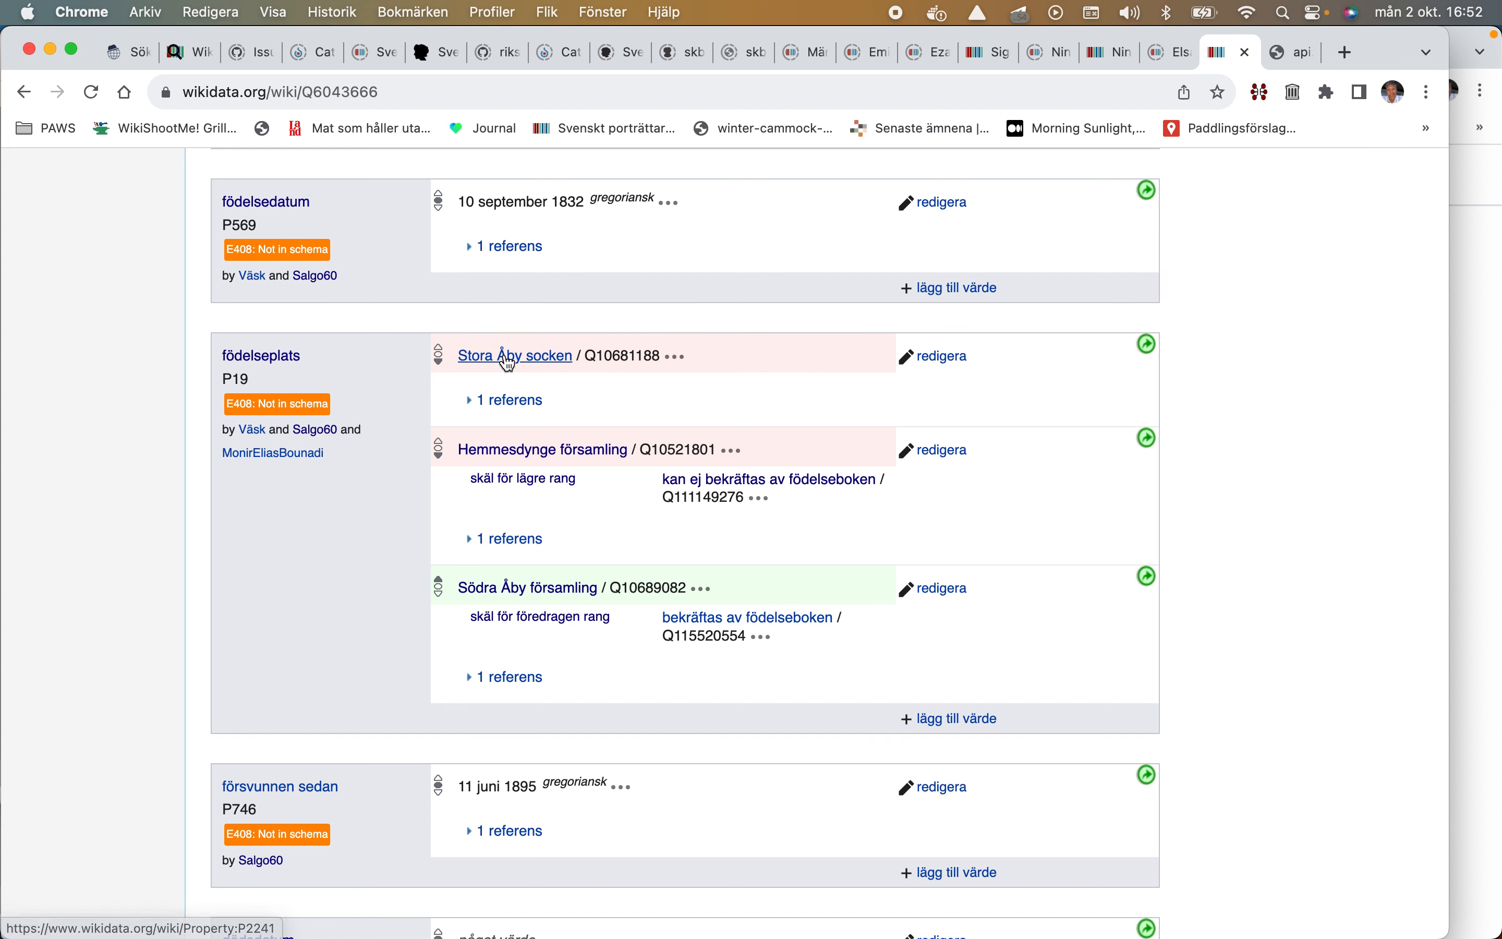
Step: Expand the Stora Åby socken birthplace reference and read its linked runeberg.org page in a new tab
left_click(470, 400)
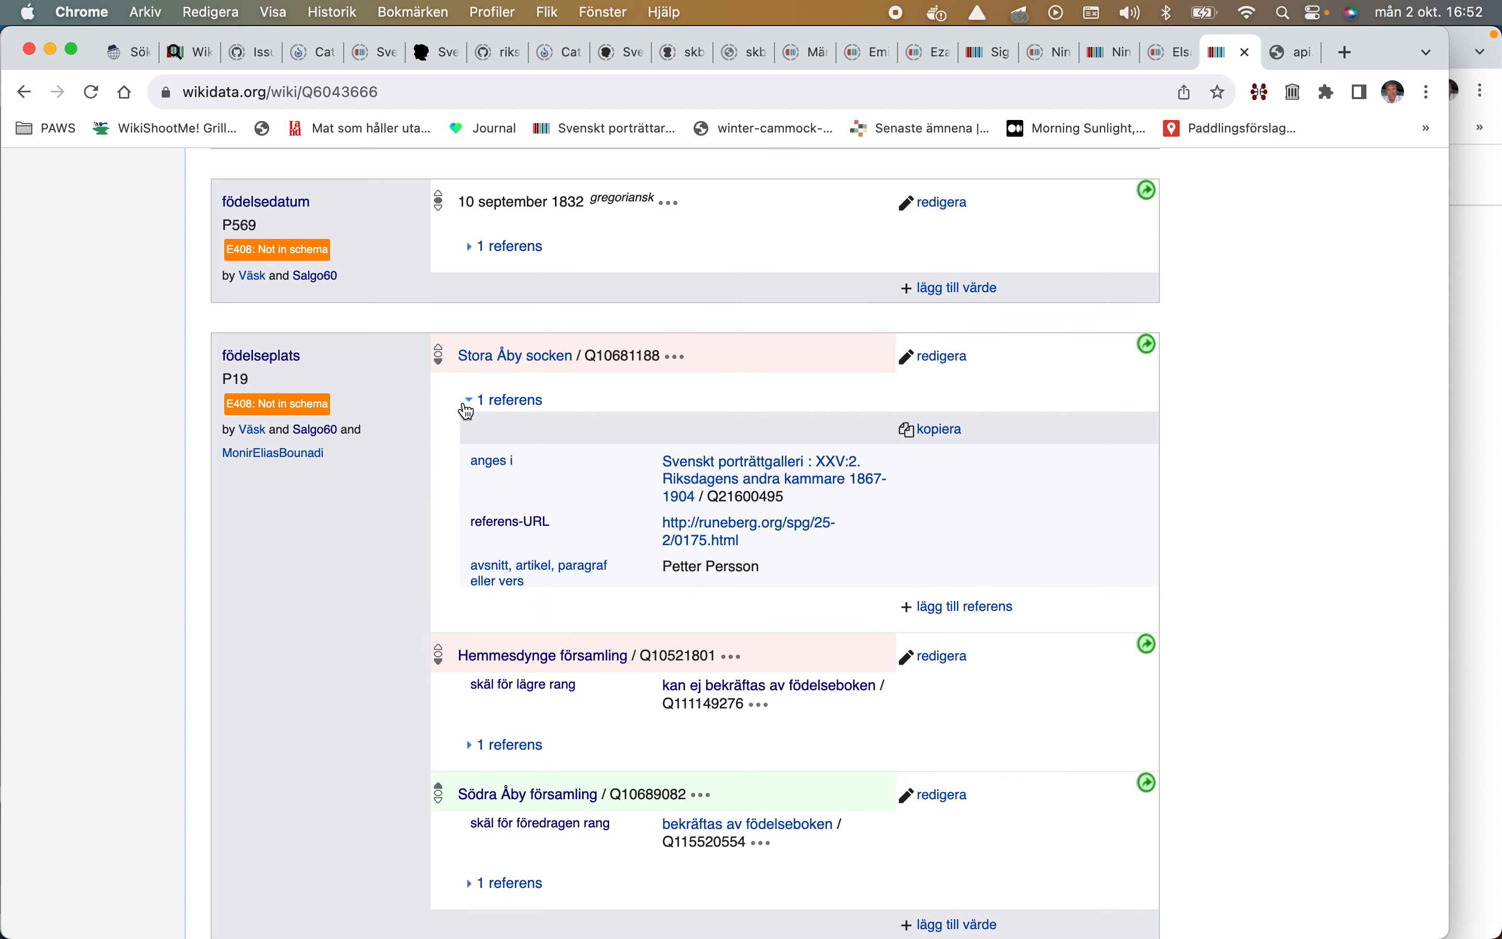
triple_click(700, 525)
right_click(700, 524)
left_click(720, 528)
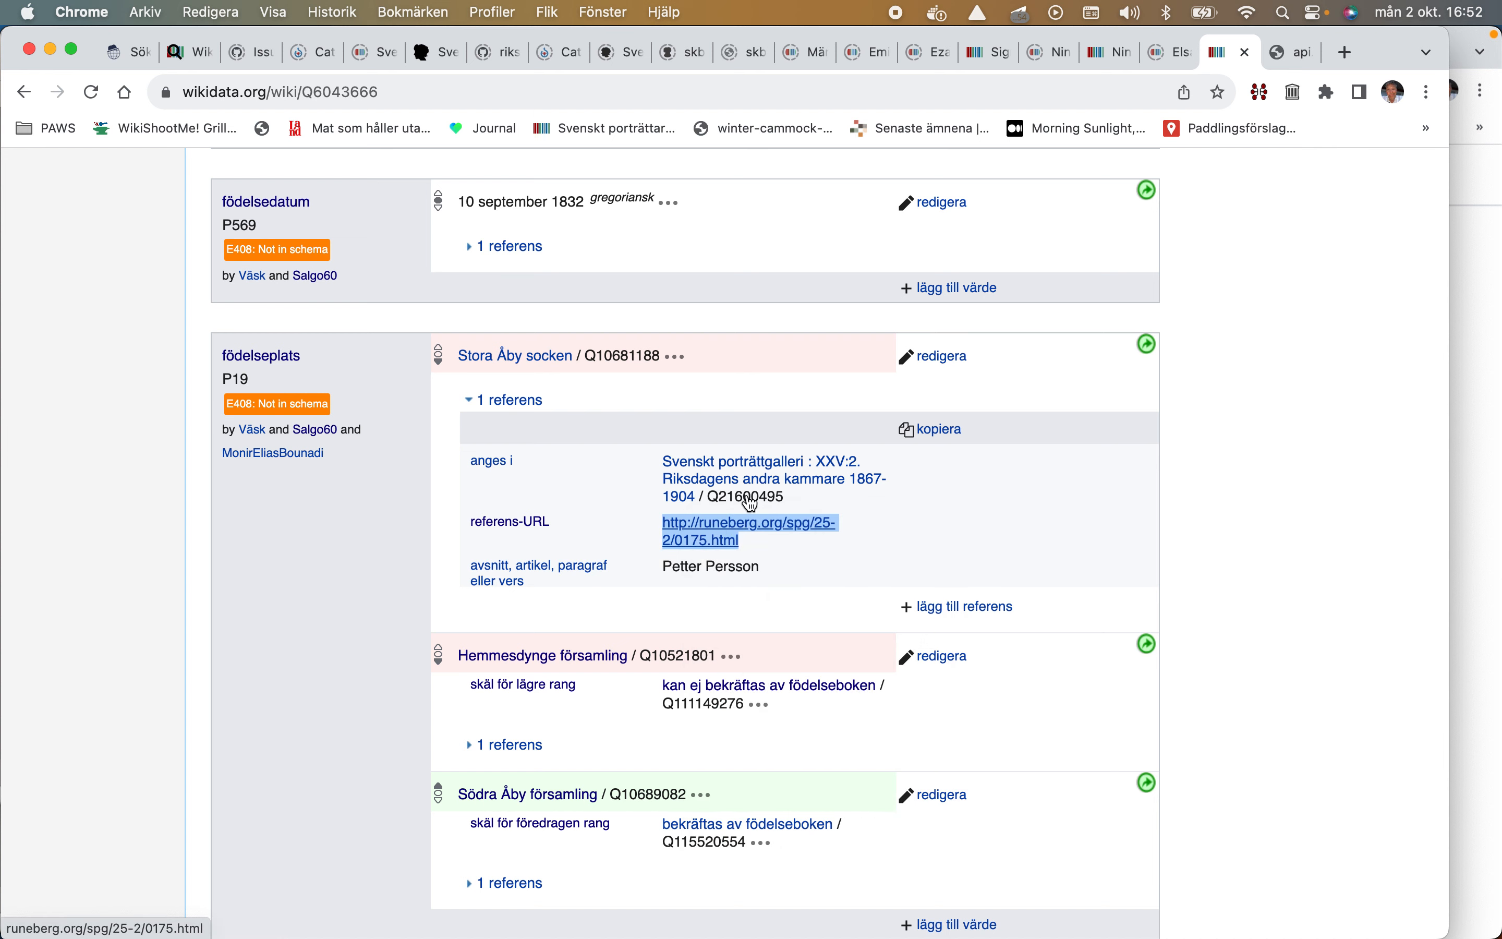
left_click(1243, 55)
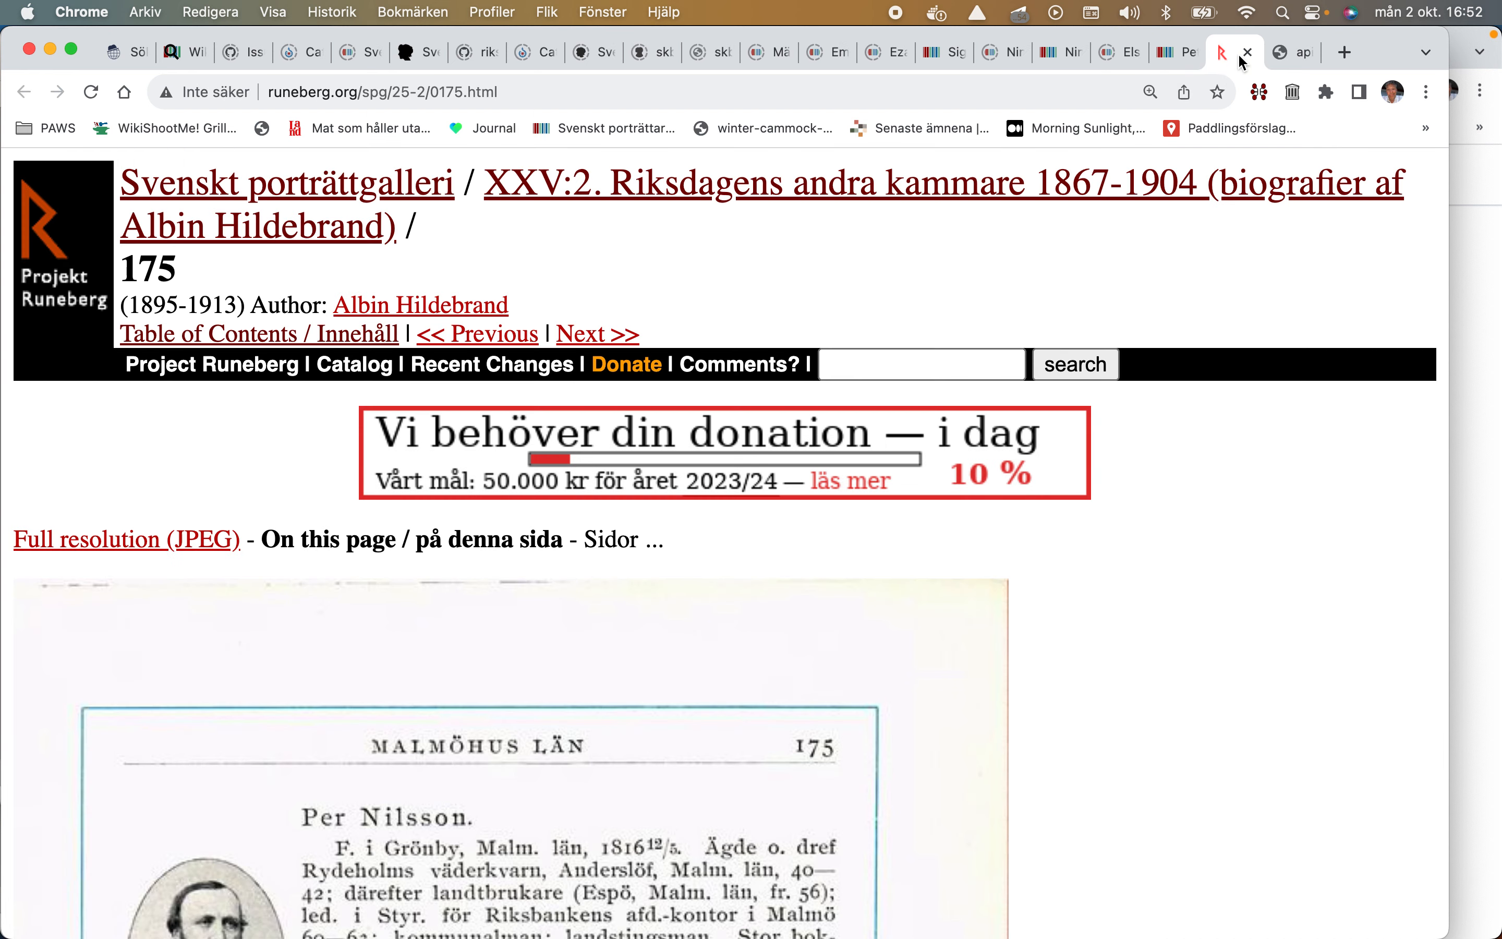
scroll(872, 381, "down", 12)
scroll(872, 380, "up", 3)
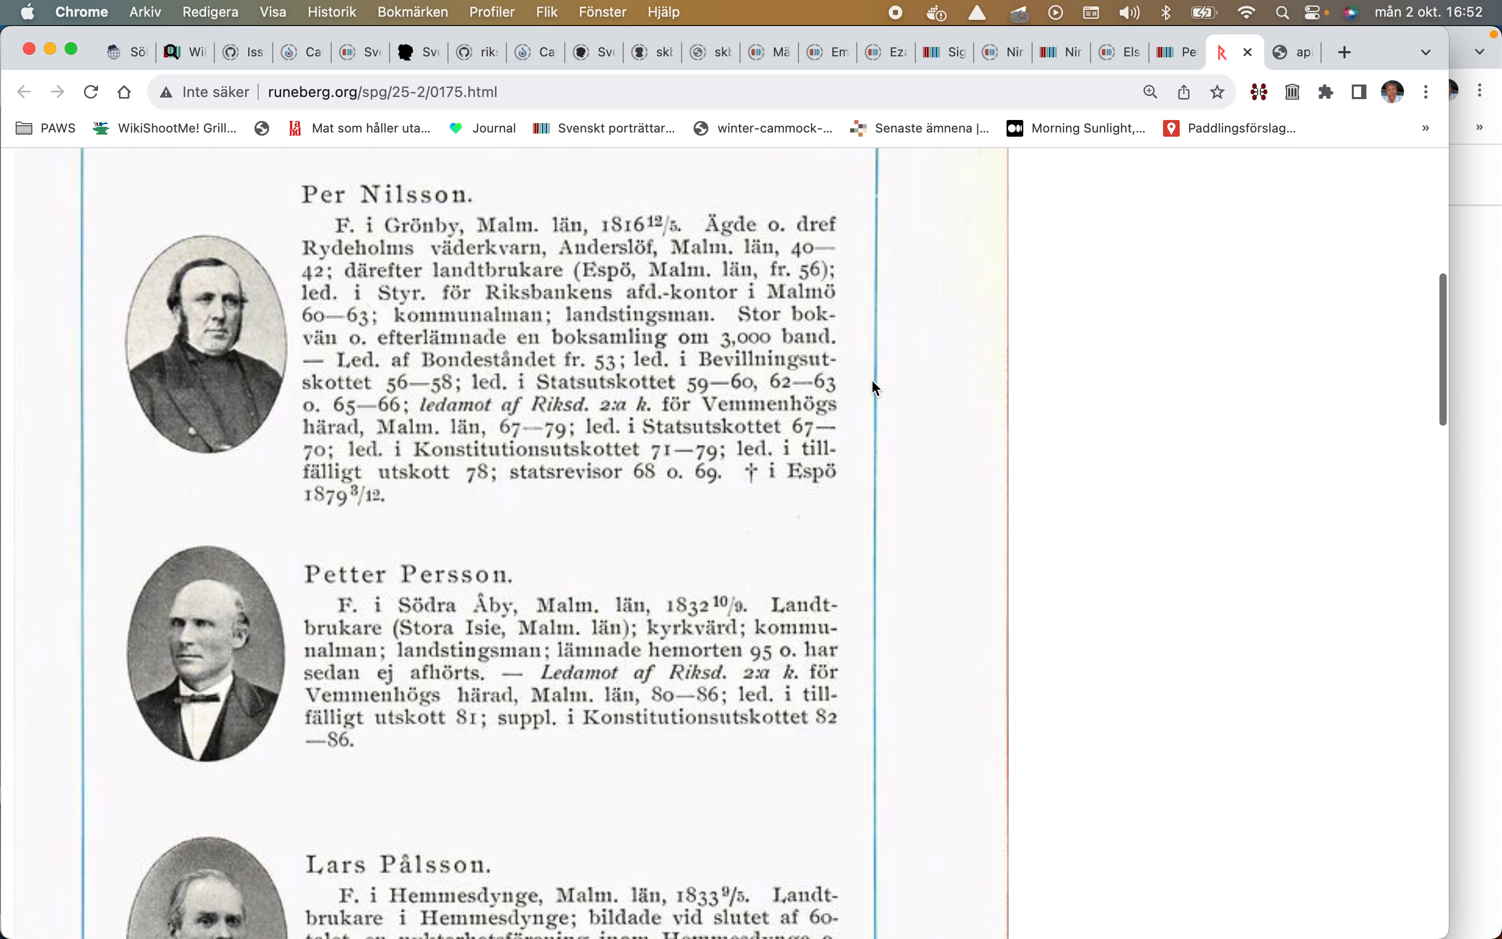
Step: Return to the person's Wikidata item and expand the reference under the Södra Åby församling birthplace
left_click(1196, 54)
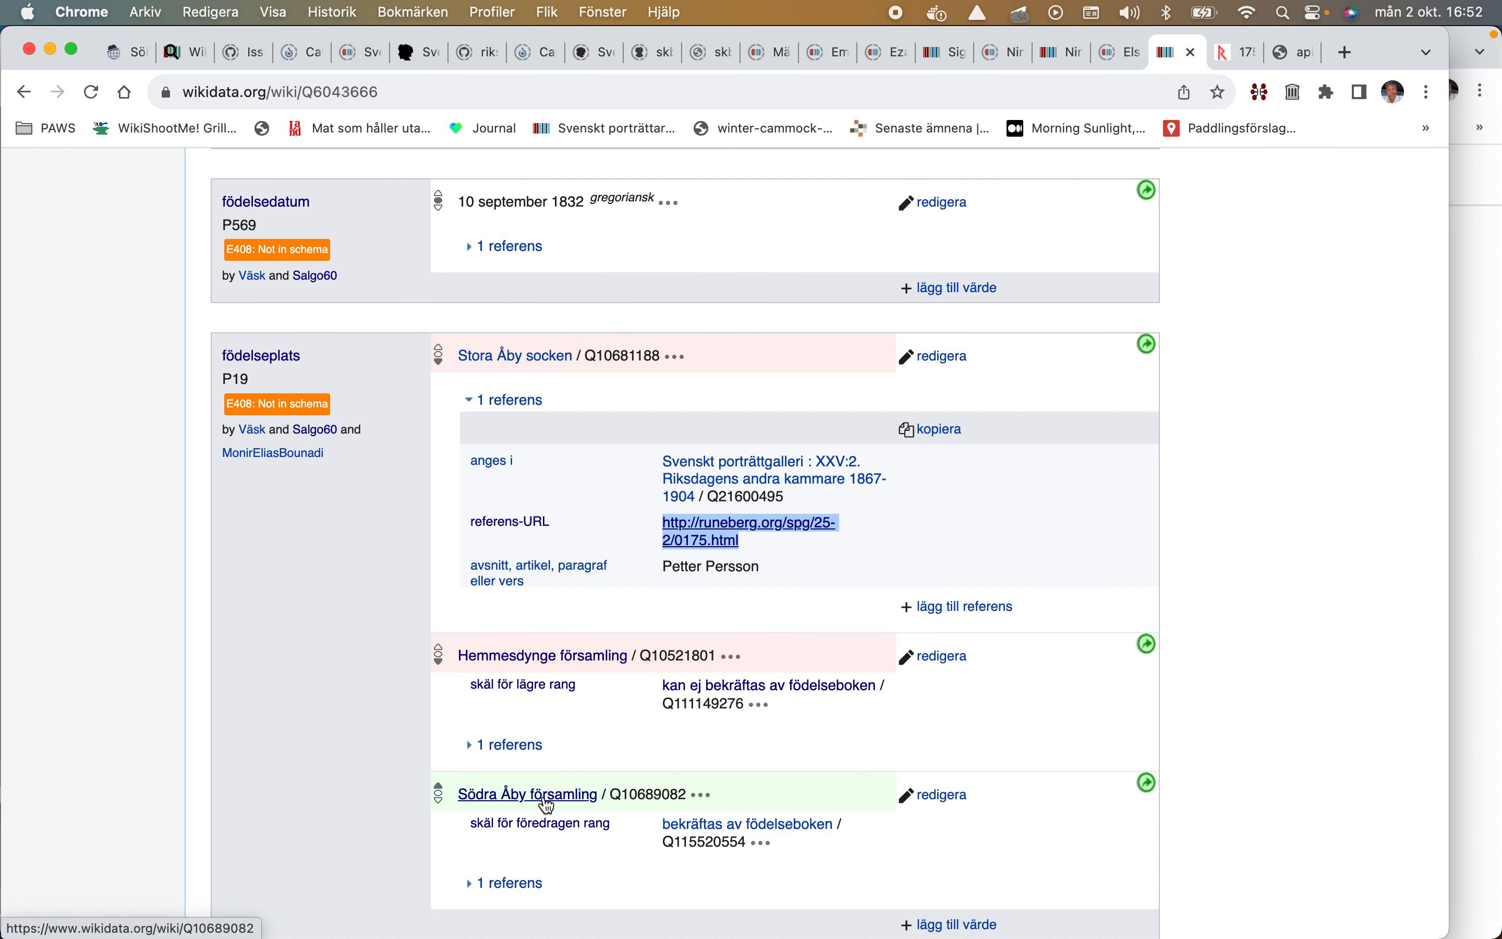
scroll(548, 806, "down", 2)
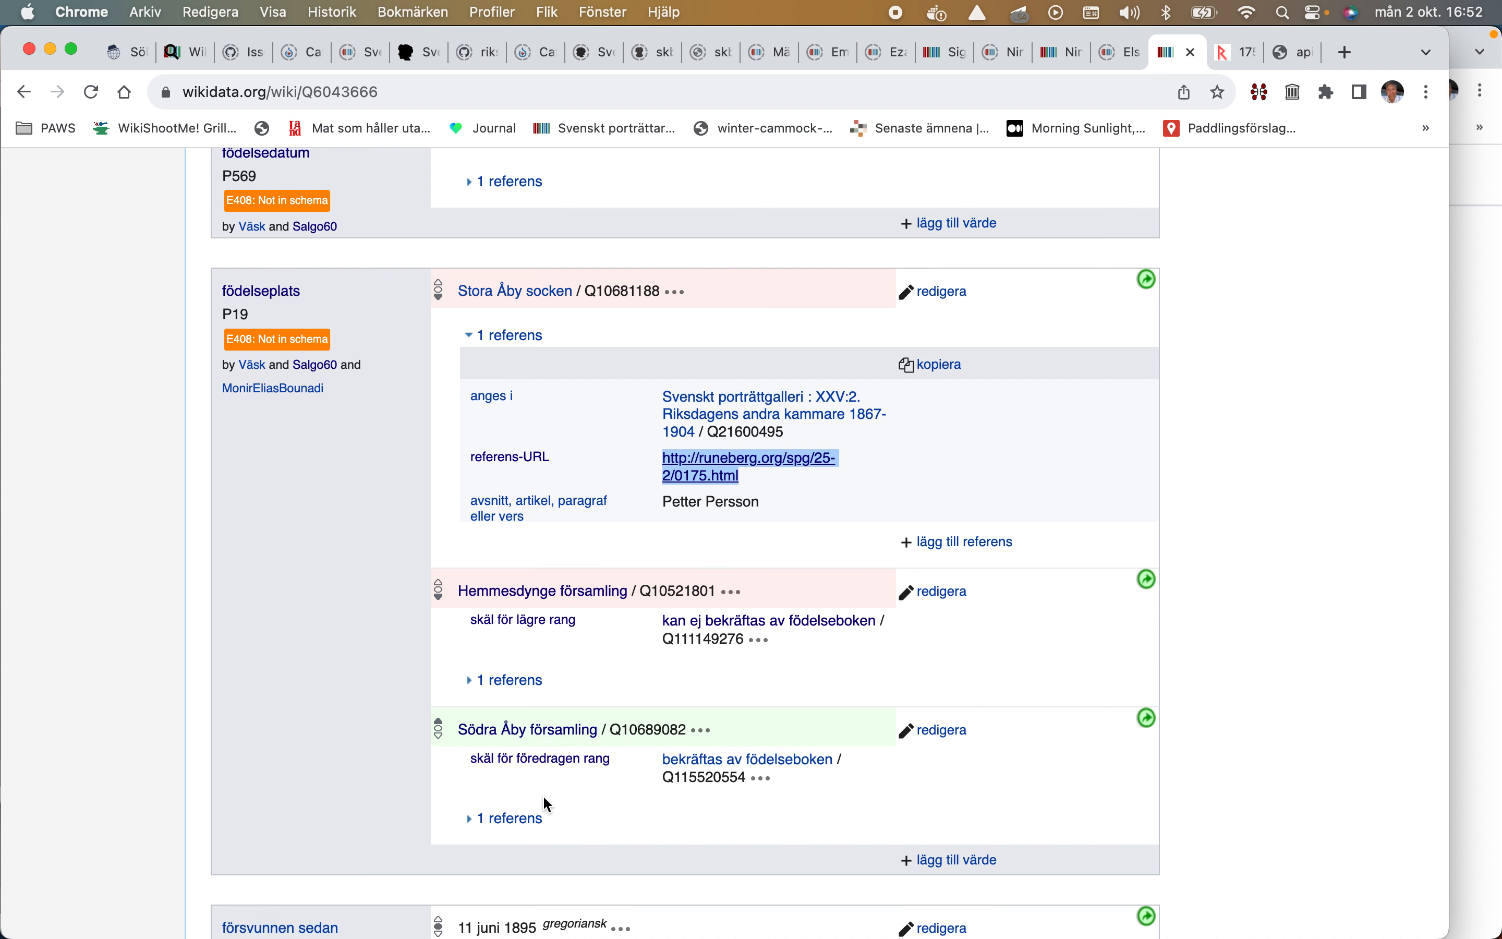
scroll(546, 789, "down", 5)
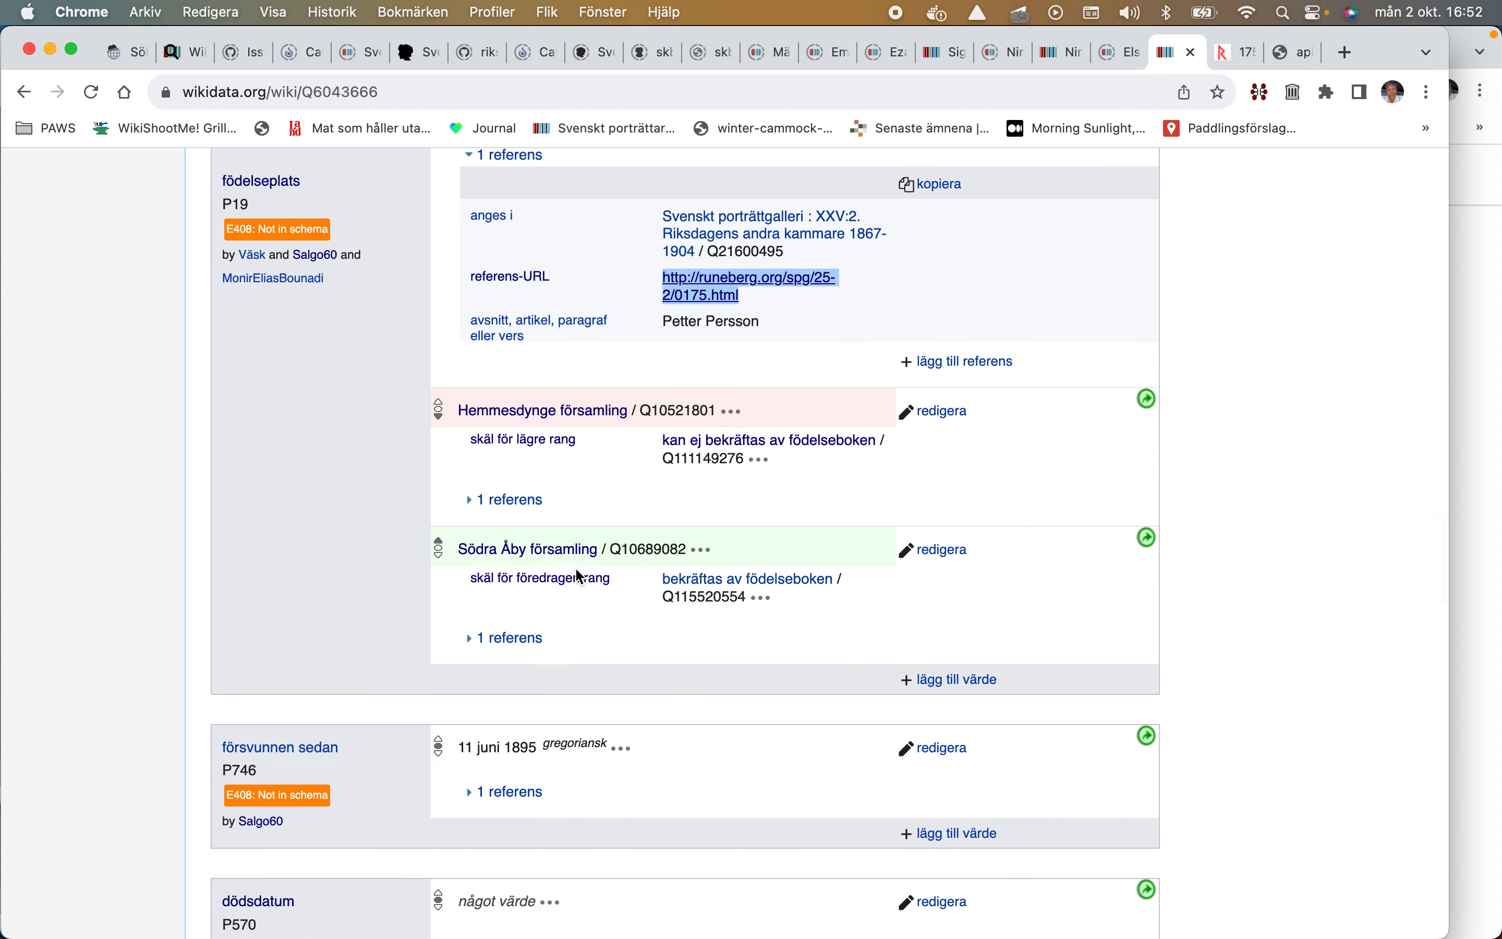
scroll(576, 547, "down", 1)
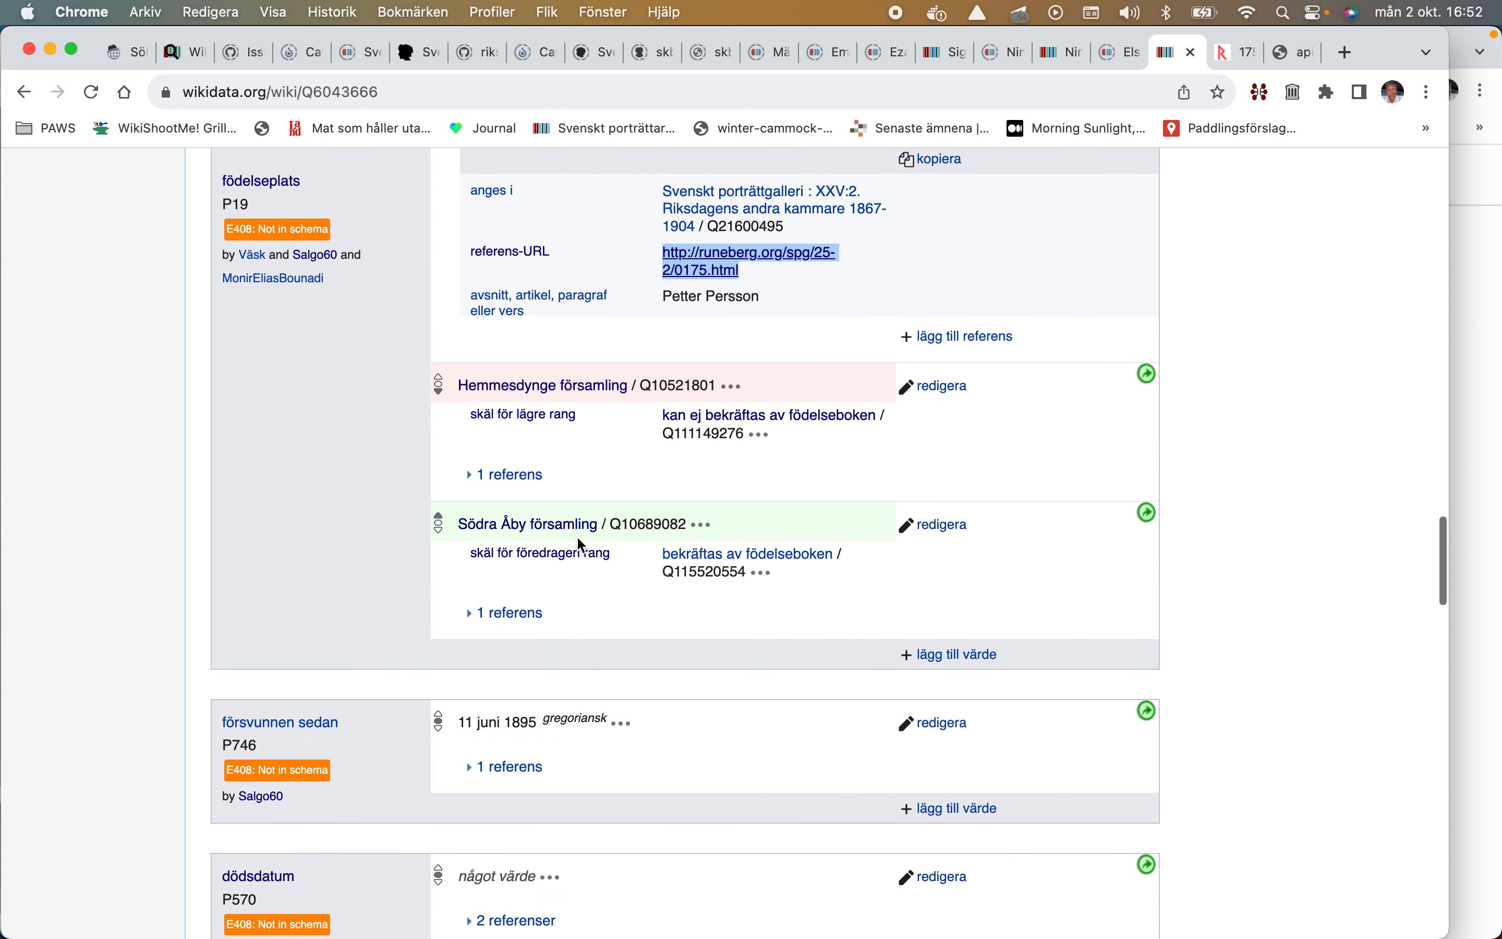
left_click(486, 614)
scroll(477, 616, "down", 1)
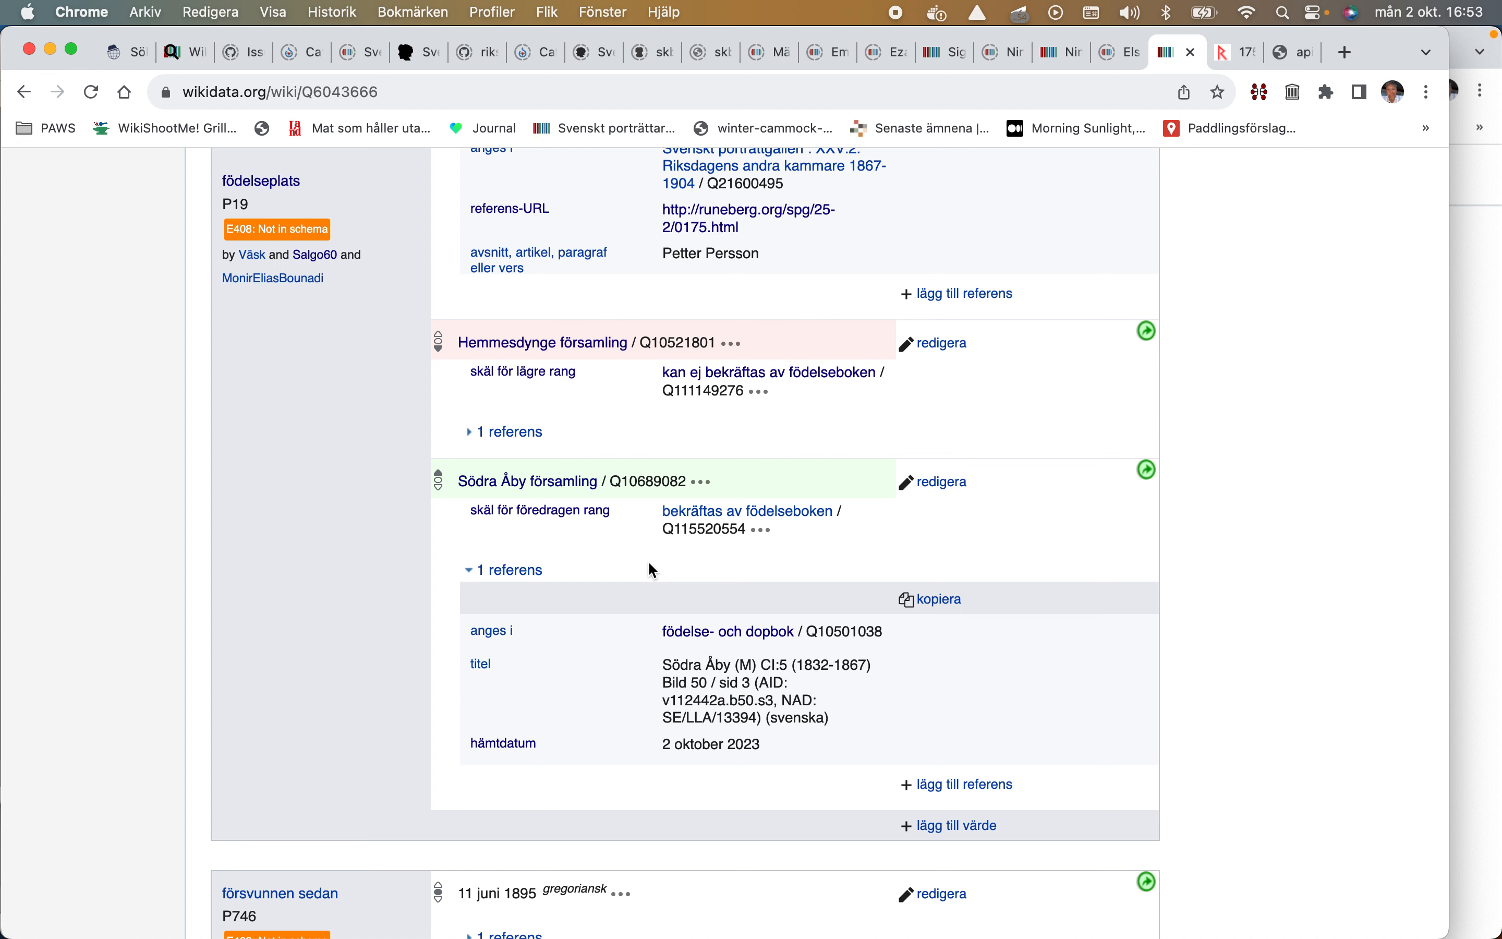
Step: Open the Södra Åby församling item in a new tab and follow its Nationell Arkivdatabas reference code SE/LLA/13394
right_click(556, 480)
left_click(596, 495)
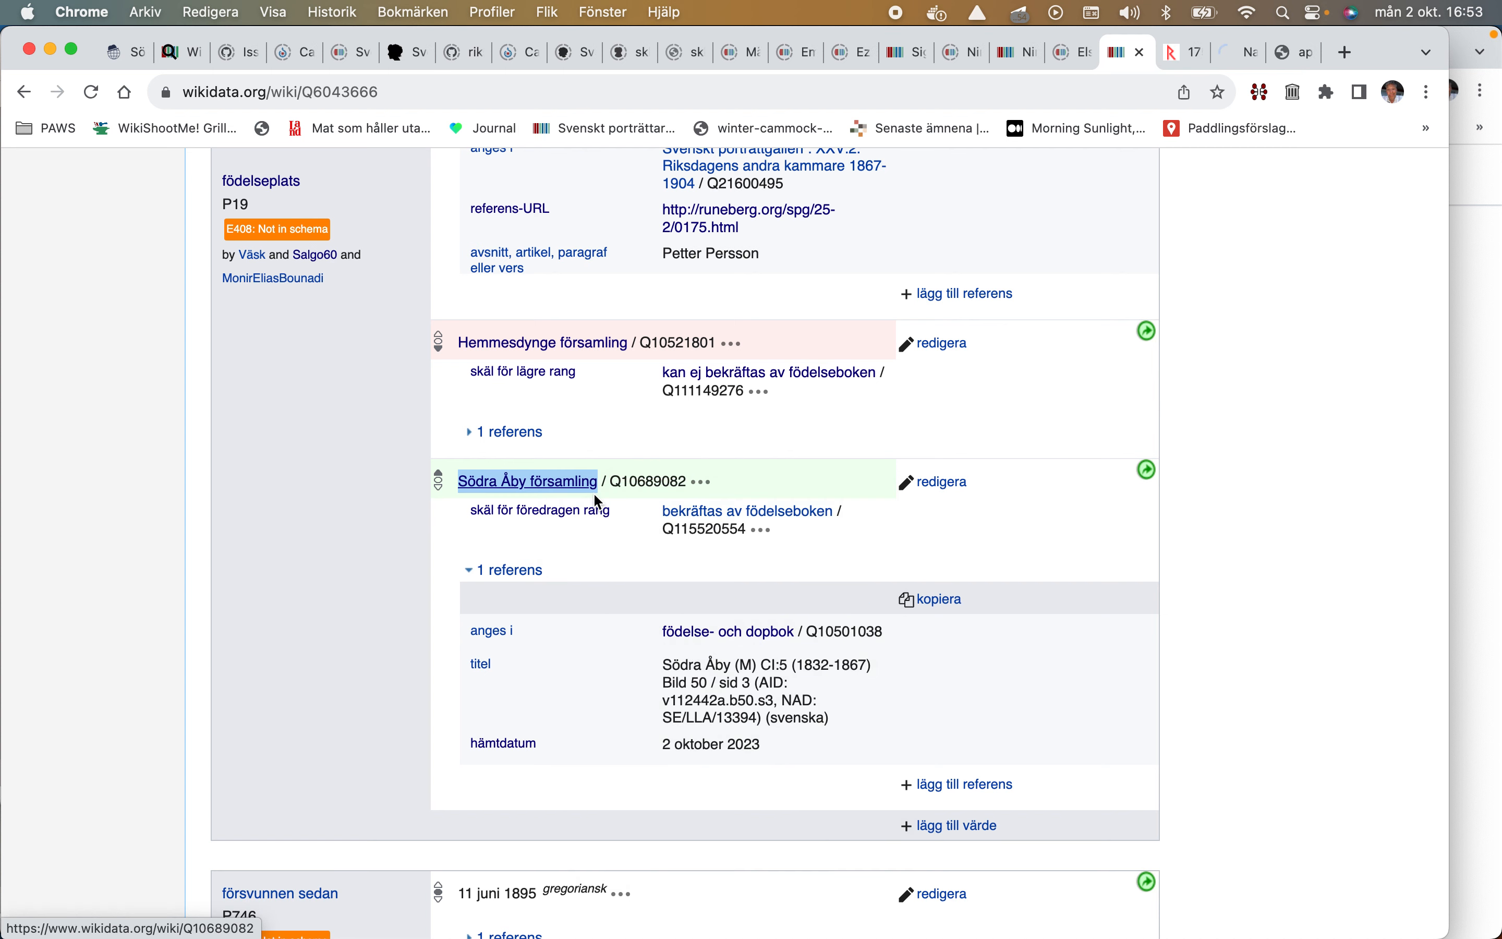
left_click(1245, 52)
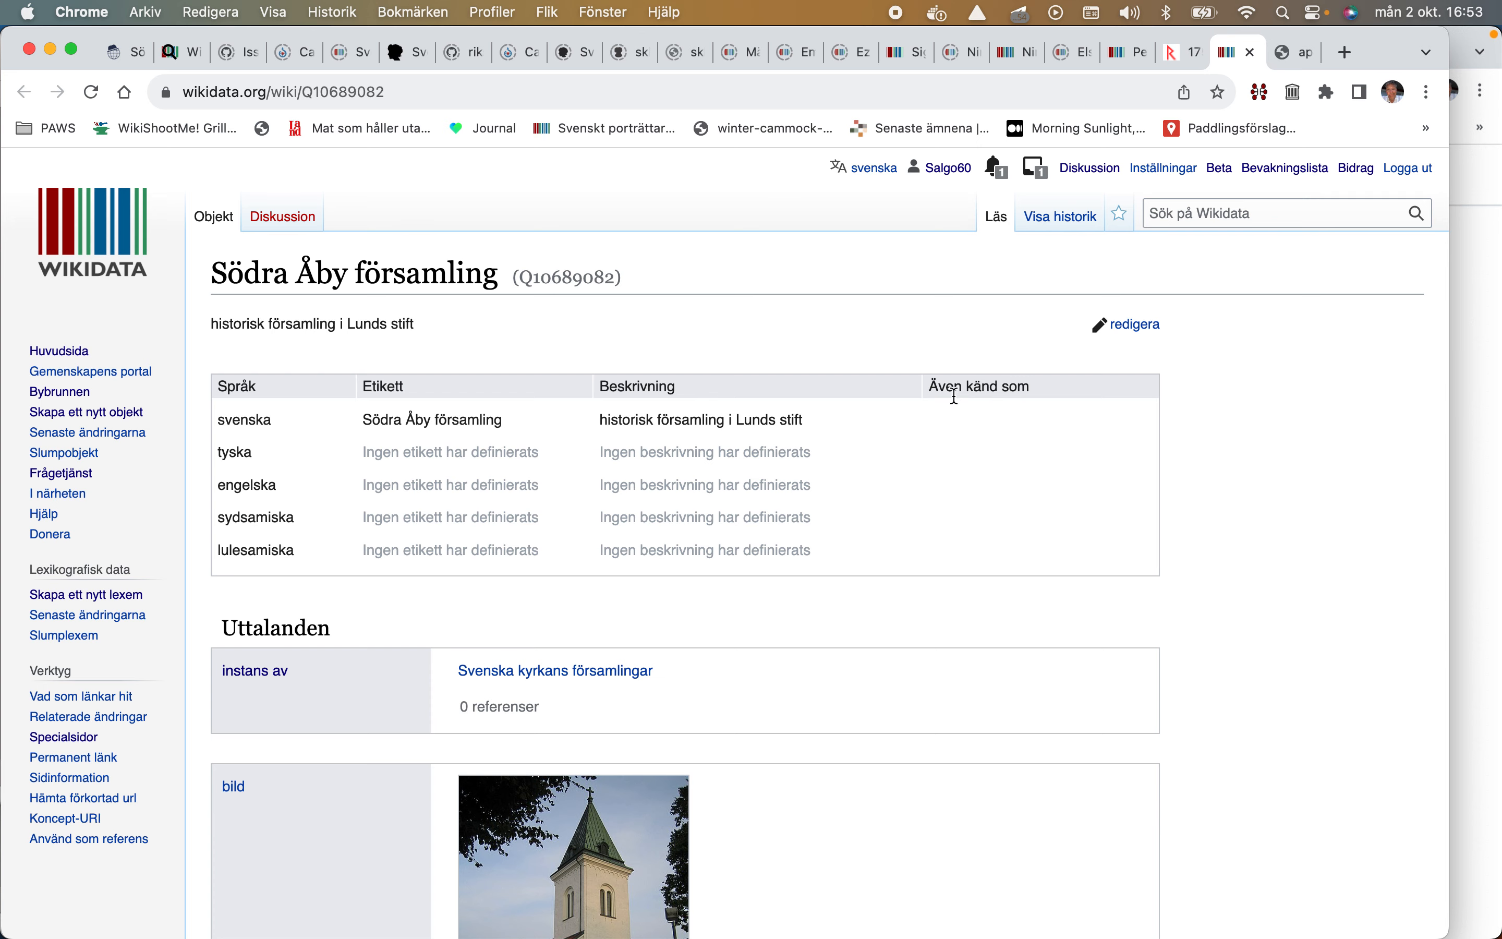
scroll(955, 395, "down", 20)
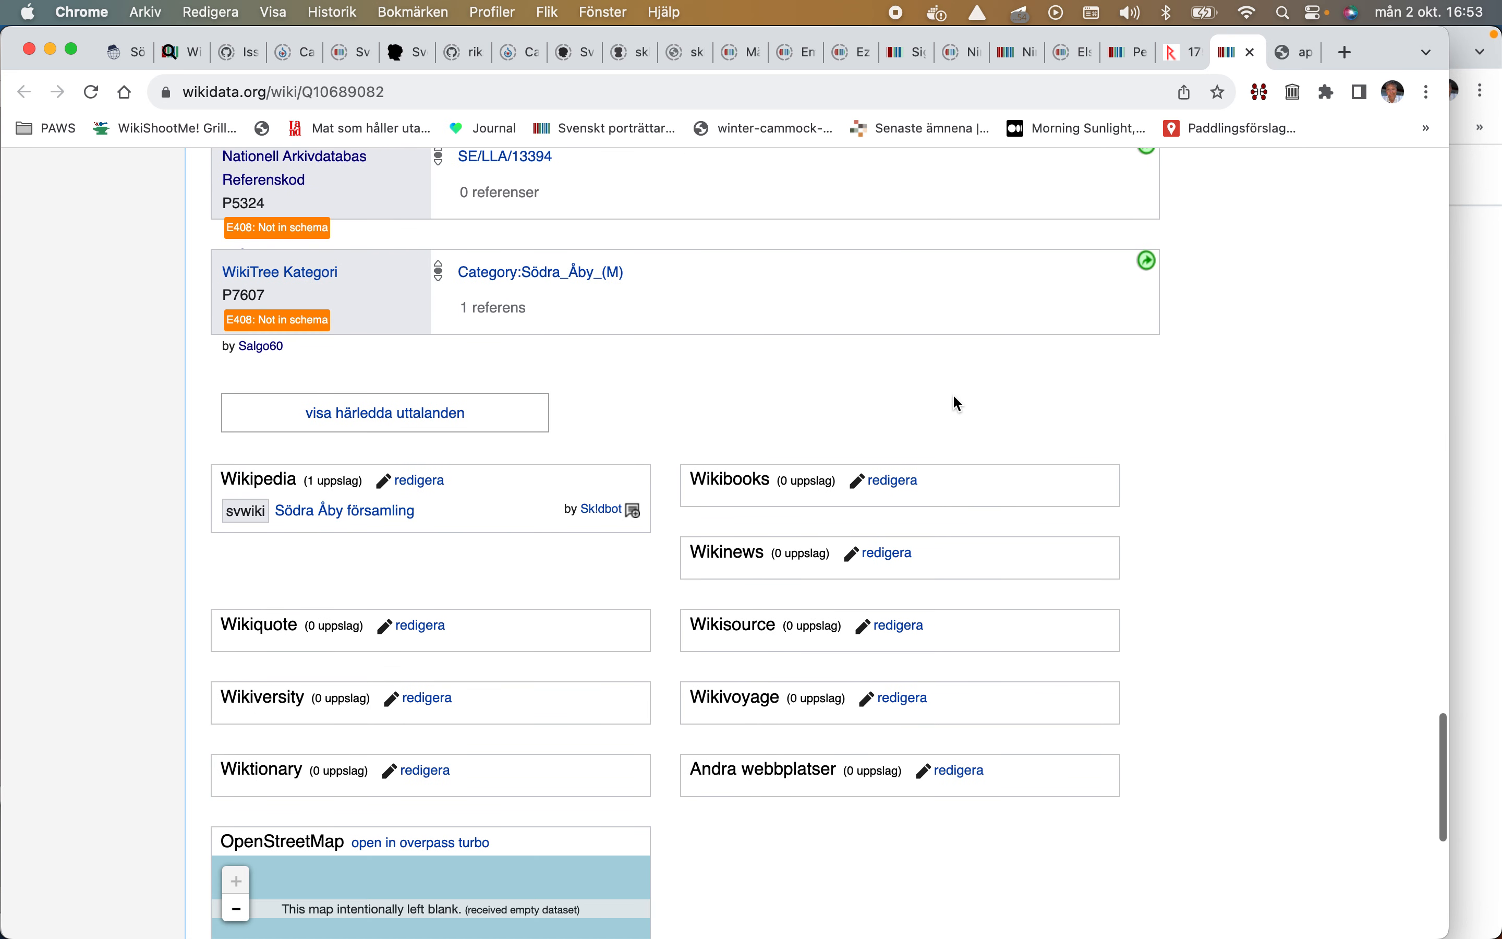
scroll(957, 397, "up", 5)
left_click(523, 503)
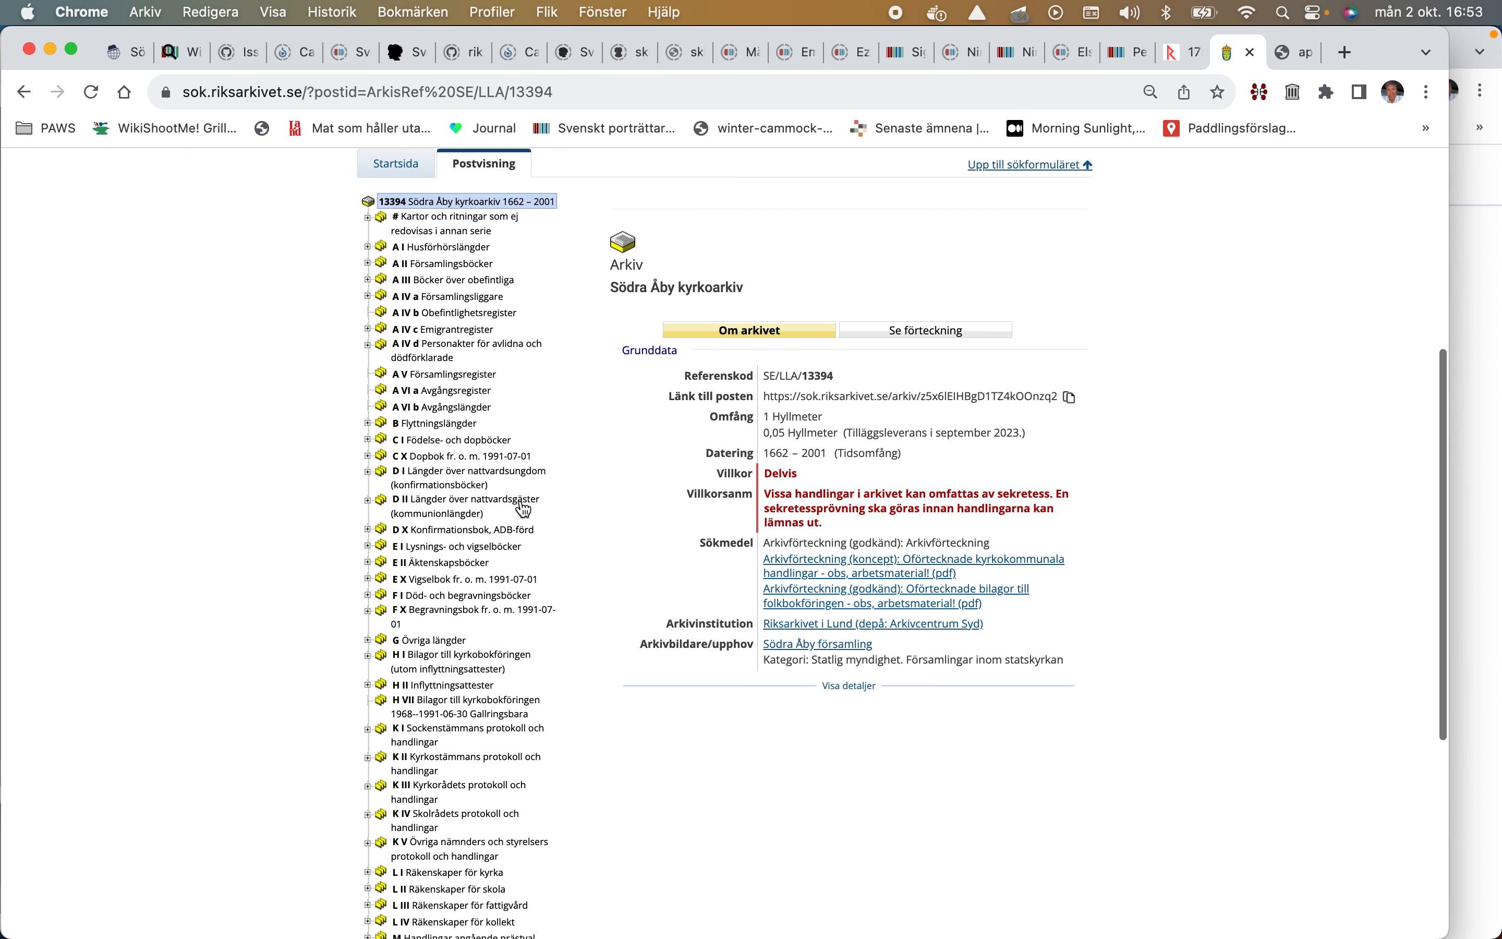
Step: Check the Wikidata reference title, select volume 5 (1832–1867) under C I Födelse- och dopböcker, and open its images in a new tab
left_click(1143, 54)
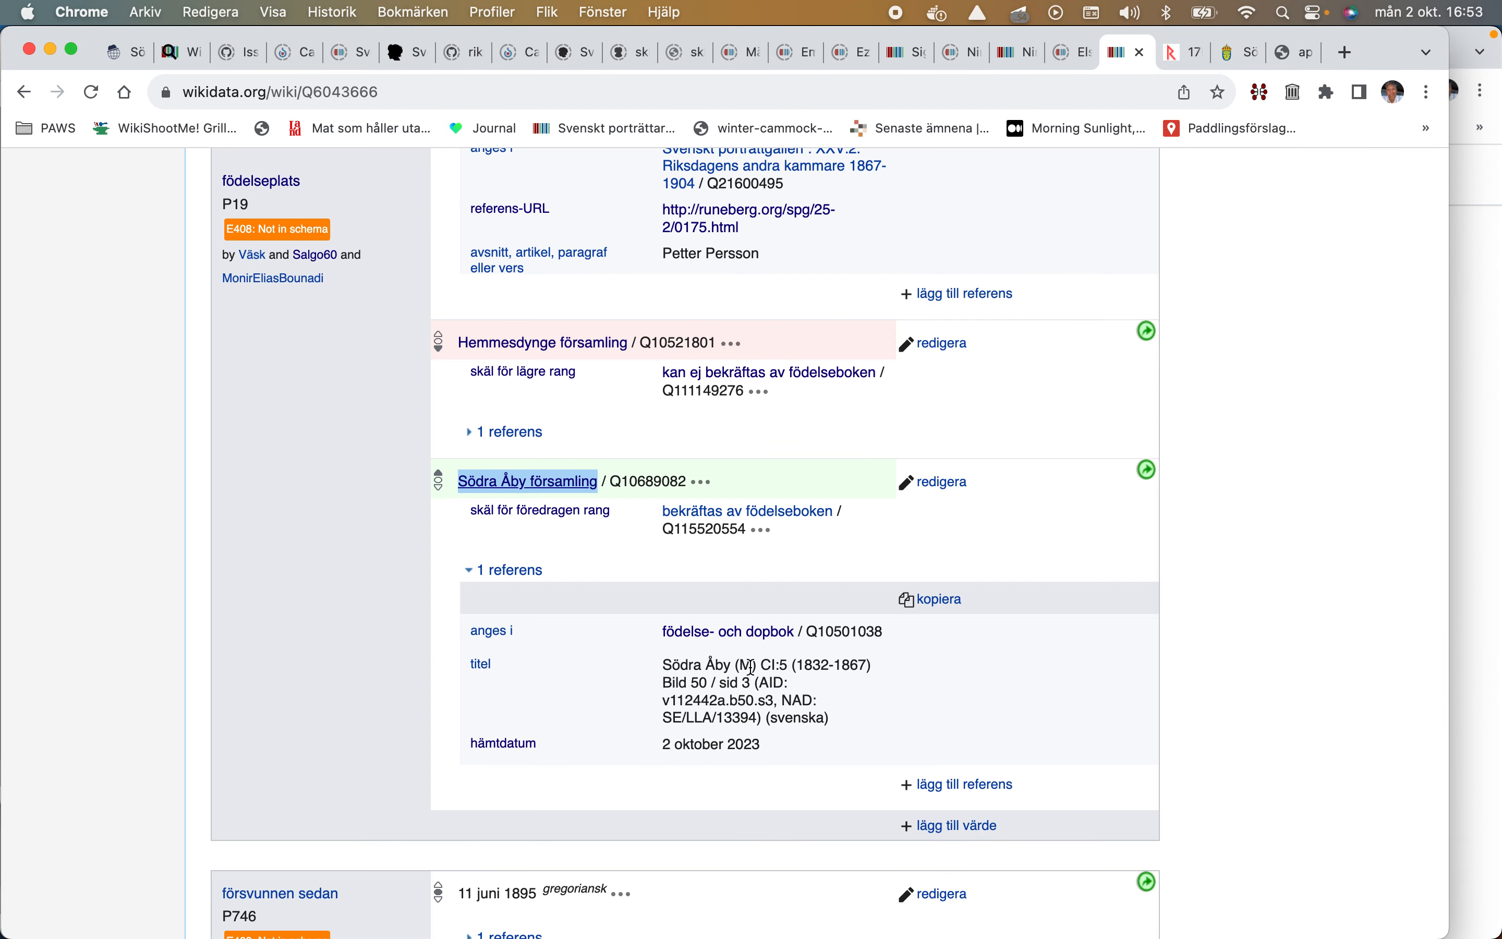
left_click(1232, 61)
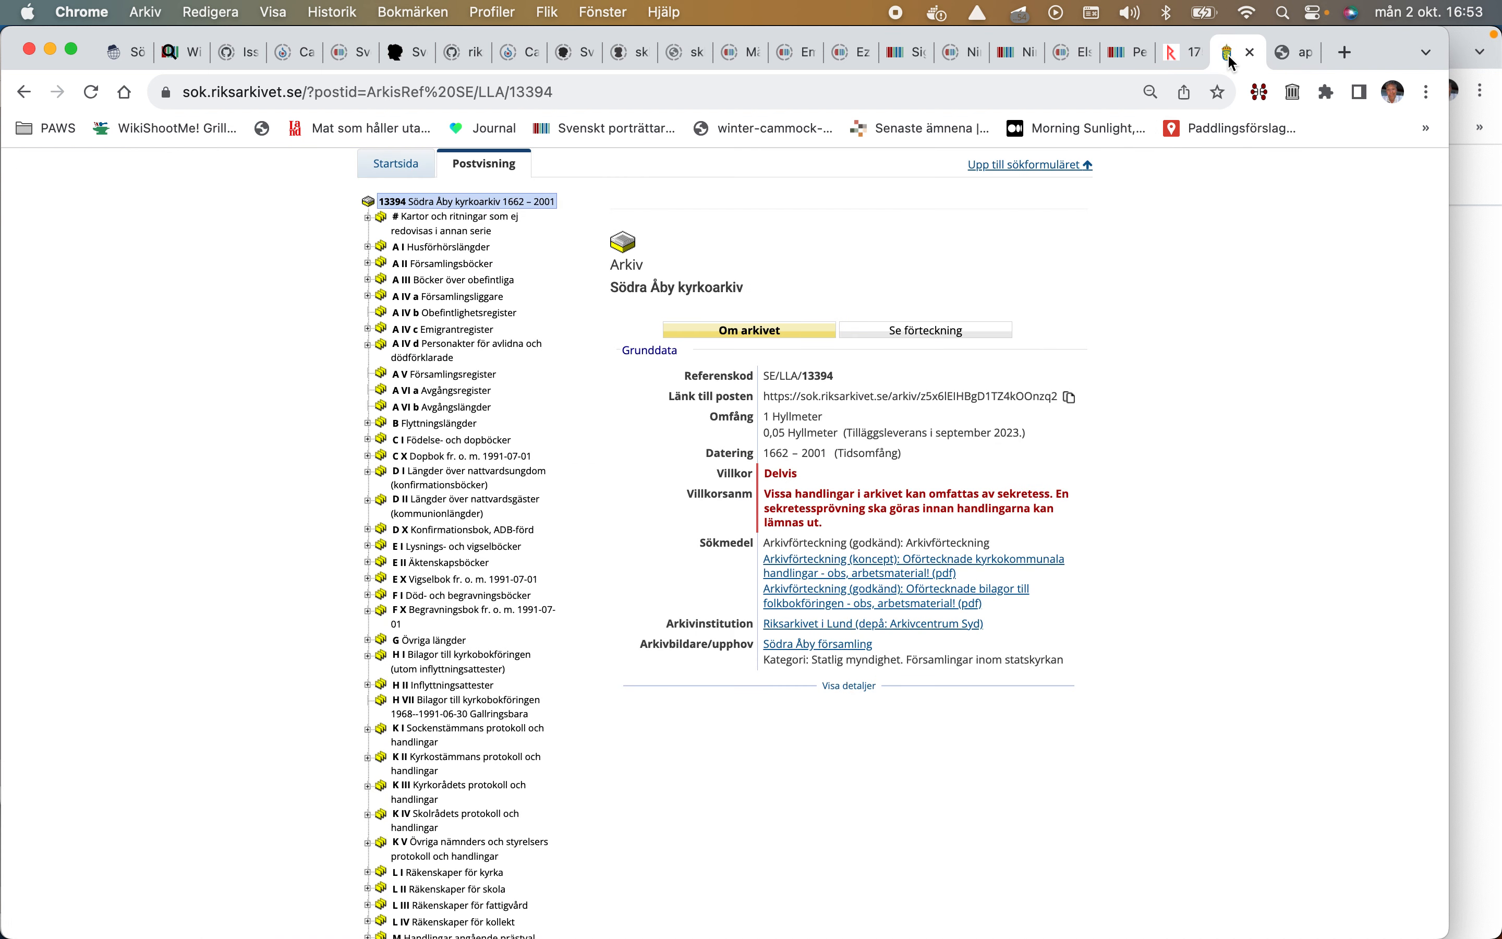
left_click(367, 440)
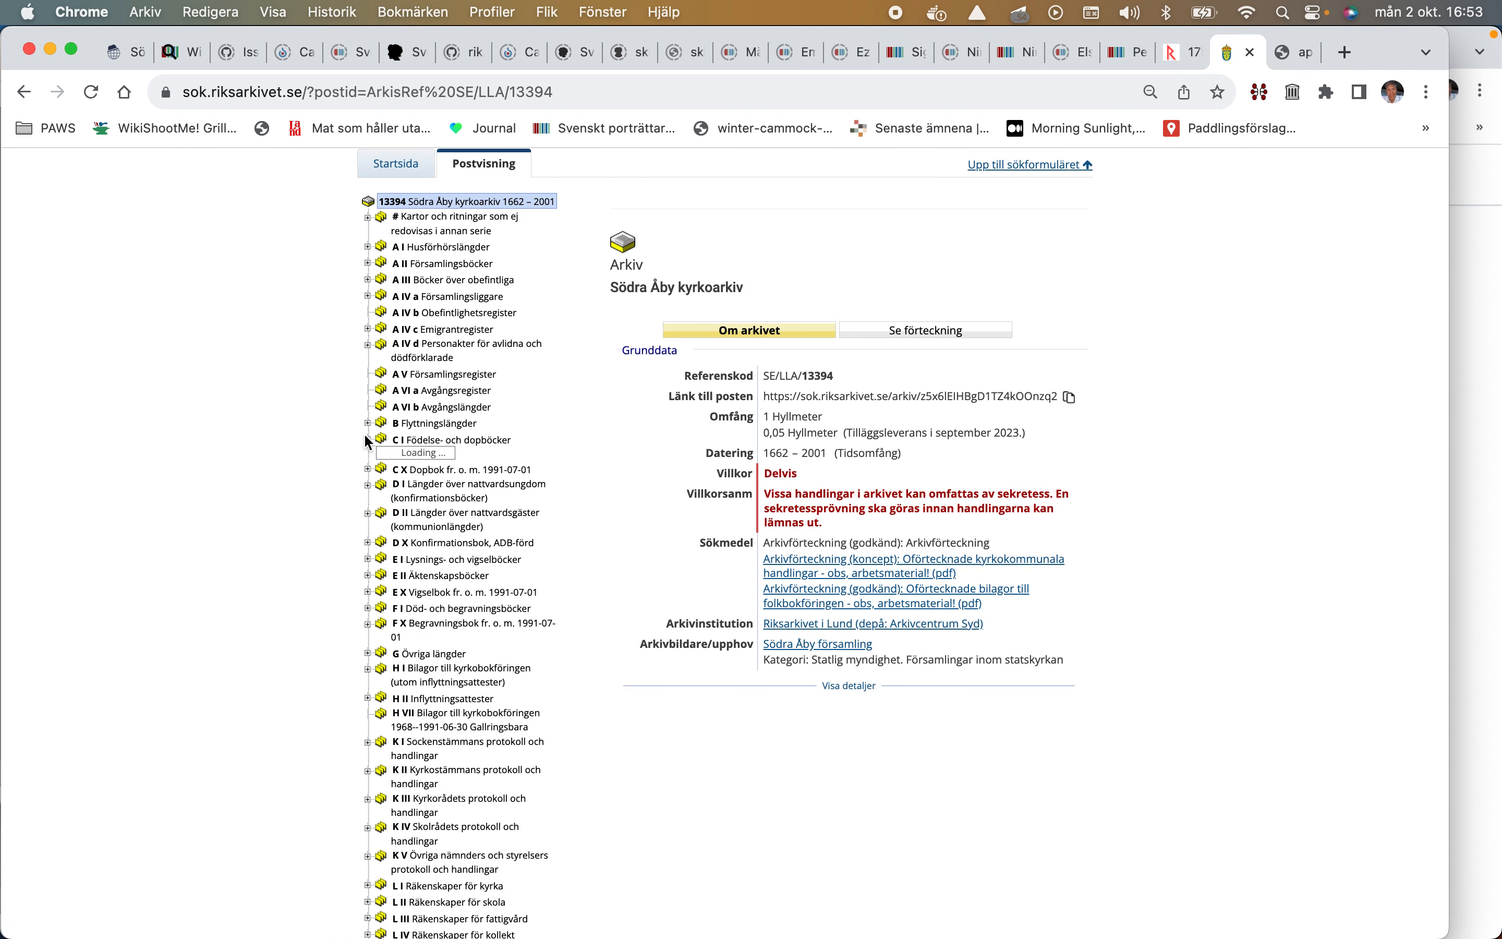
left_click(427, 595)
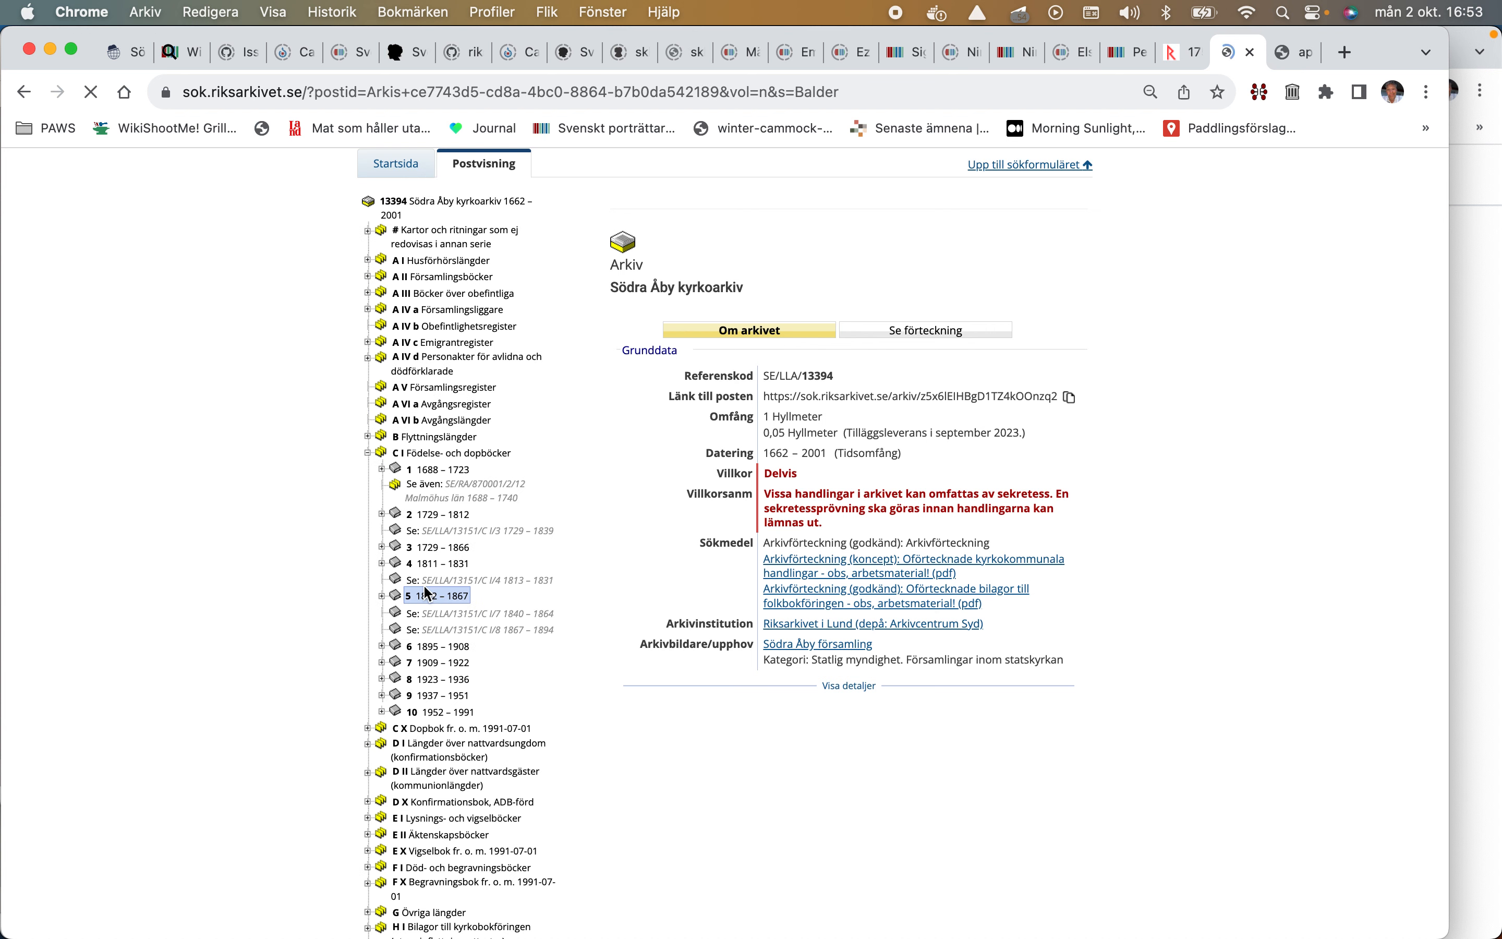
right_click(811, 497)
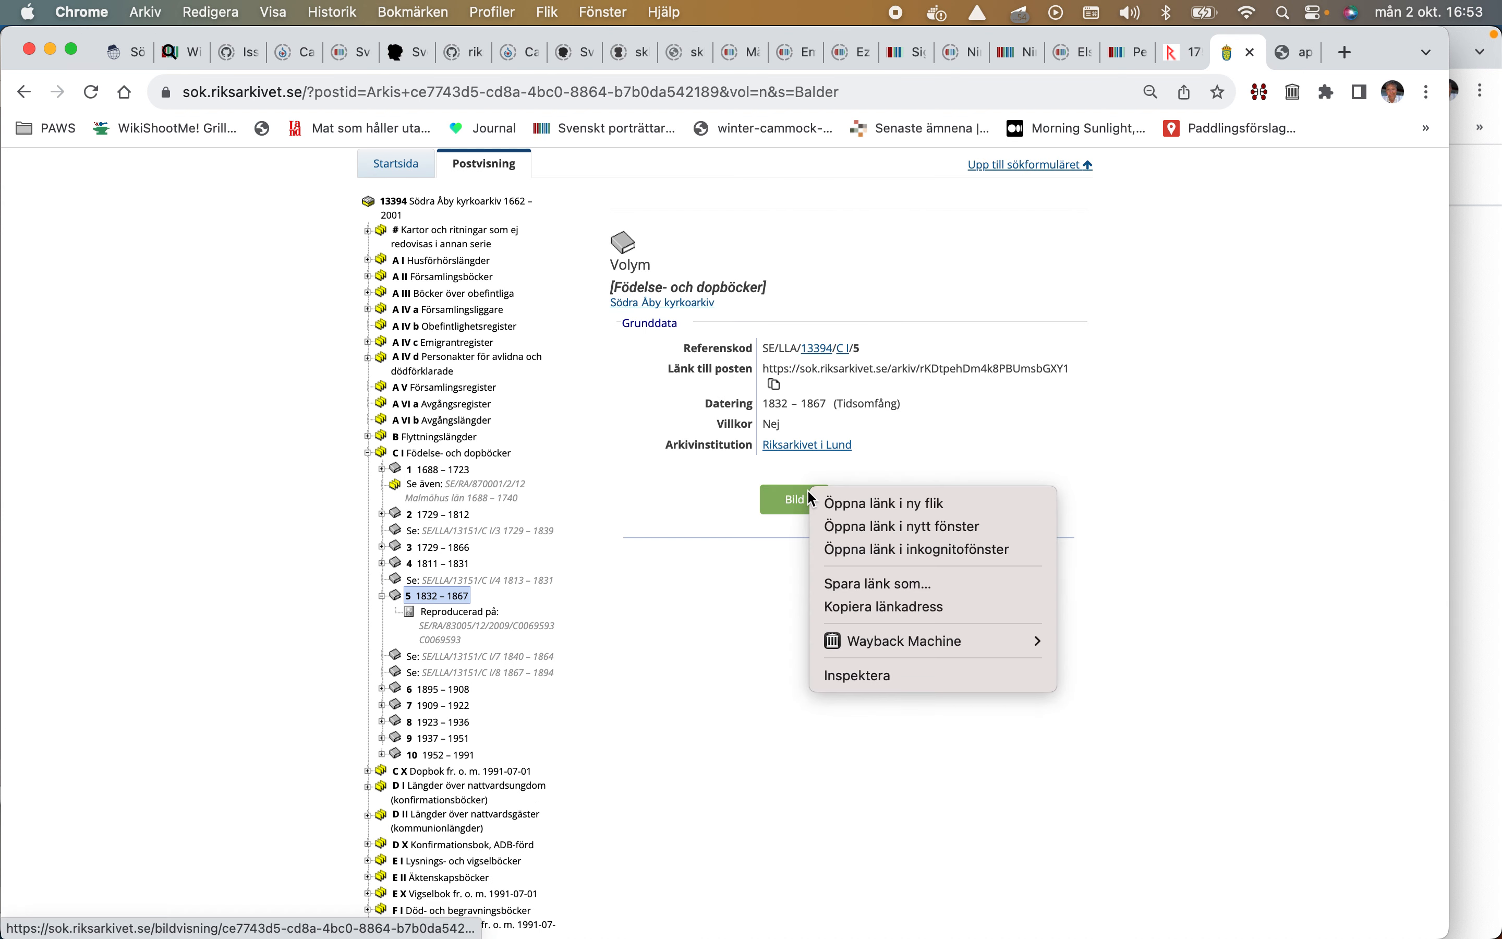
left_click(825, 503)
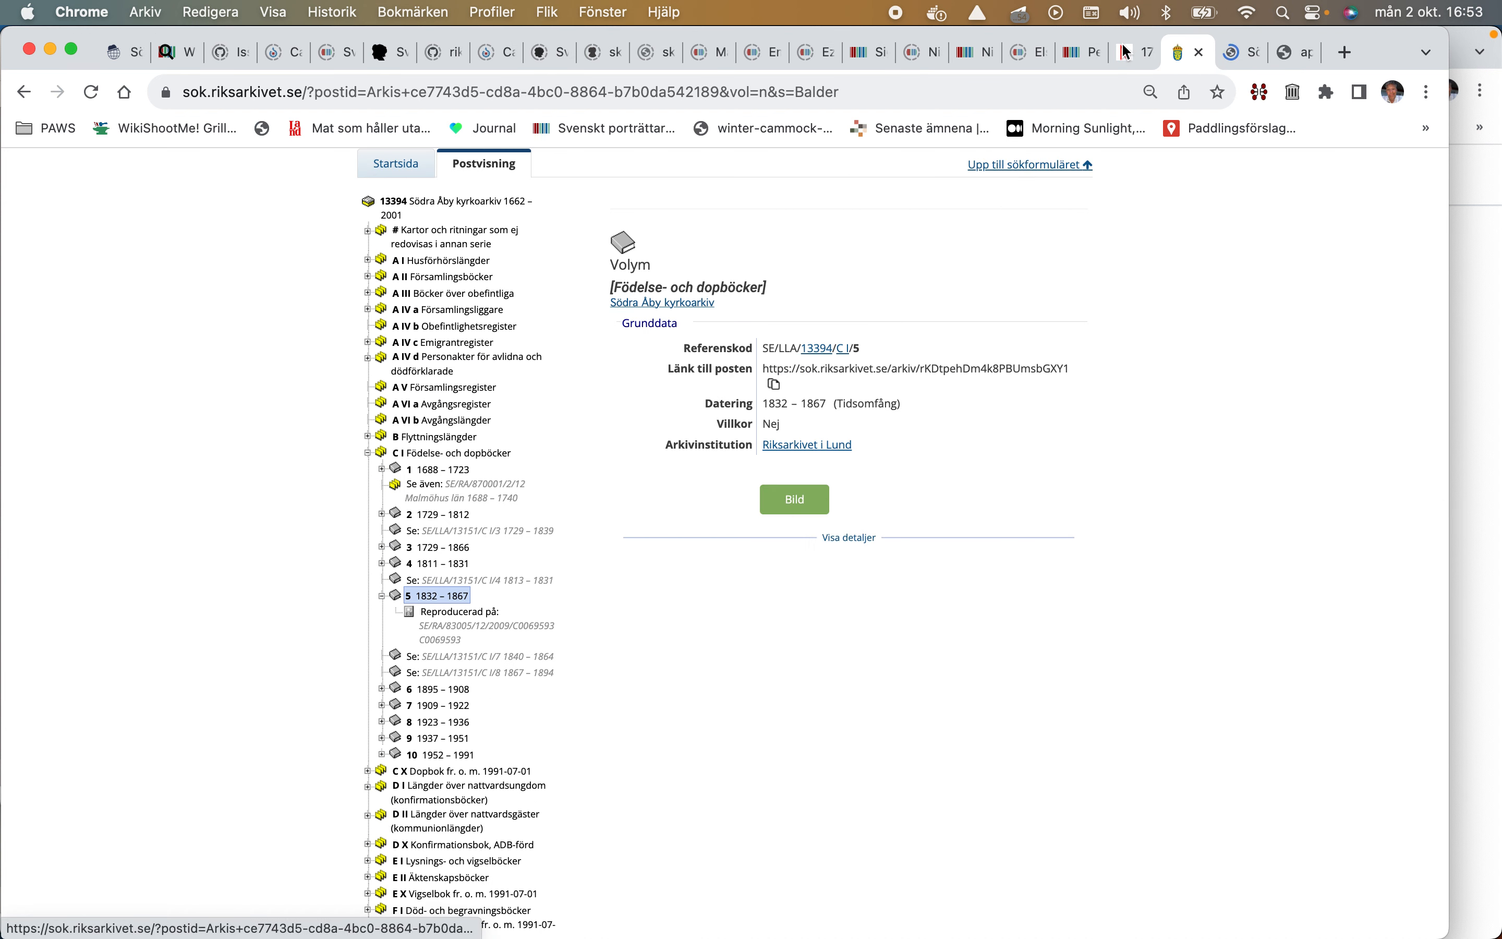
Step: Read the volume, image and page numbers in the title of the Södra Åby församling reference on Wikidata
left_click(1097, 56)
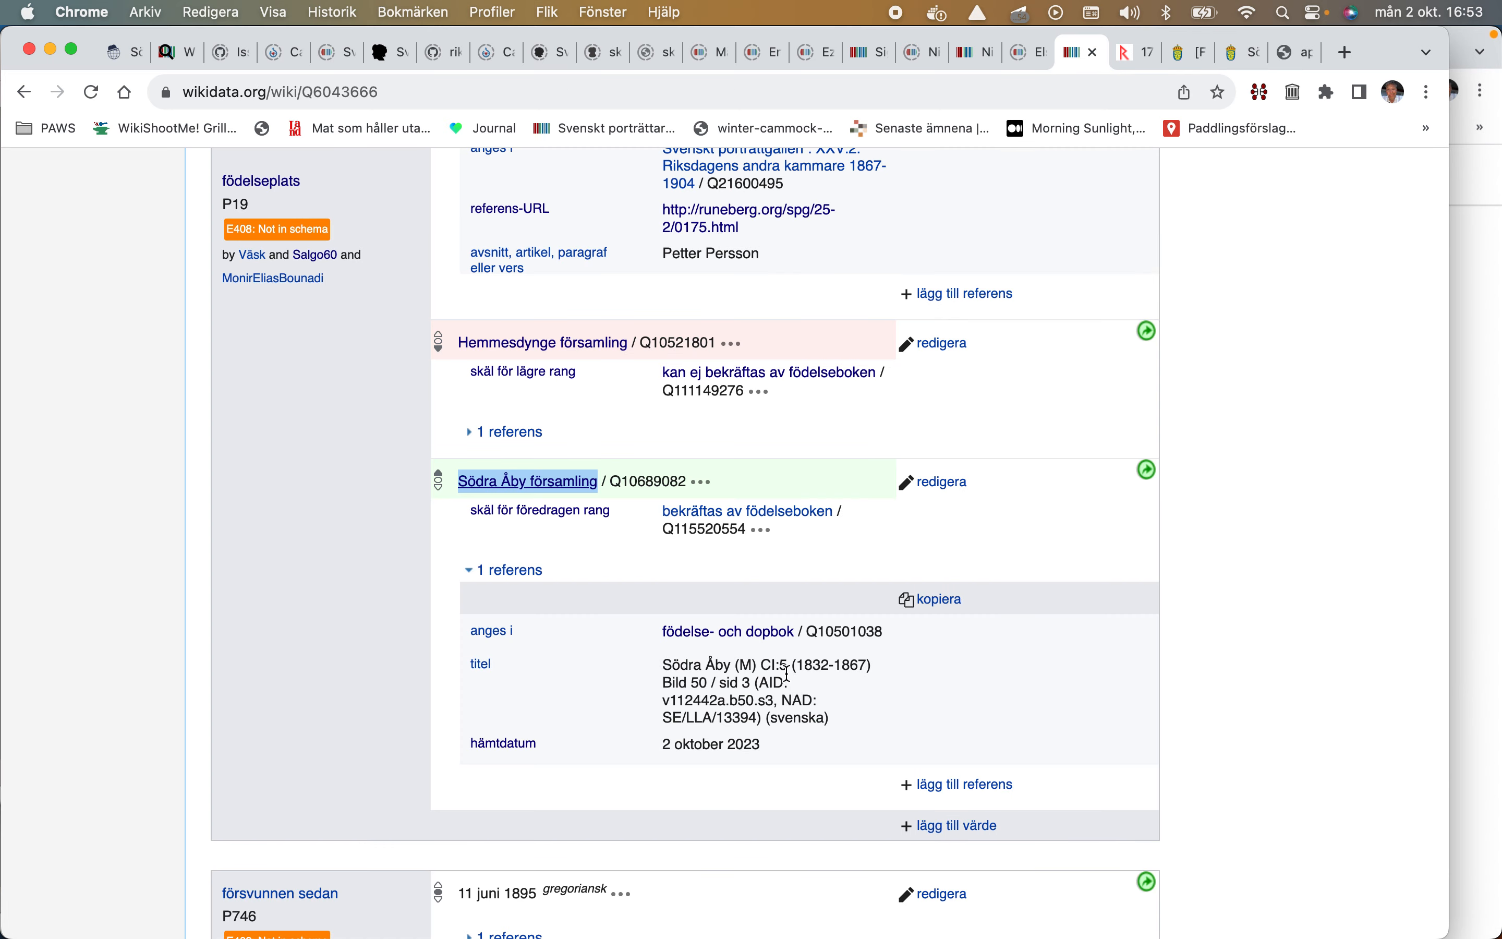
left_click_drag(668, 666, 806, 692)
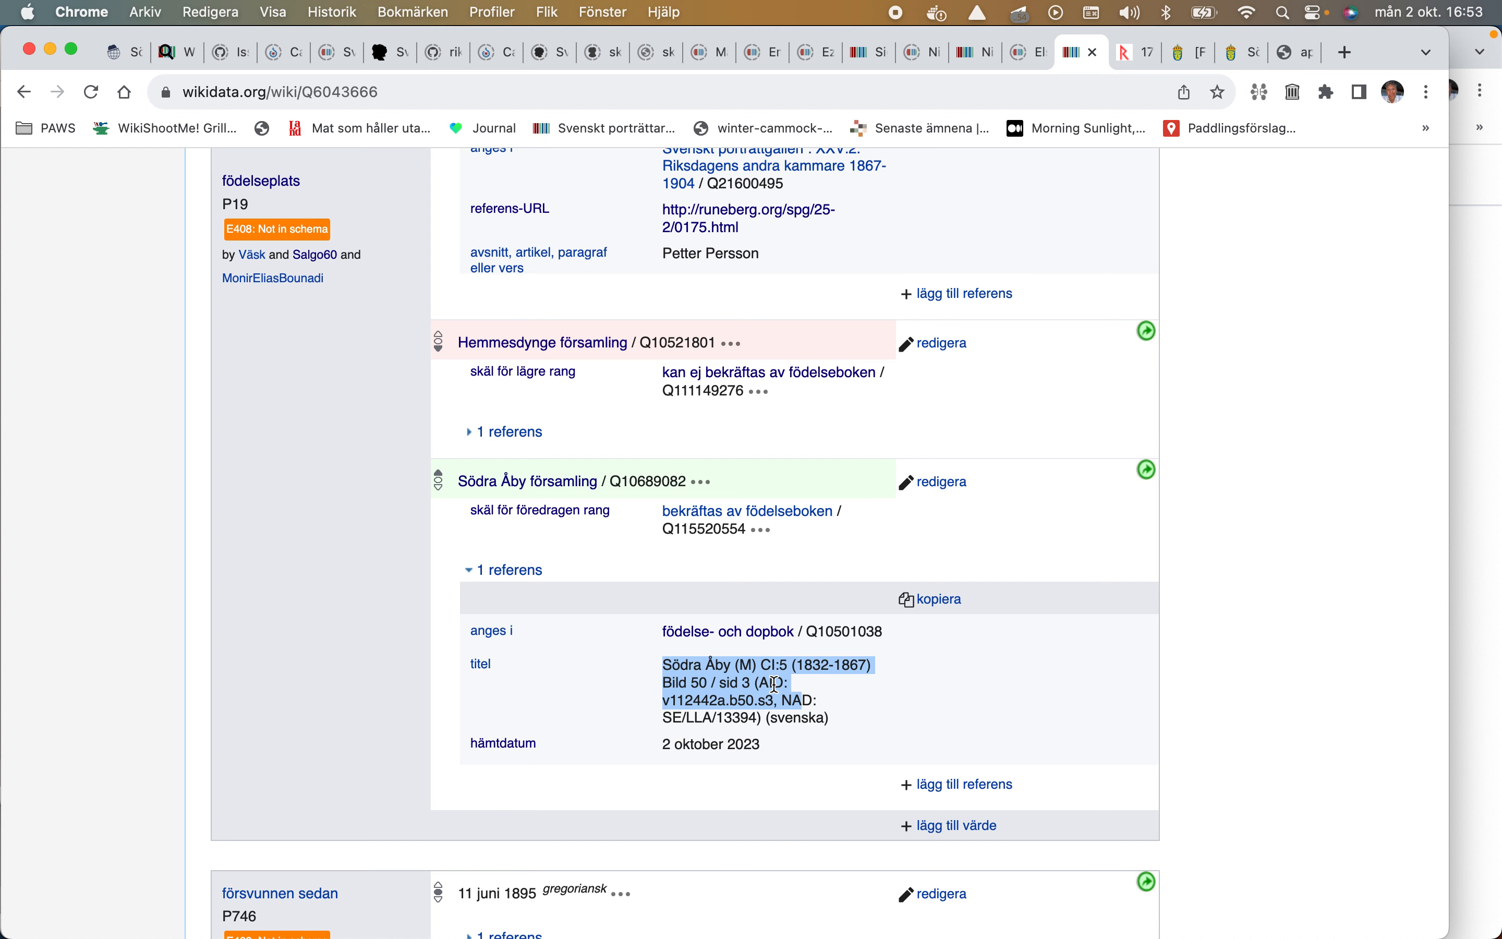
scroll(775, 684, "down", 3)
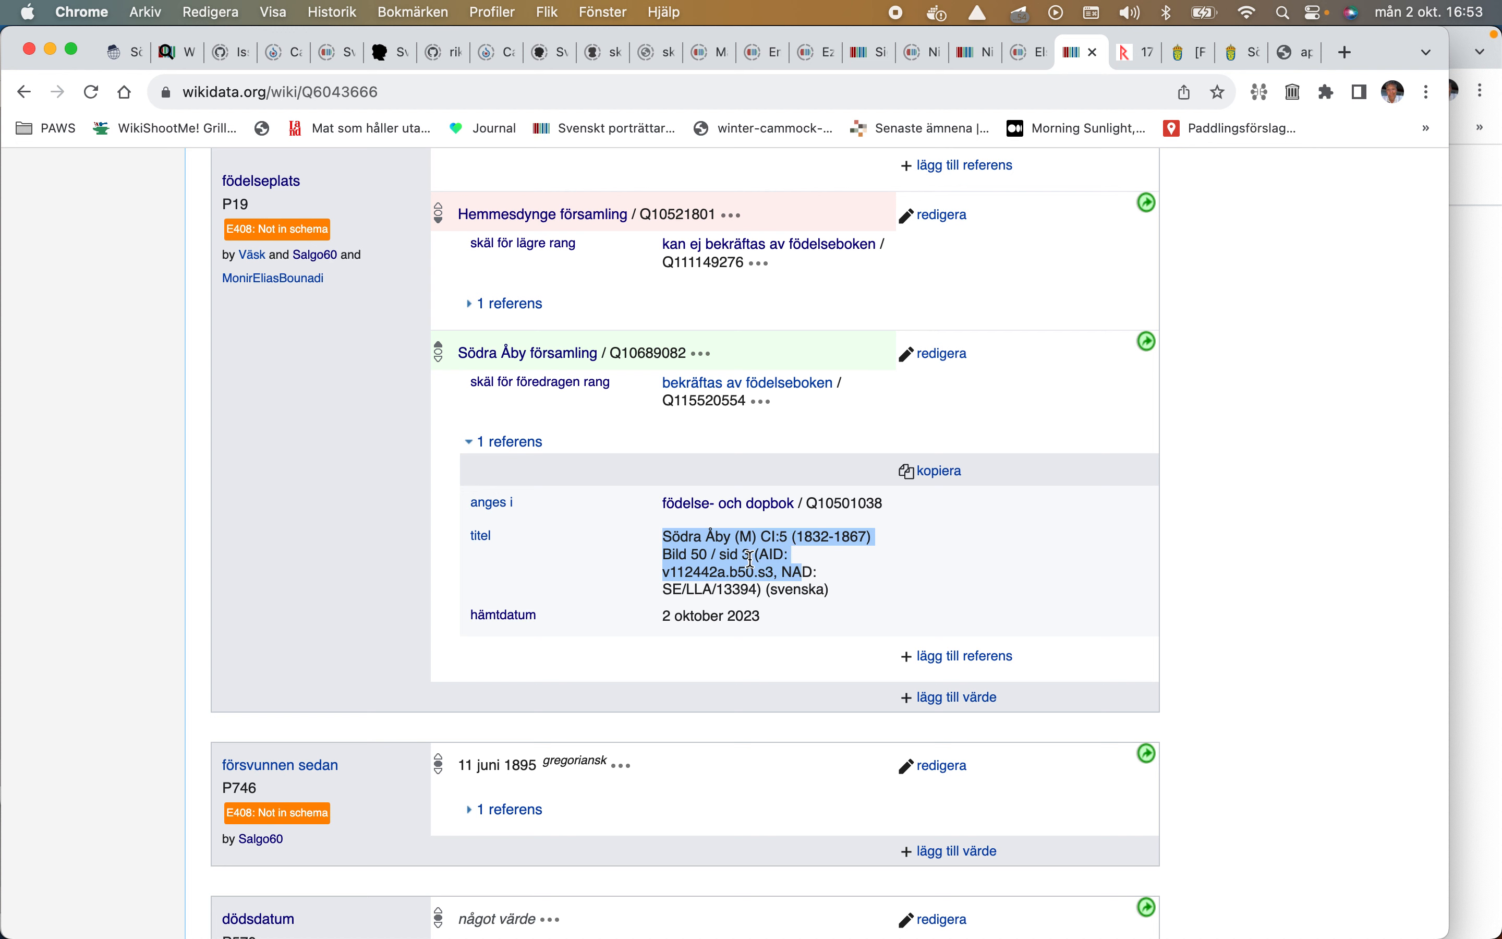
left_click_drag(747, 555, 738, 553)
left_click(801, 493)
Step: Go to Bild 10 / Sida 2 of the Södra Åby birth book in the image viewer and examine the September entry
left_click(1249, 53)
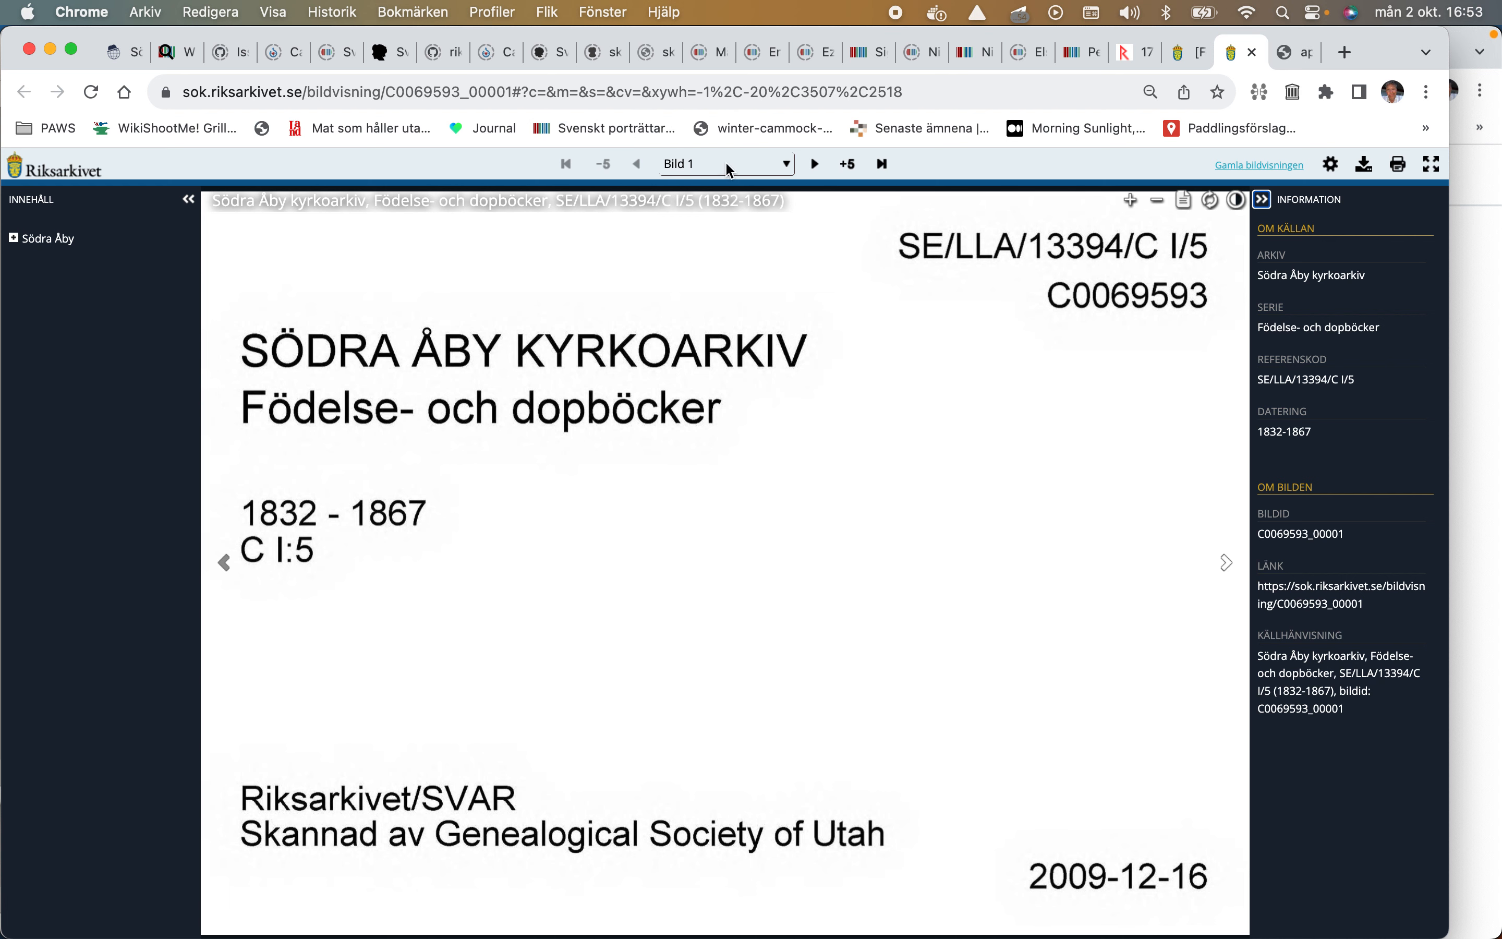
left_click(678, 162)
left_click(746, 205)
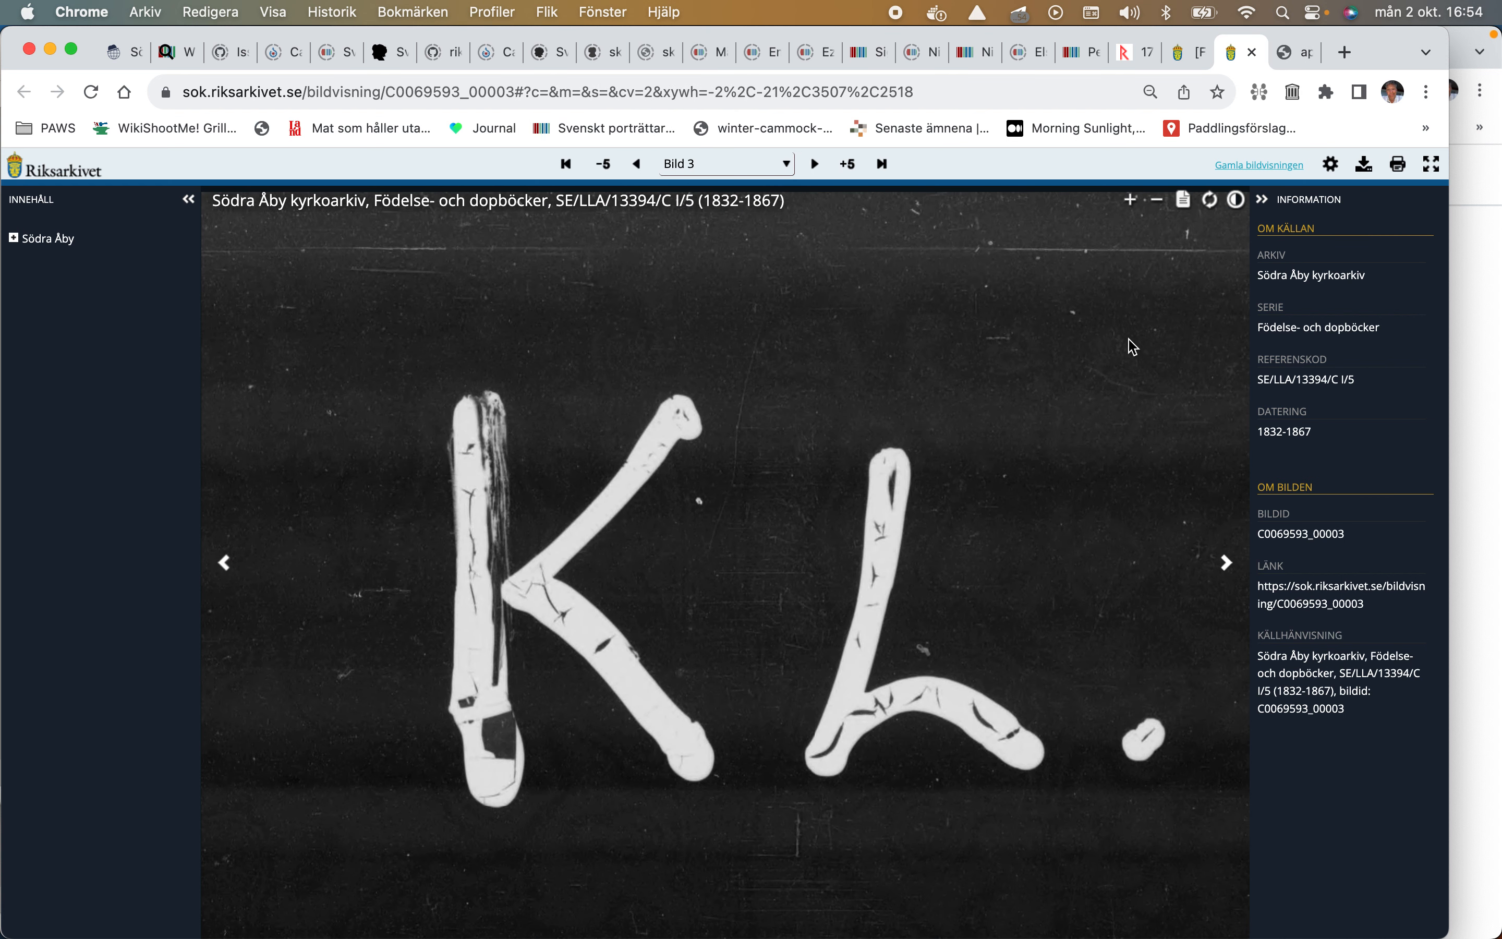
left_click(779, 175)
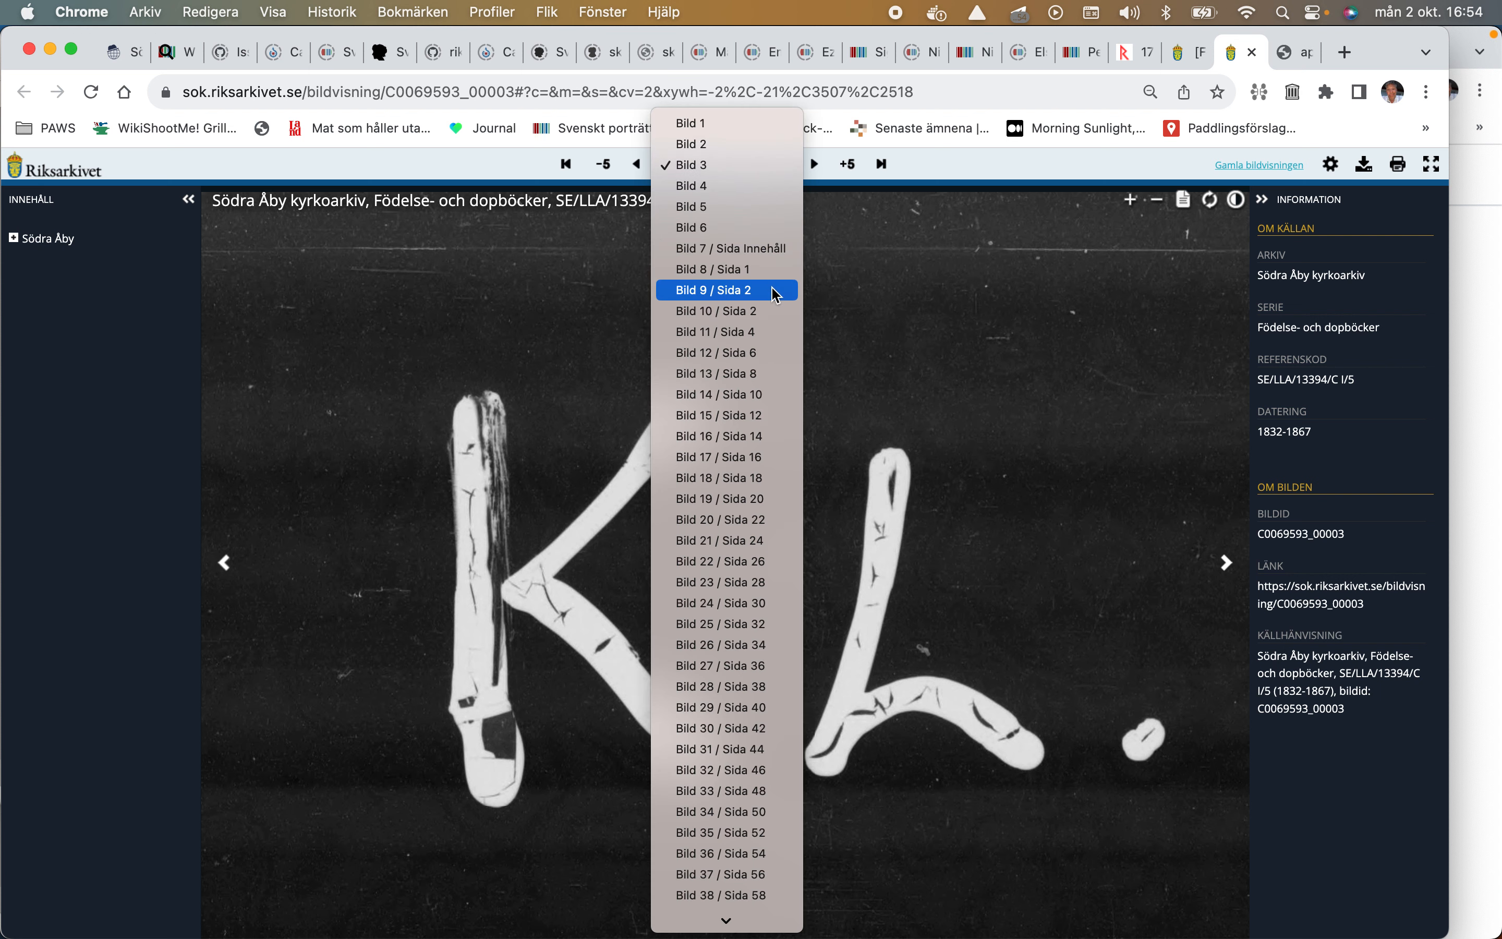
left_click(768, 312)
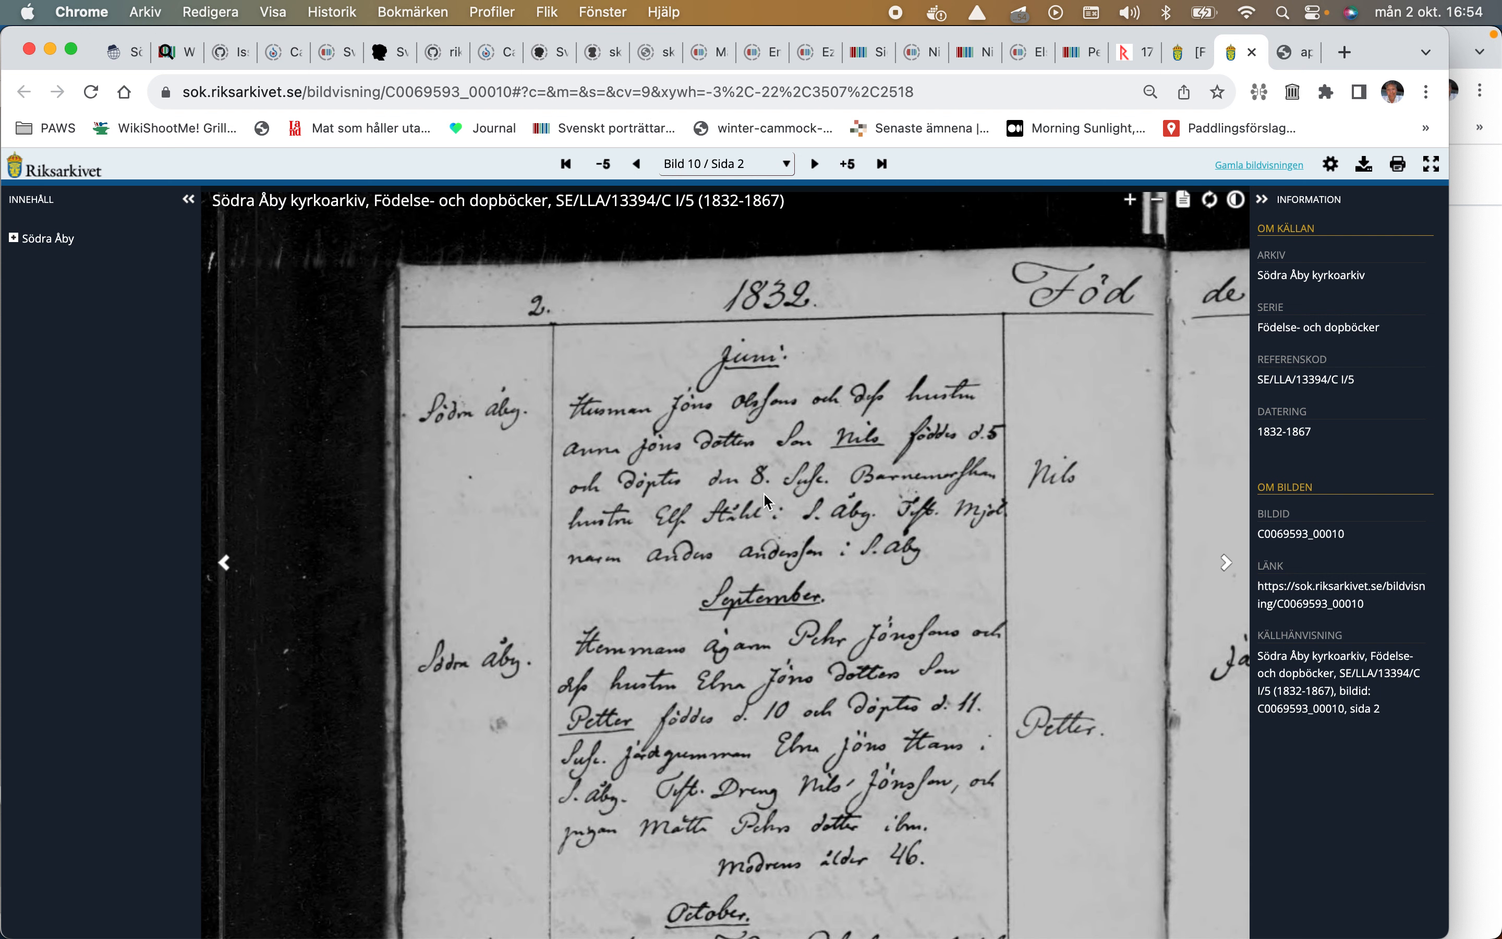
left_click_drag(764, 493, 720, 359)
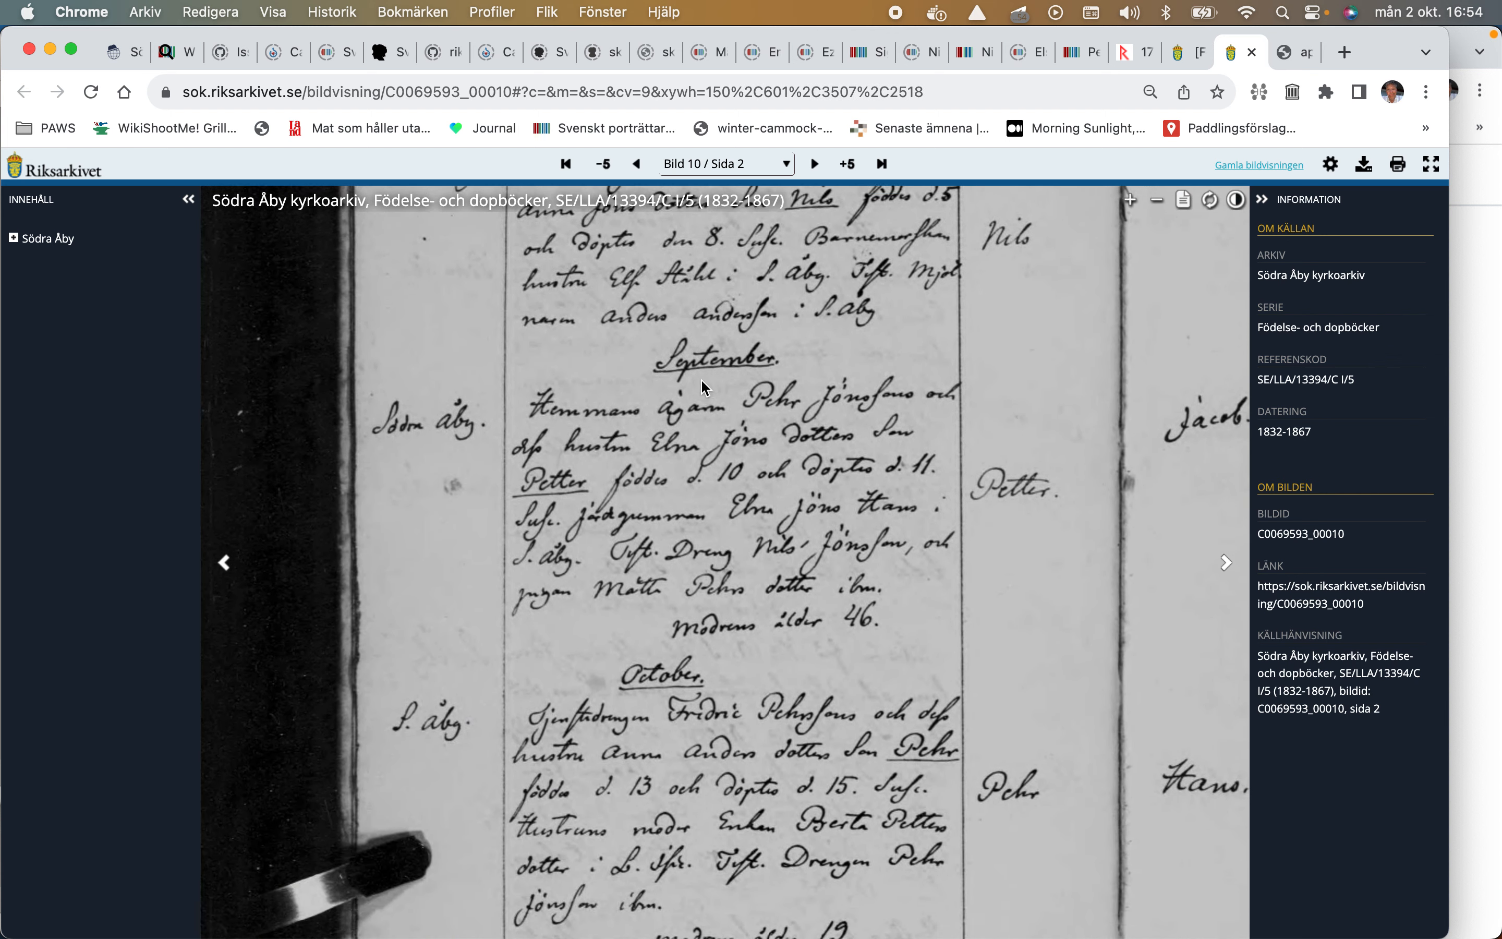
scroll(700, 401, "up", 3)
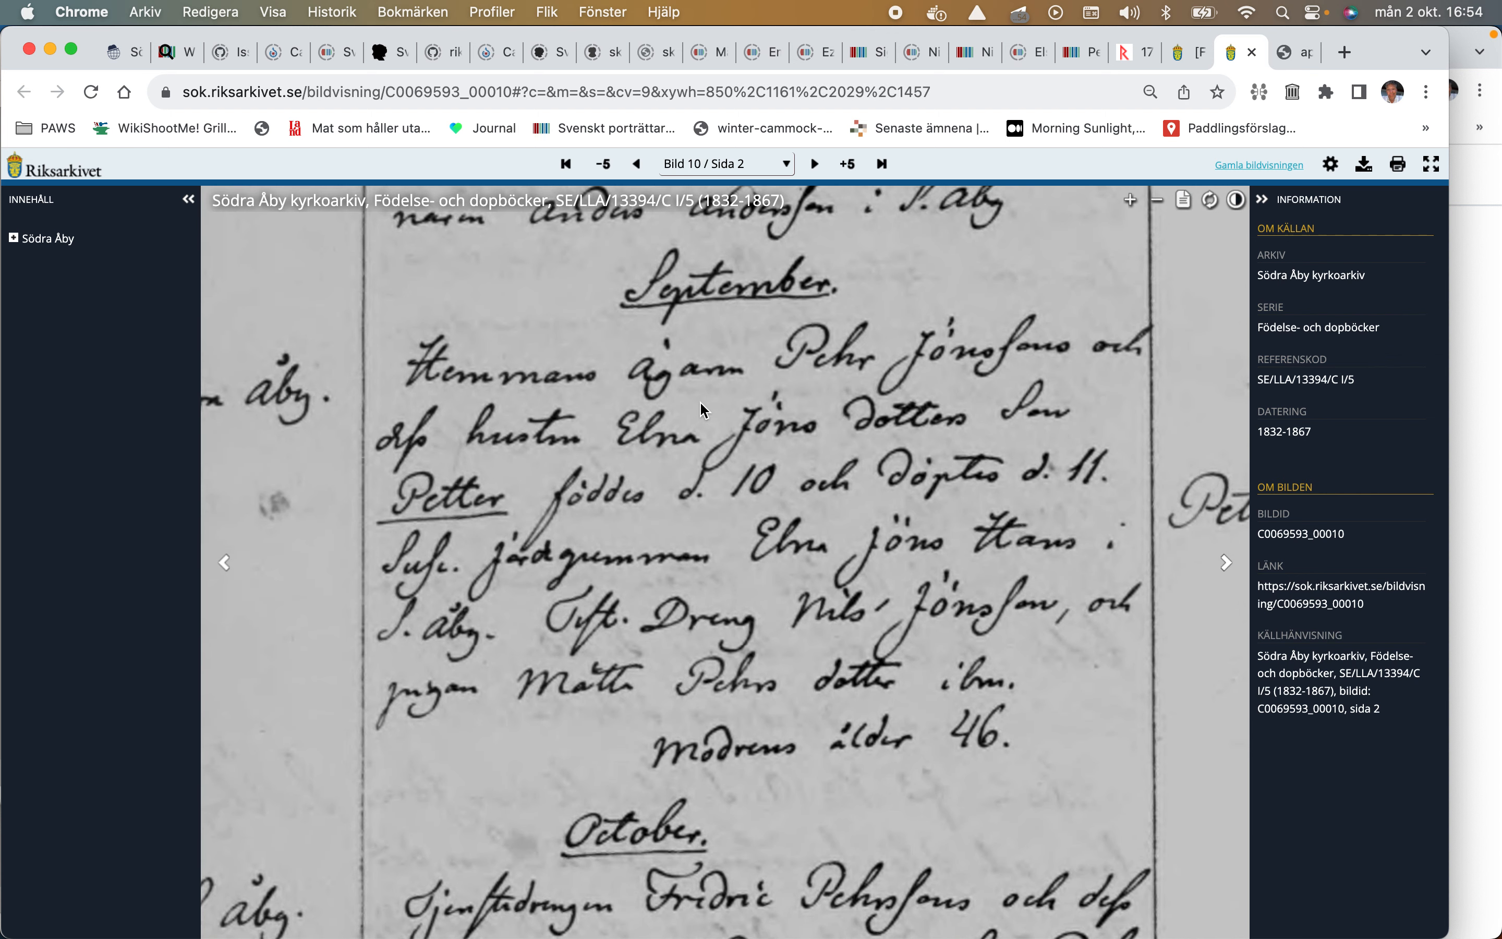
scroll(700, 402, "down", 3)
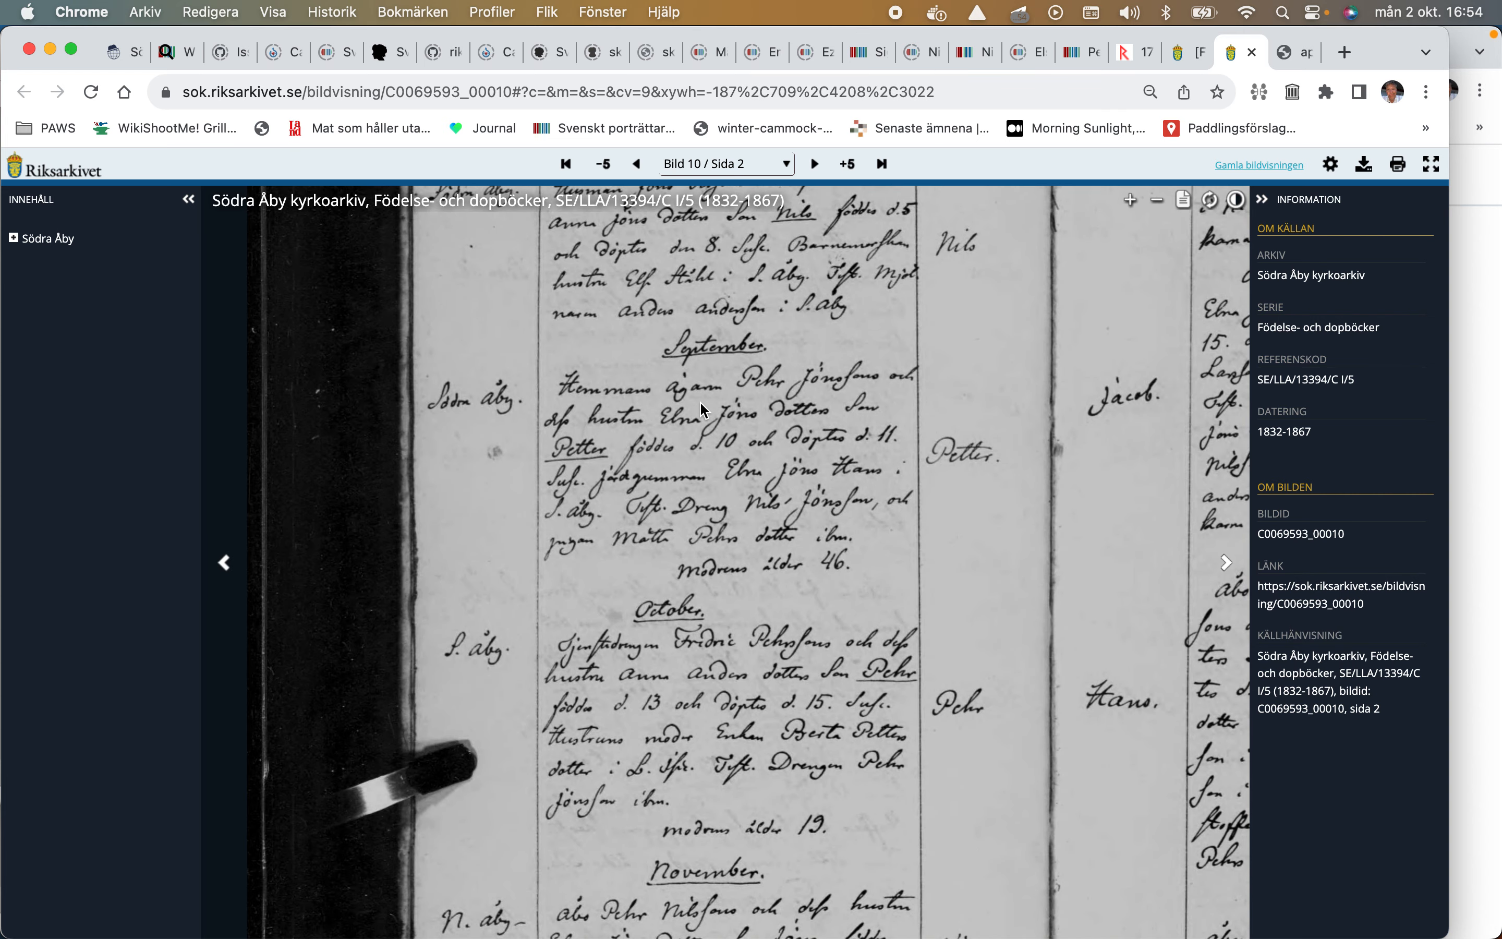
Step: Copy the web address of the open birth book image
left_click(620, 90)
key("ctrl+c")
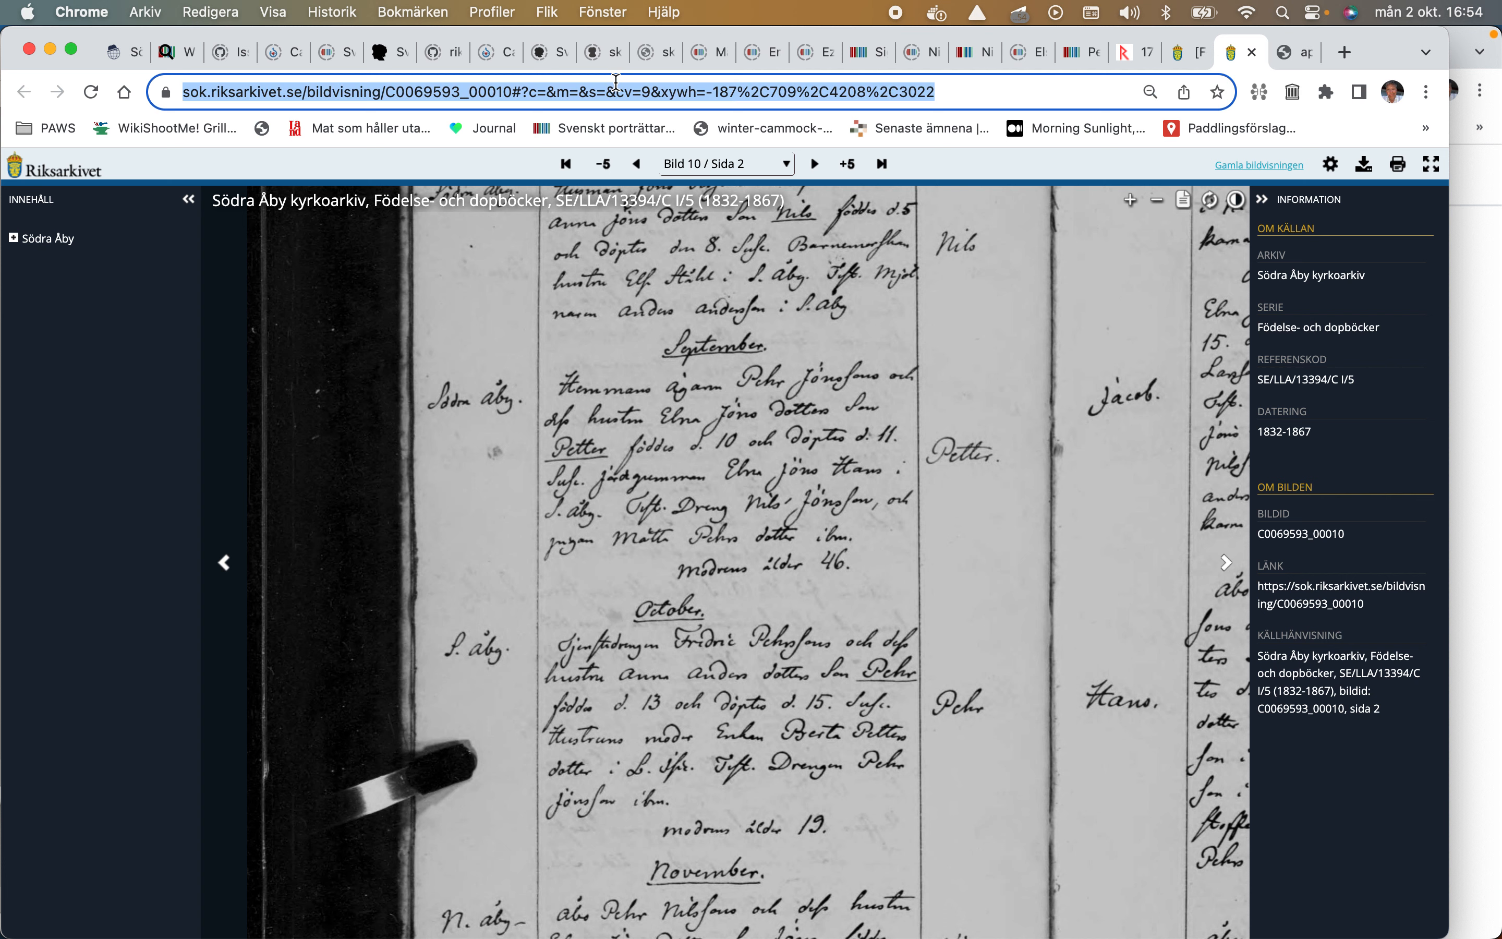
right_click(618, 87)
left_click(658, 254)
Step: Edit the Södra Åby församling birthplace statement on Wikidata and clear the title in its reference
left_click(1077, 53)
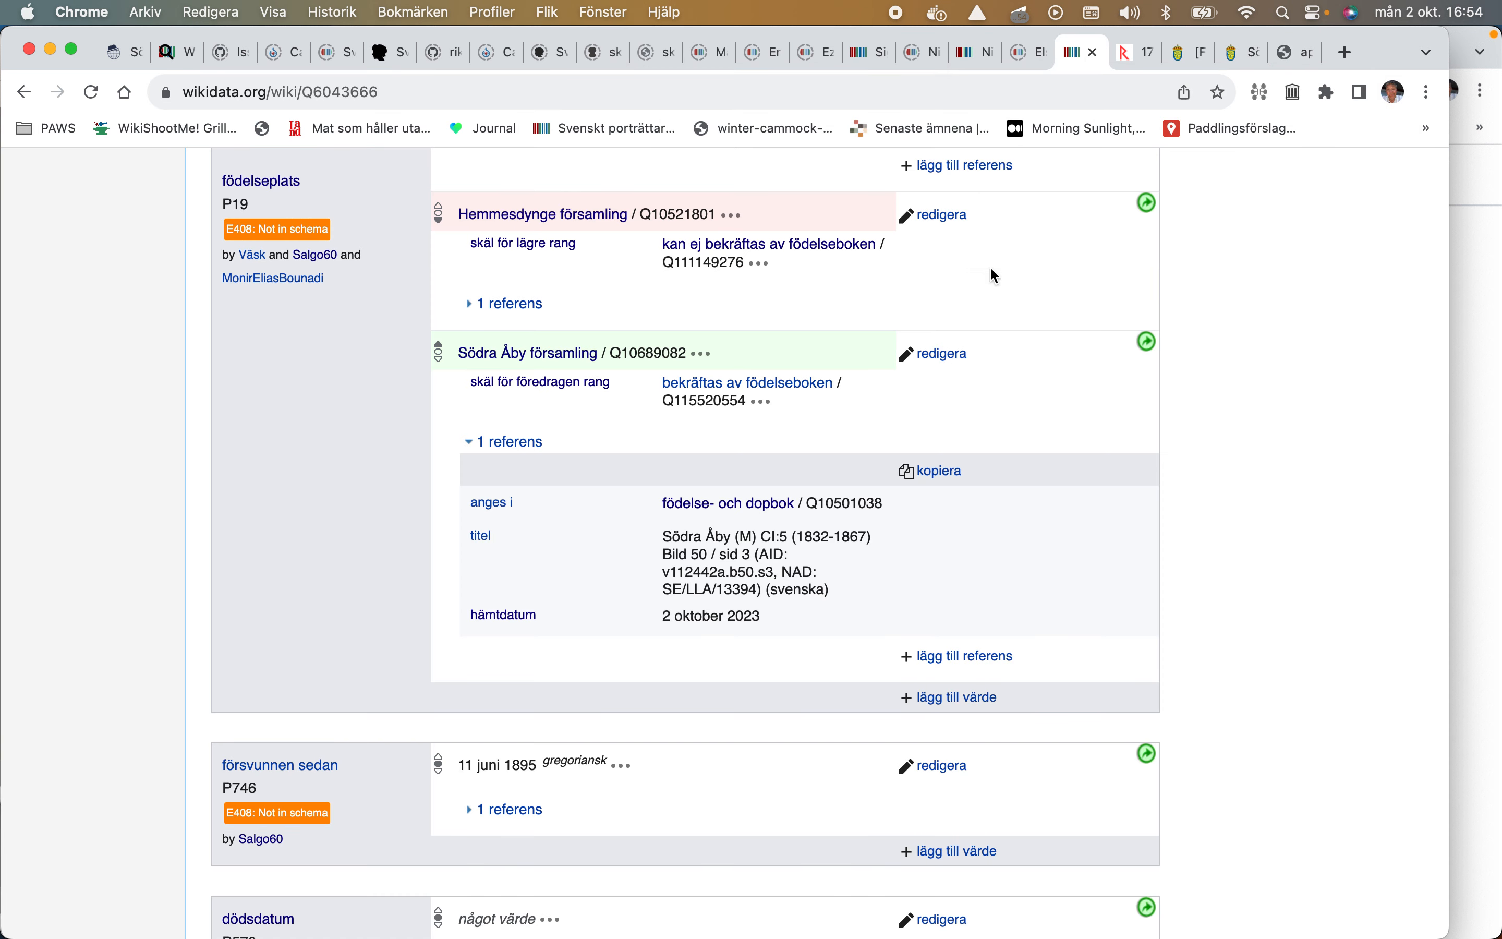
left_click(918, 365)
scroll(916, 357, "down", 3)
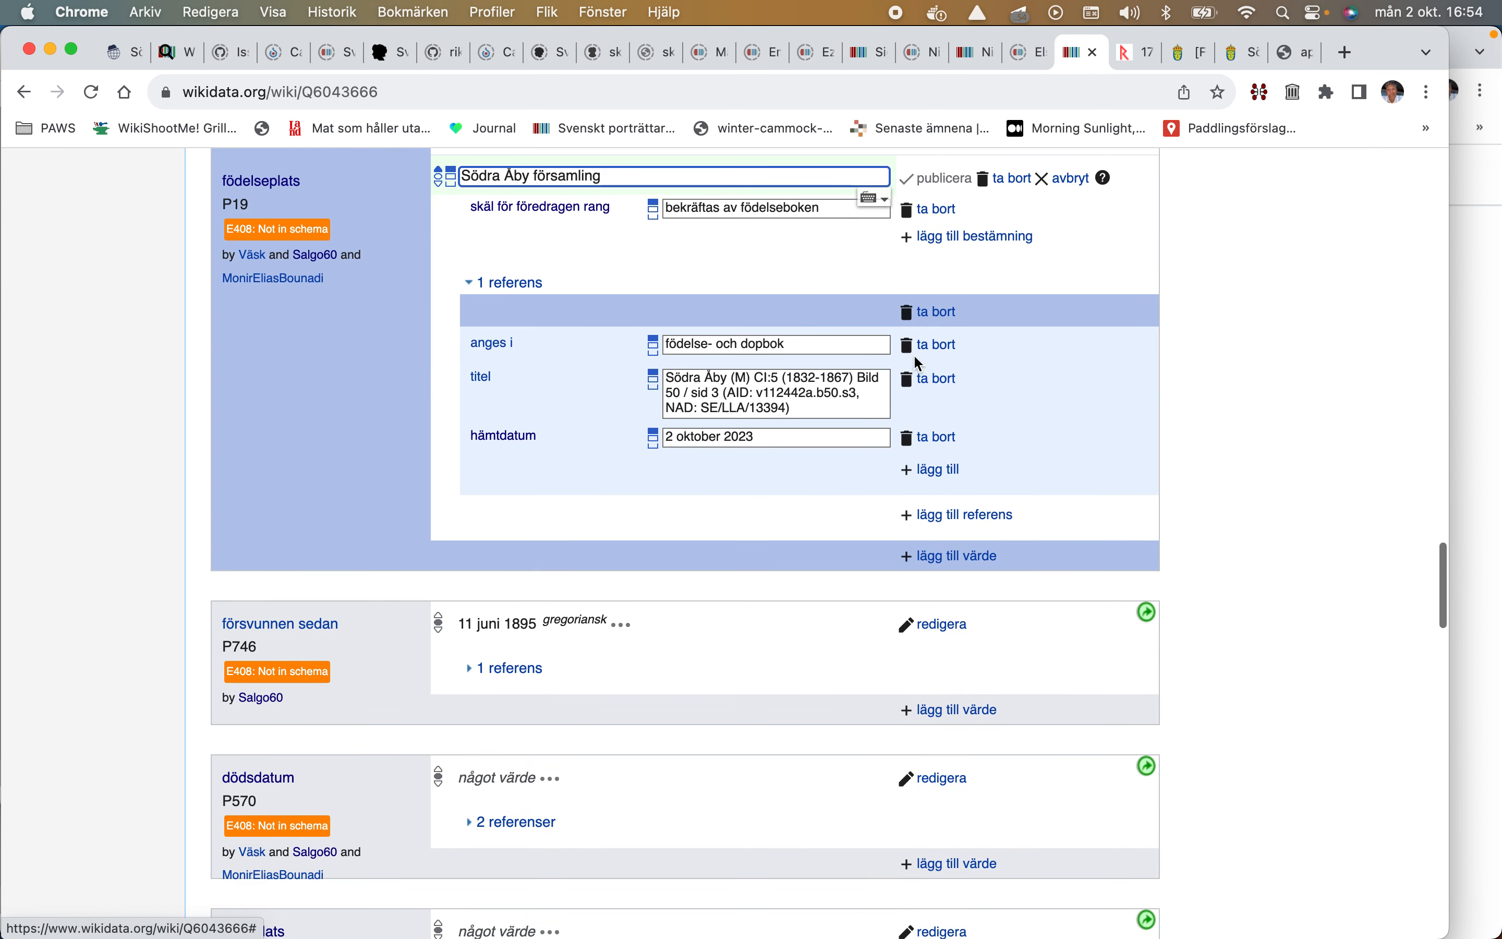
left_click_drag(807, 407, 630, 378)
key("BackSpace")
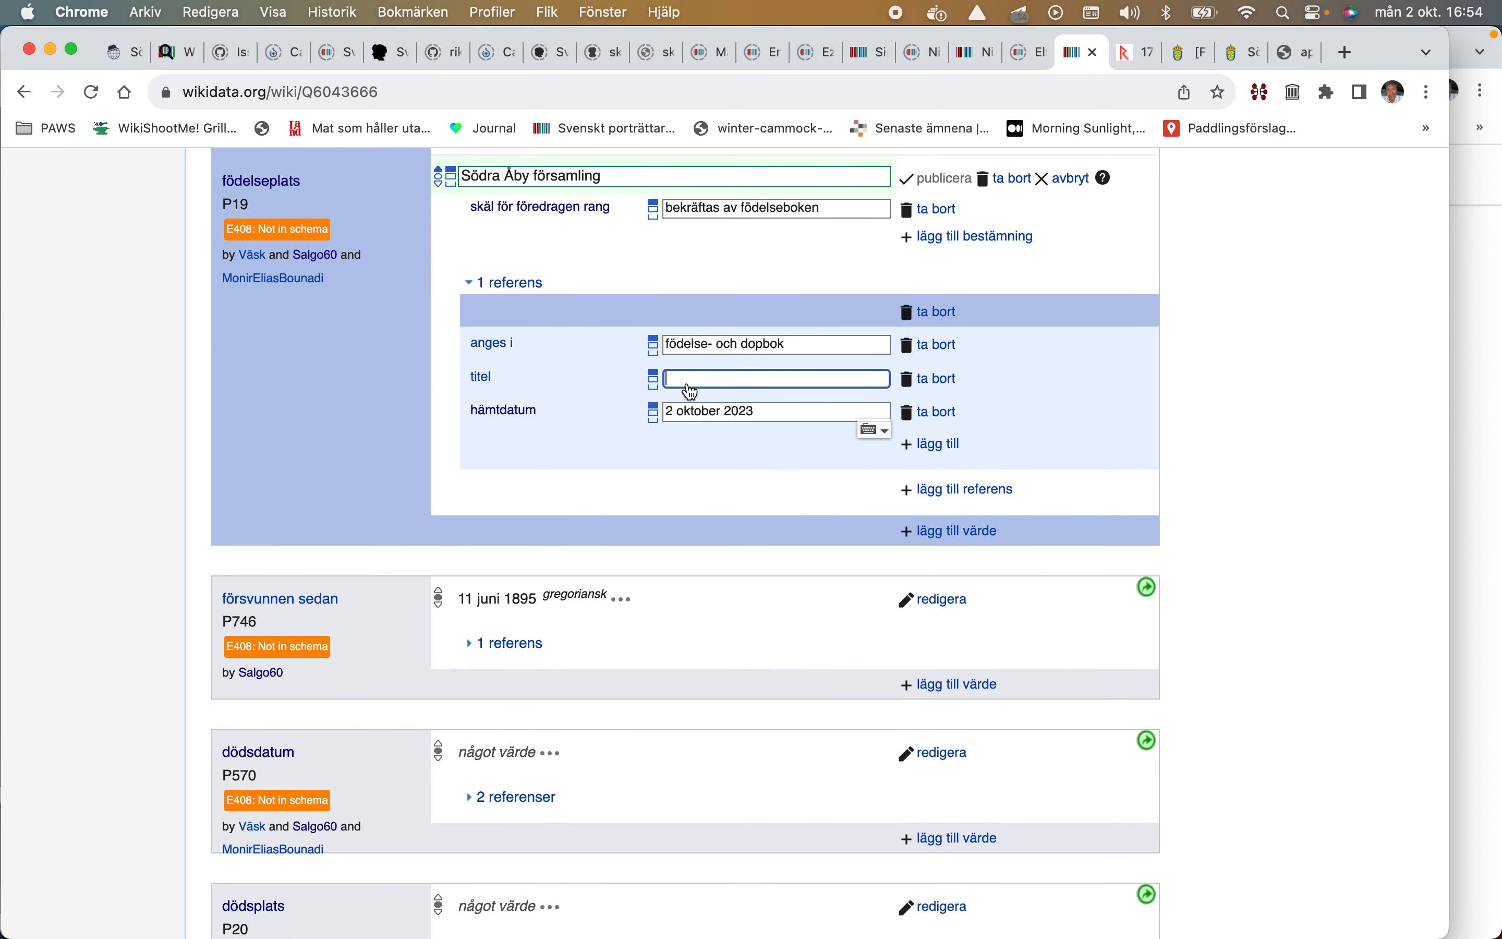
Step: Add a referens-URL to the Södra Åby församling reference and paste the copied Riksarkivet image address as its value
left_click(938, 442)
type("ref")
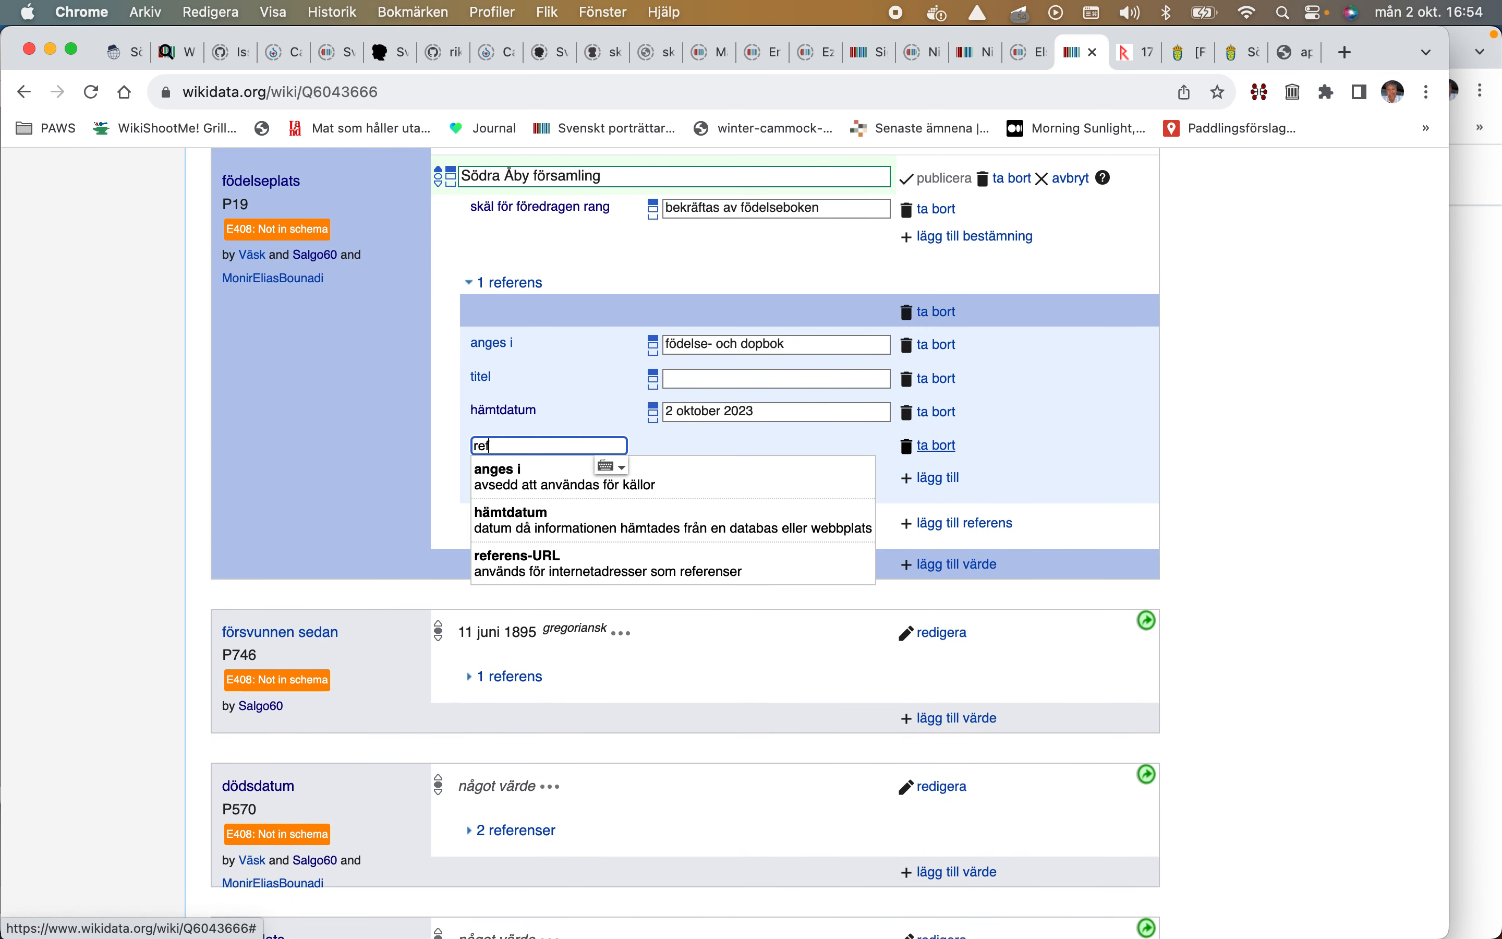
left_click(766, 510)
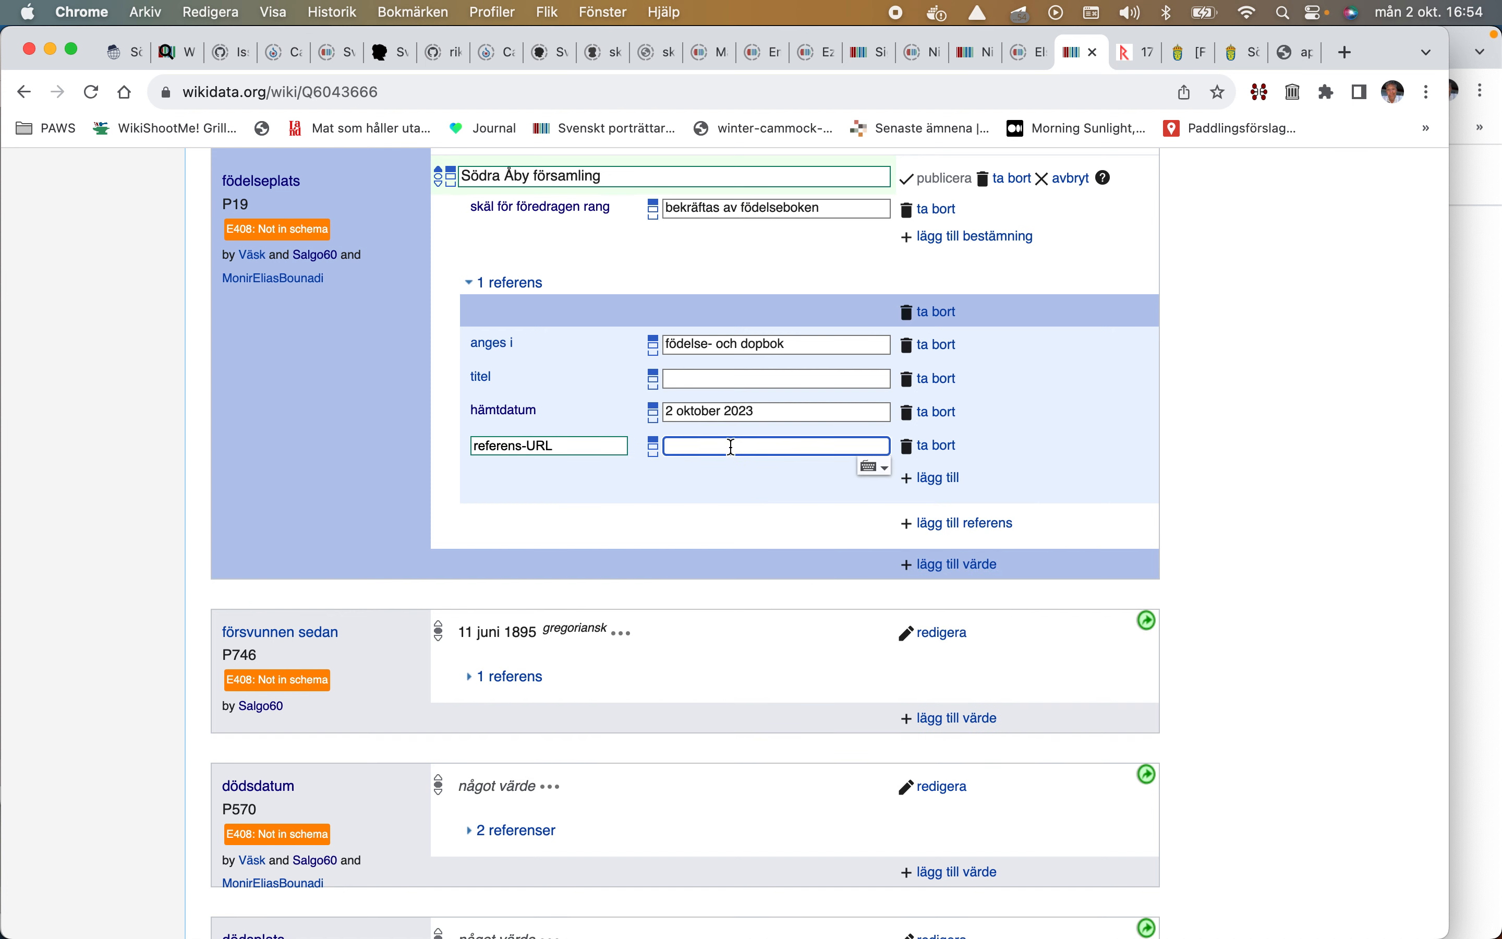
right_click(733, 447)
left_click(781, 590)
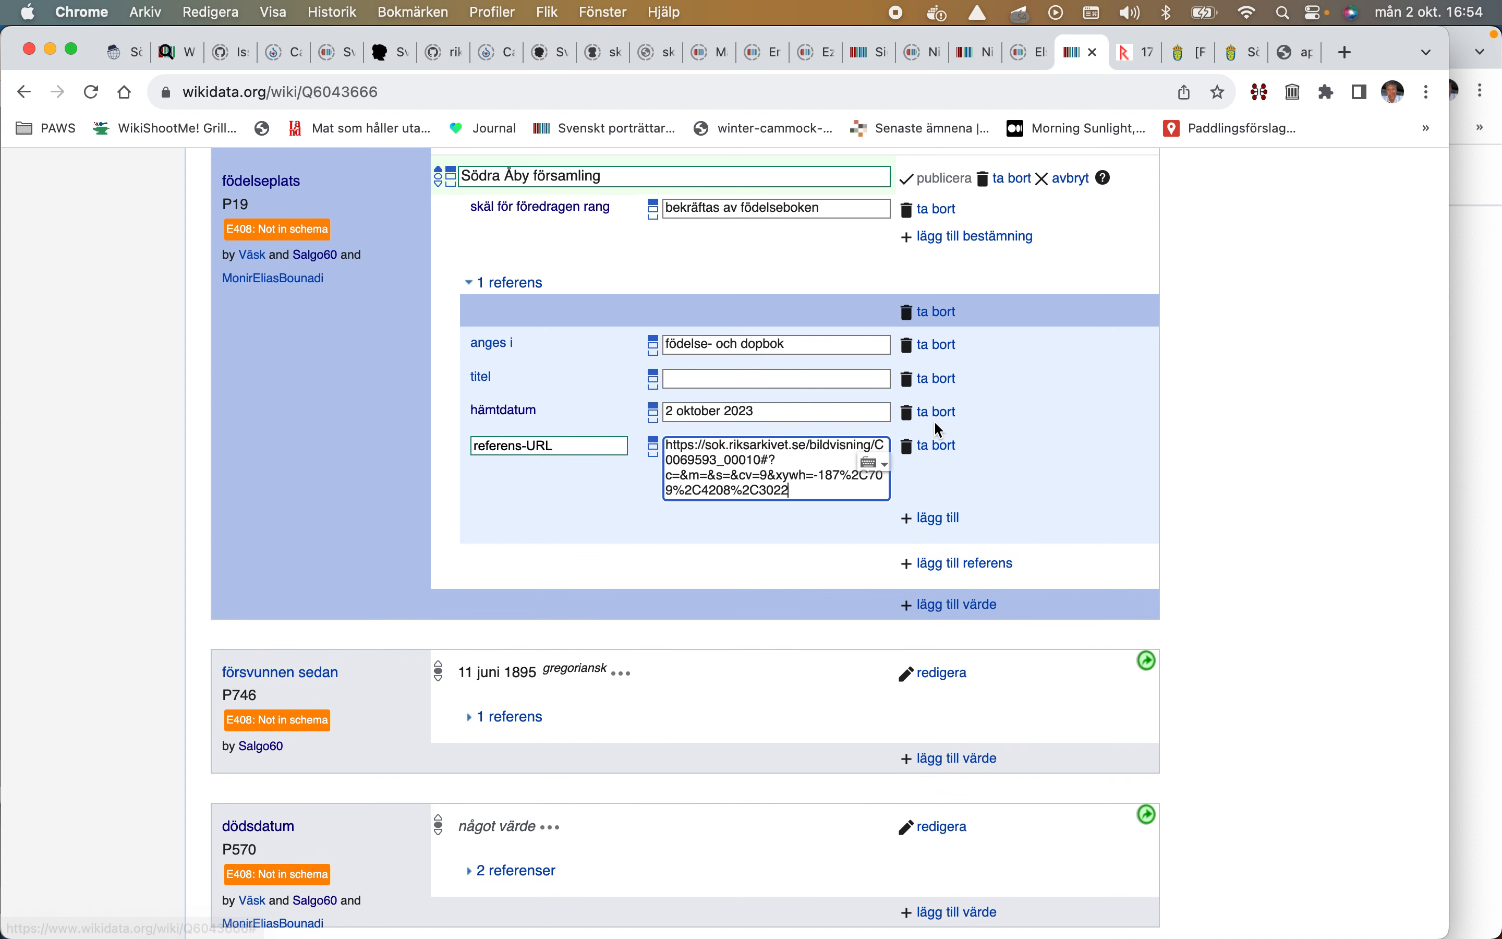
Step: Remove the existing hämtdatum from the reference and add it again below the referens-URL with the date 2023-10-02
left_click(938, 417)
left_click(945, 488)
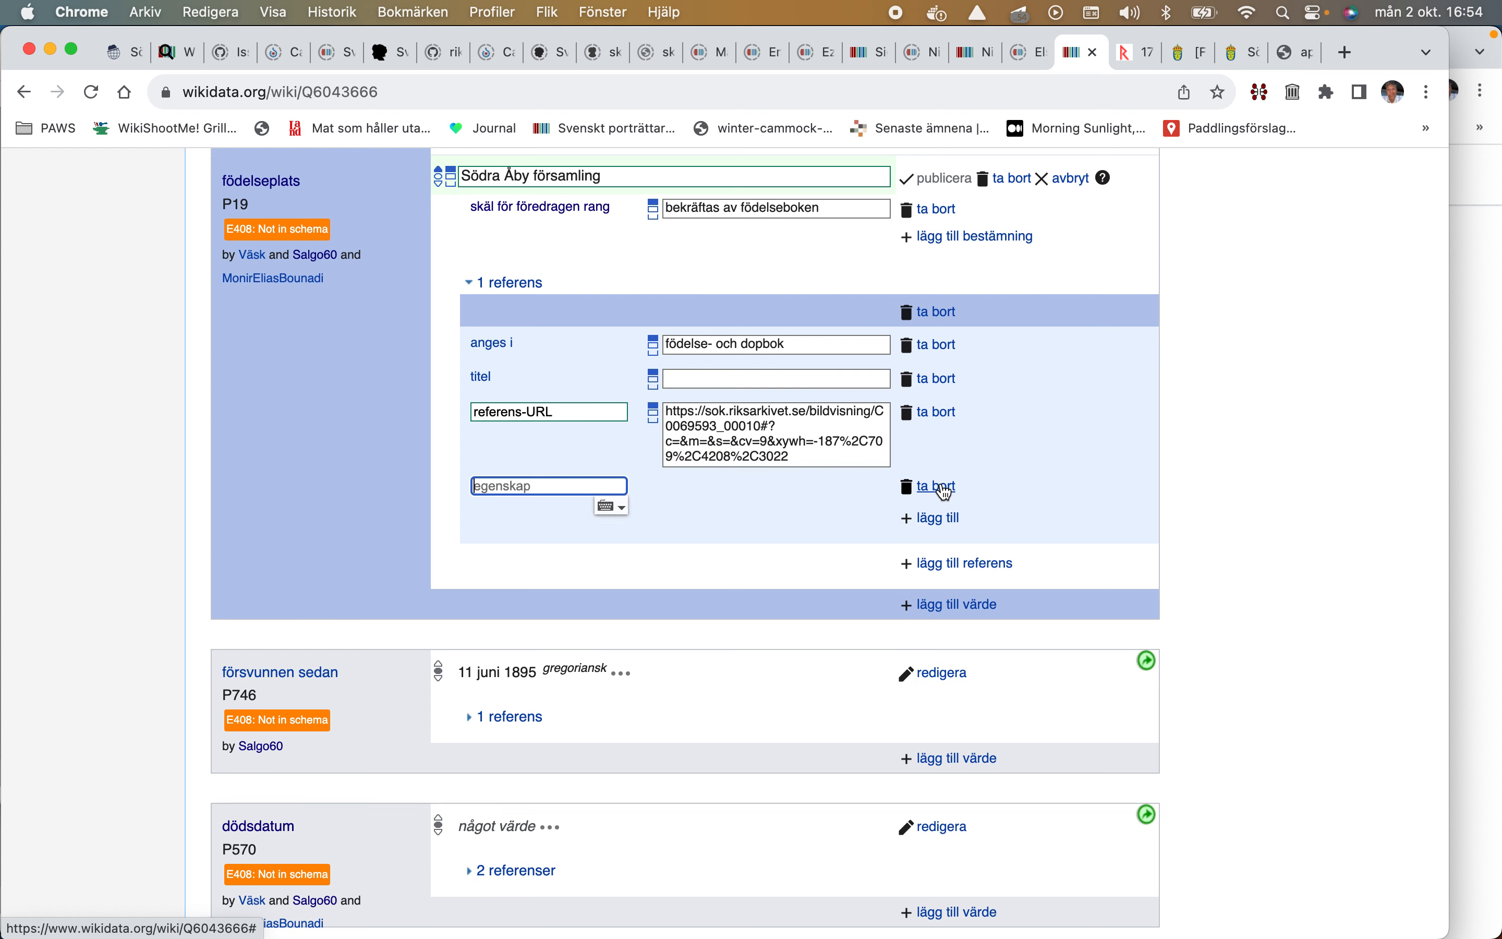
type("ref")
left_click(816, 530)
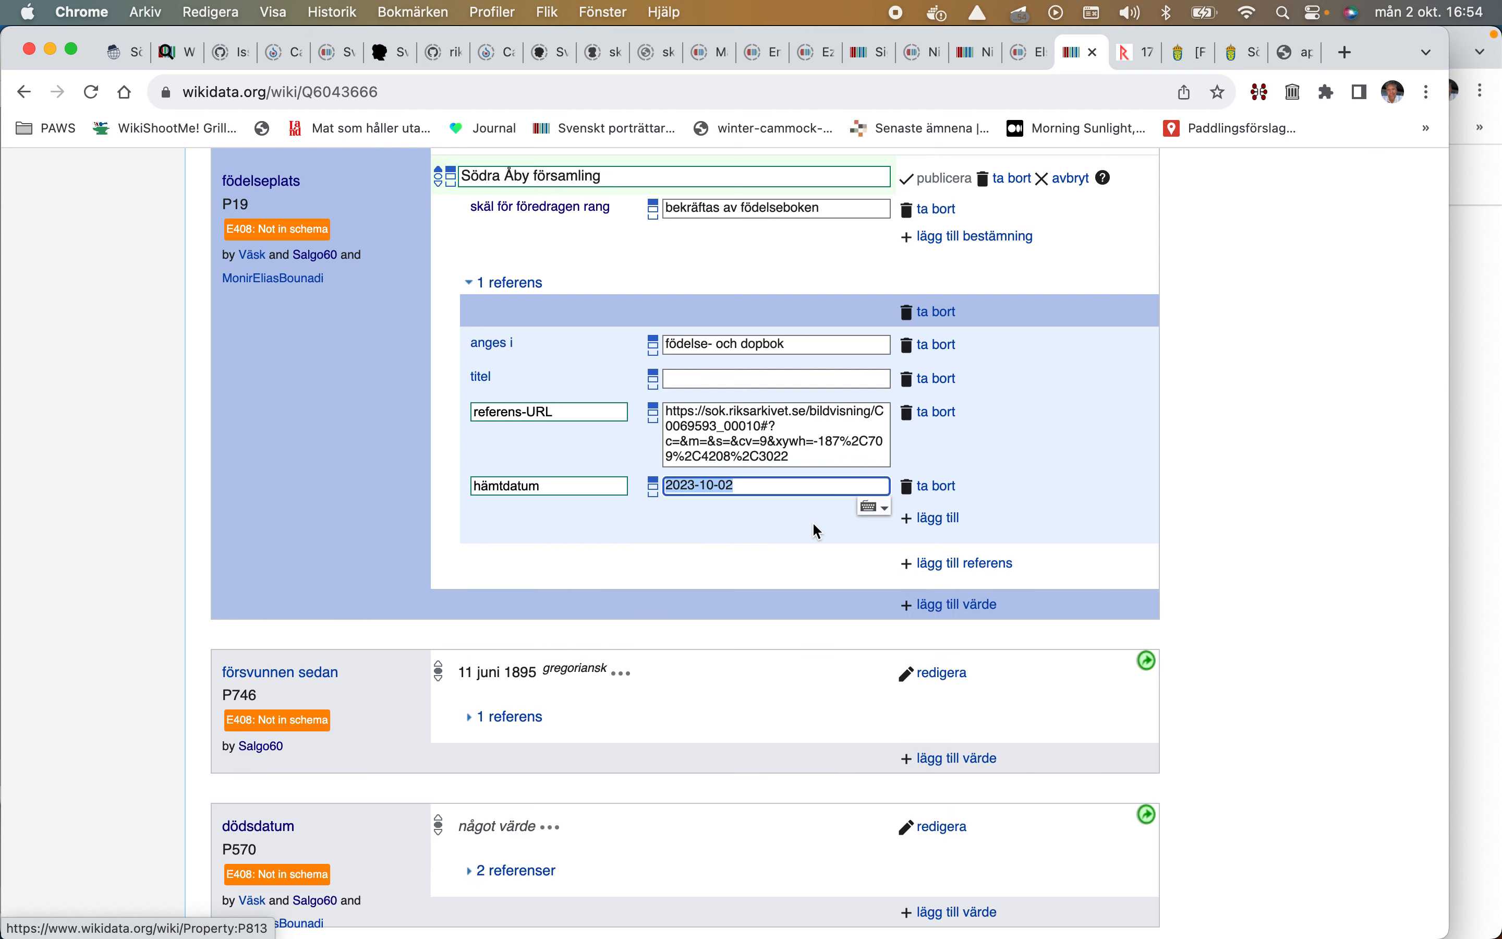
Step: Copy the Källhänvisning text of the Riksarkivet birth book image and paste it as the titel of the Wikidata reference
left_click(1248, 53)
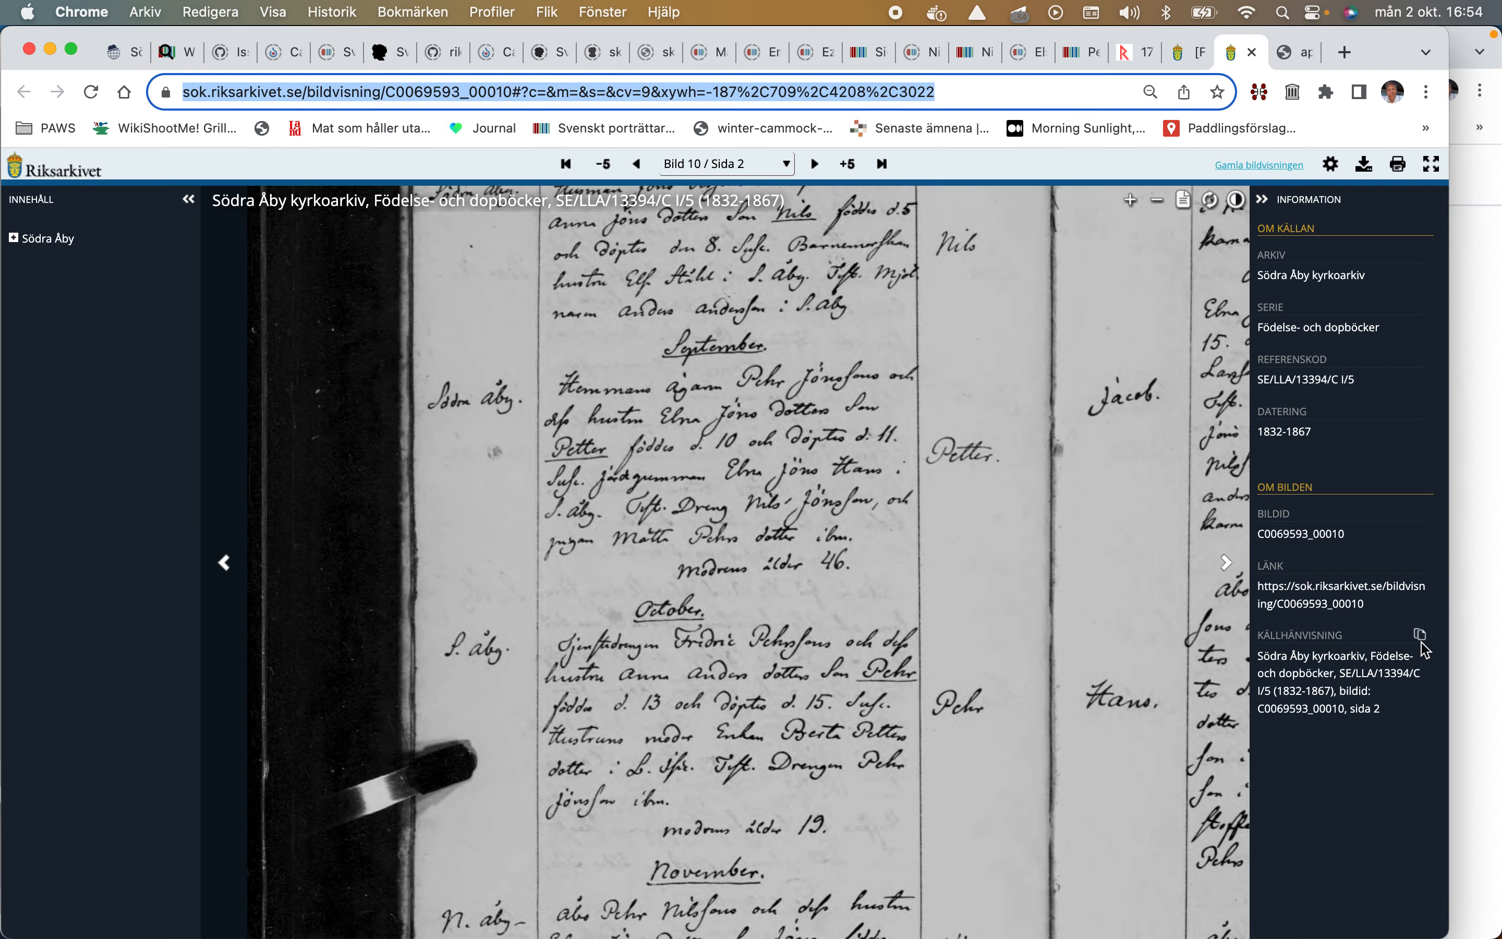
left_click(1420, 634)
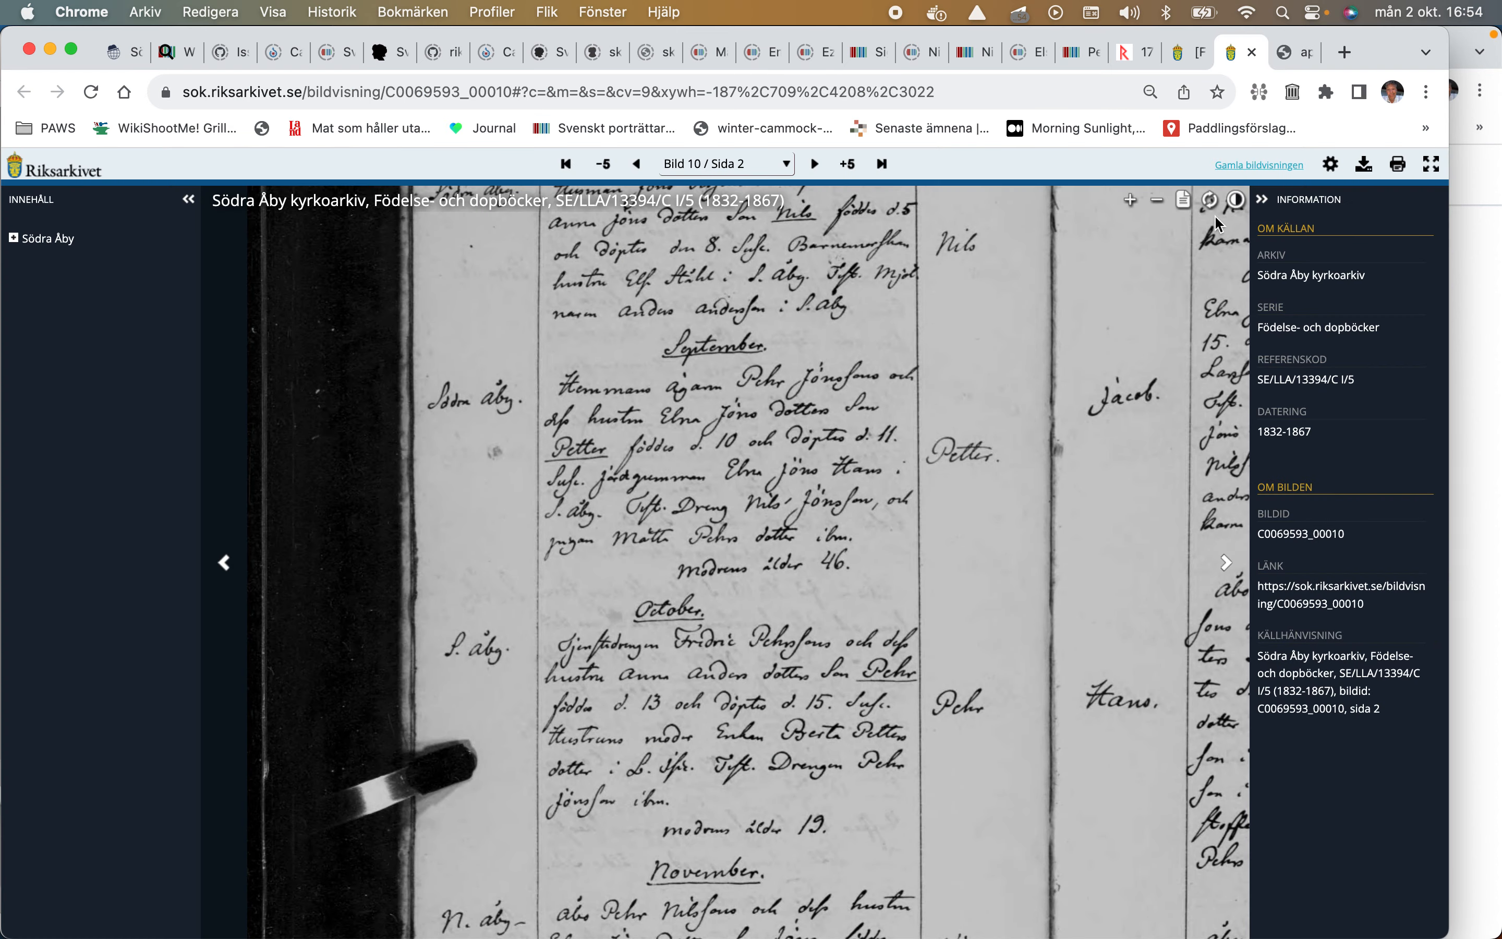
left_click(1084, 55)
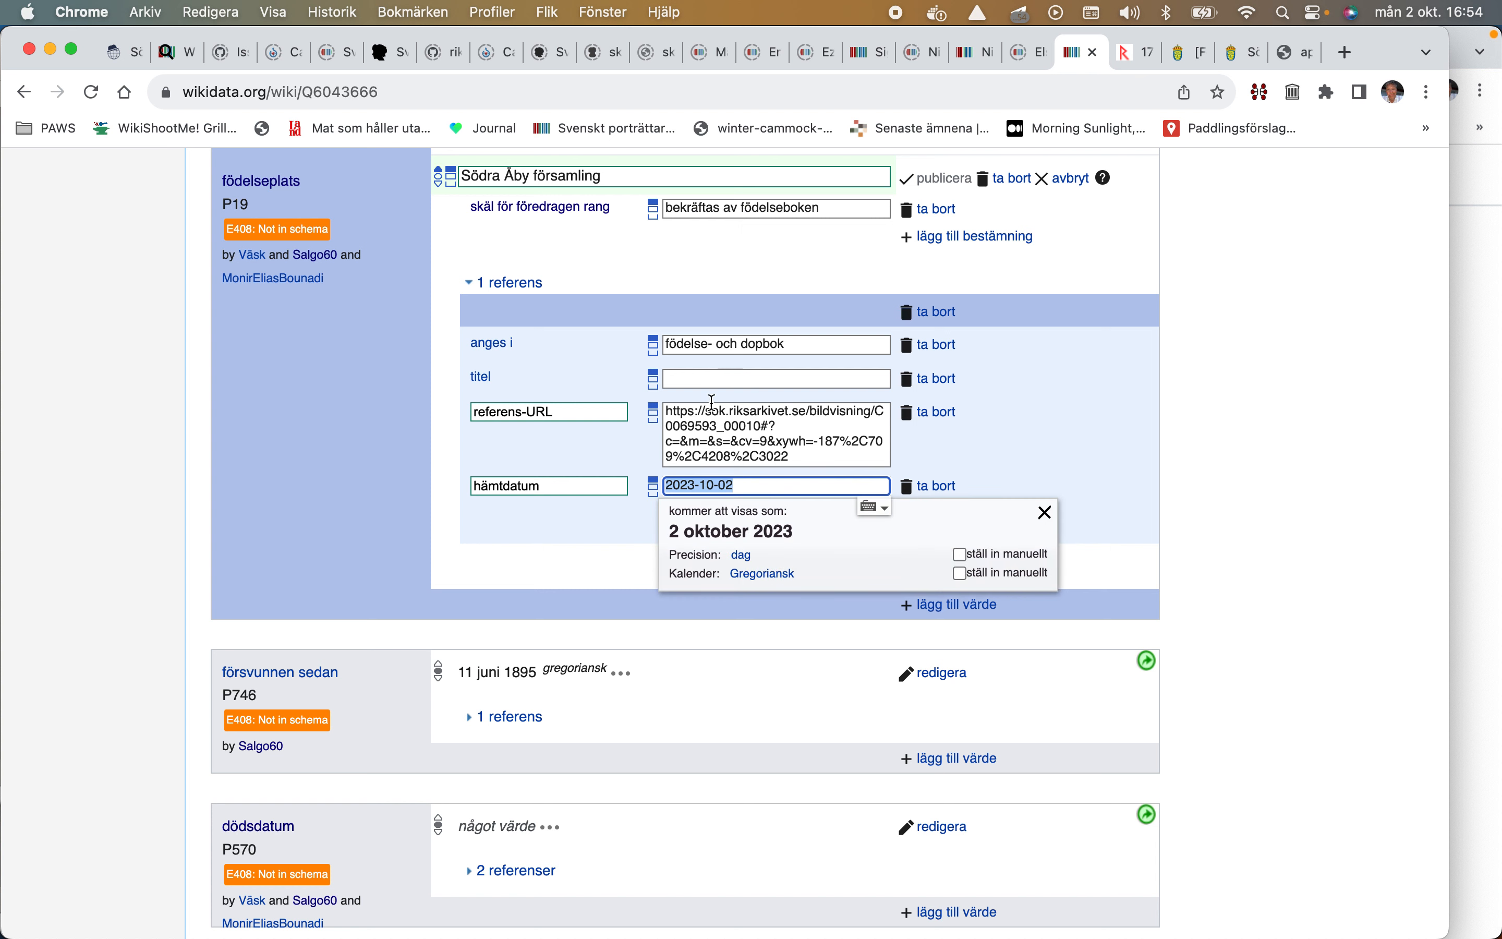
left_click(682, 377)
right_click(682, 377)
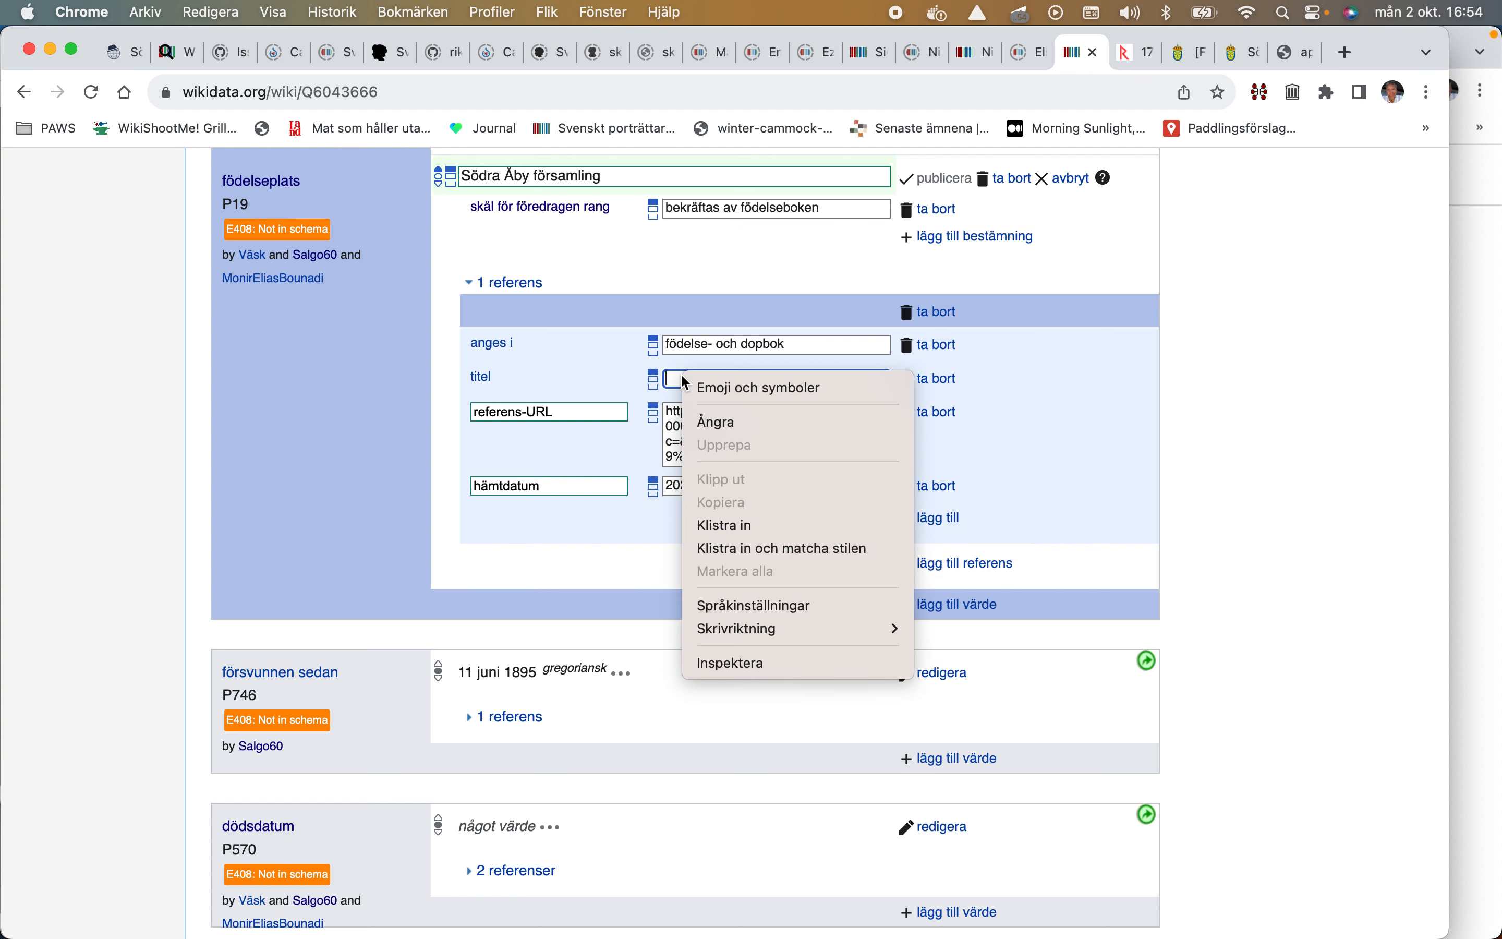
left_click(724, 534)
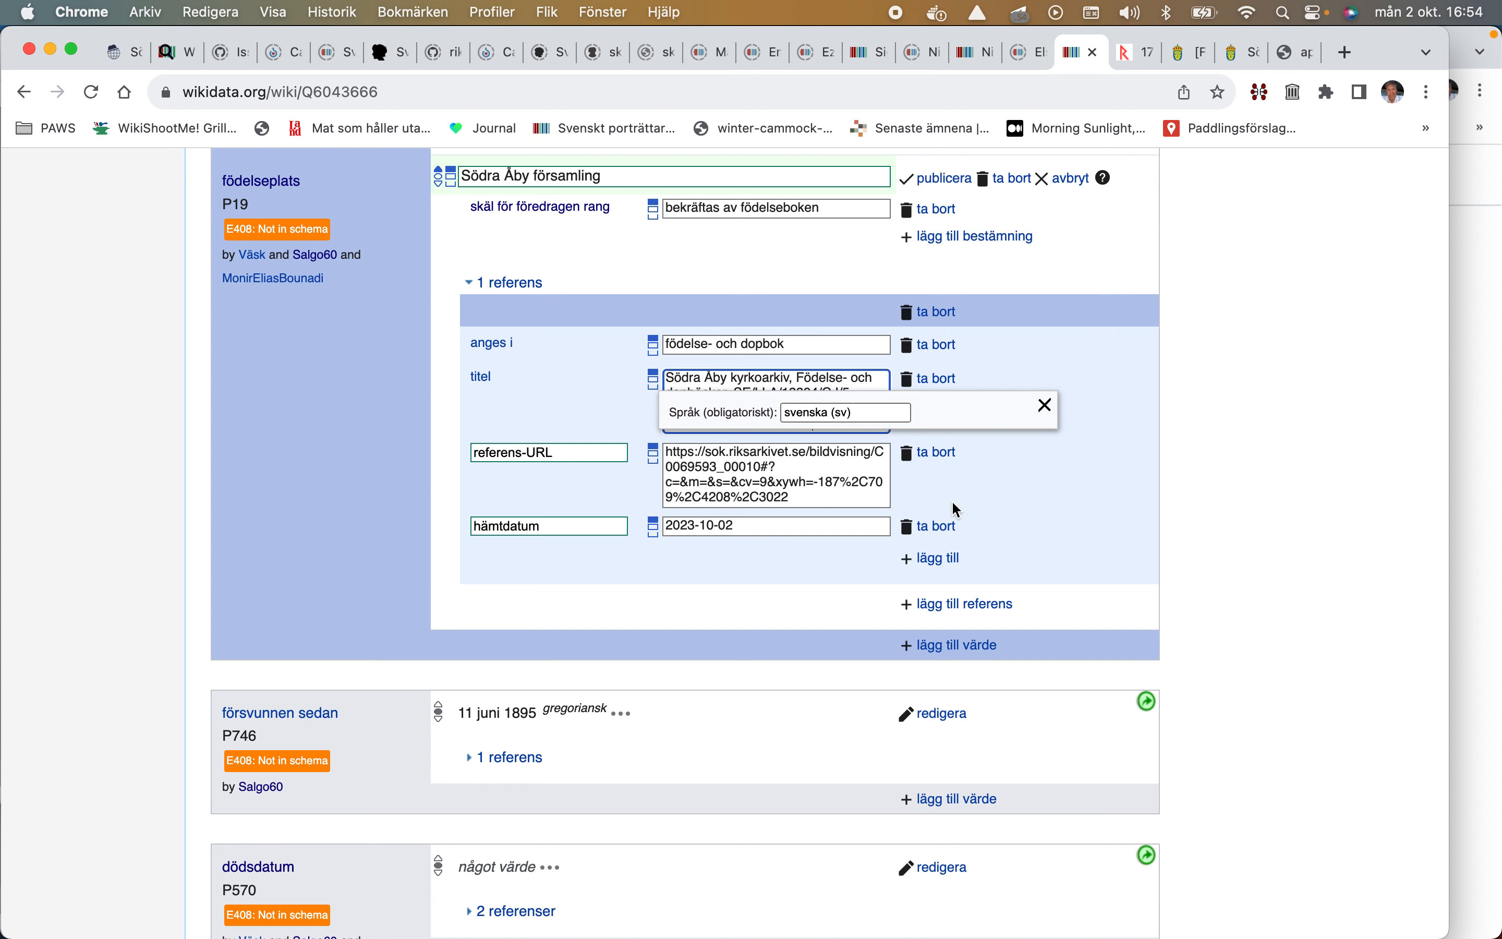
Step: Add a citat property to the Södra Åby församling reference
left_click(937, 558)
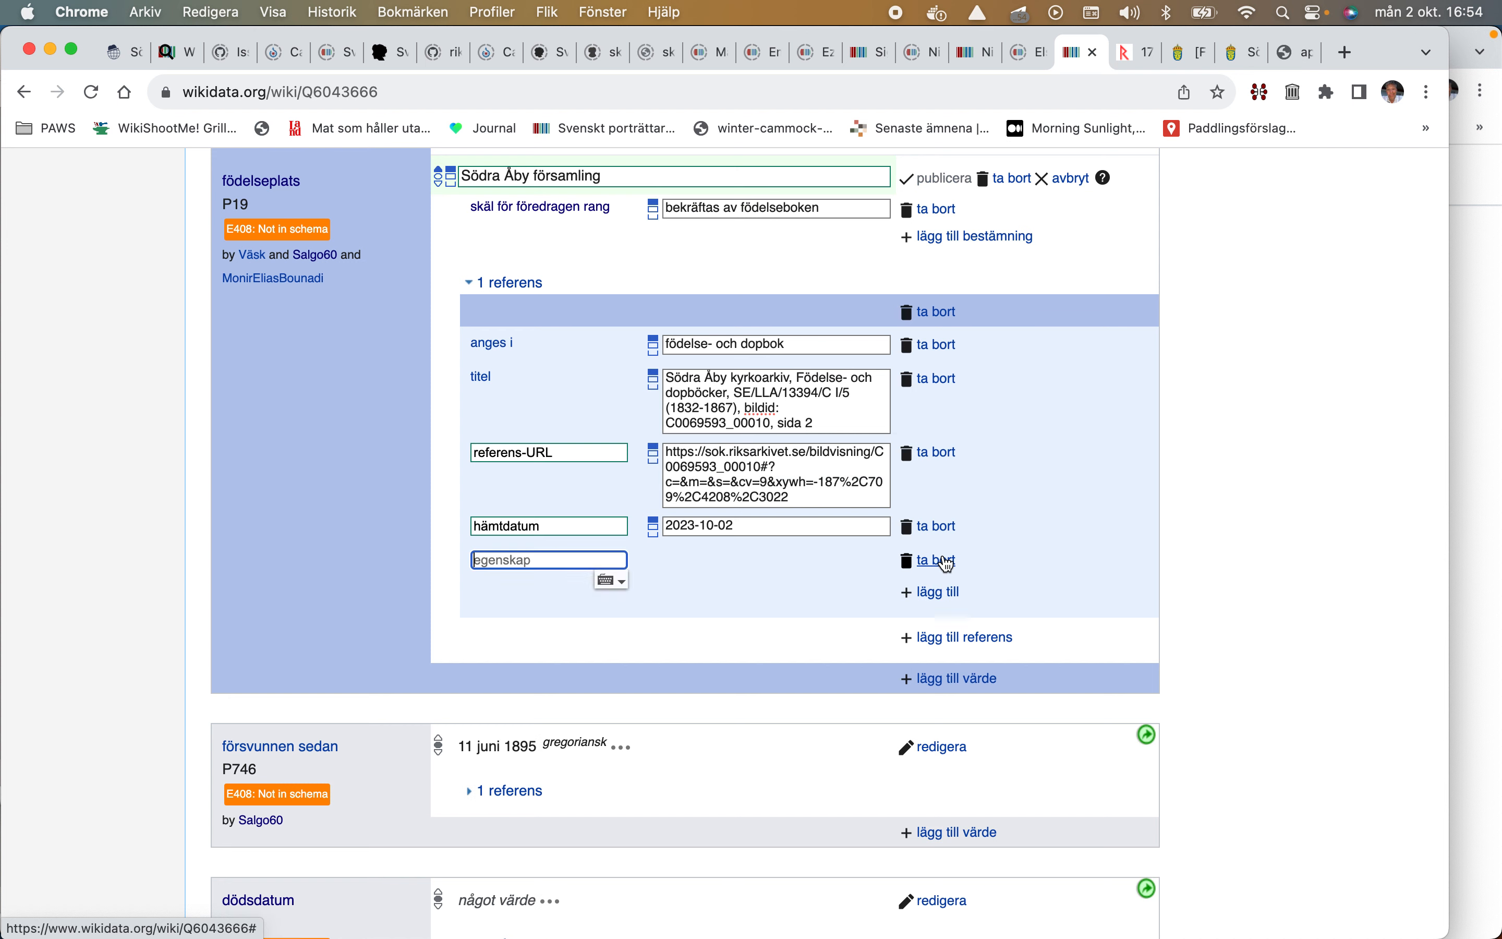
type("citat")
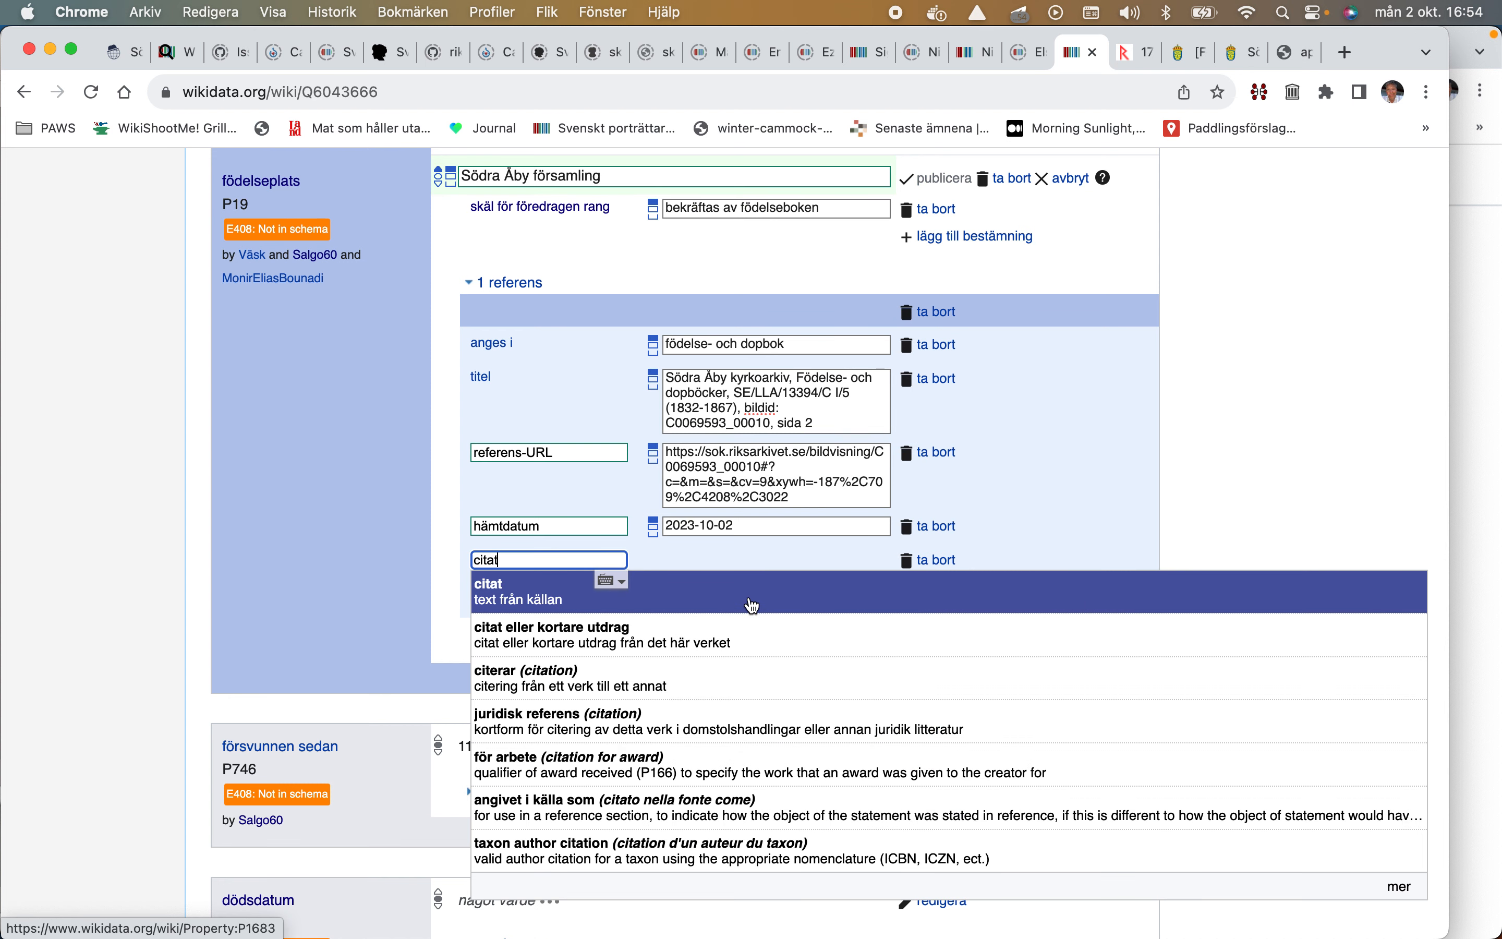
left_click(748, 597)
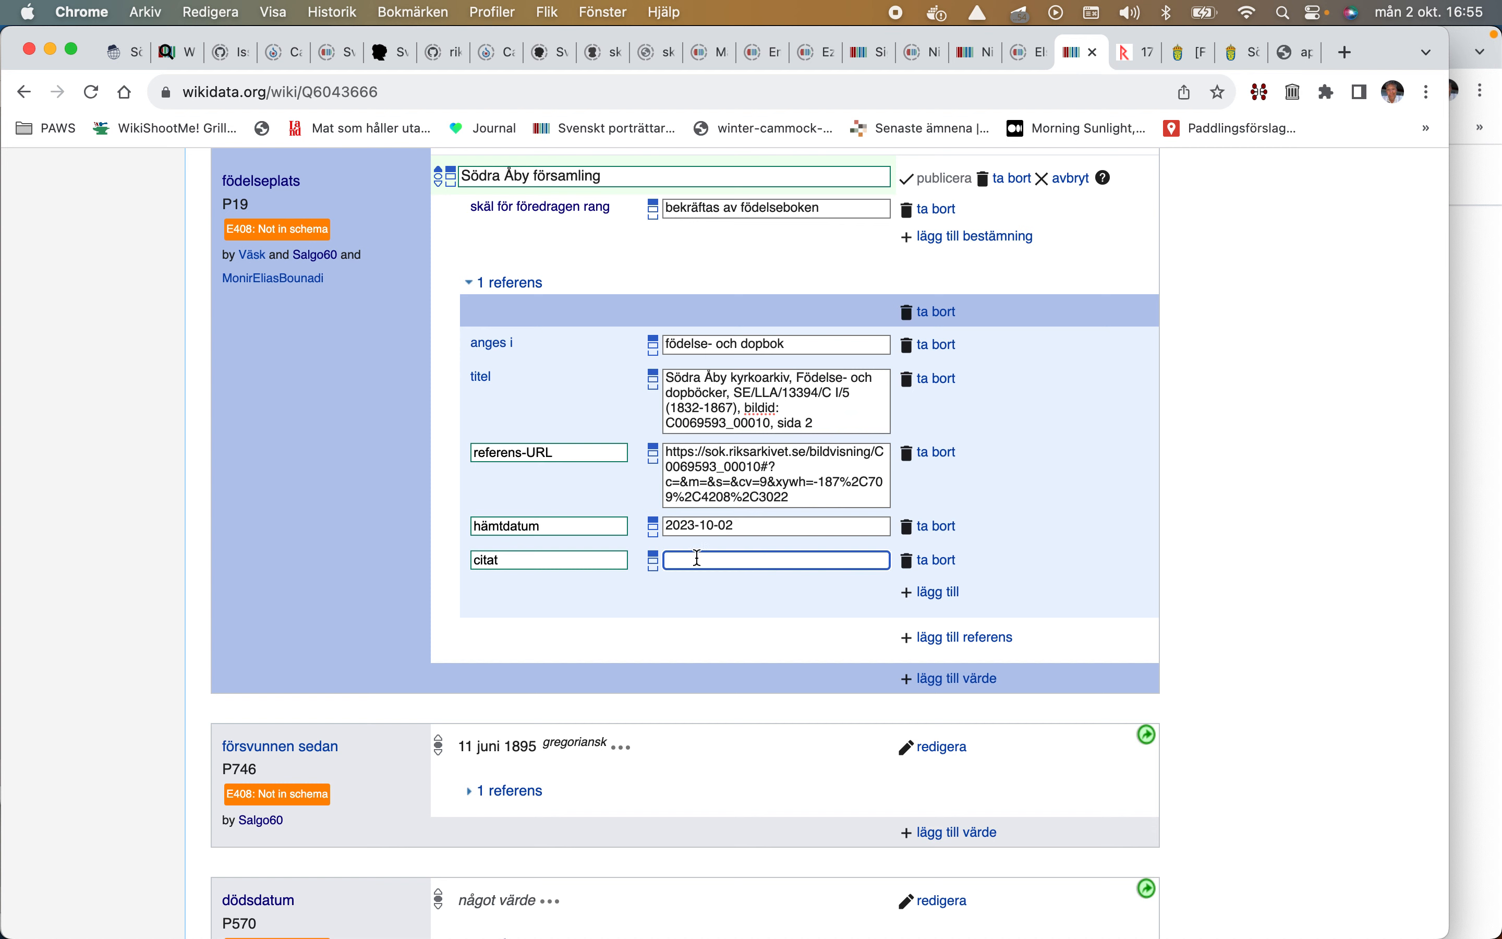
Step: On the Riksarkivet page, draft the September entry in the address field: "September, Södra Åby... Hemmansägare", the father's name, "...." and the child's name
left_click(1191, 55)
left_click(1237, 59)
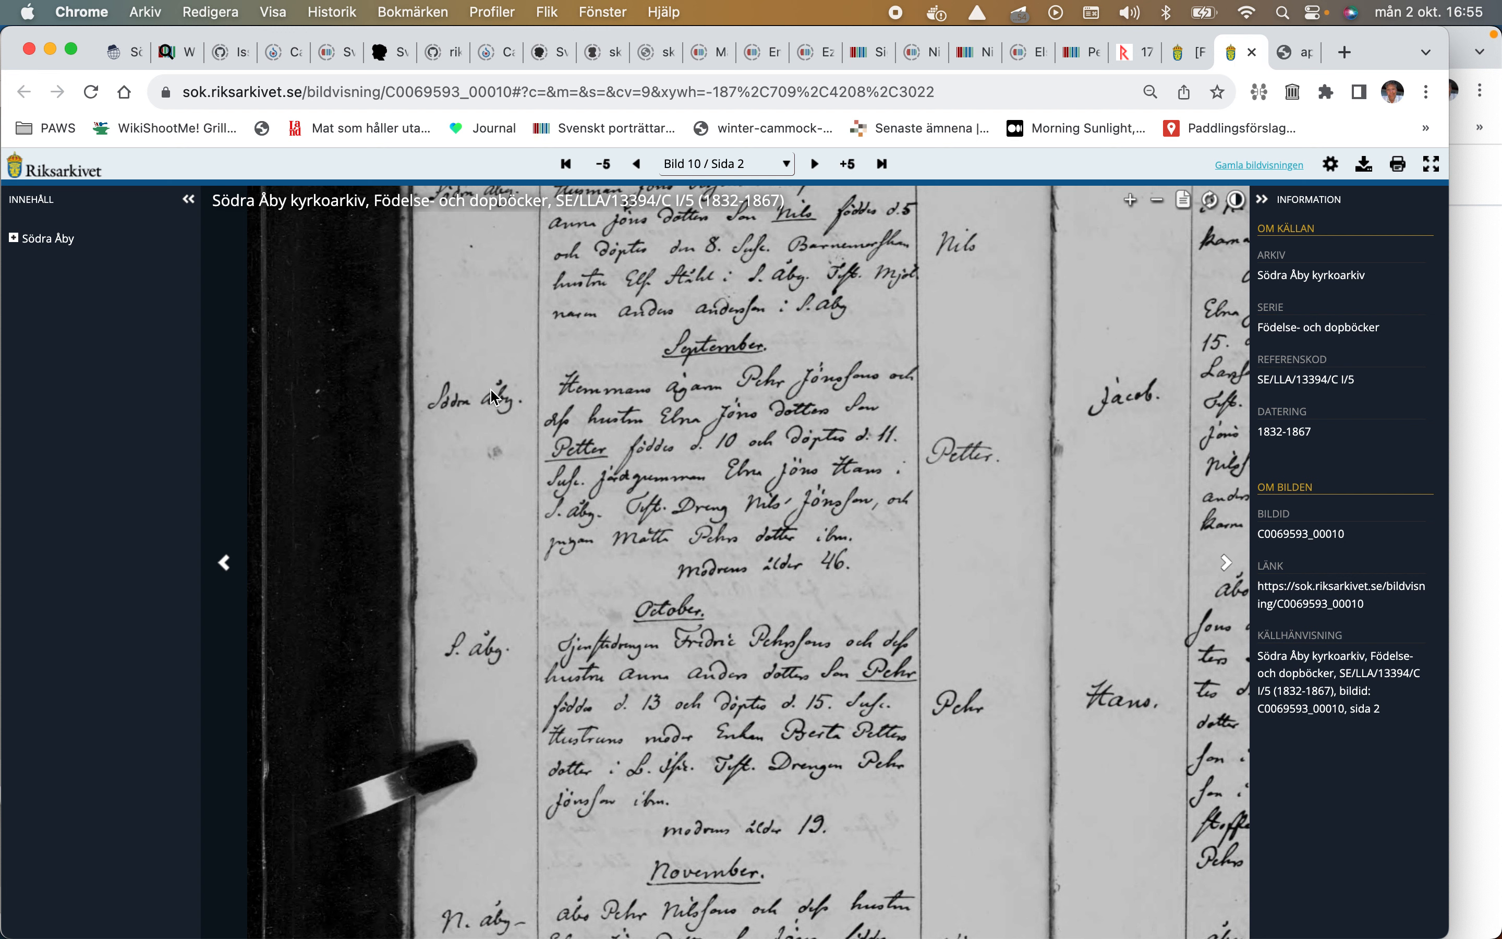
left_click(530, 95)
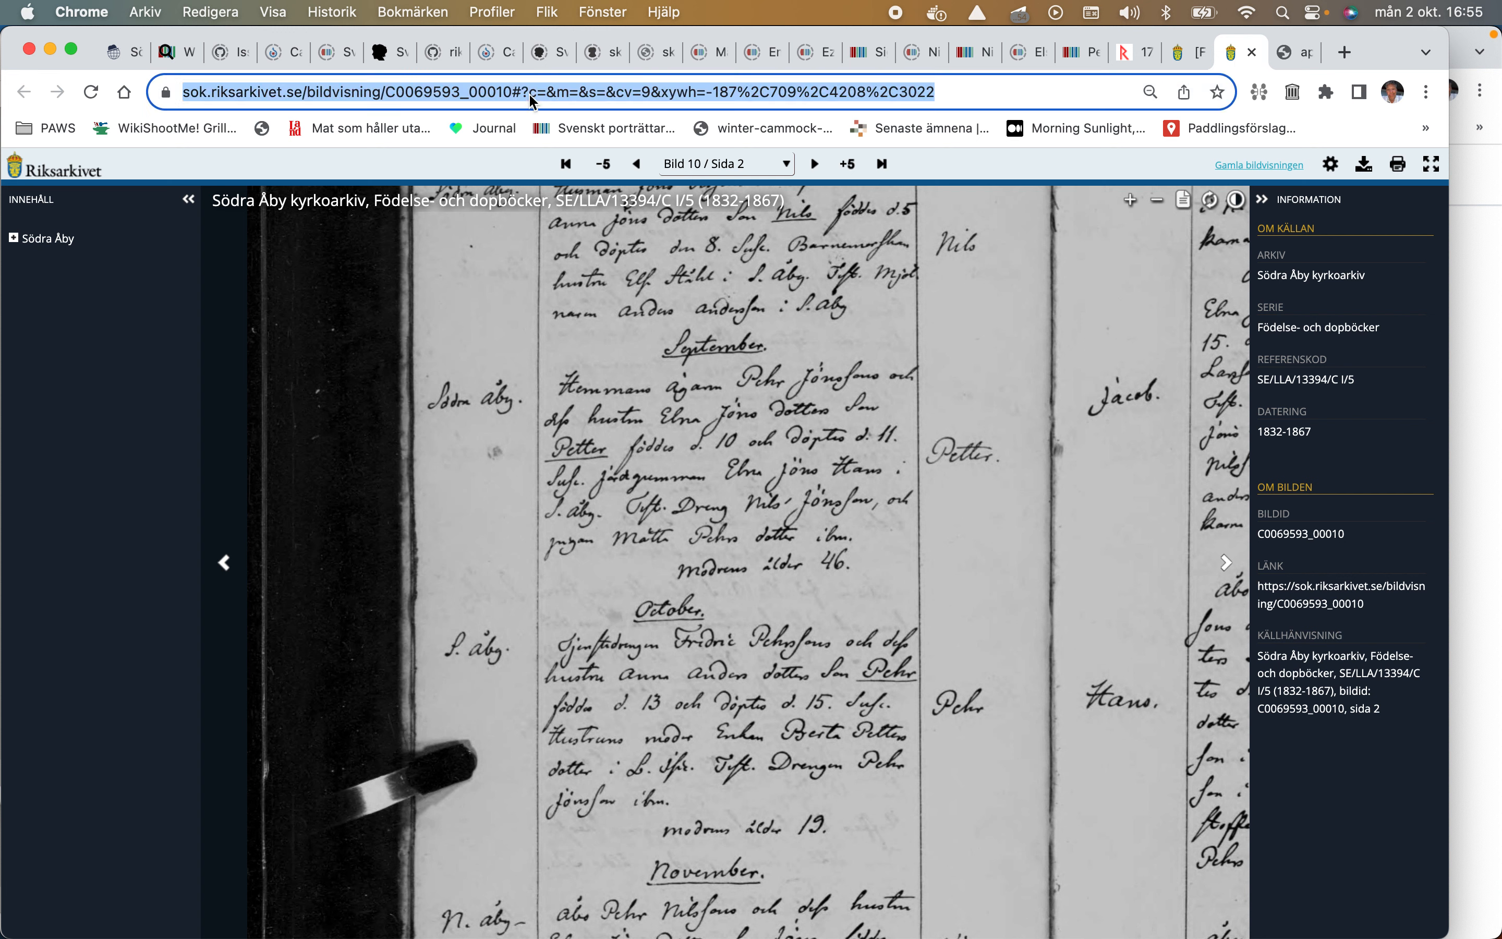
type("Sep")
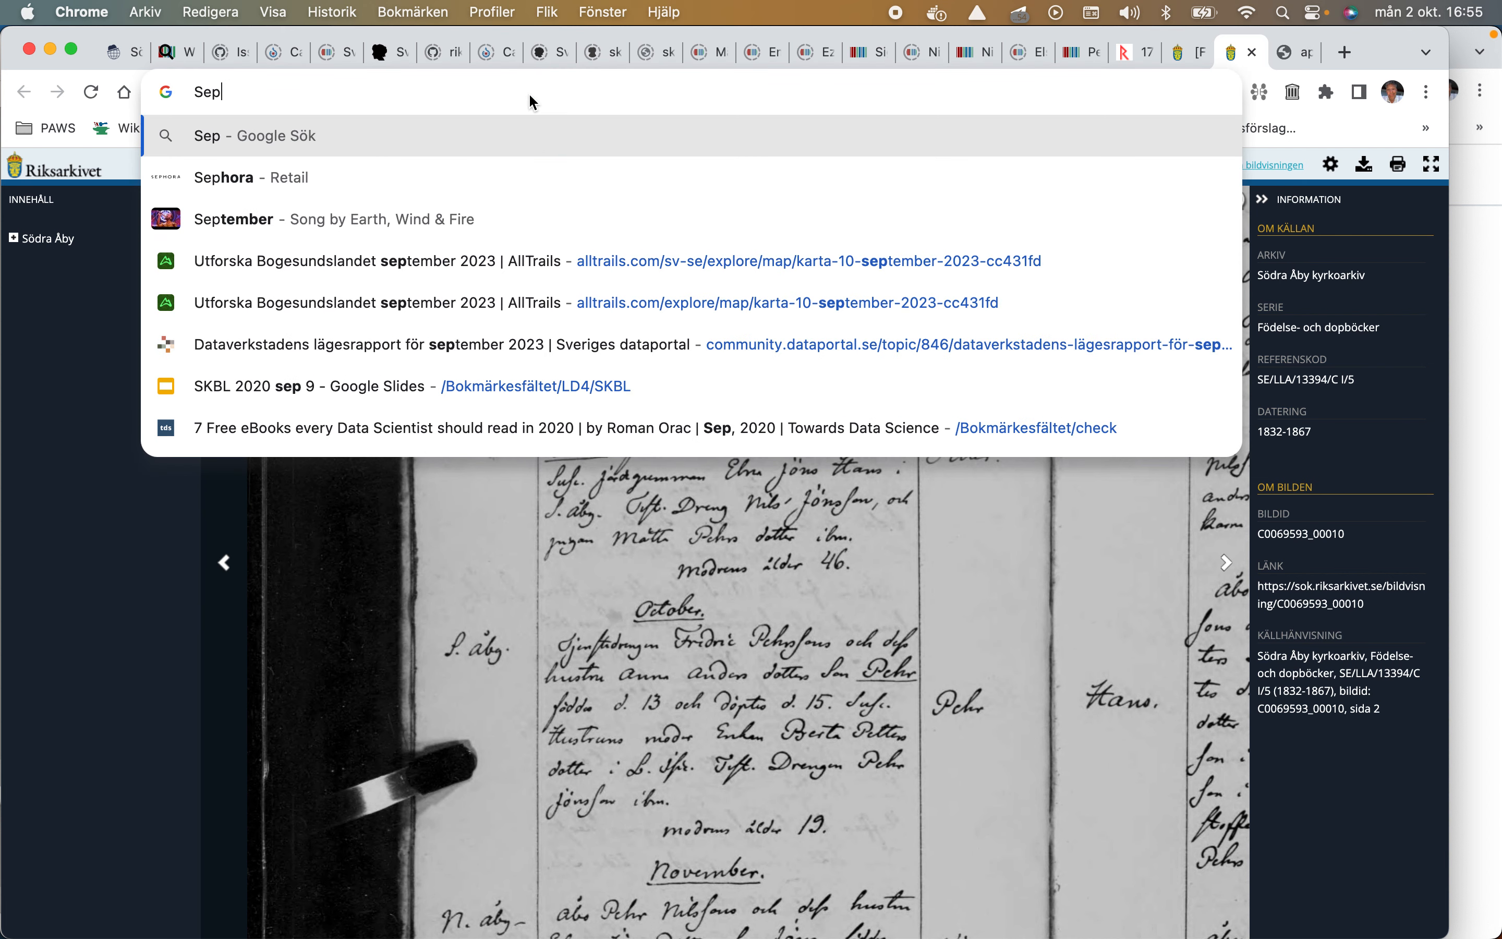
type("tember")
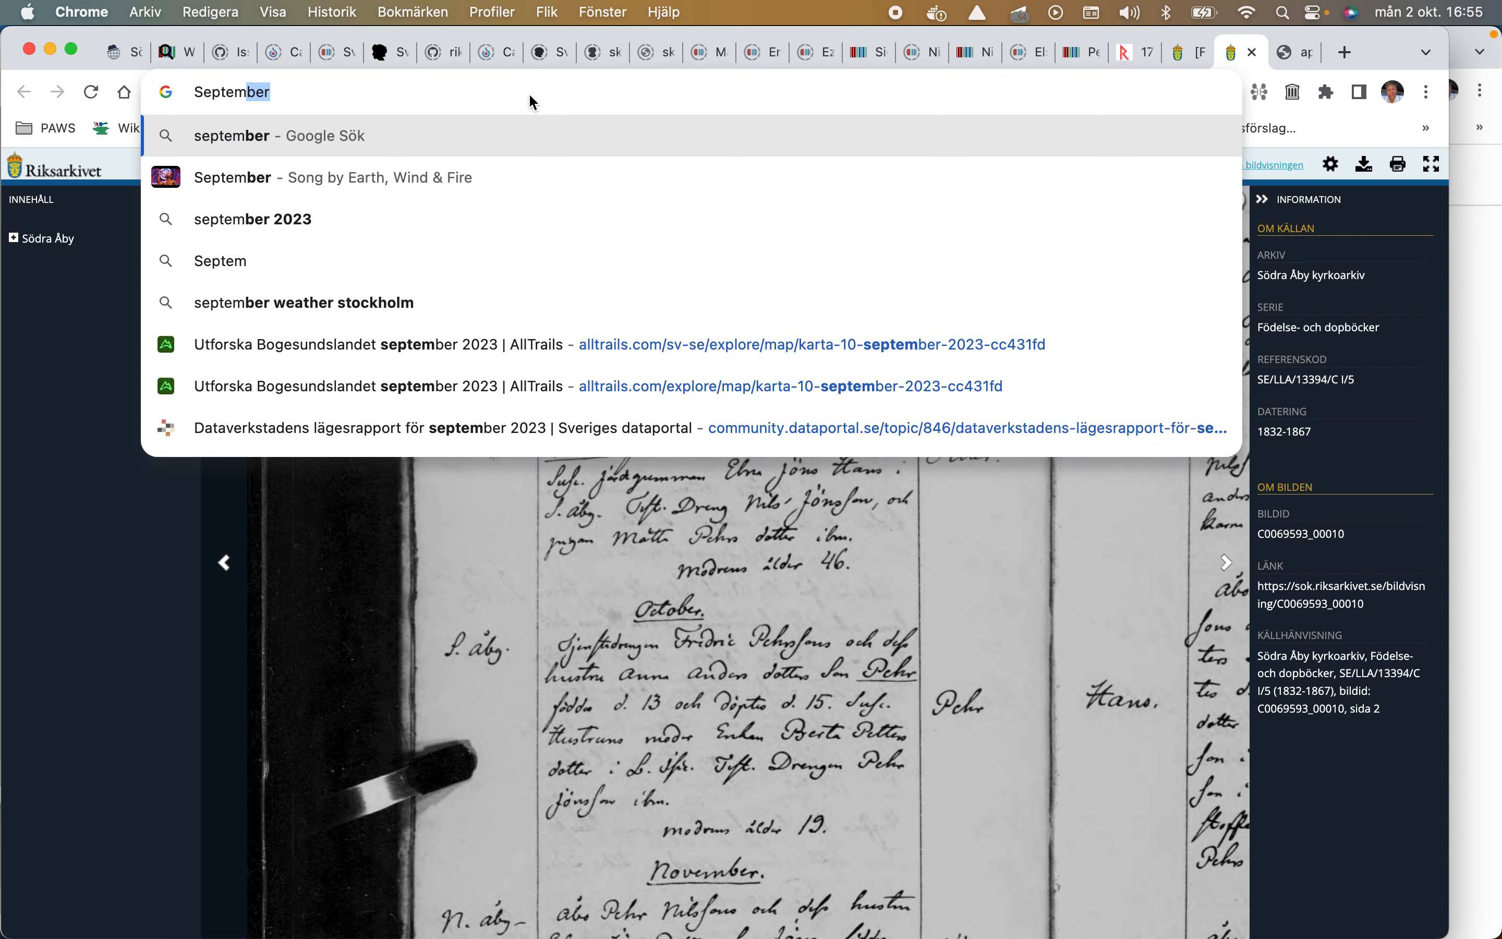
type(",.")
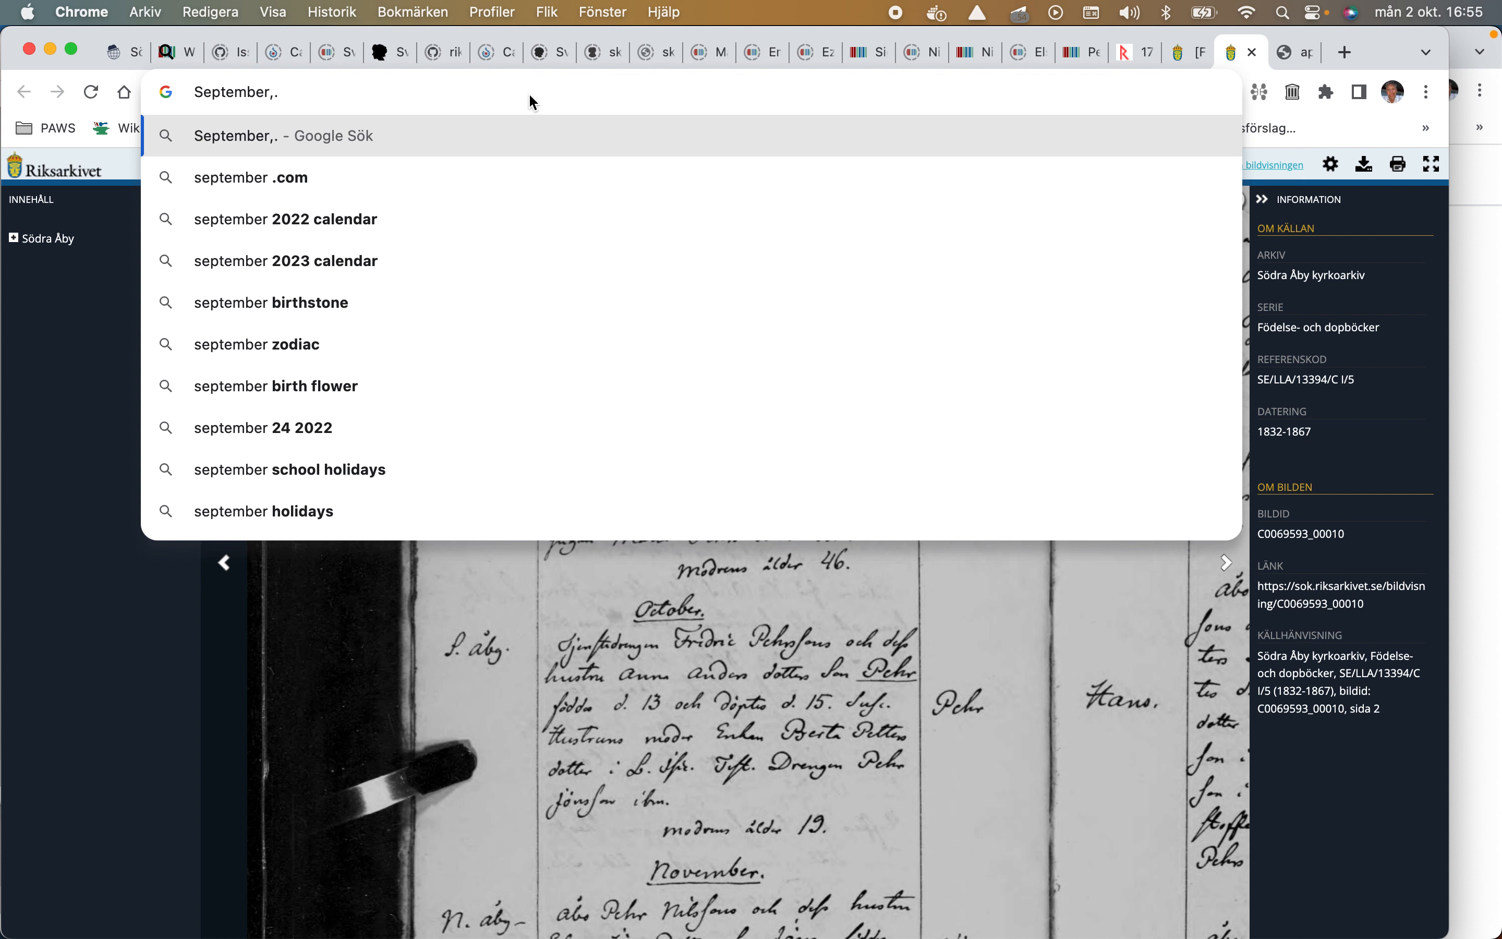
key("BackSpace")
type("Södra ")
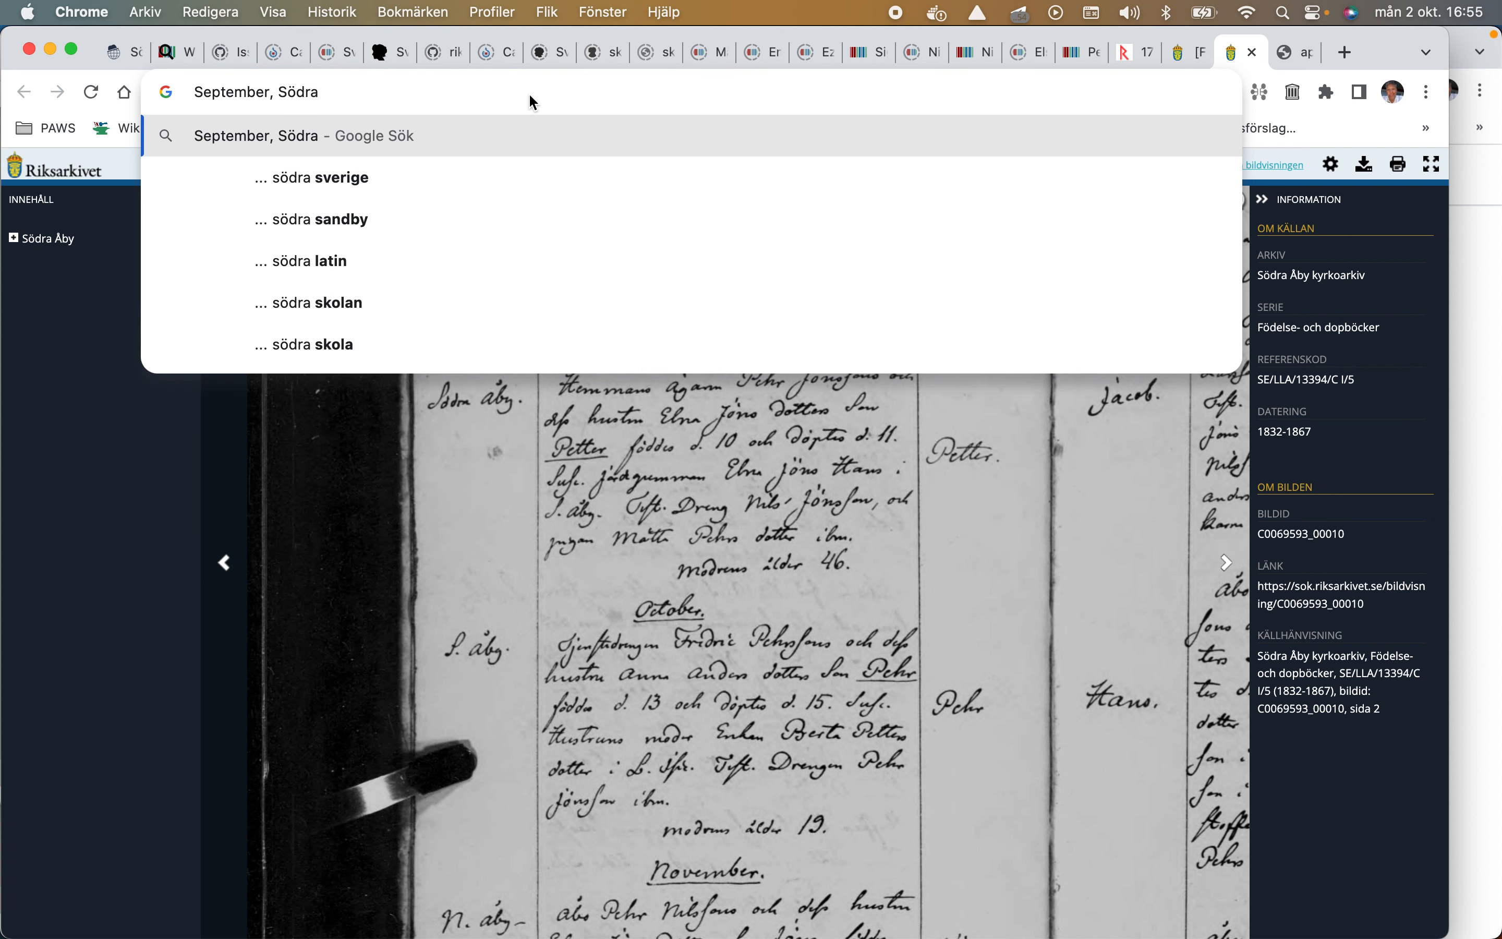
type("Åb")
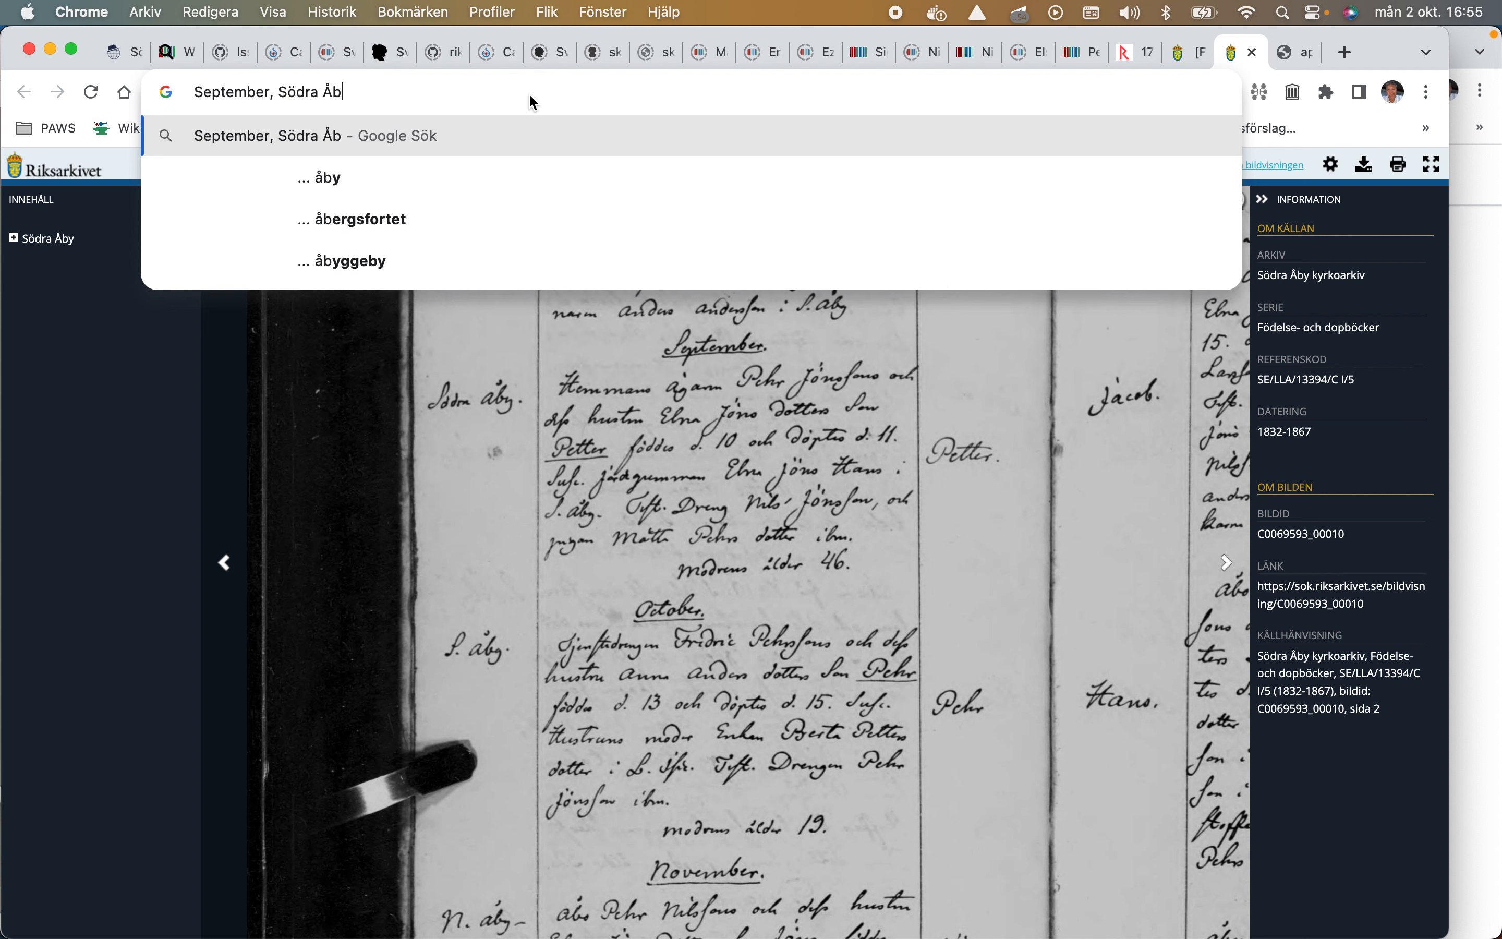
type("y... He")
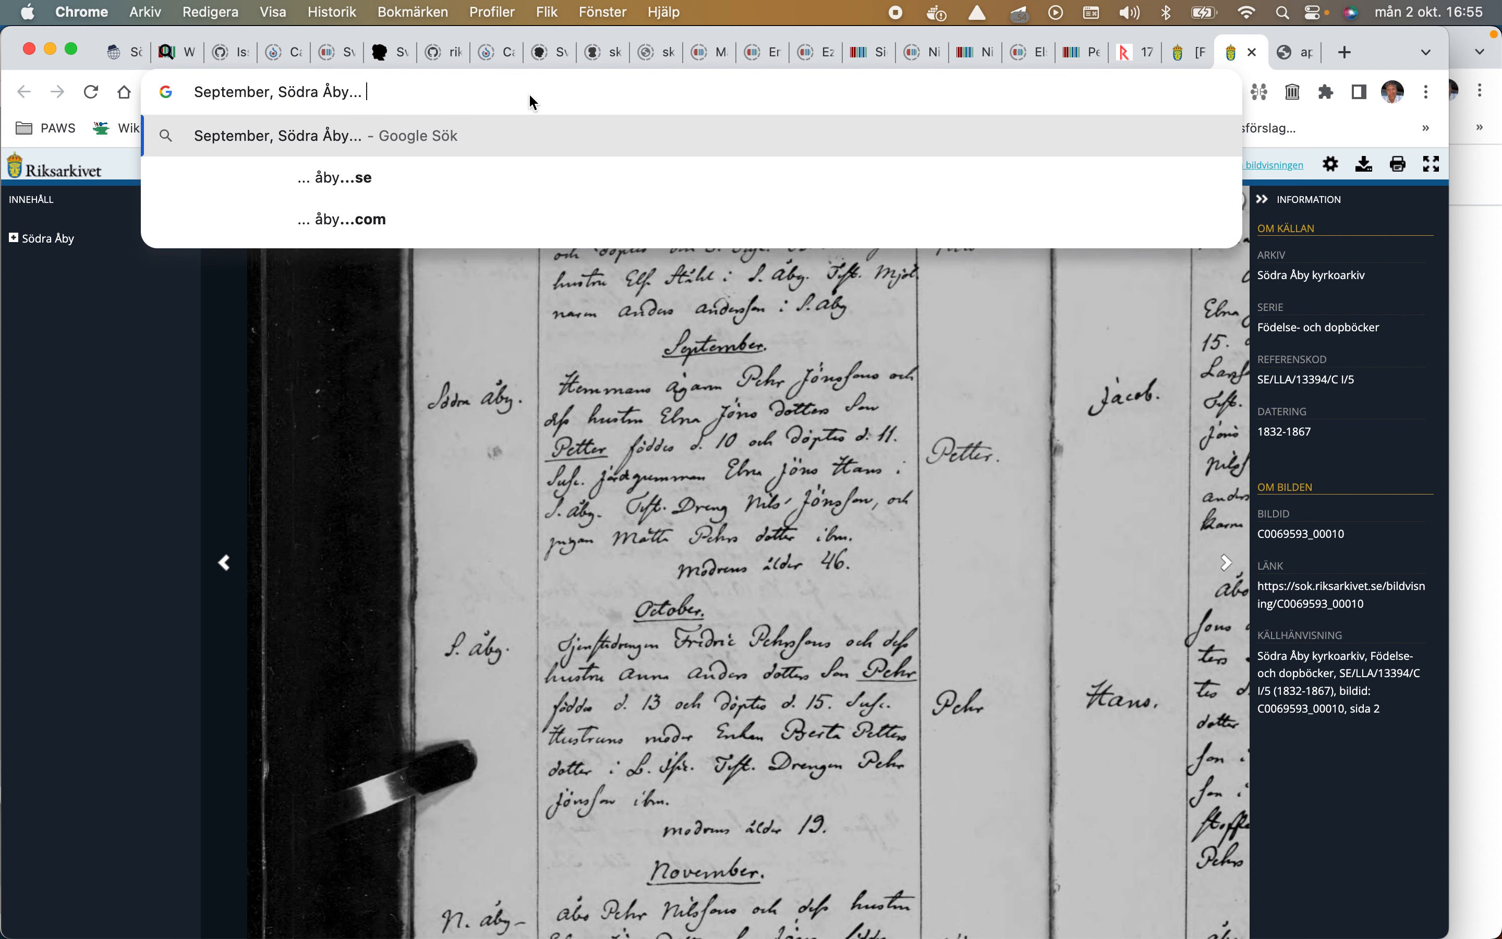
type("man")
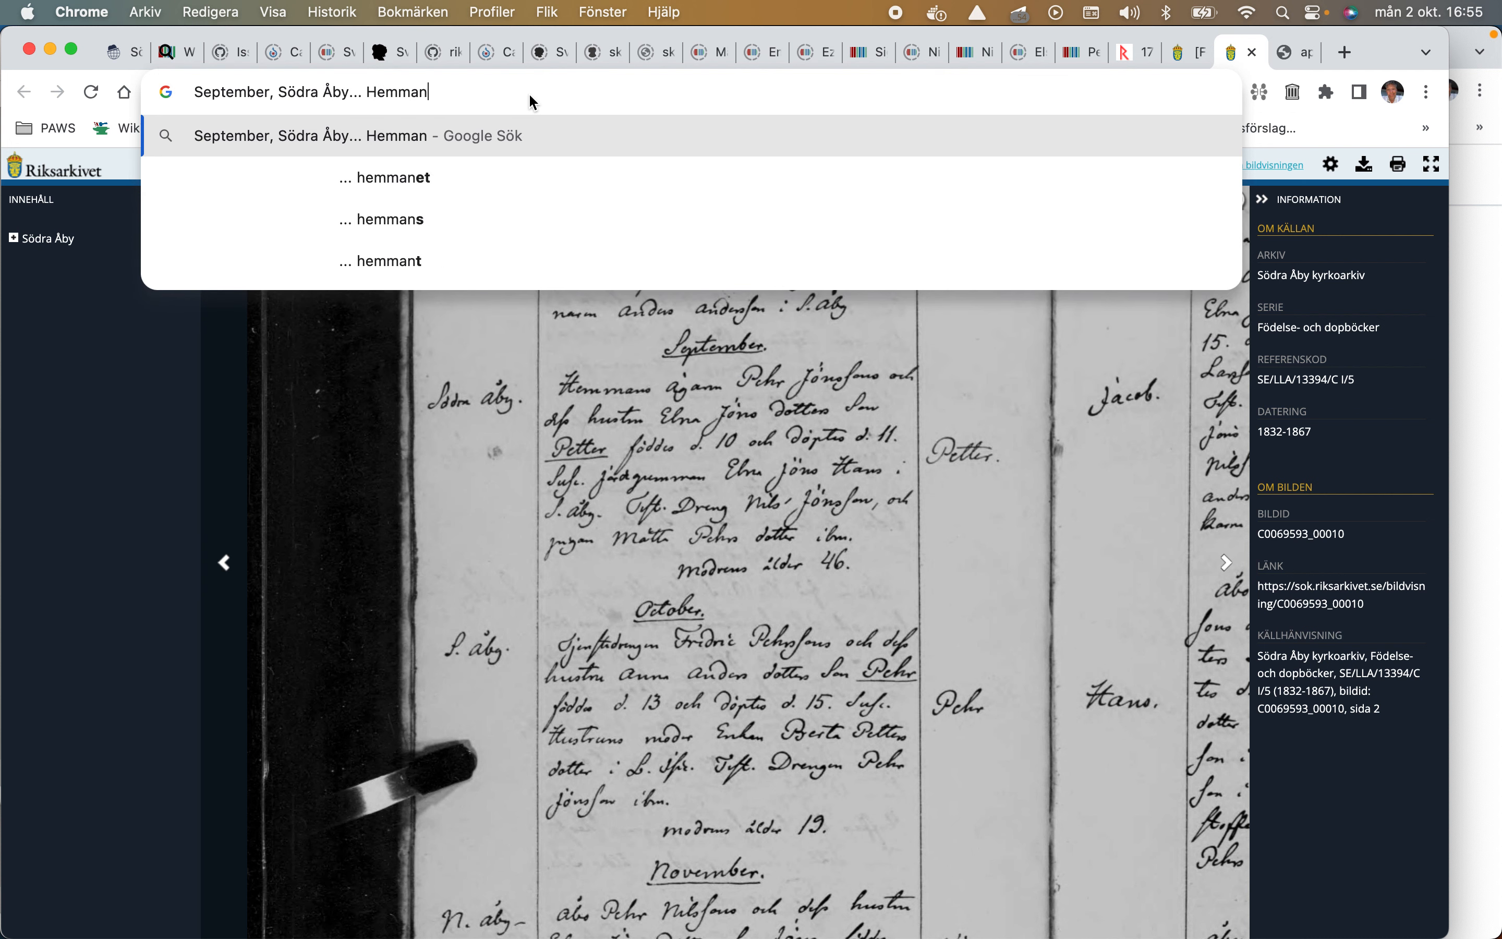
type("sägare Pehr J")
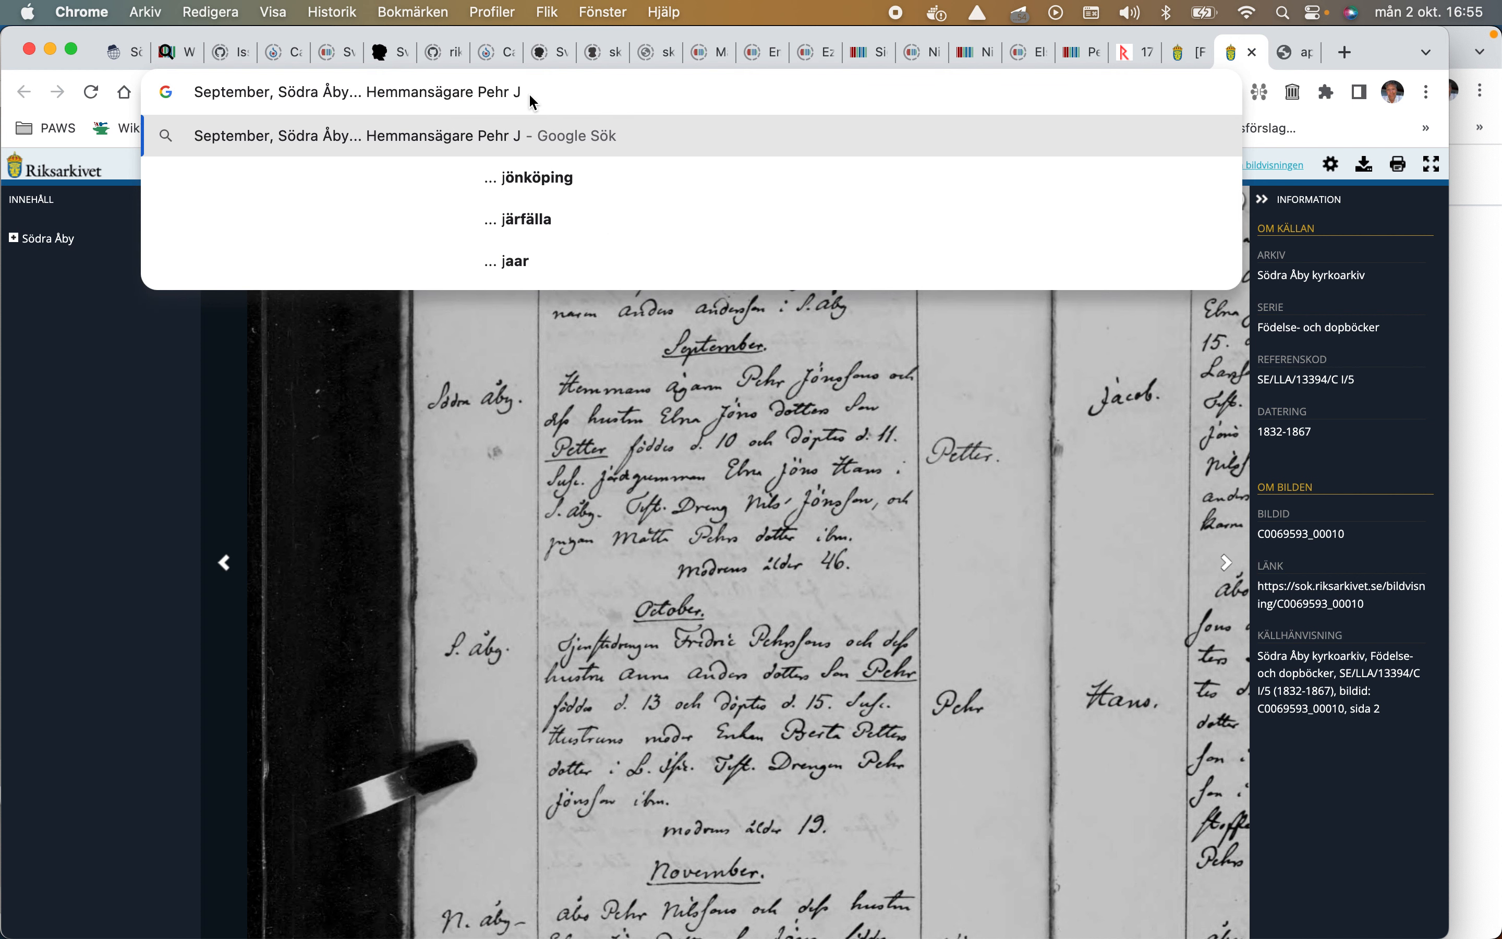
type("o")
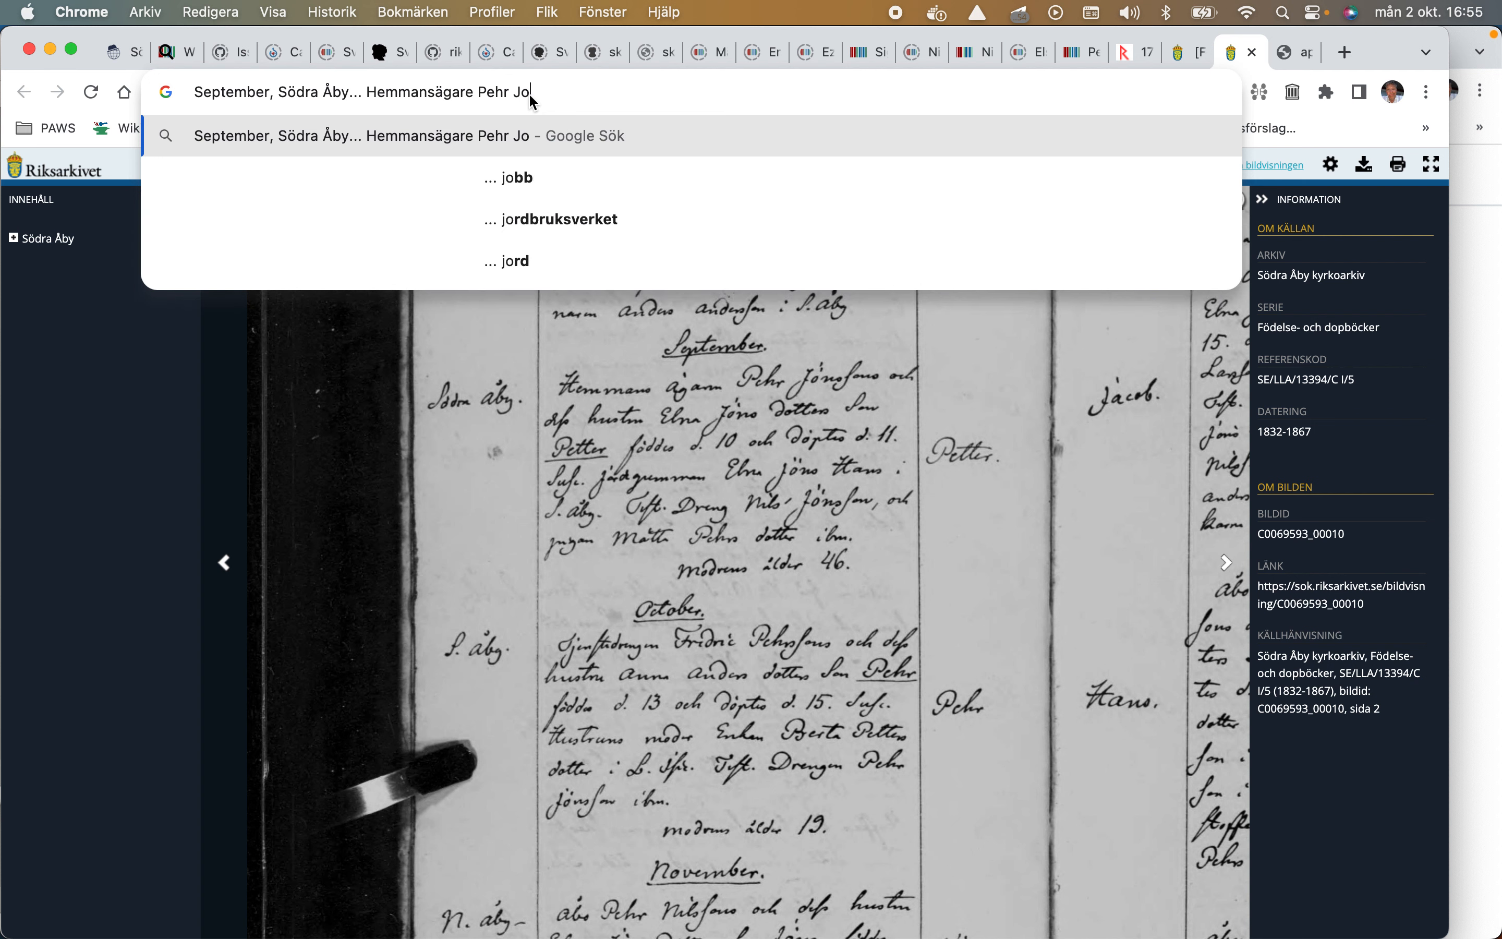
type("nsson")
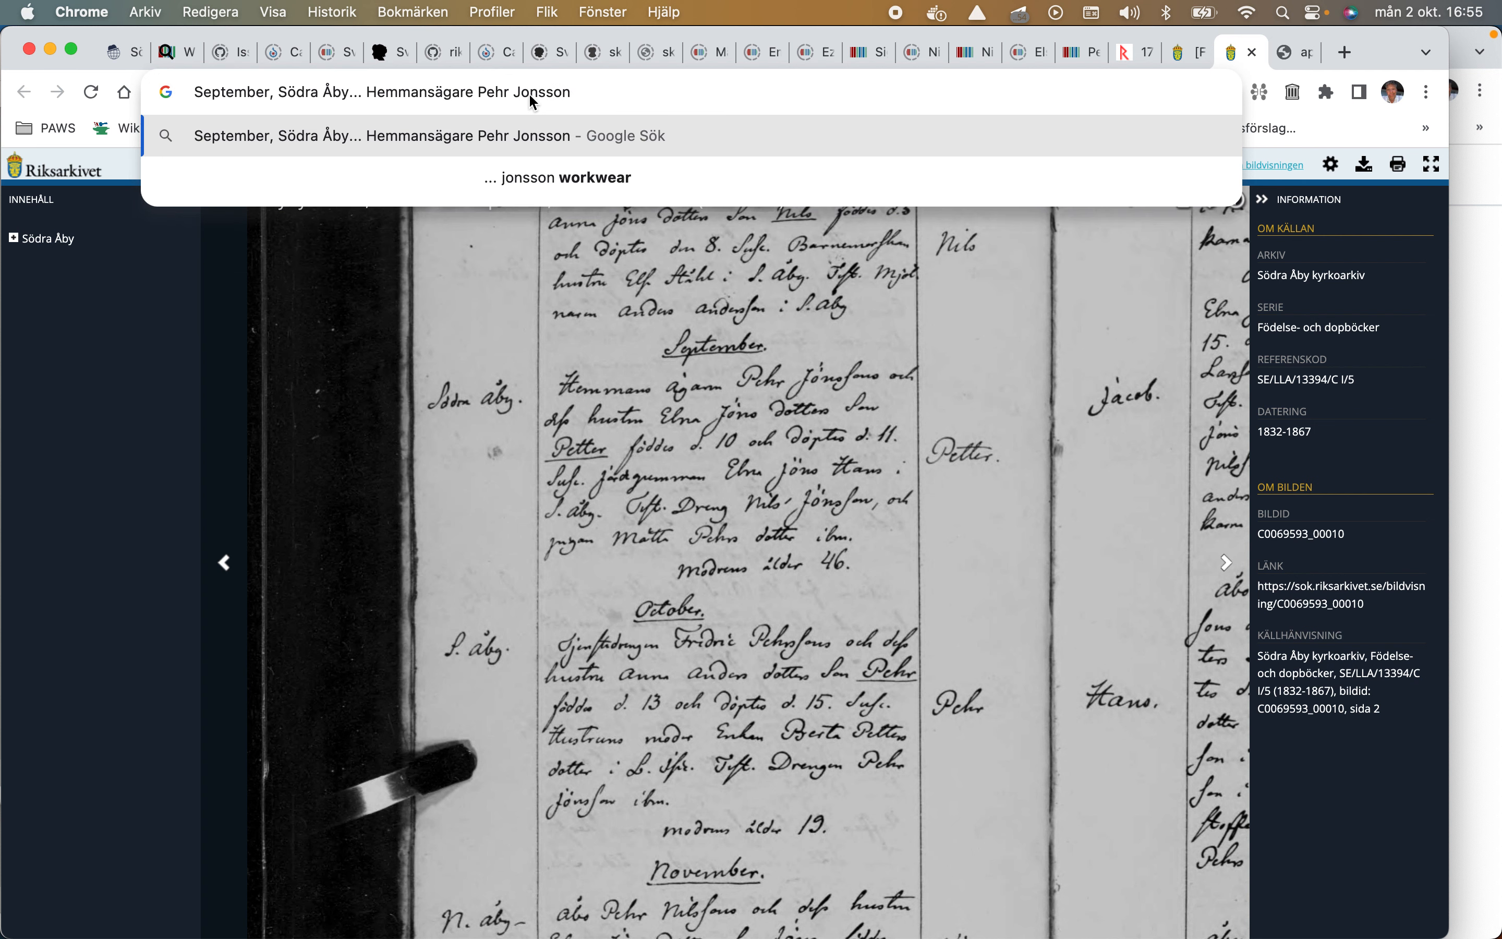
type(".... ")
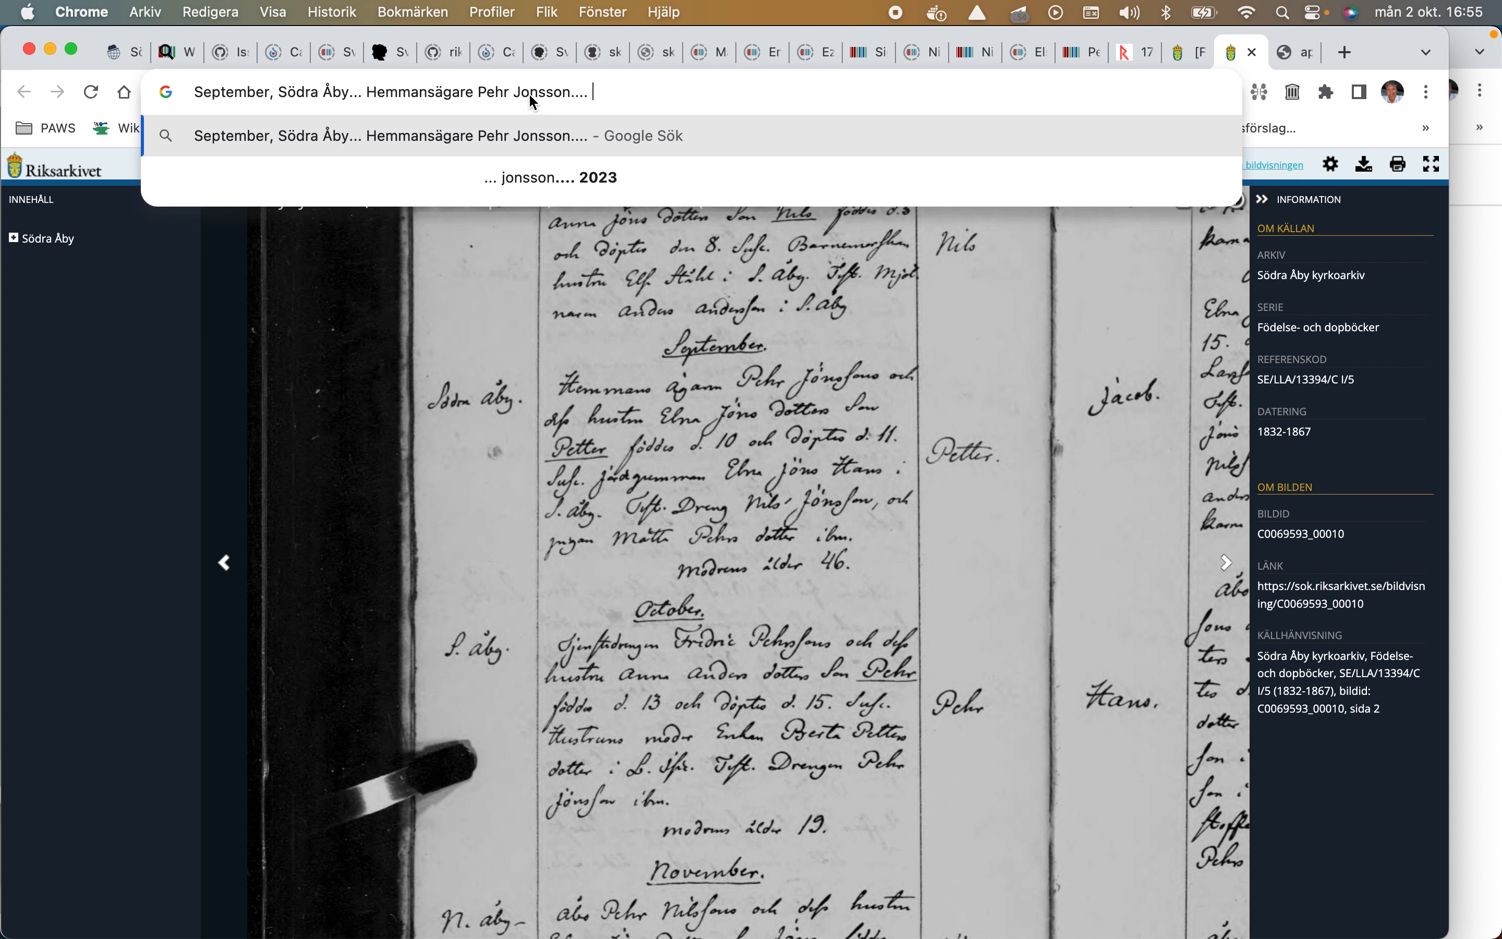
type(",Petter")
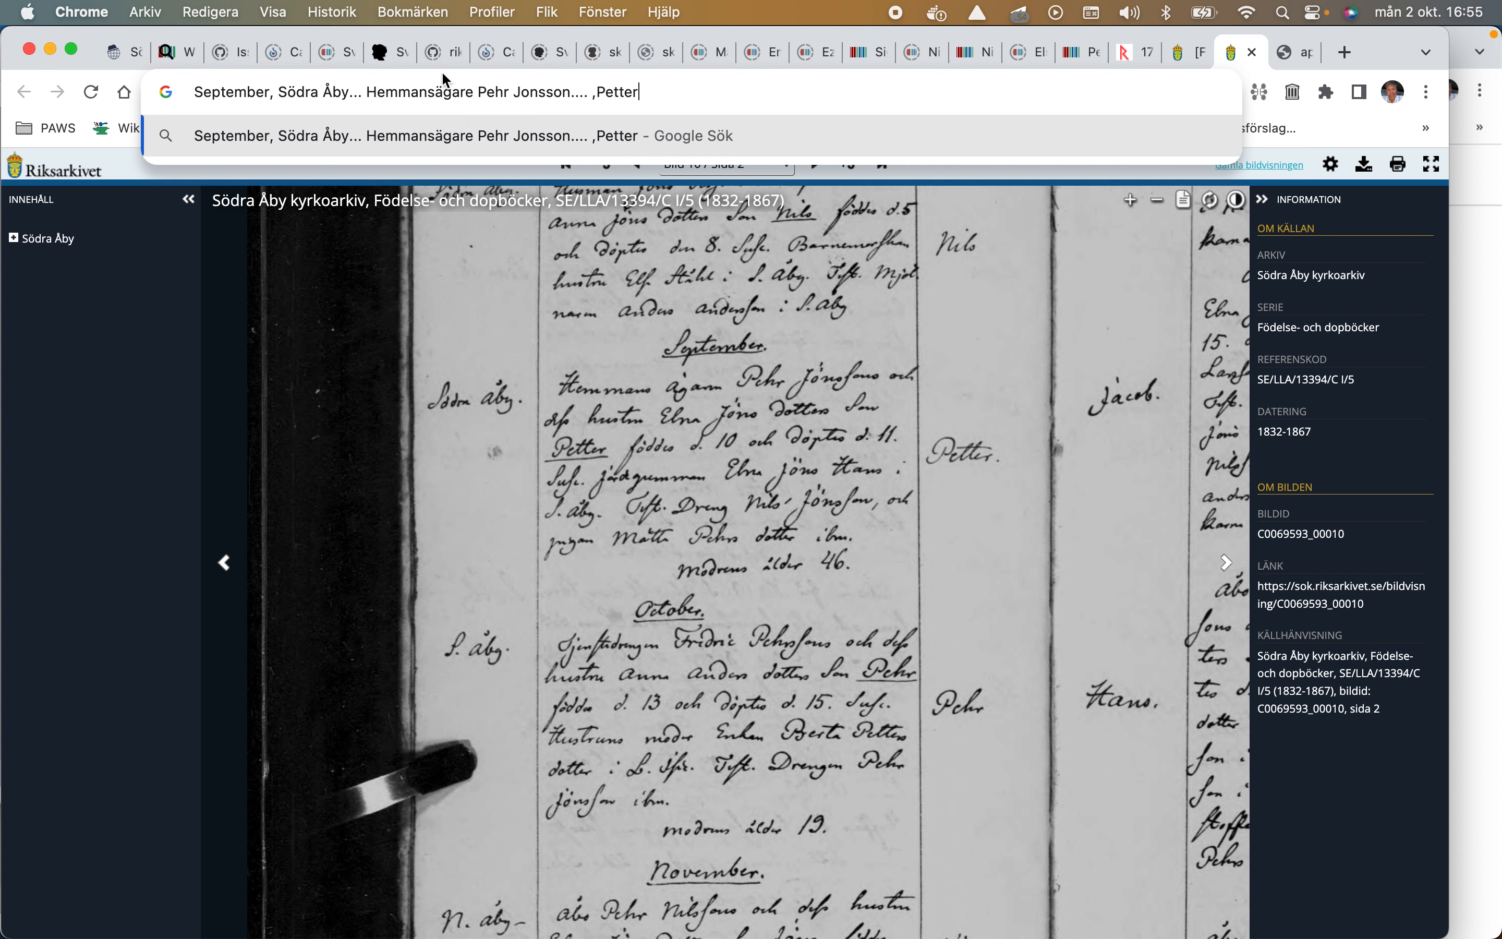
Step: Correct "Hemmansägare" to "Hemmans ägaren" in the drafted quote and copy the whole text
left_click(437, 92)
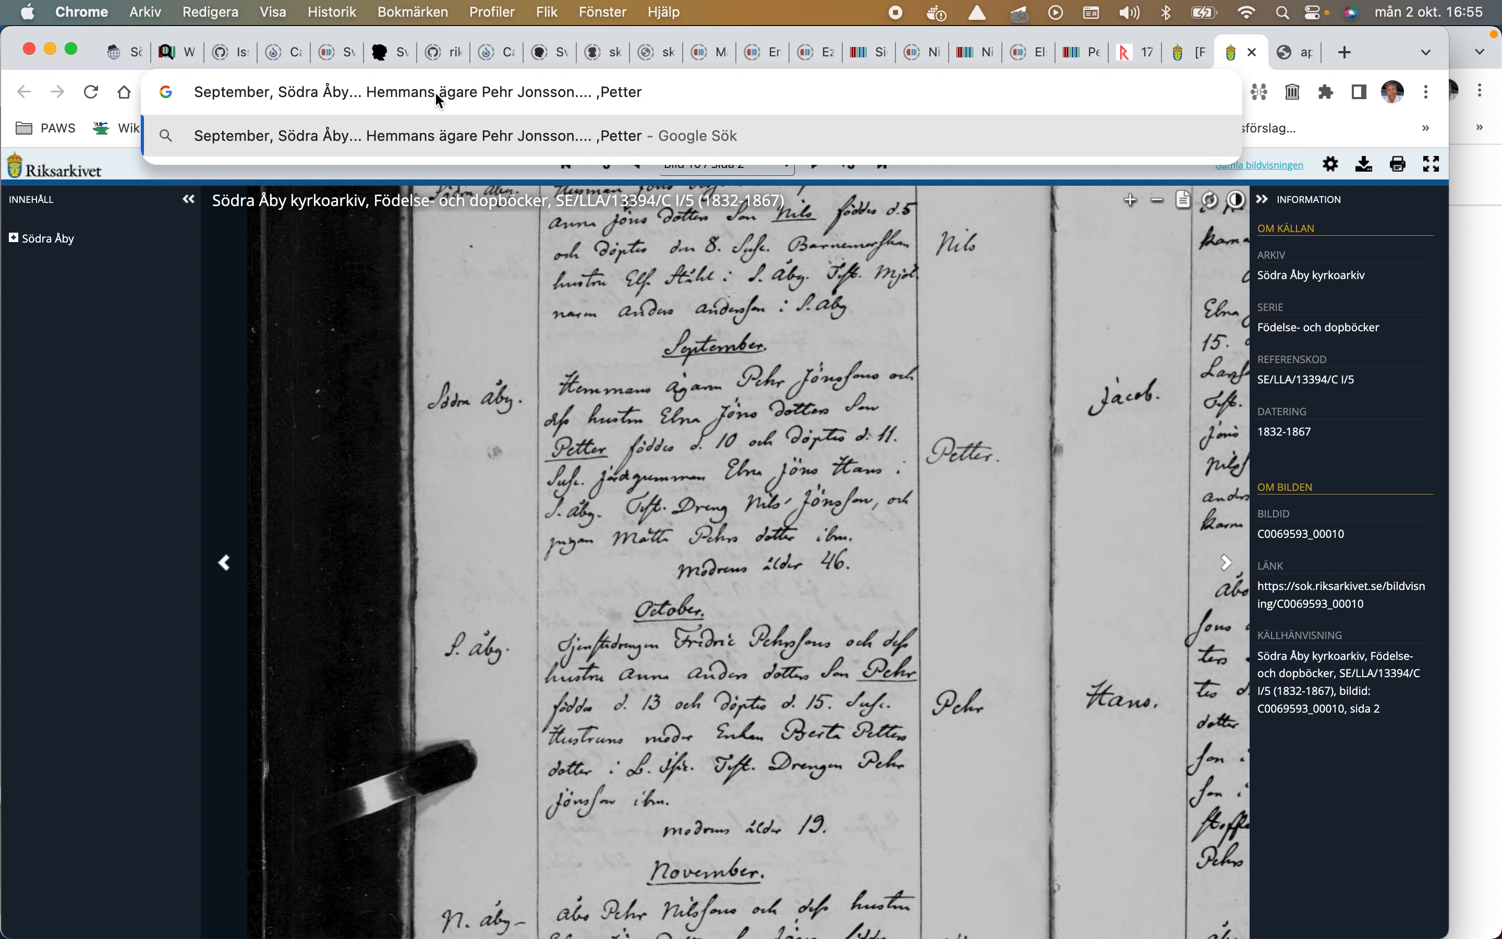
left_click(479, 92)
type("n")
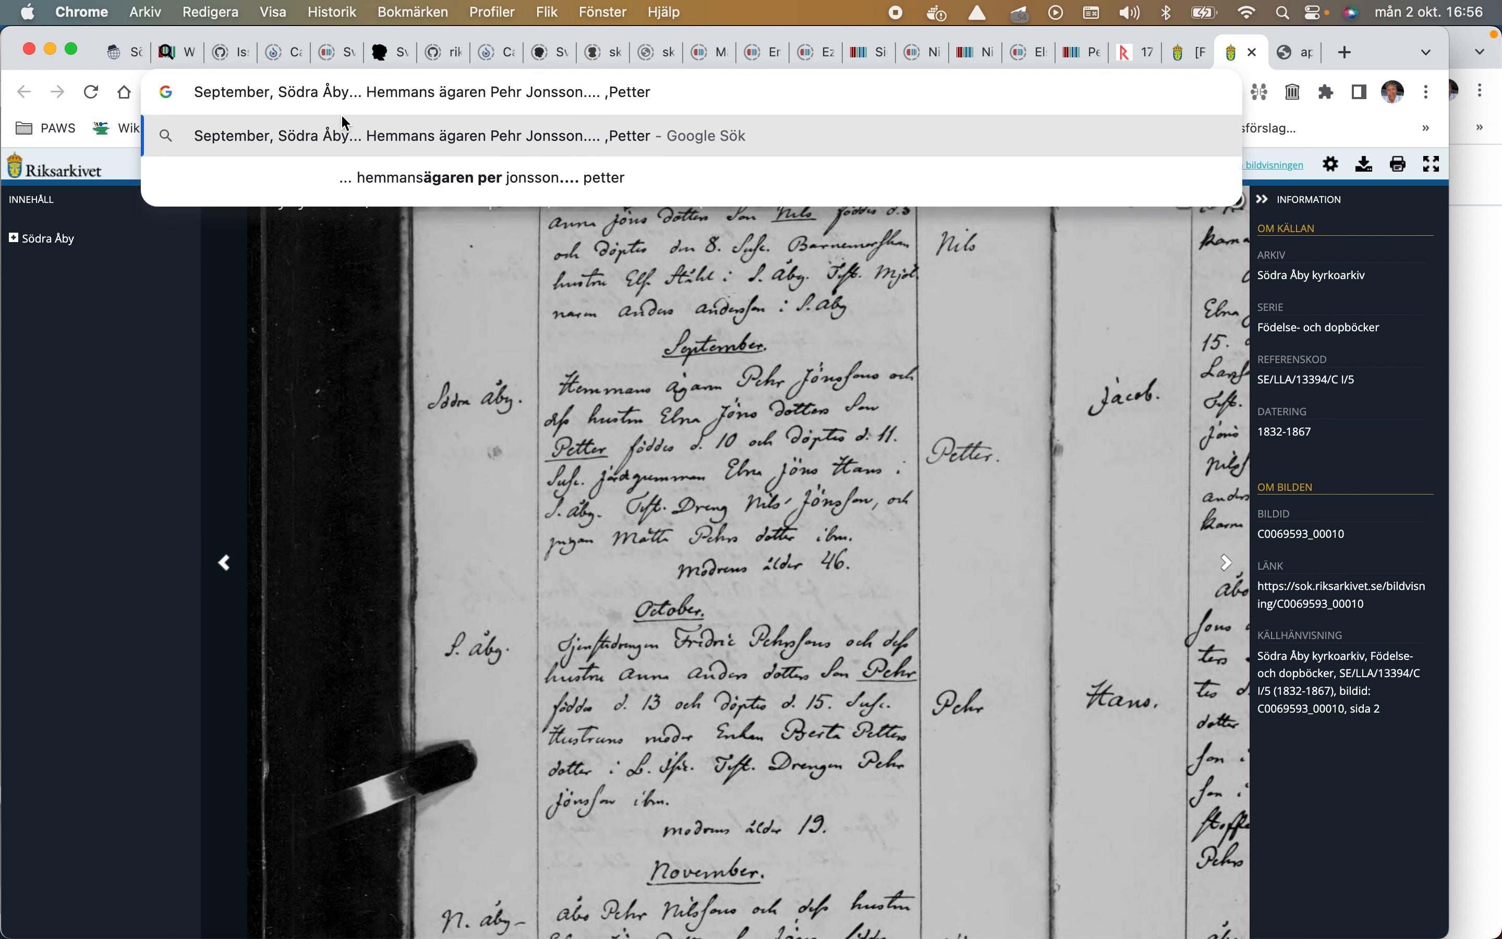
left_click_drag(673, 92, 190, 92)
right_click(261, 92)
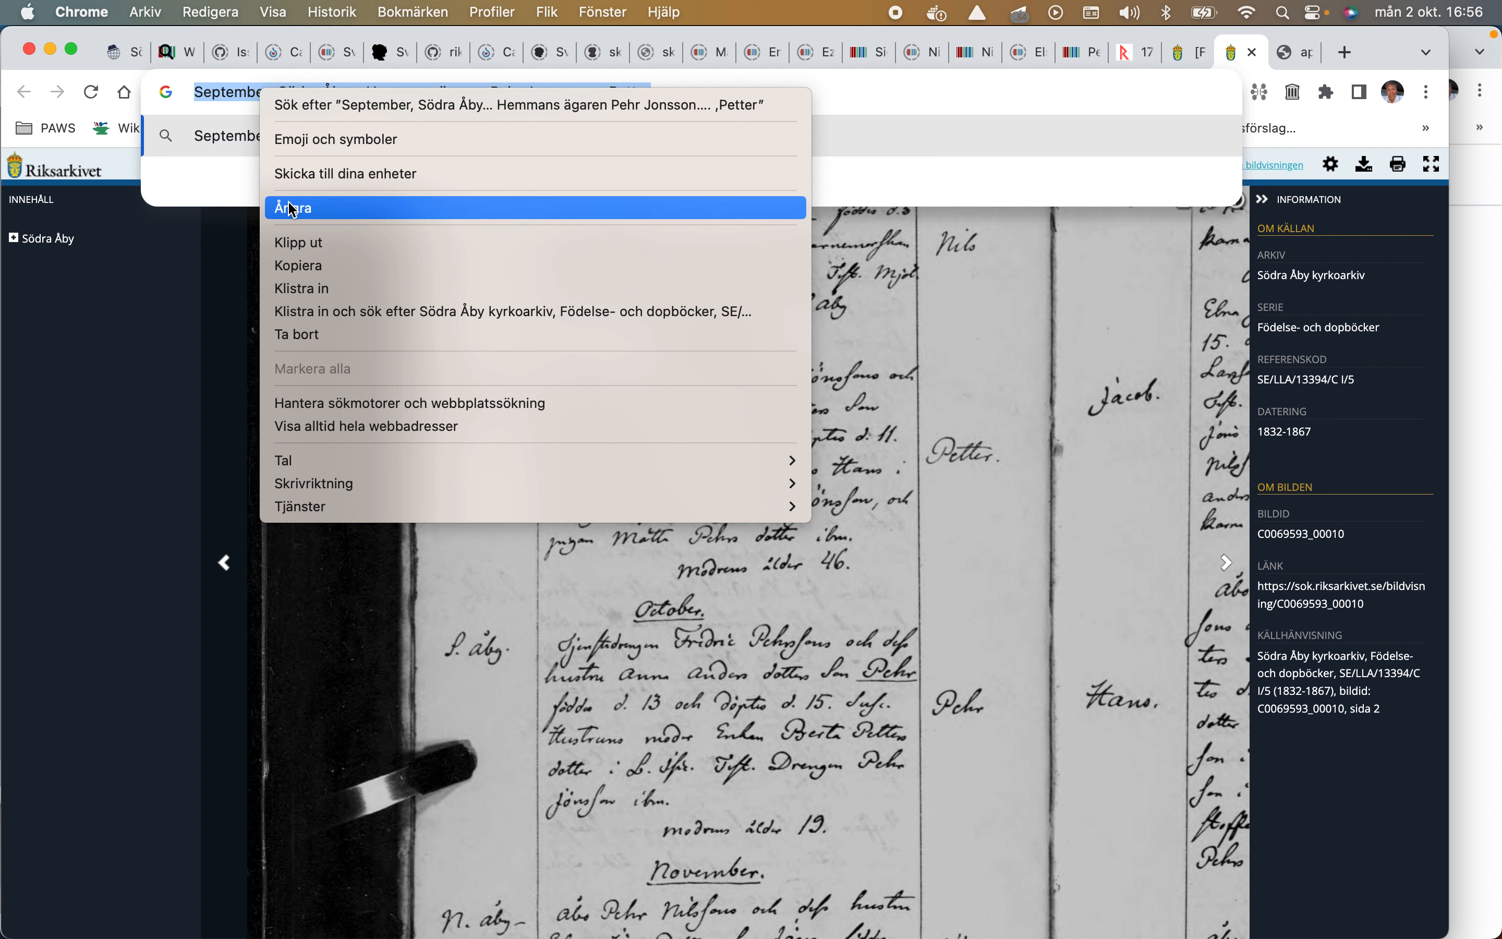
left_click(302, 266)
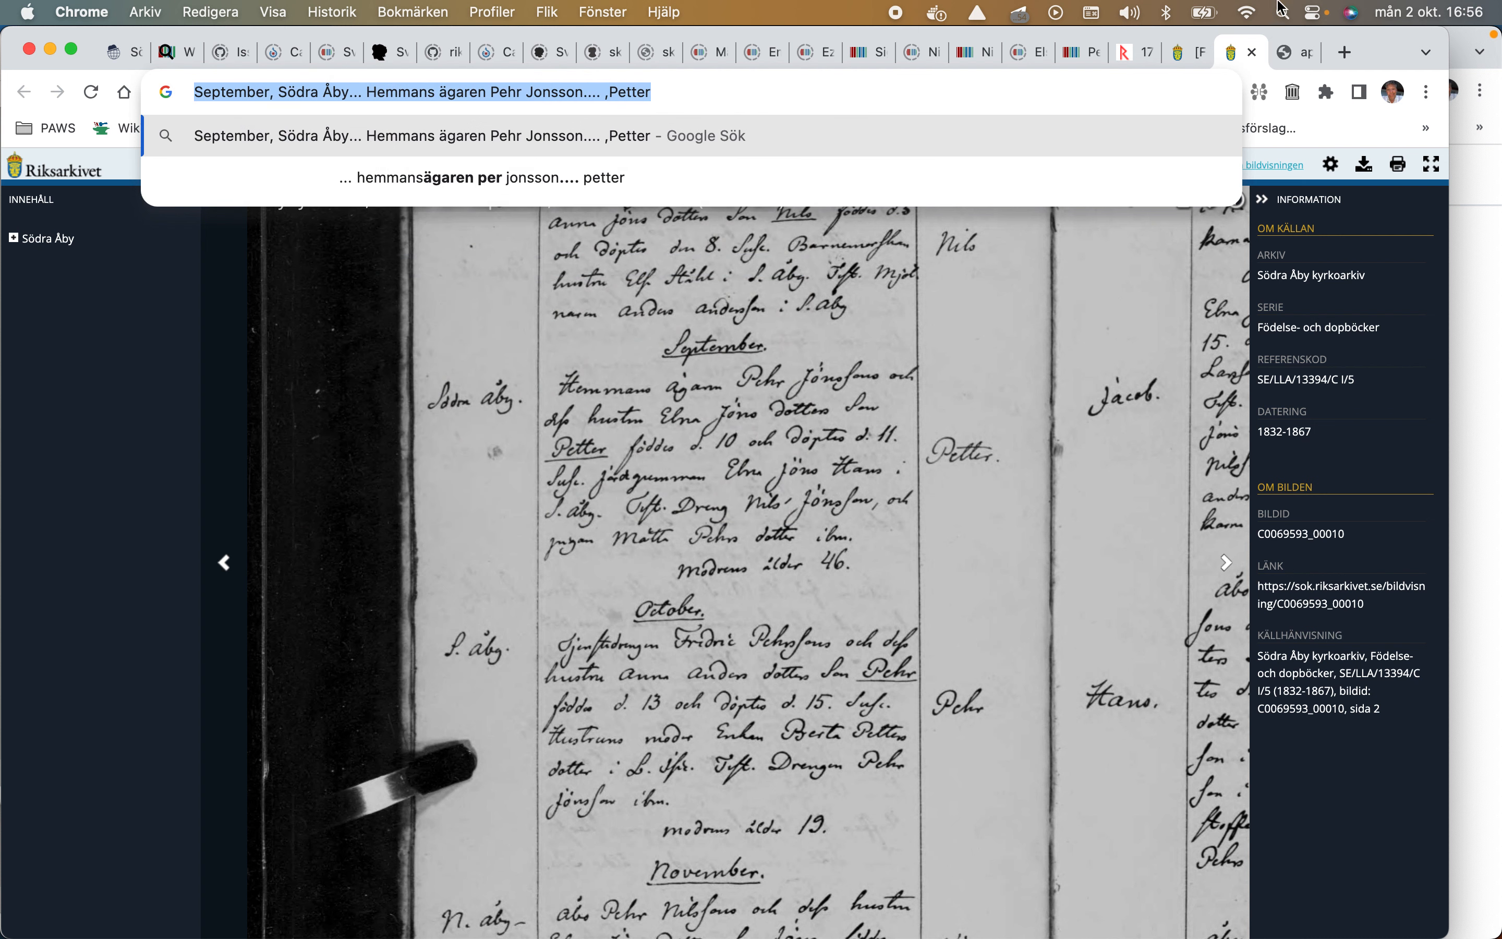
Step: Paste the copied transcription as the citat value in the Wikidata reference and set its language to svenska
left_click(1091, 62)
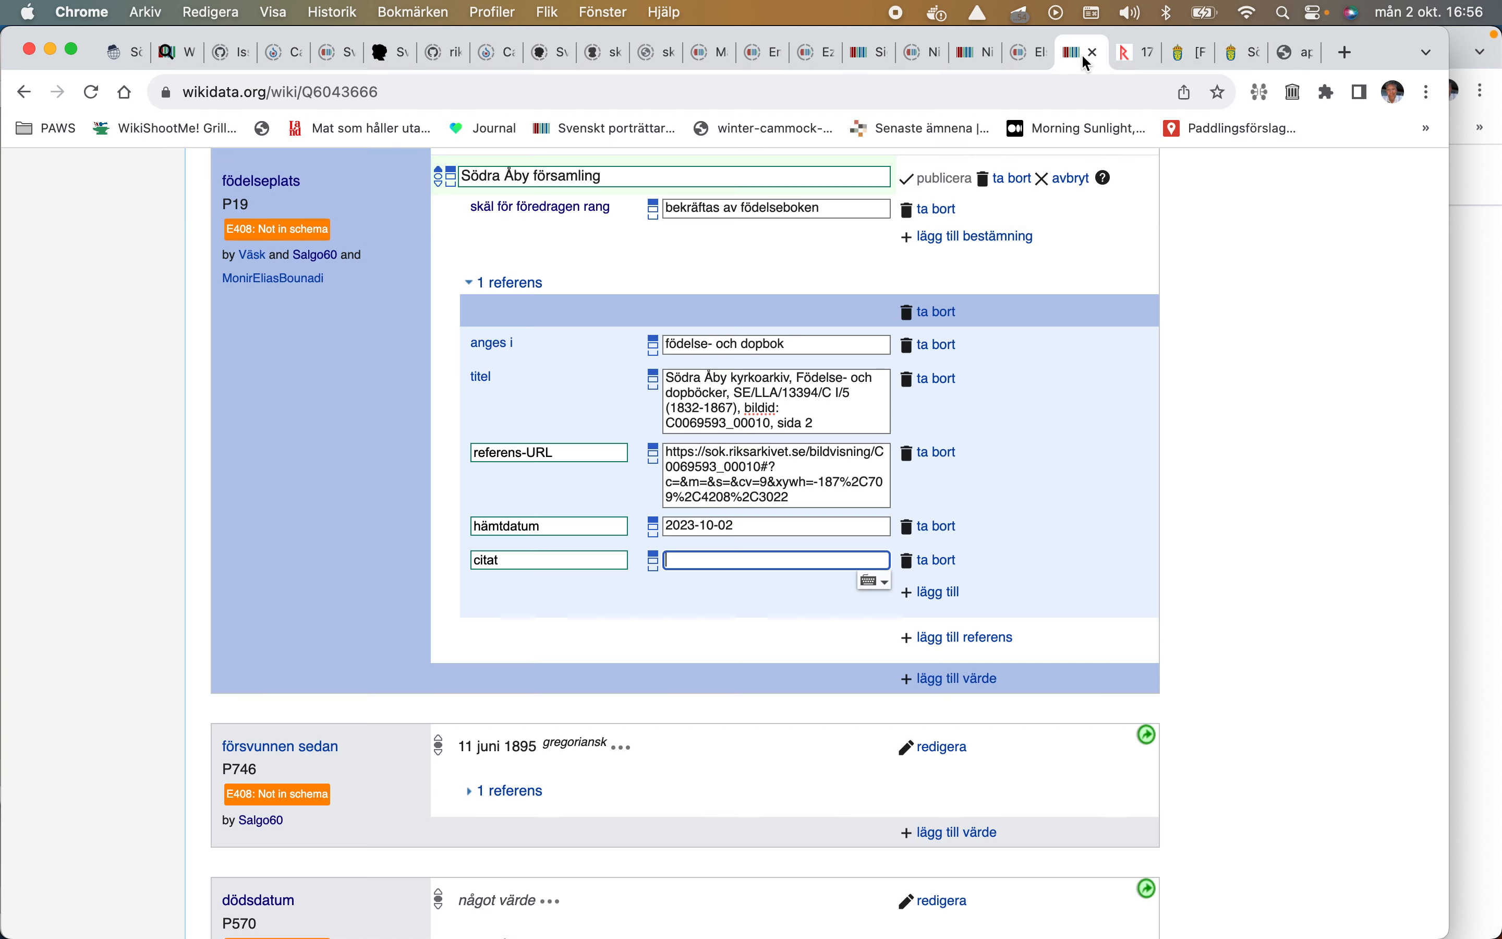
right_click(708, 557)
left_click(745, 707)
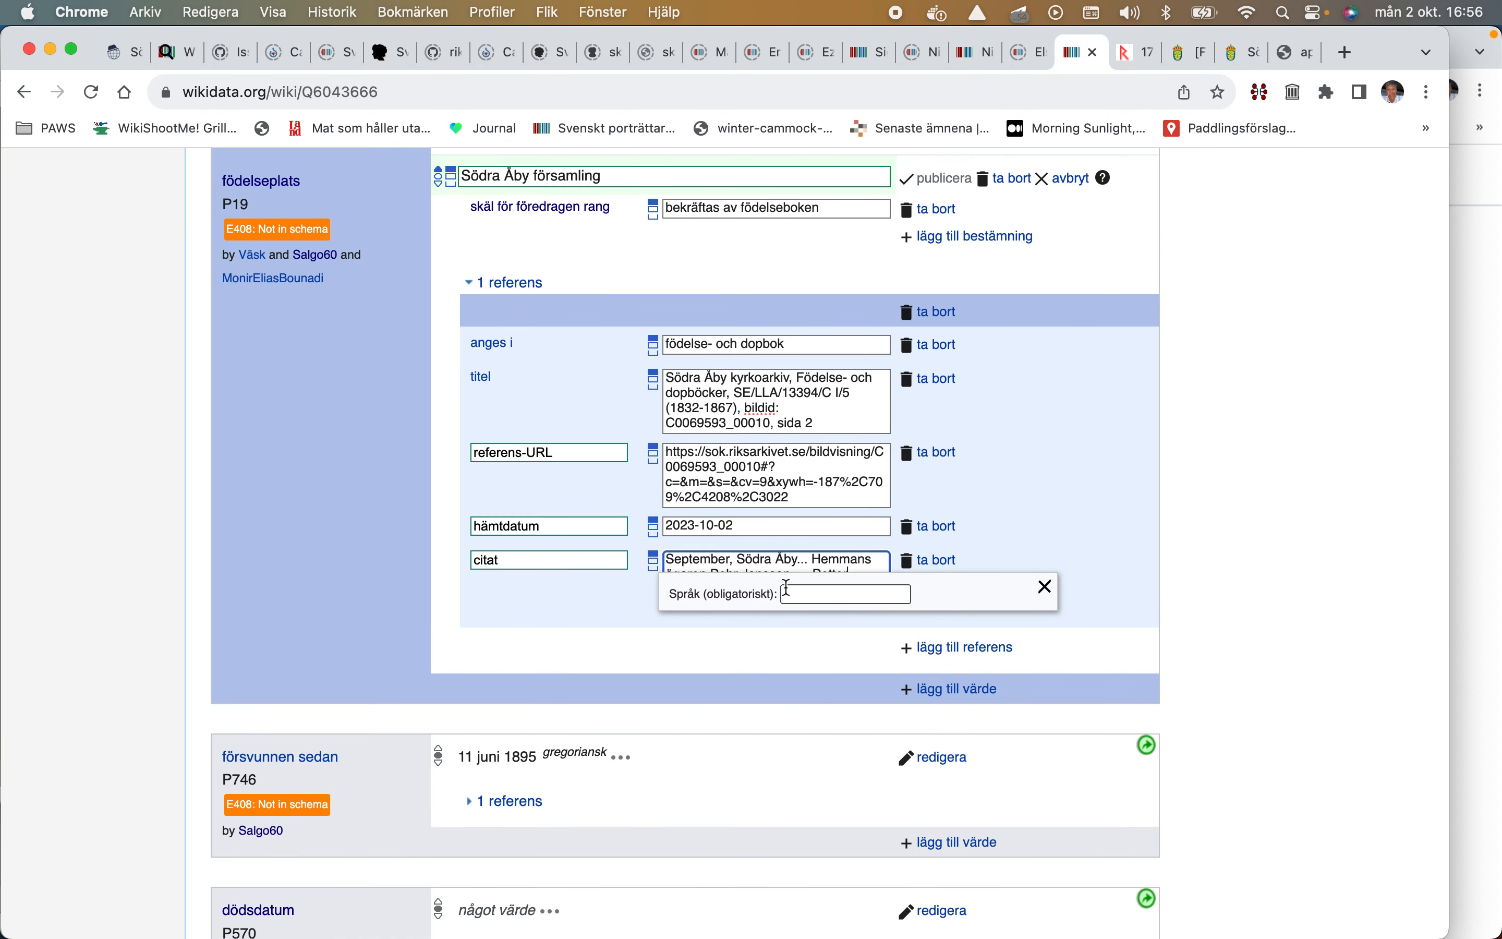
left_click(795, 589)
type("sven")
left_click(804, 610)
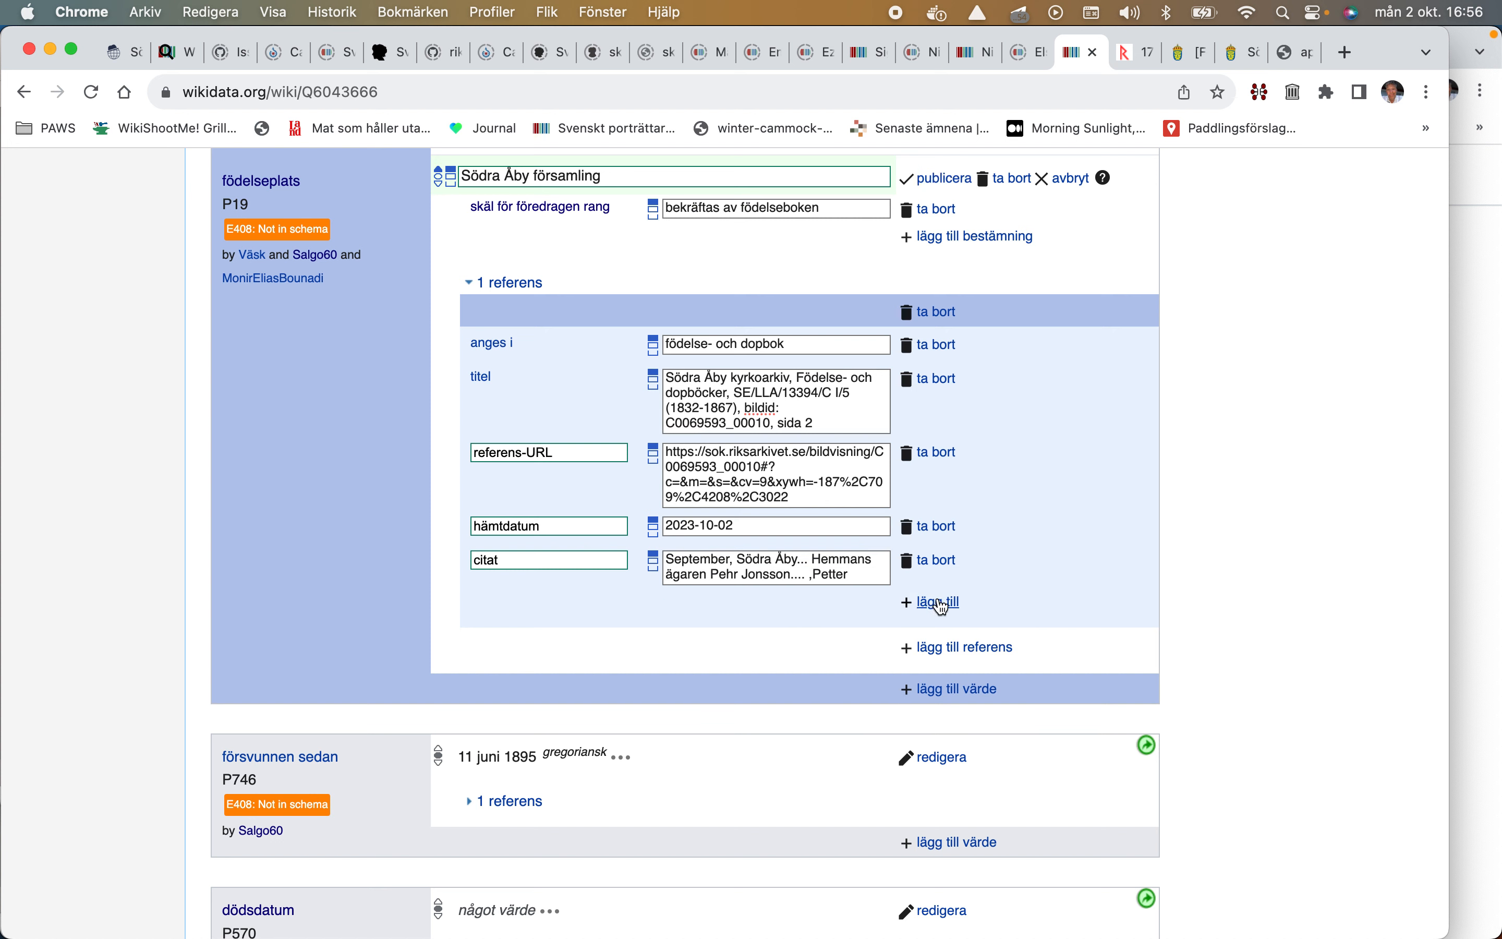
Step: Add a second citat property to the Södra Åby församling reference and paste the same copied transcription as its value
left_click(939, 604)
type("citat")
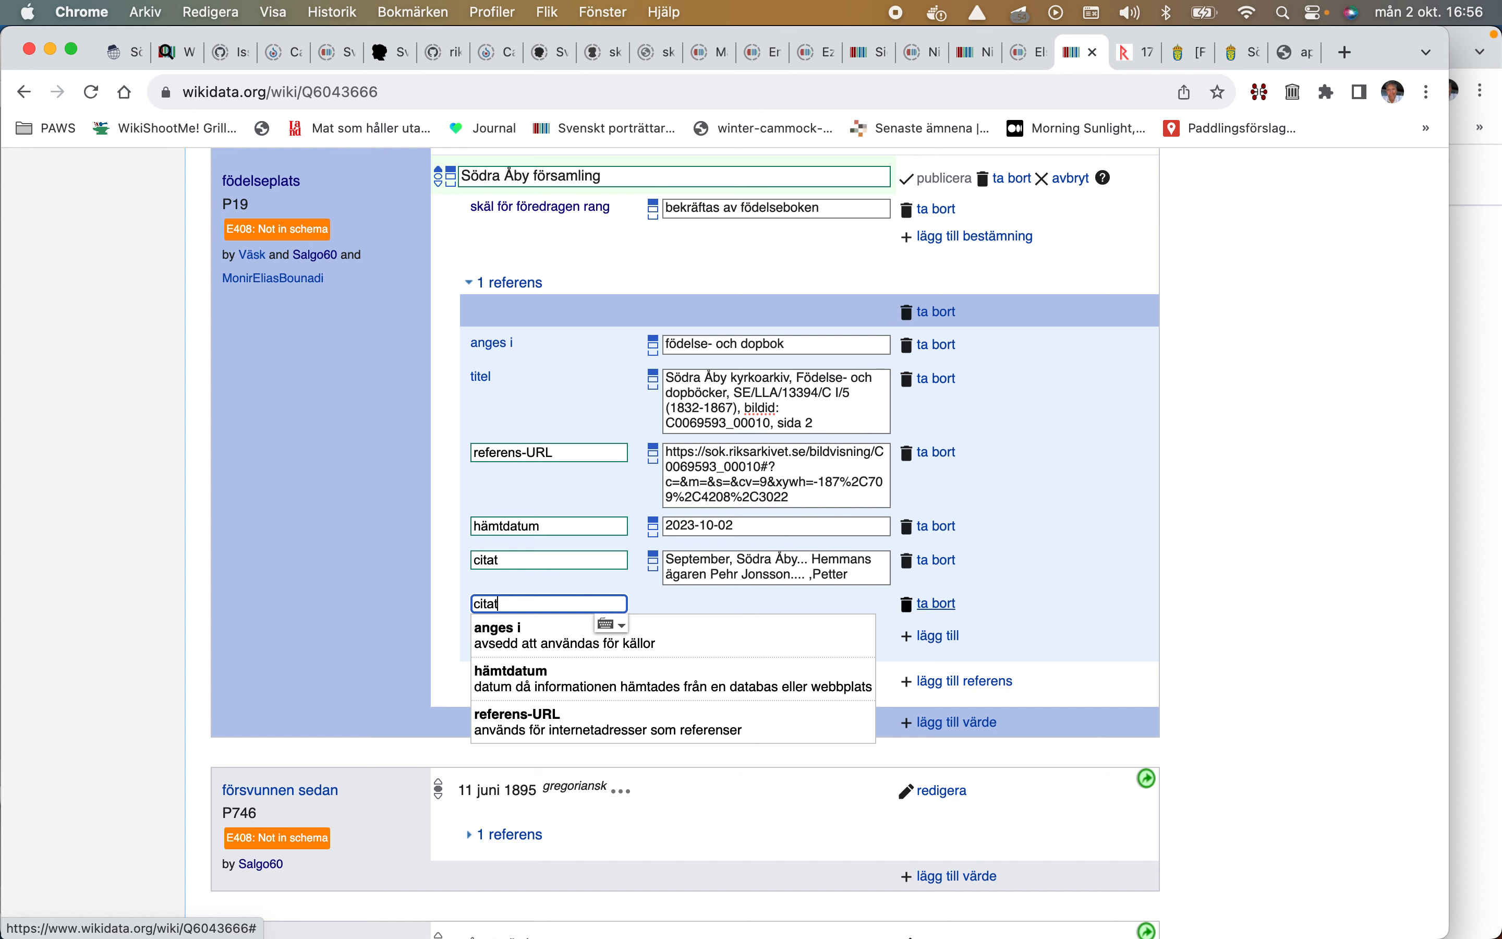
left_click(801, 626)
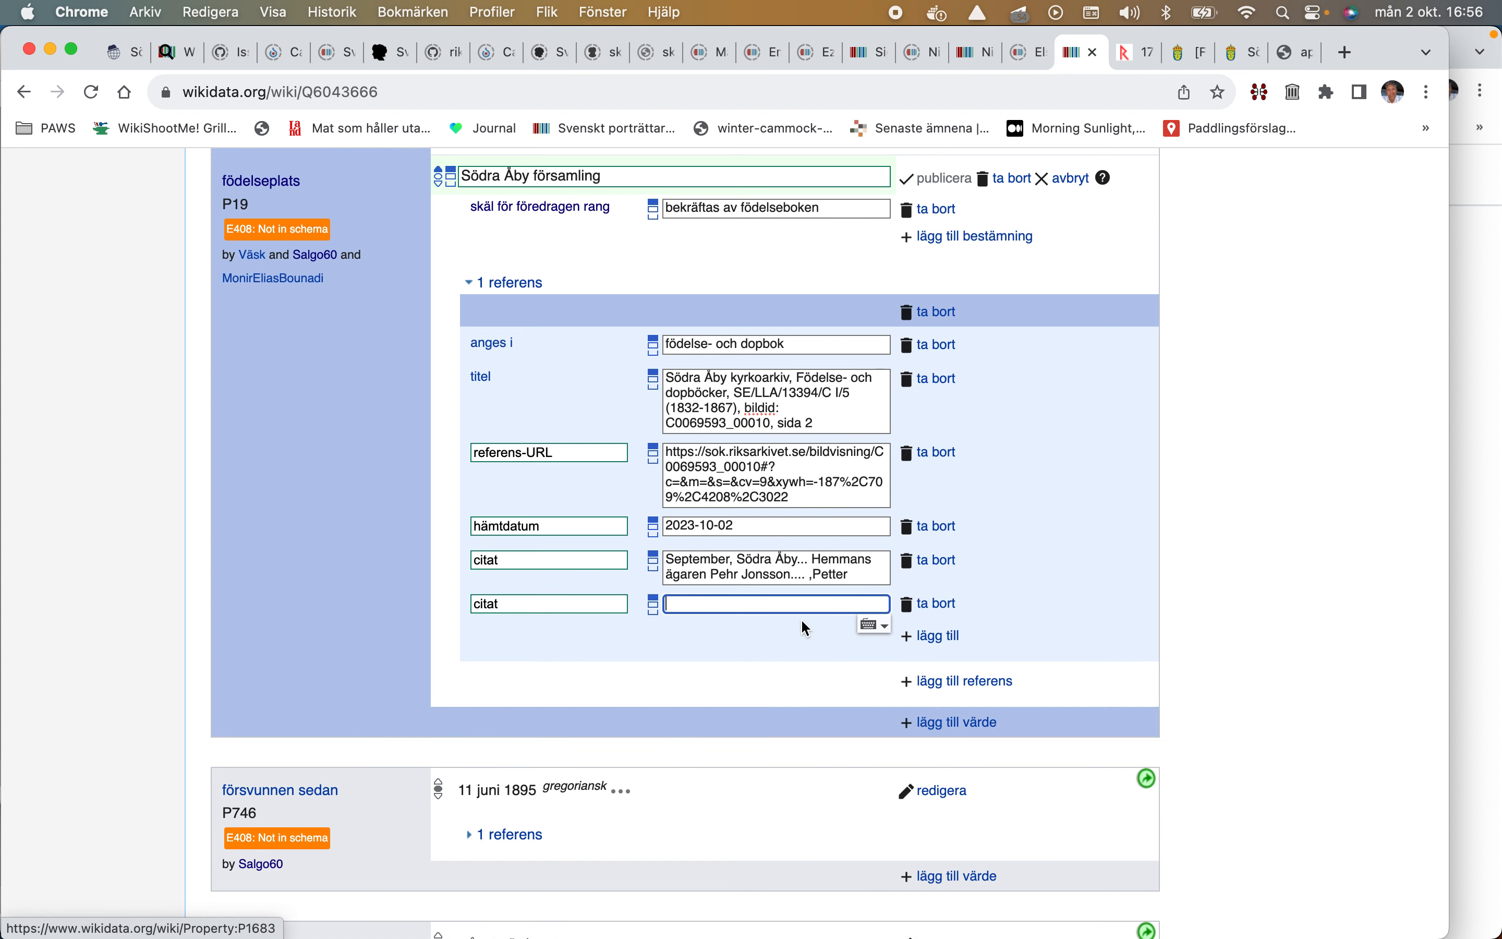
right_click(747, 598)
left_click(791, 750)
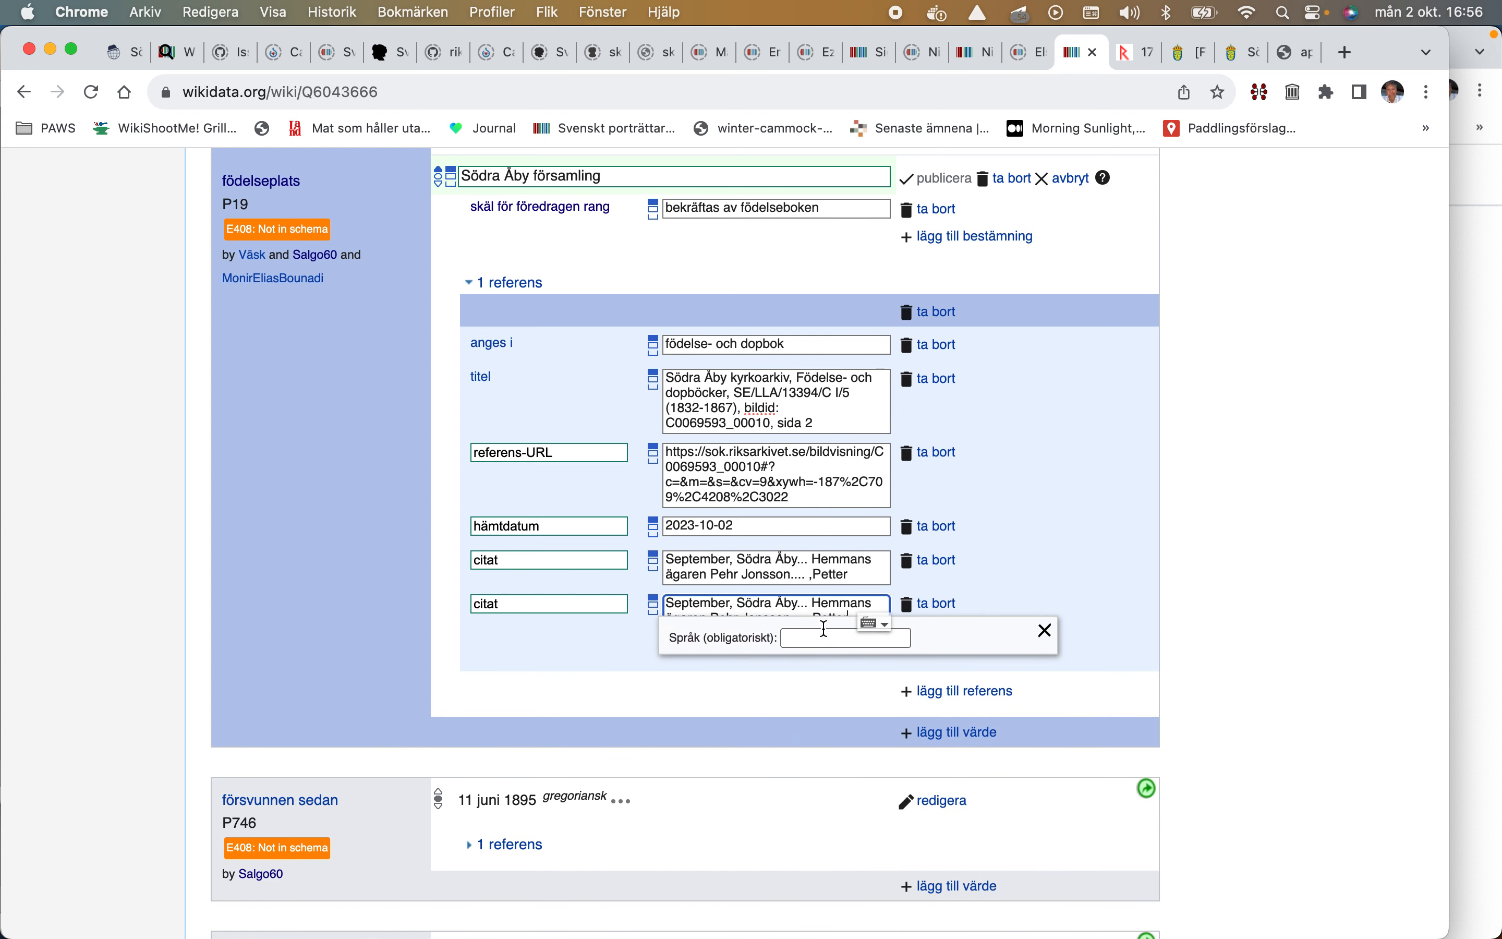
Step: Set the language of the second citat to engelska
type("english")
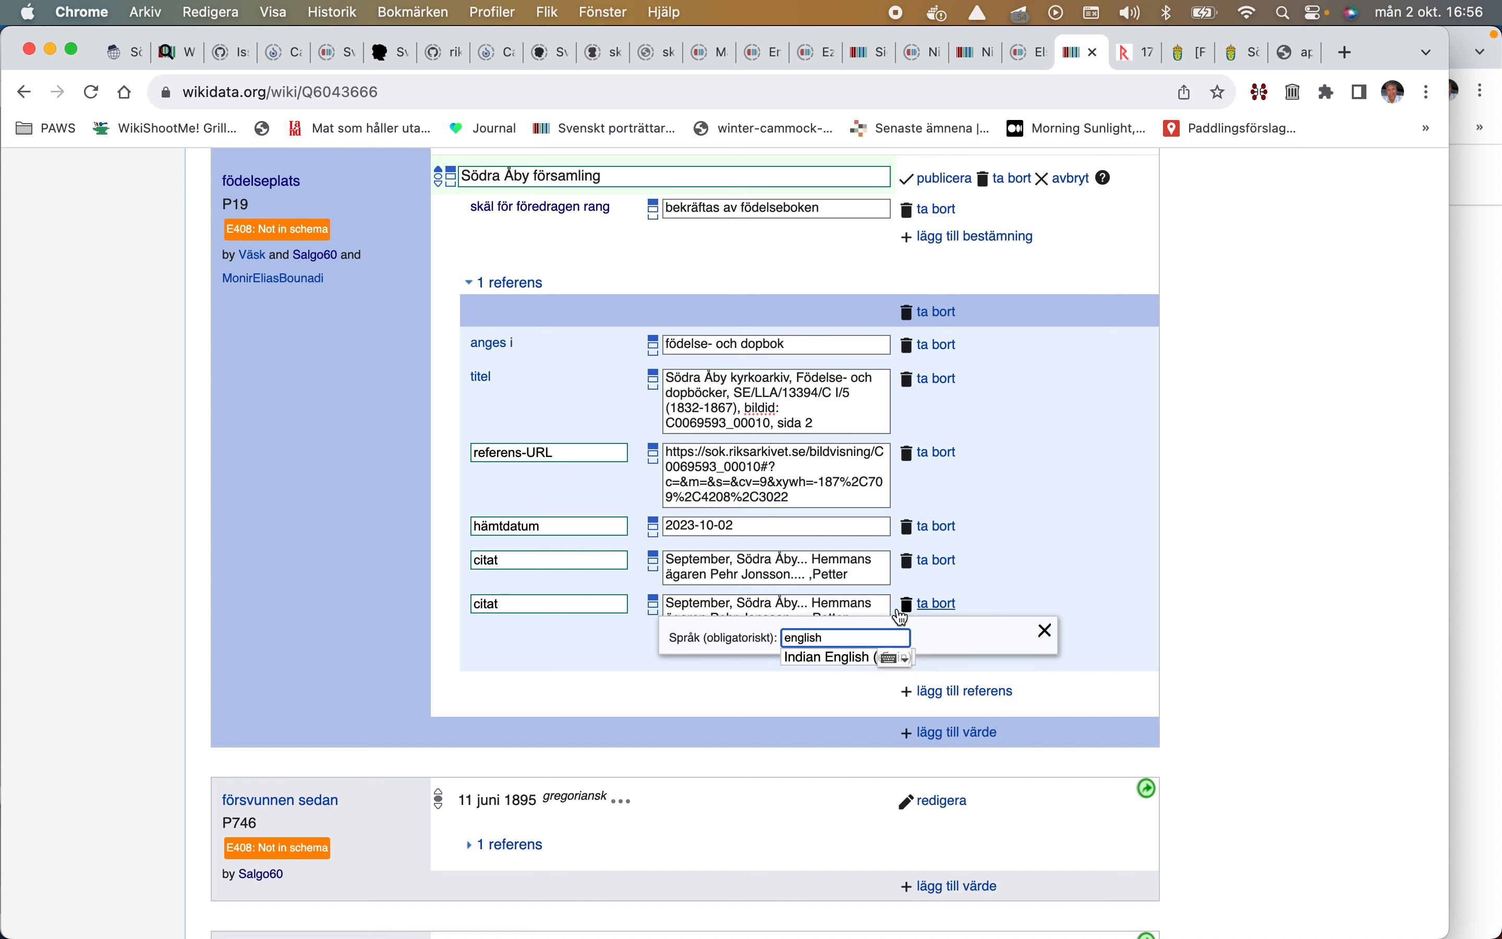
key("BackSpace")
key("BackSpace")
key("BackSpace")
key("BackSpace")
key("BackSpace")
type("gelska")
left_click(835, 656)
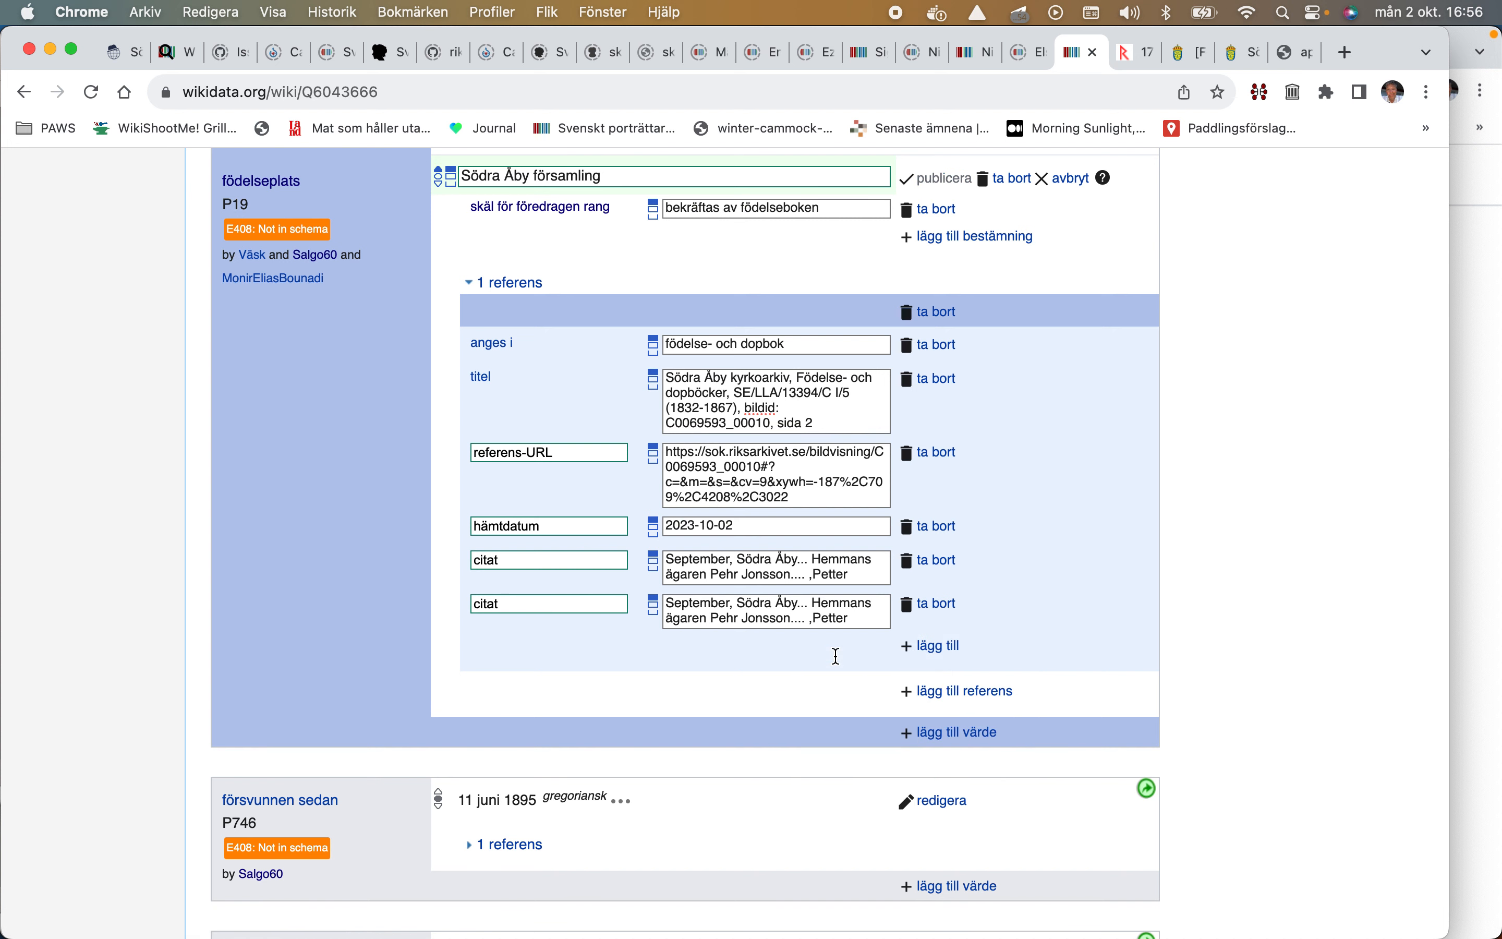
Step: Publish the Södra Åby församling statement and compare its quotes with the scanned September entry on the Riksarkivet page
left_click(938, 180)
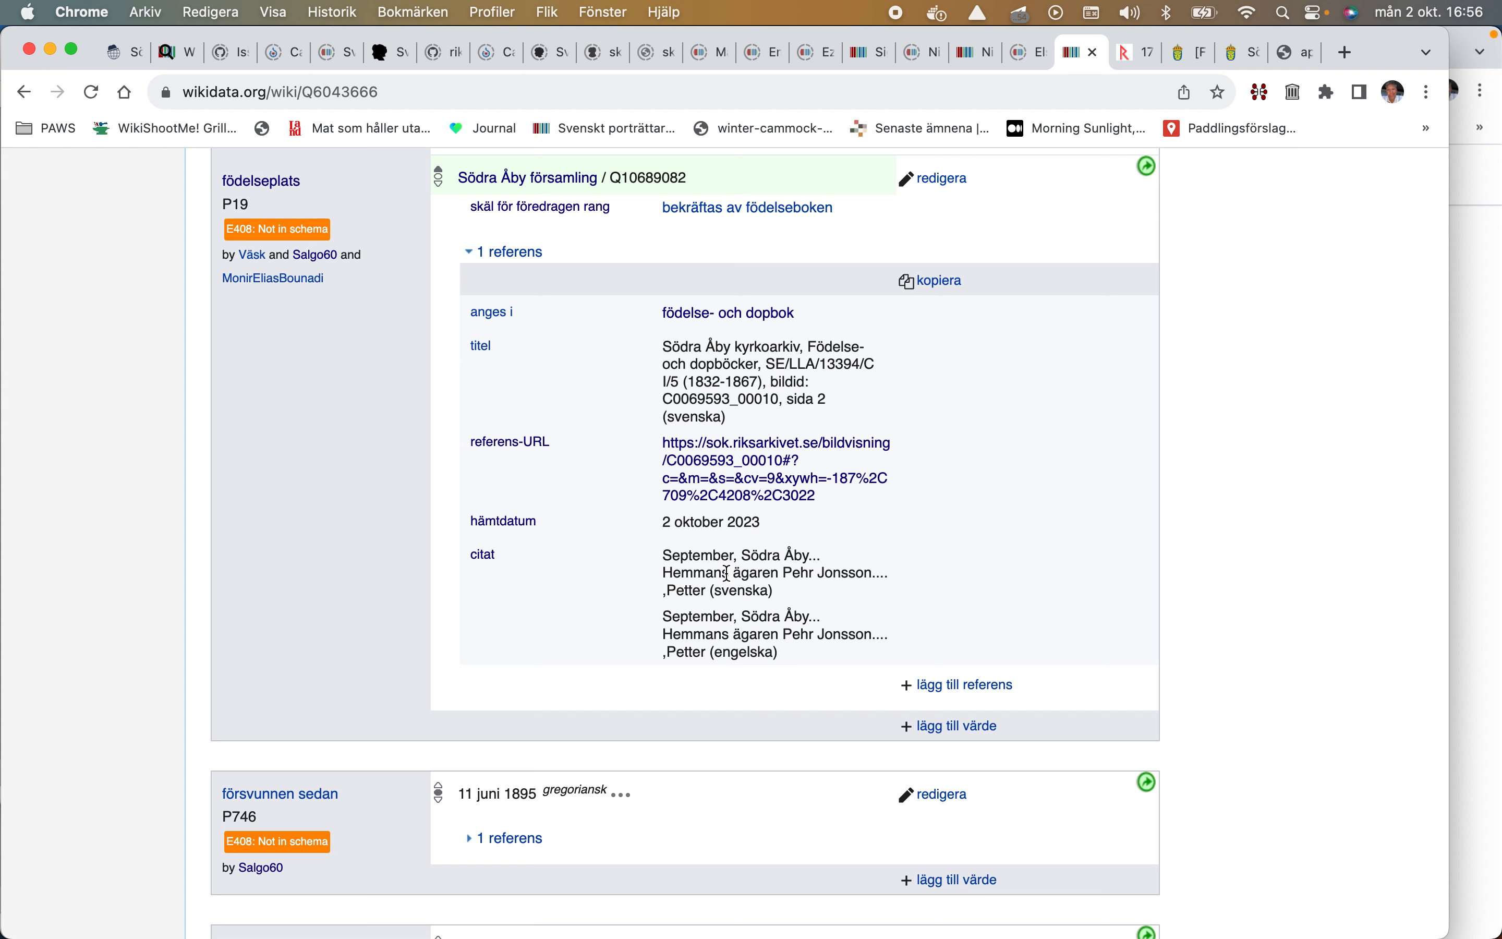
left_click(1191, 55)
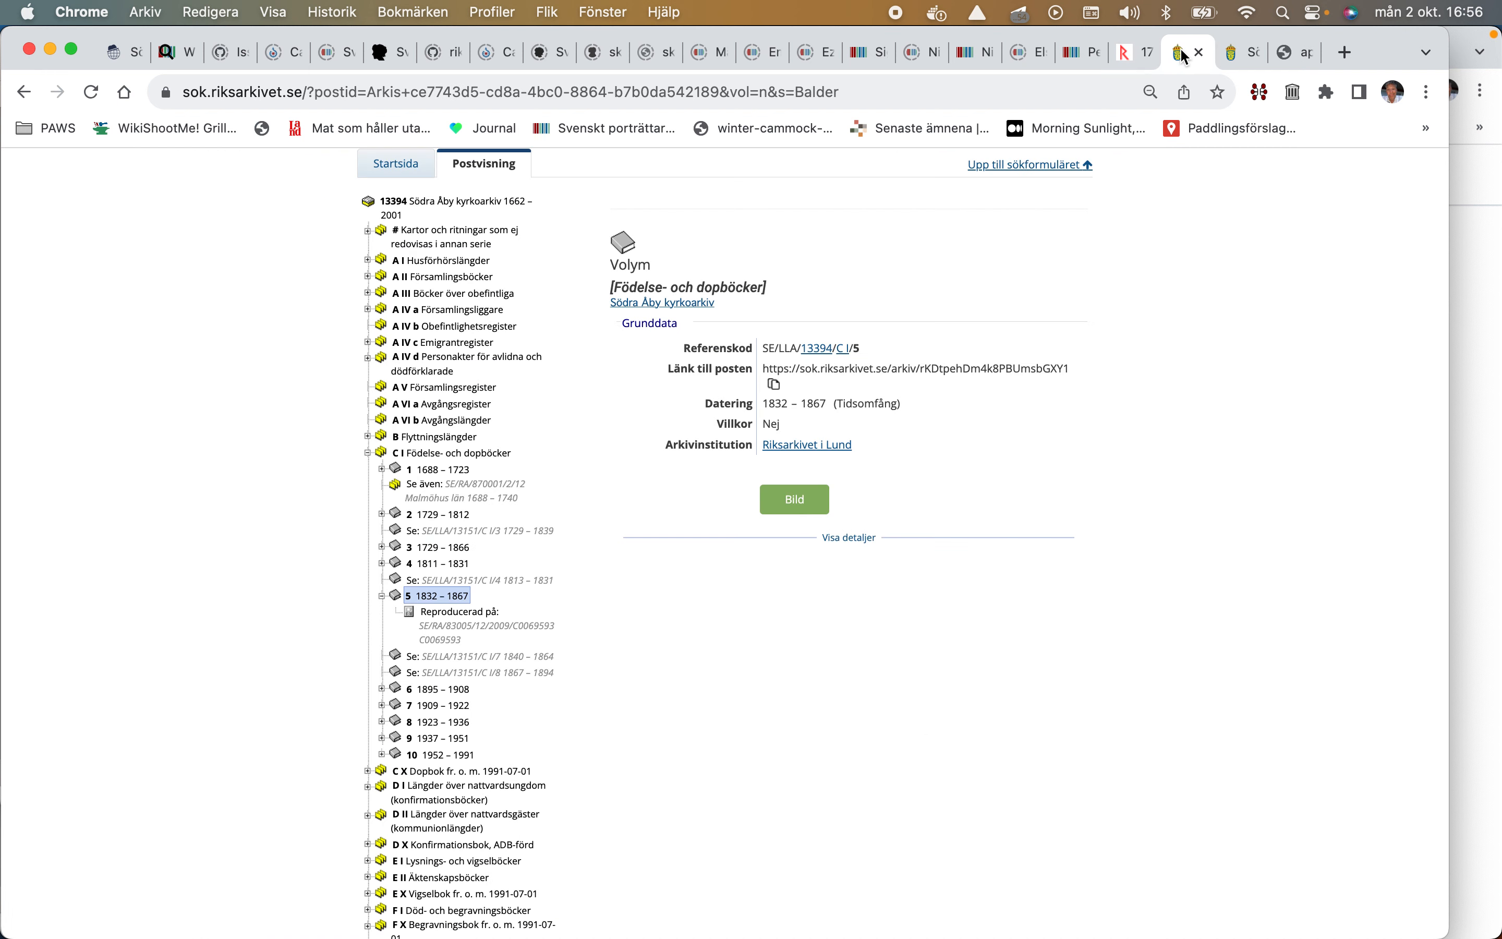
left_click(1235, 55)
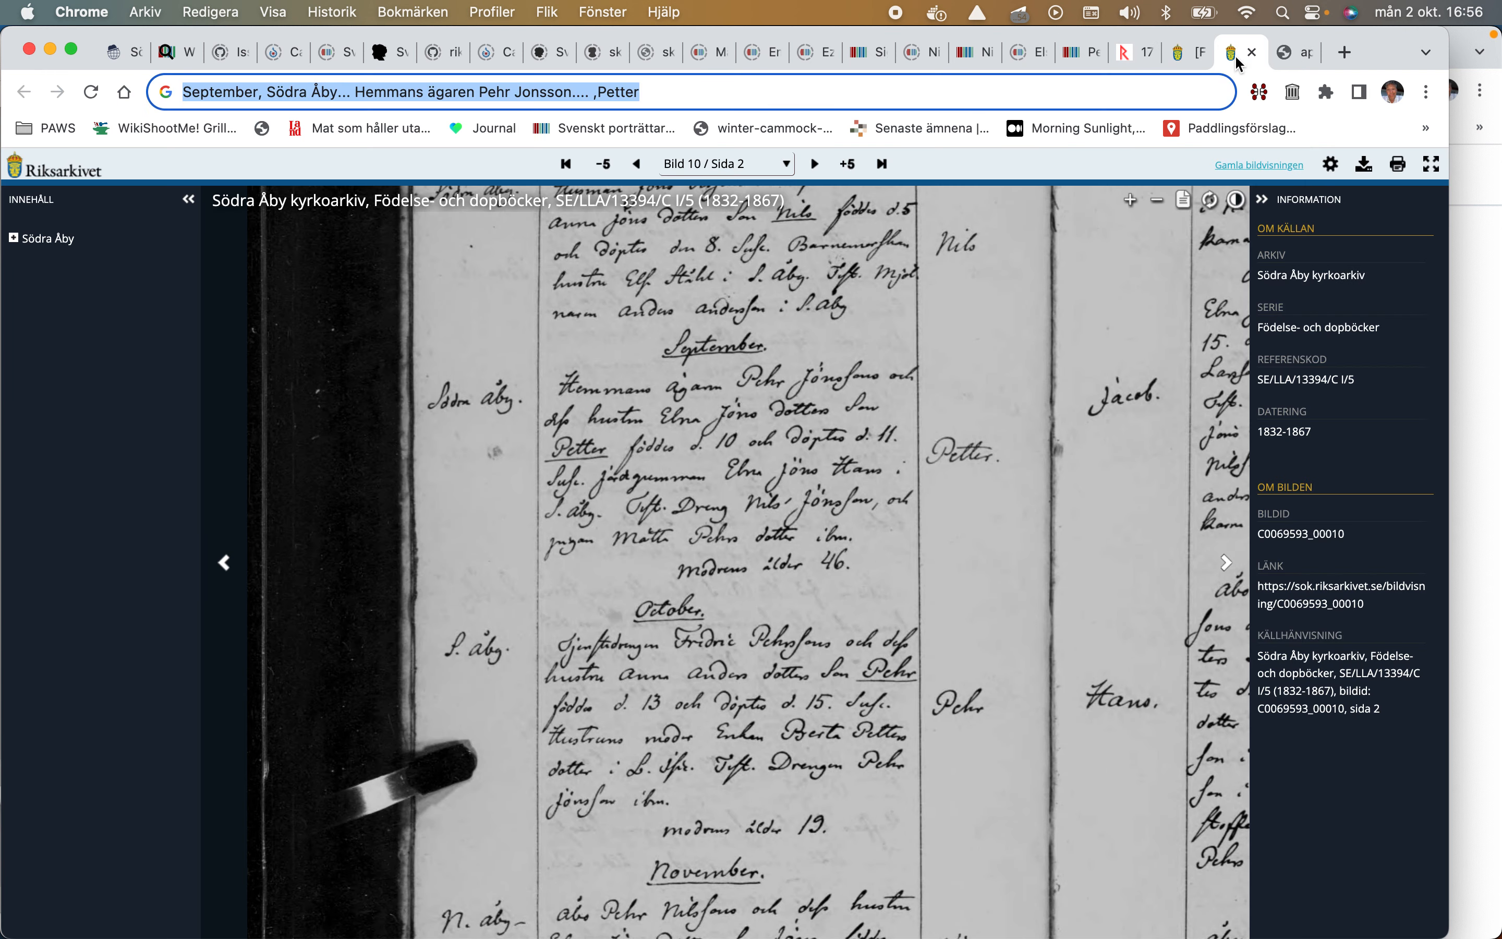
left_click(1080, 62)
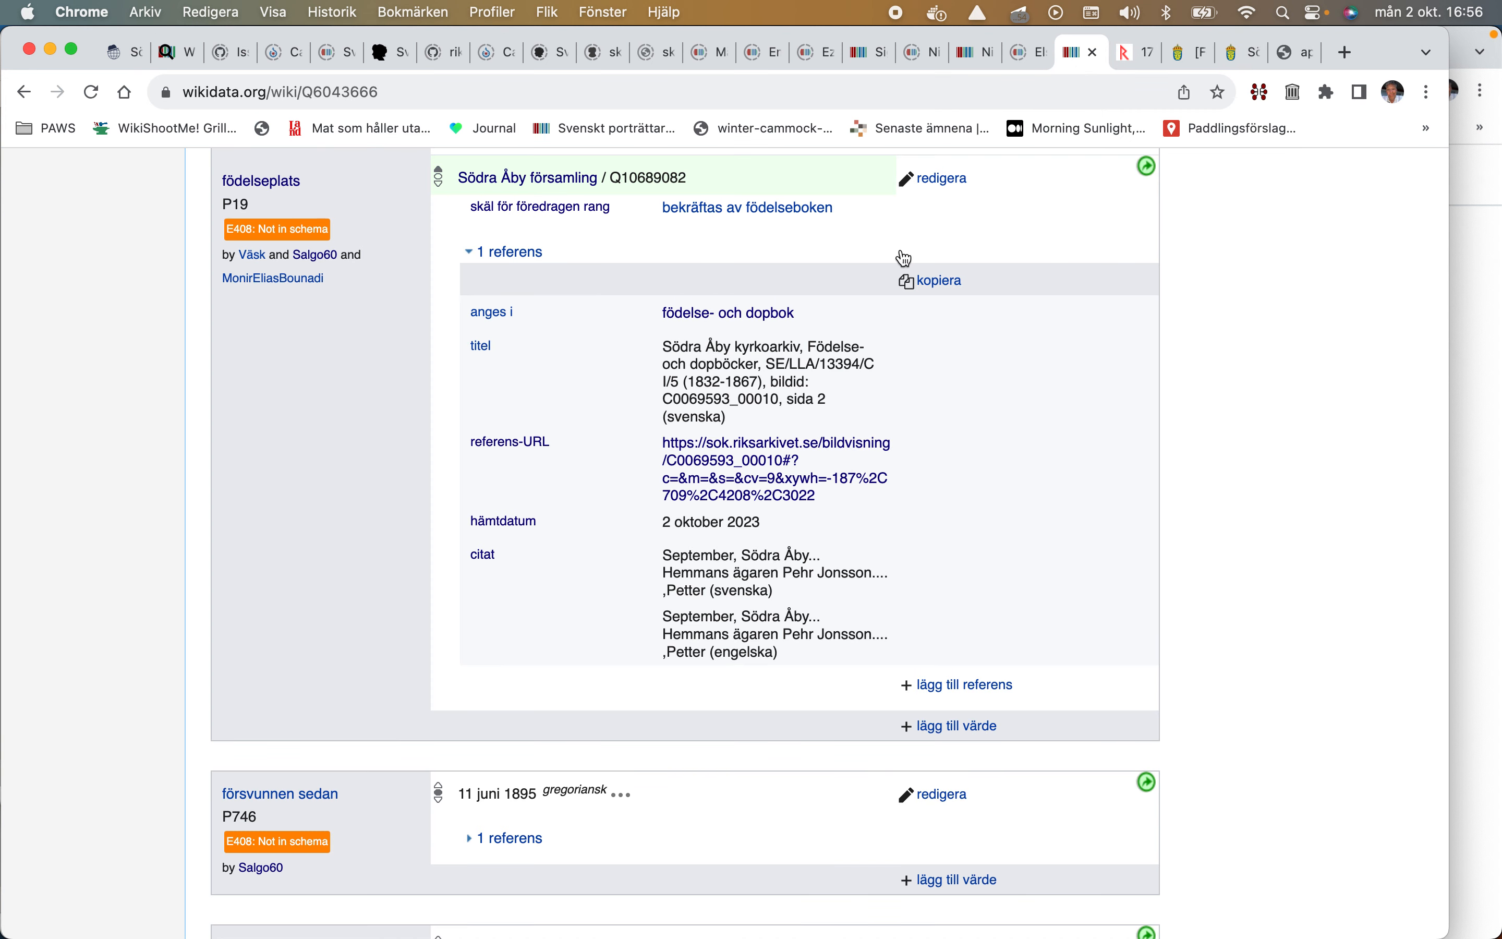
Step: Remove the engelska citat from the Södra Åby församling reference and publish the statement
left_click(939, 184)
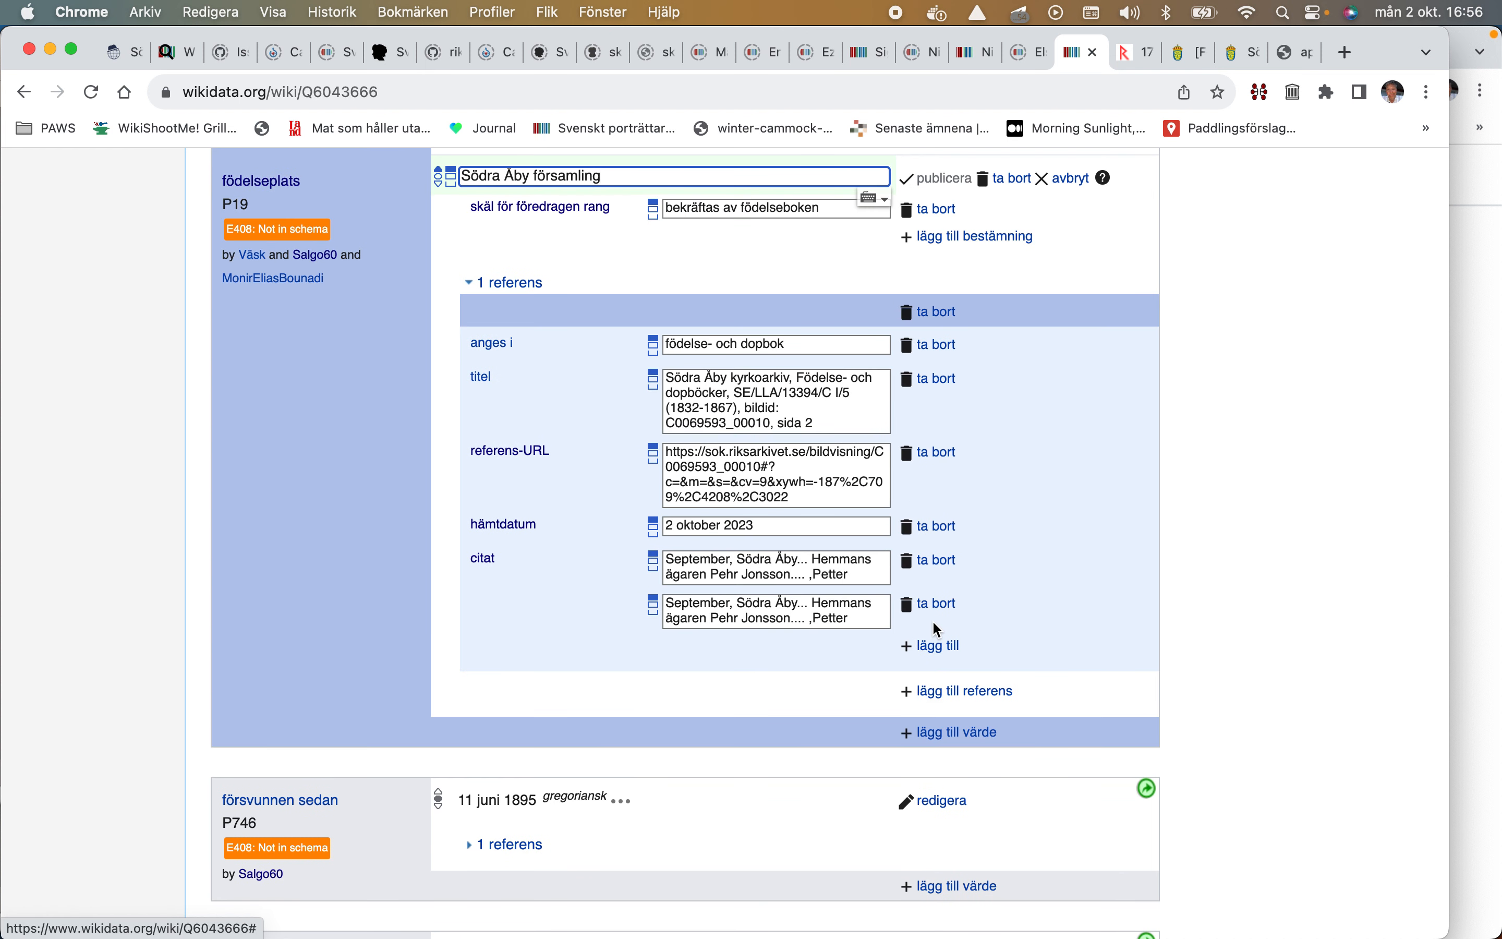
left_click(941, 604)
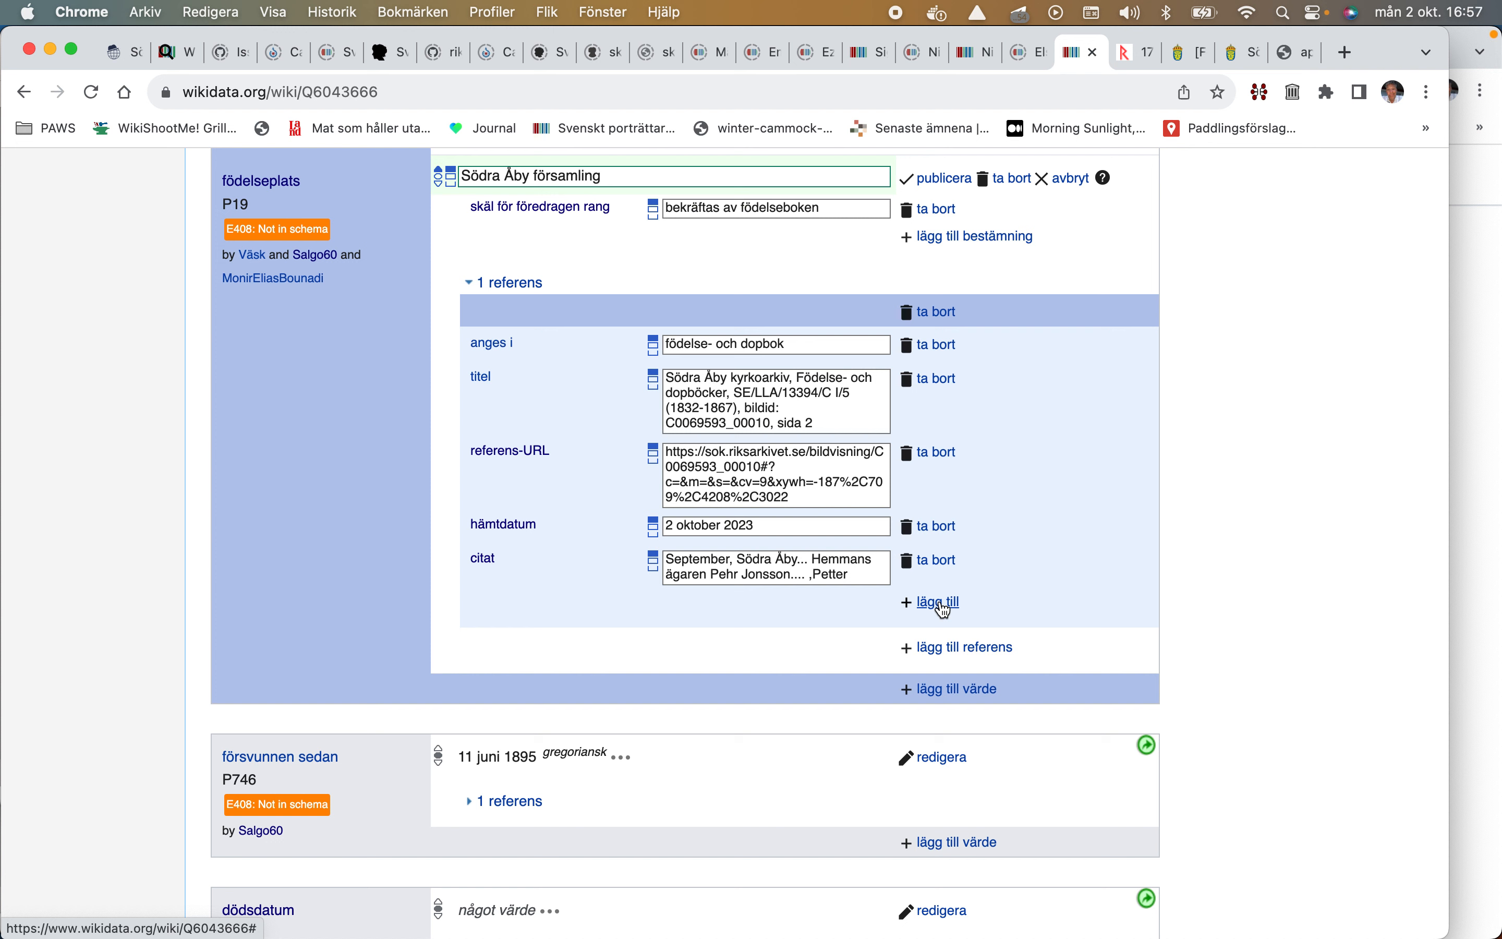
left_click(952, 179)
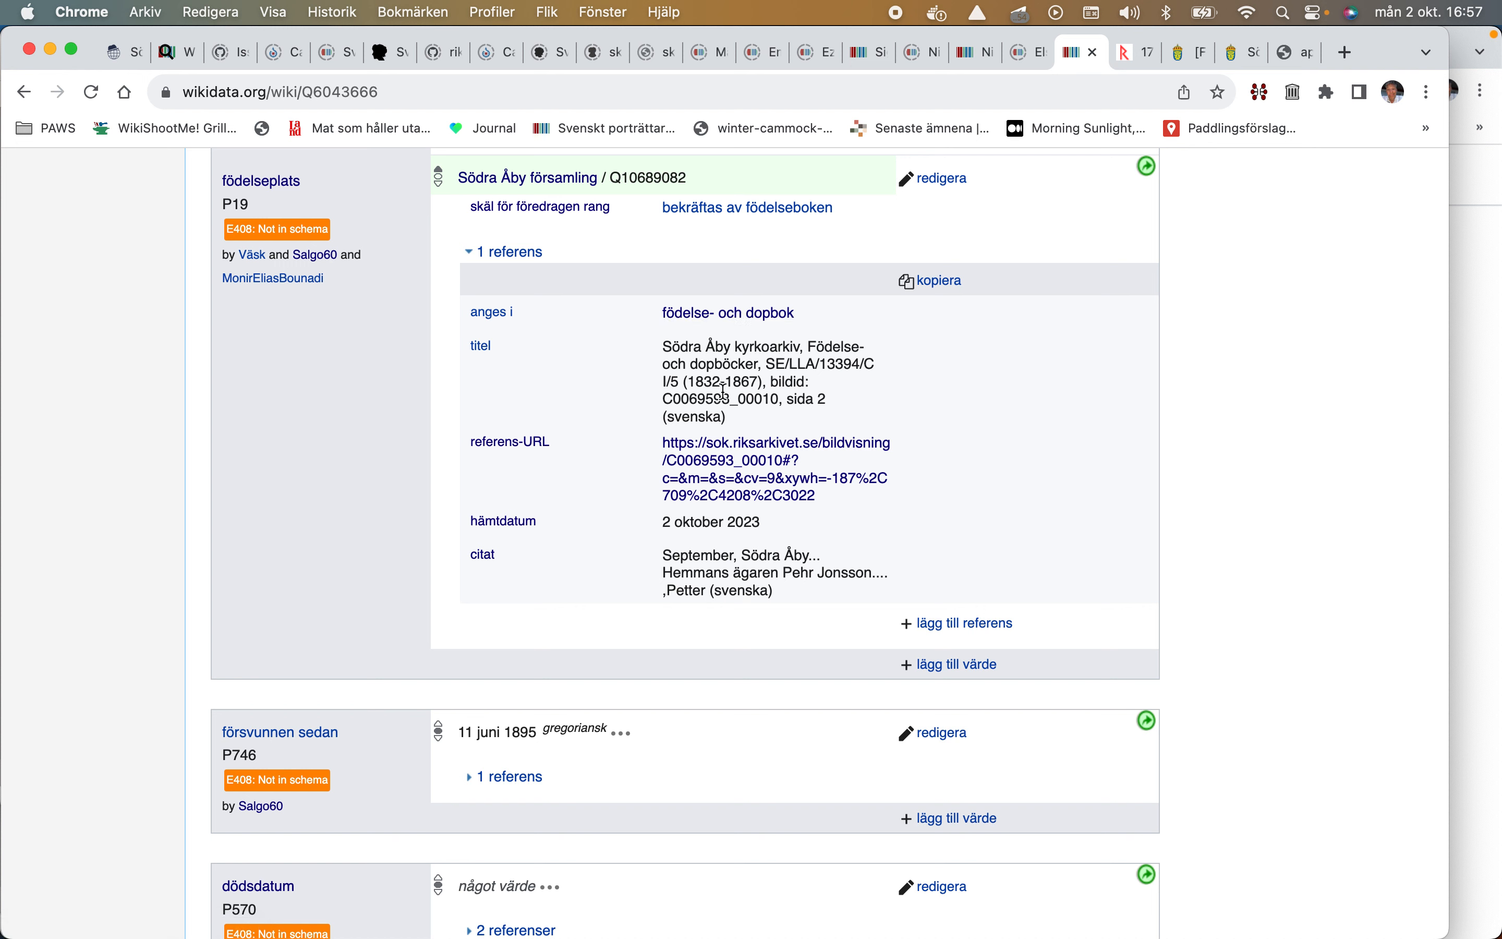
Step: Review the published title of the Södra Åby reference and compare the ranked födelseplats statements above it
left_click_drag(667, 346, 834, 405)
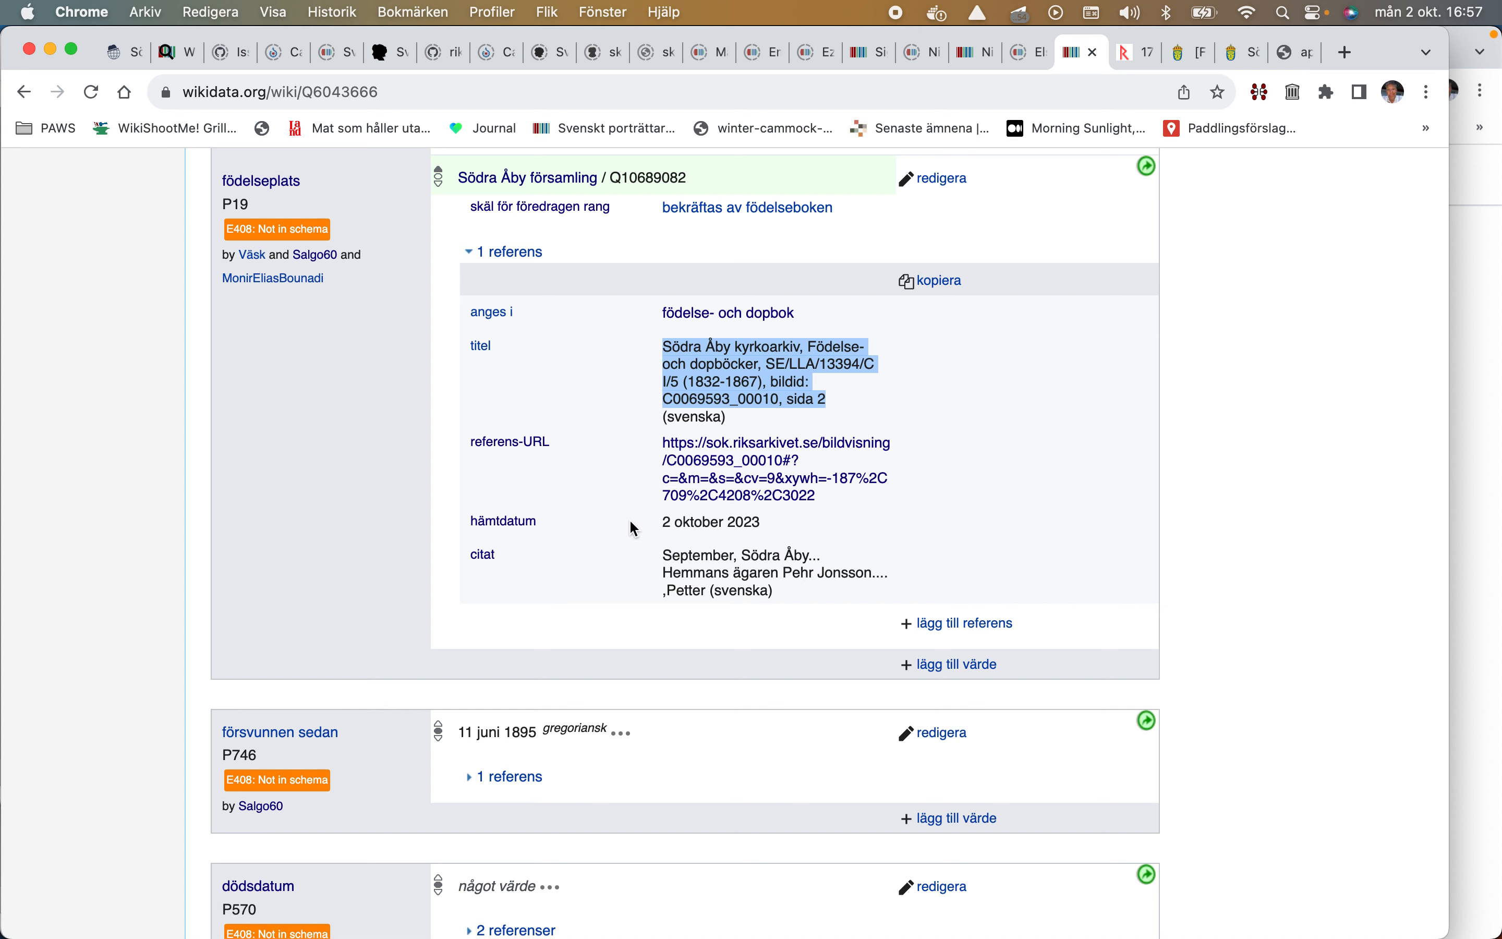
scroll(630, 527, "up", 3)
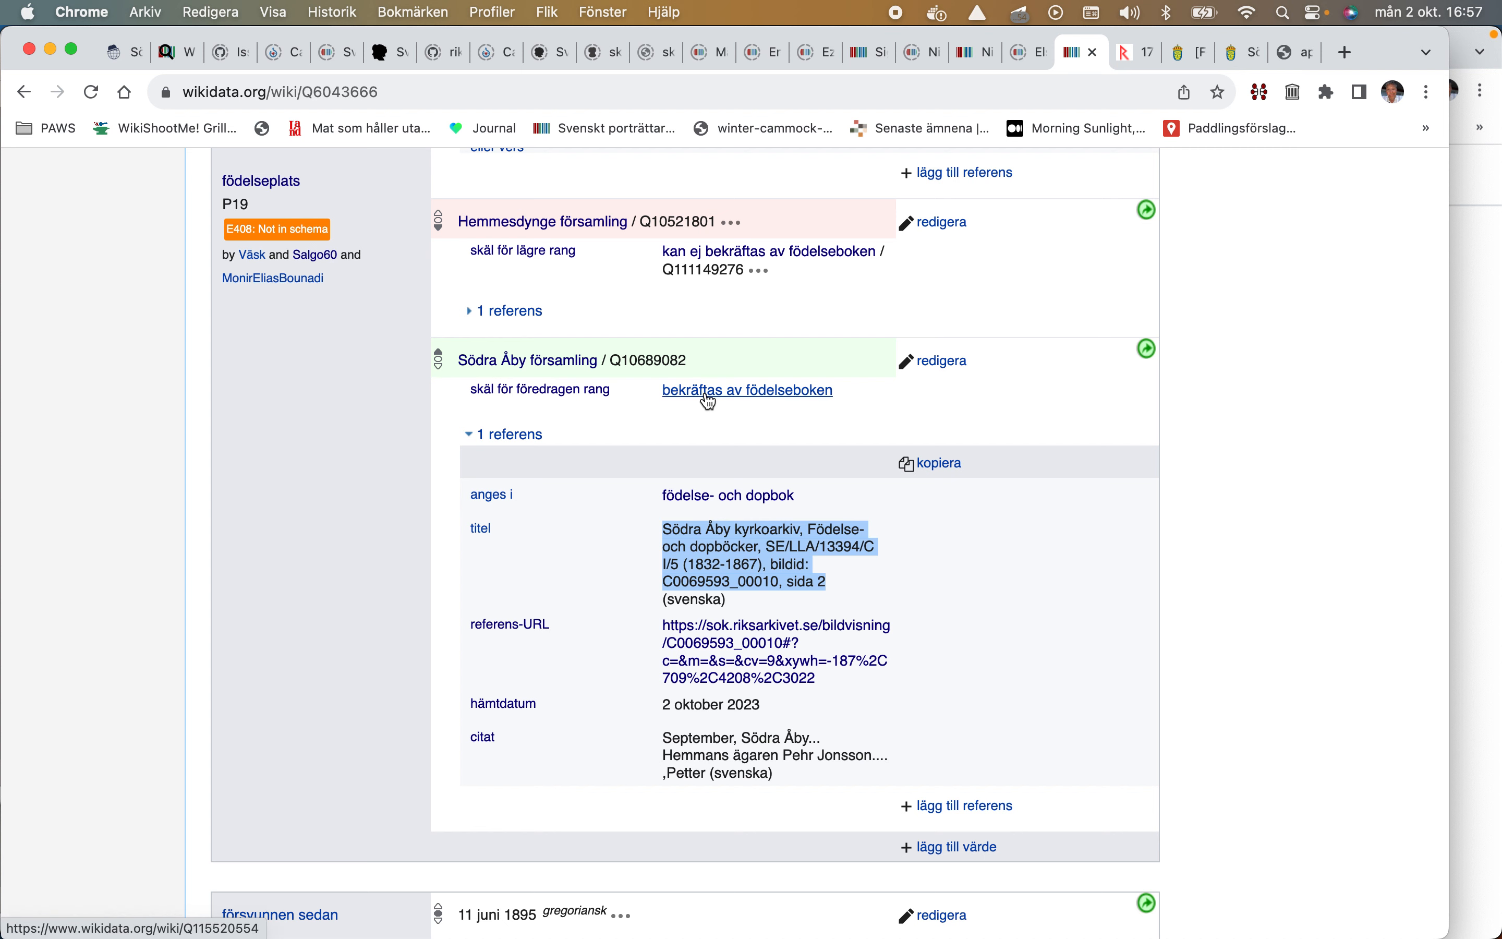
scroll(787, 403, "up", 3)
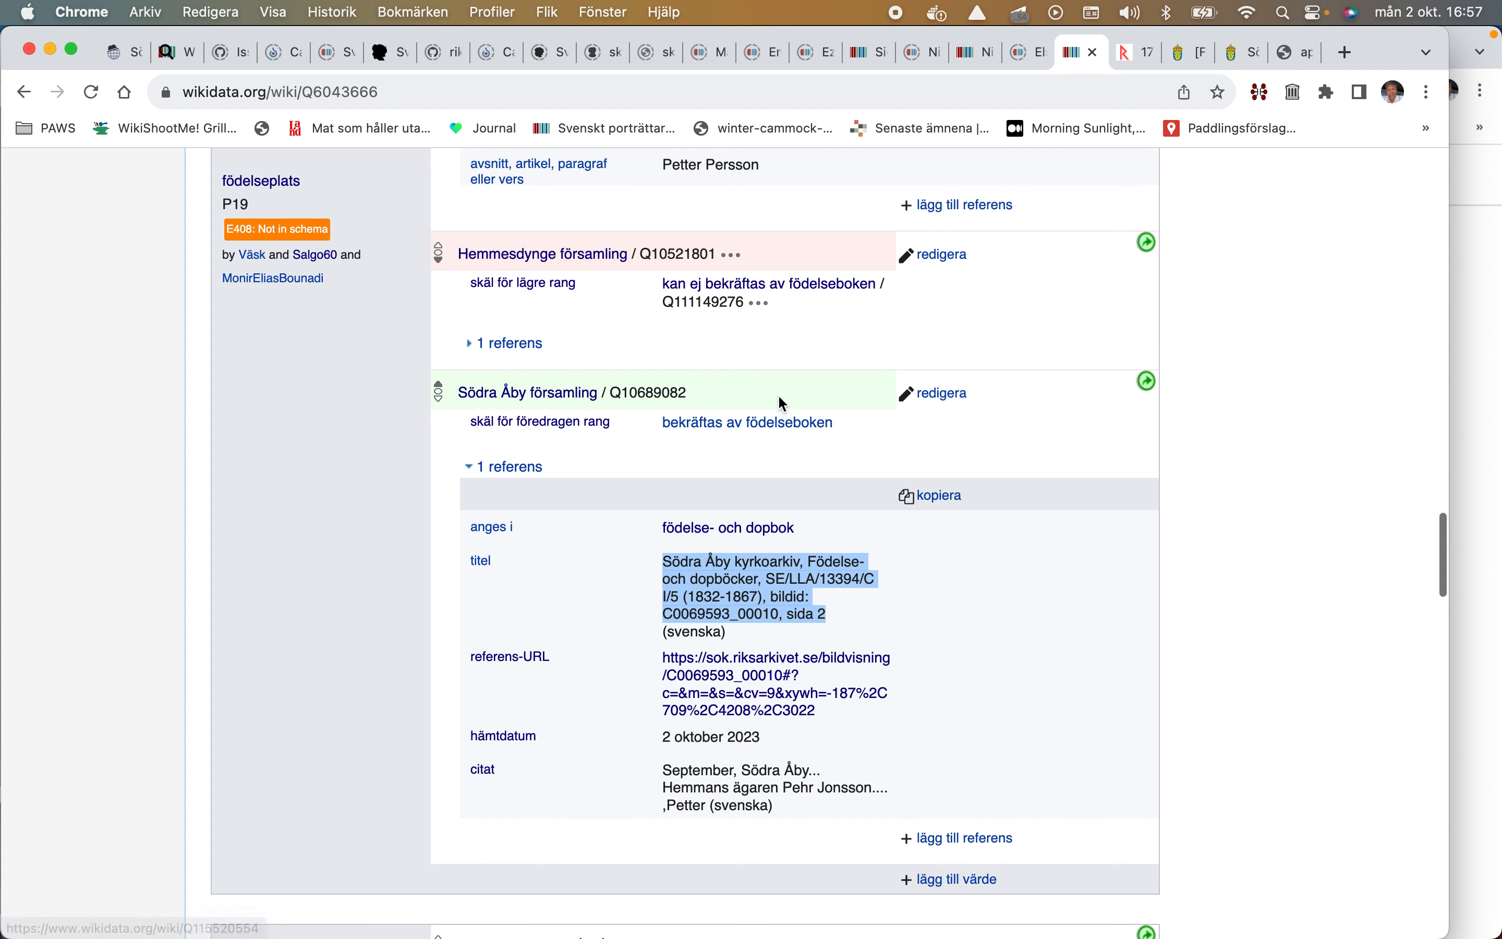
scroll(781, 398, "up", 4)
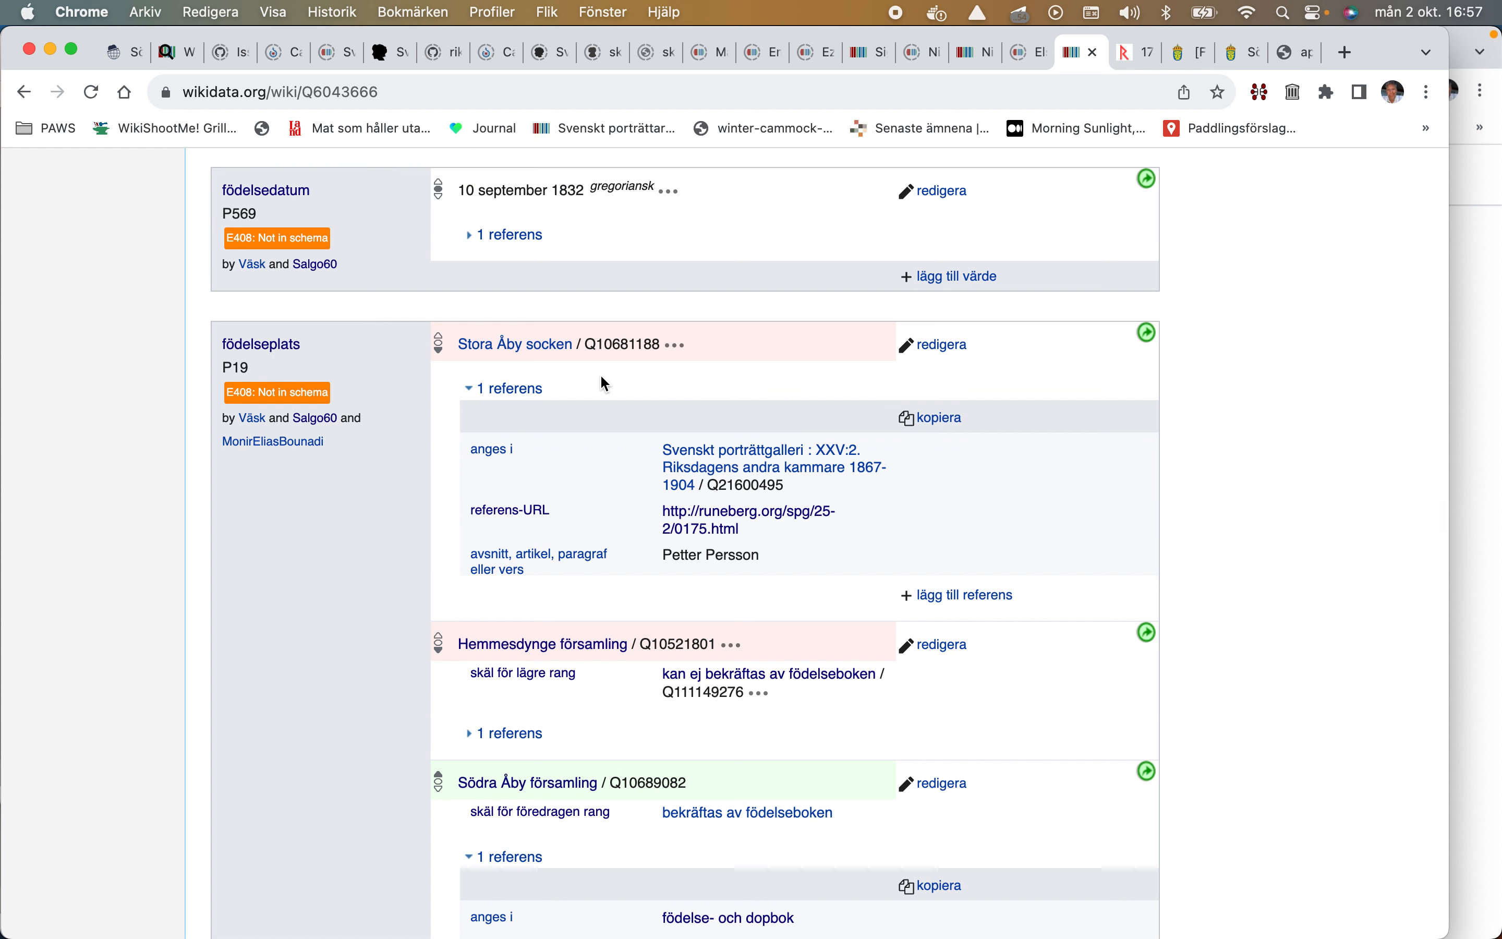
scroll(515, 345, "down", 1)
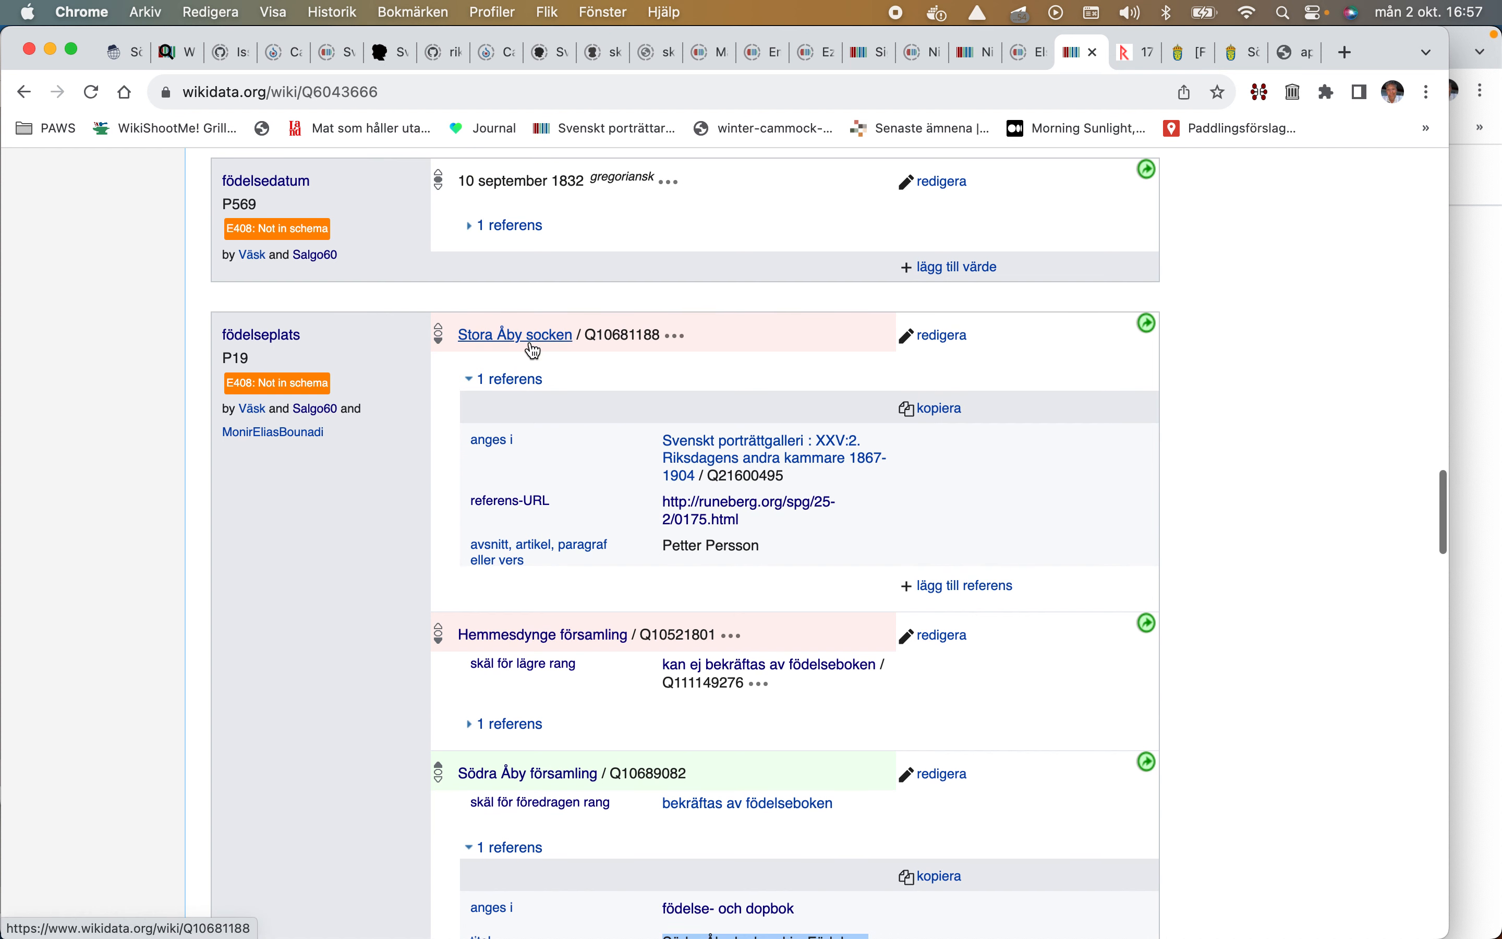
scroll(499, 344, "down", 4)
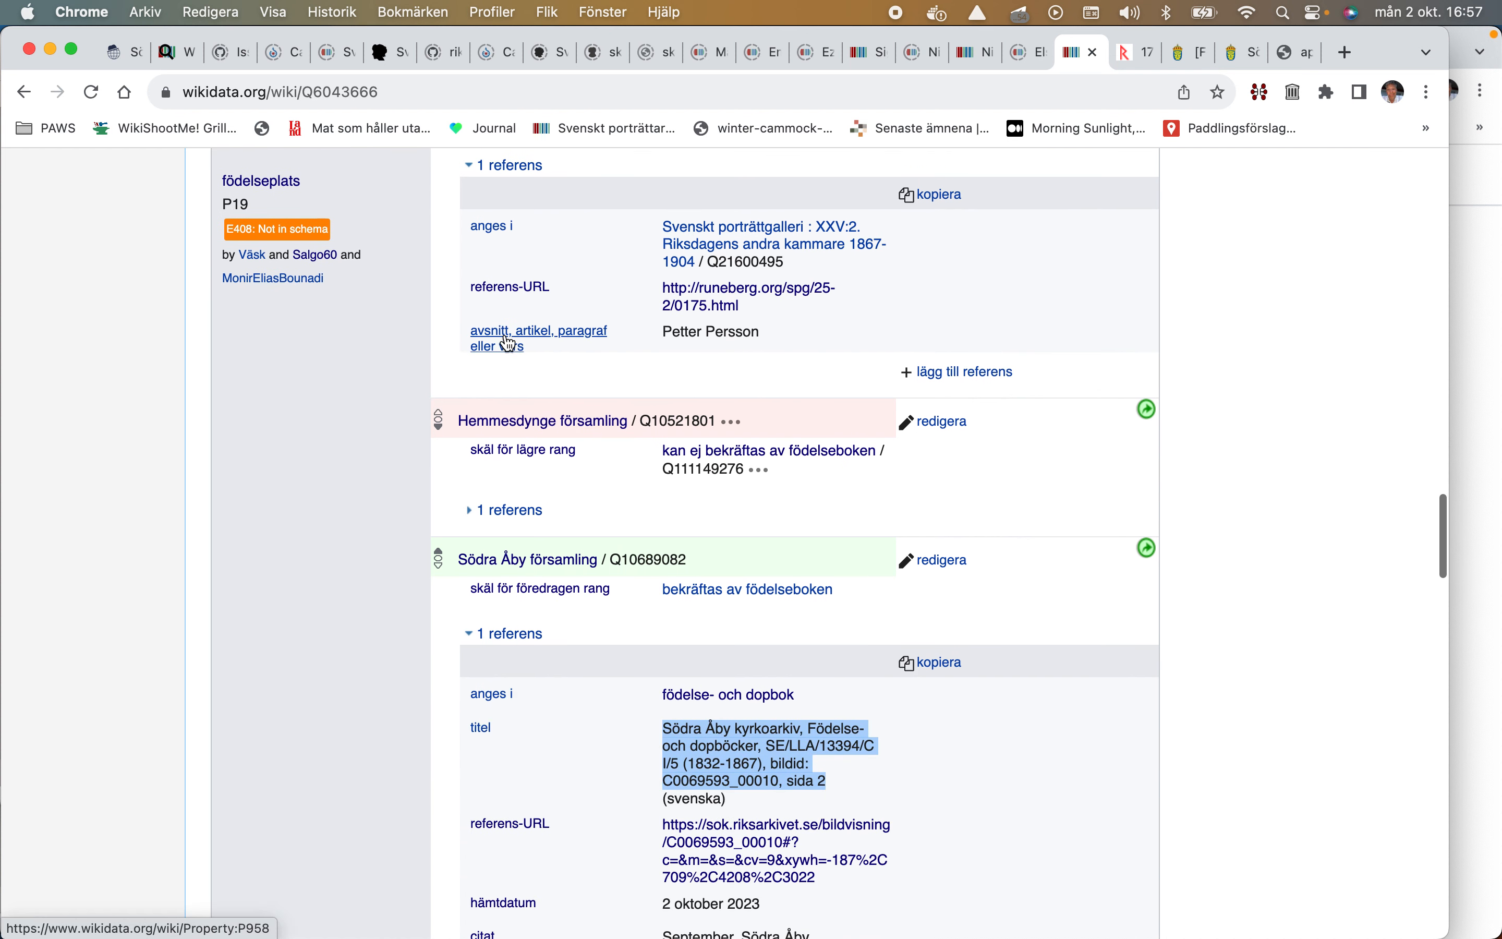
scroll(508, 344, "down", 20)
scroll(508, 343, "up", 10)
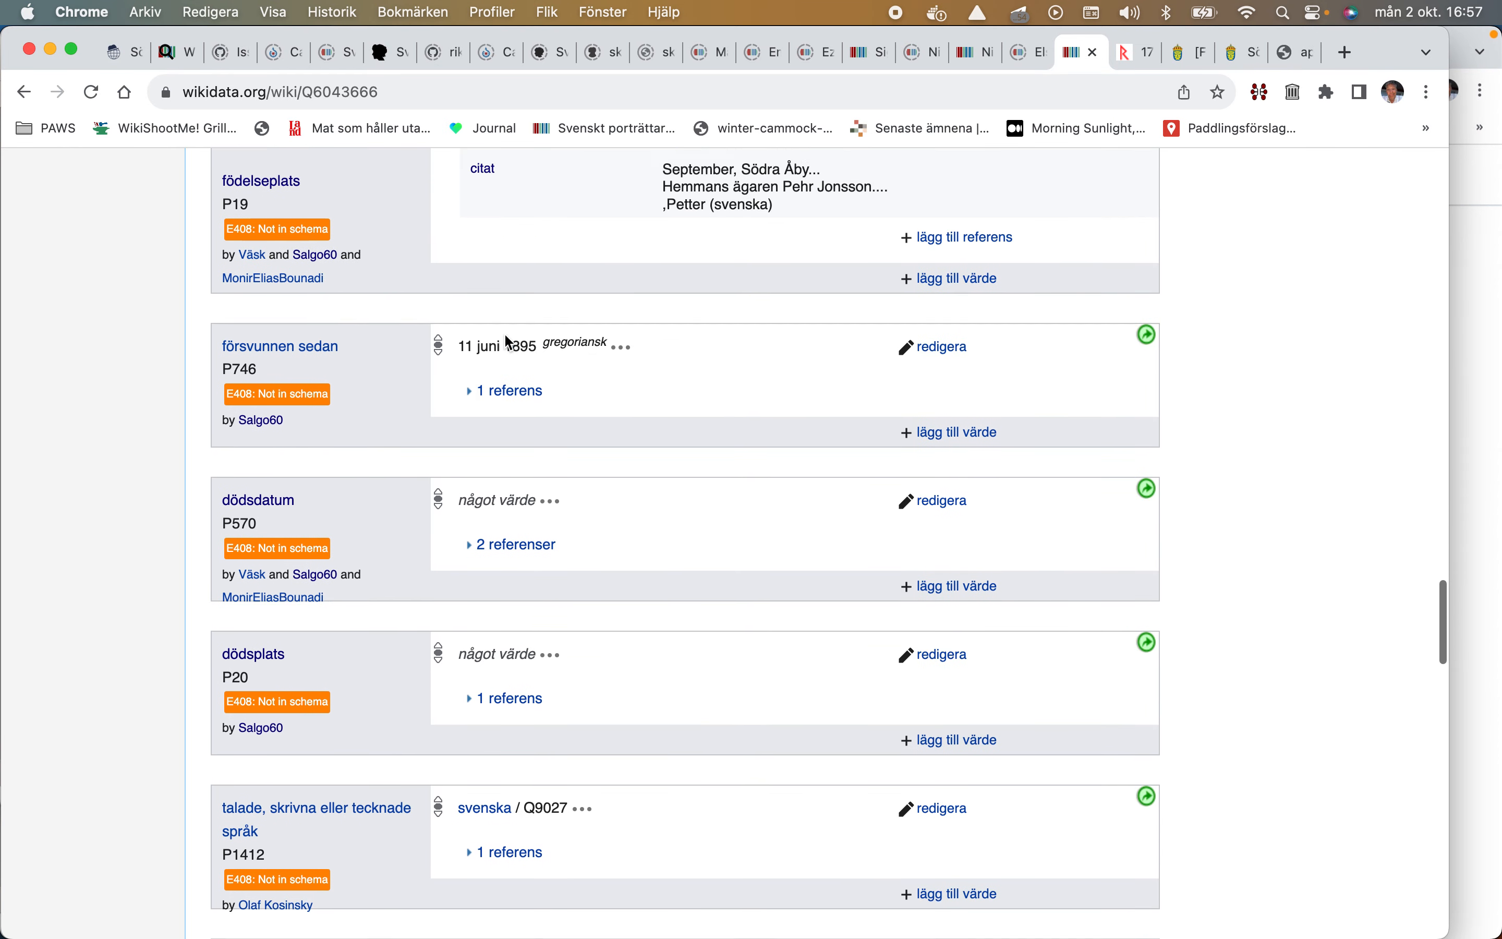
Step: Expand and examine the references of the försvunnen sedan and dödsdatum statements to see which source properties they use
left_click(477, 449)
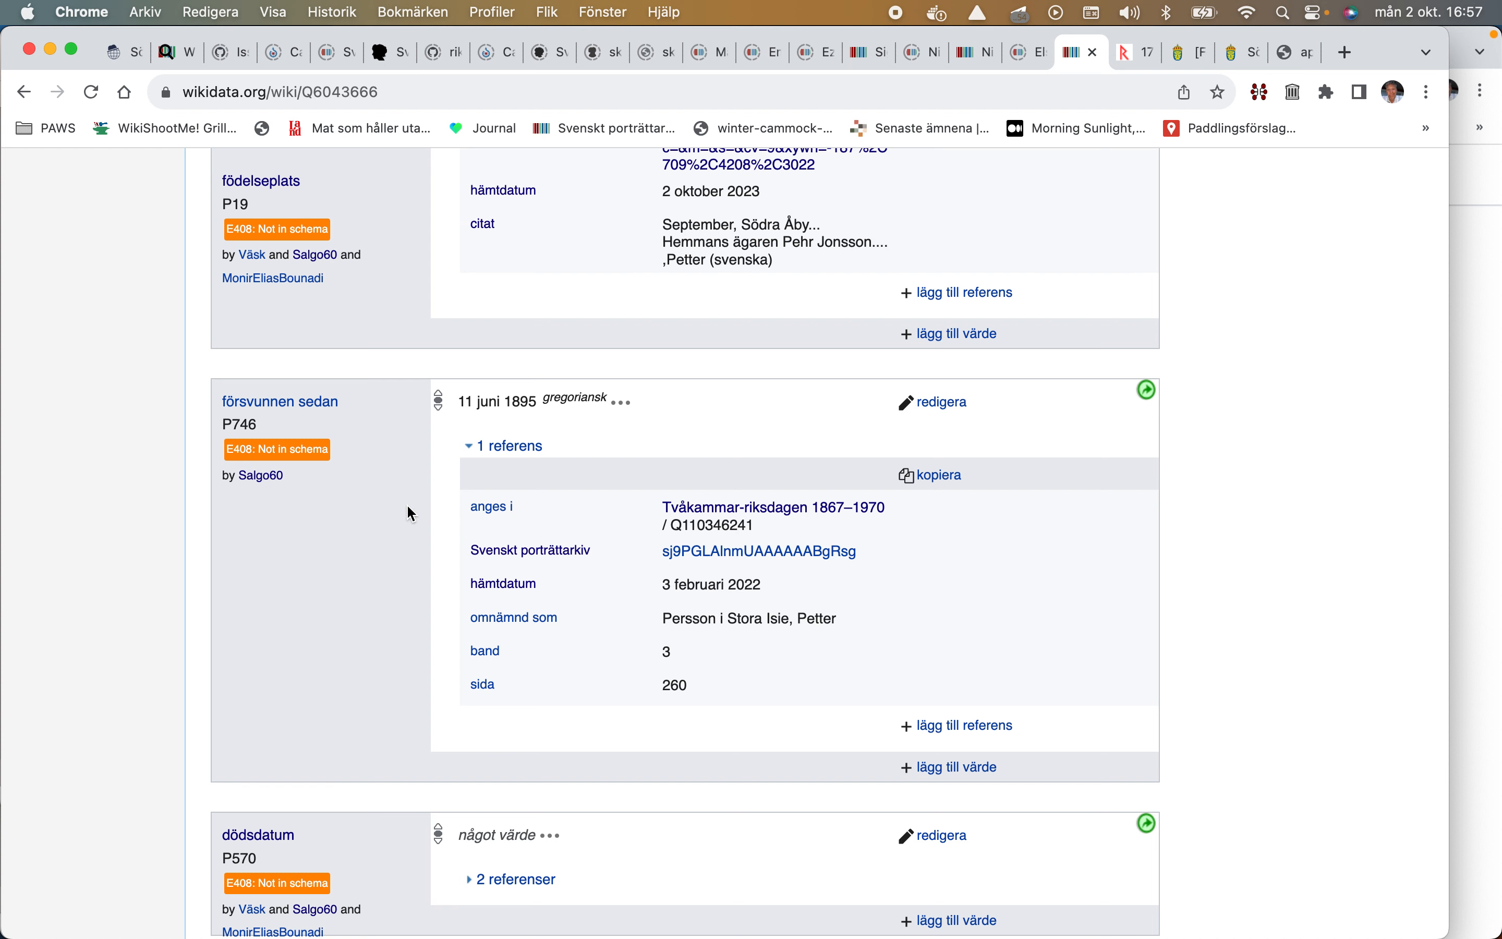
scroll(409, 512, "down", 2)
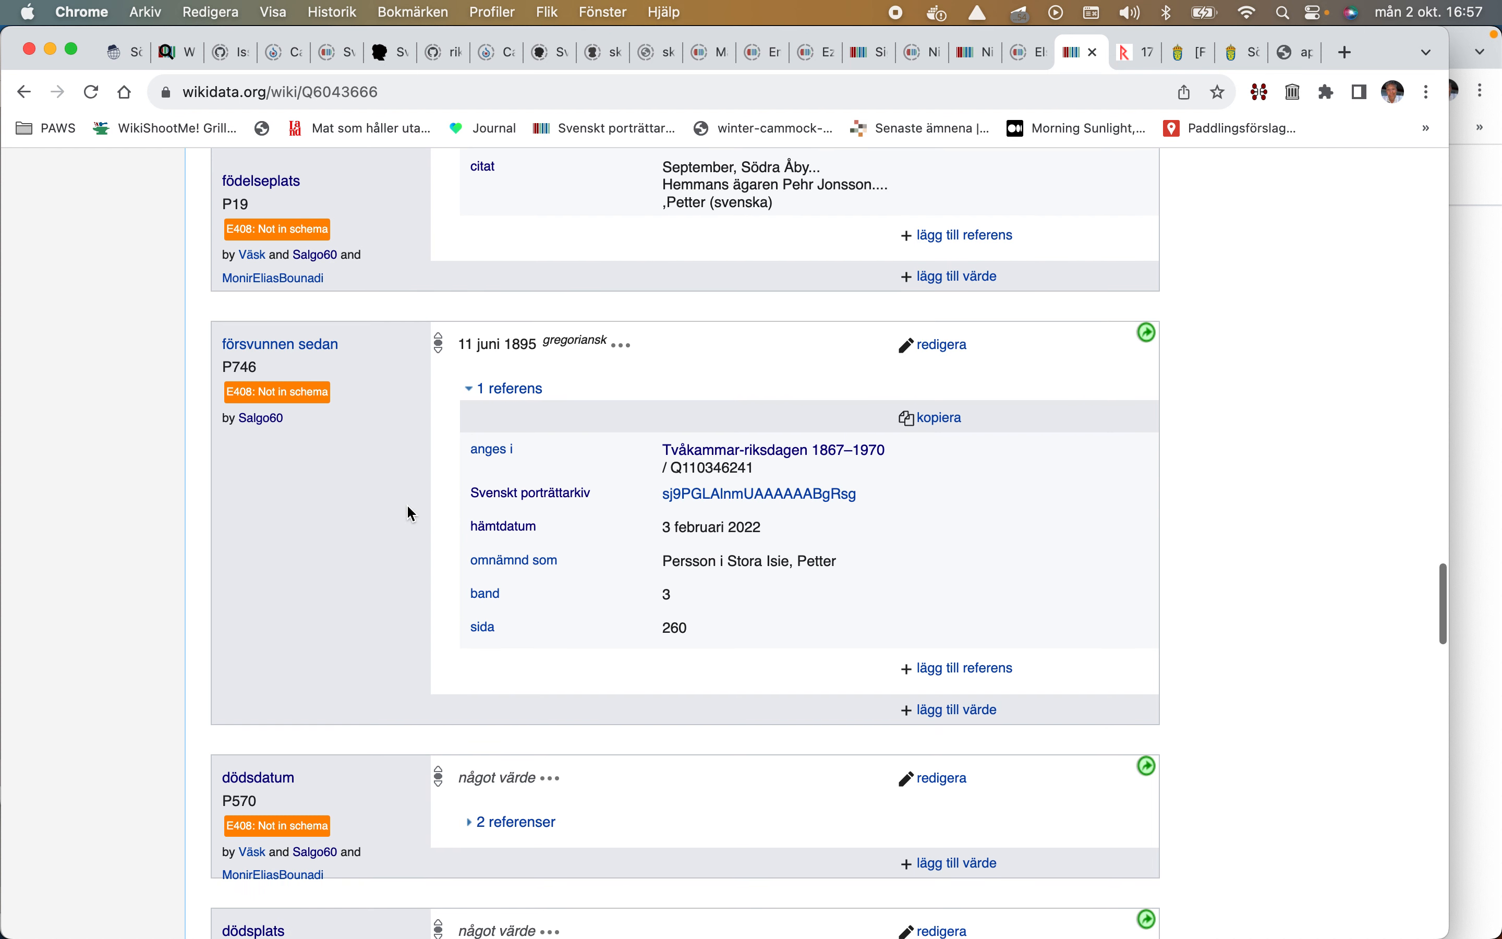
scroll(409, 508, "down", 10)
scroll(435, 511, "down", 1)
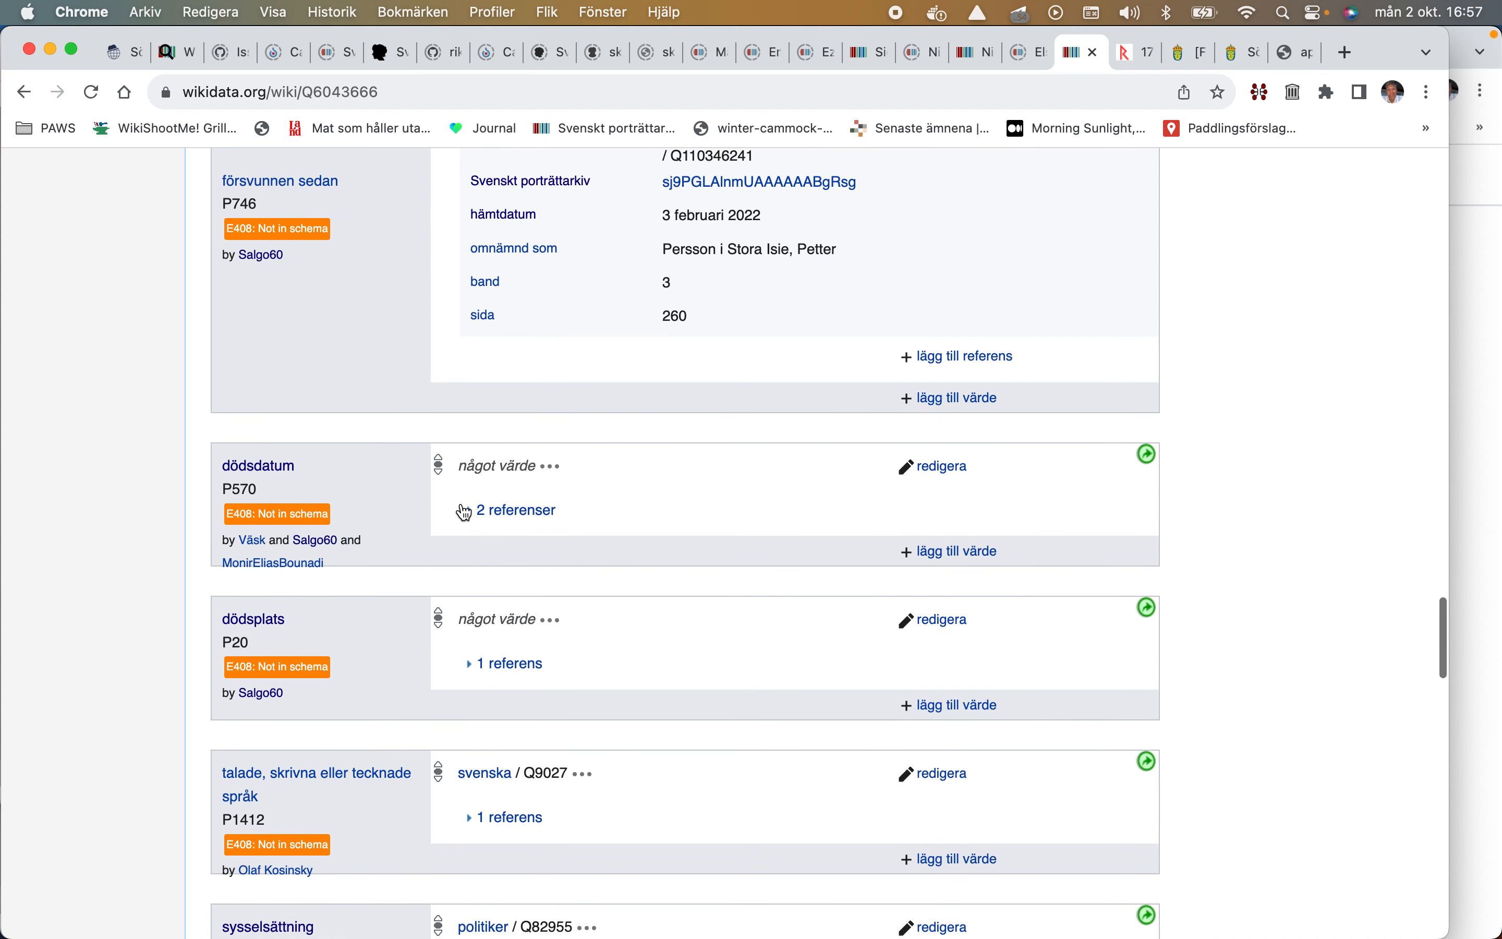
left_click(465, 511)
scroll(468, 514, "down", 7)
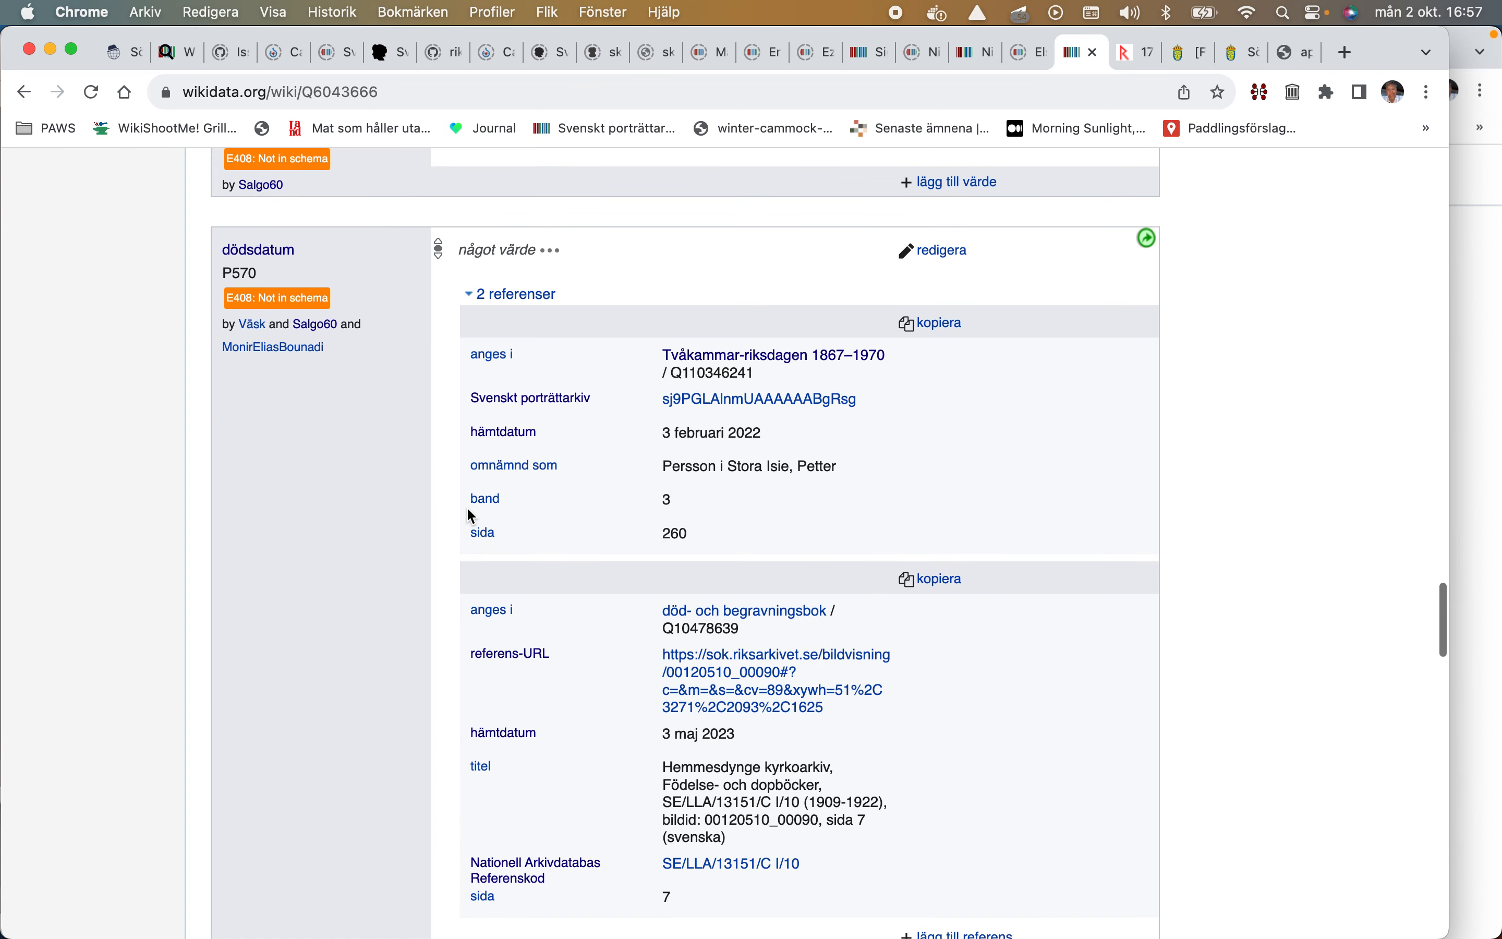
scroll(471, 516, "down", 3)
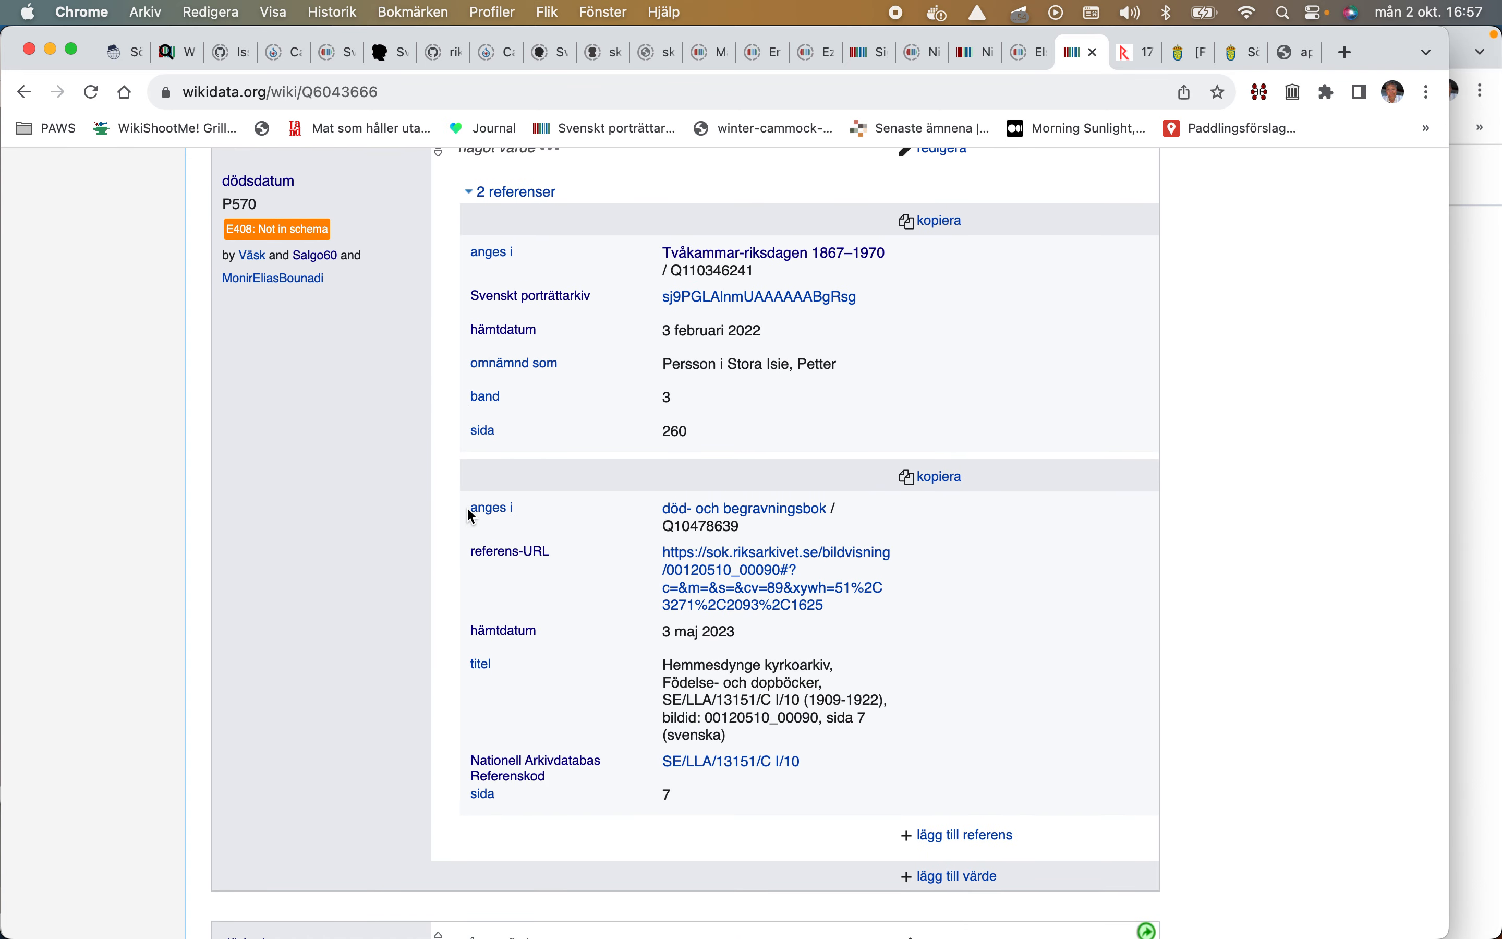
scroll(469, 513, "down", 5)
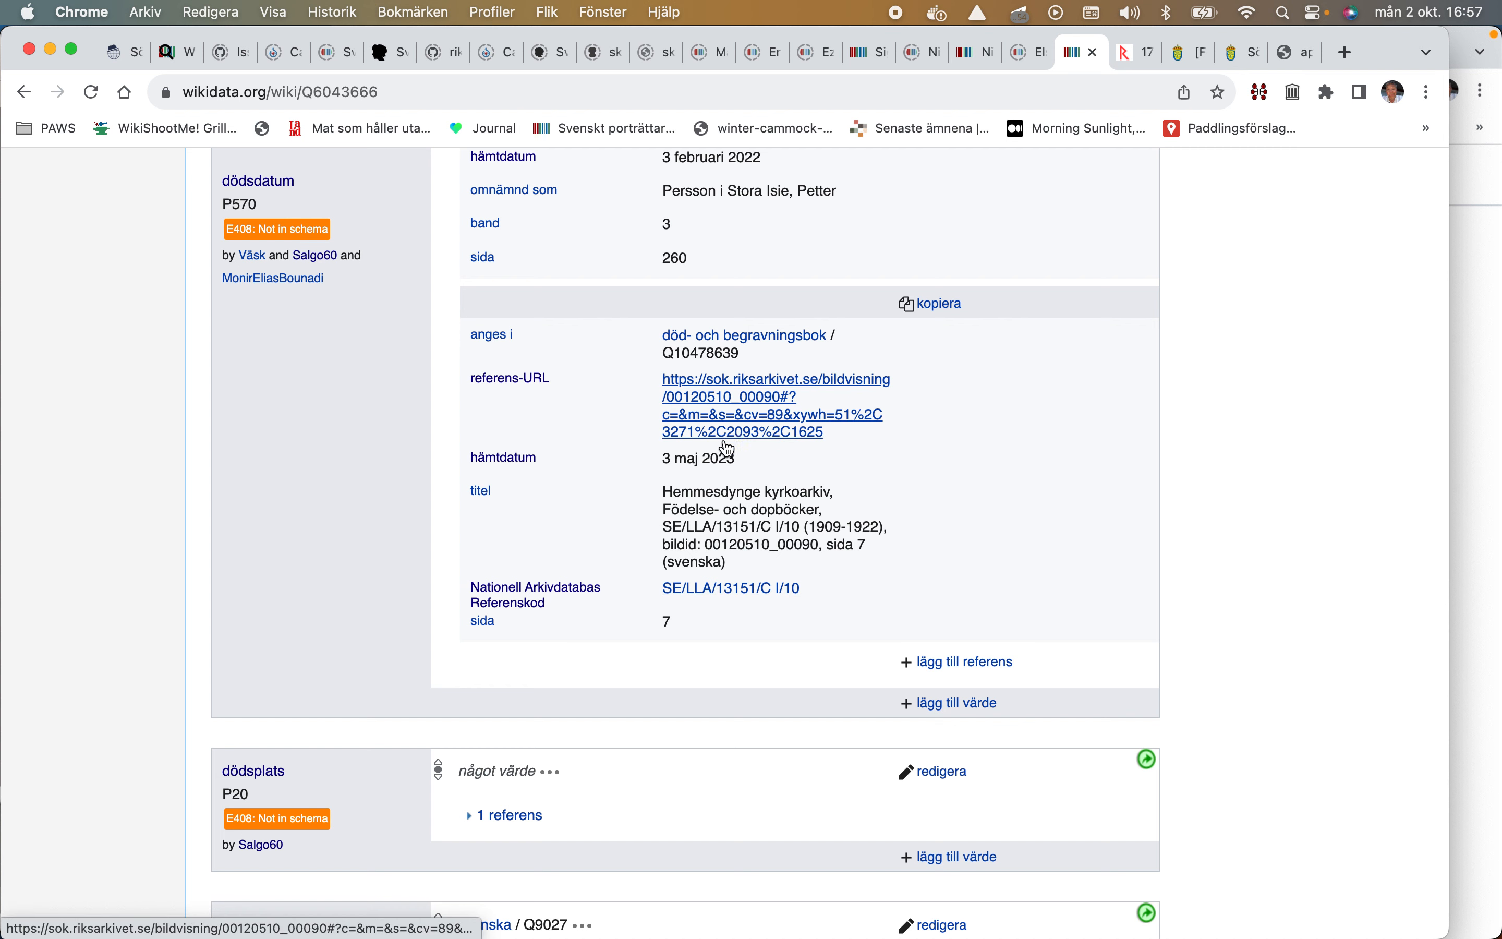
scroll(705, 579, "up", 14)
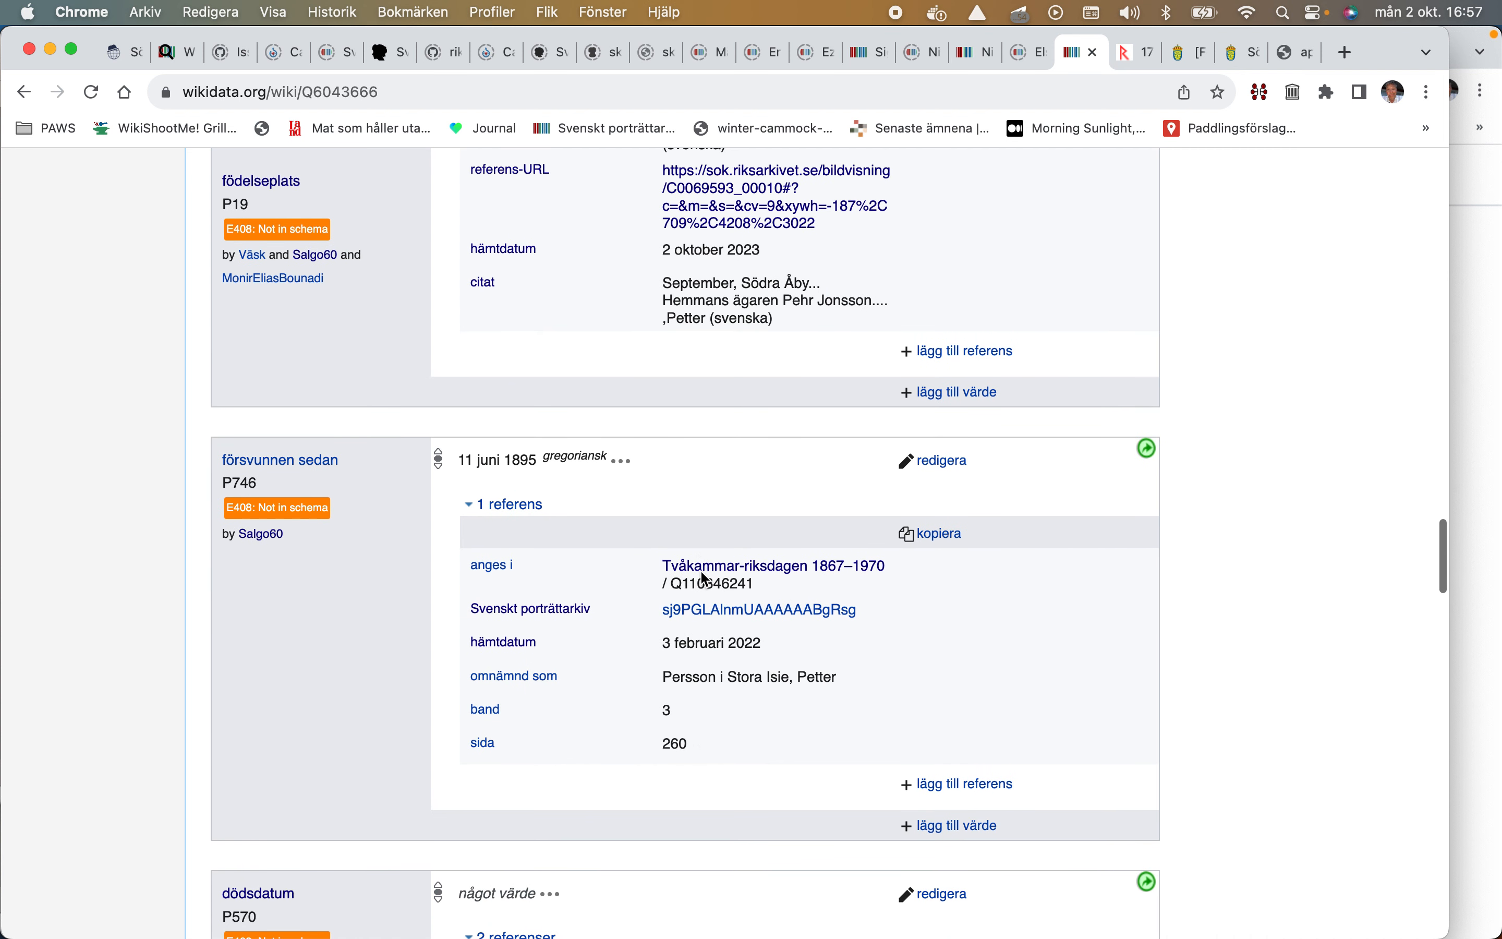
scroll(704, 579, "up", 11)
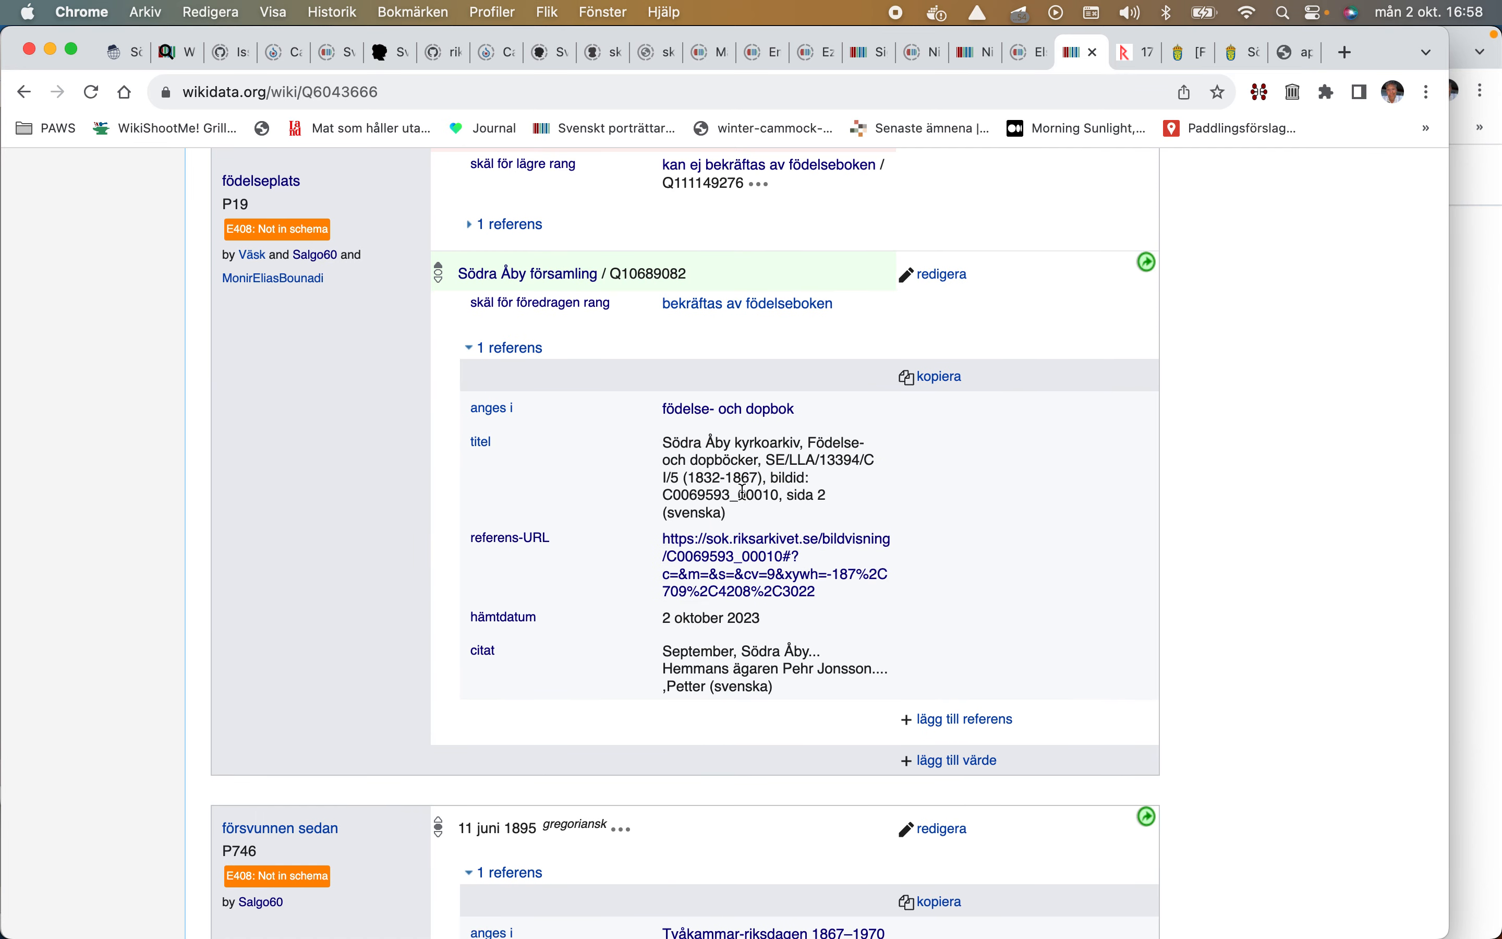
Step: Copy the reference code SE/LLA/13394/C I/5 from the title of the Södra Åby församling reference
left_click_drag(771, 460, 885, 460)
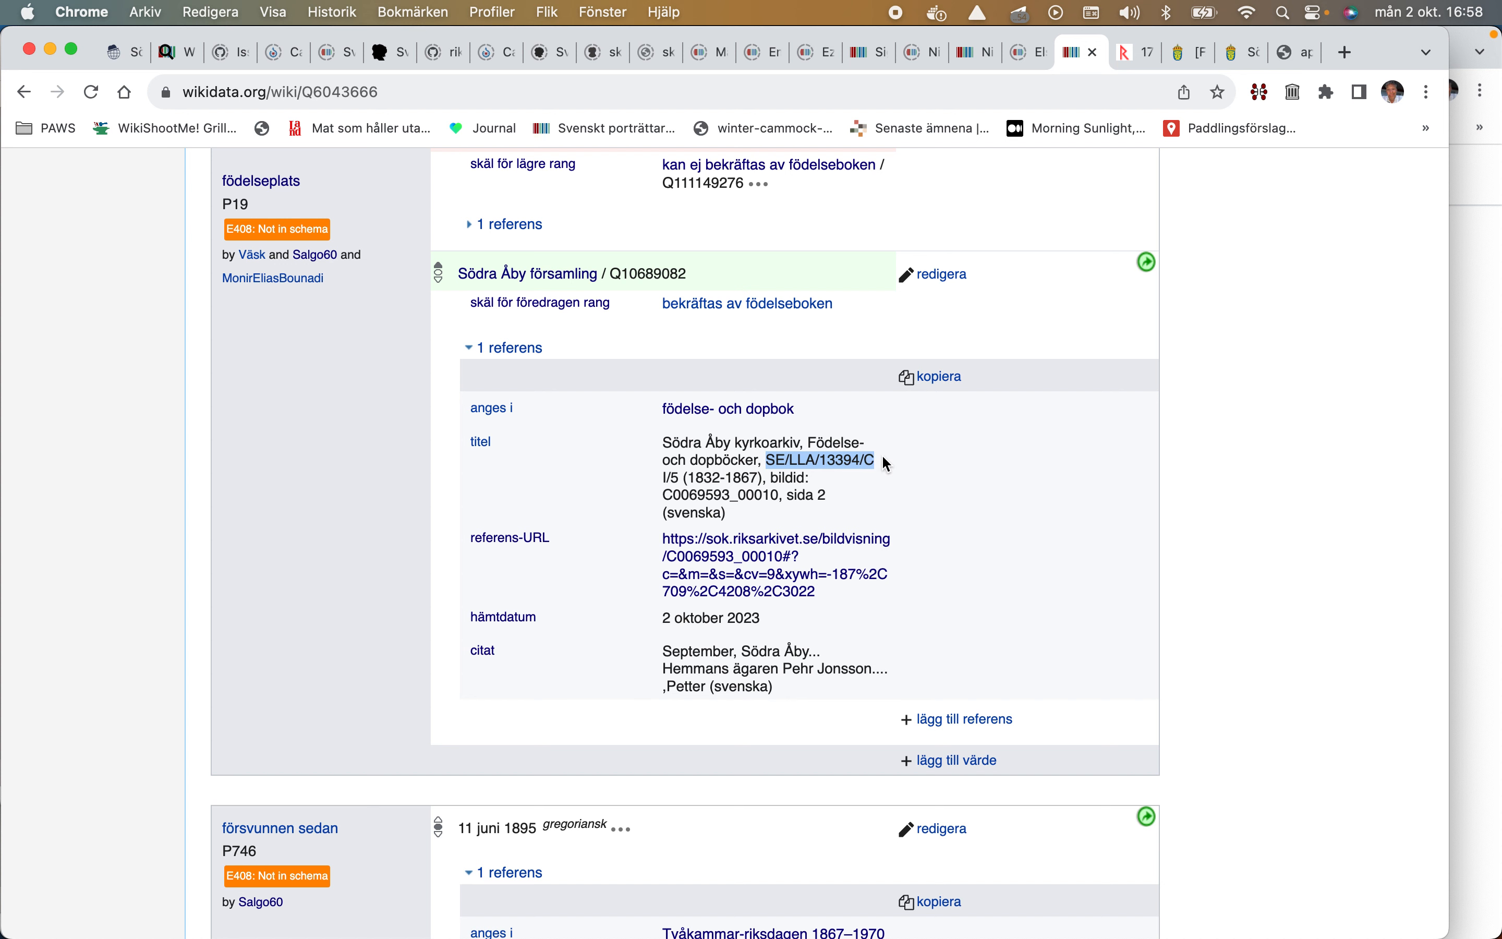
left_click(679, 476, "shift")
key("ctrl+c")
right_click(675, 472)
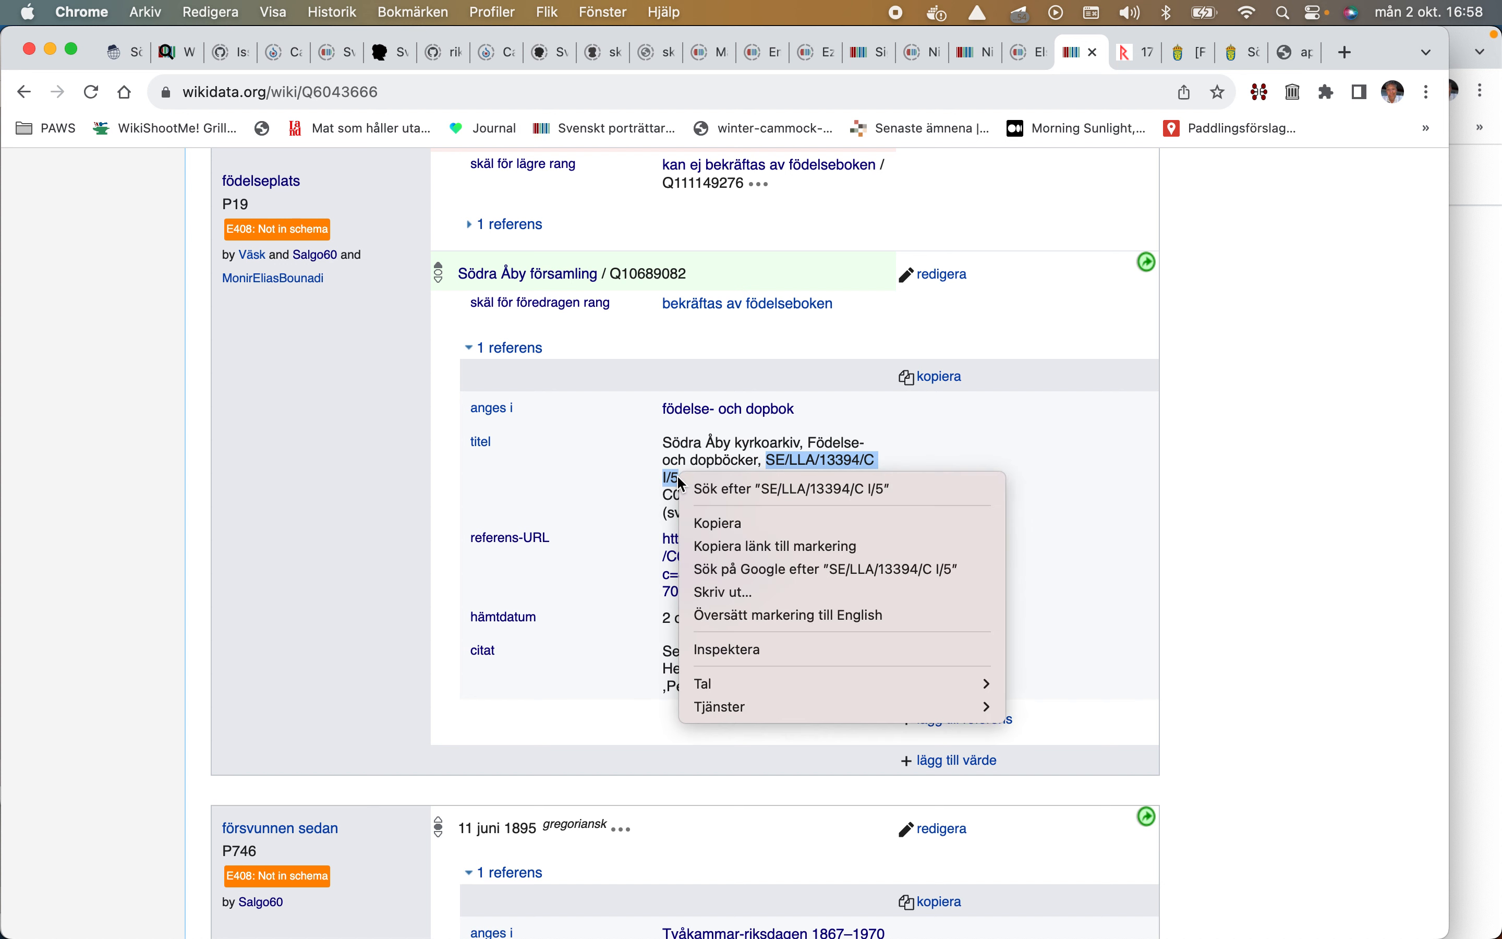
left_click(714, 522)
Step: Edit the Södra Åby församling statement and add the Nationell Arkivdatabas Referenskod (NAD) property to its reference
left_click(943, 276)
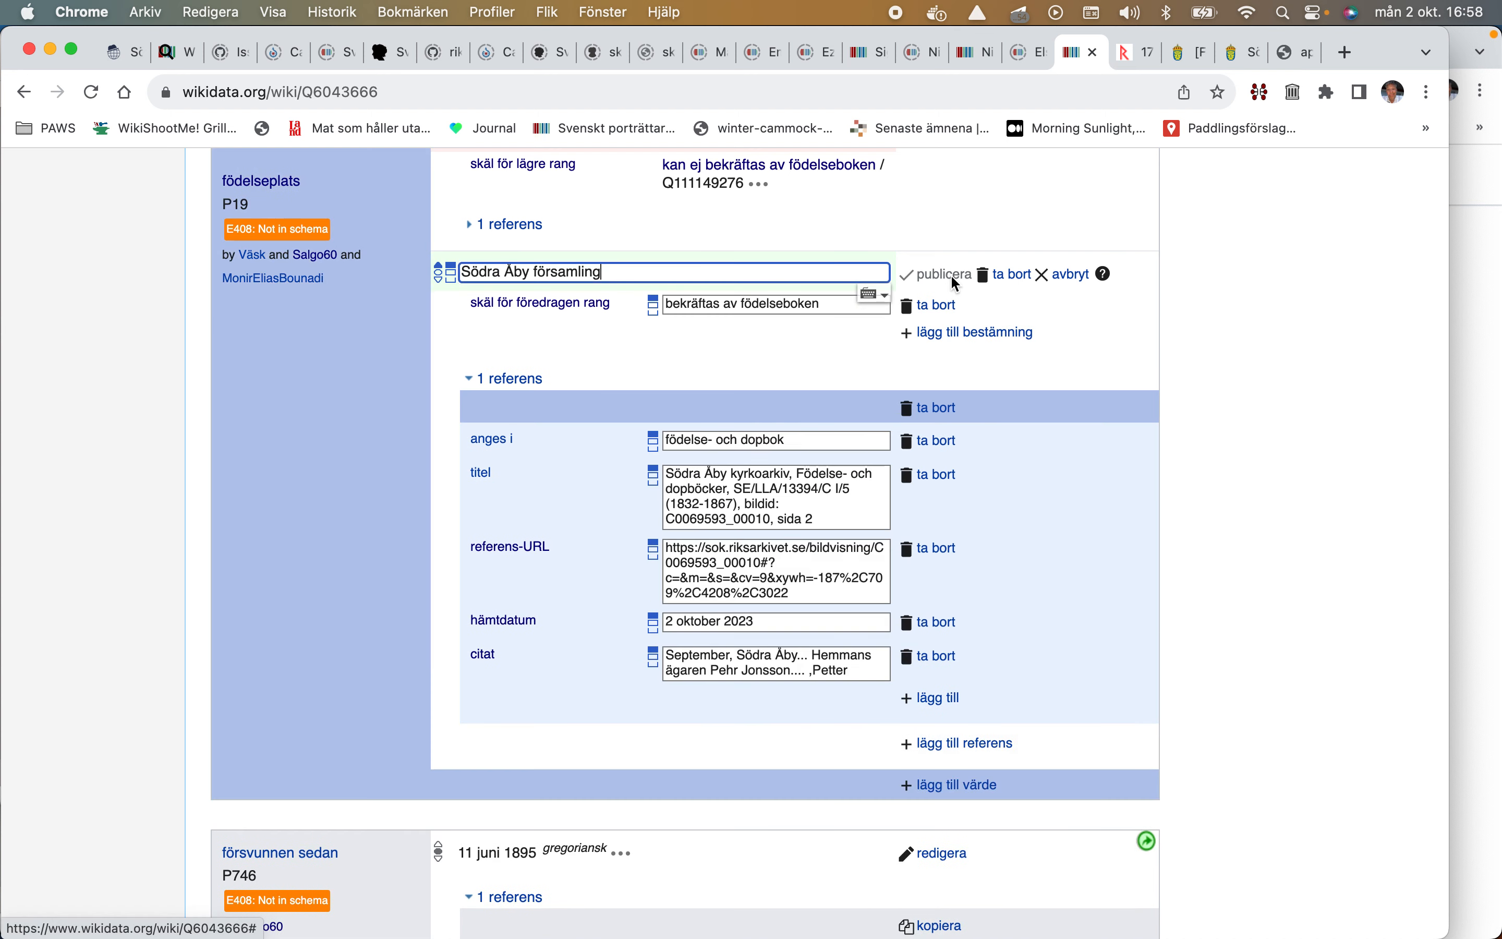
scroll(953, 286, "down", 5)
left_click(936, 446)
type("NAD")
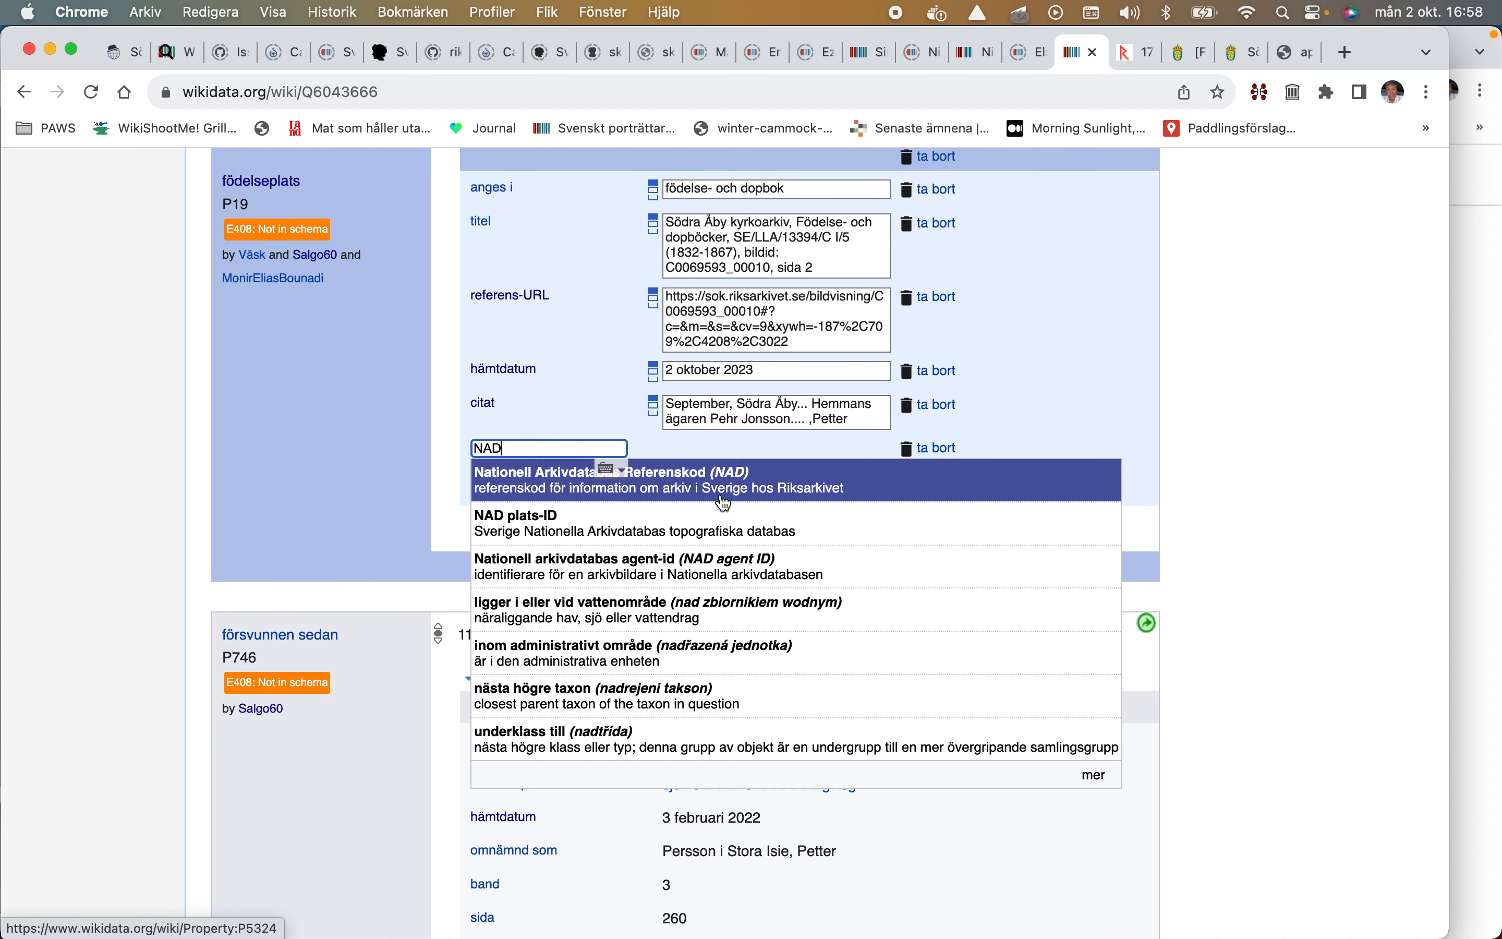
left_click(714, 478)
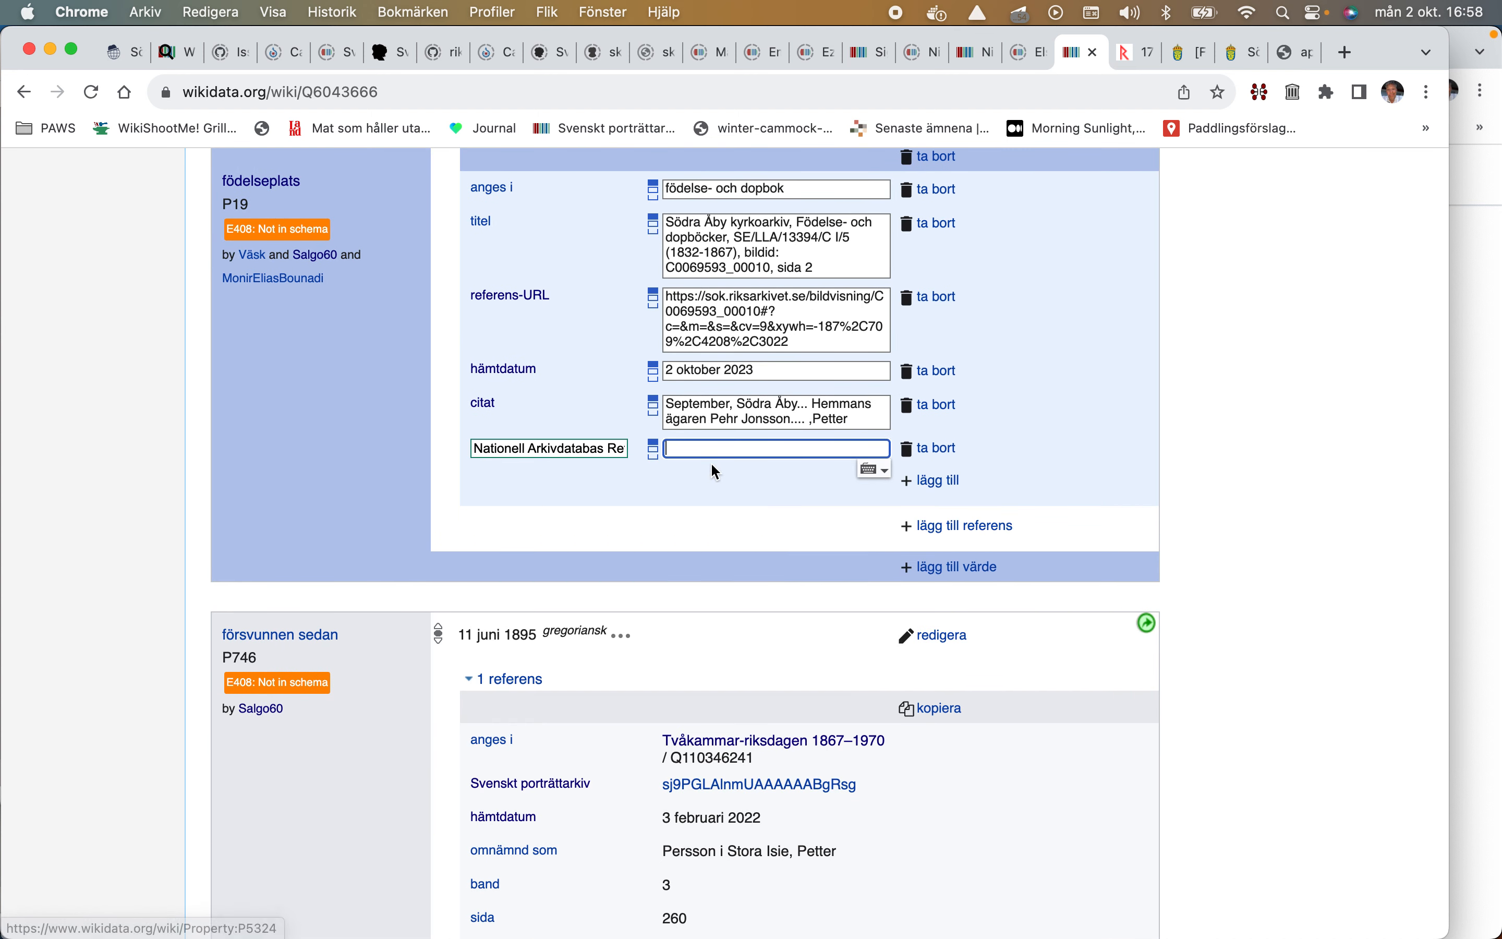
Step: Paste SE/LLA/13394/C I/5 as the Nationell Arkivdatabas Referenskod value and publish the statement
right_click(712, 445)
left_click(751, 587)
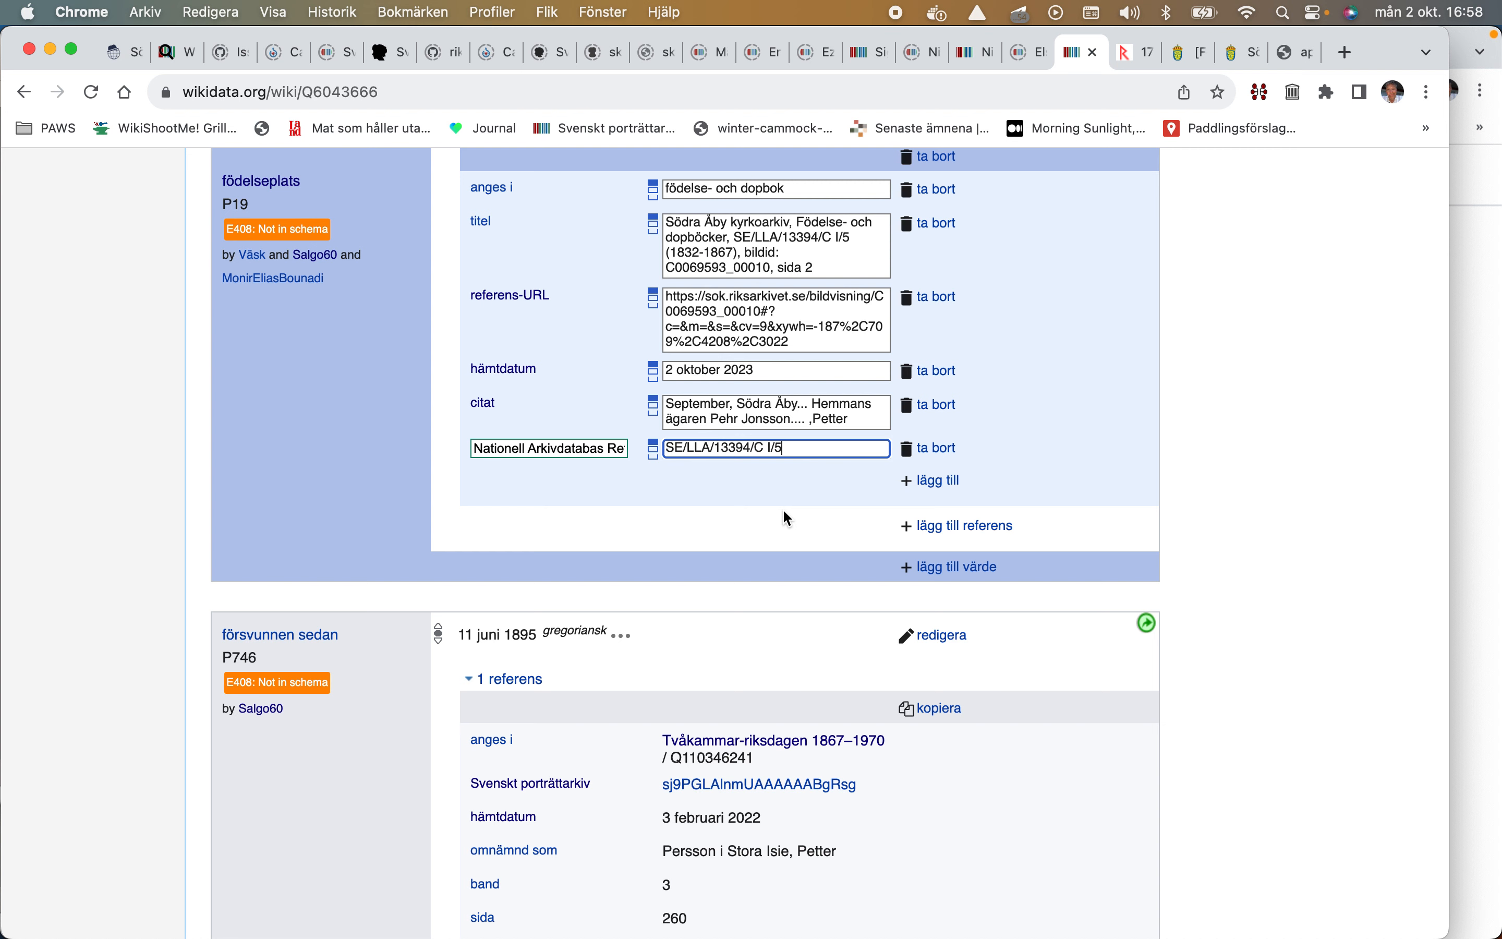
scroll(784, 513, "up", 5)
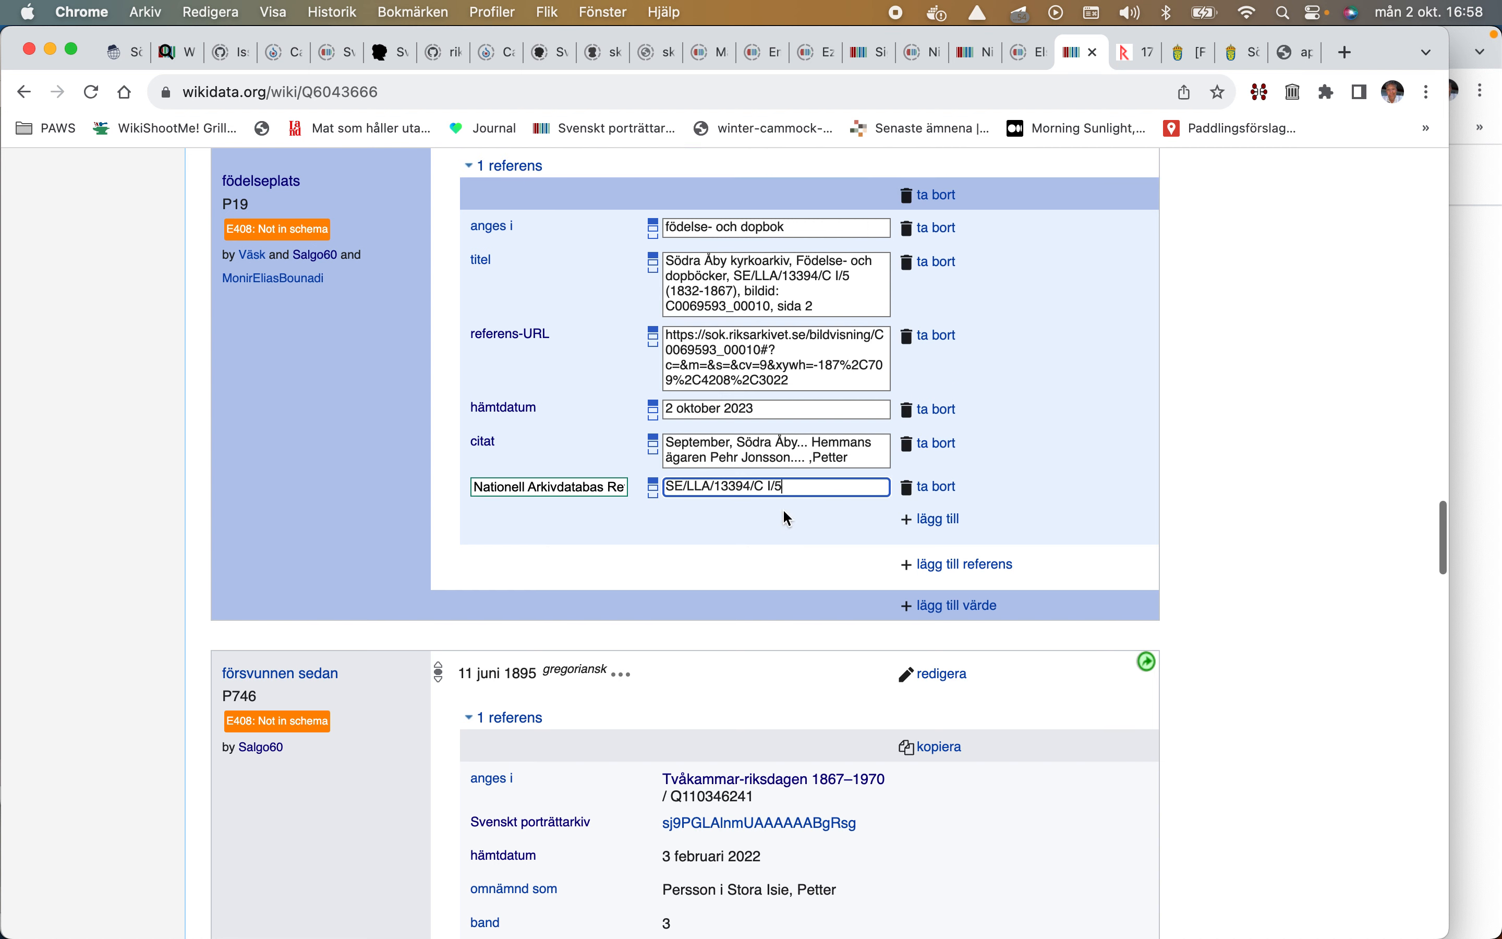
left_click(943, 332)
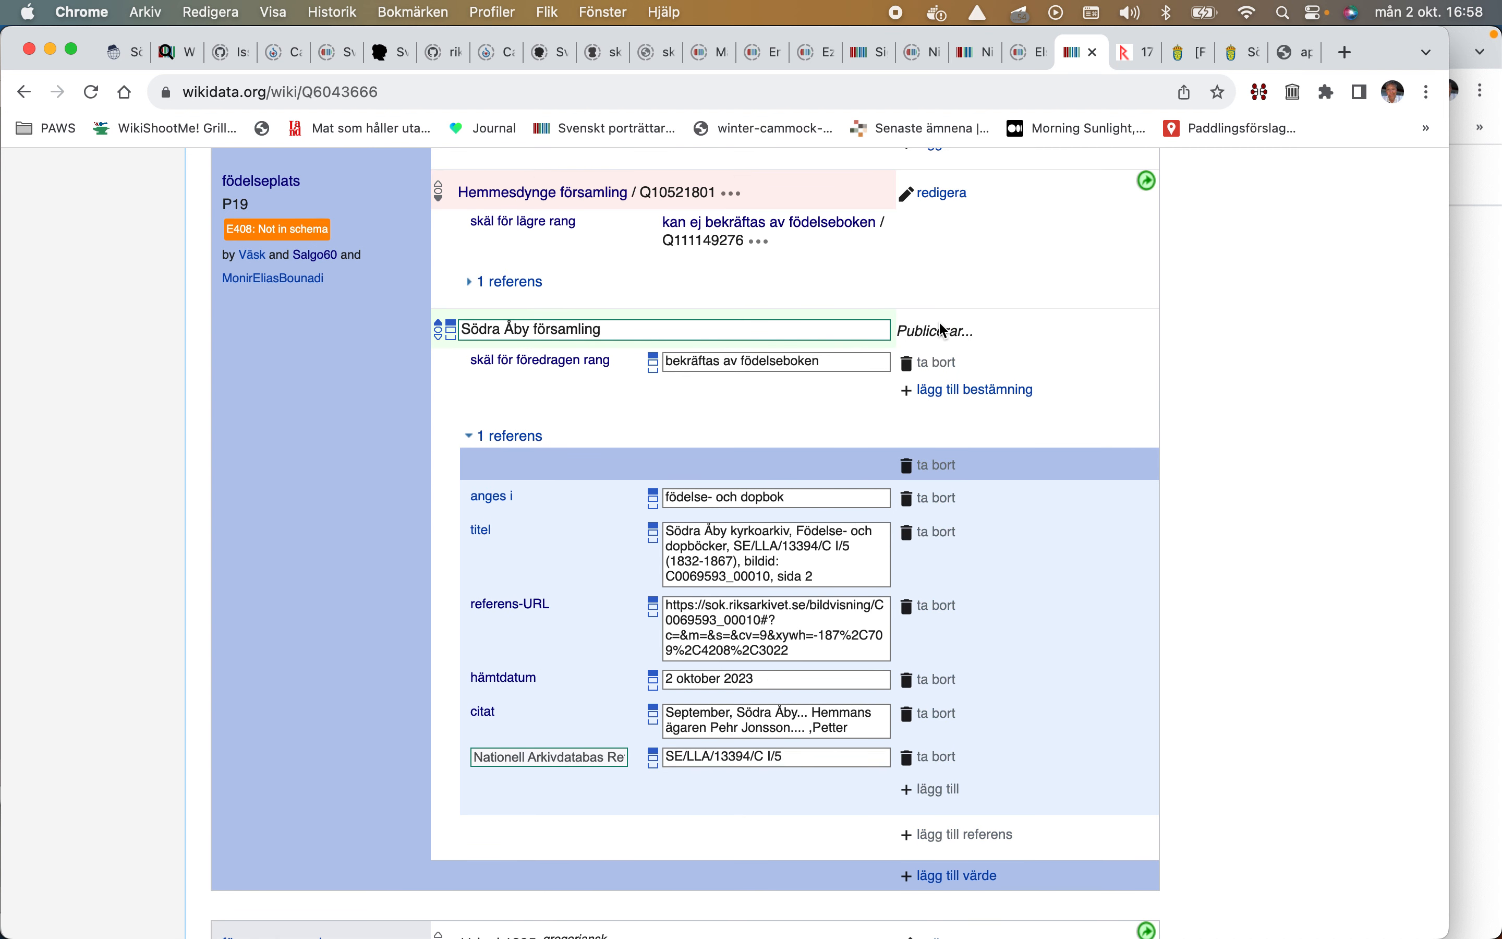
Step: Test the published NAD reference code link SE/LLA/13394/C I/5 in Riksarkivet and return to the Wikidata item
scroll(940, 334, "down", 4)
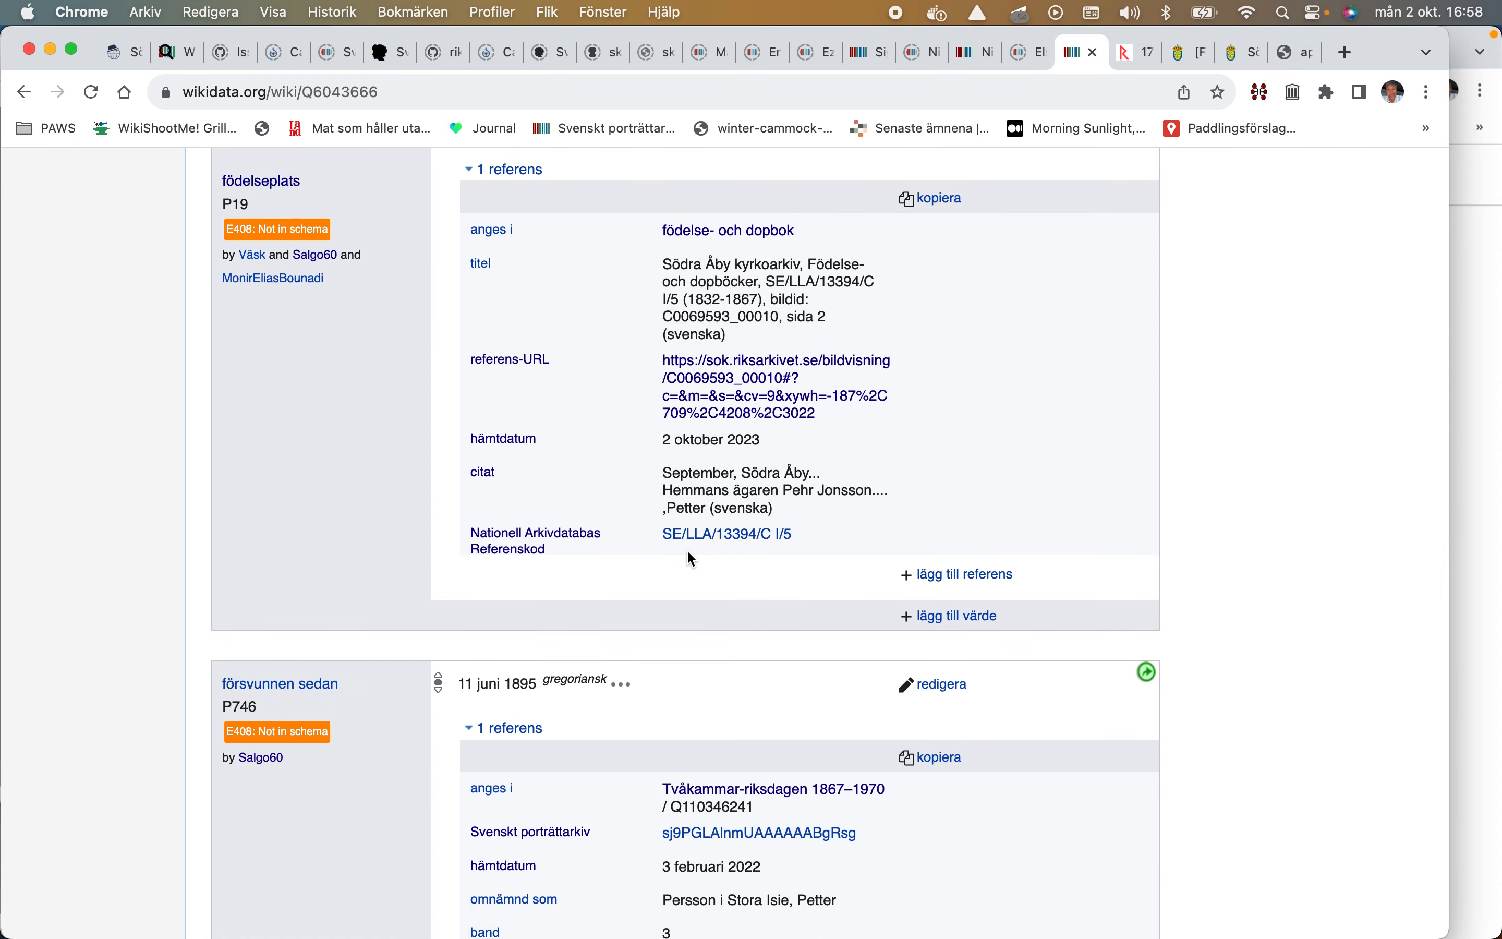
left_click(712, 537)
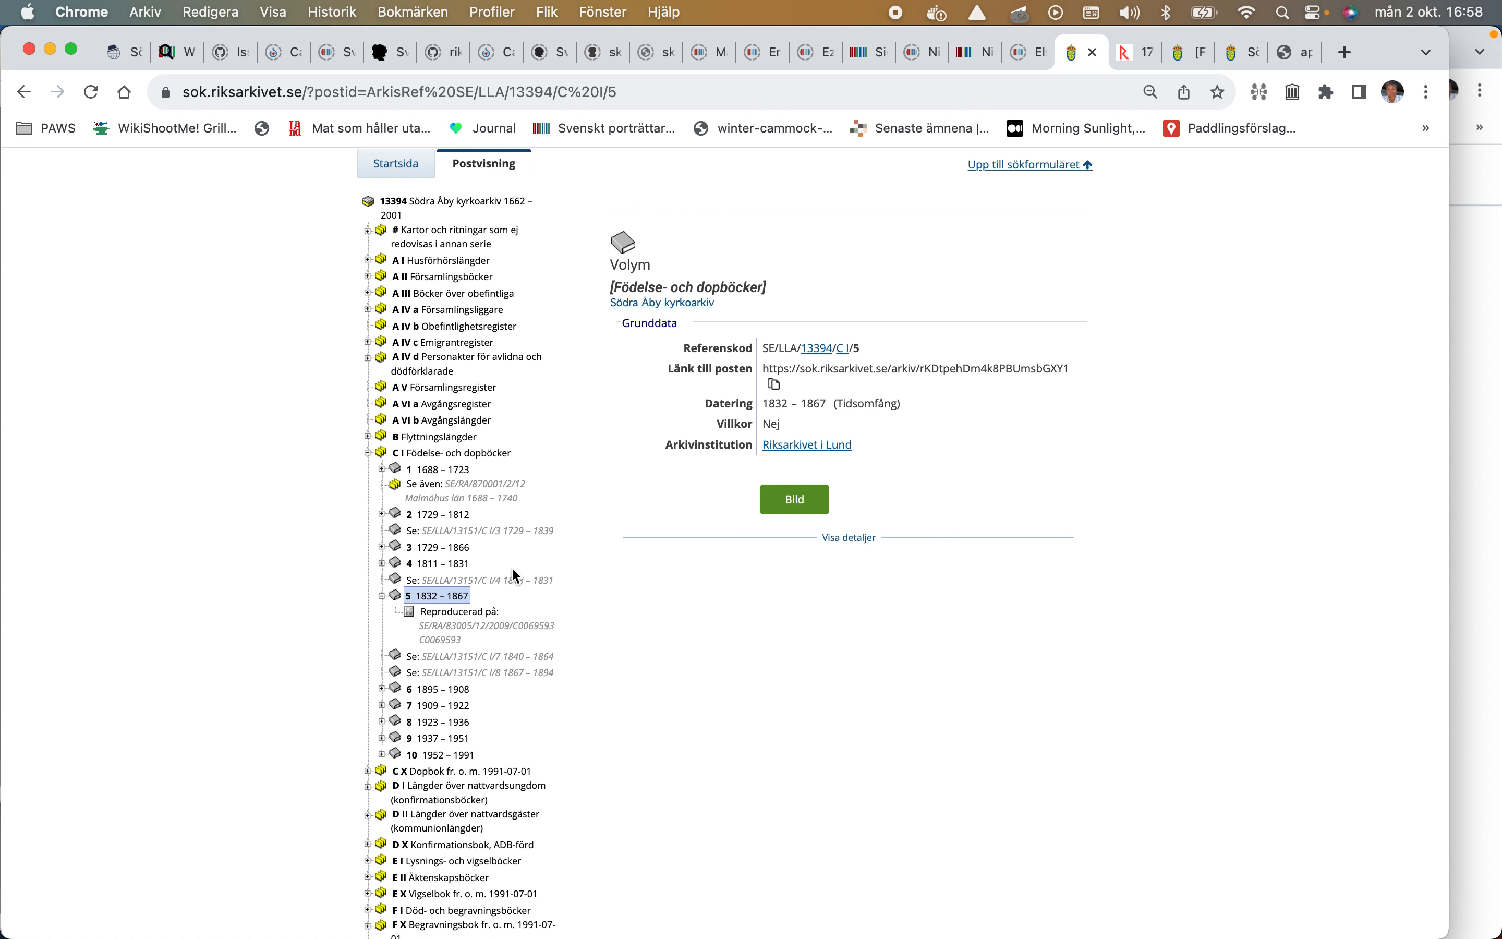
left_click(24, 91)
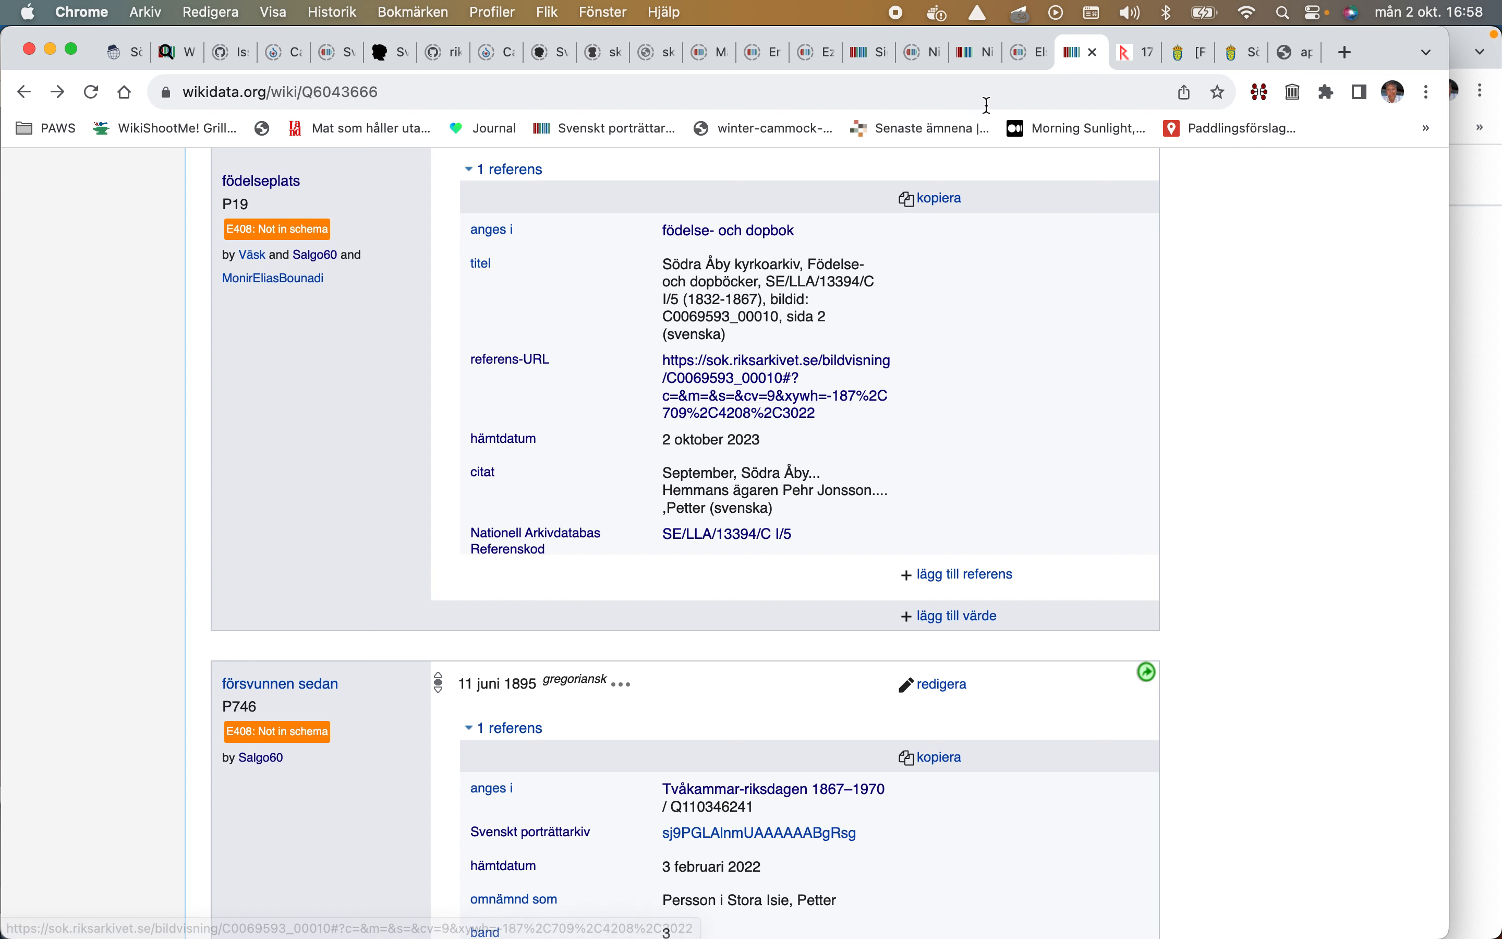
Step: Check the biography on the Runeberg page against the September 1832 entry in the Södra Åby birth book image
left_click(1133, 55)
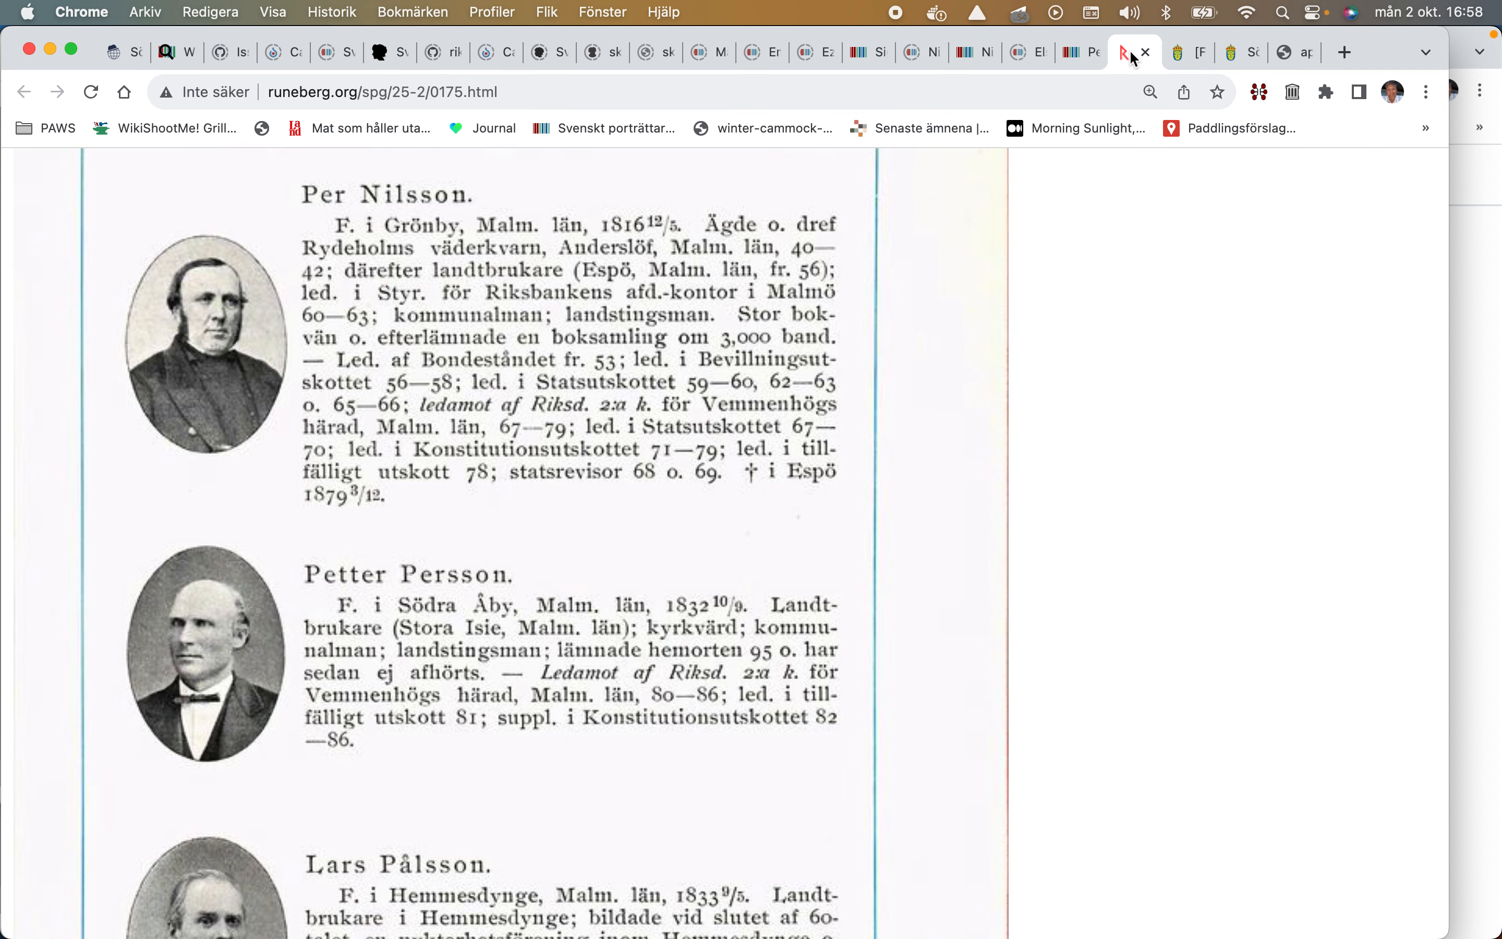
left_click(1232, 55)
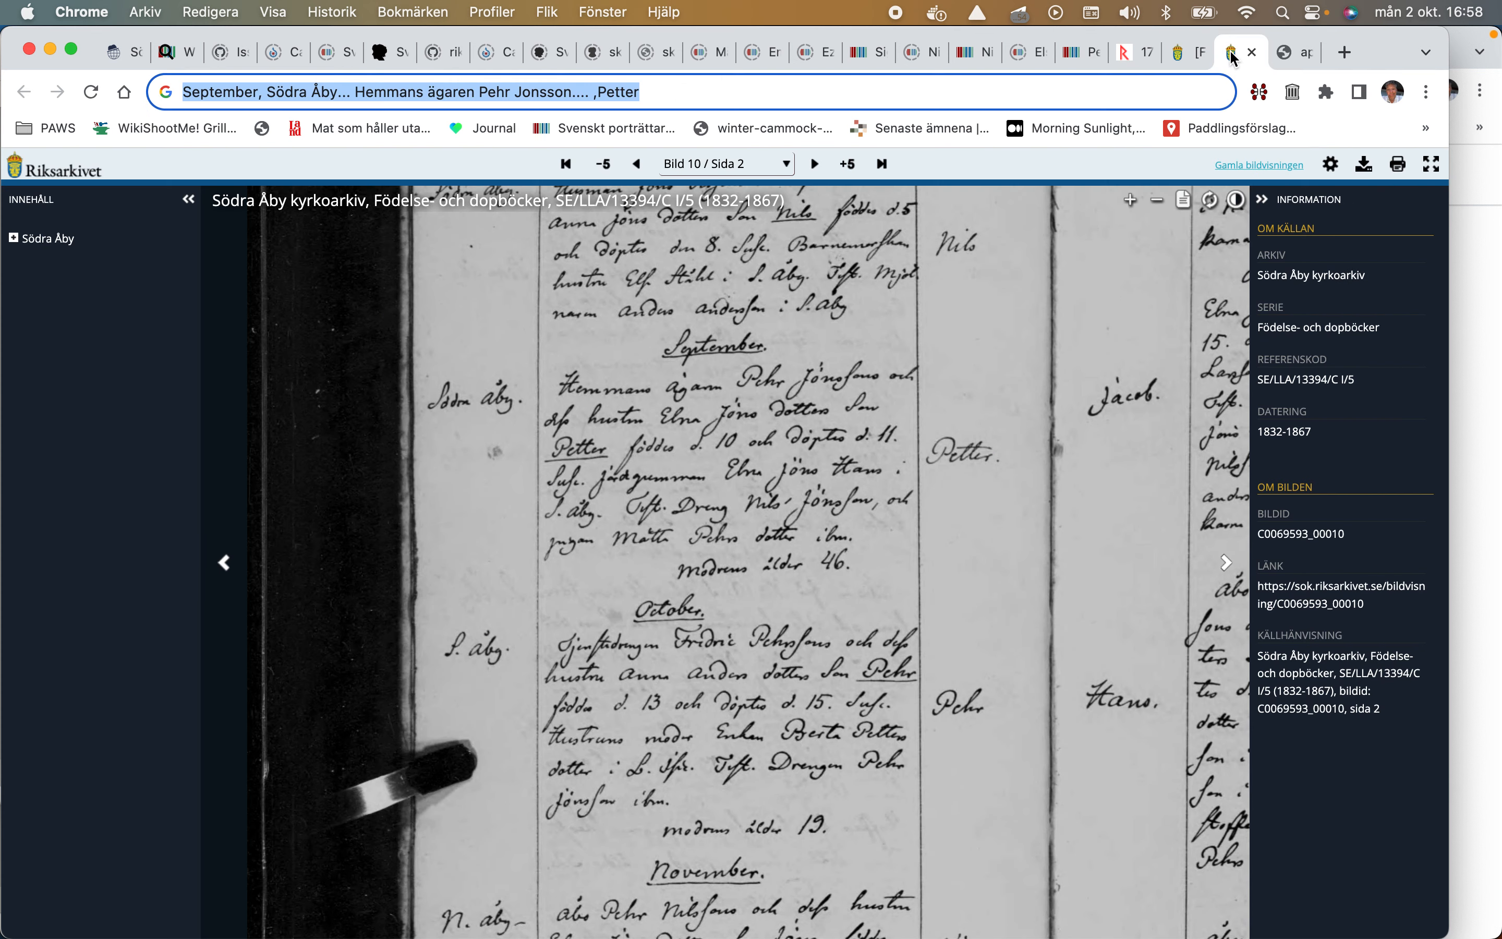
left_click_drag(921, 449, 906, 694)
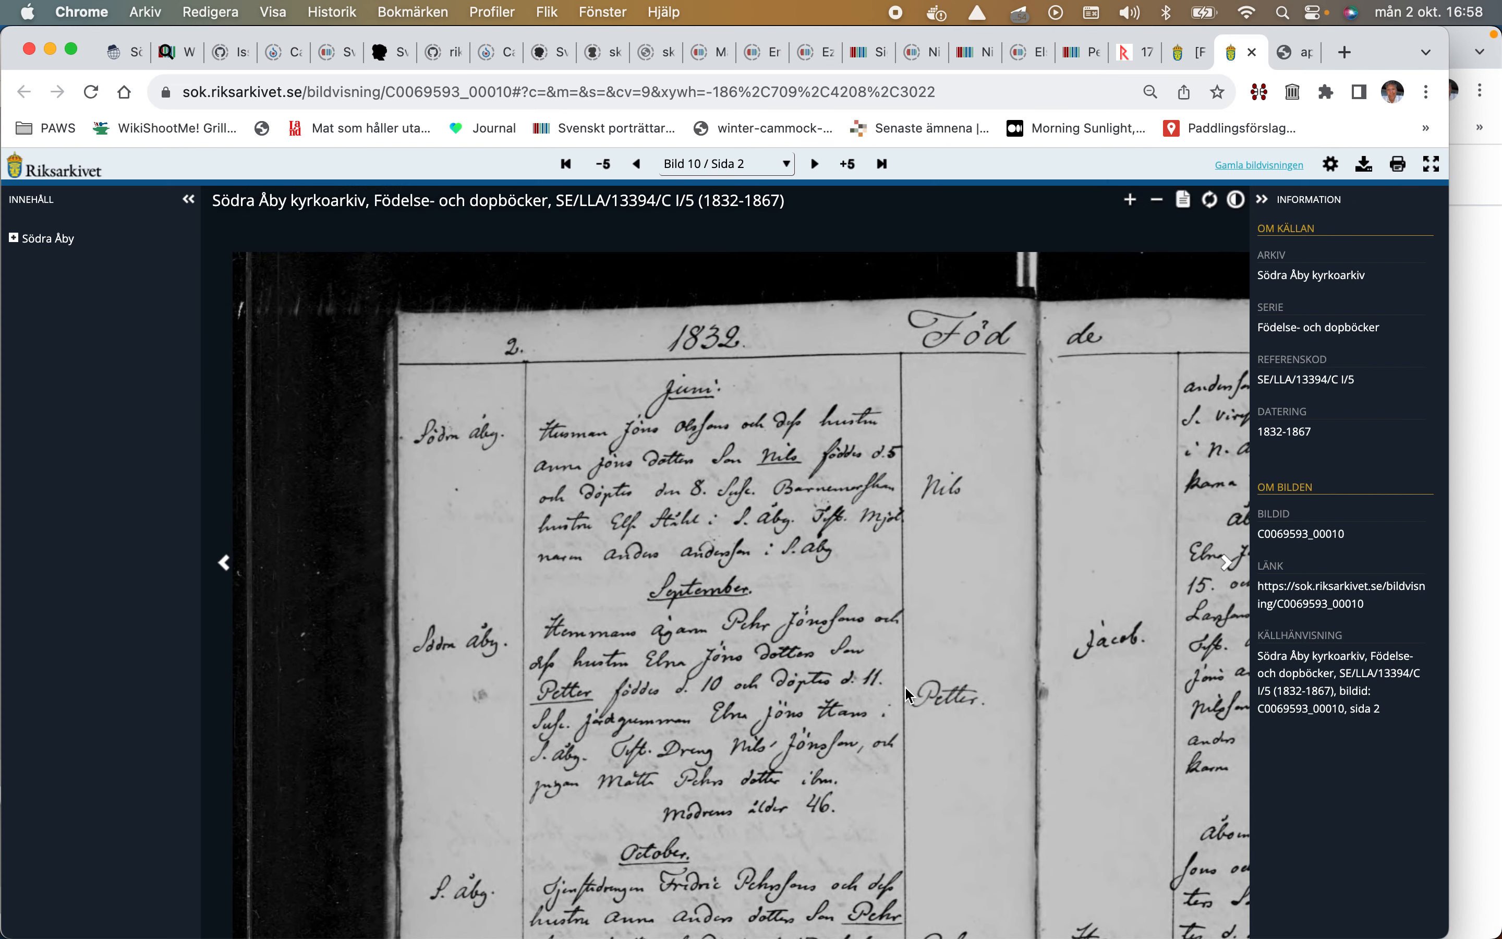
Step: Add the sida (page number) property with value 2 to the Södra Åby församling reference on Wikidata and publish the statement
left_click(1081, 55)
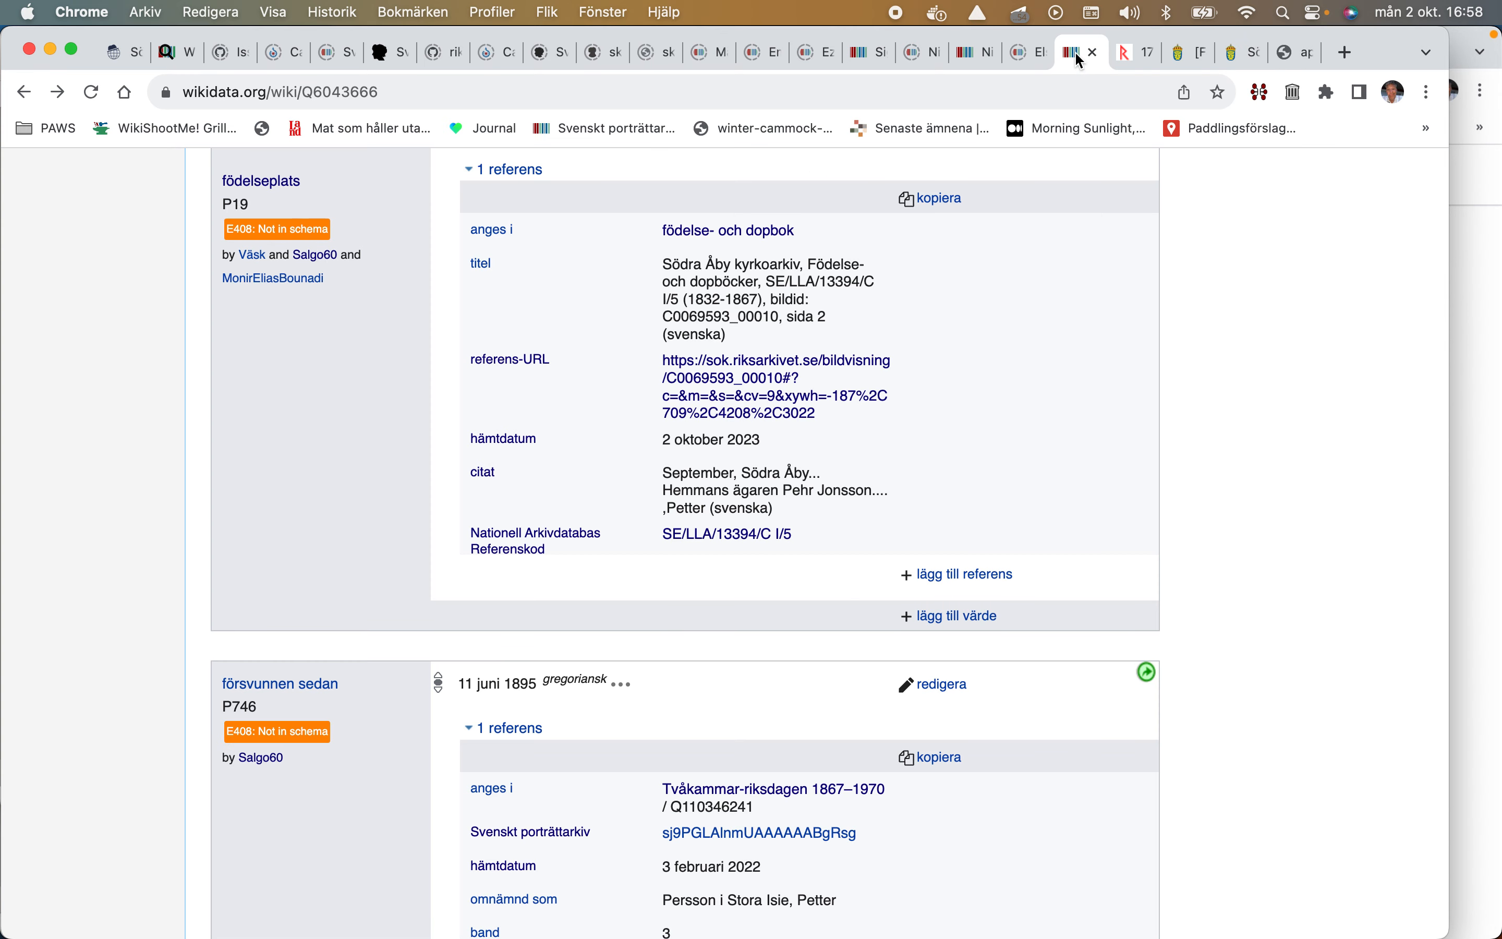
scroll(904, 289, "up", 5)
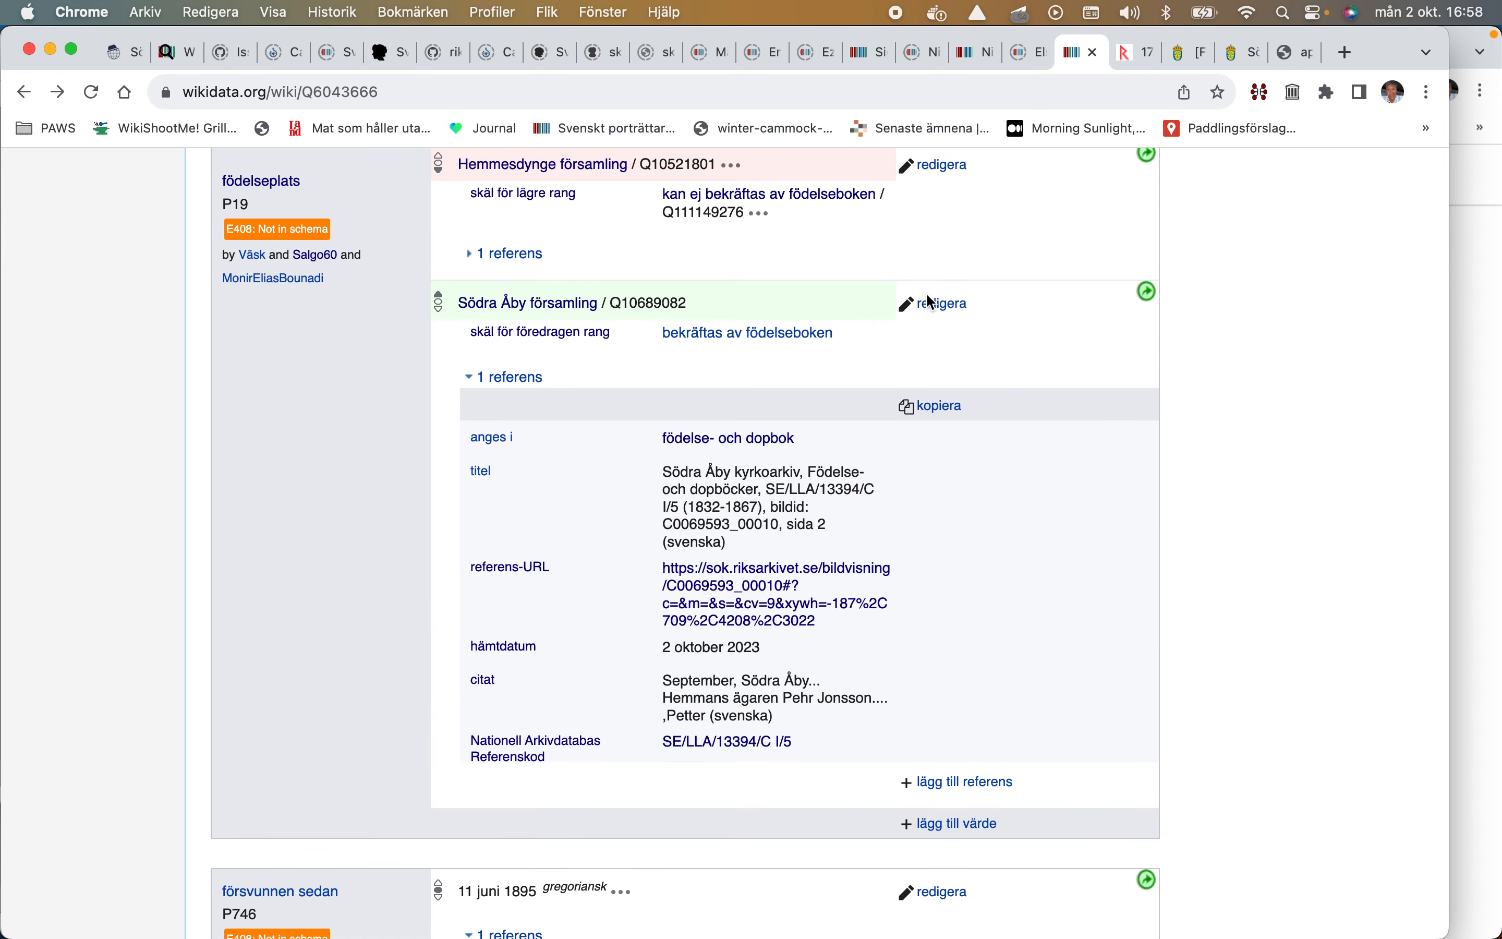
left_click(931, 302)
scroll(928, 307, "down", 10)
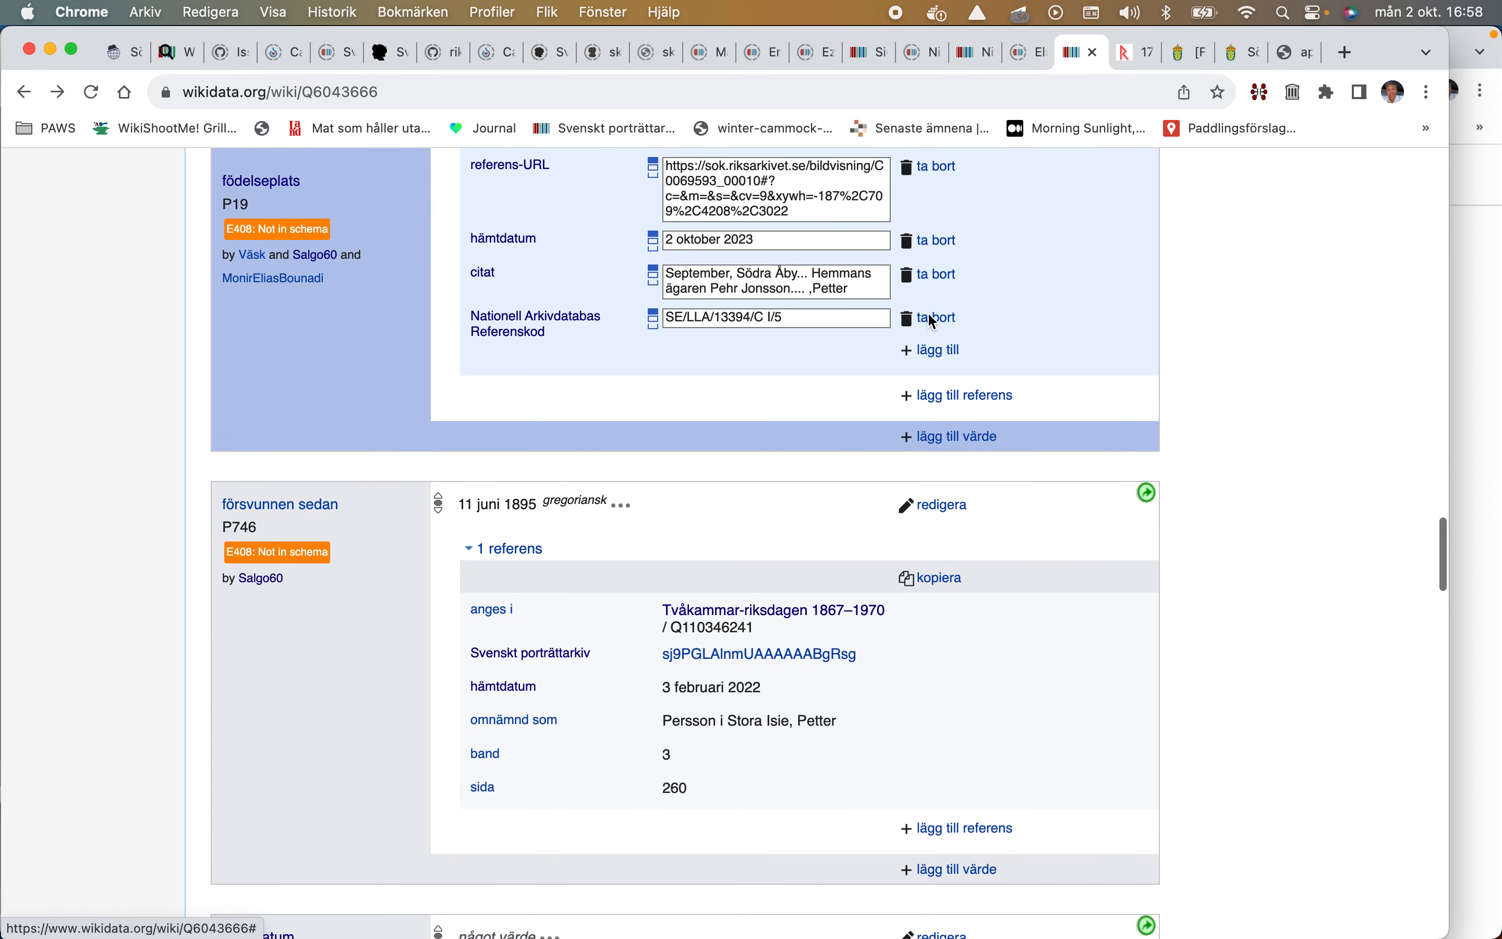
left_click(935, 355)
type("page n")
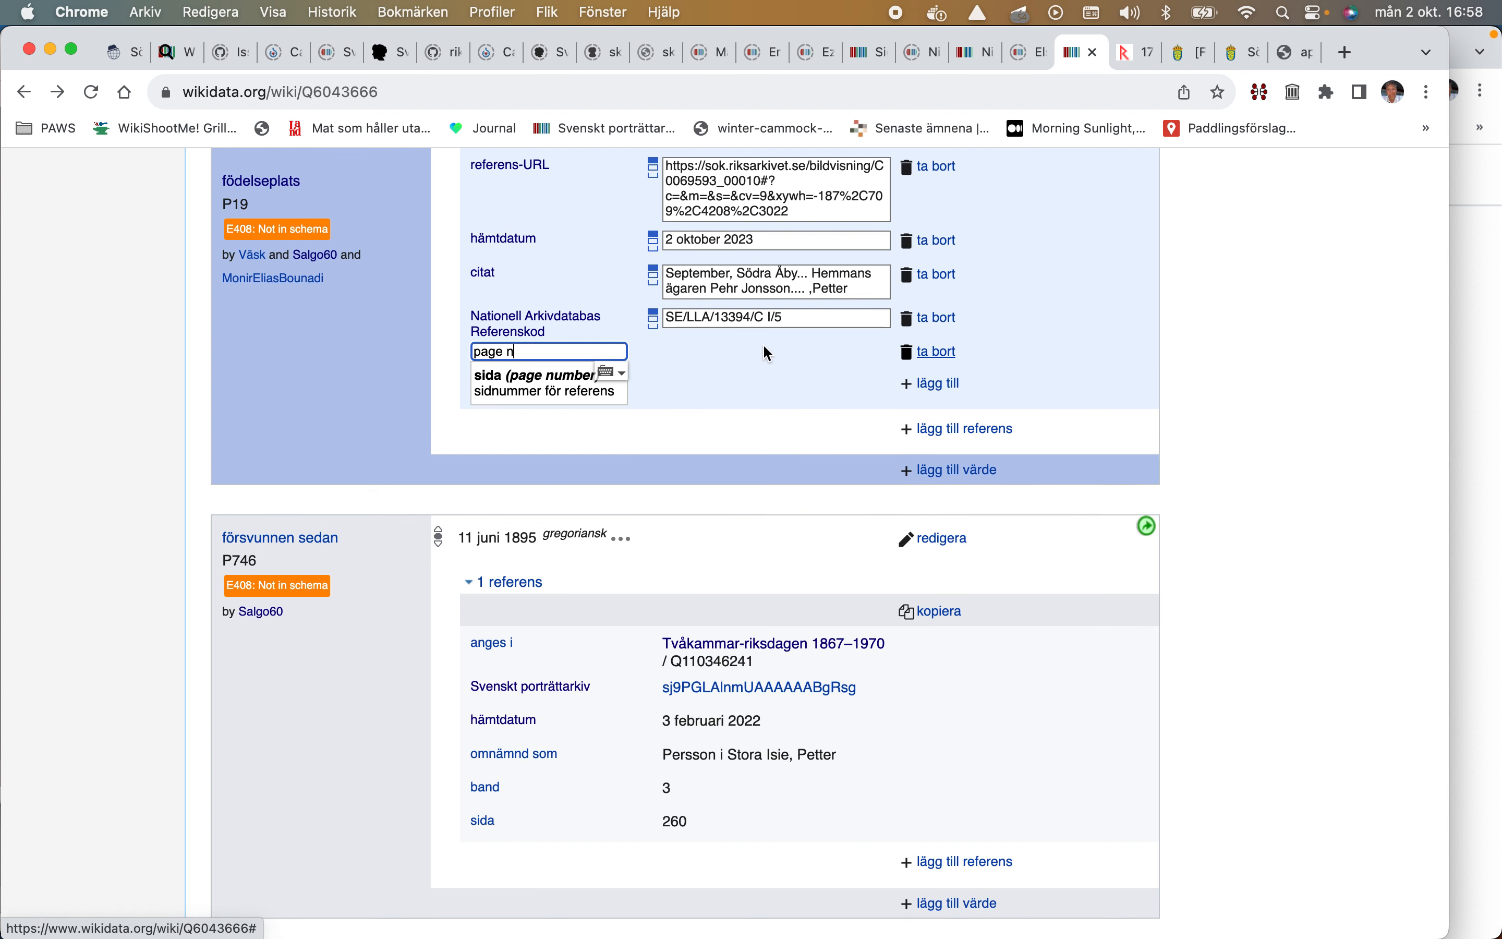
left_click(550, 381)
type("2")
scroll(640, 410, "up", 5)
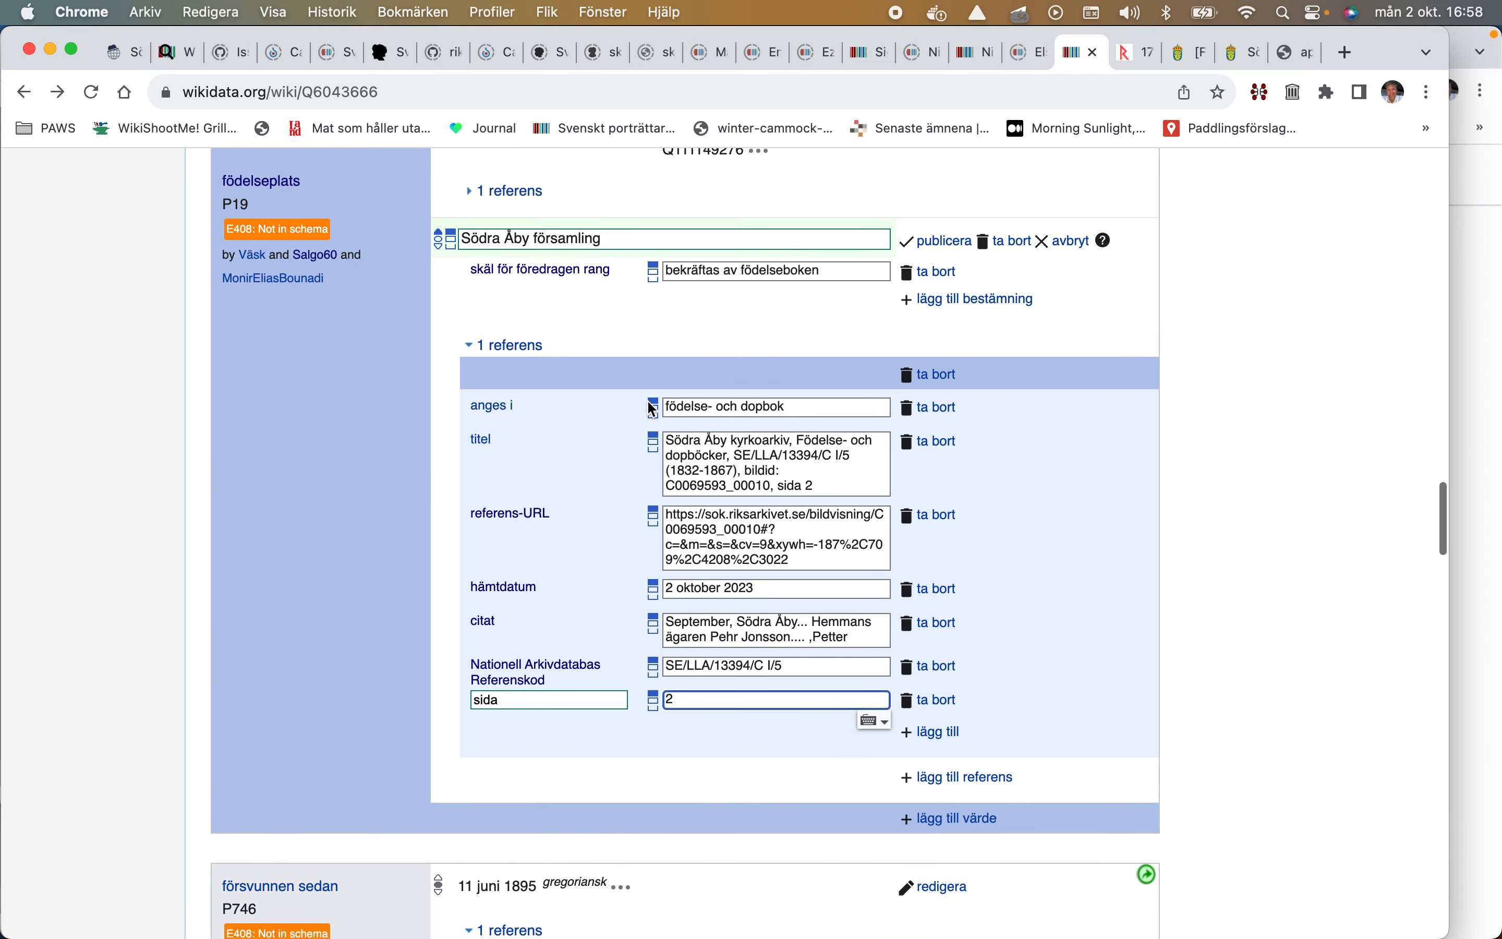
left_click(953, 244)
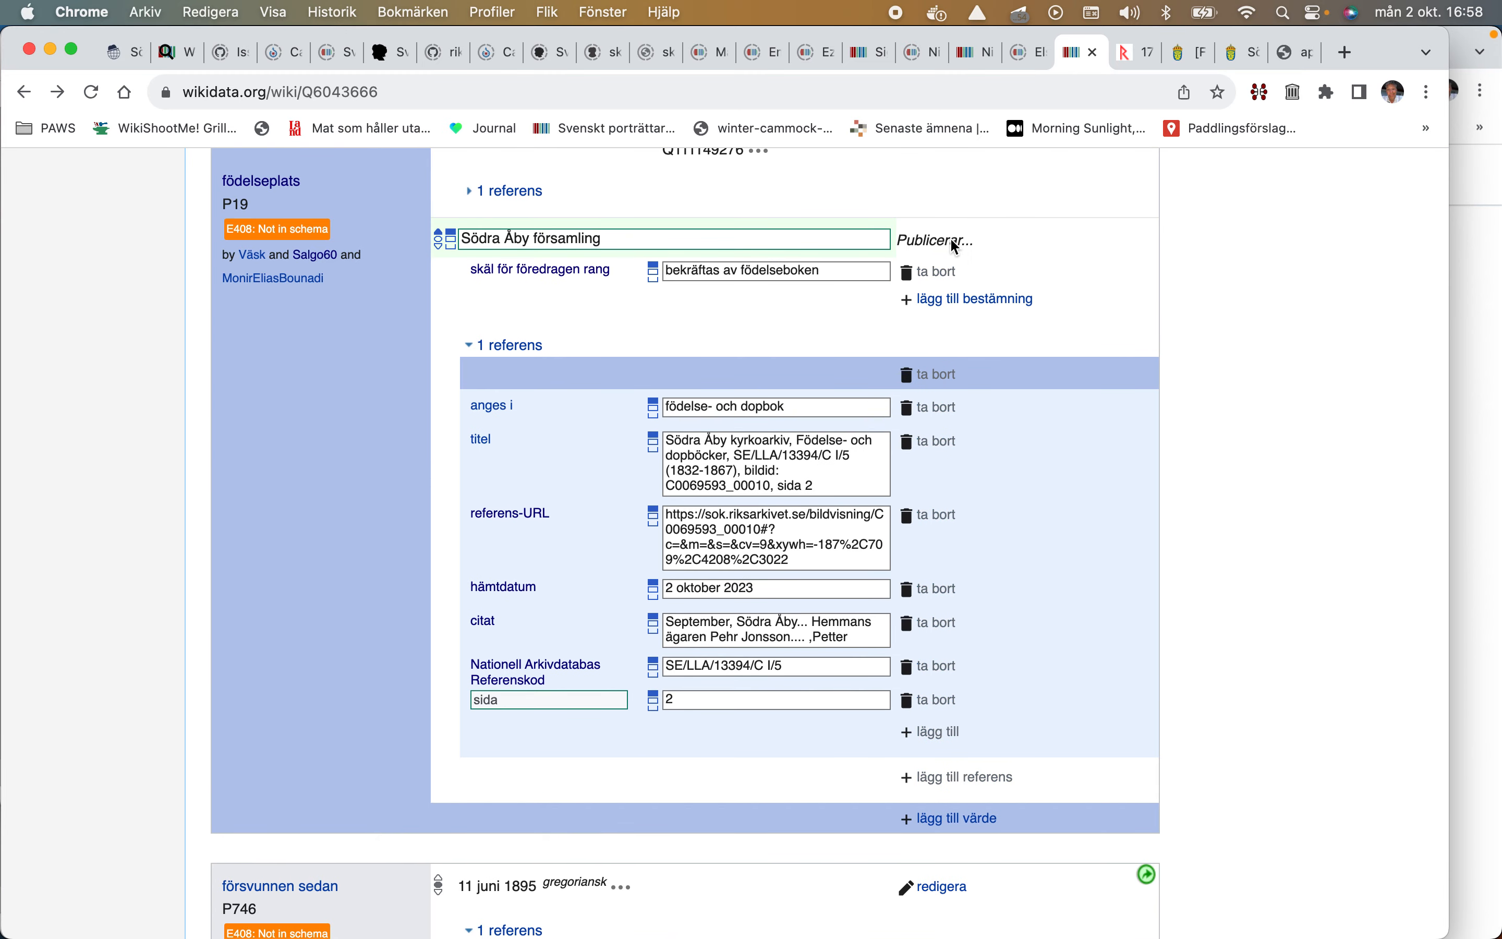
Step: Compare the item's latest version with the newest 25 september 2023 kl. 12.35 revision in the version history and examine the differences
scroll(951, 239, "up", 20)
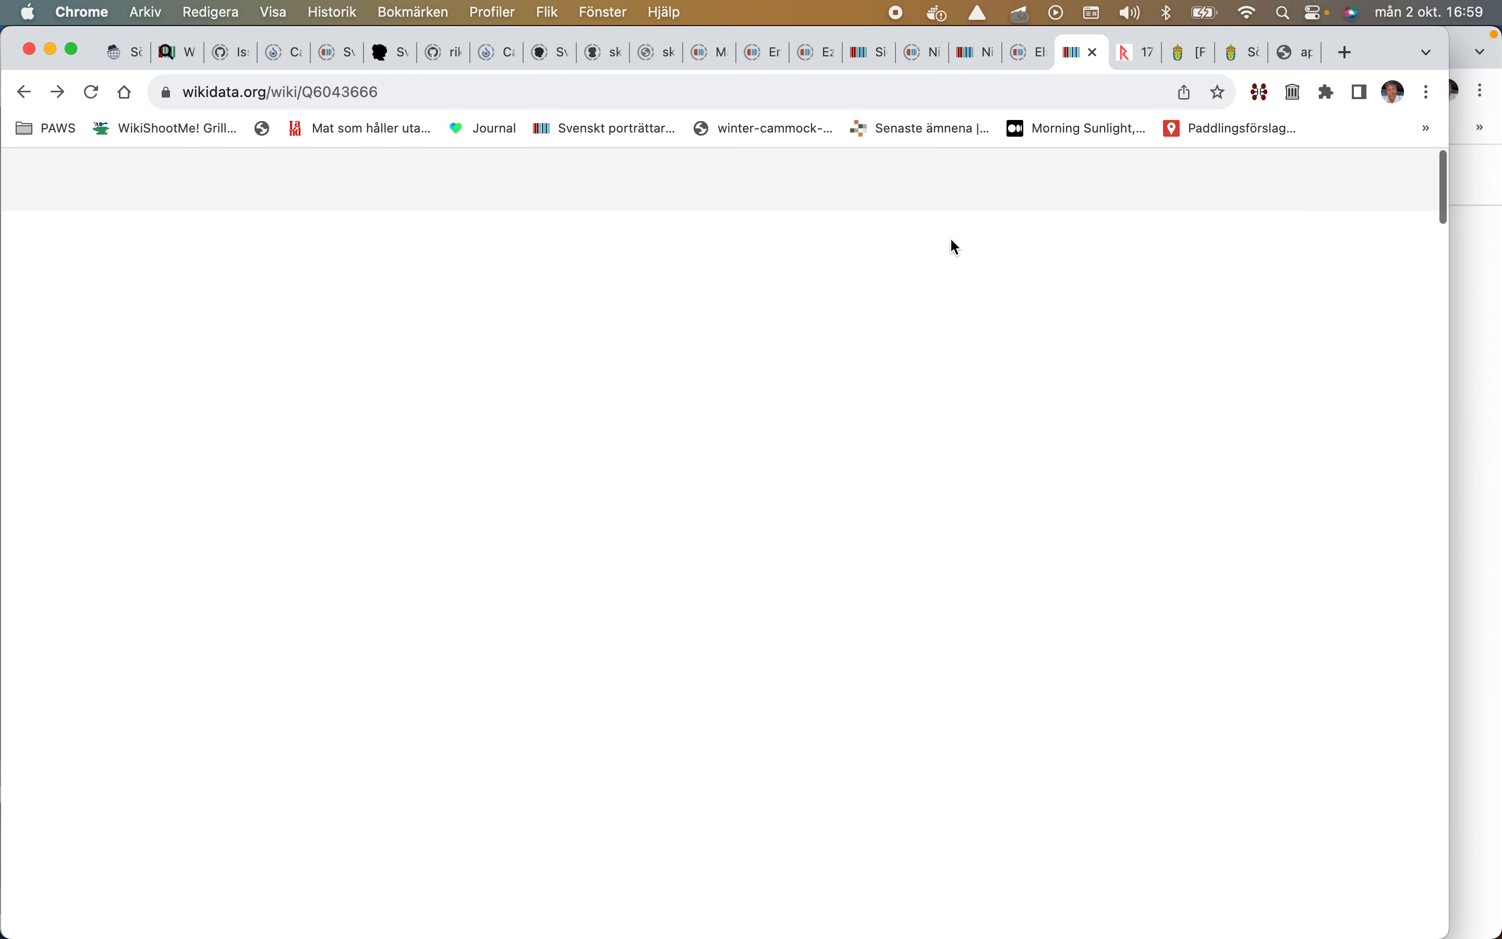
left_click(1015, 218)
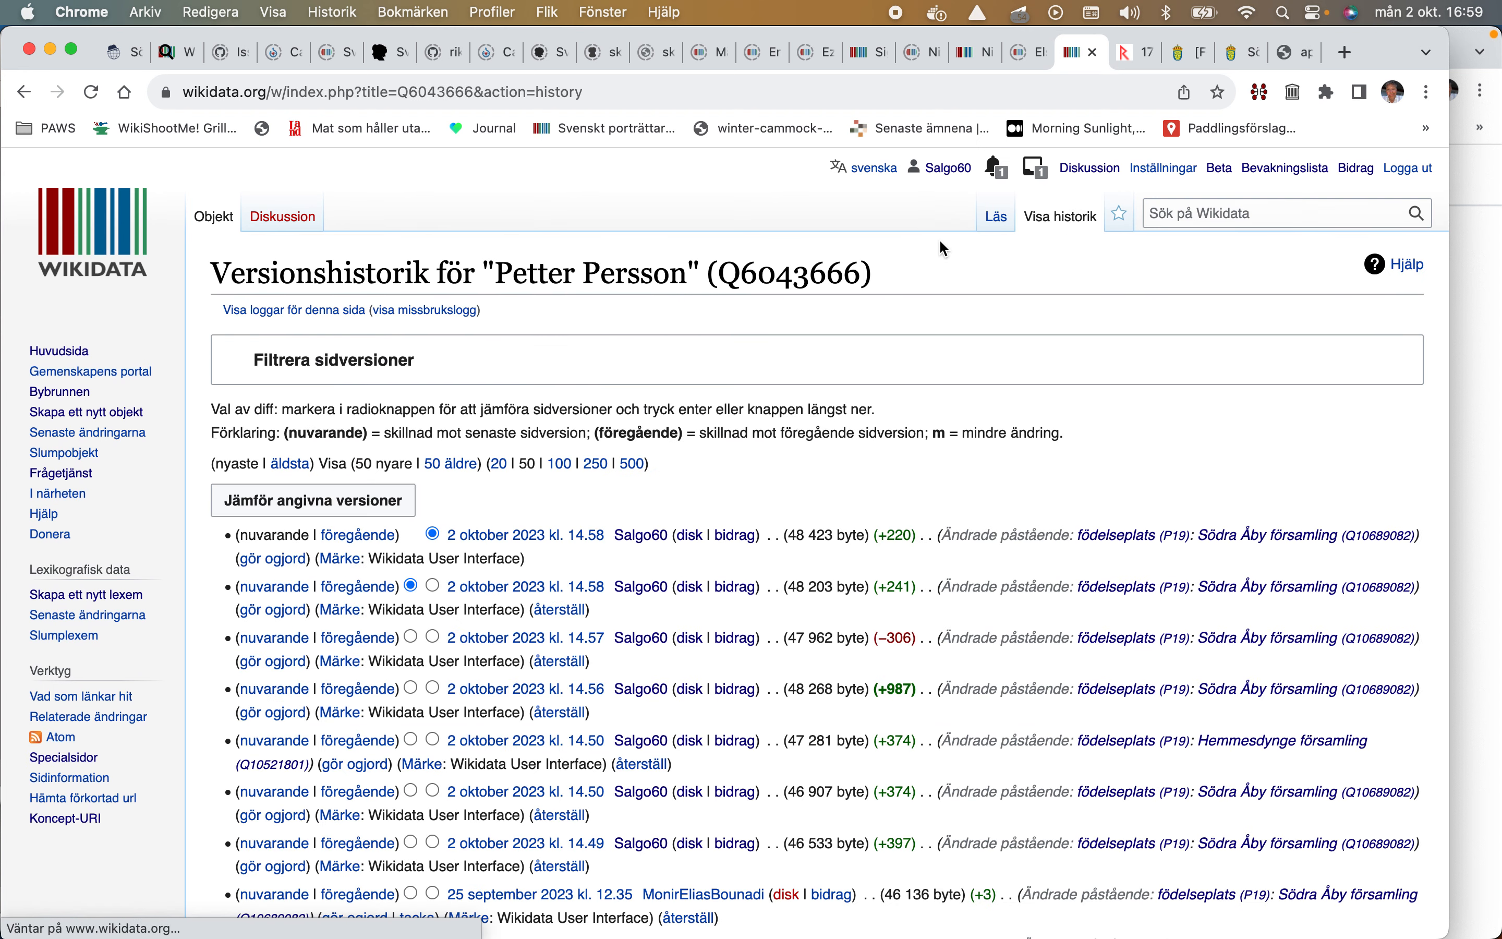
scroll(940, 242, "down", 3)
scroll(938, 242, "down", 2)
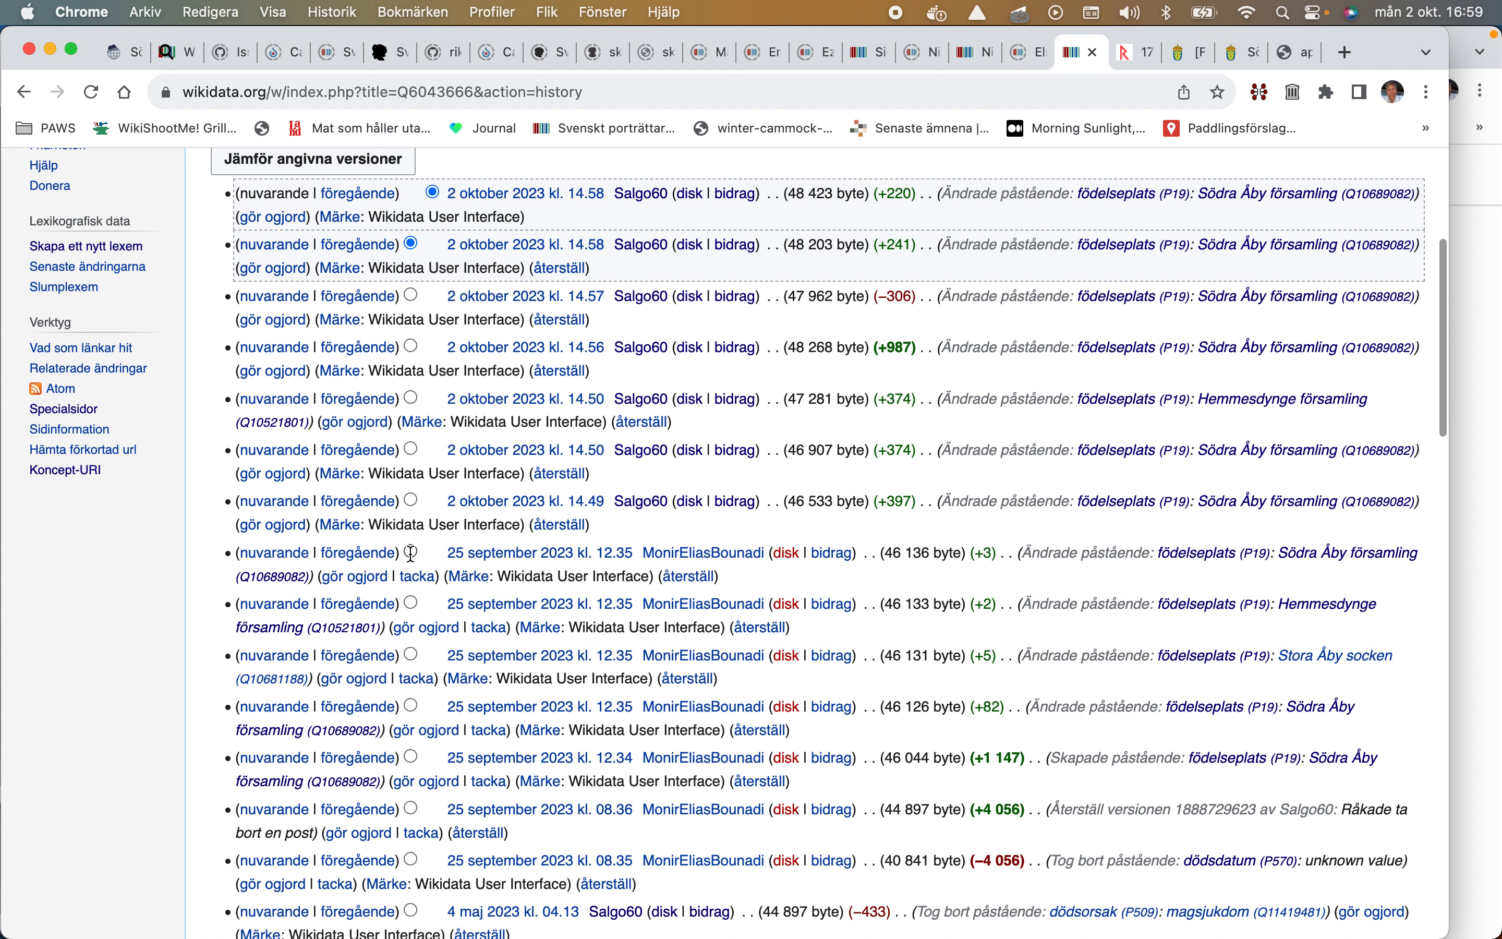
left_click(411, 552)
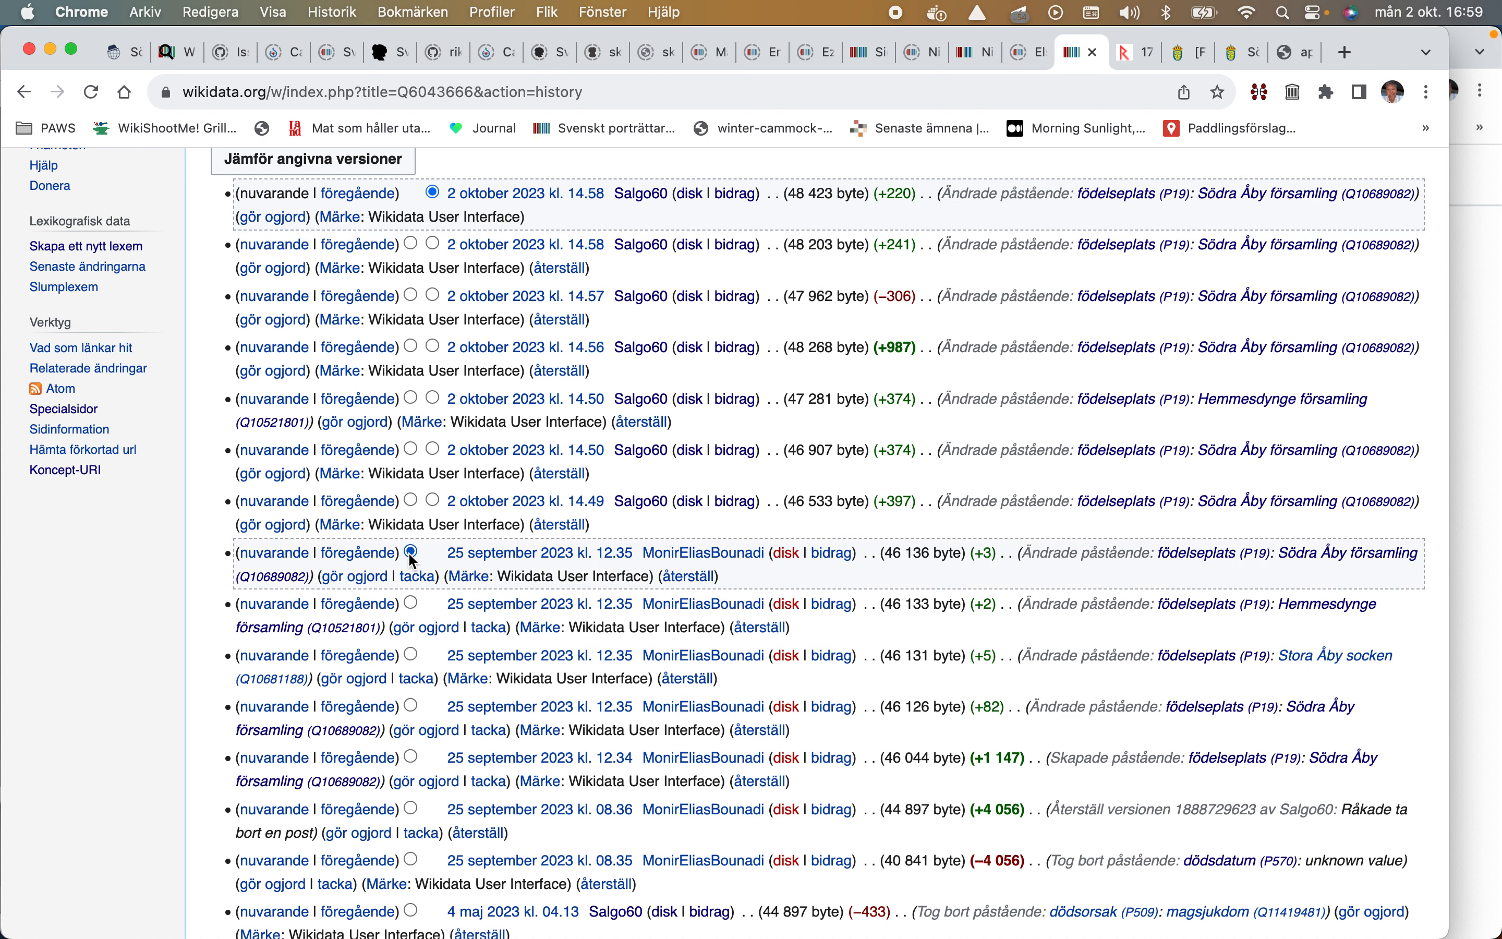
left_click(370, 167)
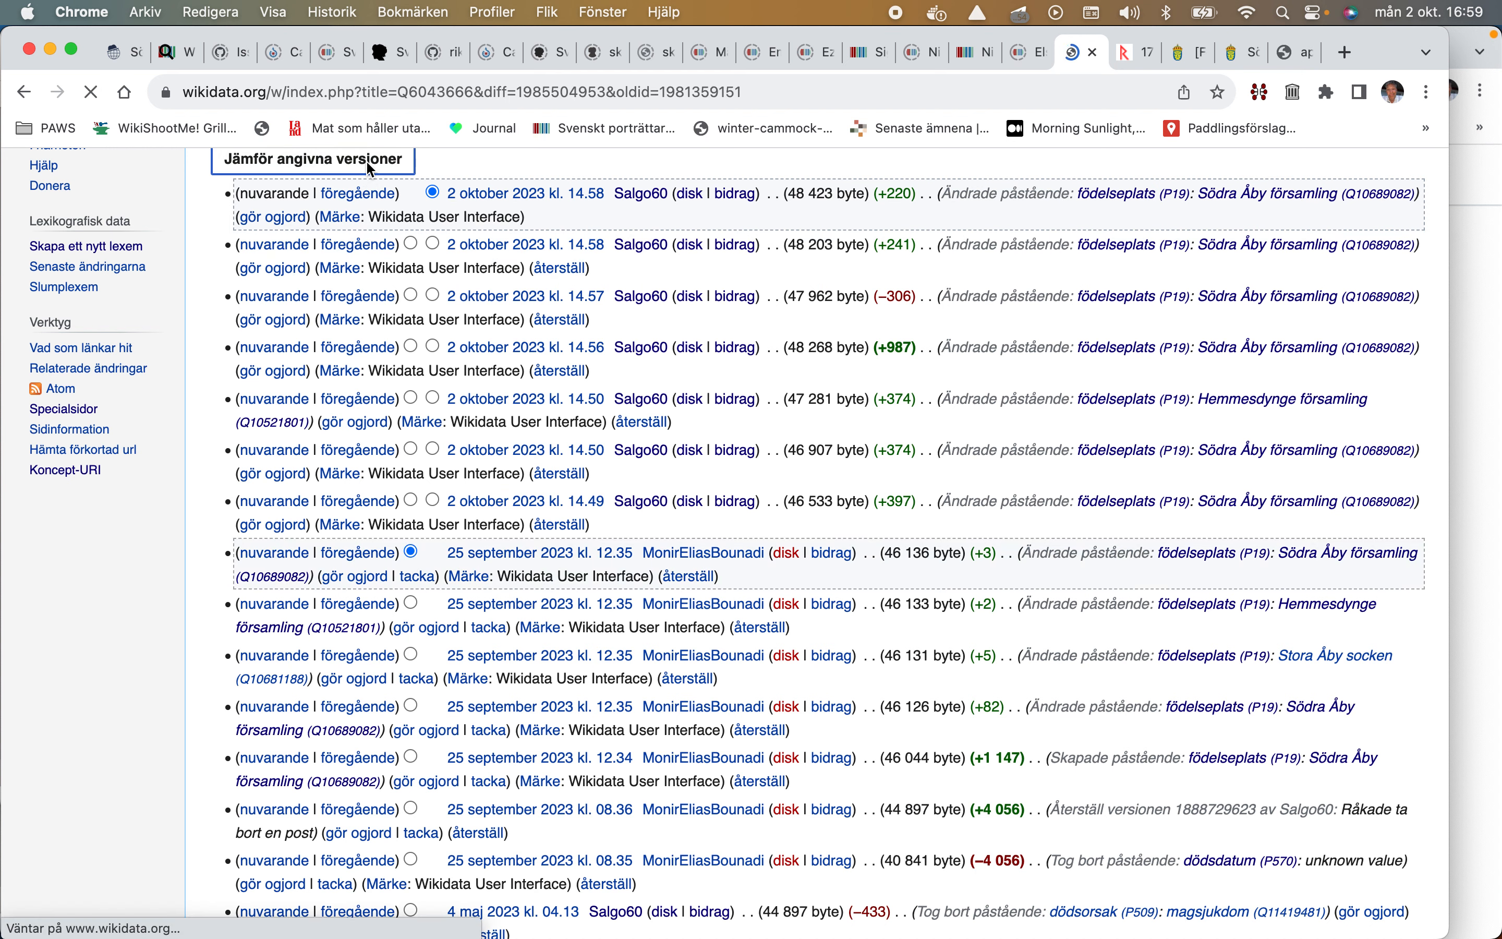
scroll(388, 267, "down", 8)
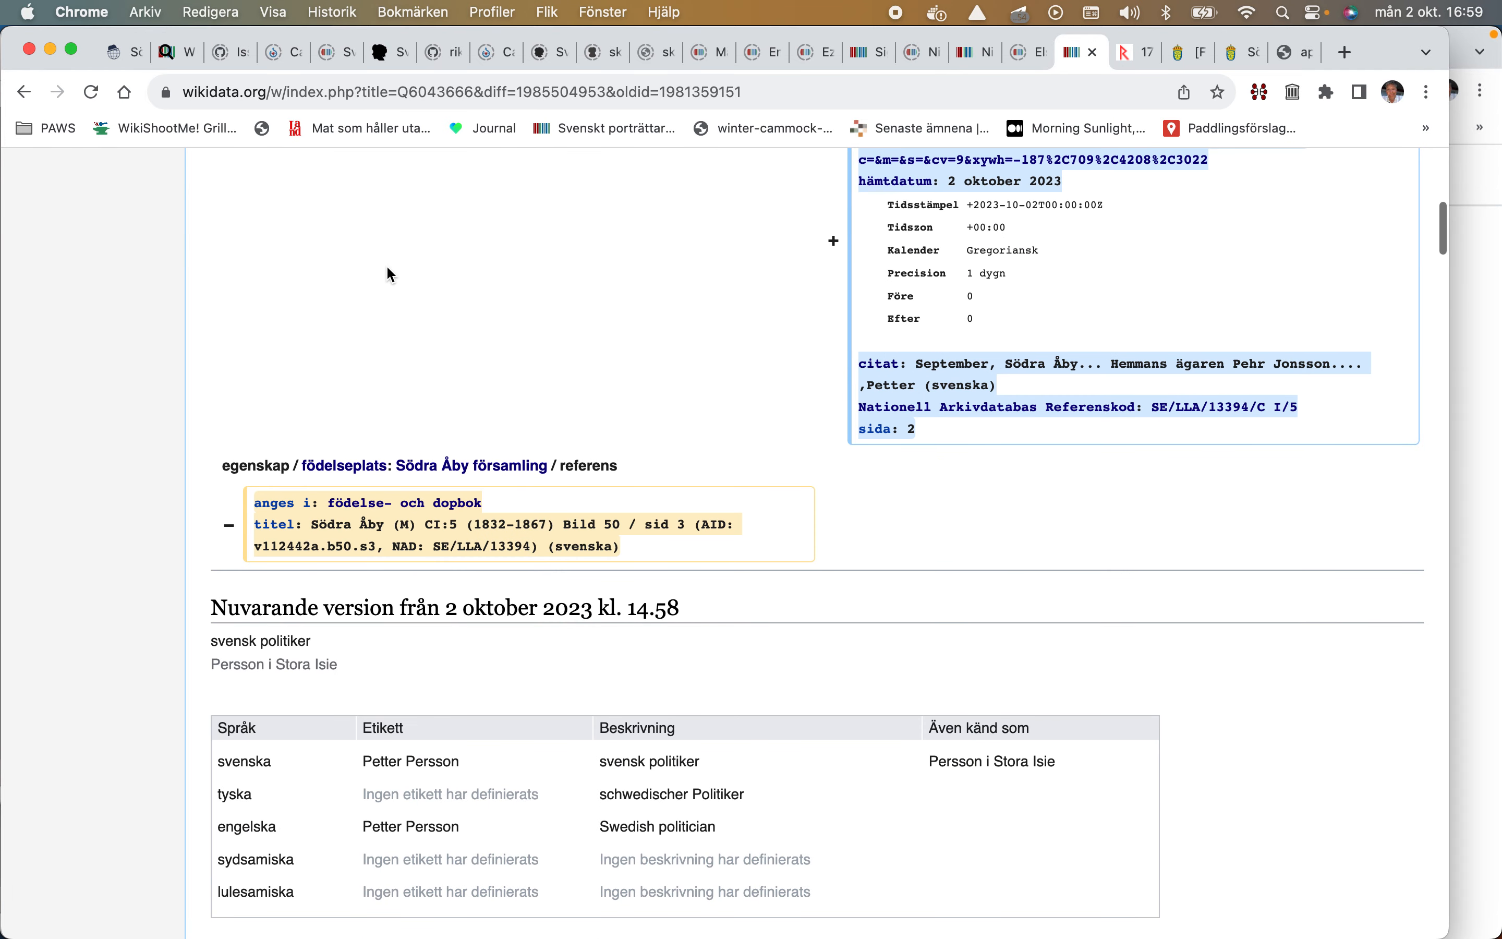
scroll(389, 274, "up", 4)
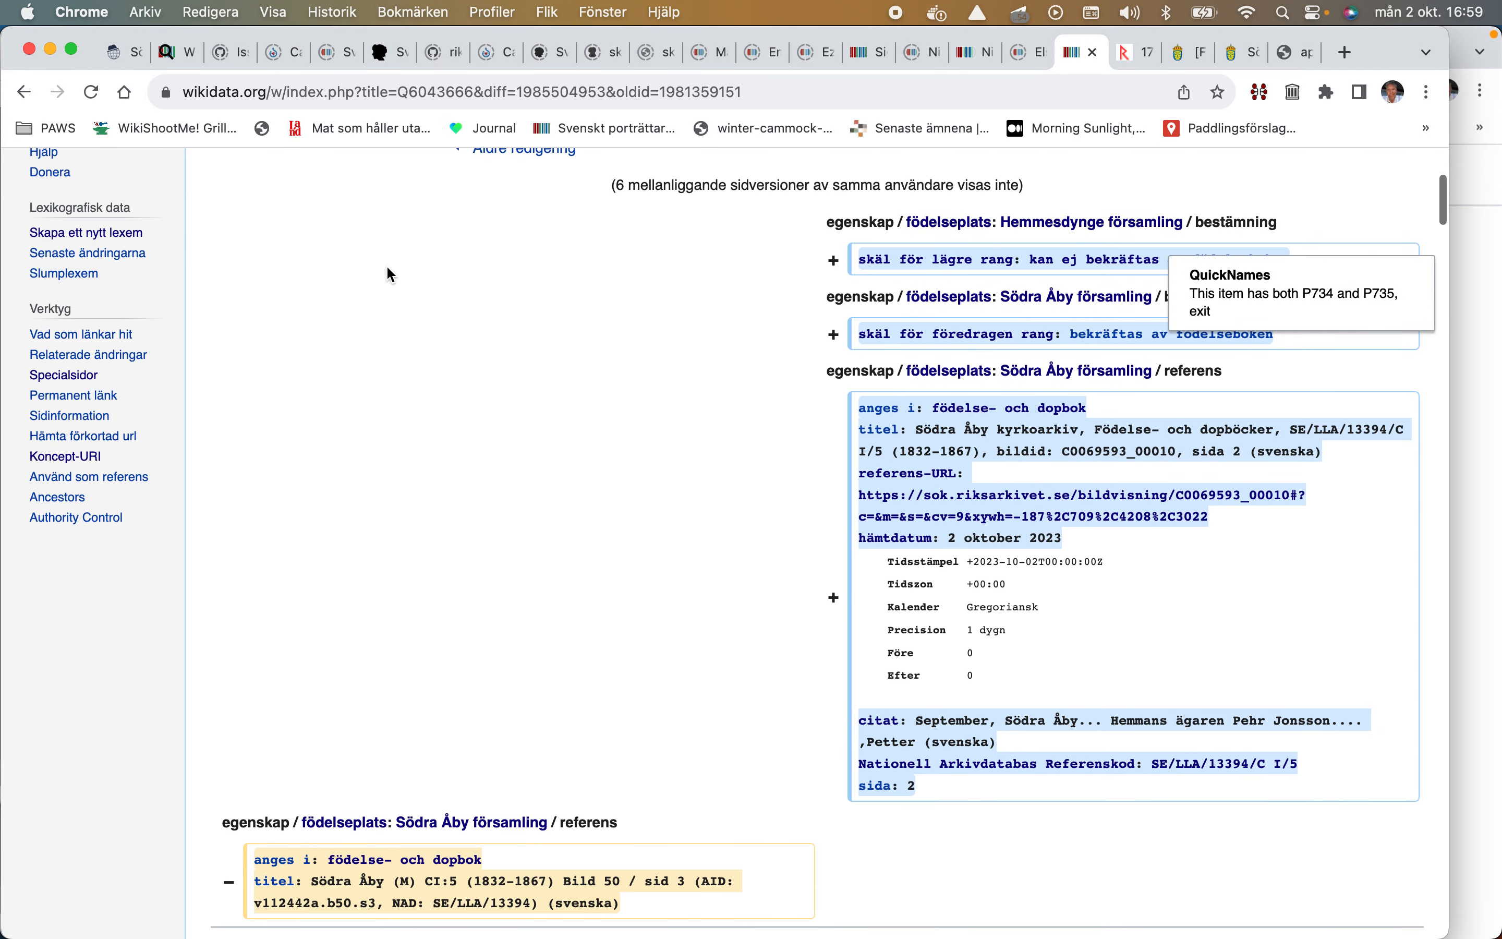
Step: Copy the web address of the version comparison
left_click(722, 89)
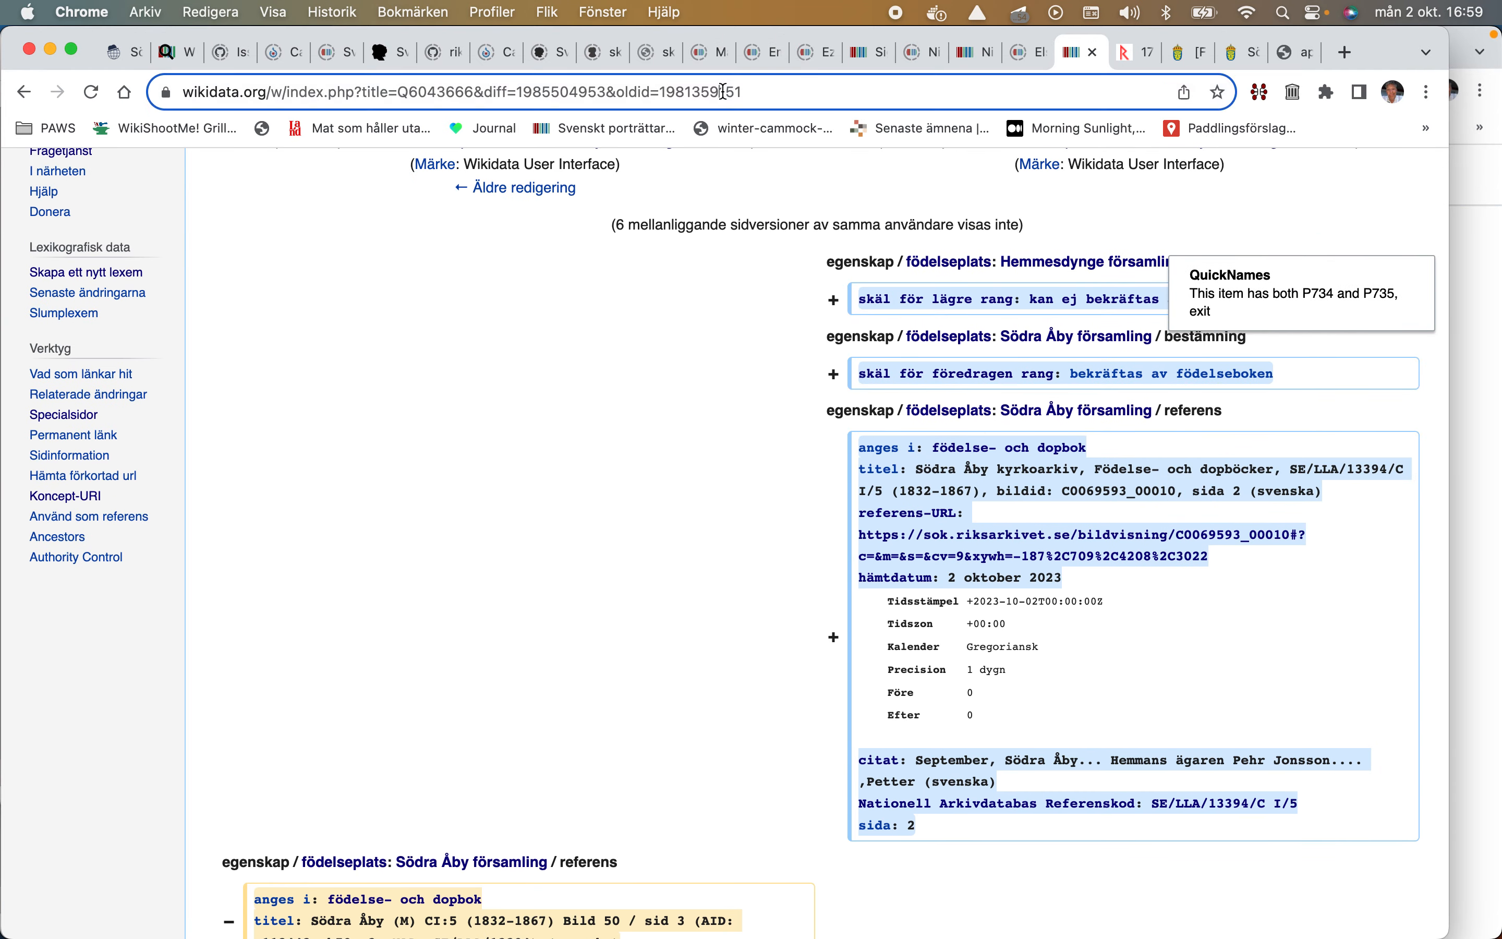
right_click(722, 89)
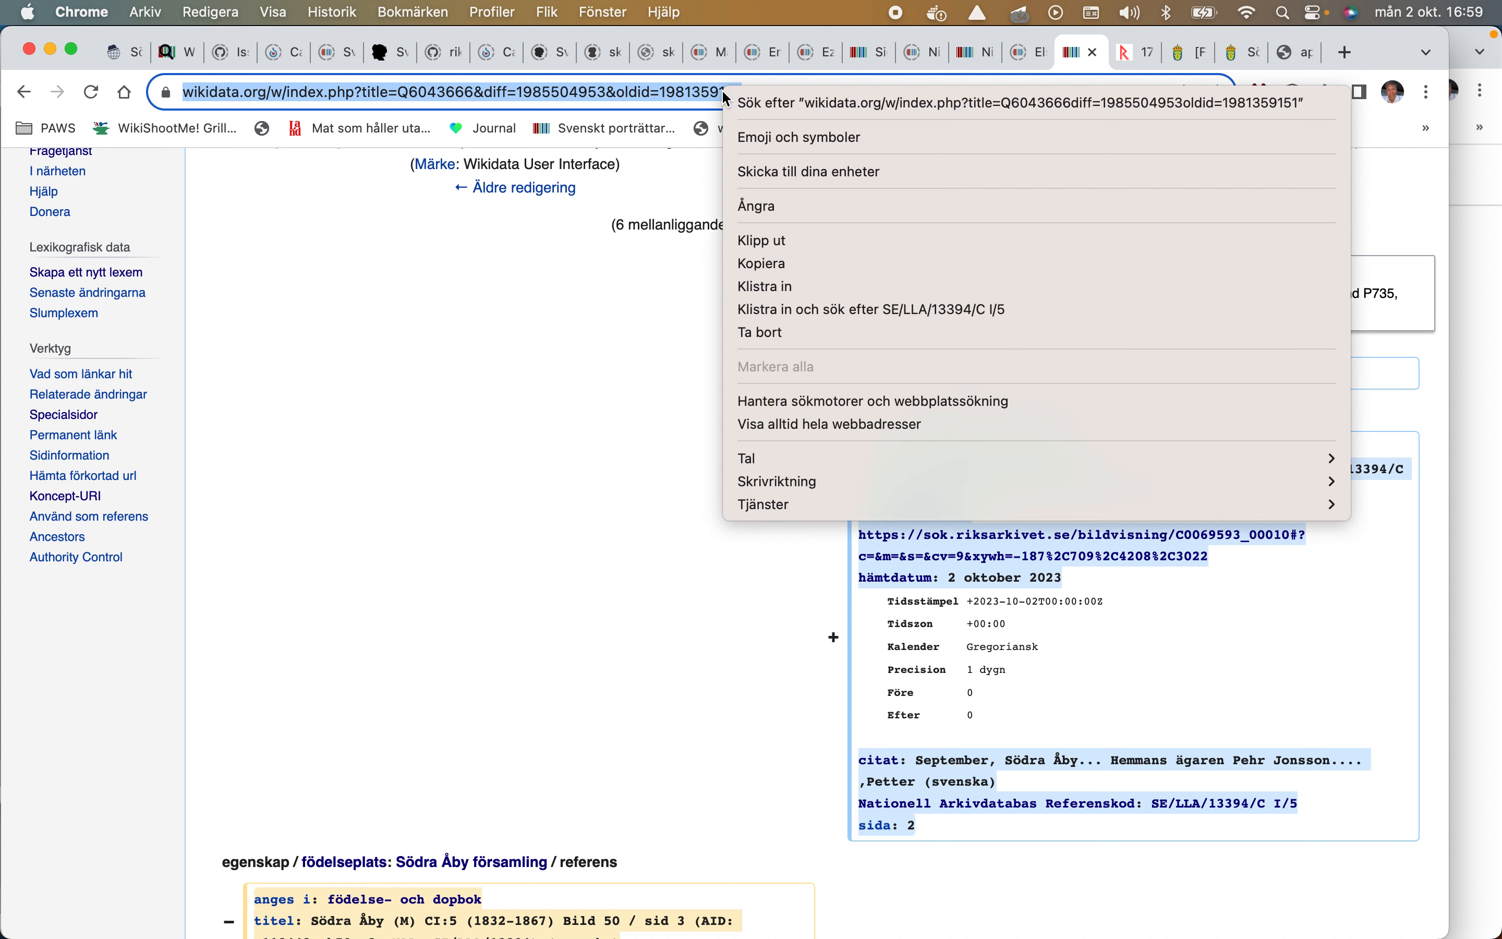
left_click(764, 266)
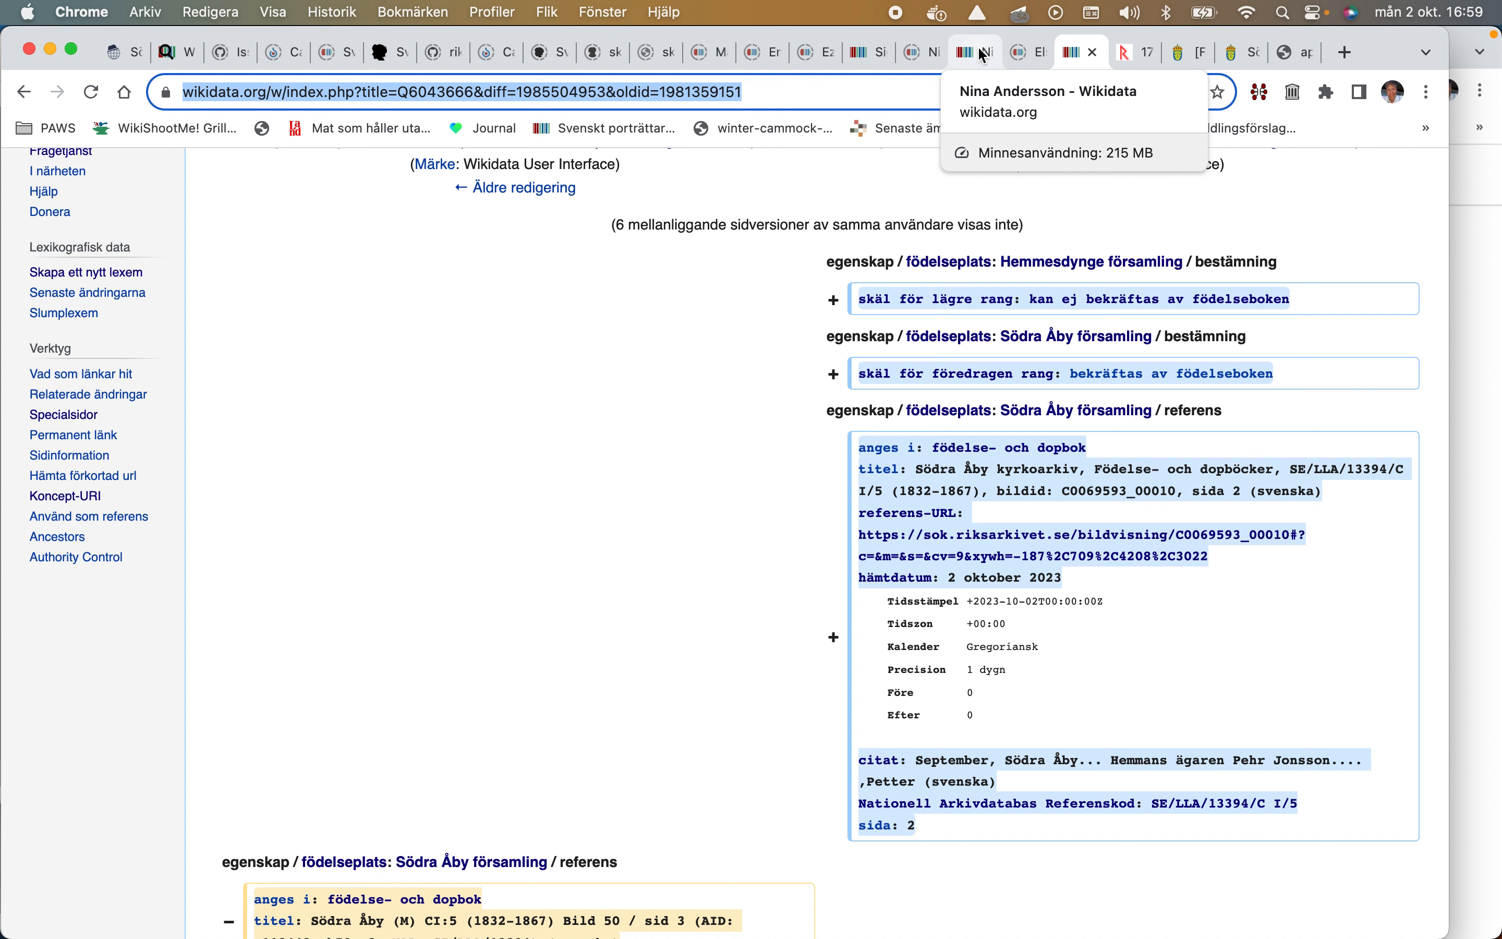
Step: Reopen the most recently closed Wikidata Query Service page from the browsing history
left_click(1013, 56)
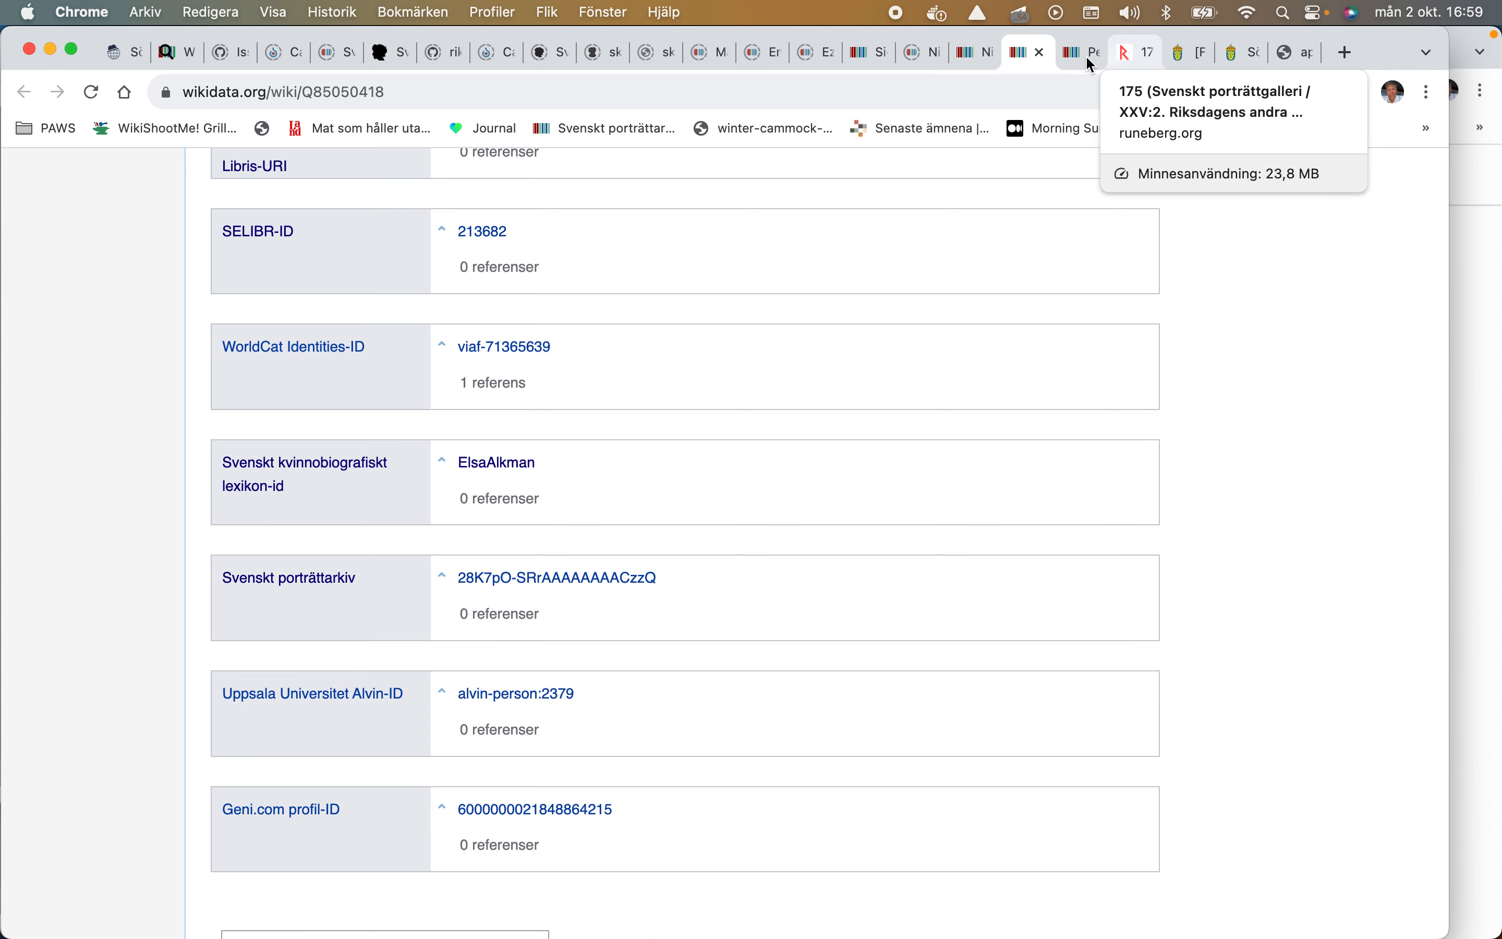
left_click(335, 12)
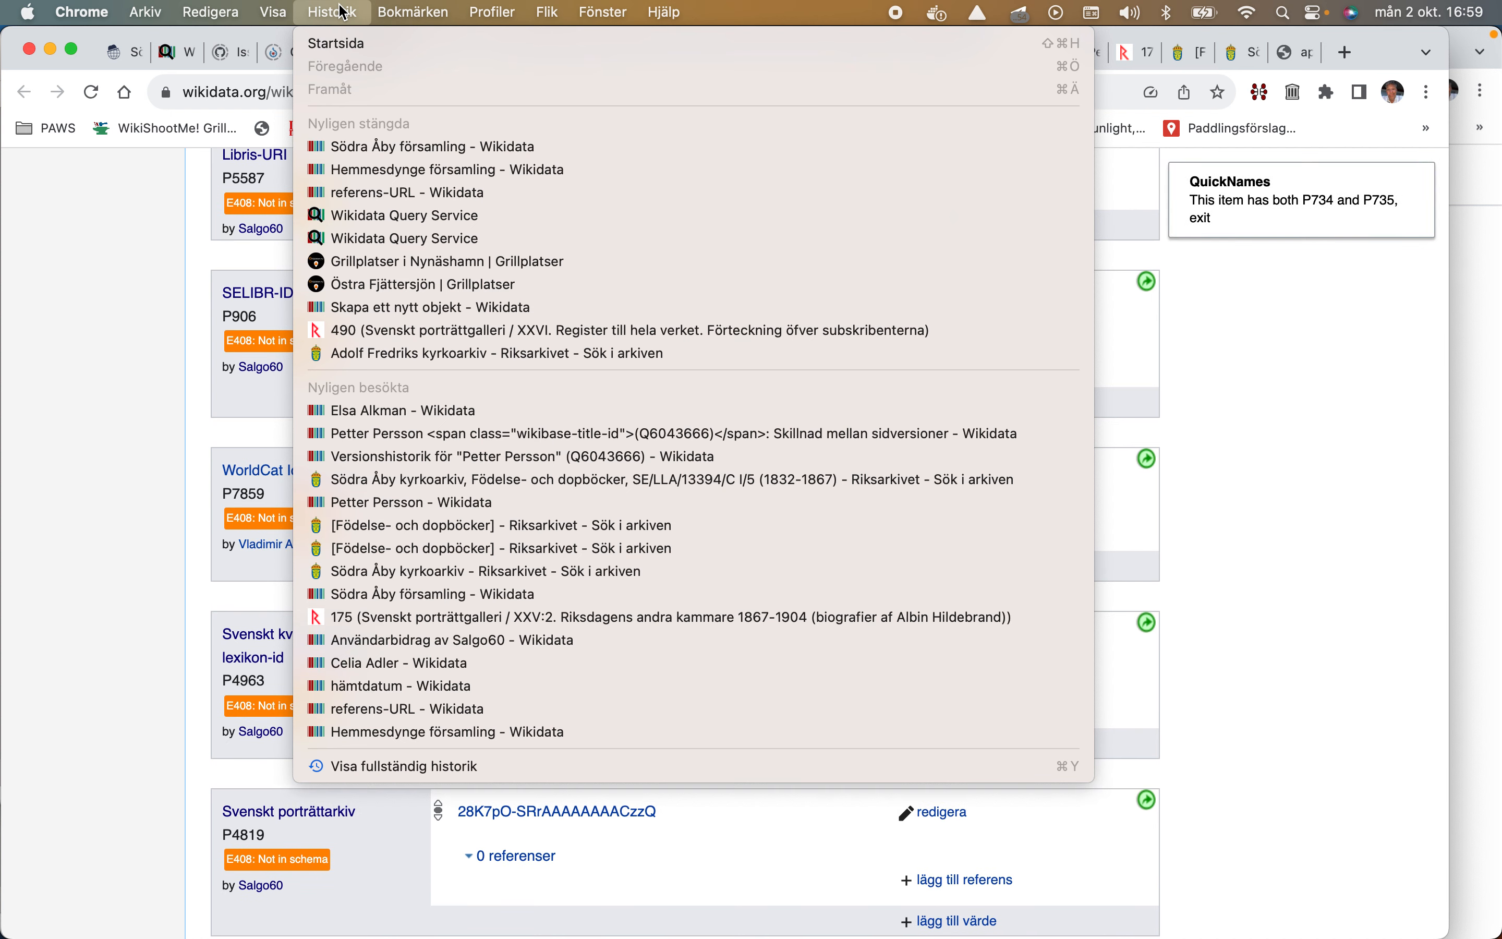
left_click(356, 215)
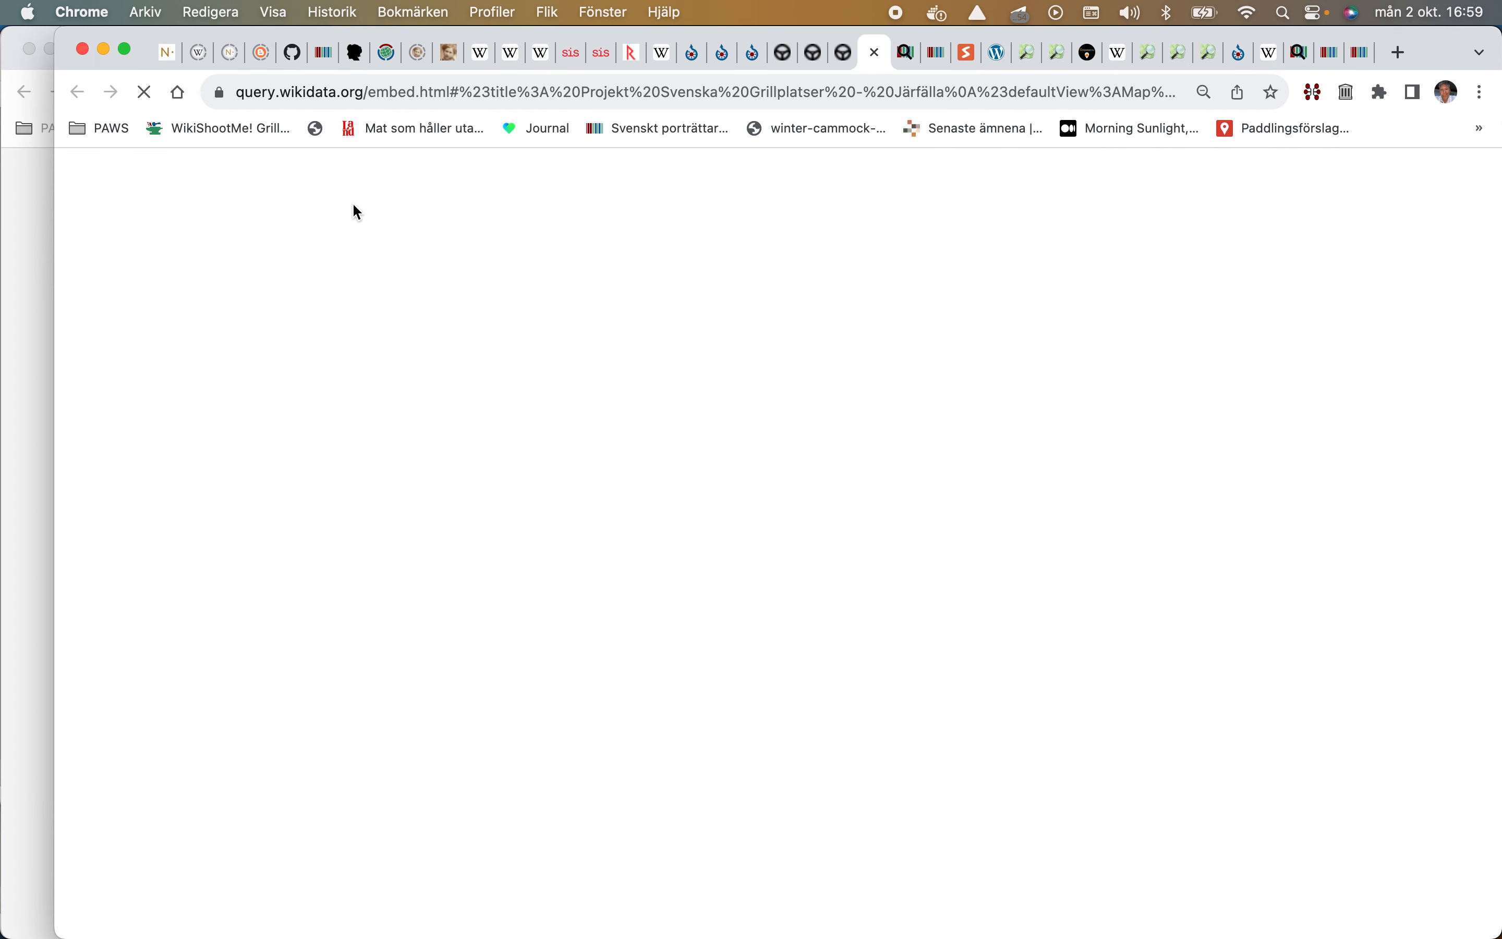
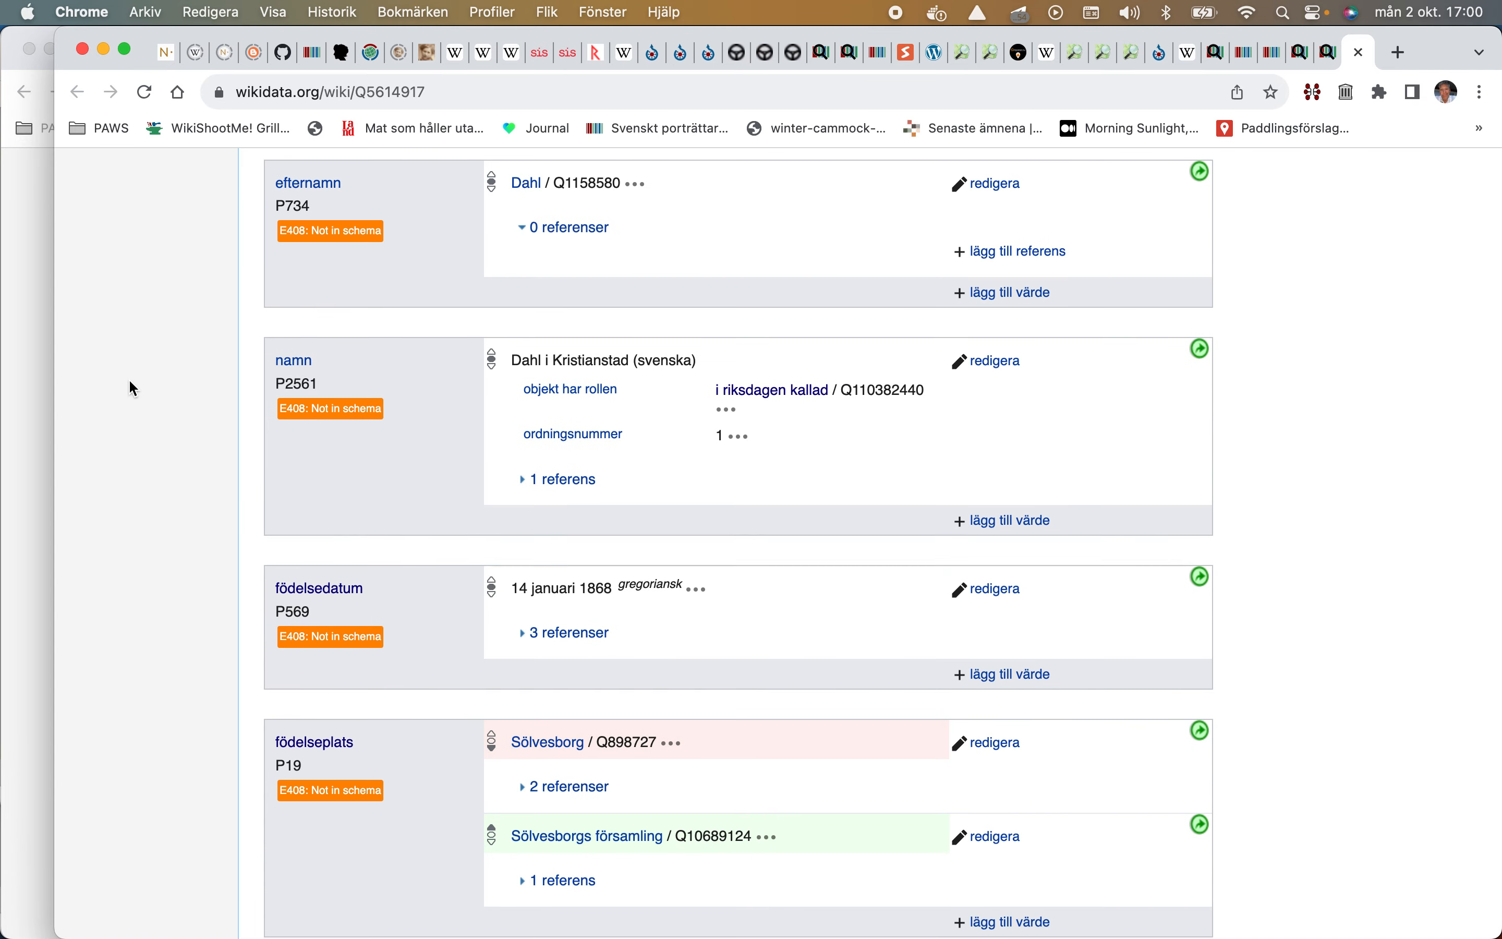
Step: Expand and examine the two references of the Sölvesborg birthplace statement on item Q5614917
scroll(129, 382, "down", 3)
scroll(129, 381, "down", 5)
scroll(131, 387, "down", 1)
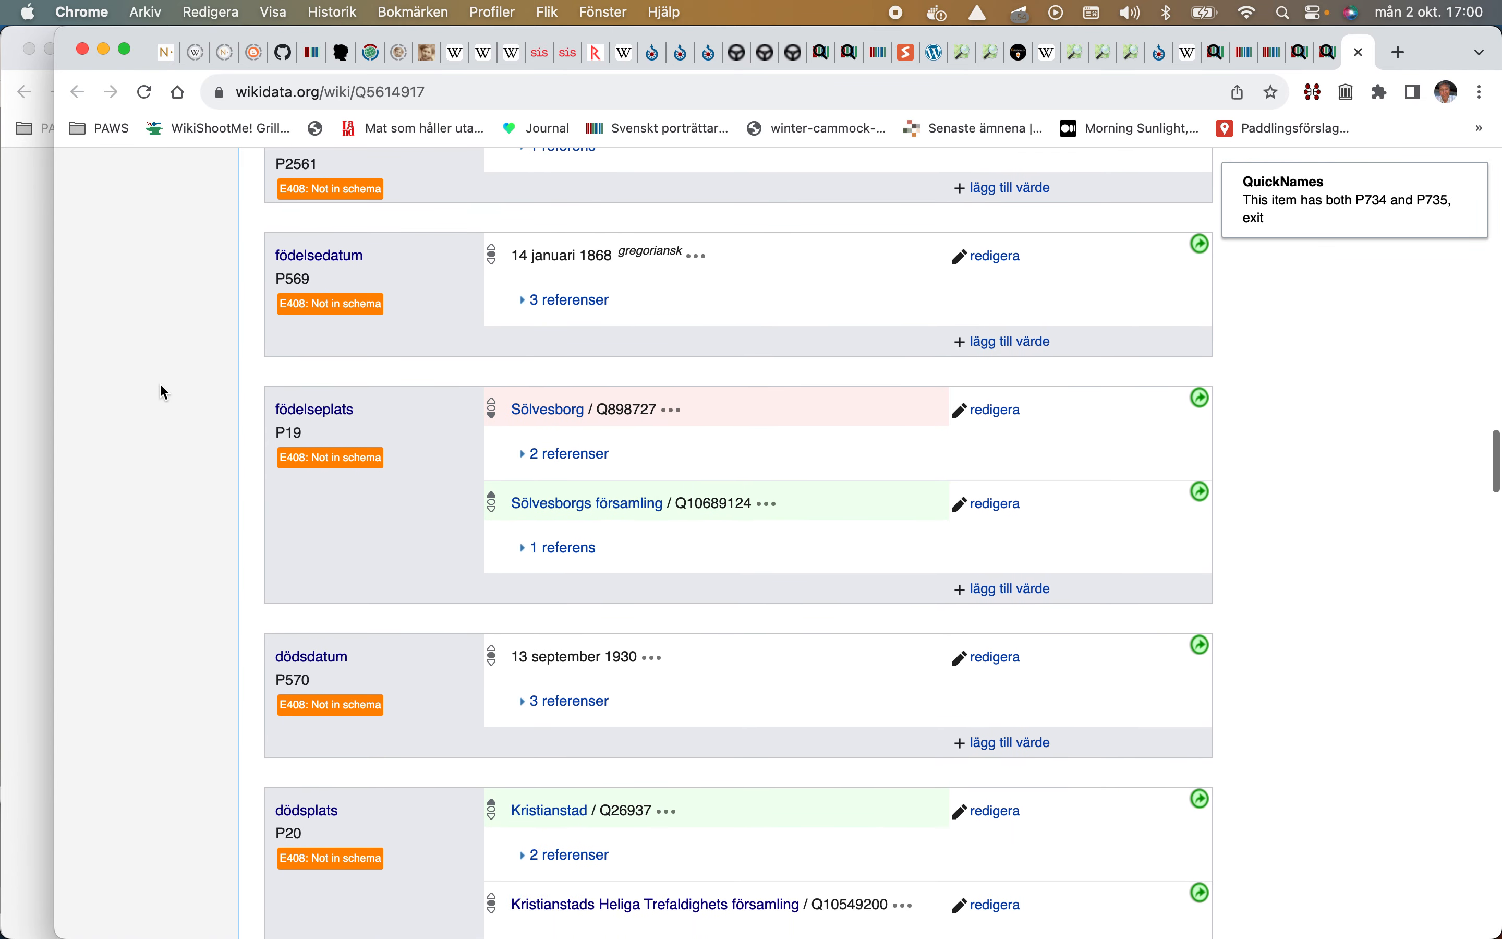
left_click(526, 454)
scroll(524, 460, "down", 3)
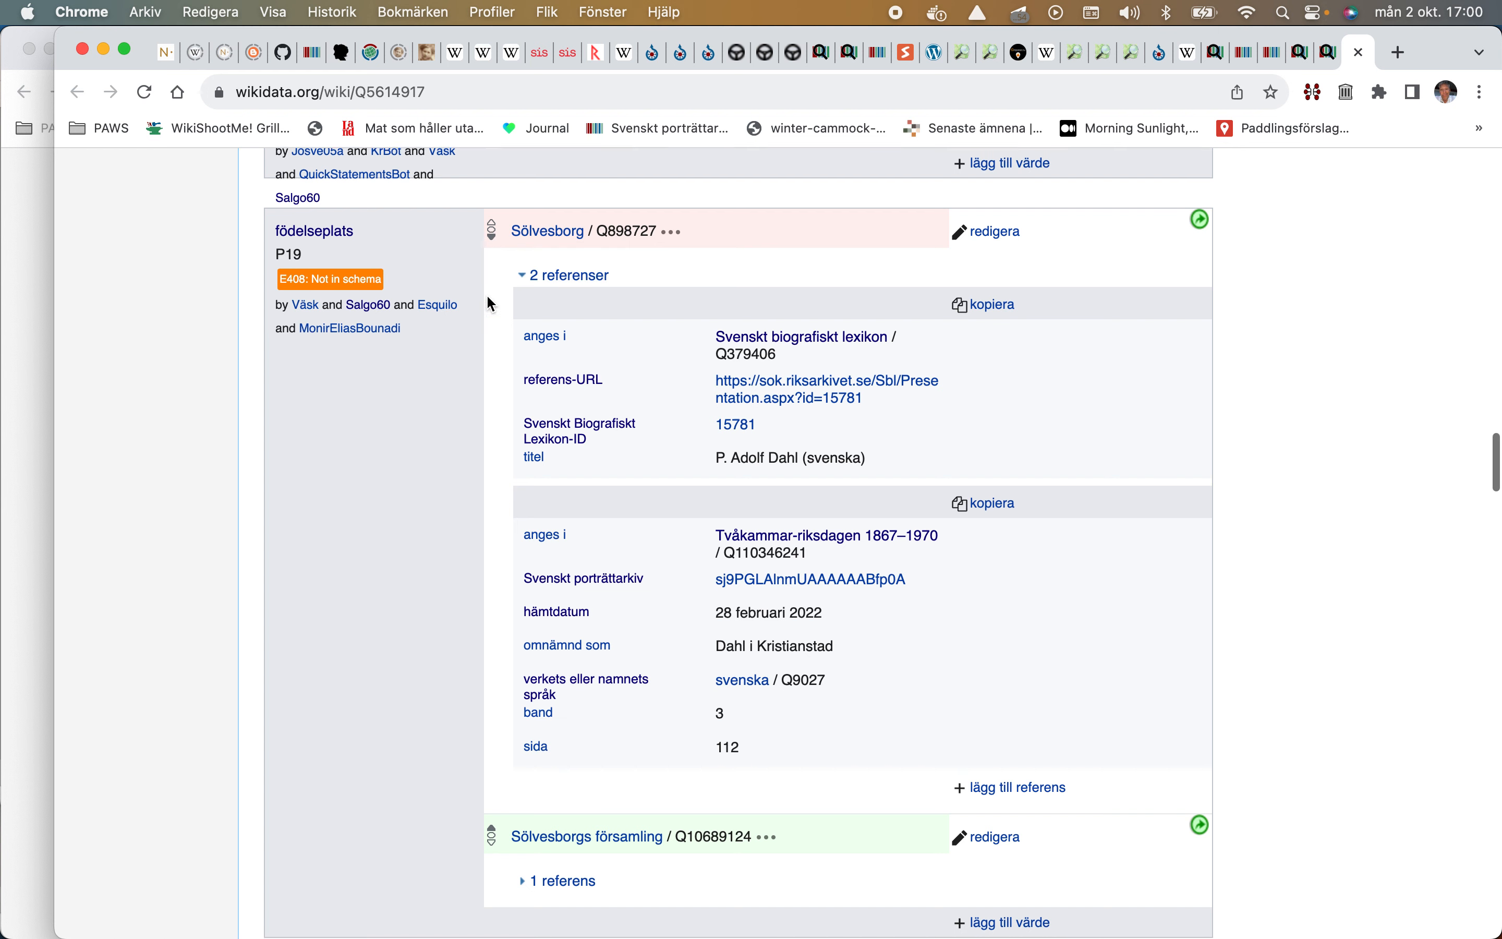
scroll(487, 298, "down", 3)
scroll(487, 297, "up", 5)
scroll(490, 304, "down", 5)
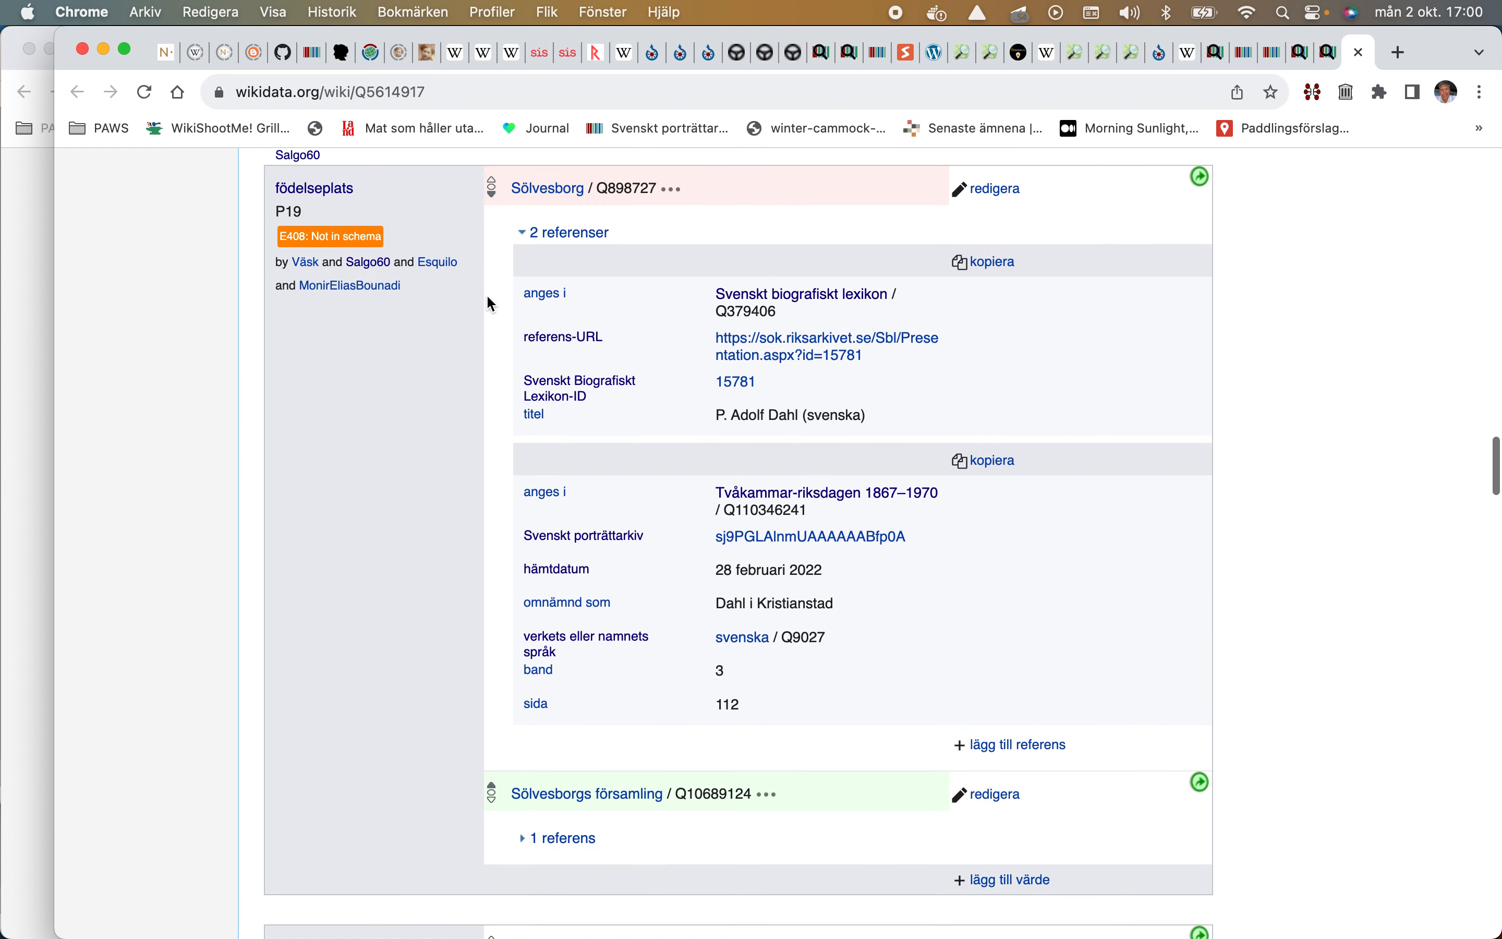
scroll(528, 261, "up", 3)
scroll(531, 240, "down", 5)
scroll(532, 240, "down", 3)
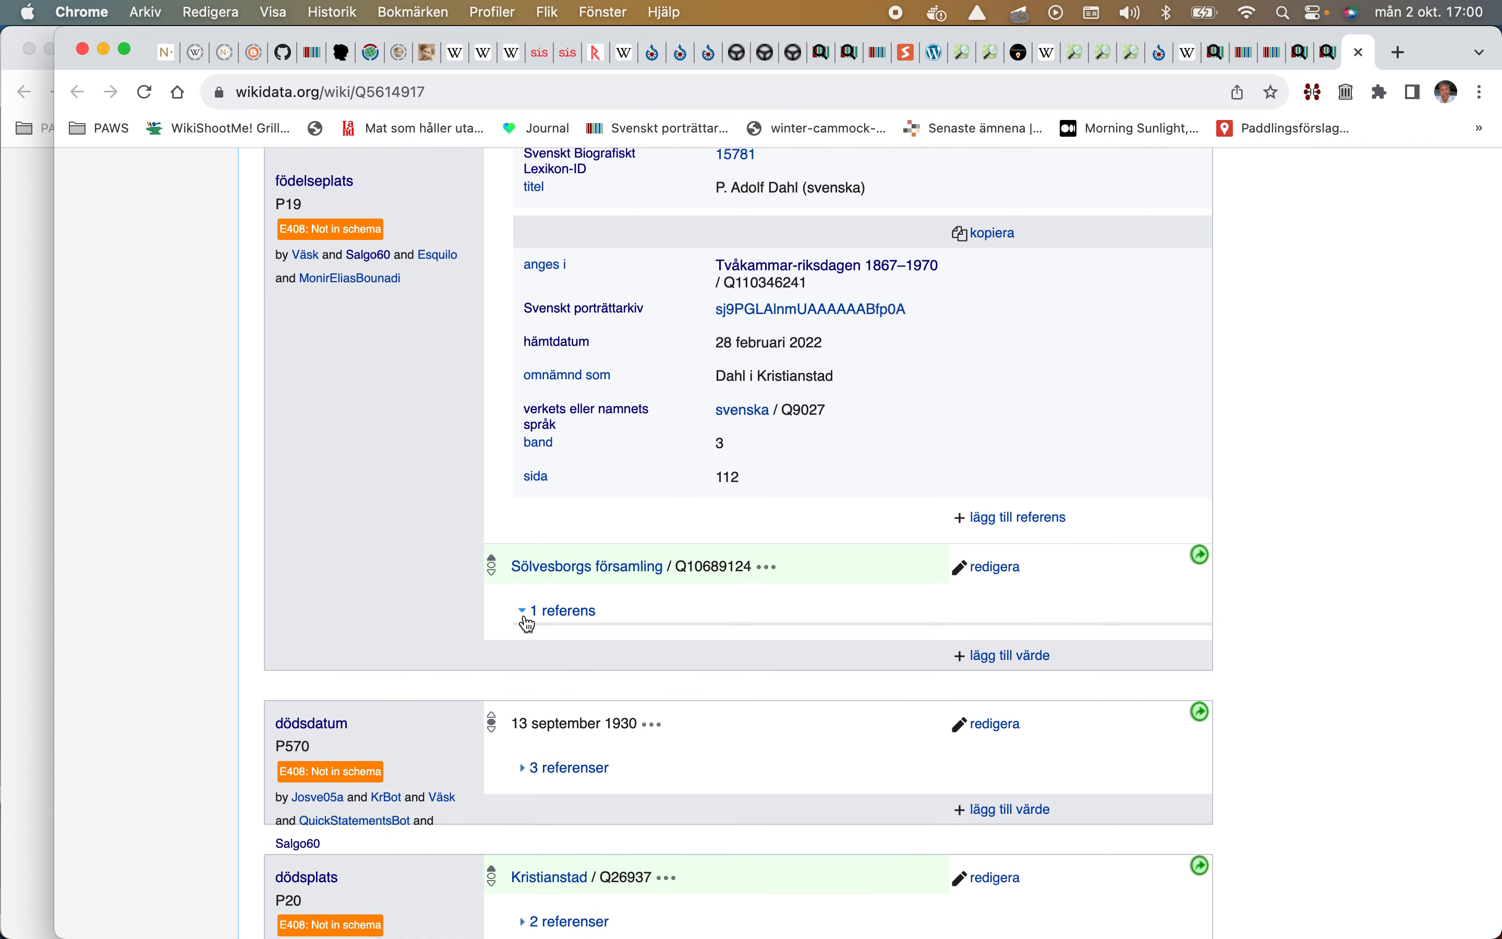
Step: Expand the Sölvesborgs församling reference and compare its sources with those of the Sölvesborg birthplace statement
left_click(524, 612)
scroll(523, 615, "down", 3)
scroll(528, 620, "up", 4)
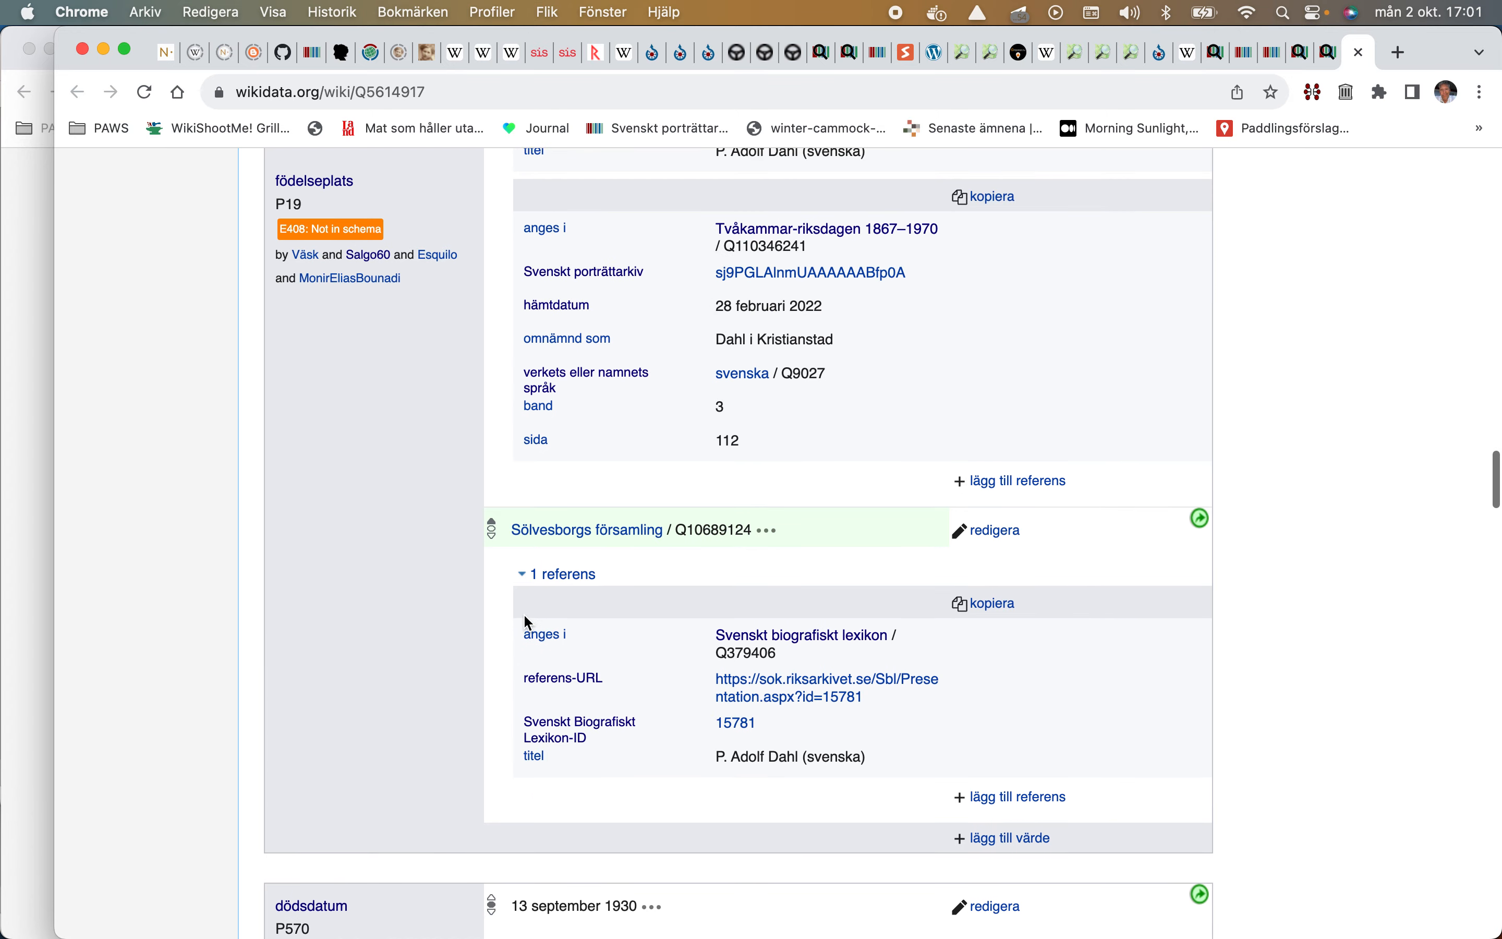
scroll(598, 553, "up", 6)
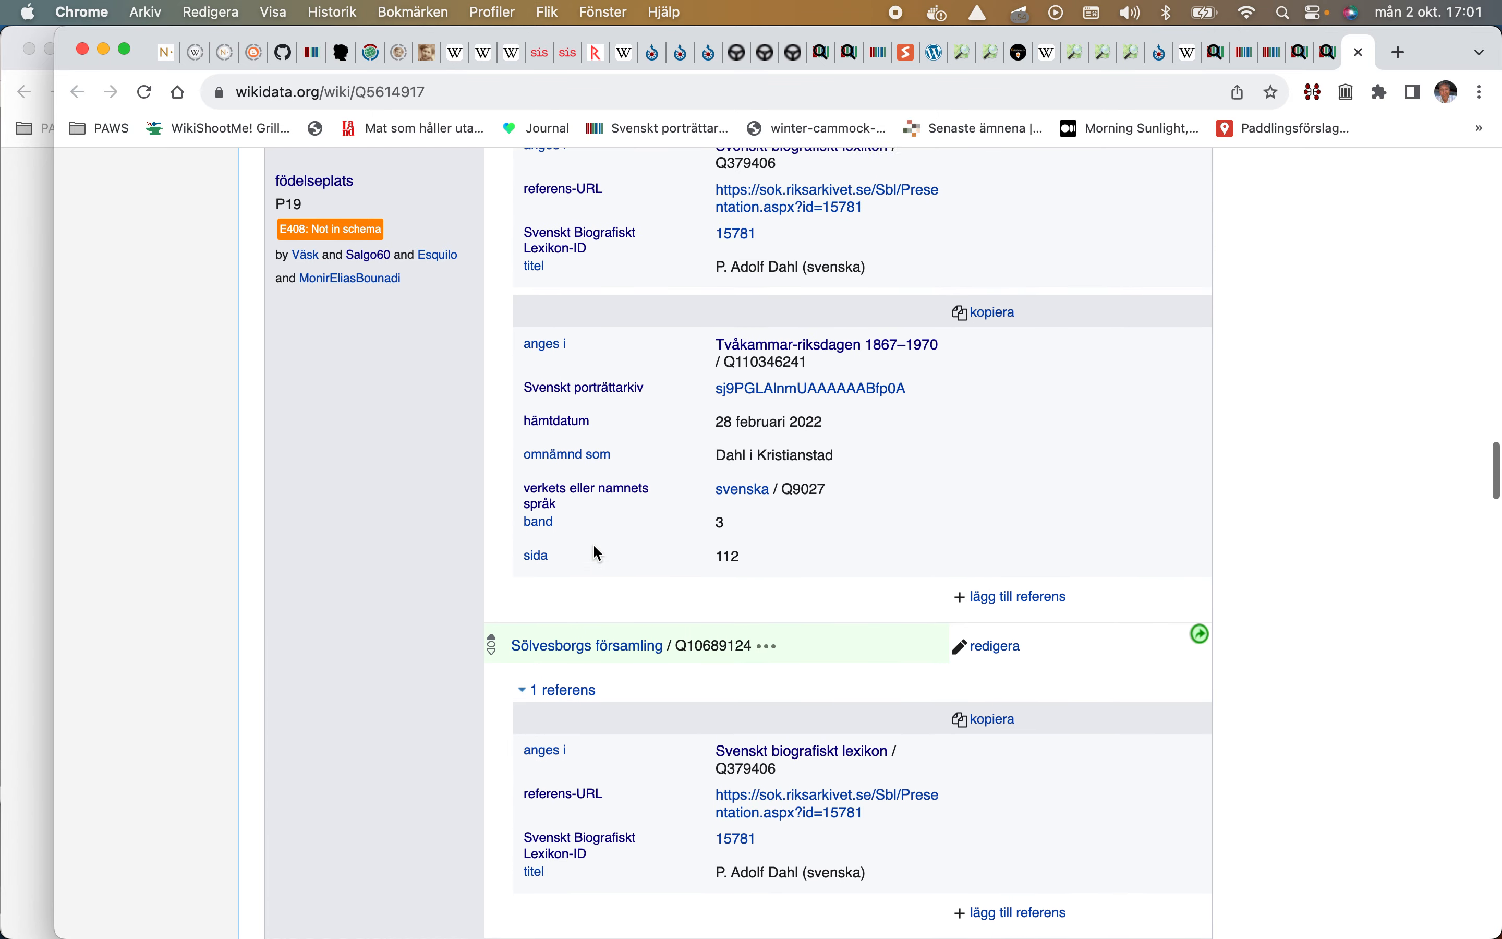
scroll(594, 546, "down", 1)
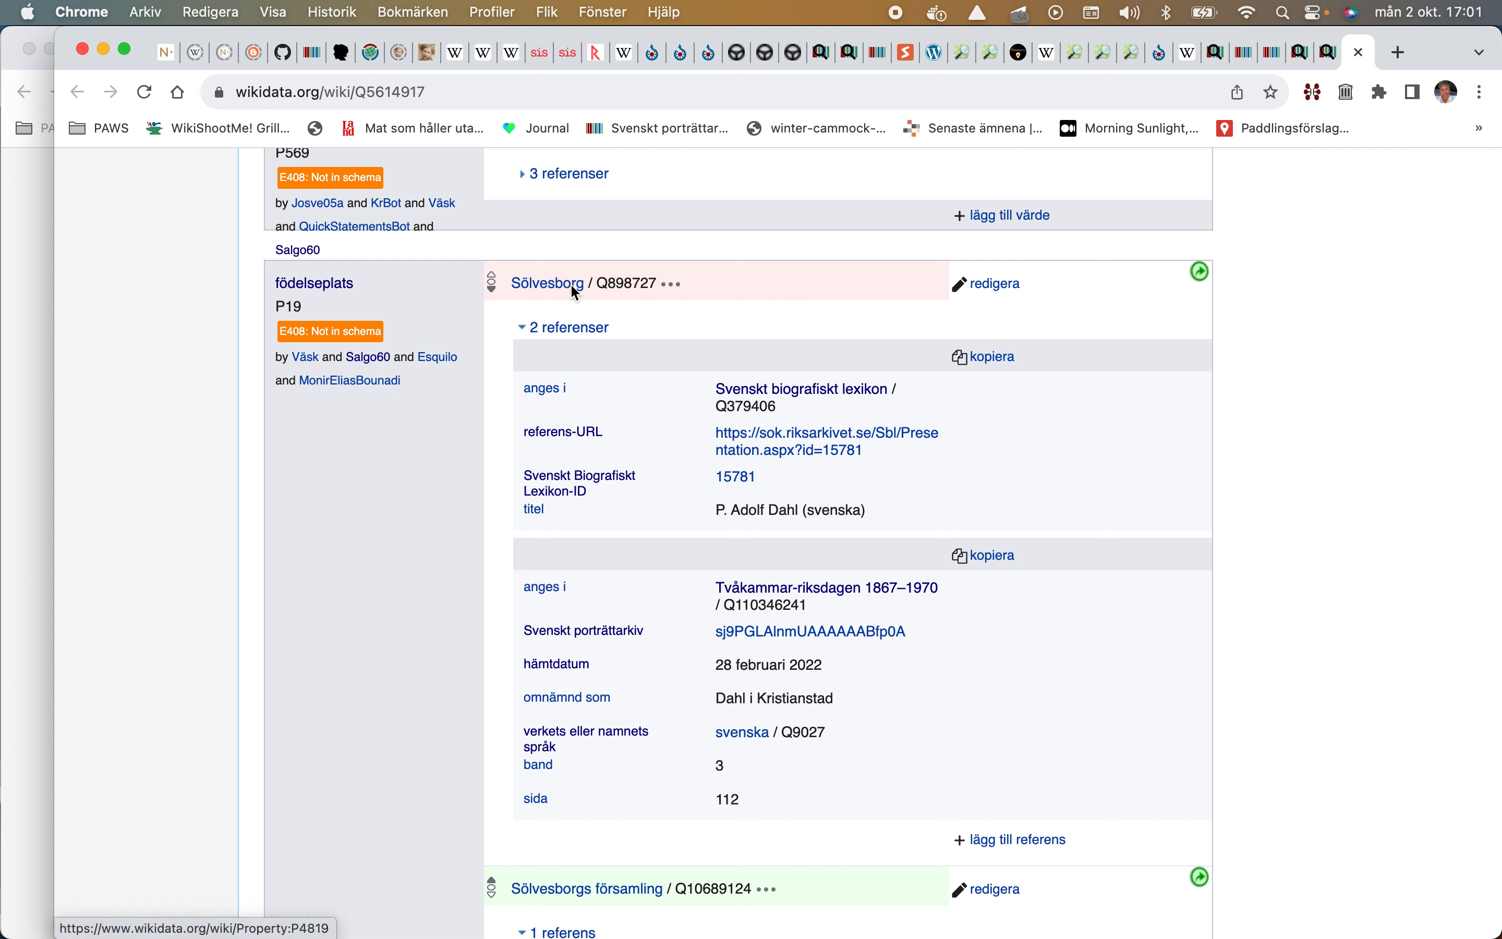
Step: Open the Svenskt porträttarkiv record cited in the Tvåkammar-riksdagen 1867–1970 reference of the Sölvesborg birthplace
scroll(736, 655, "down", 6)
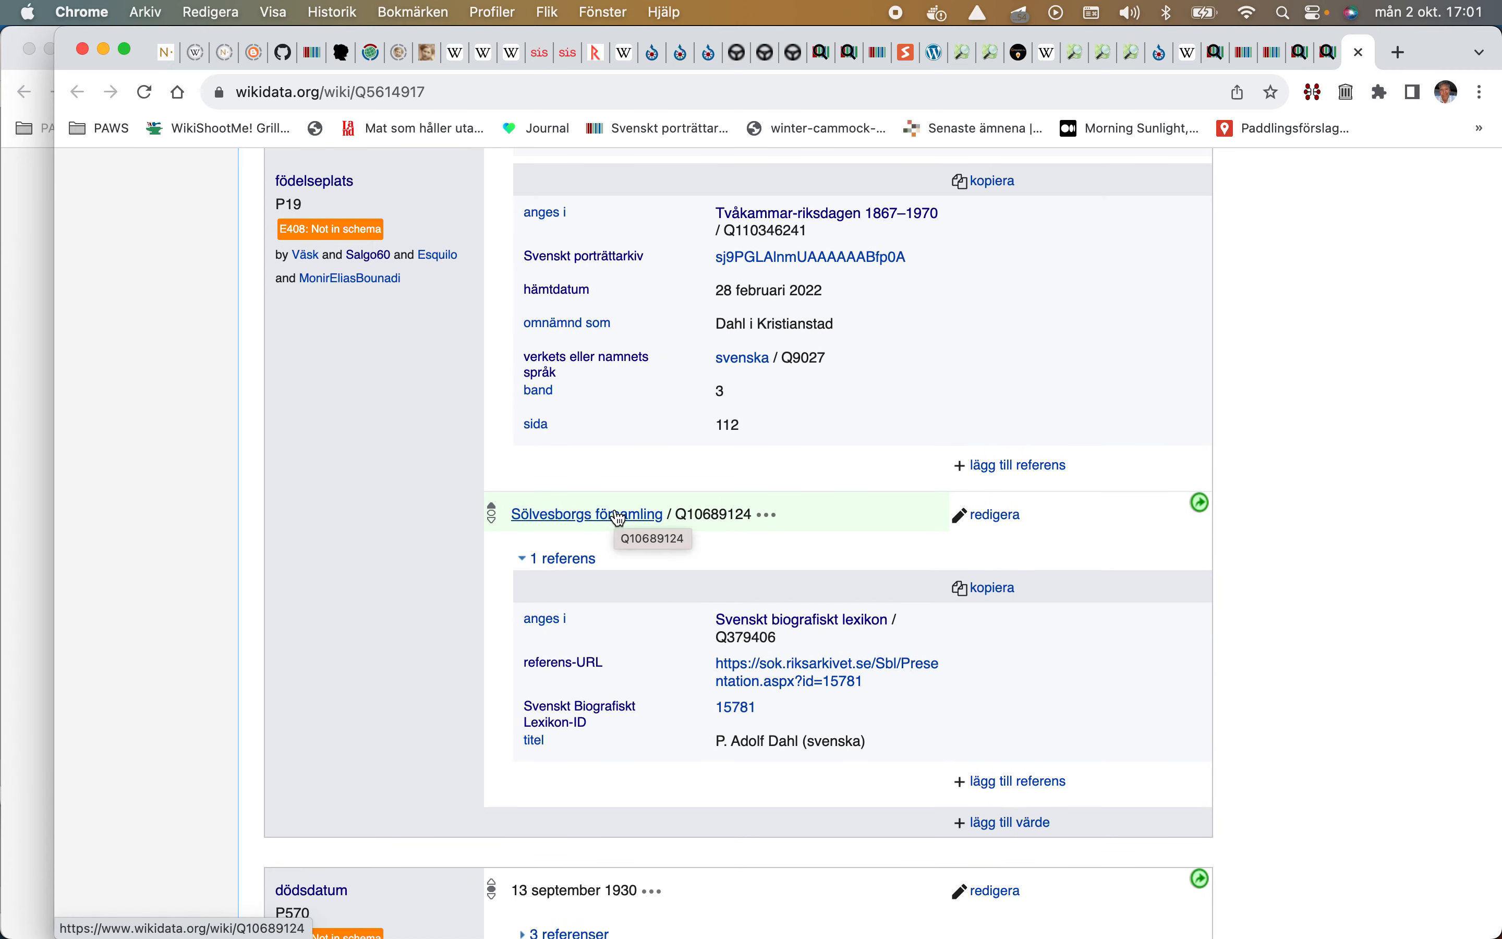
scroll(619, 518, "up", 5)
left_click(774, 568)
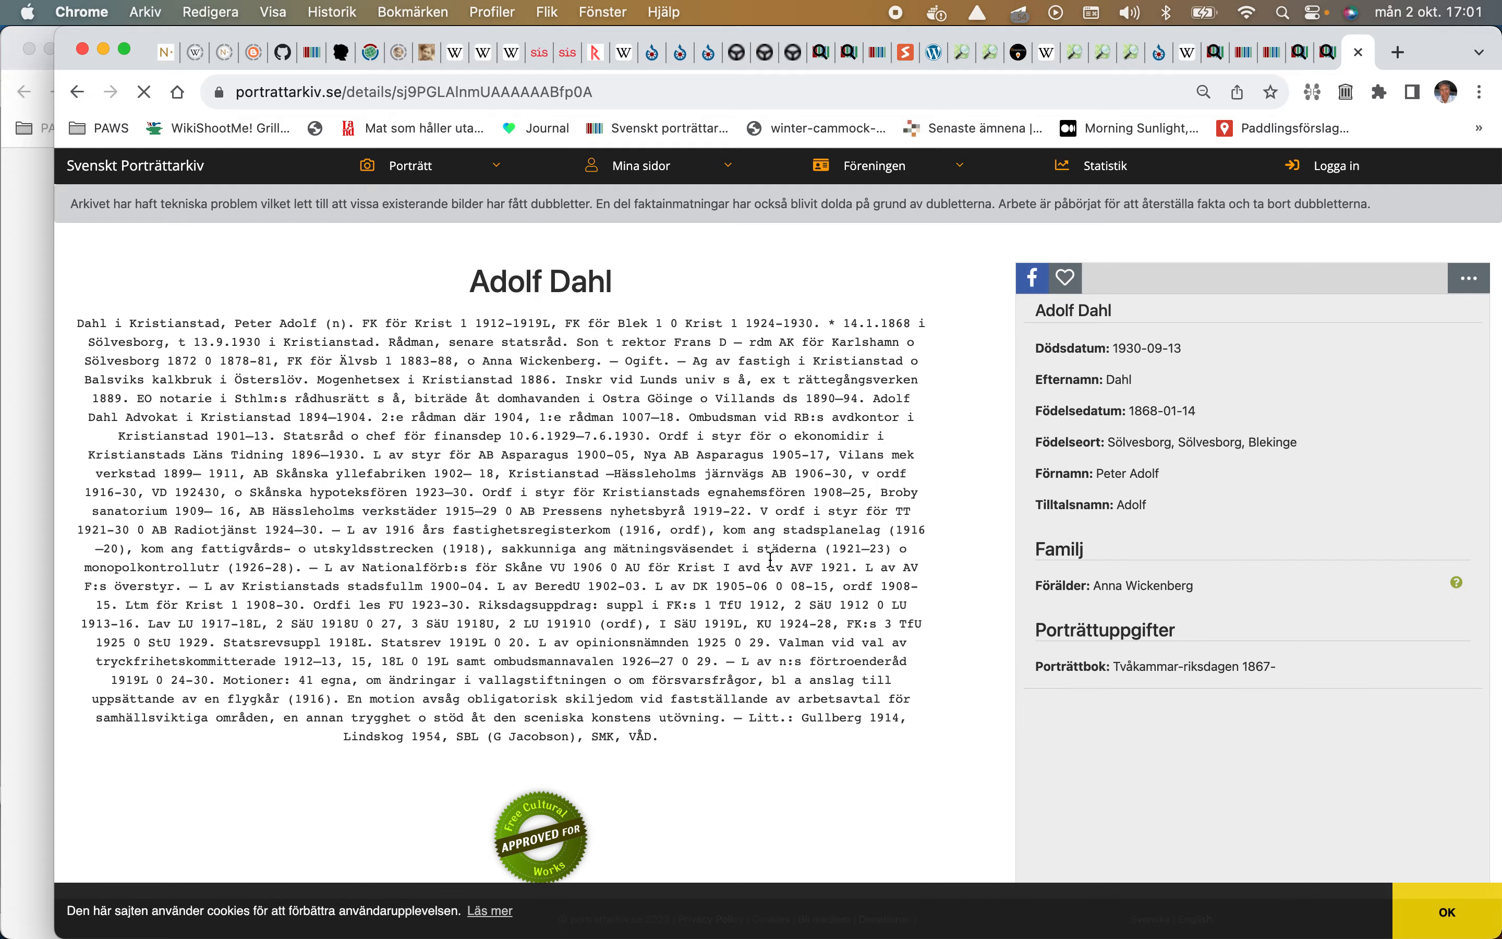
Step: Enlarge the scanned portrait book entry and read its birth and parliamentary details
left_click(493, 410)
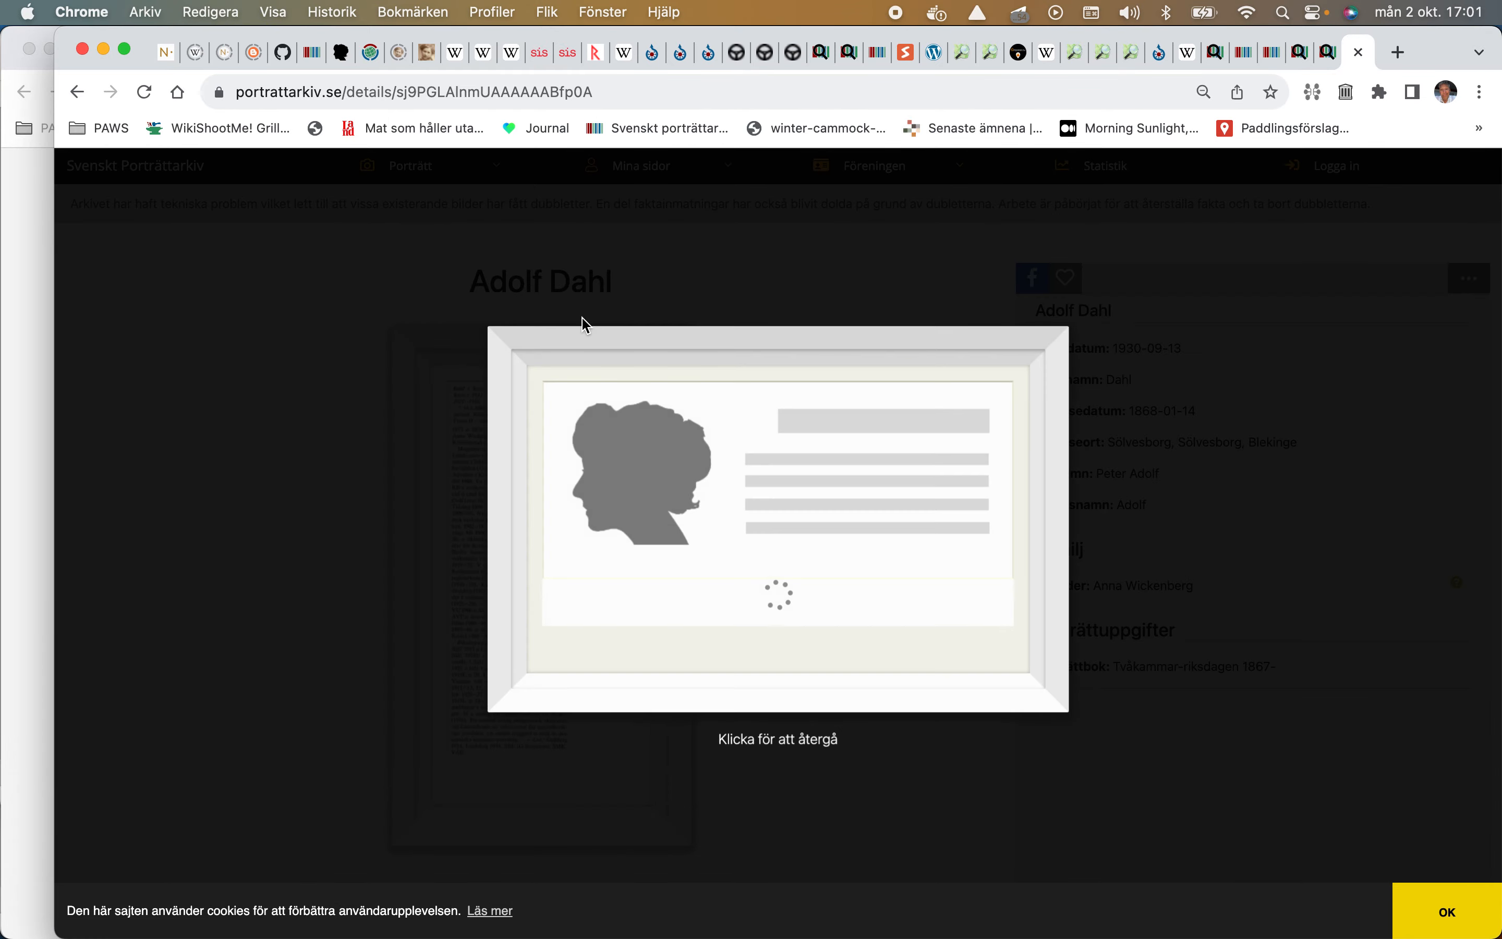
scroll(593, 311, "up", 5)
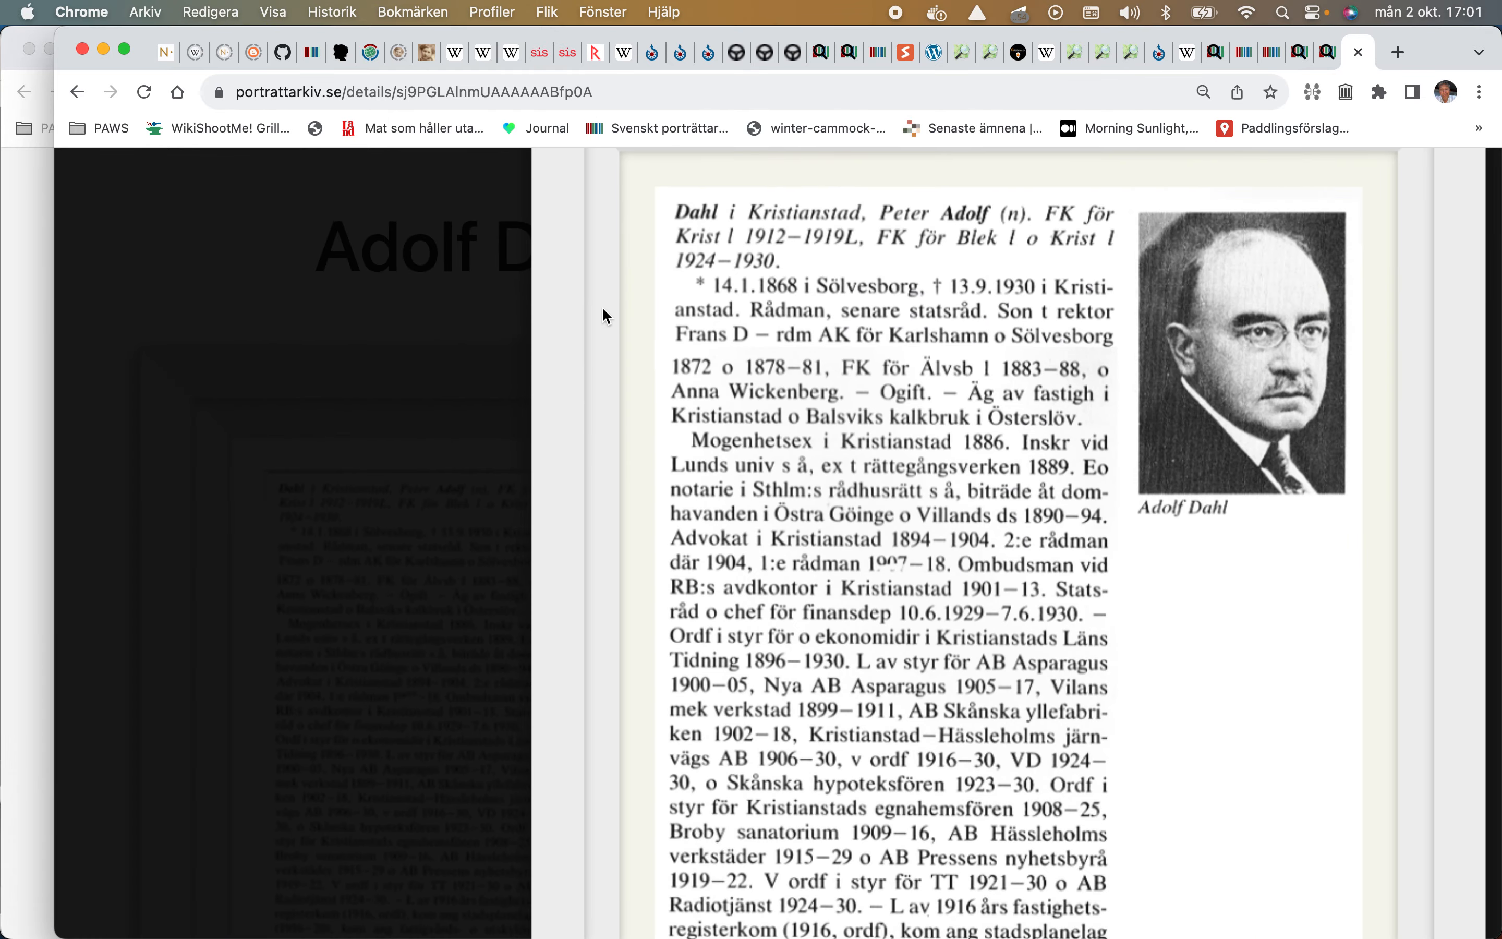
scroll(603, 309, "right", 3)
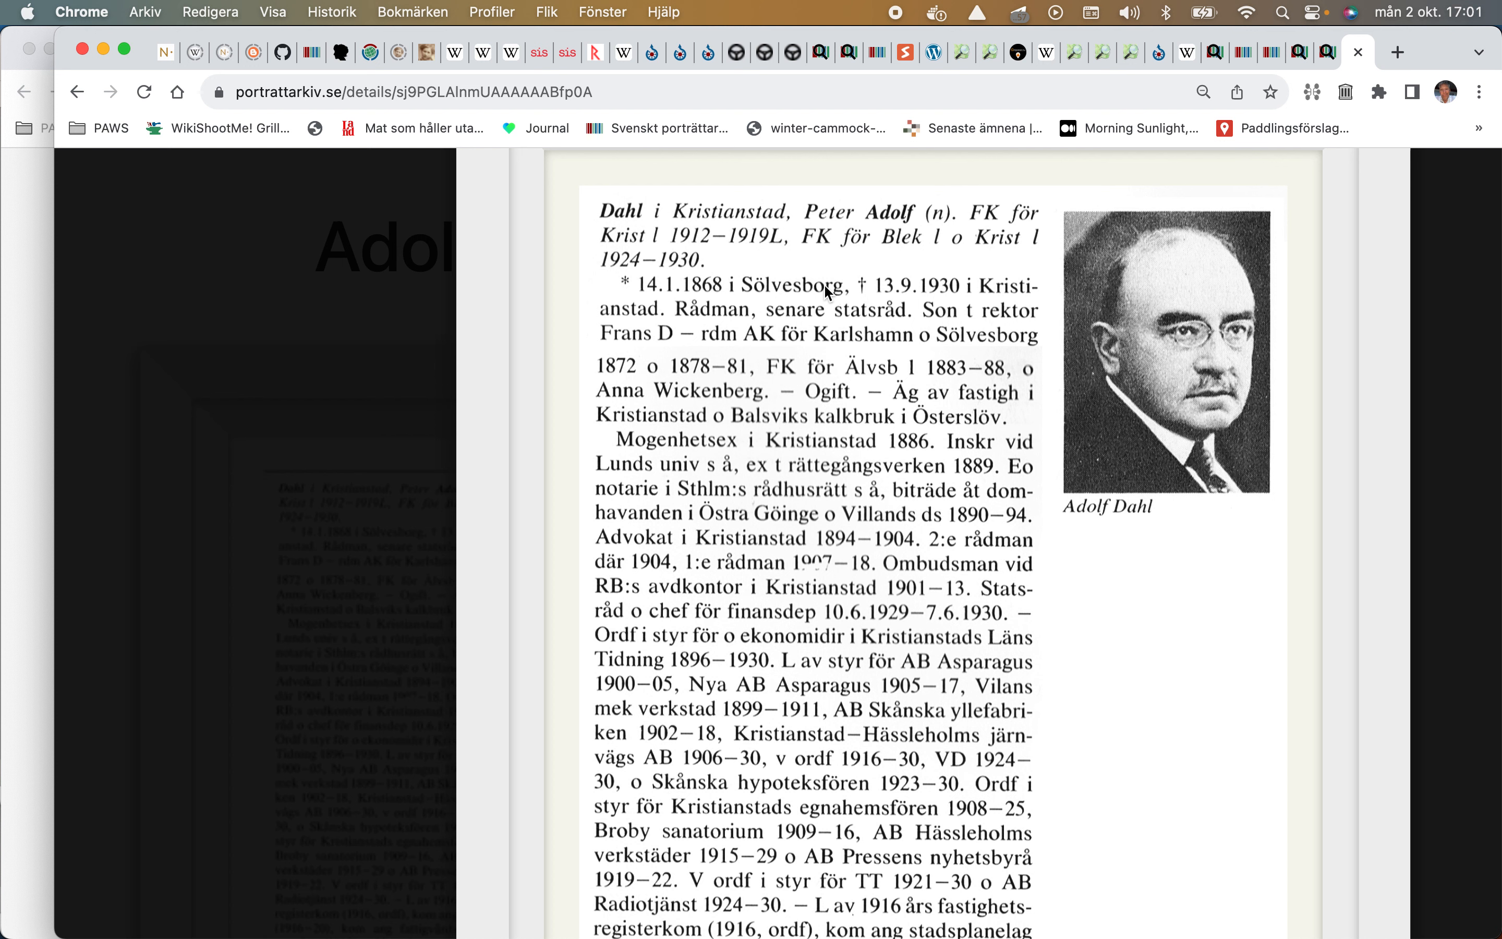
Step: Open the first biography among the Svenskt kvinnobiografiskt lexikon search results for "Frisinnade landsföreningen"
left_click(807, 94)
type("skbl")
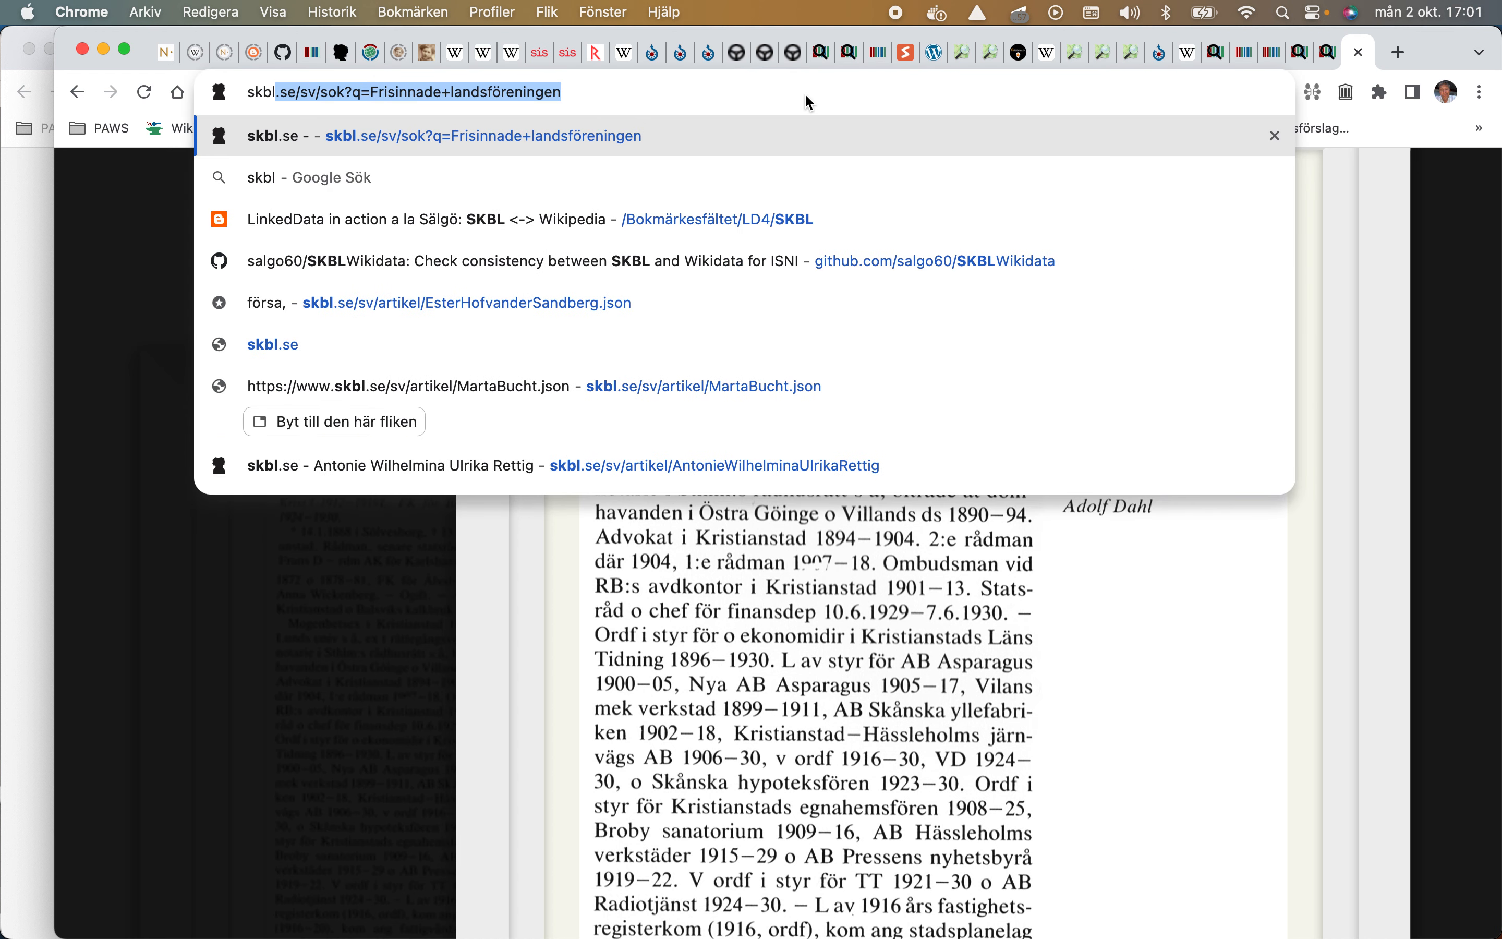
key("Return")
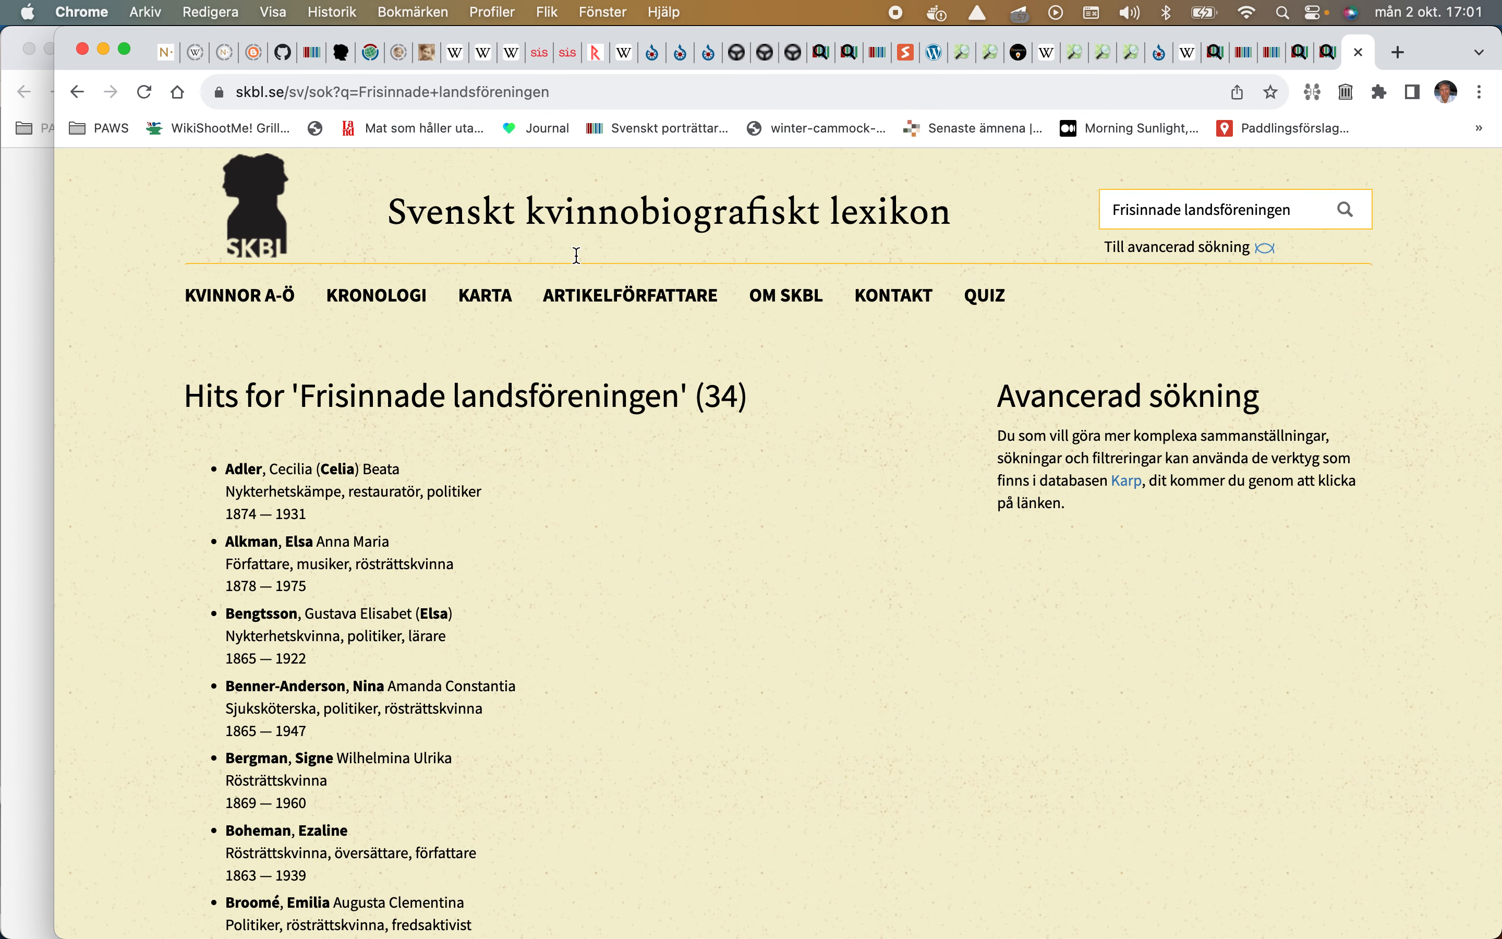
left_click(302, 478)
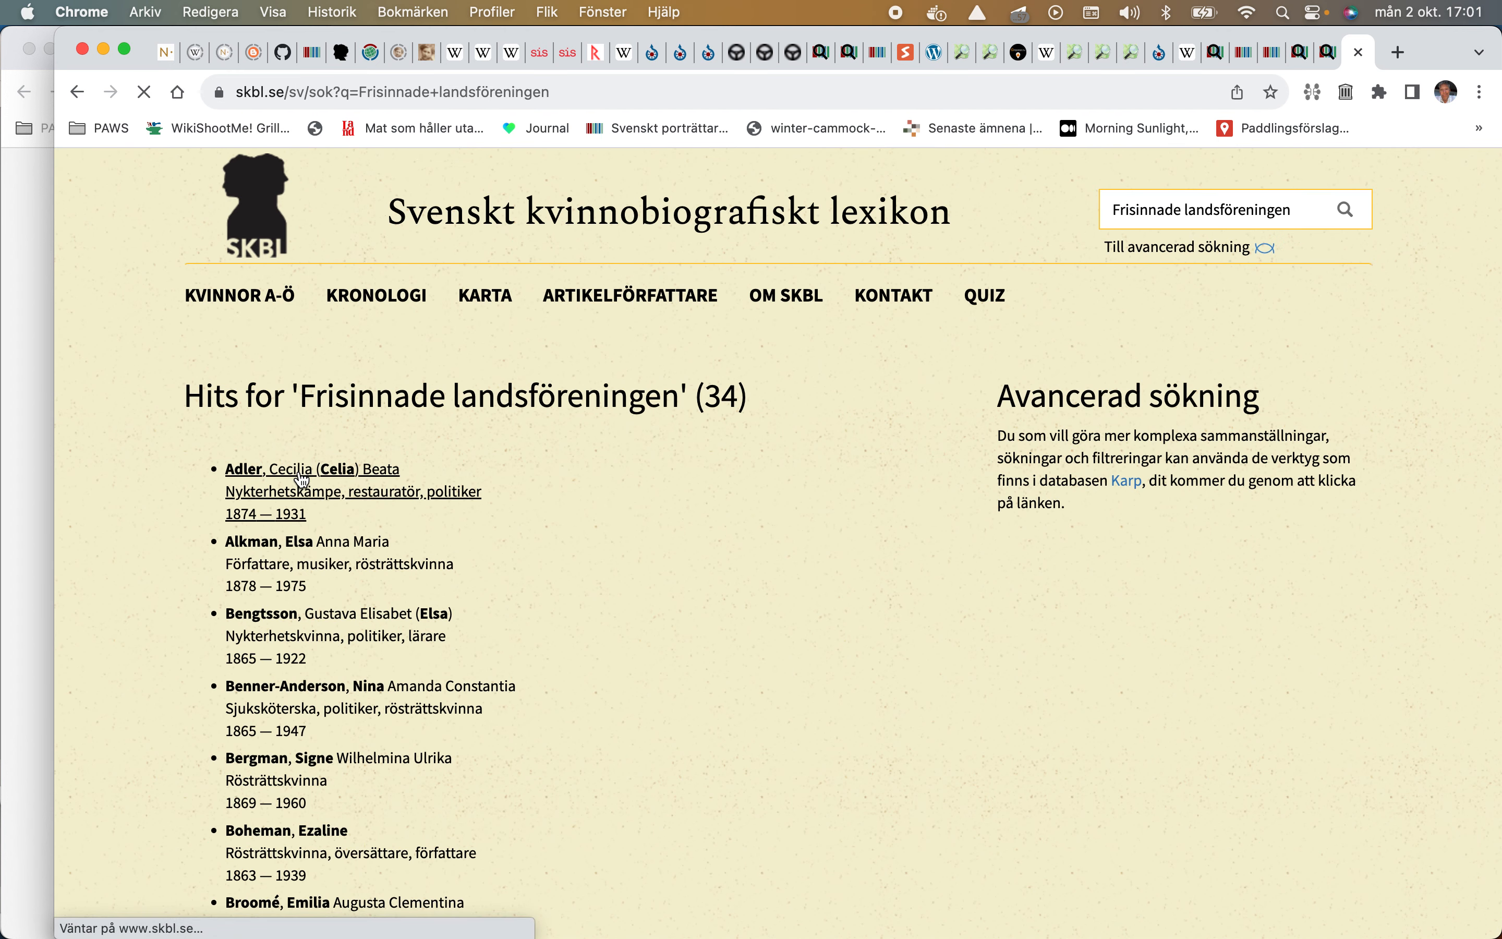
Step: Read the biography and expand its Bostadsorter section to check the stated birthplace
scroll(299, 472, "down", 20)
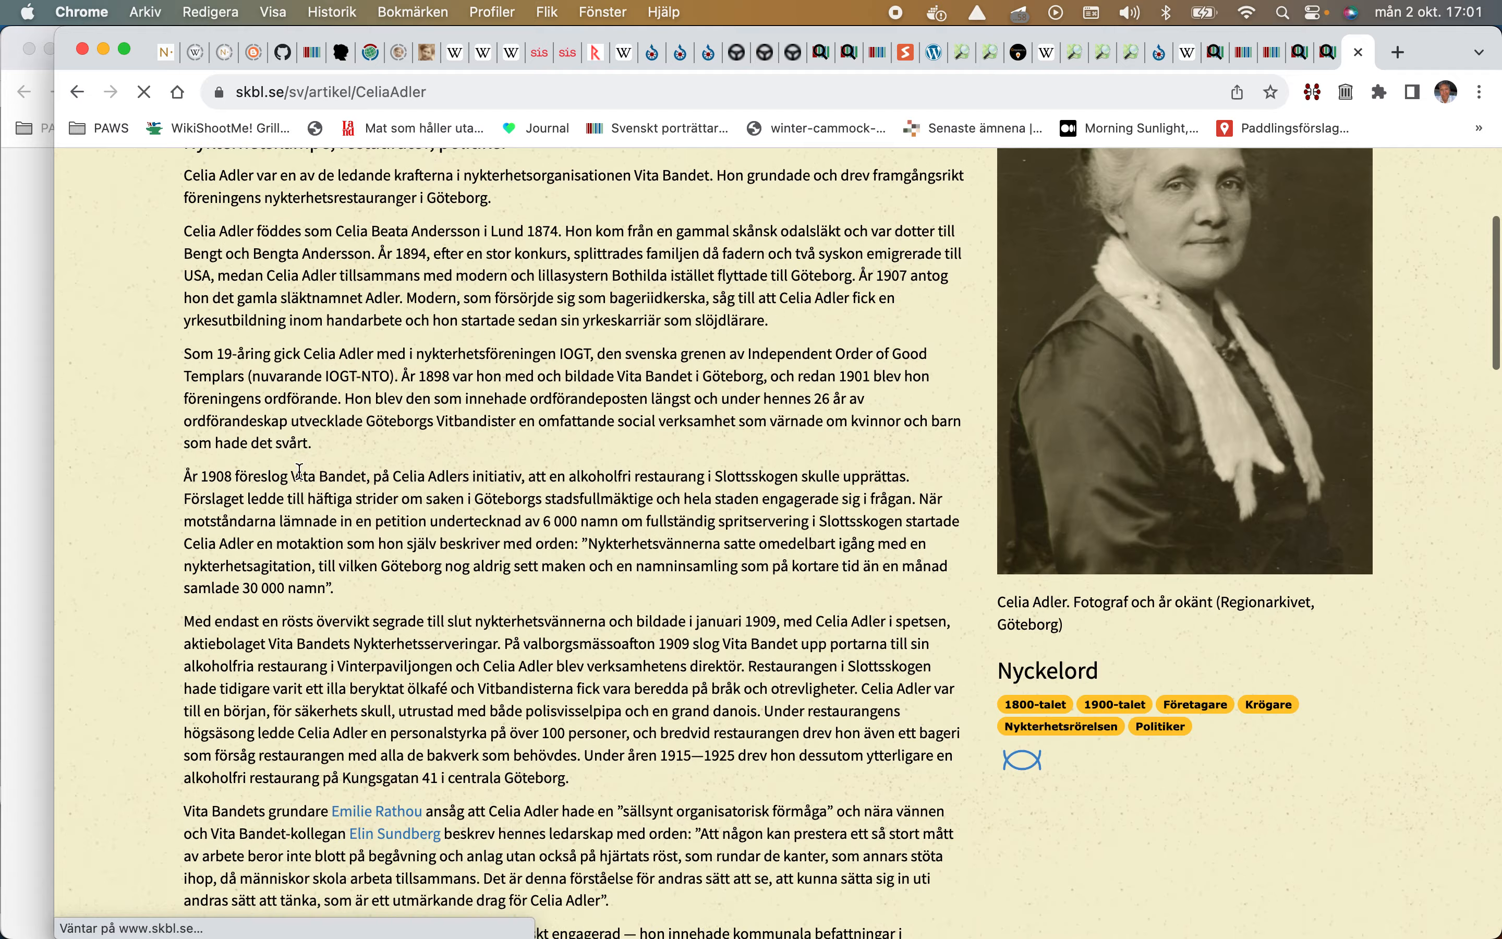
scroll(302, 480, "up", 6)
scroll(303, 479, "down", 10)
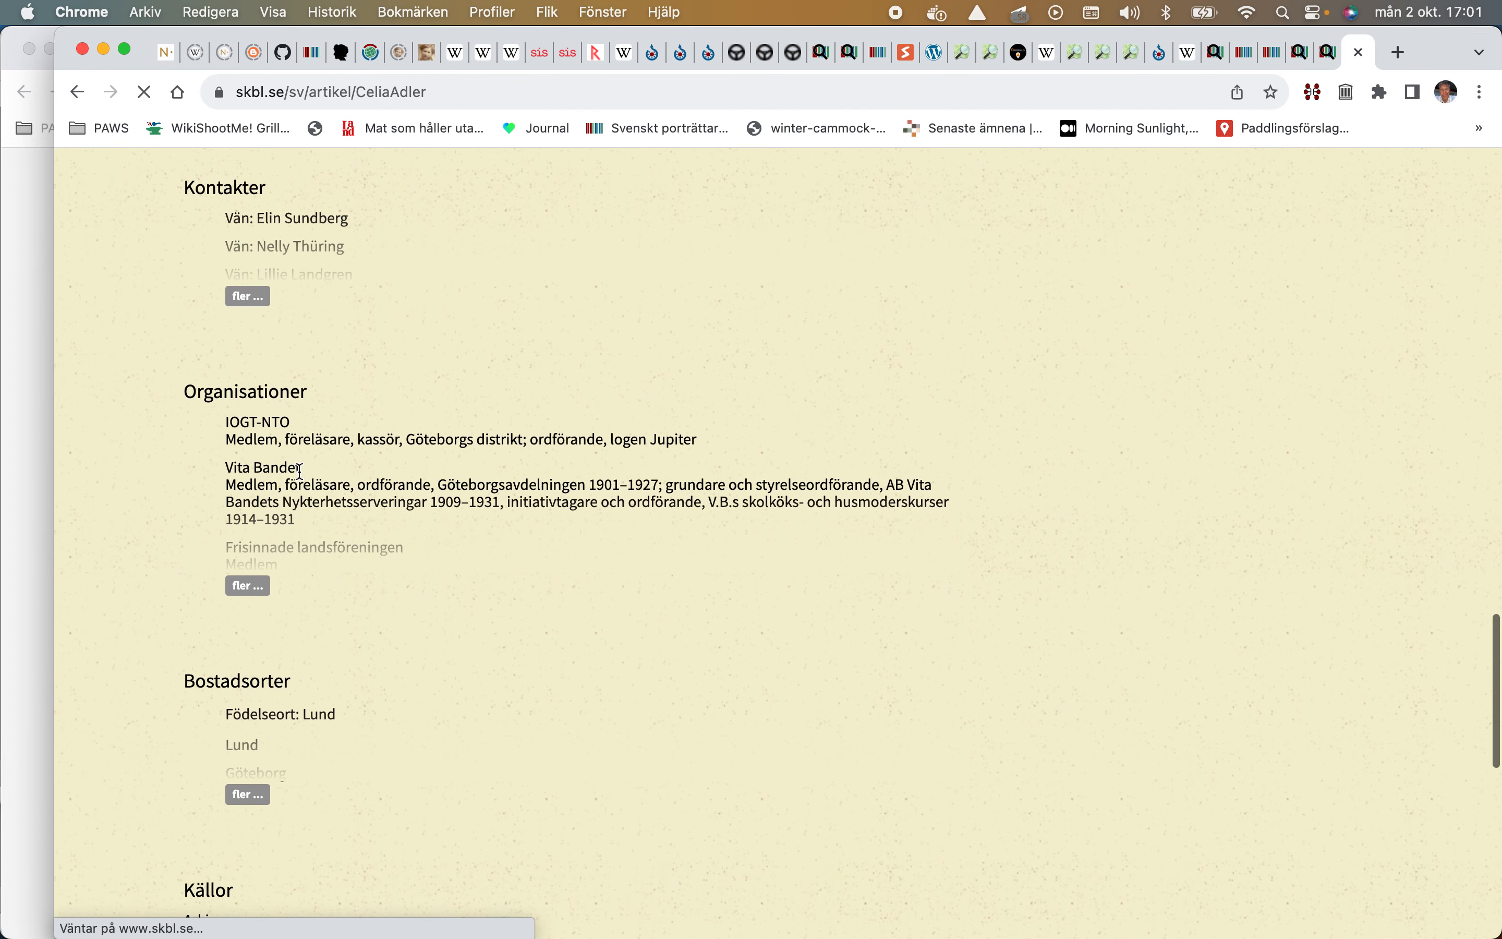
left_click(242, 315)
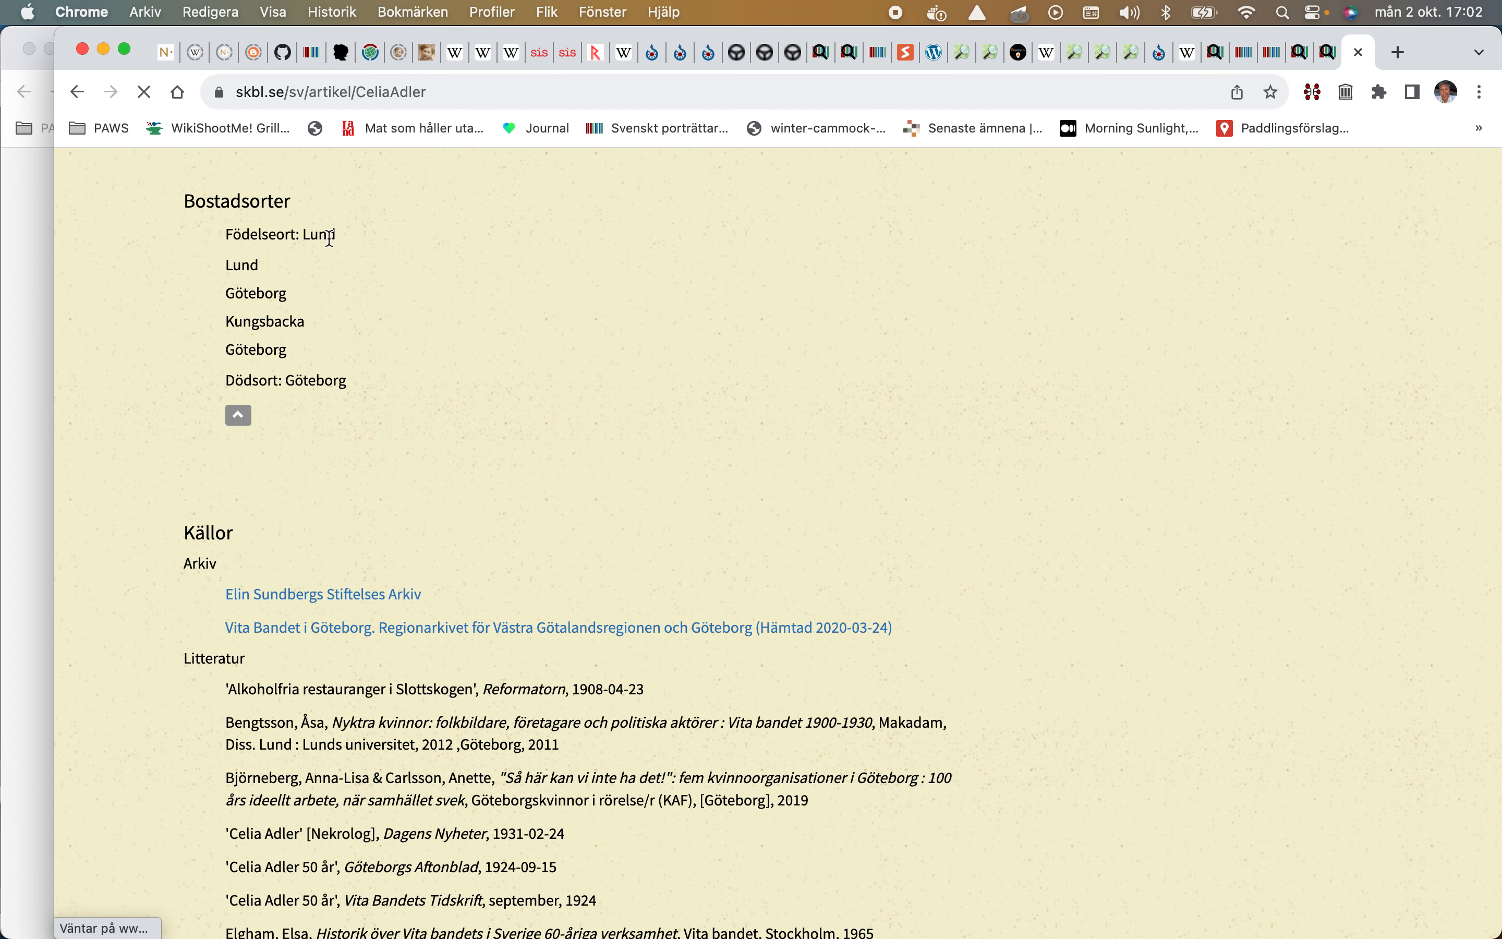
scroll(331, 236, "up", 20)
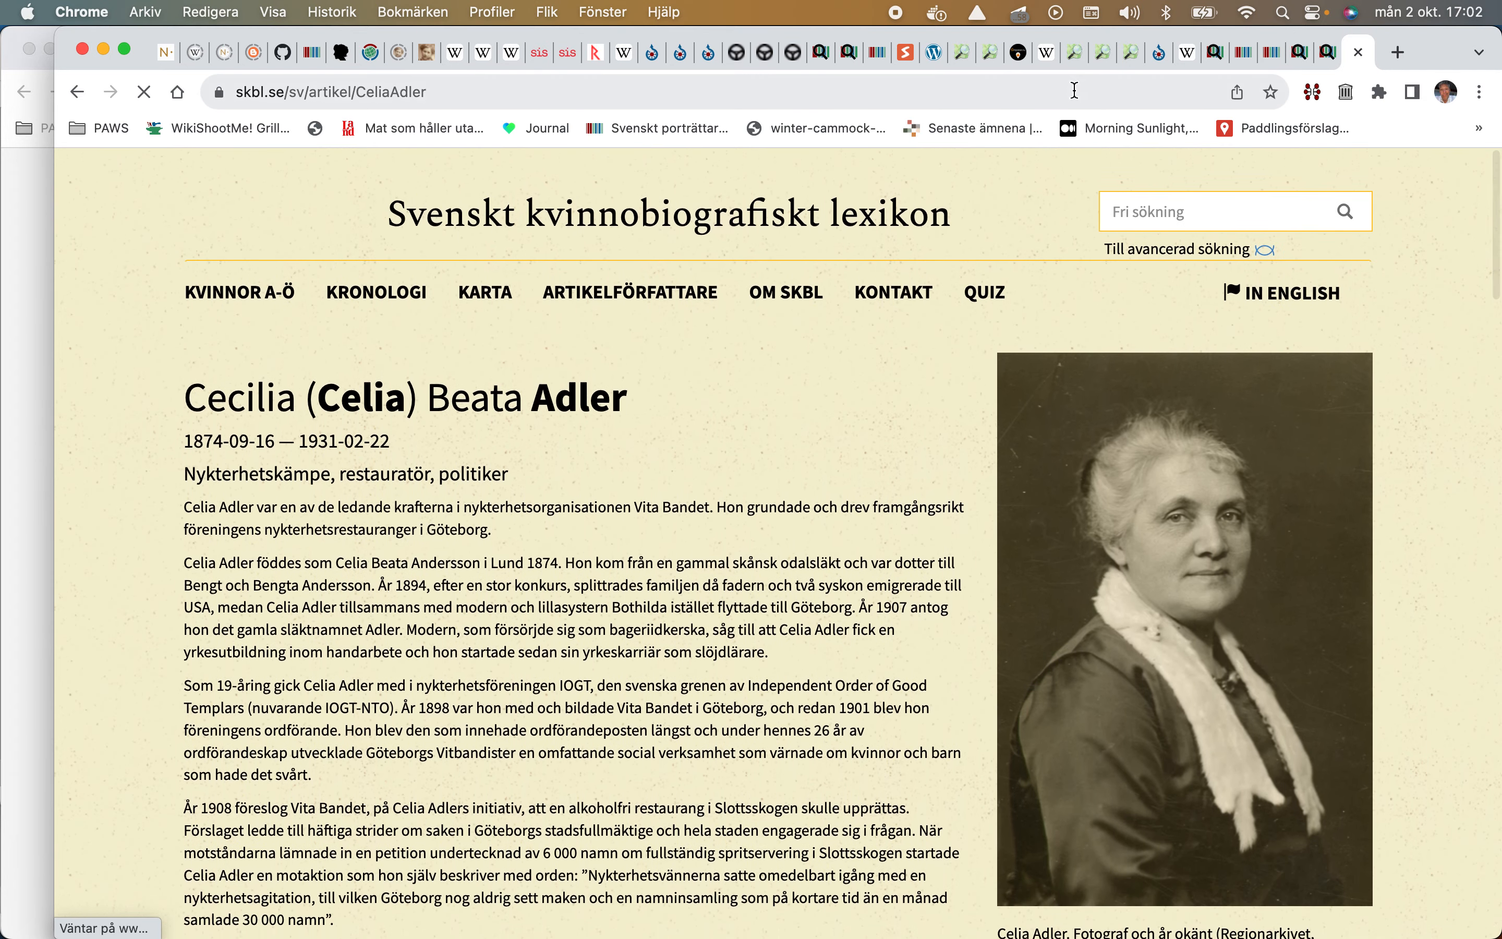
Step: Look up the article's entity with Entity Explosion and open its linked Svenskt kvinnobiografiskt lexikon JSON record
left_click(1311, 94)
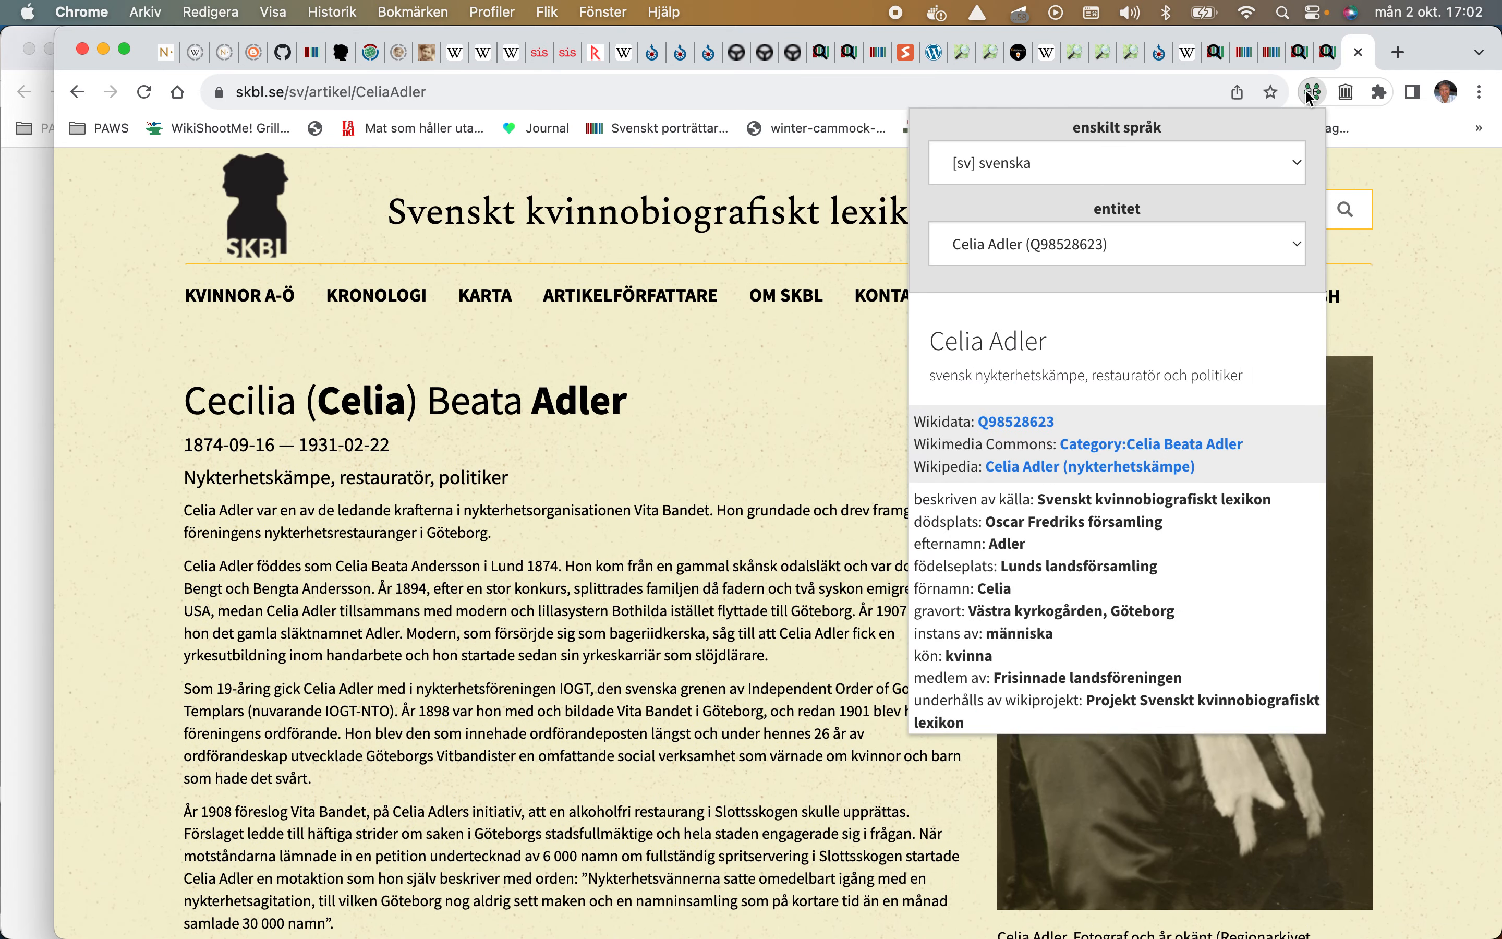
scroll(1082, 515, "down", 5)
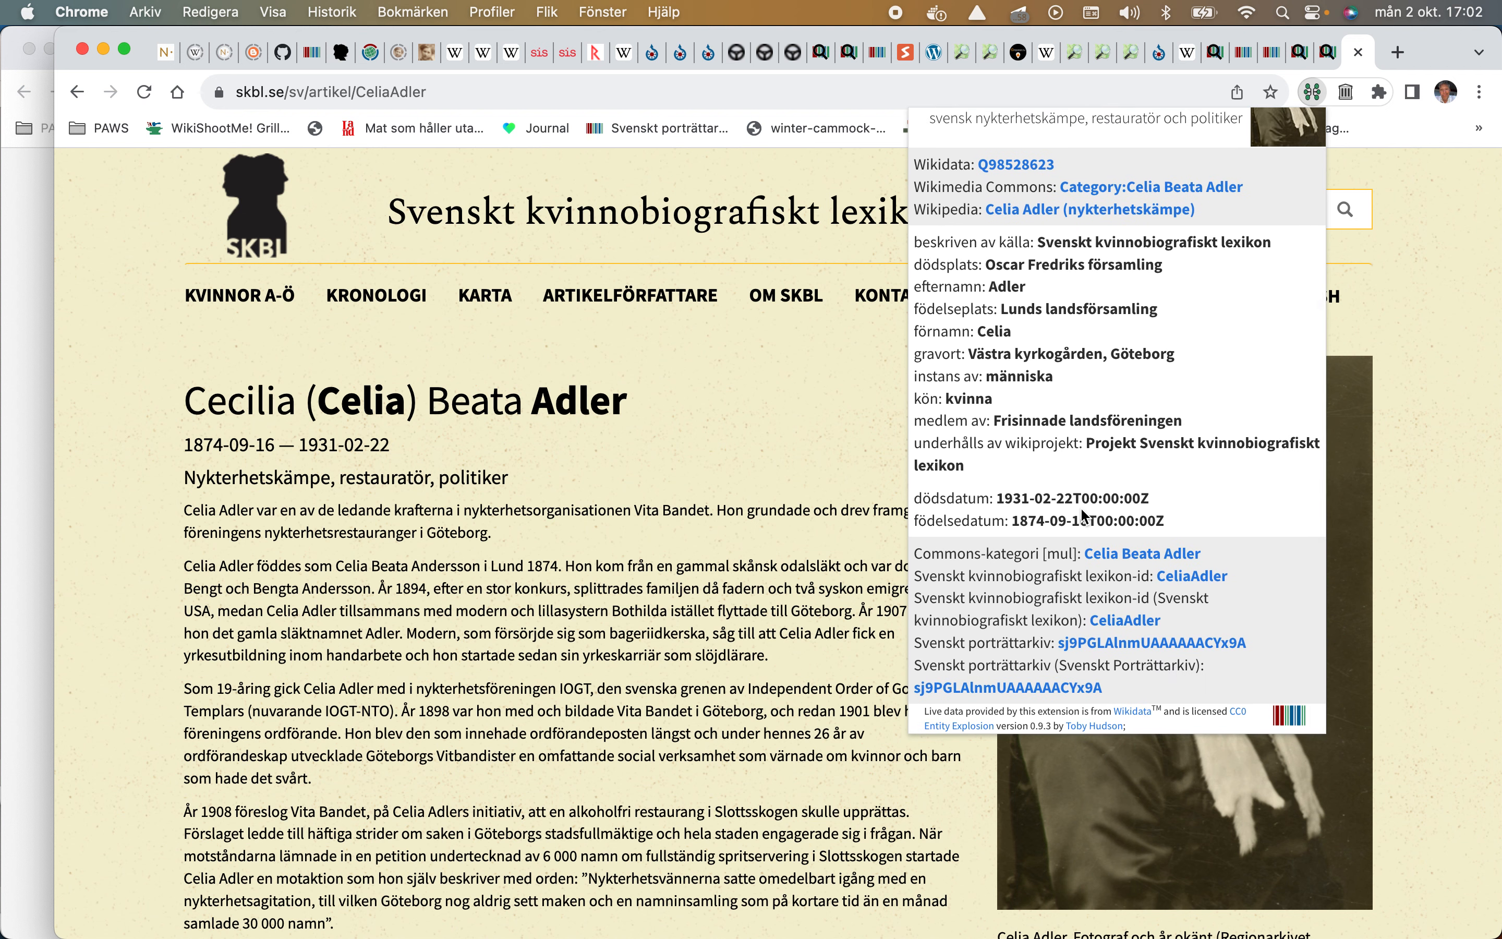
left_click(1125, 620)
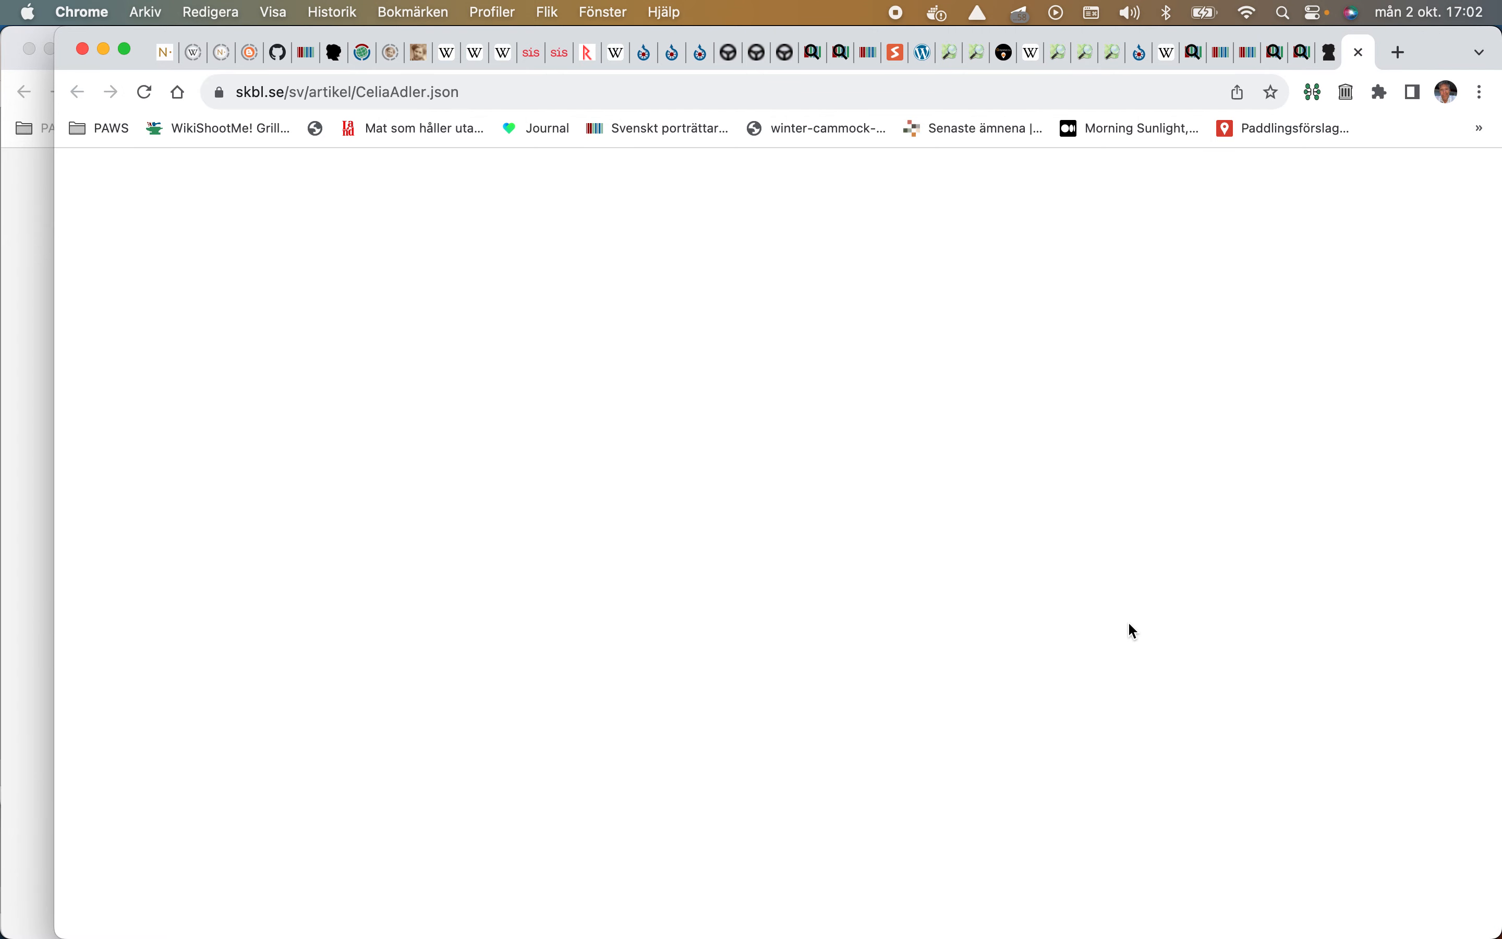
Step: Search the biography's JSON record for "Lund" to locate the birthplace data
scroll(765, 697, "down", 20)
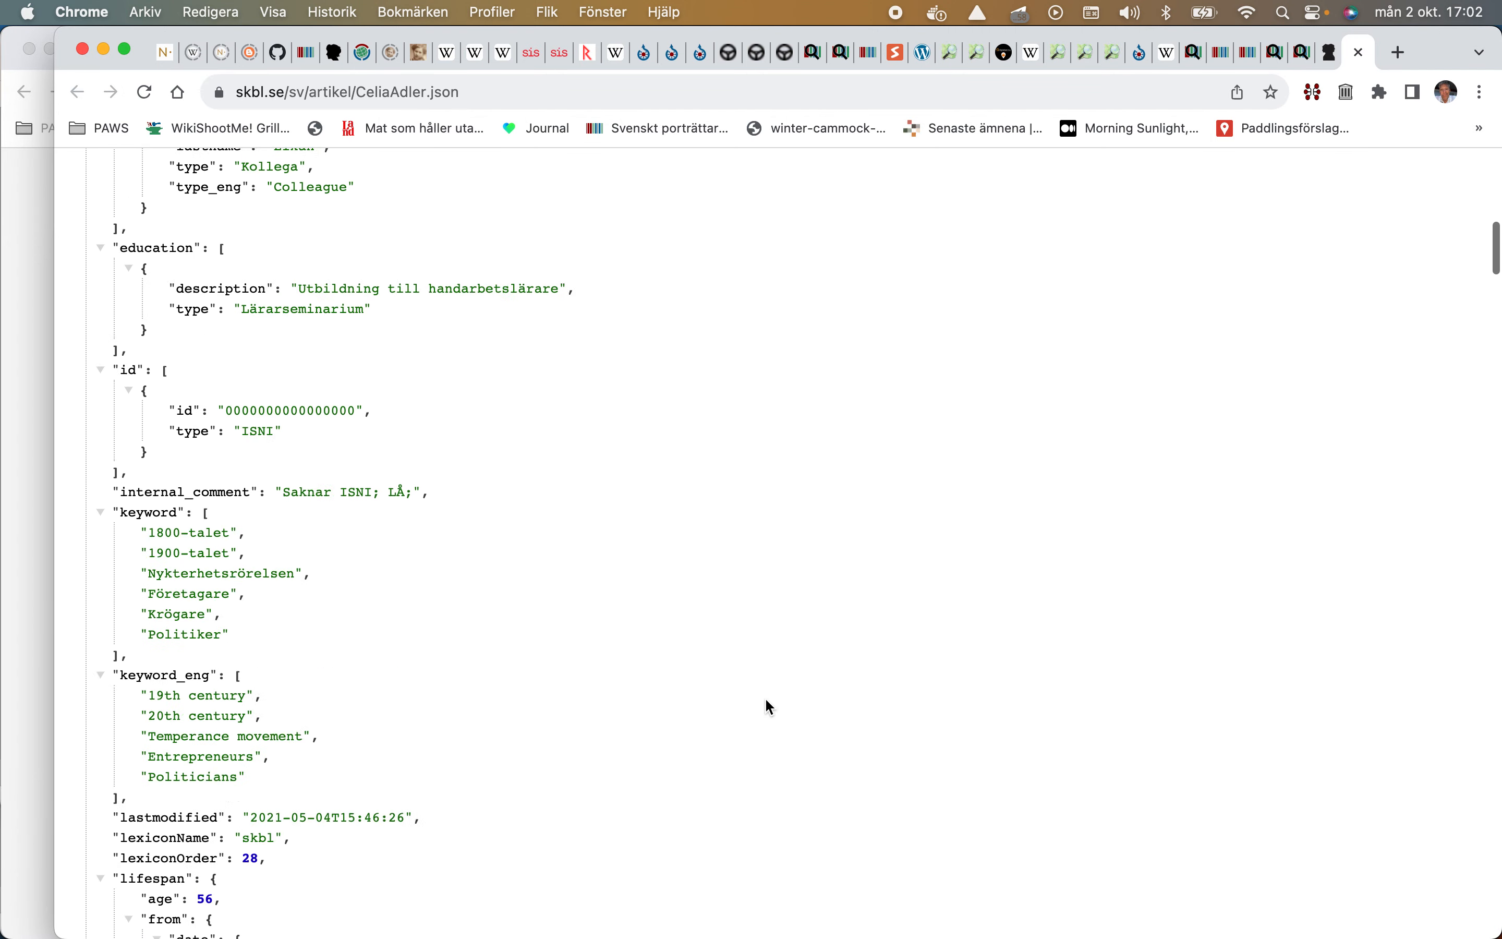
scroll(765, 697, "down", 5)
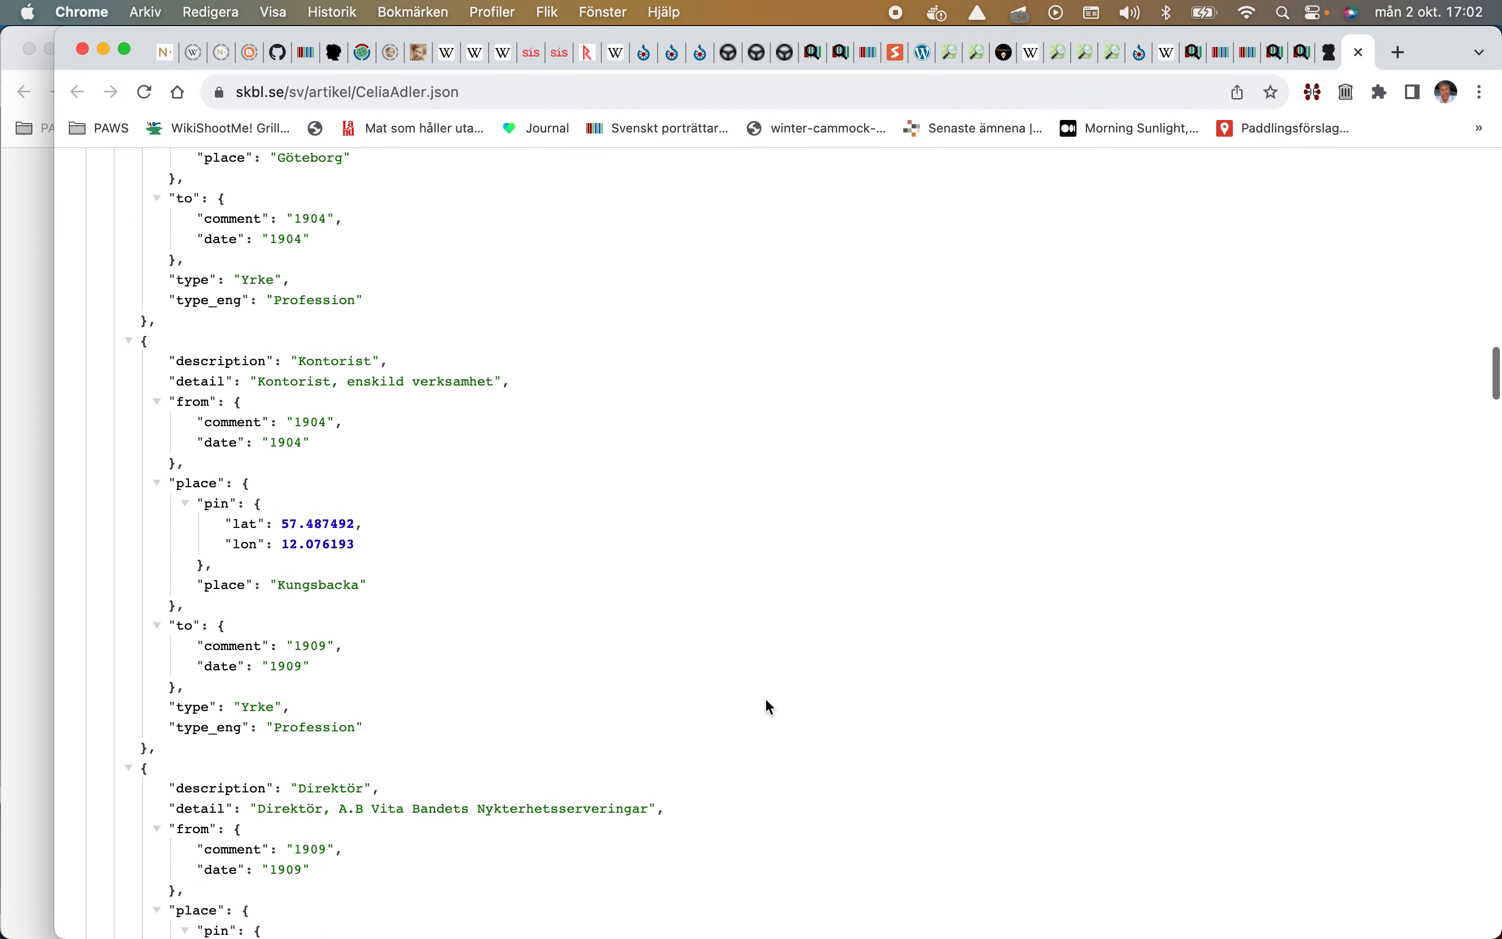
scroll(415, 579, "down", 5)
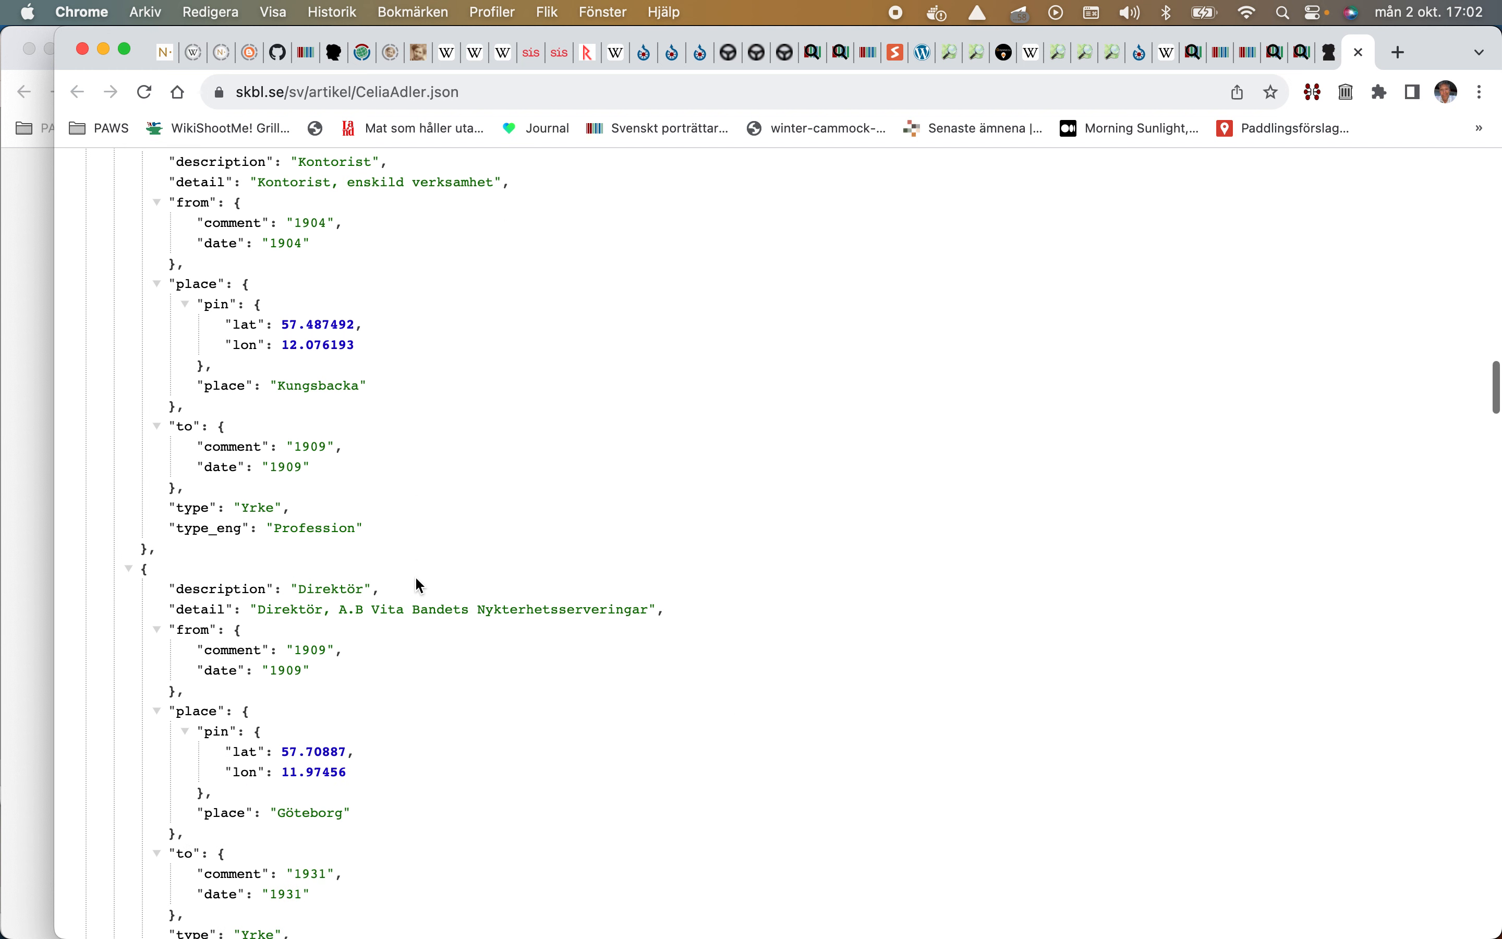
scroll(414, 575, "down", 9)
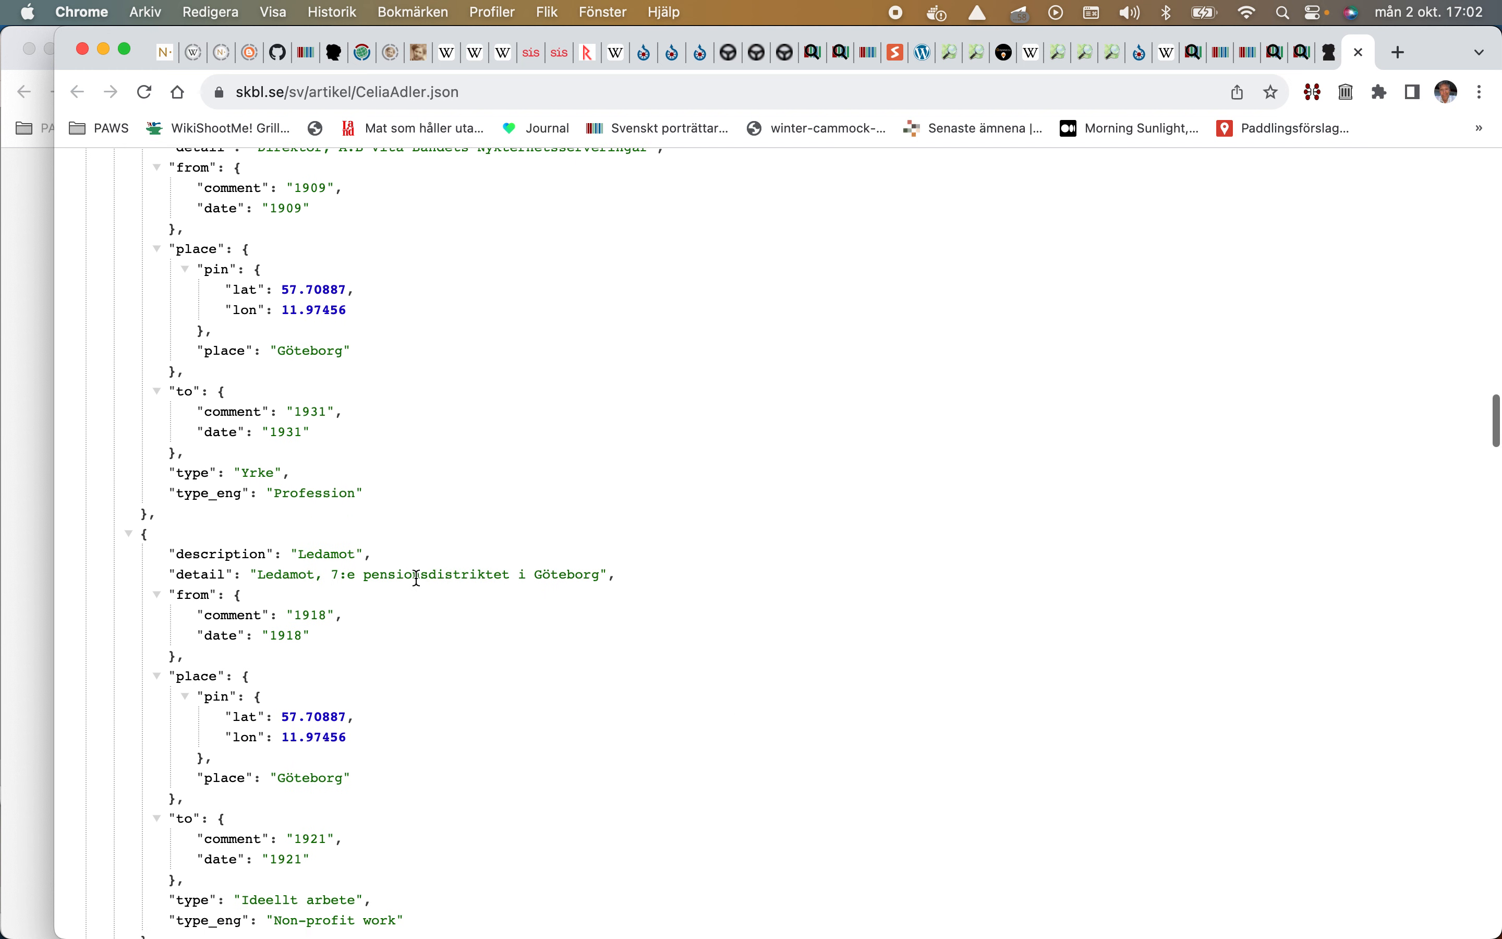
left_click(211, 13)
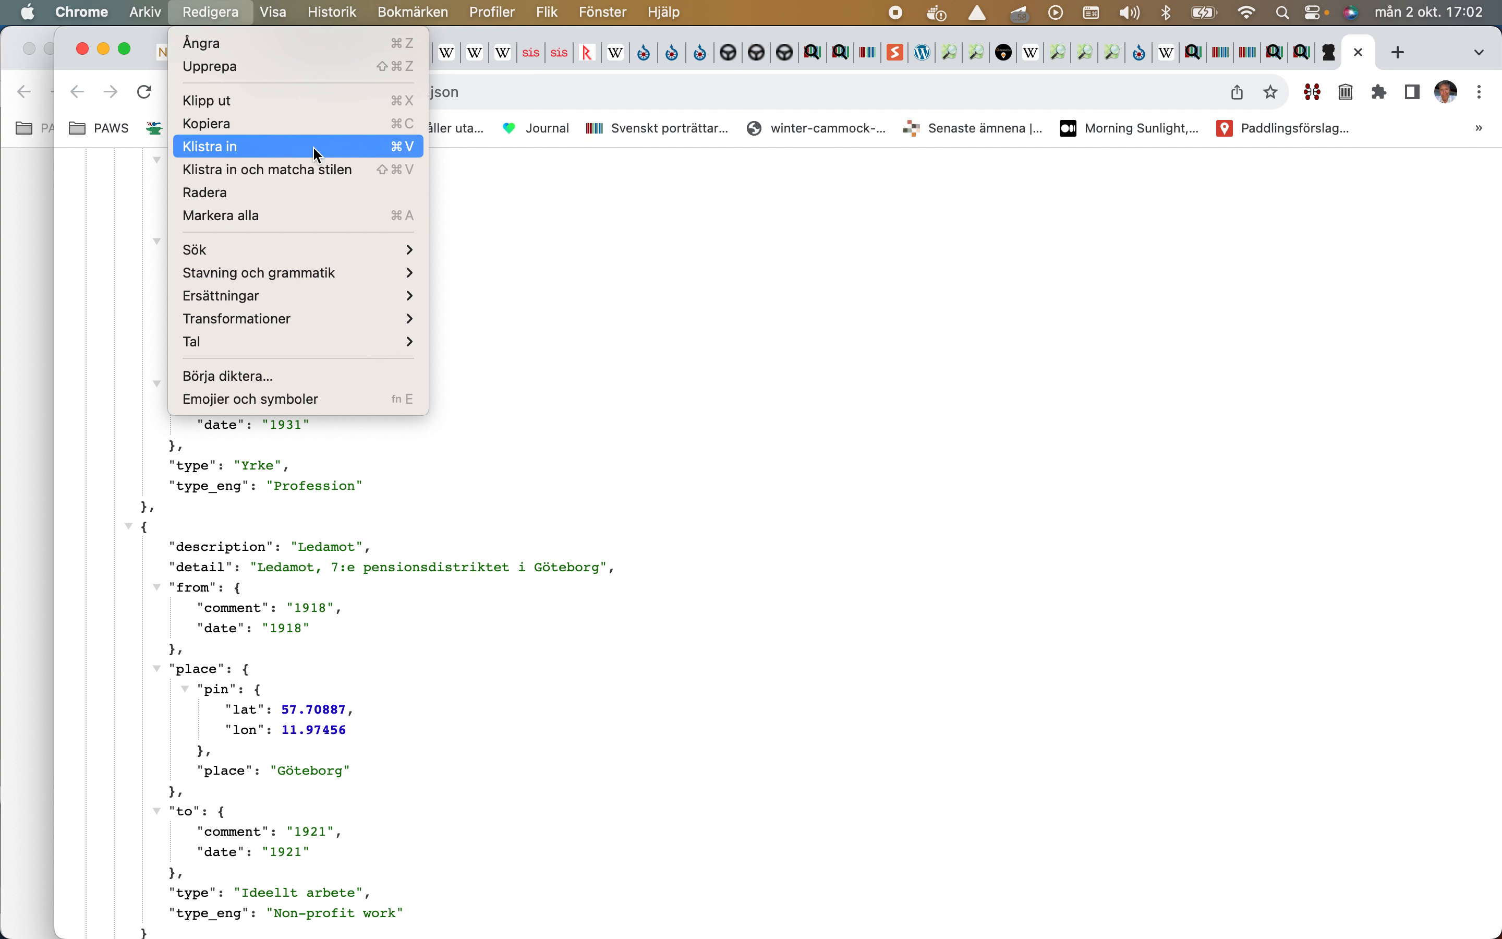
left_click(409, 144)
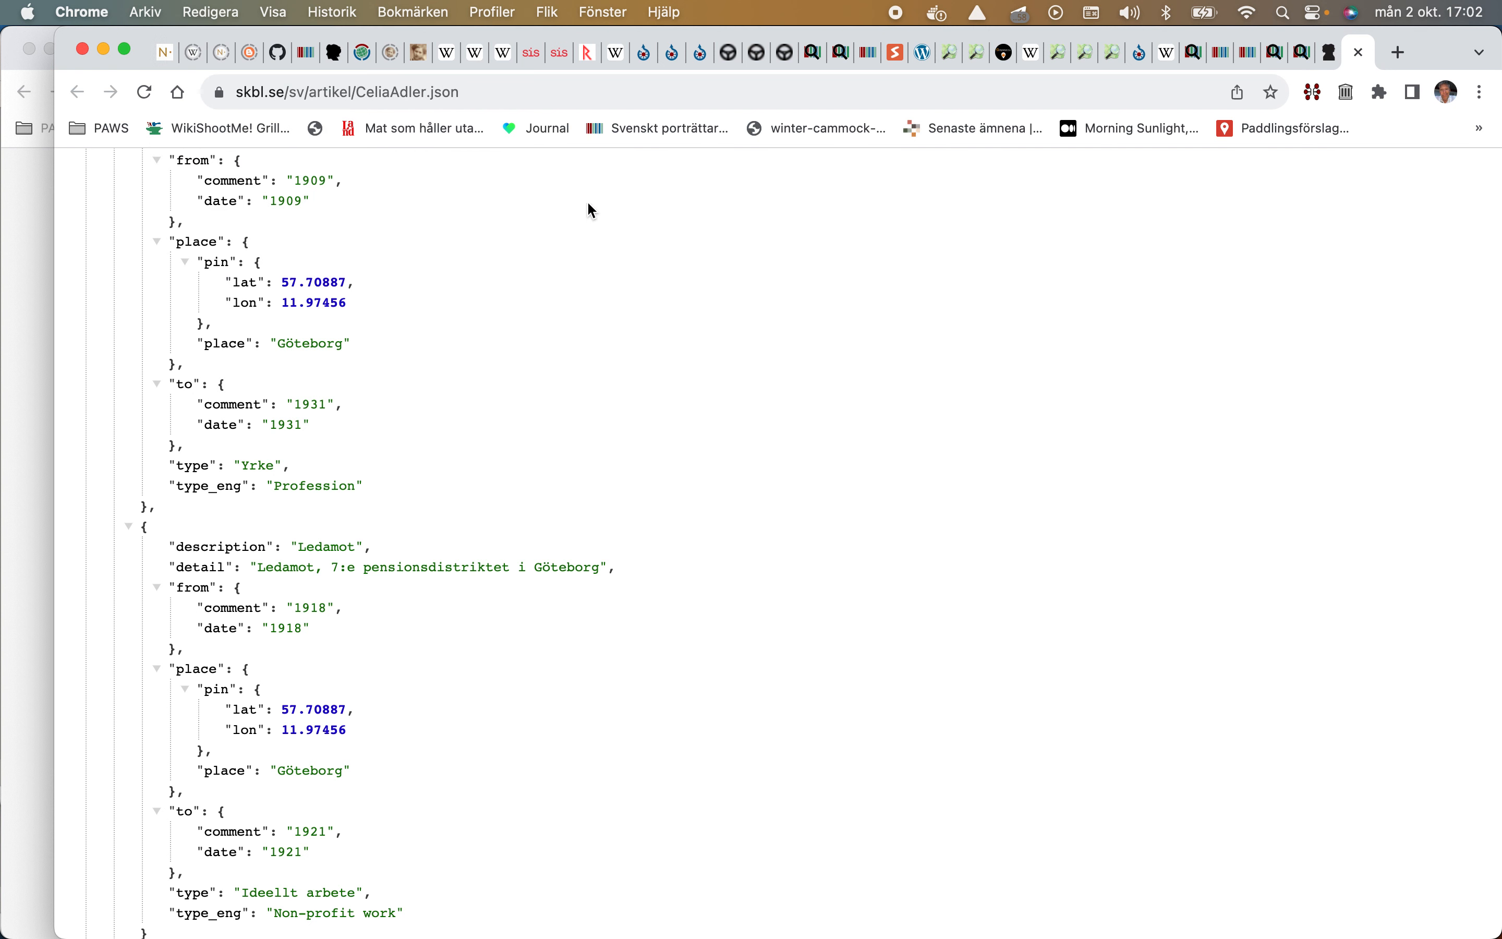
left_click(211, 13)
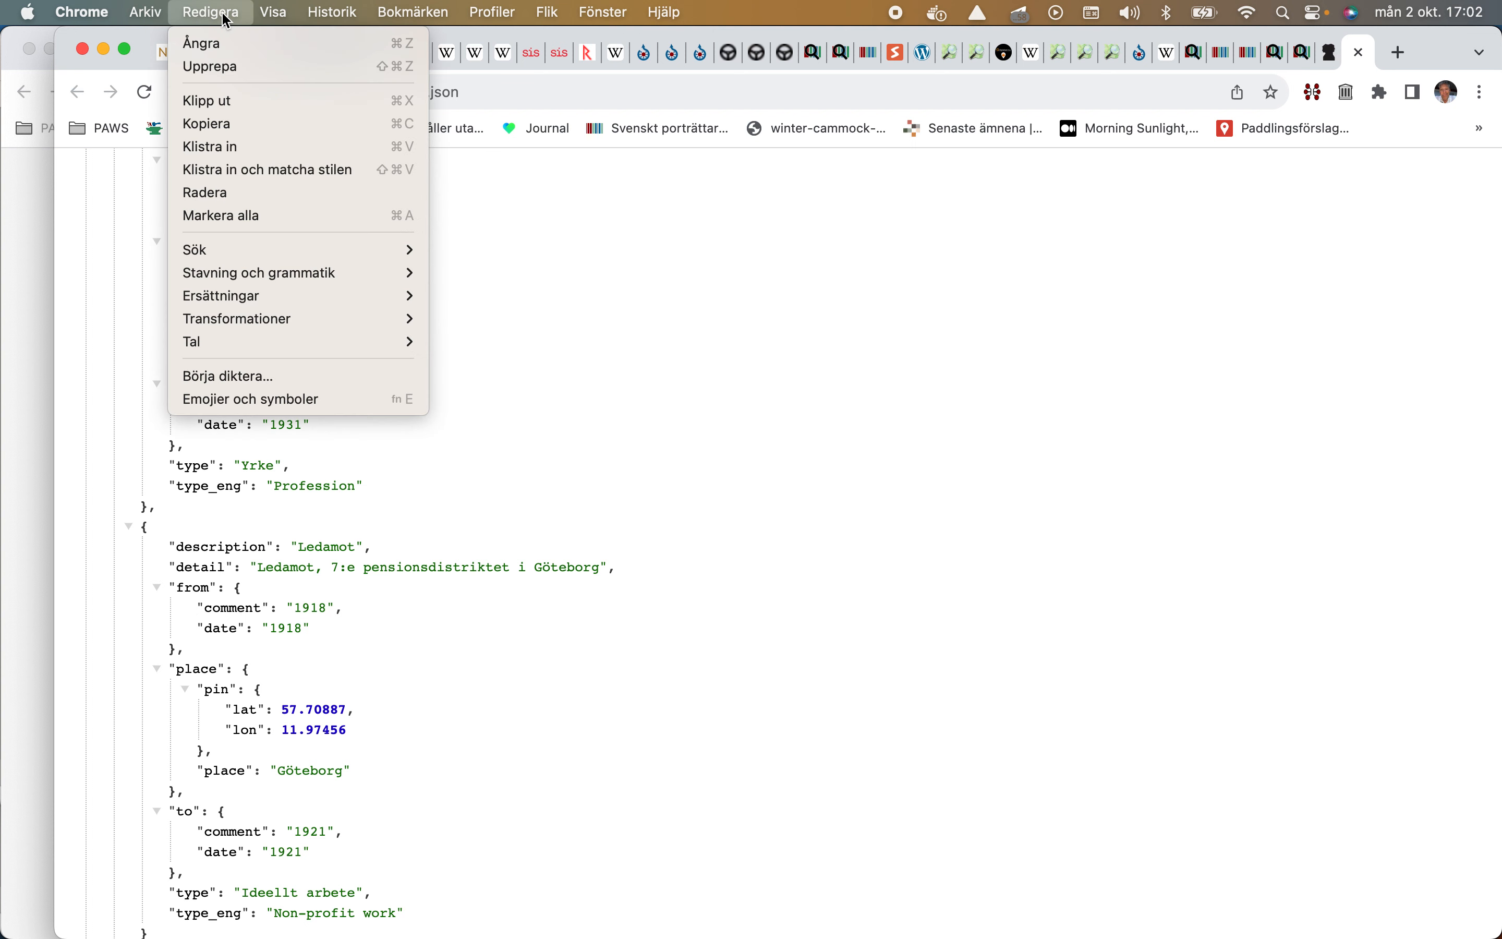
mouse_move(258, 248)
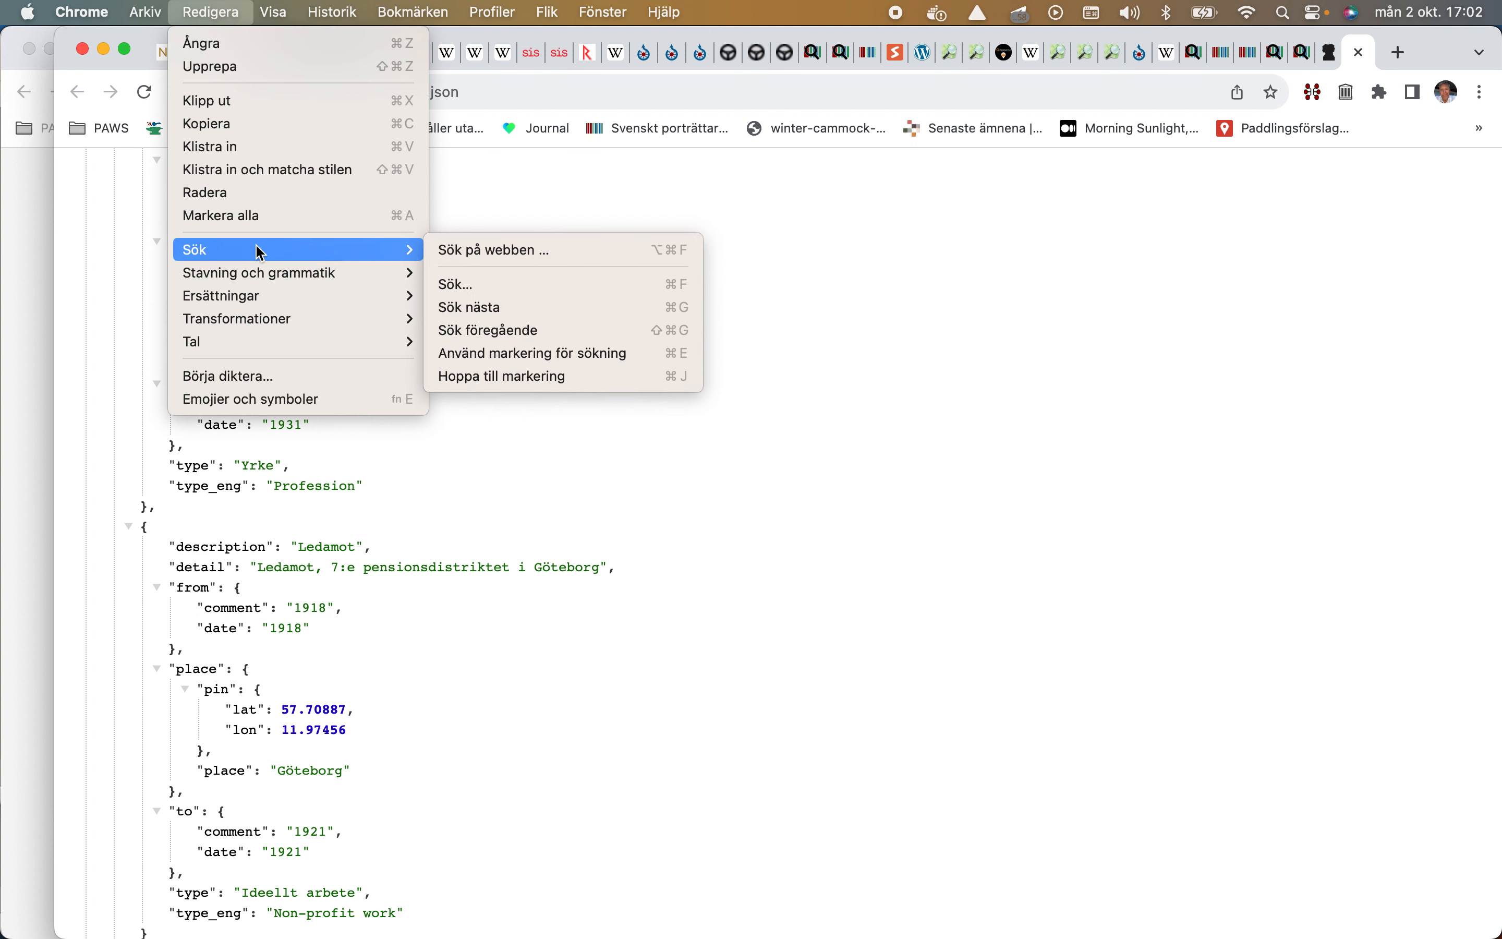
left_click(461, 279)
type("Lund")
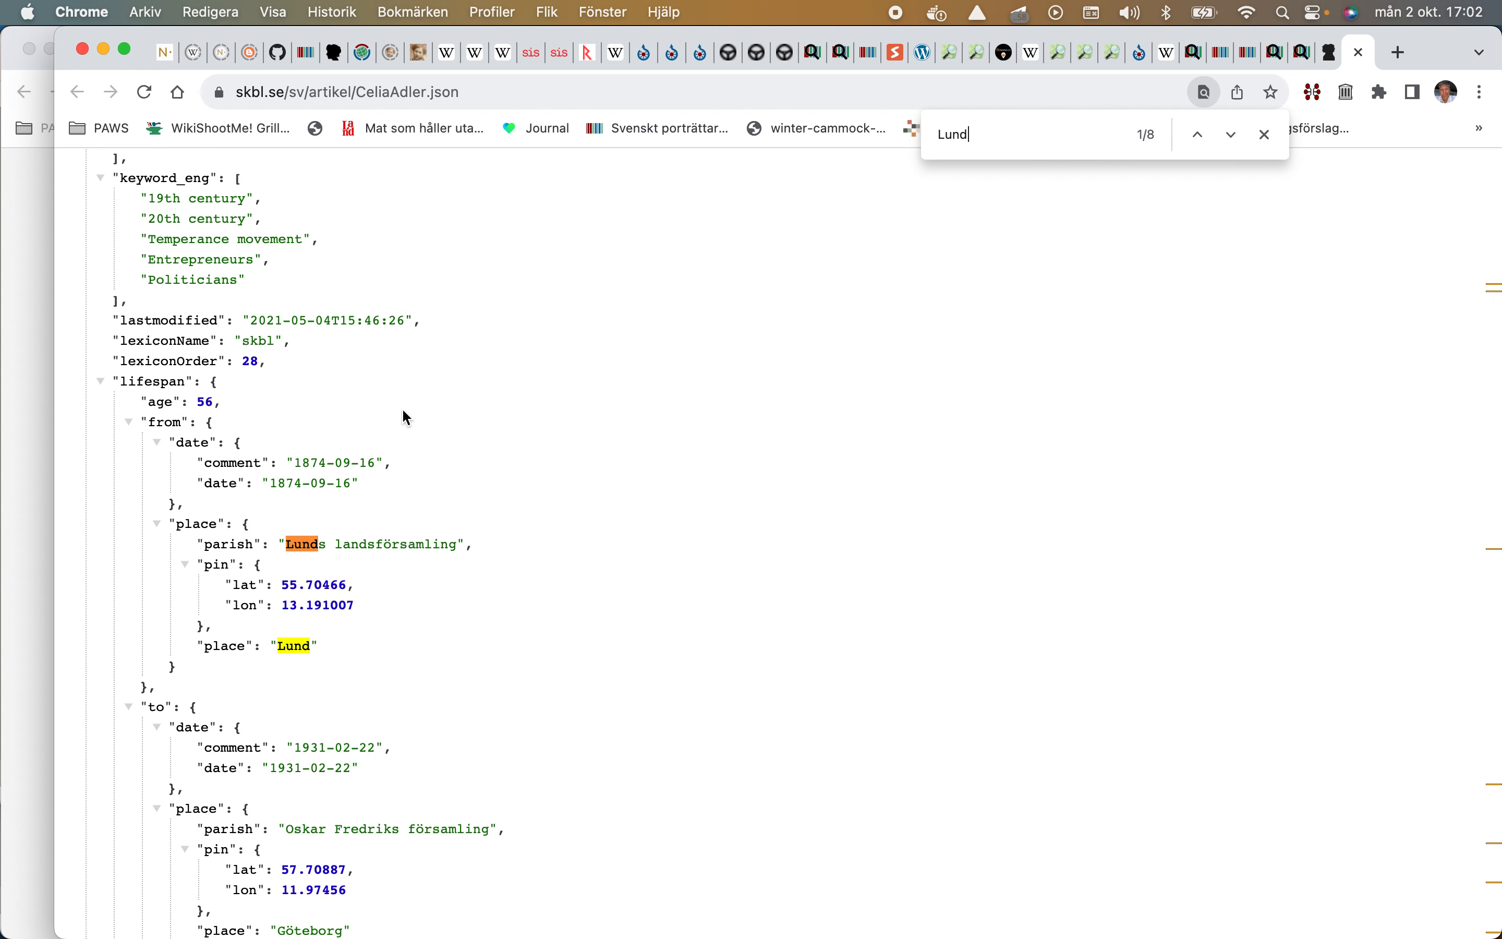
Step: Examine the lifespan data and copy the birth parish value "Lunds landsförsamling"
scroll(391, 422, "down", 4)
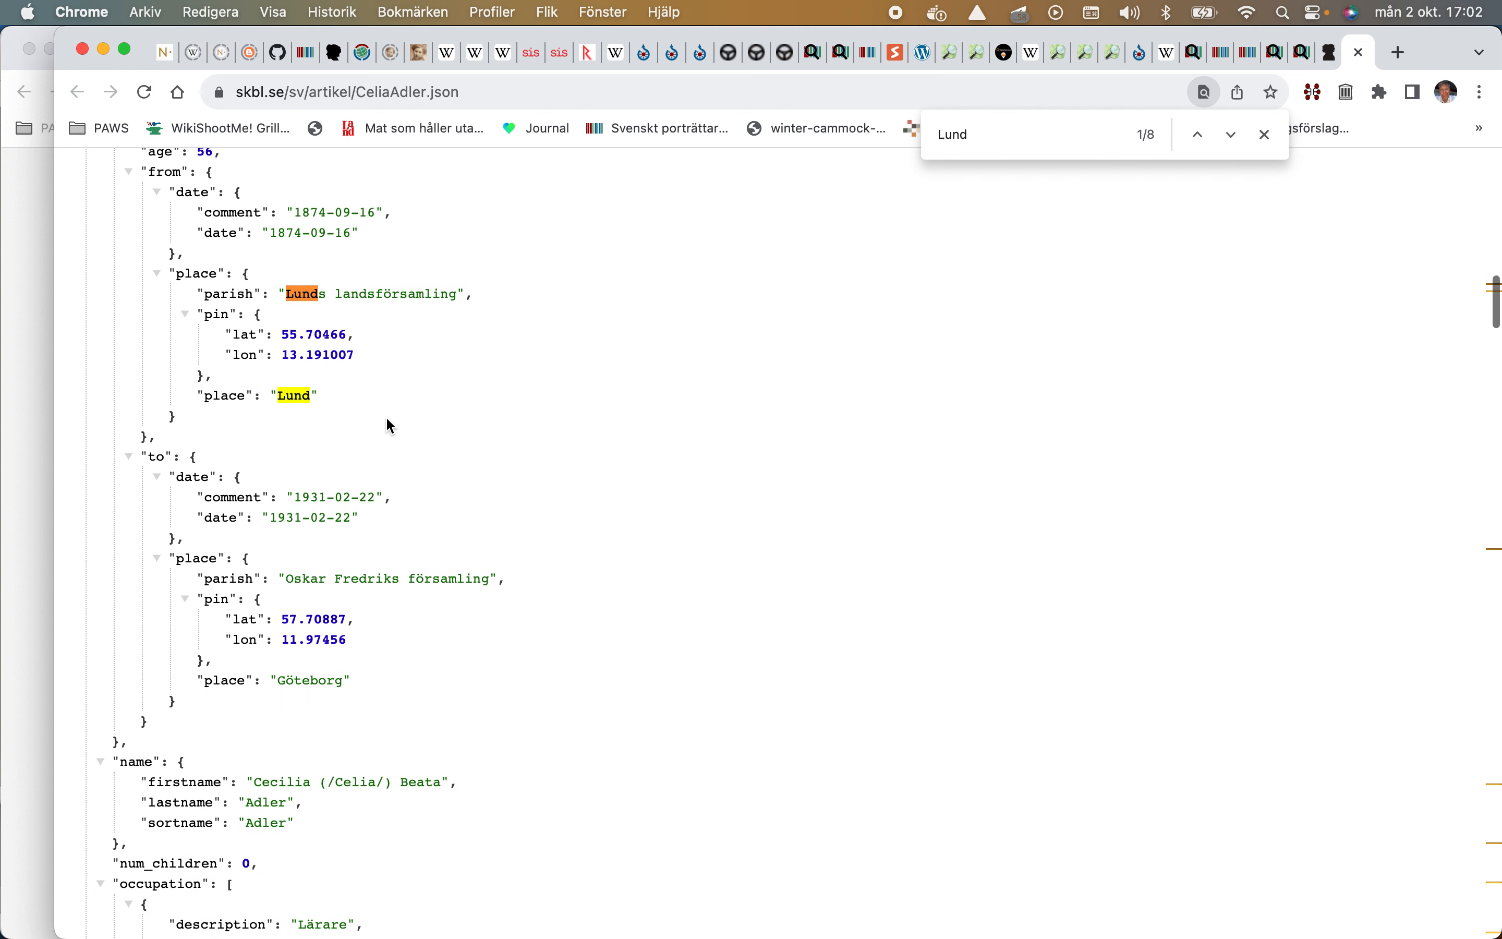
scroll(357, 286, "up", 1)
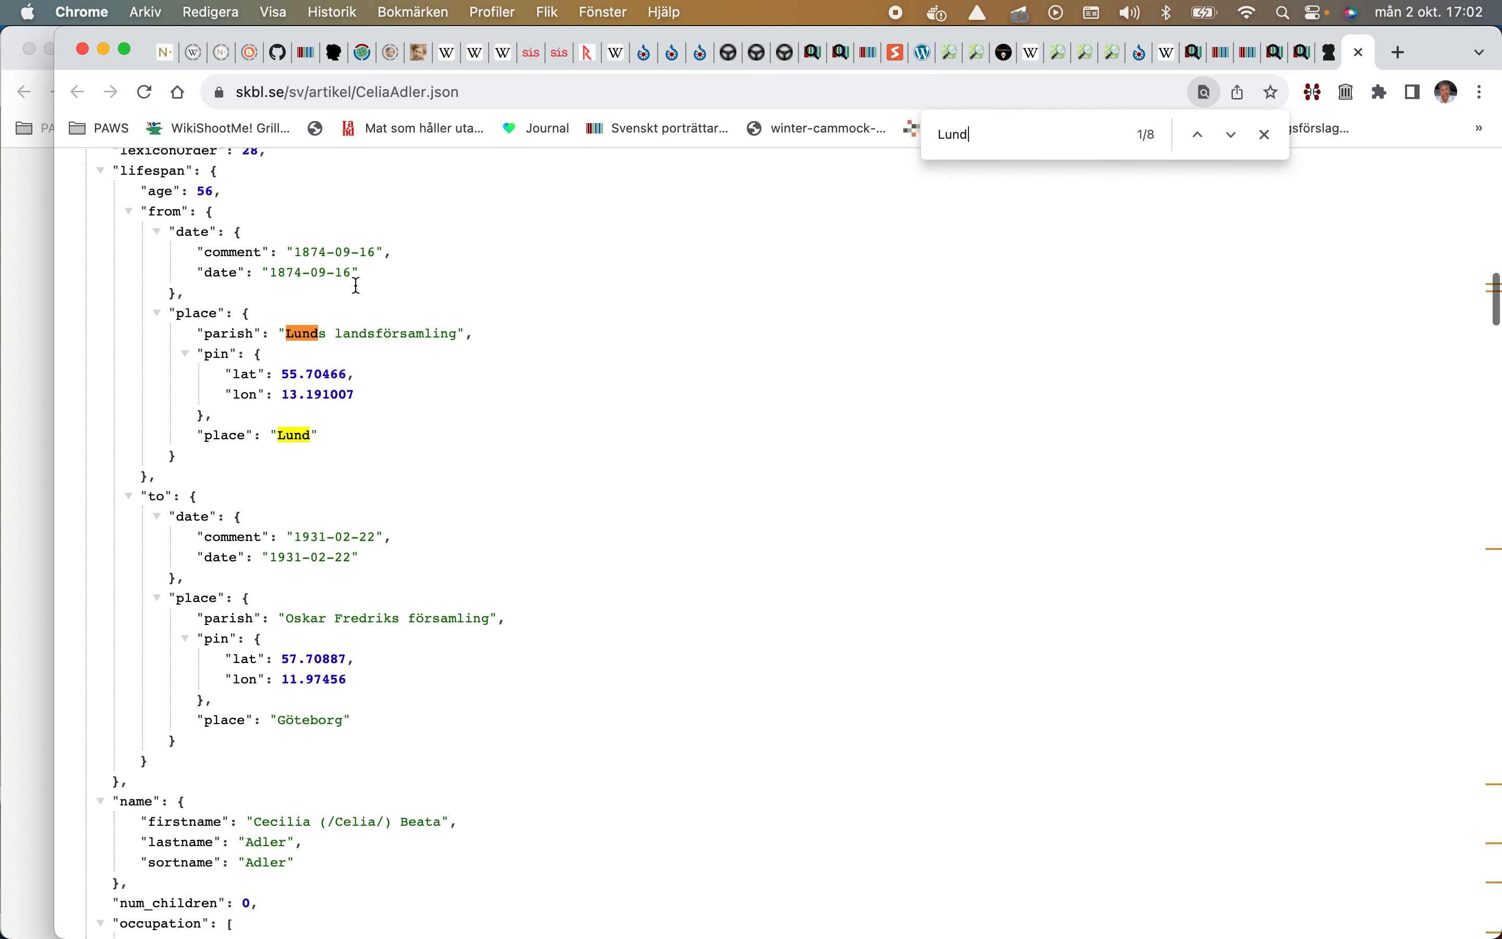
double_click(307, 333)
left_click_drag(306, 333, 389, 334)
right_click(390, 332)
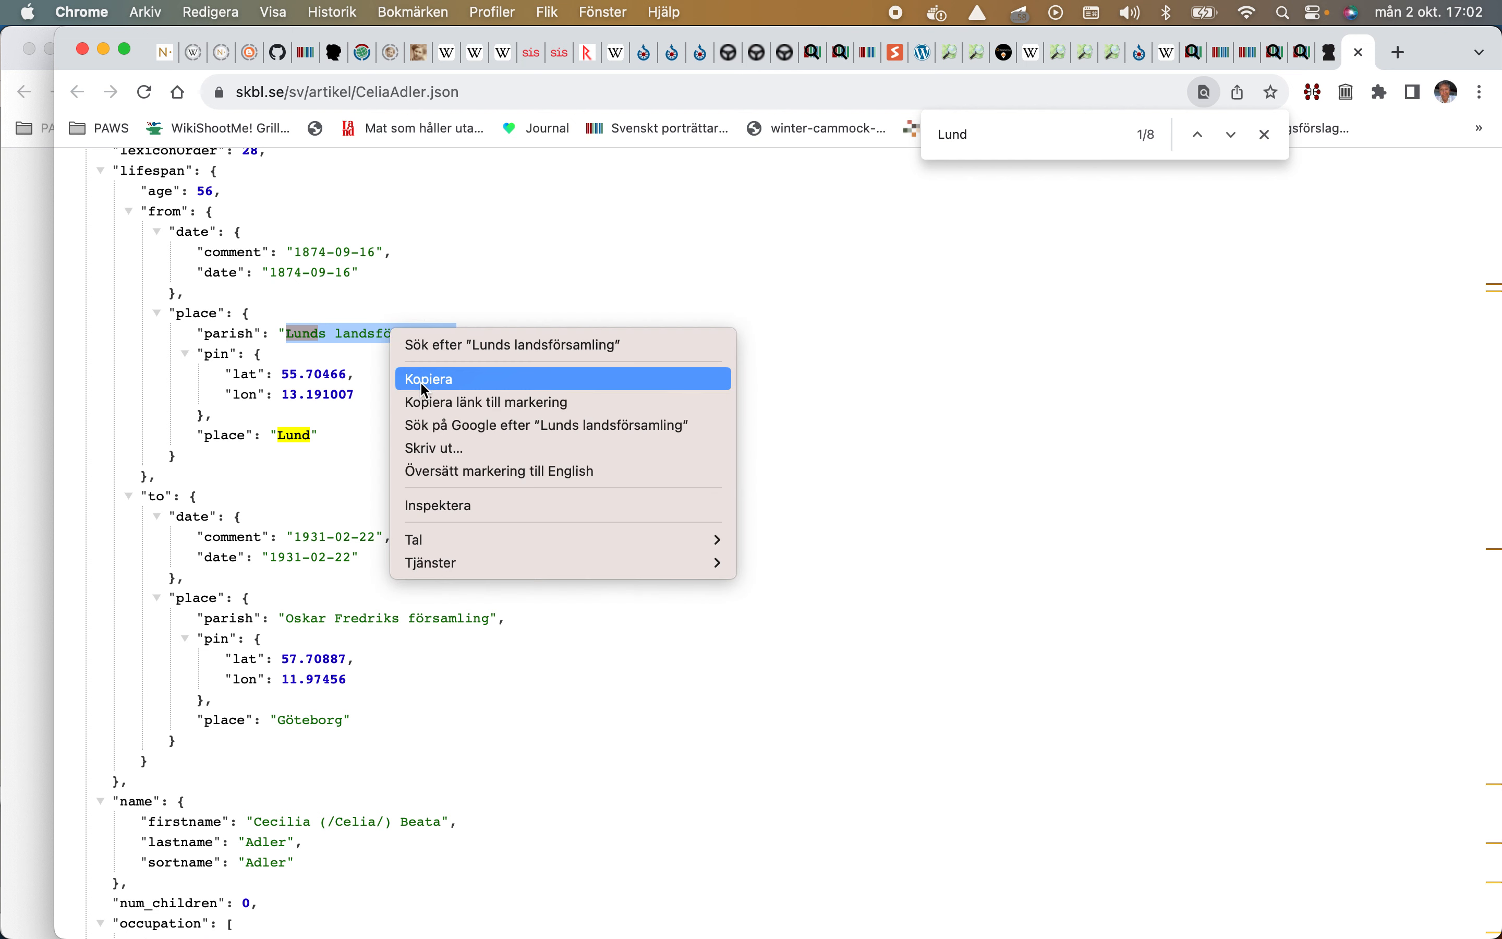
left_click(425, 380)
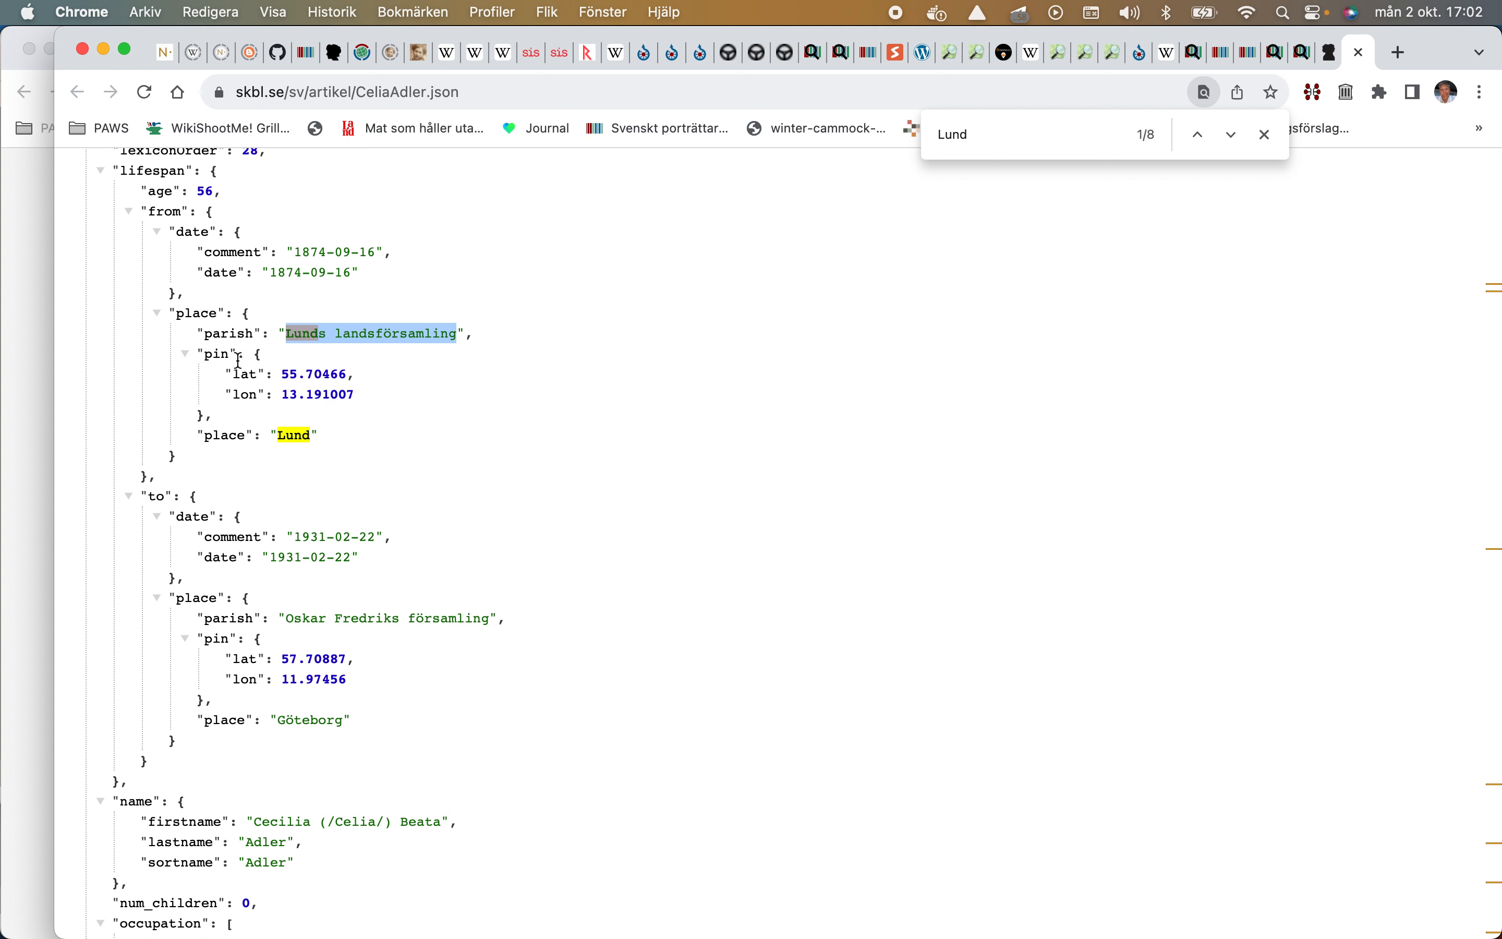
Step: Copy the birth place value "Lund" and open the Swedish Wikipedia article Lund
double_click(294, 436)
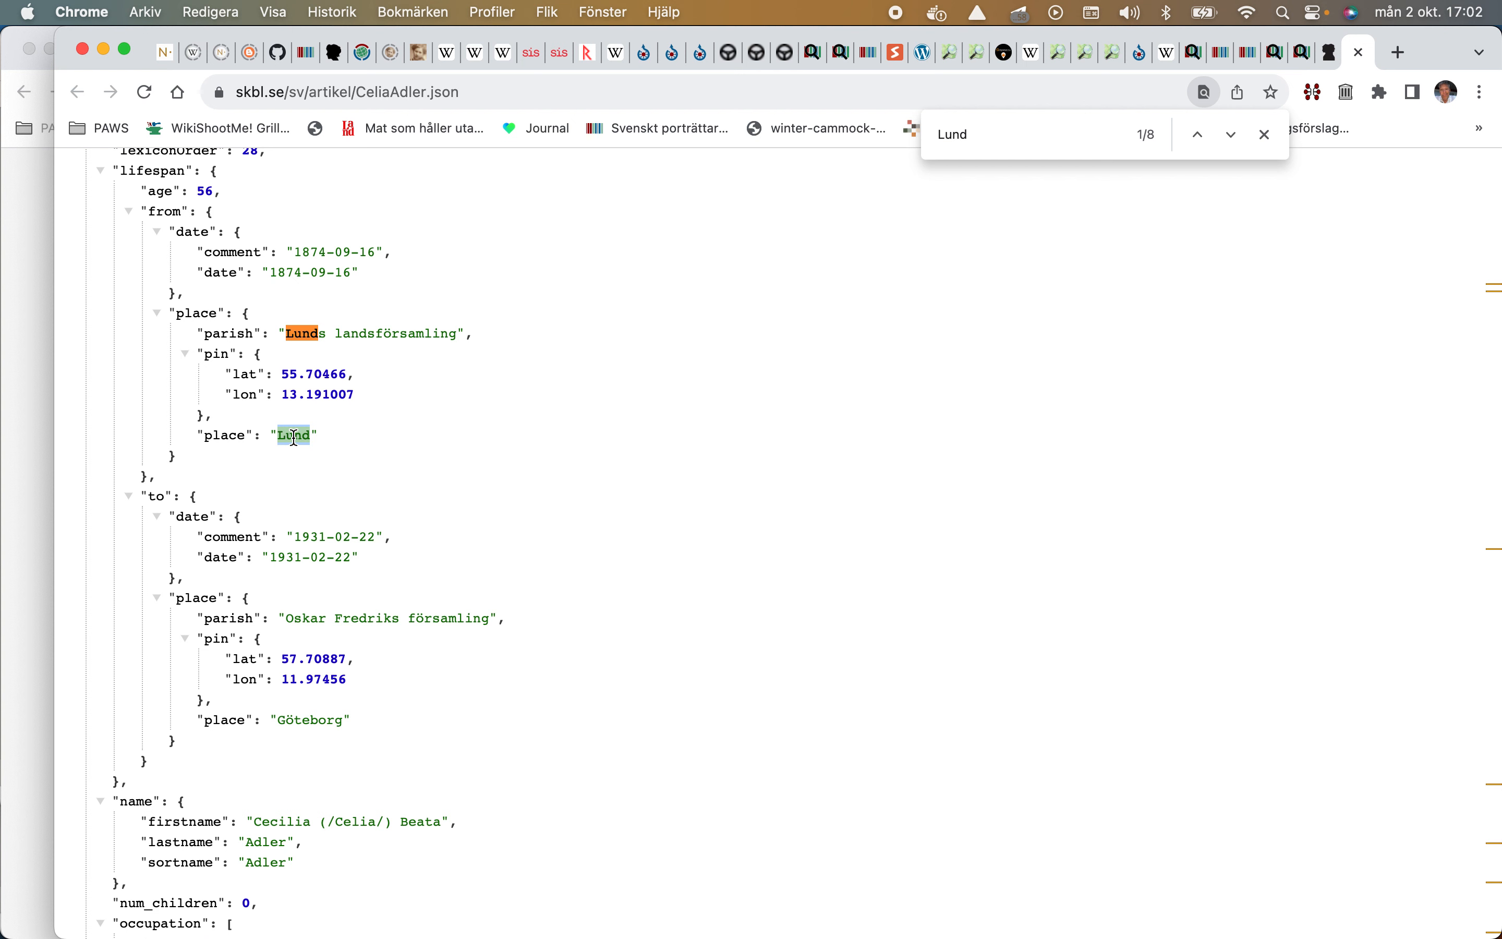
right_click(295, 436)
left_click(323, 482)
left_click(1035, 50)
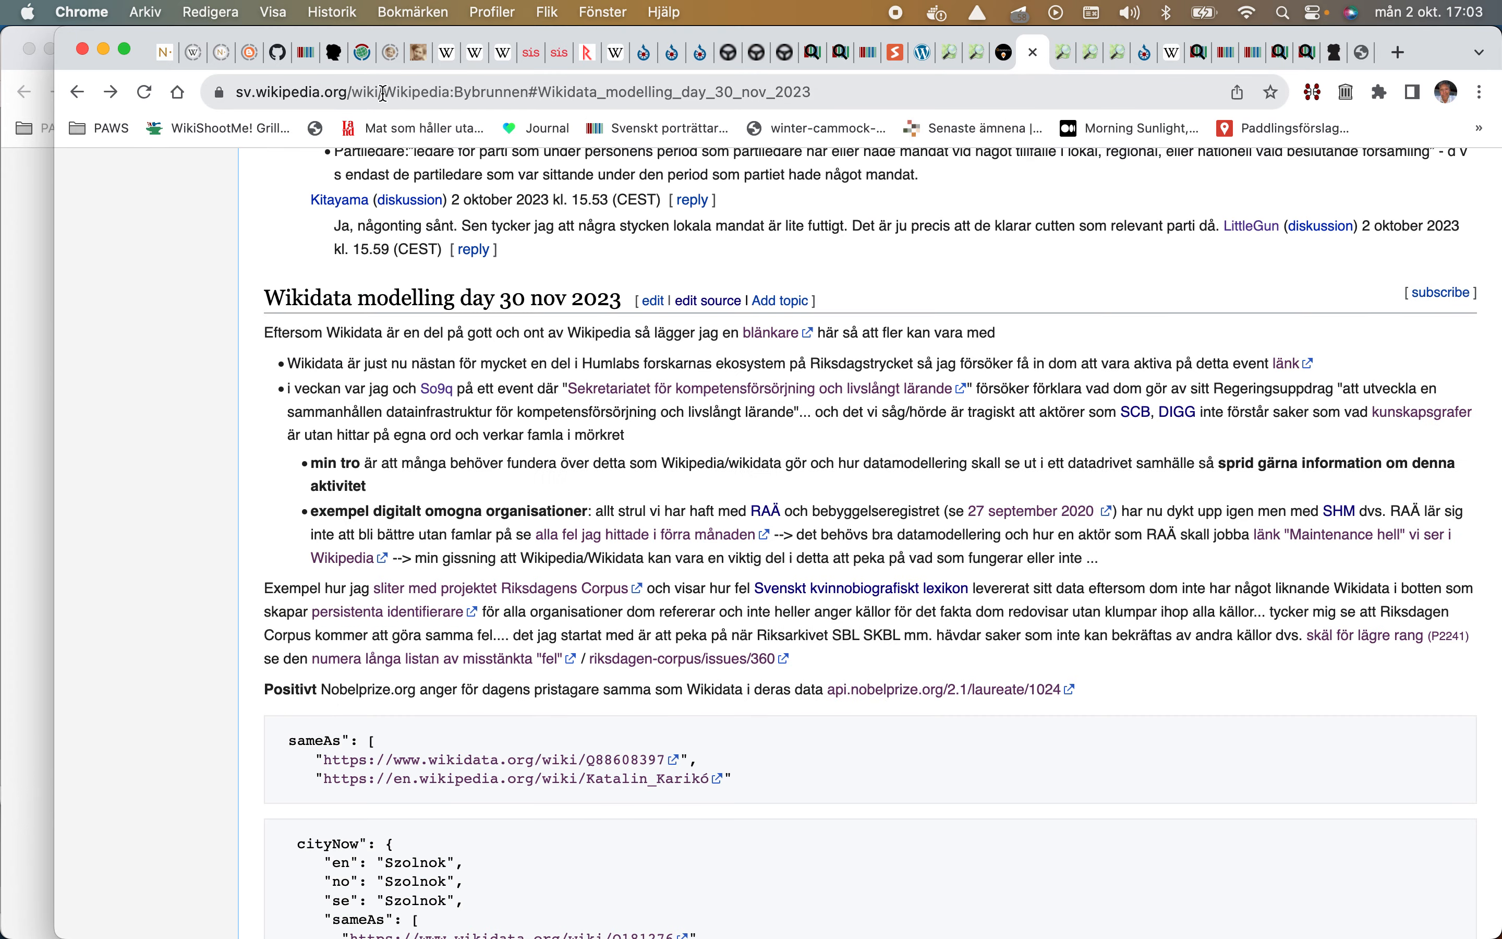
left_click_drag(394, 91, 400, 156)
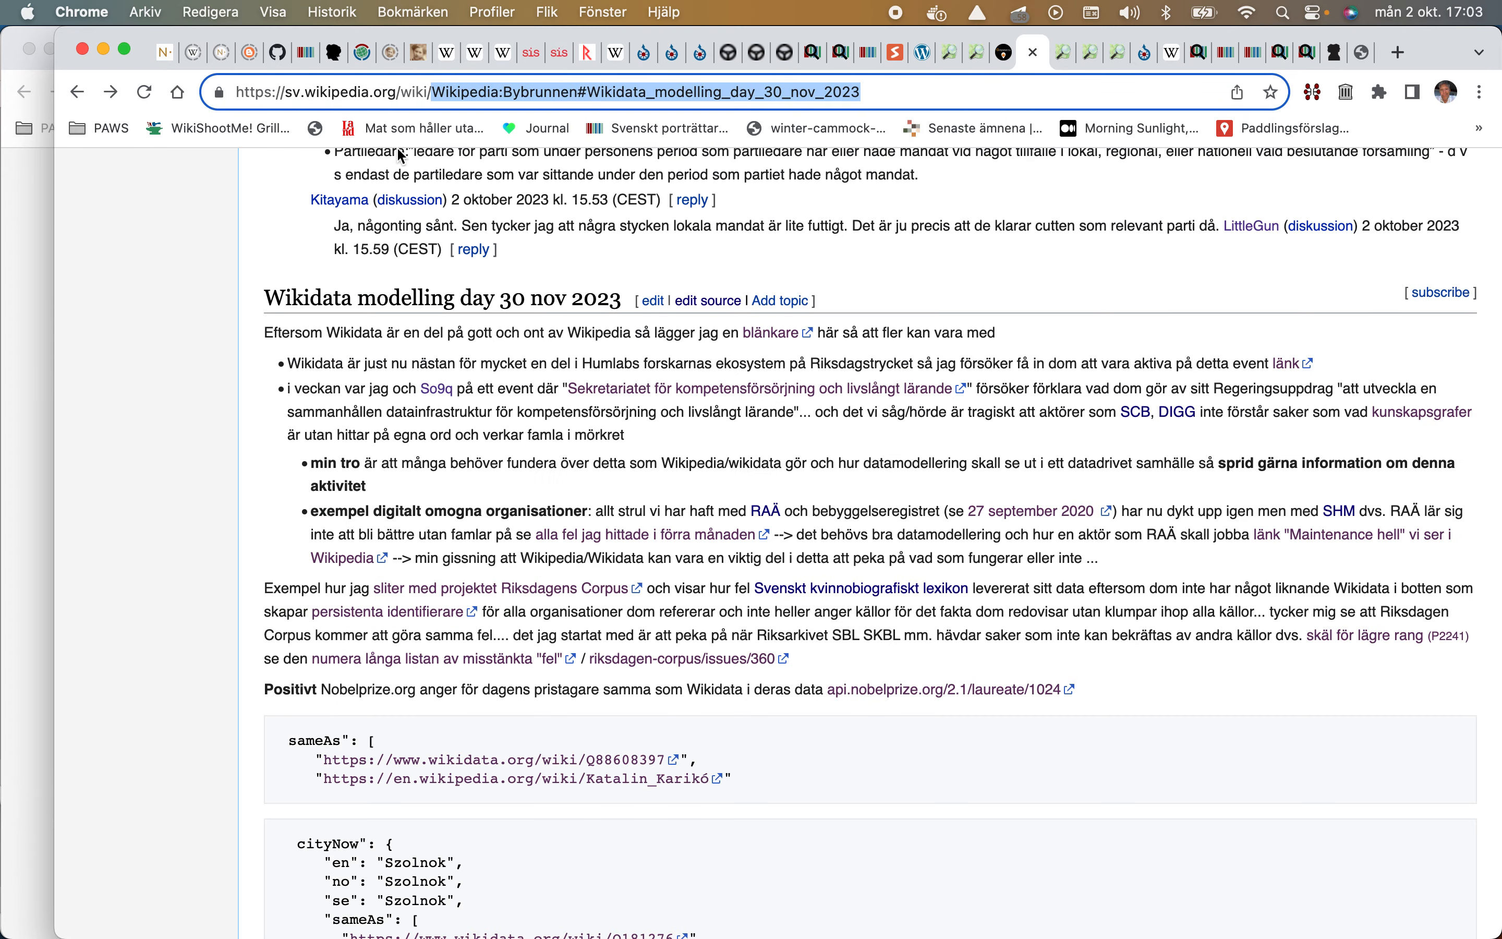
type("Lund")
key("Return")
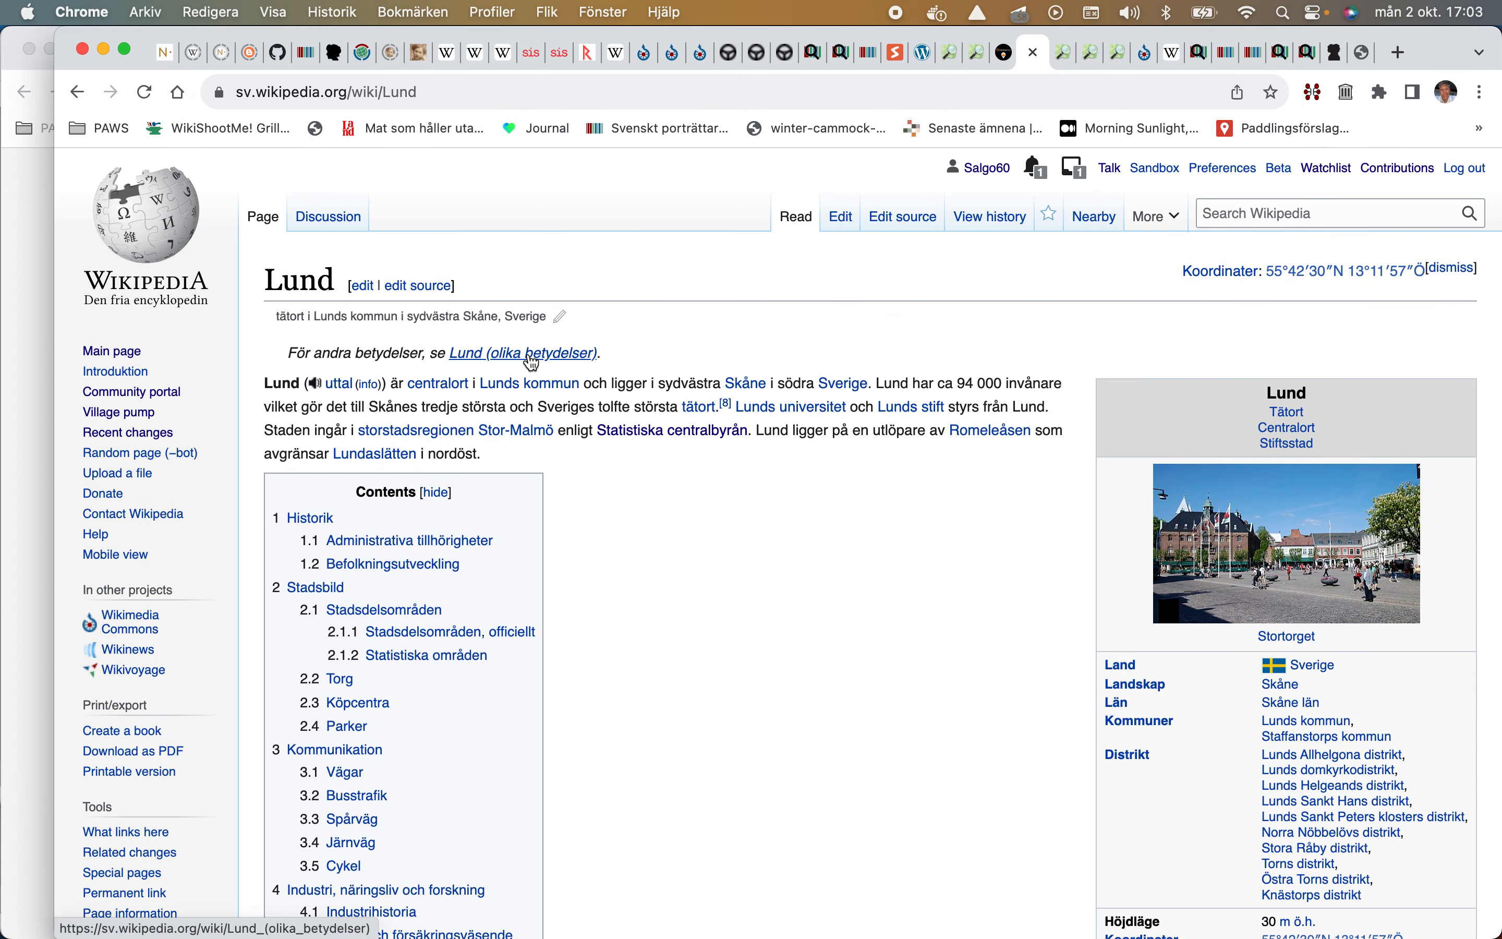
Step: Open the disambiguation page "Lund (olika betydelser)" and examine the geographic meanings of the name, including those in Sweden
left_click(529, 355)
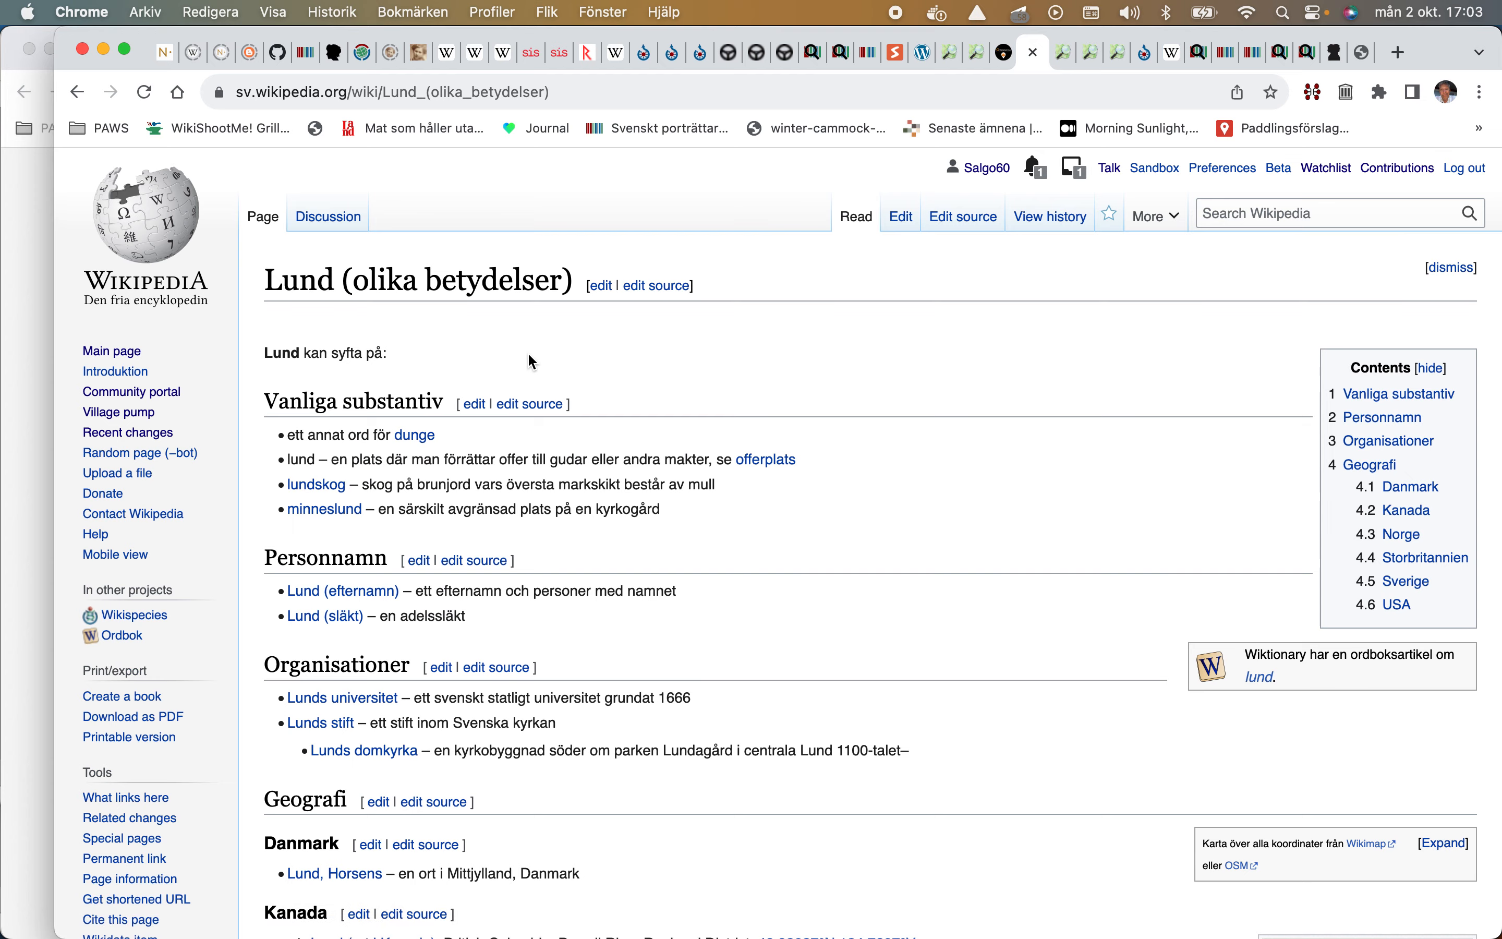
scroll(529, 355, "down", 3)
scroll(529, 359, "up", 2)
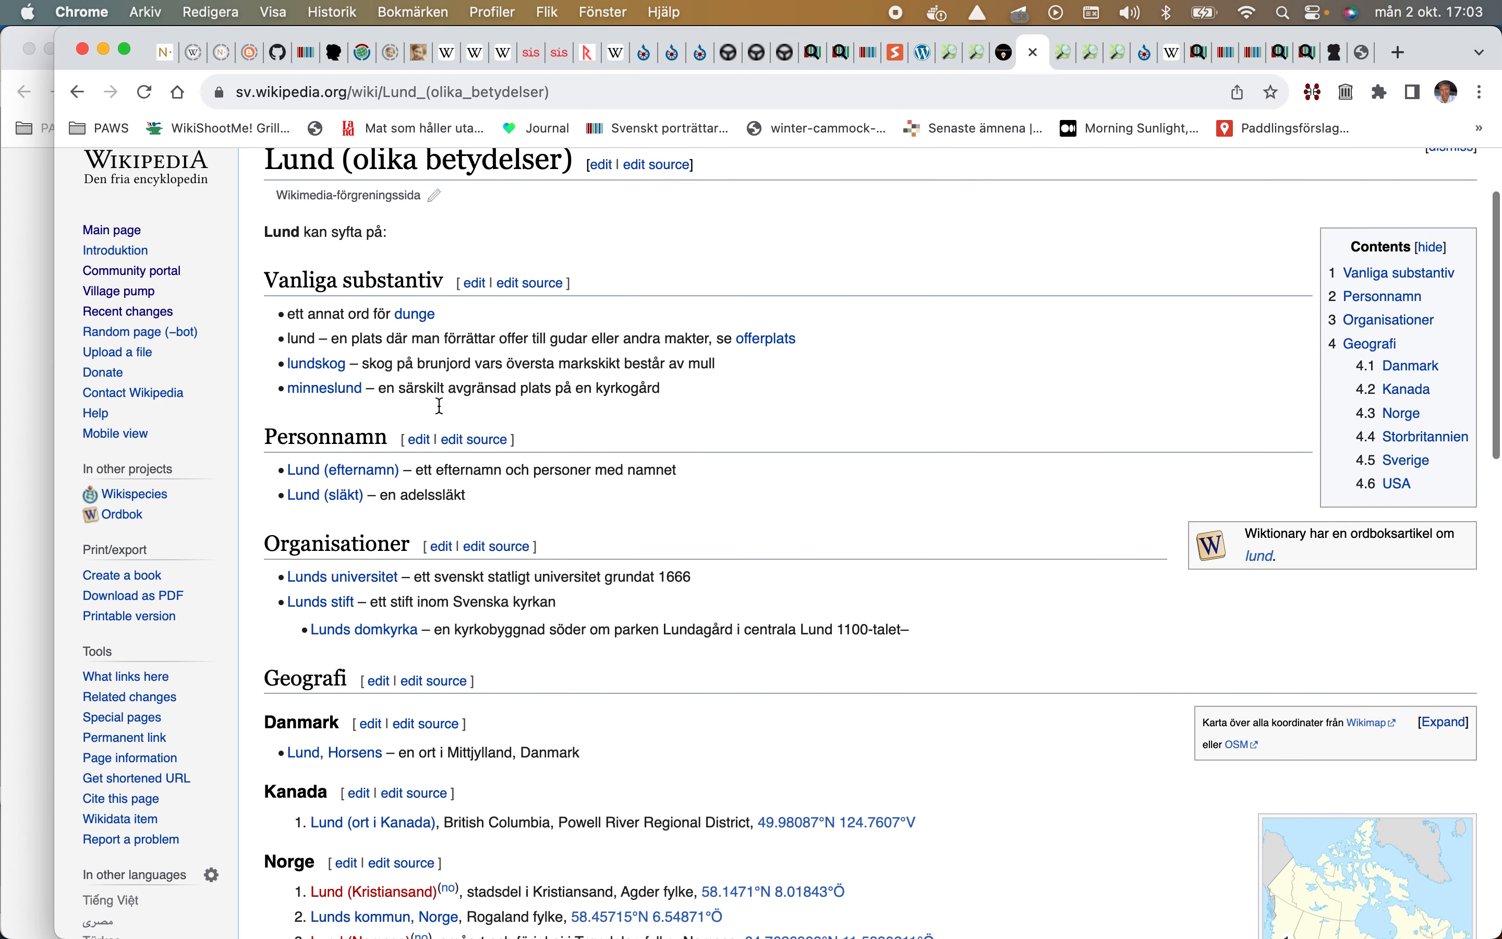
scroll(372, 473, "down", 2)
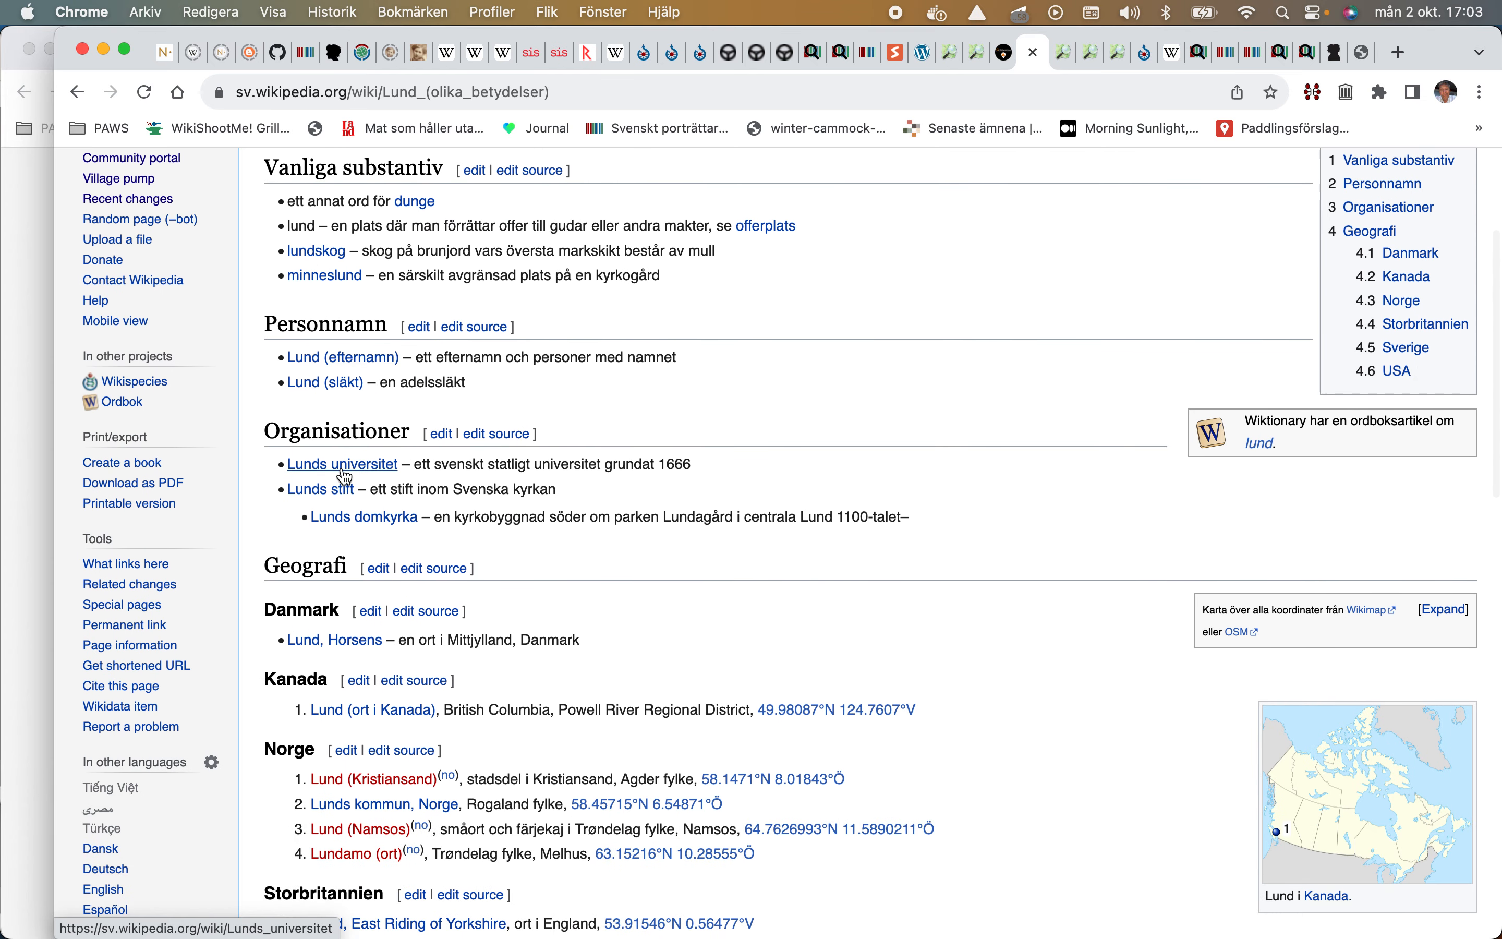
scroll(330, 499, "down", 4)
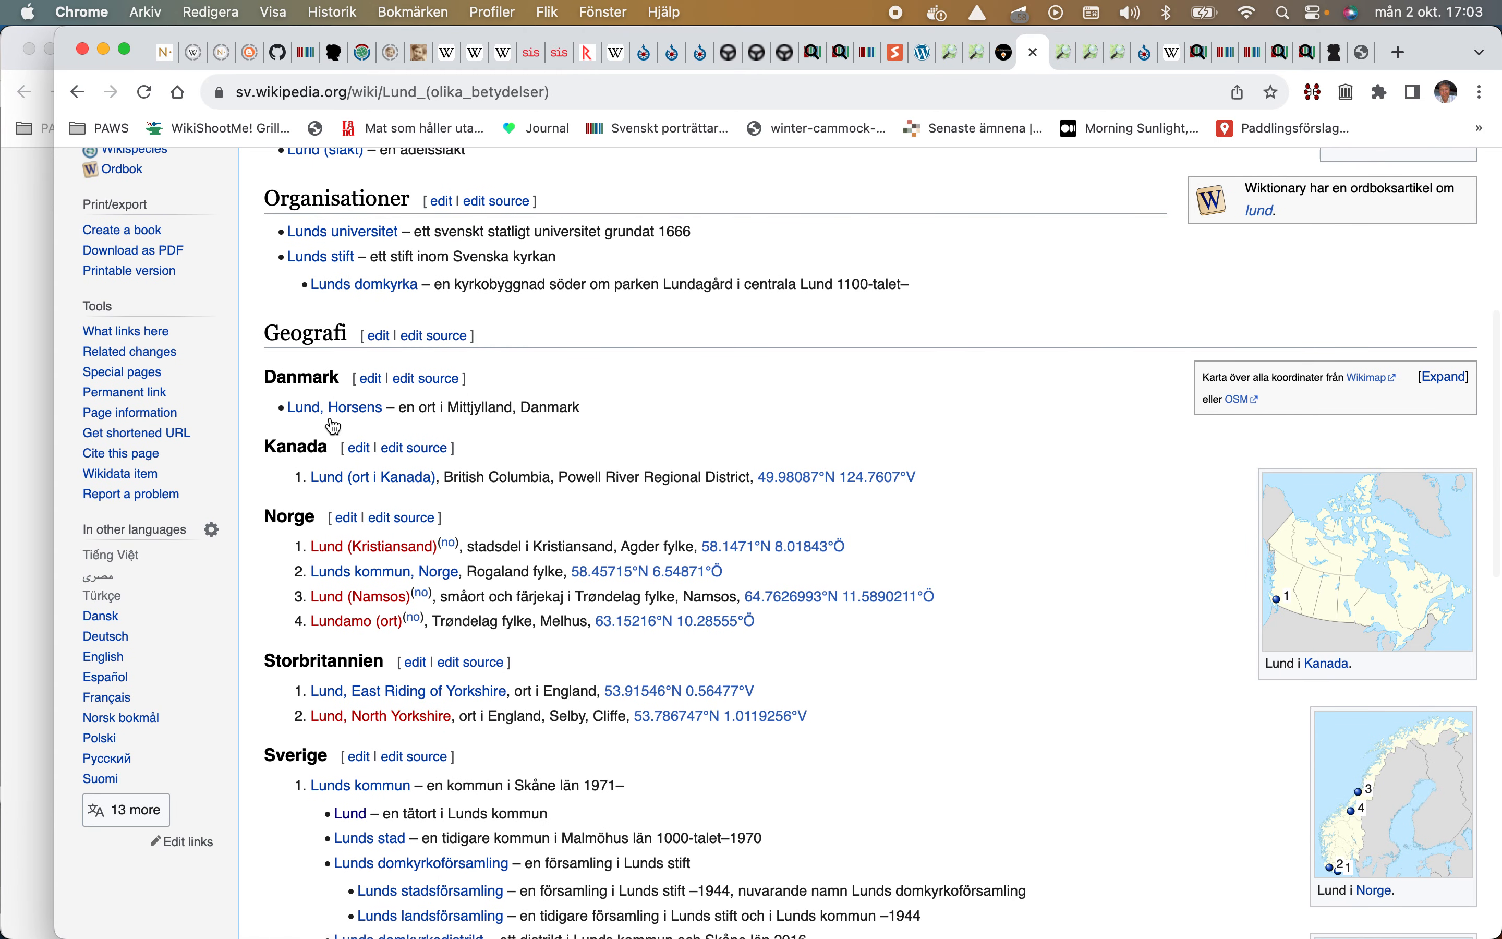
scroll(369, 410, "down", 3)
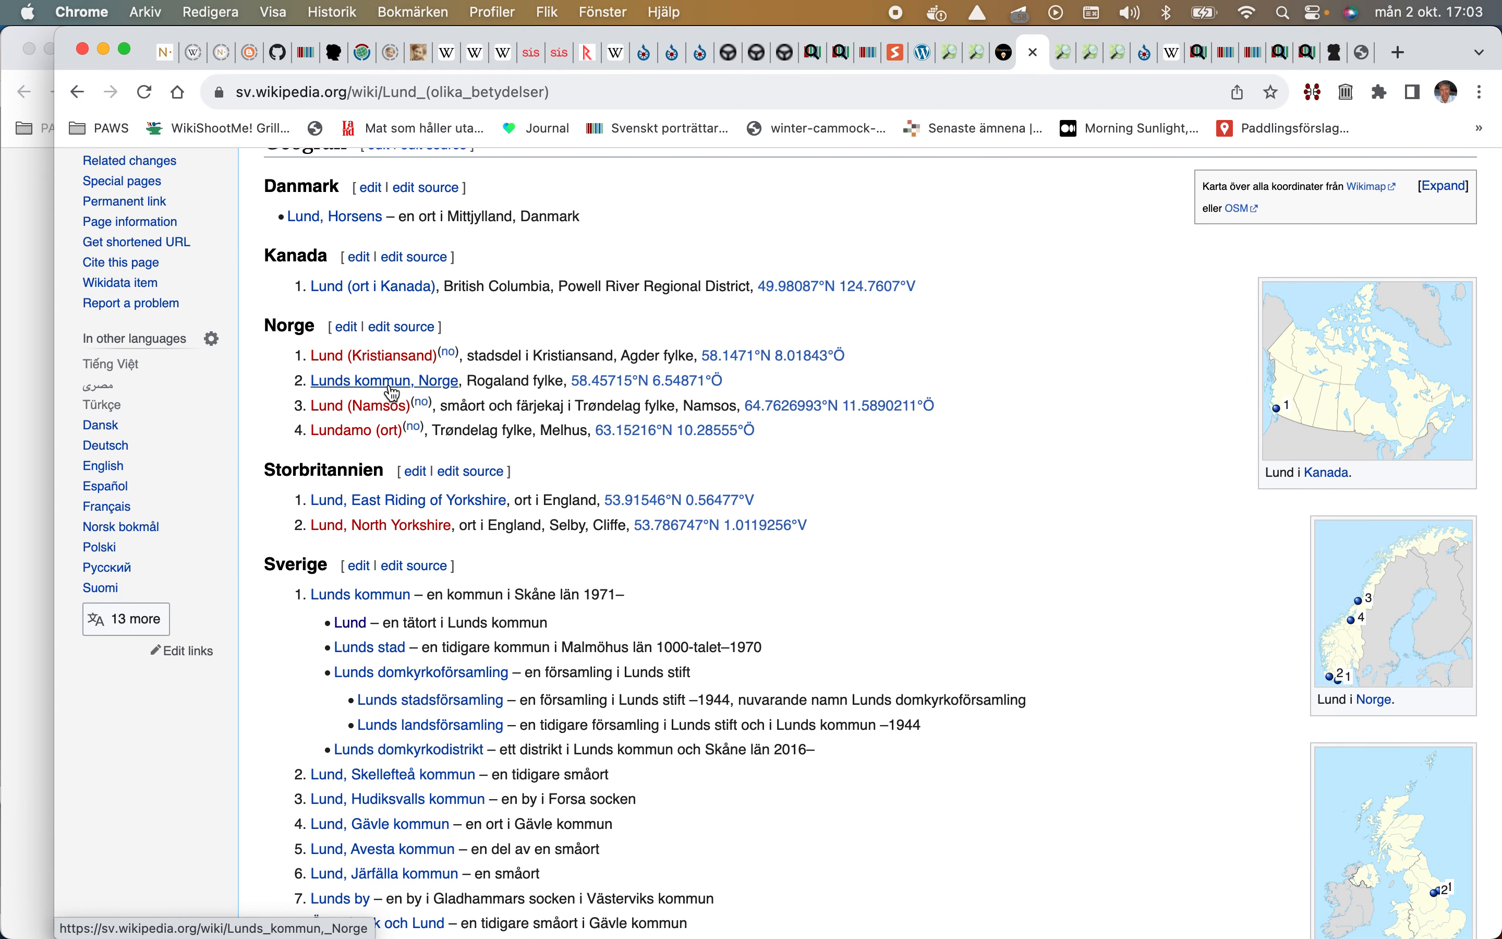
Step: Examine the Swedish and American entries on the Lund disambiguation page, including the town, municipality and parish meanings
scroll(392, 392, "down", 3)
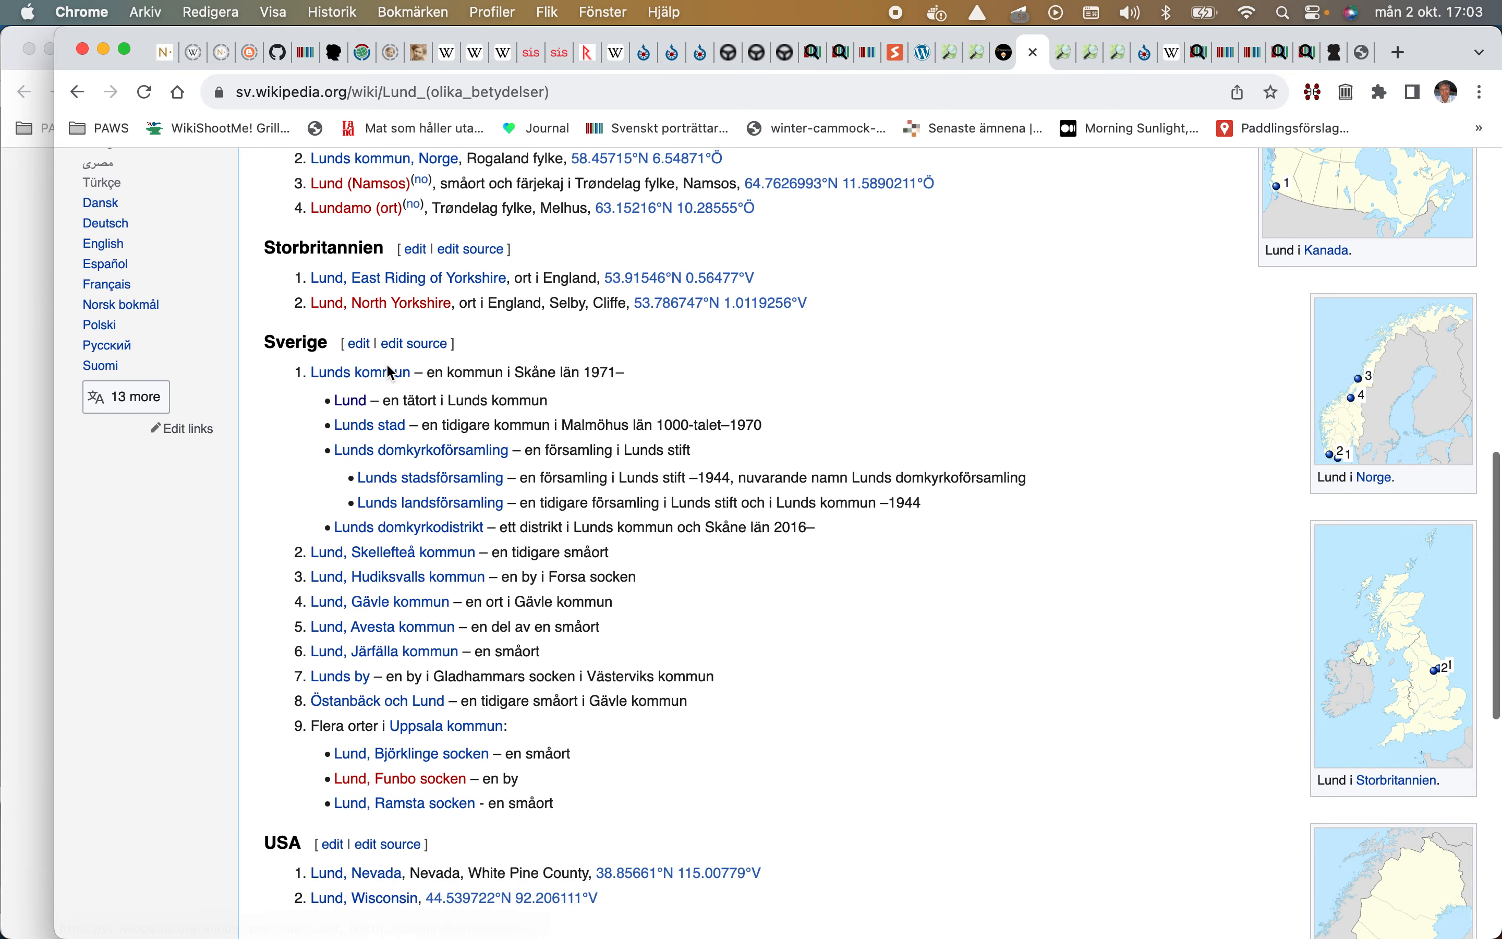
scroll(386, 363, "down", 2)
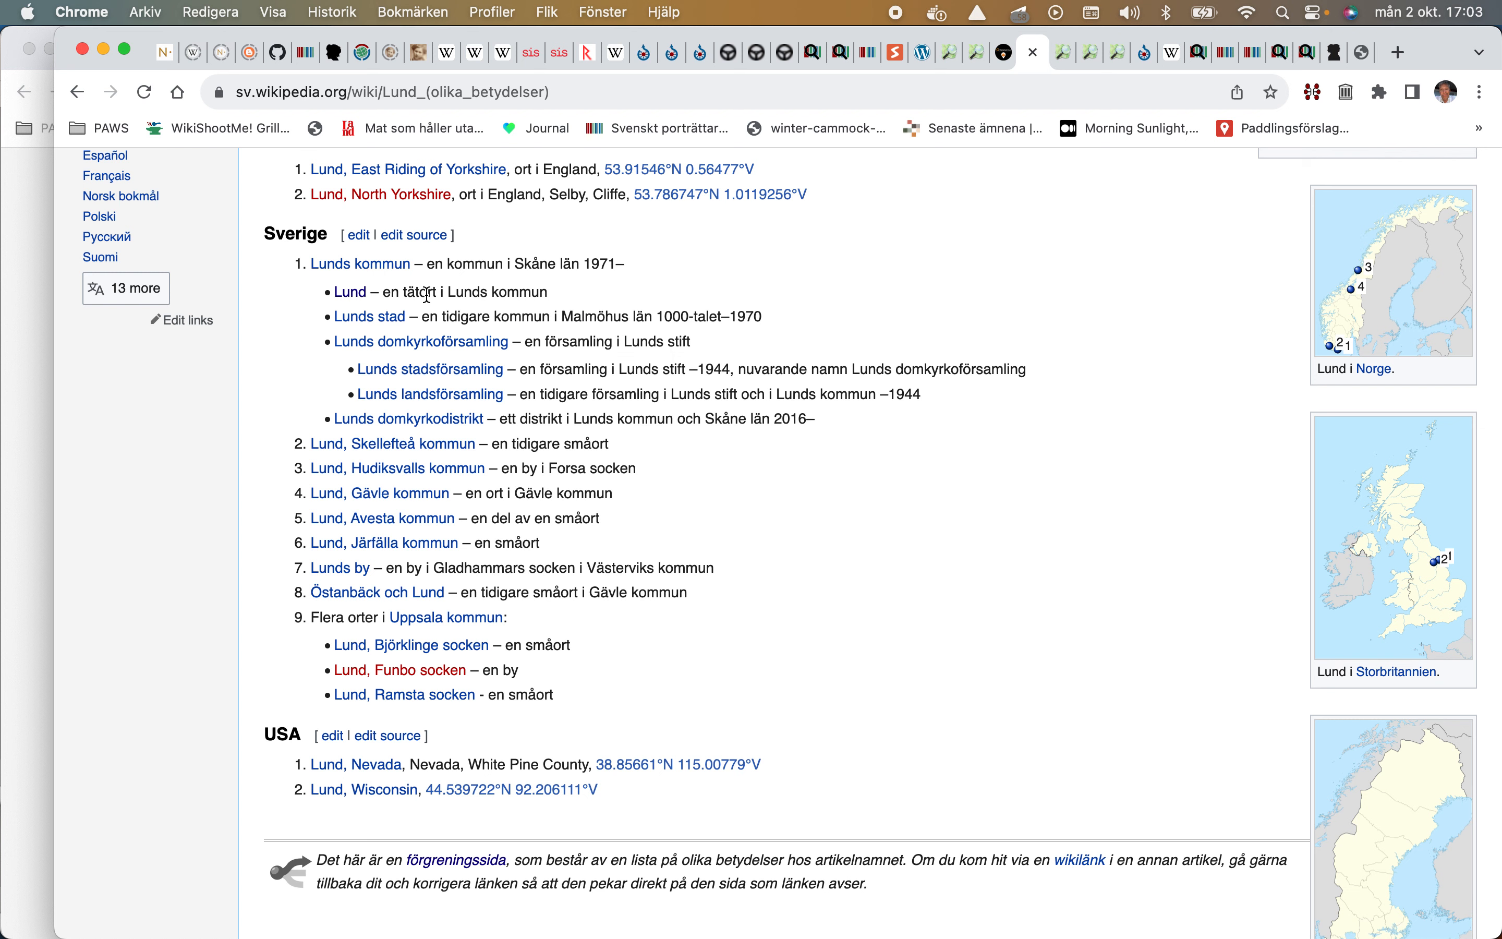
scroll(403, 294, "down", 1)
scroll(385, 326, "down", 1)
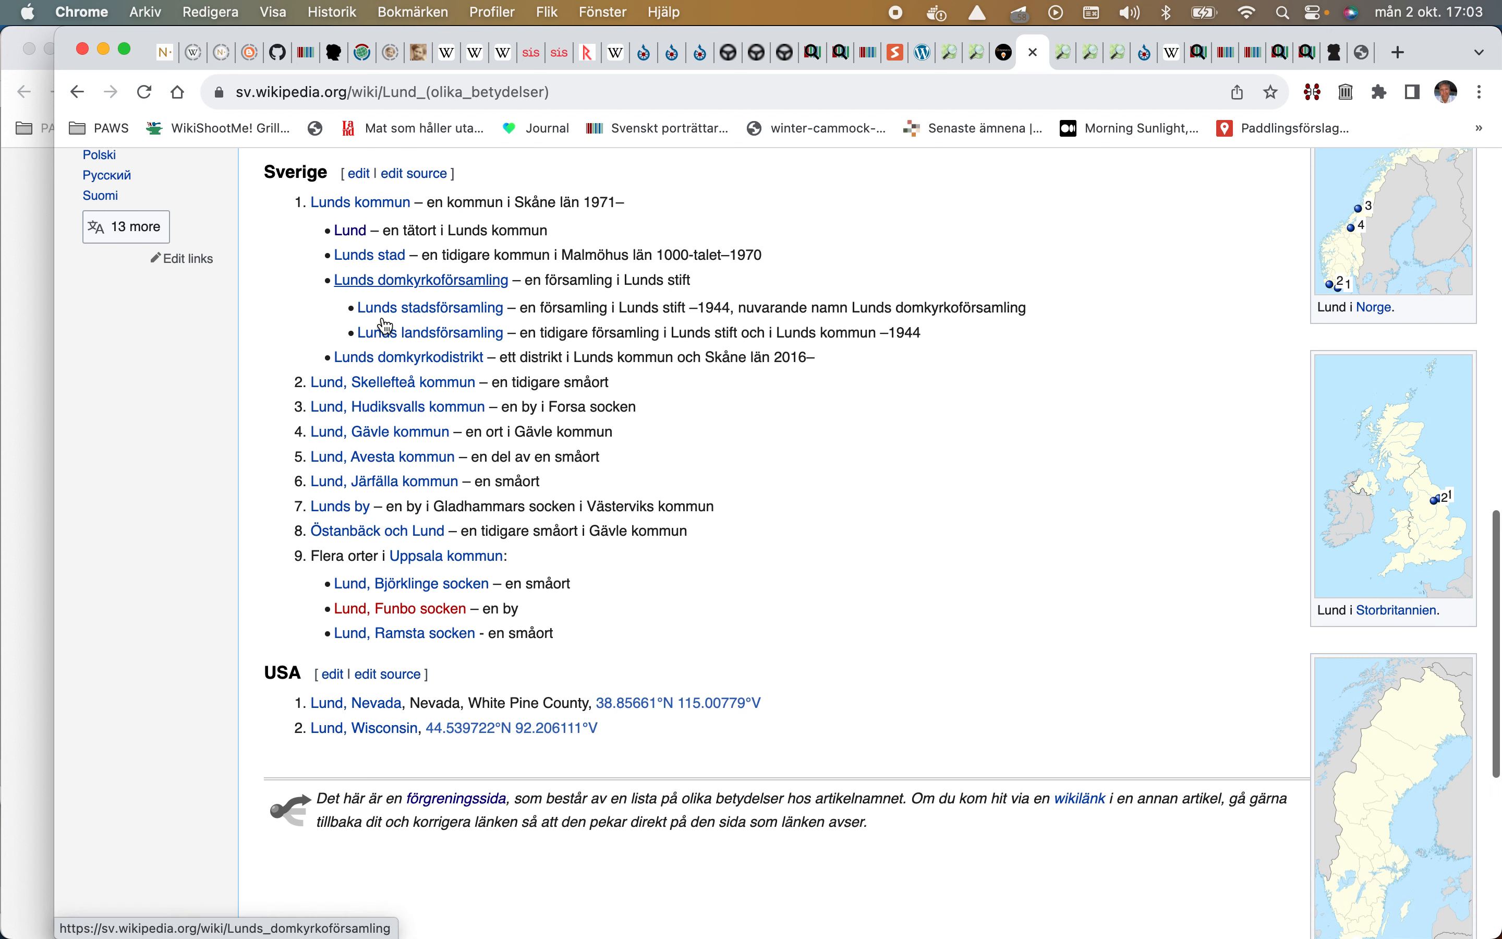
scroll(385, 324, "down", 1)
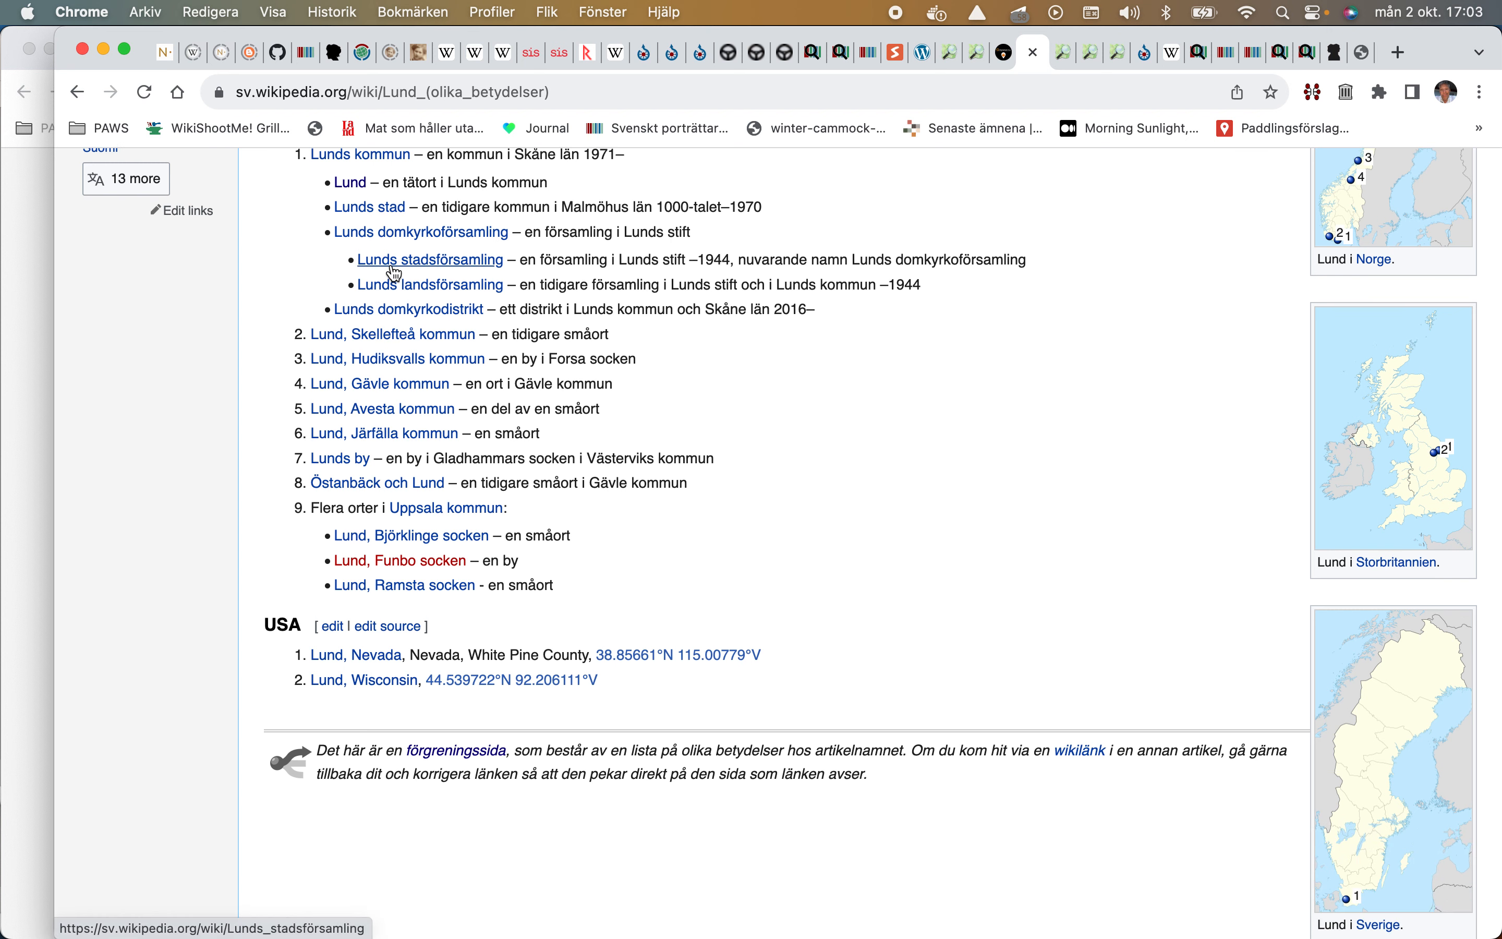
scroll(393, 274, "up", 2)
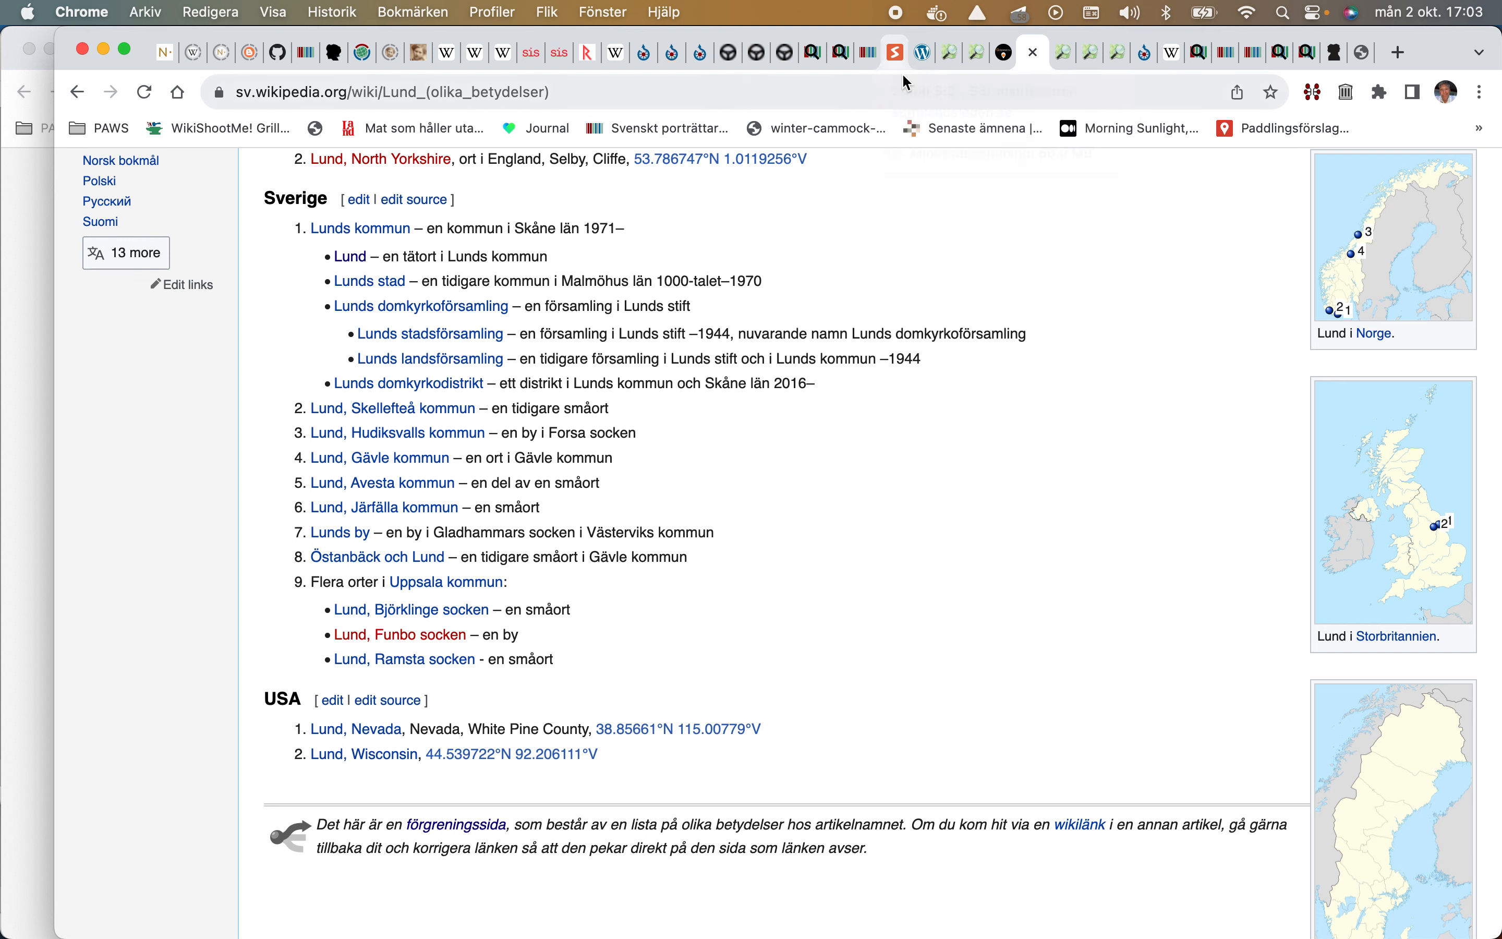
Step: Return to the Celia Adler biography, expand its family relations and examine the plain-text entries for mother and father
left_click(1145, 57)
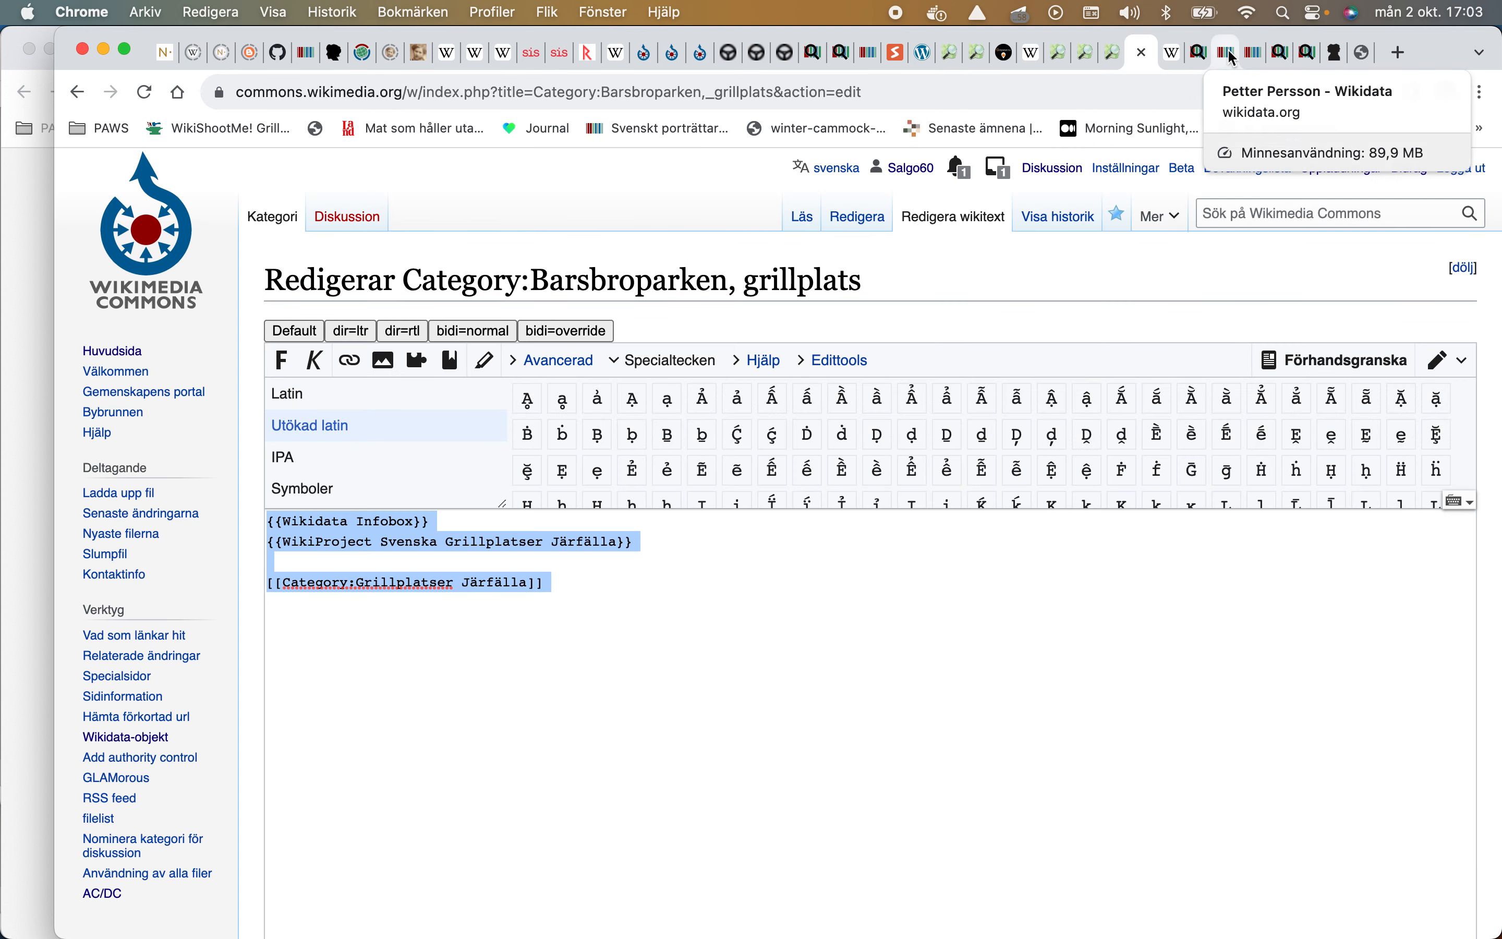
left_click(1339, 55)
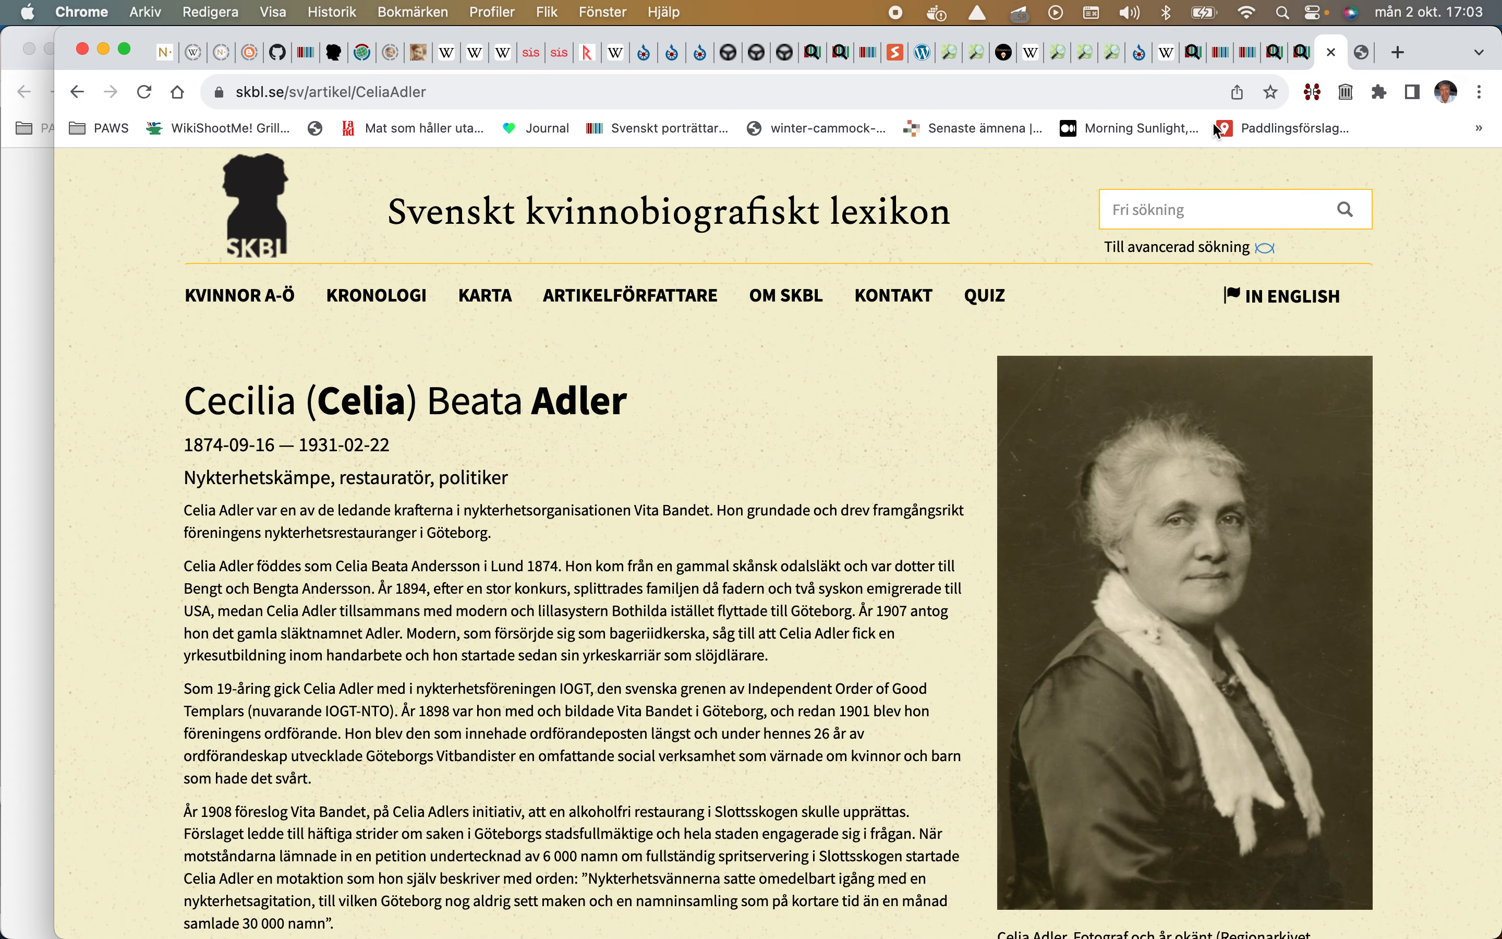
scroll(714, 389, "down", 3)
scroll(715, 389, "up", 3)
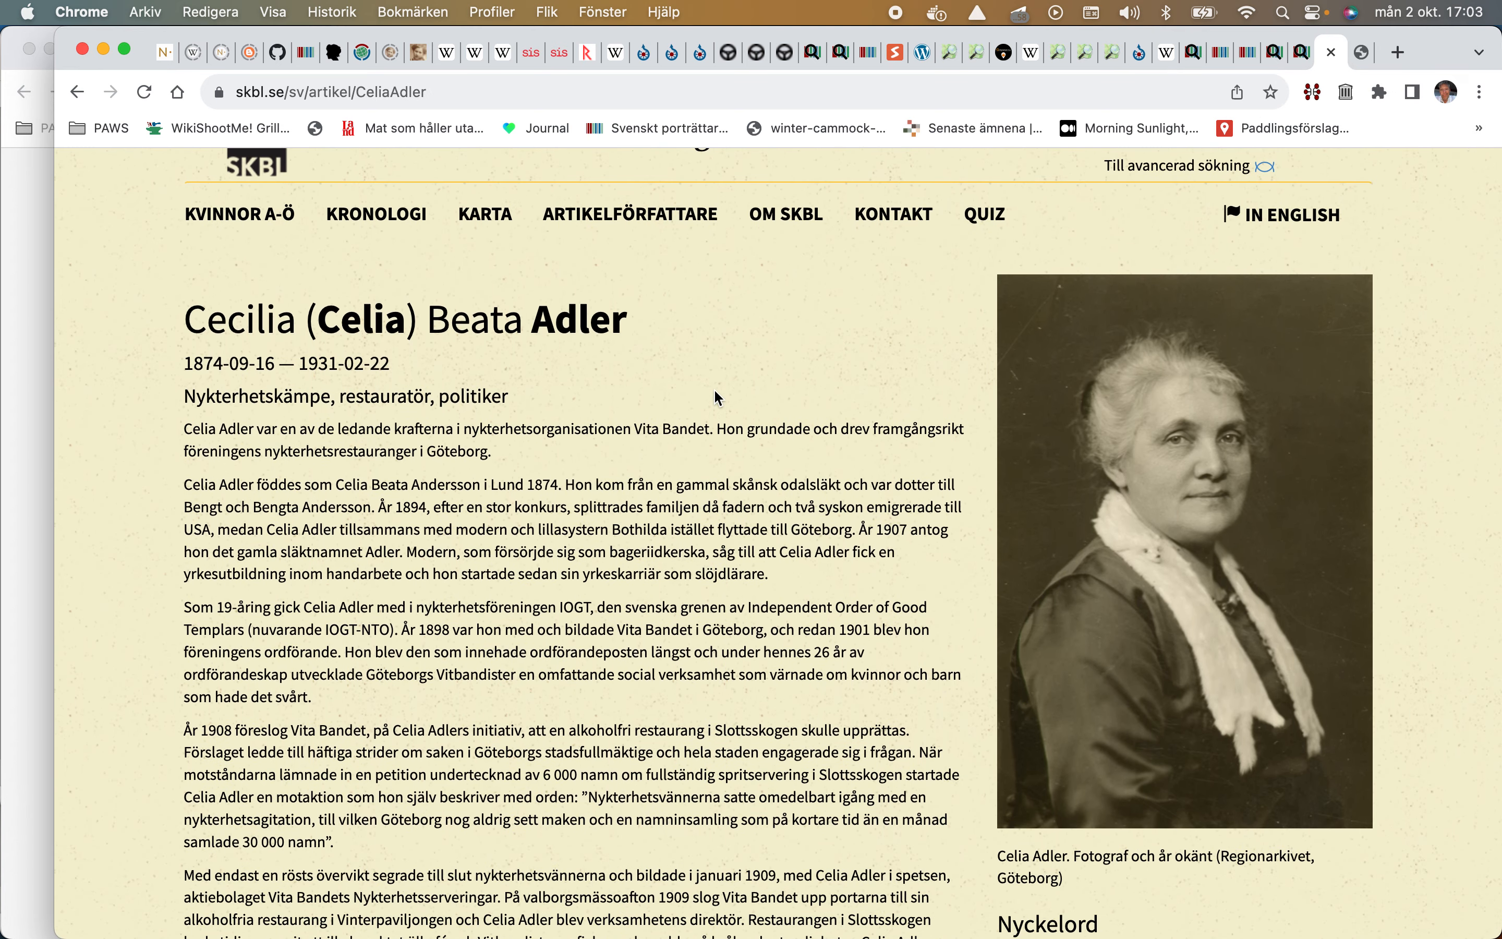
scroll(715, 392, "down", 20)
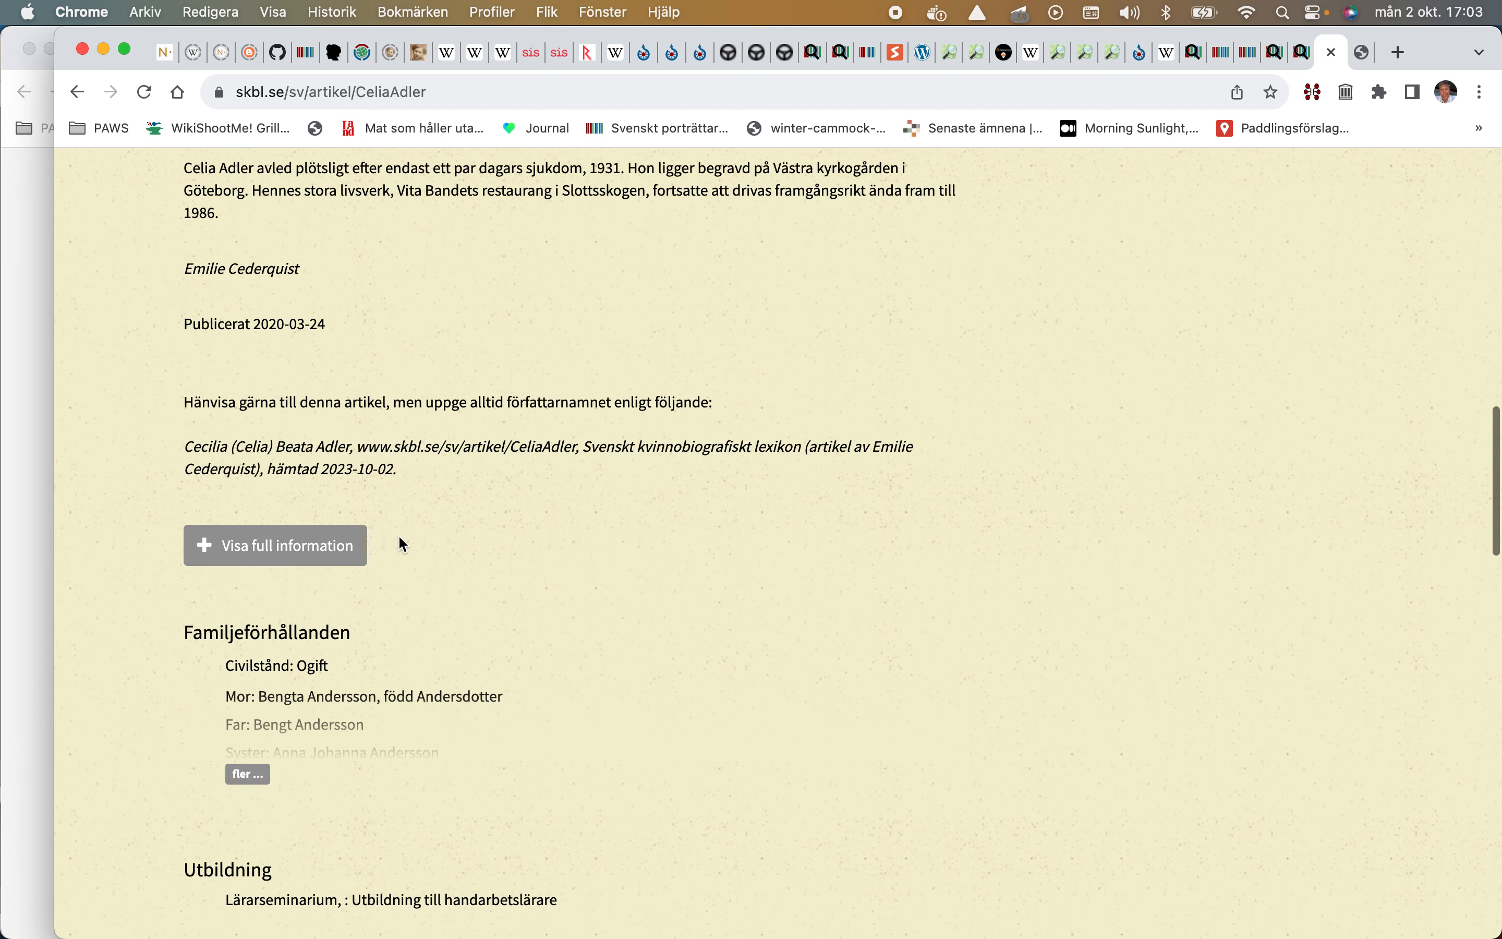
scroll(399, 537, "down", 3)
scroll(402, 544, "down", 3)
left_click(241, 577)
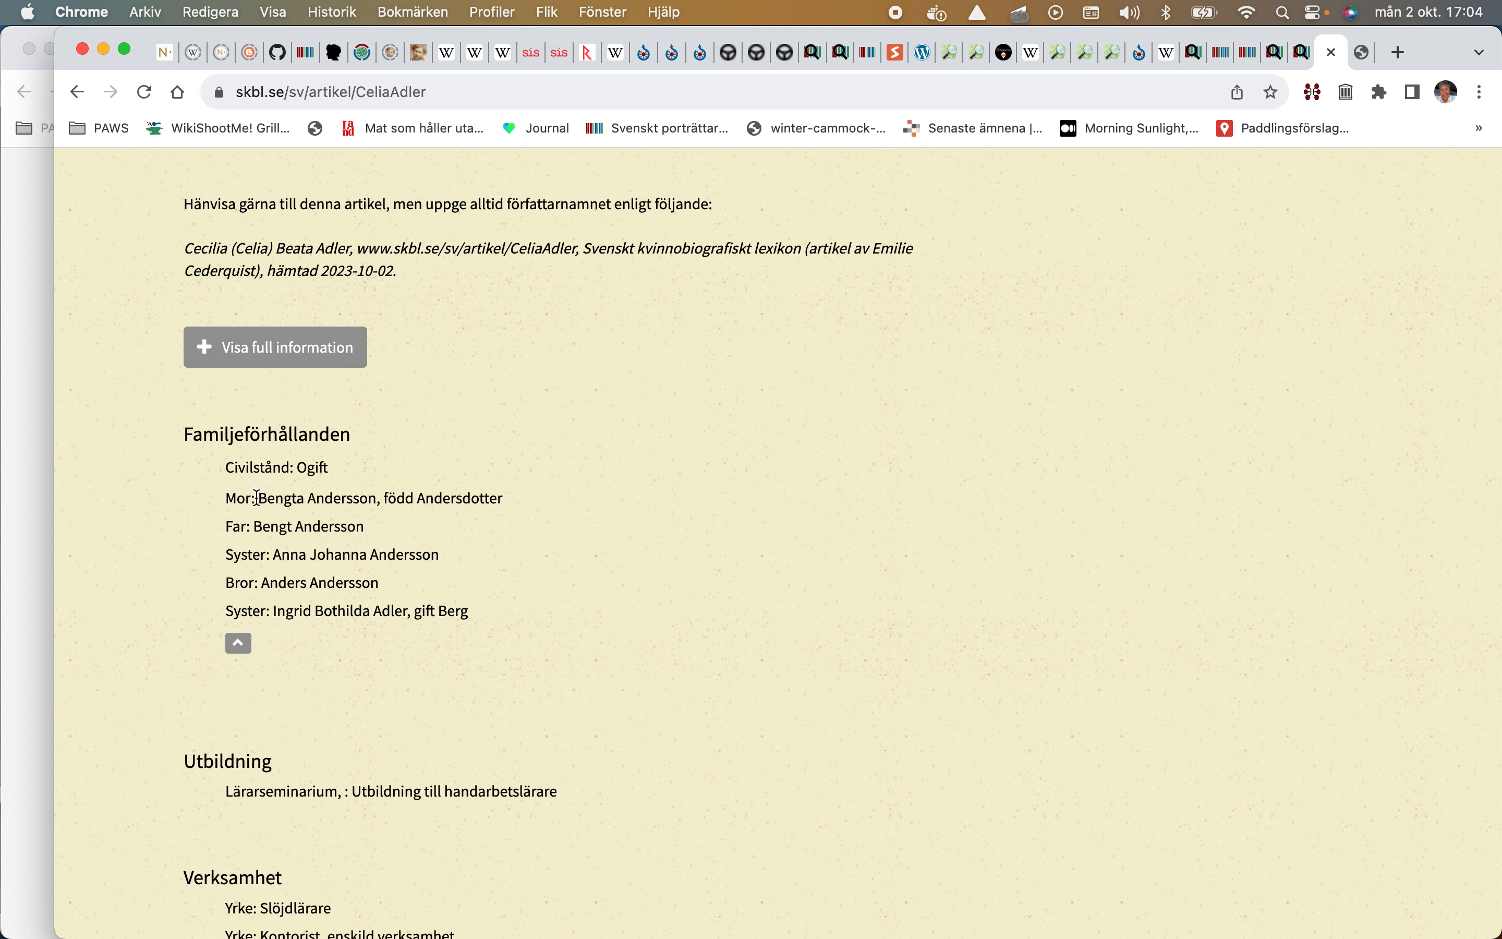
left_click_drag(257, 498, 499, 490)
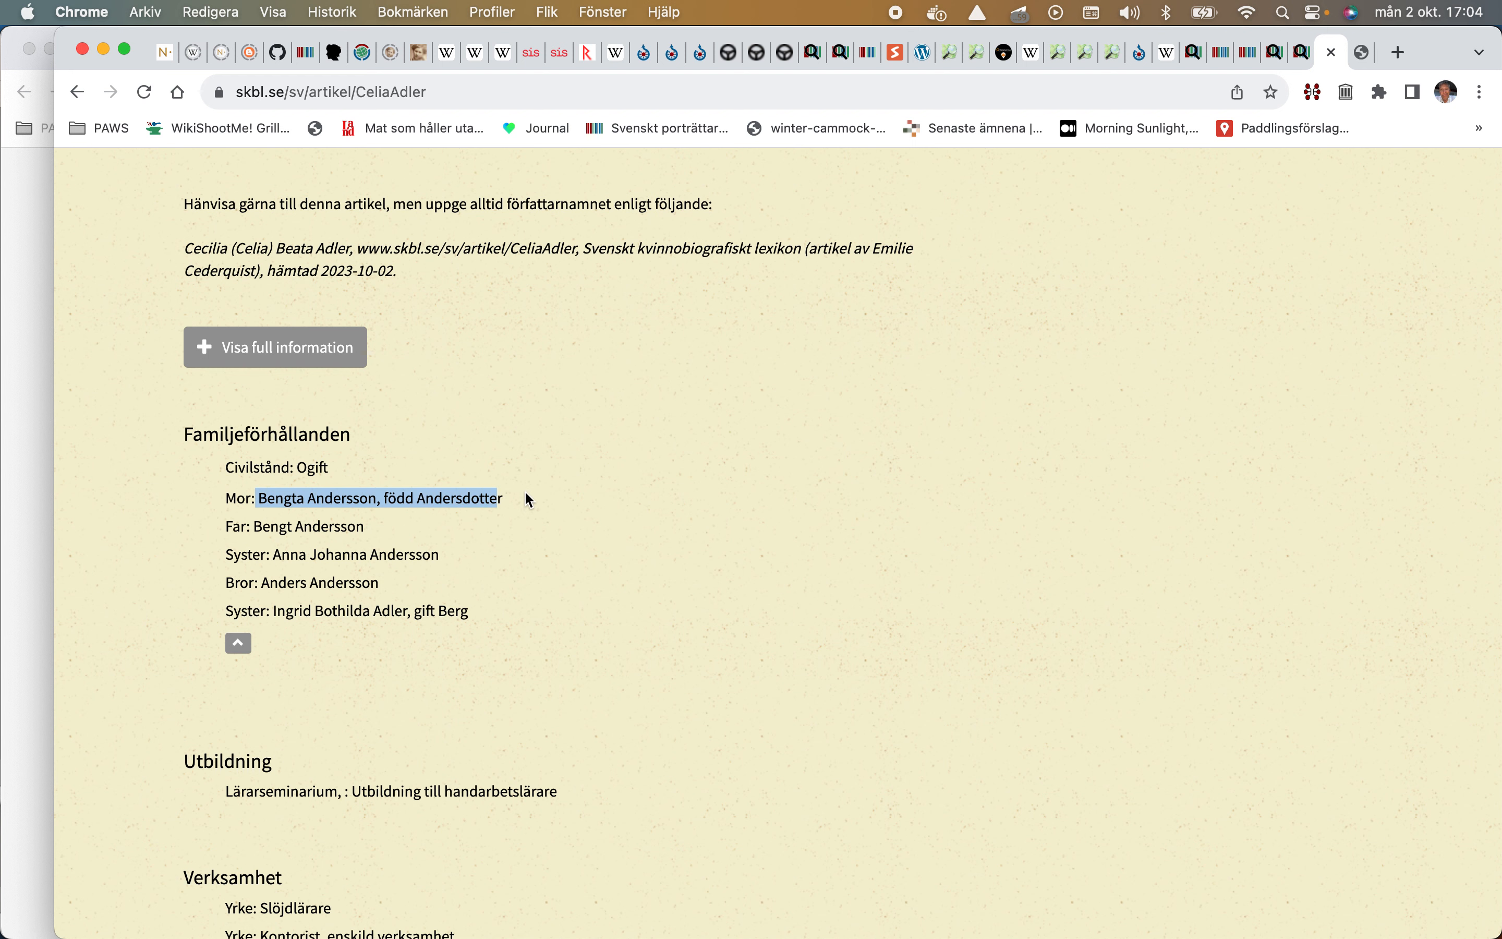
left_click_drag(261, 527, 405, 536)
Step: Examine the biography's education, occupations, contacts, organisations and places of residence
scroll(311, 567, "down", 10)
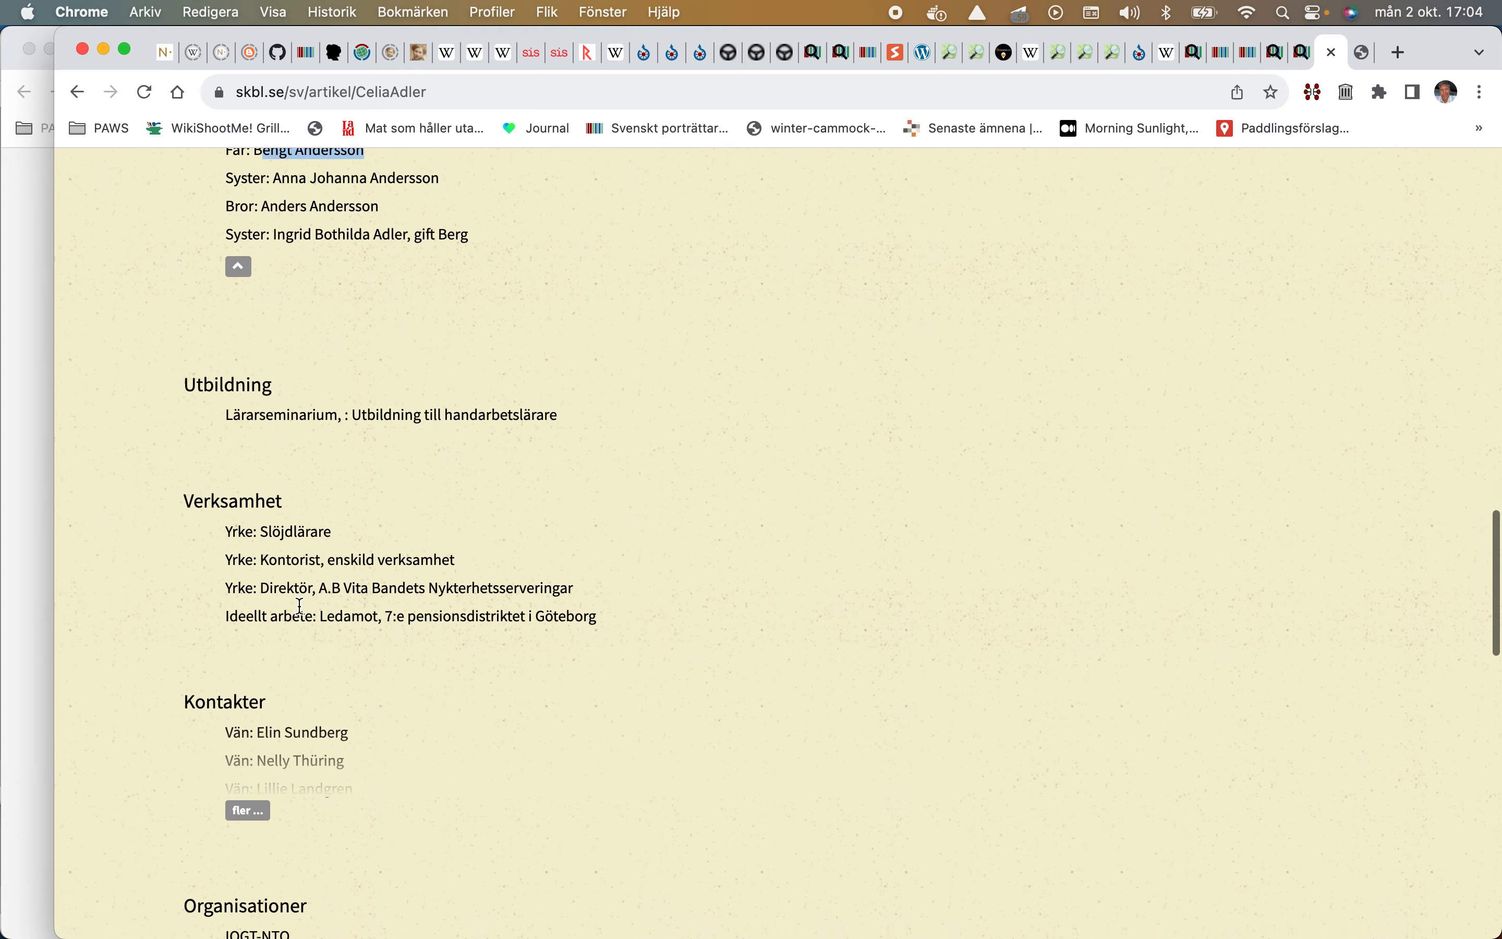
scroll(299, 607, "down", 4)
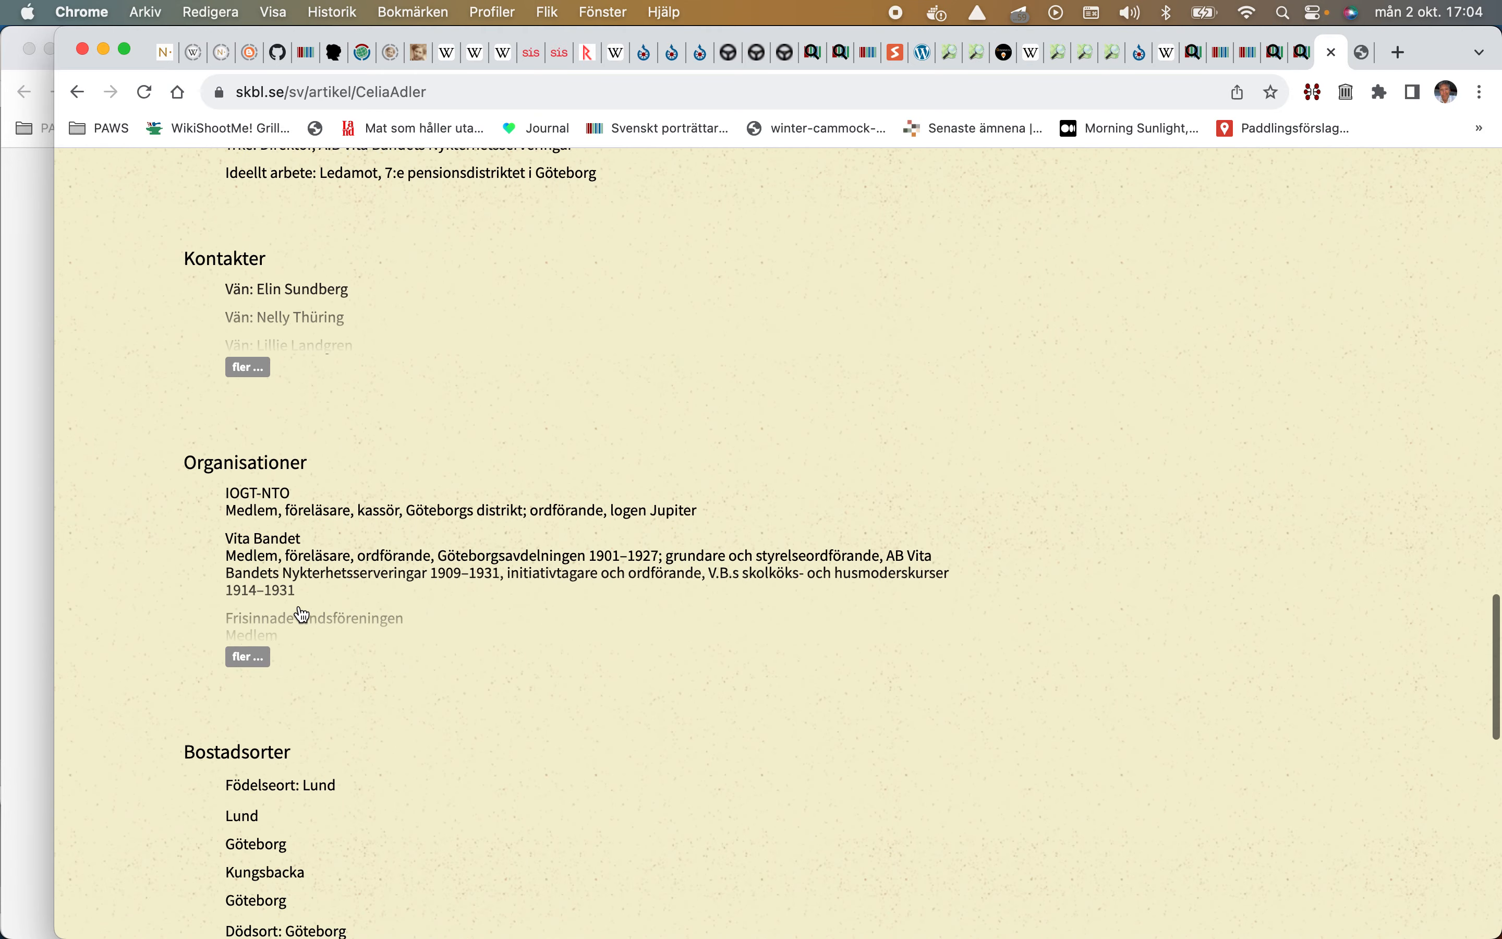
scroll(299, 608, "down", 6)
scroll(298, 603, "down", 5)
scroll(298, 606, "up", 20)
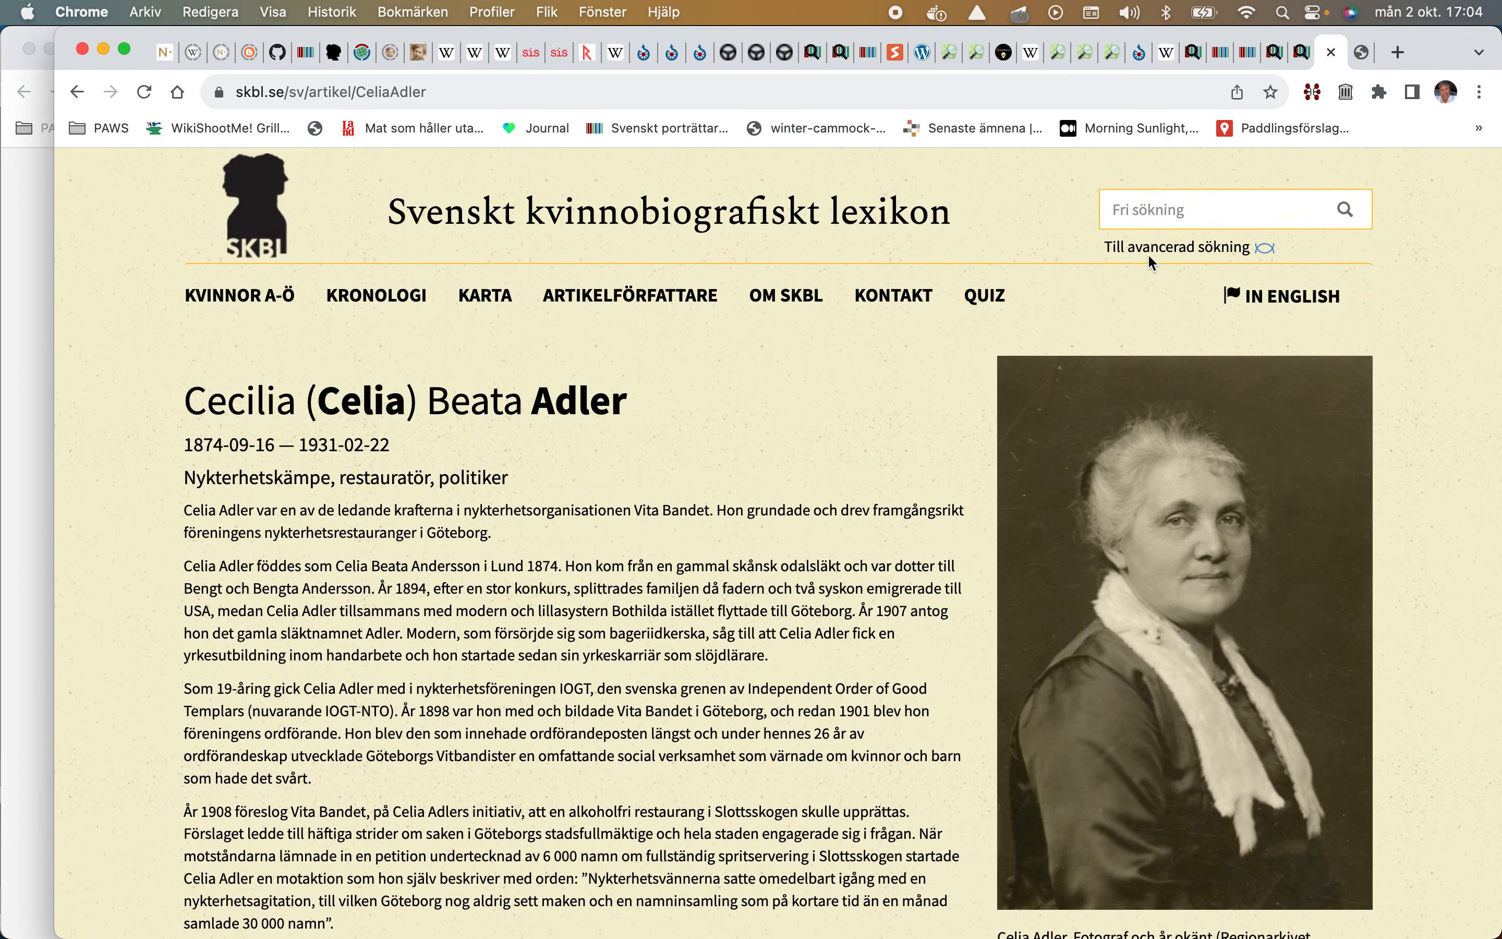
Step: Search Svenskt kvinnobiografiskt lexikon for "Selma Lagerlöf" and open her article
left_click(1149, 212)
type("se")
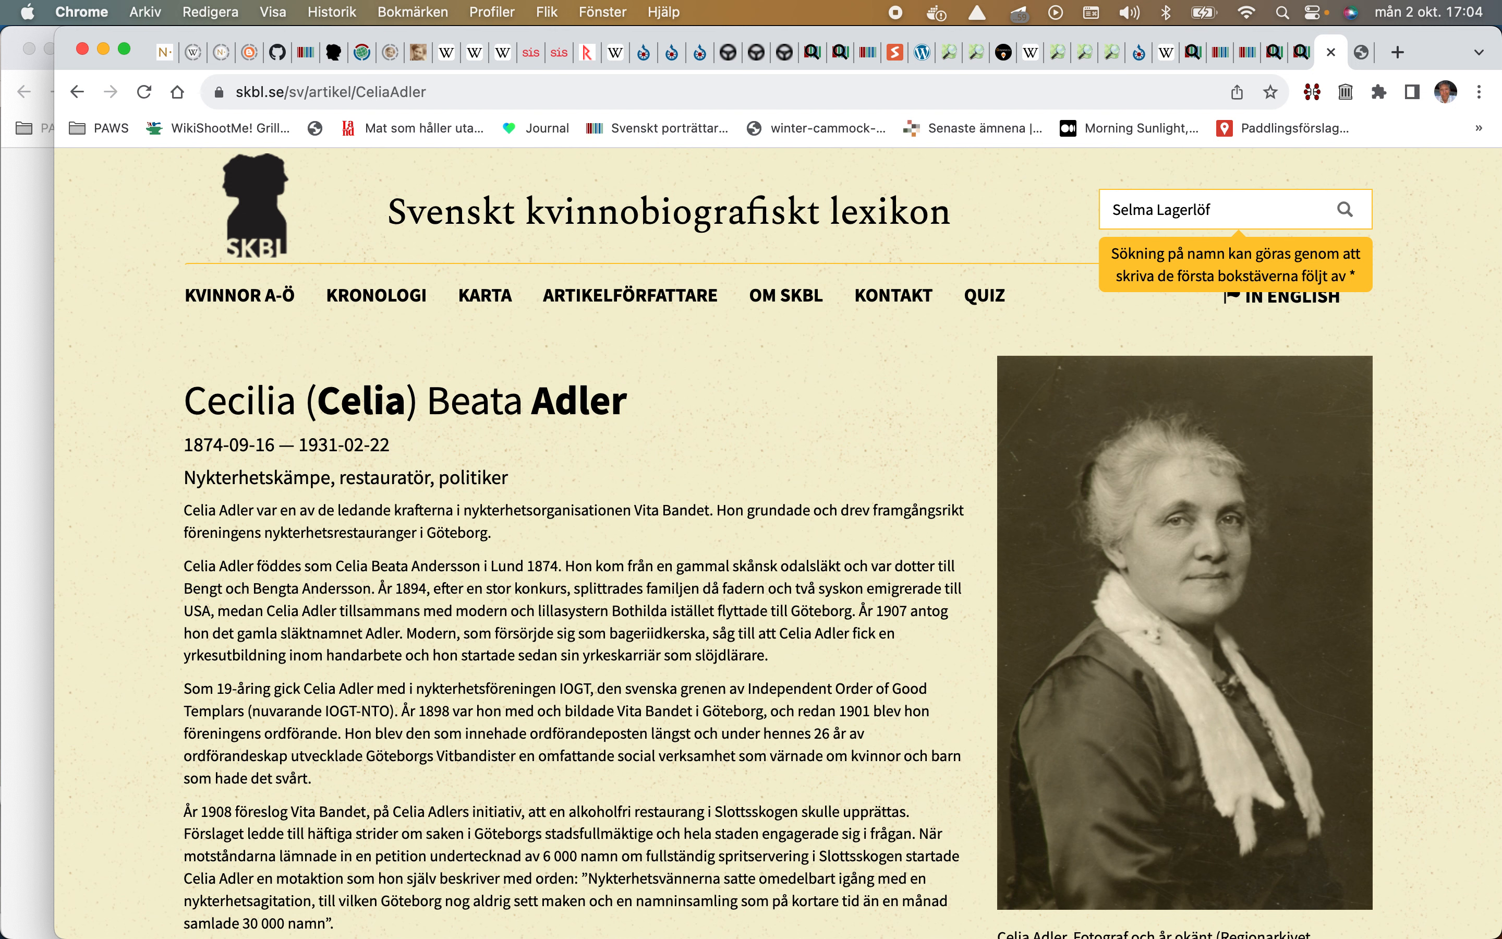
type("lma Lagerlöf")
key("Return")
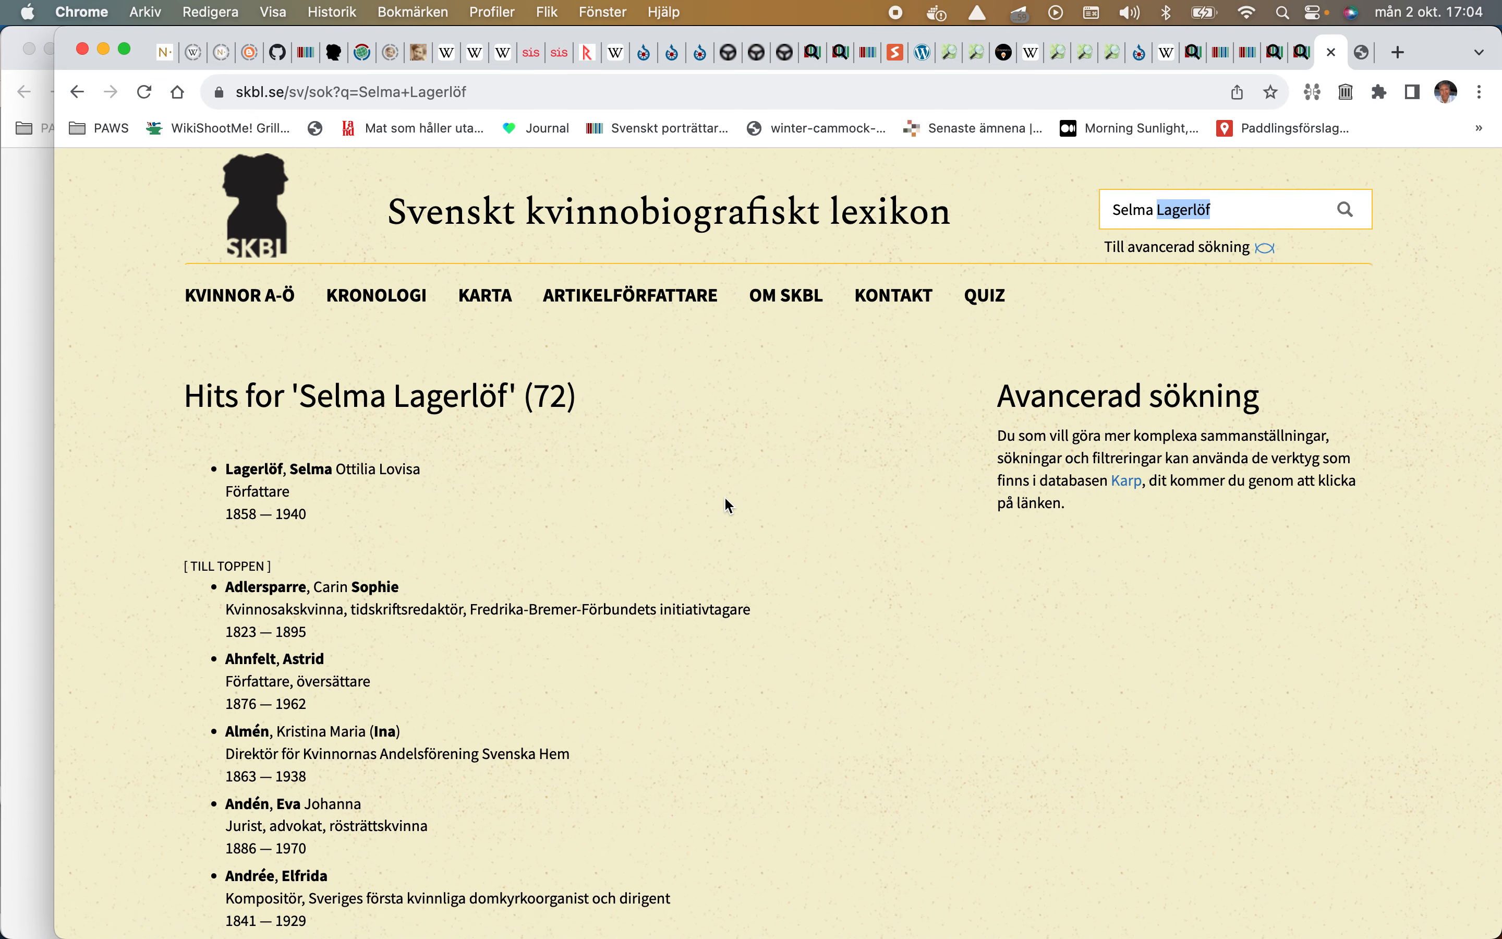
left_click(323, 472)
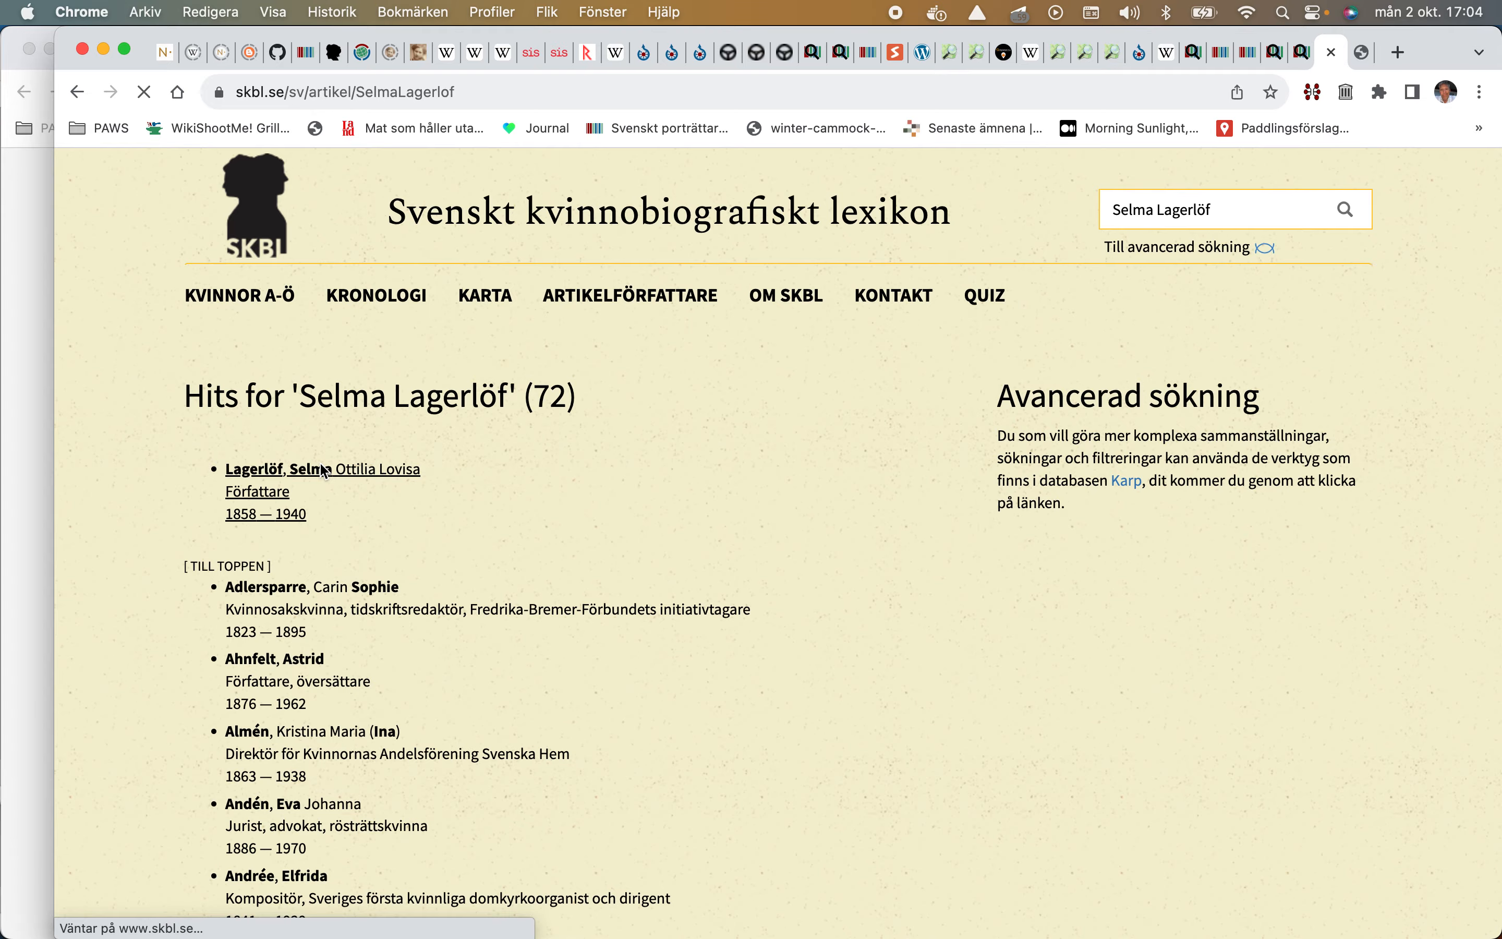
Step: Expand the Familjeförhållanden section of the Selma Lagerlöf article and examine the listed relatives and partners
scroll(323, 470, "down", 20)
scroll(320, 462, "up", 10)
scroll(319, 462, "down", 1)
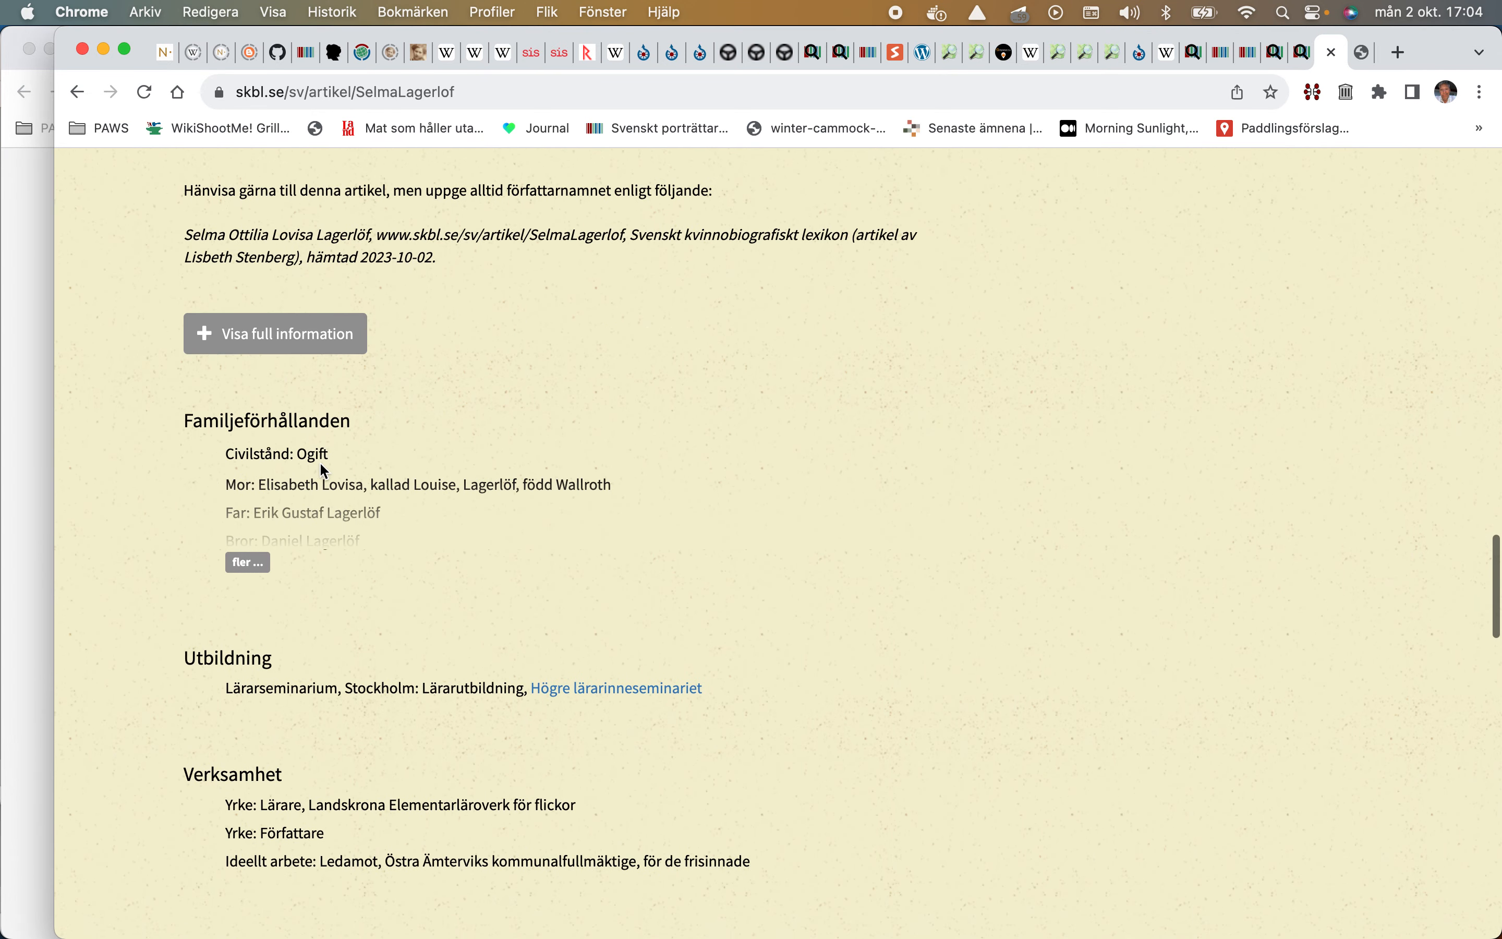
left_click(247, 555)
scroll(246, 553, "down", 1)
scroll(246, 553, "down", 2)
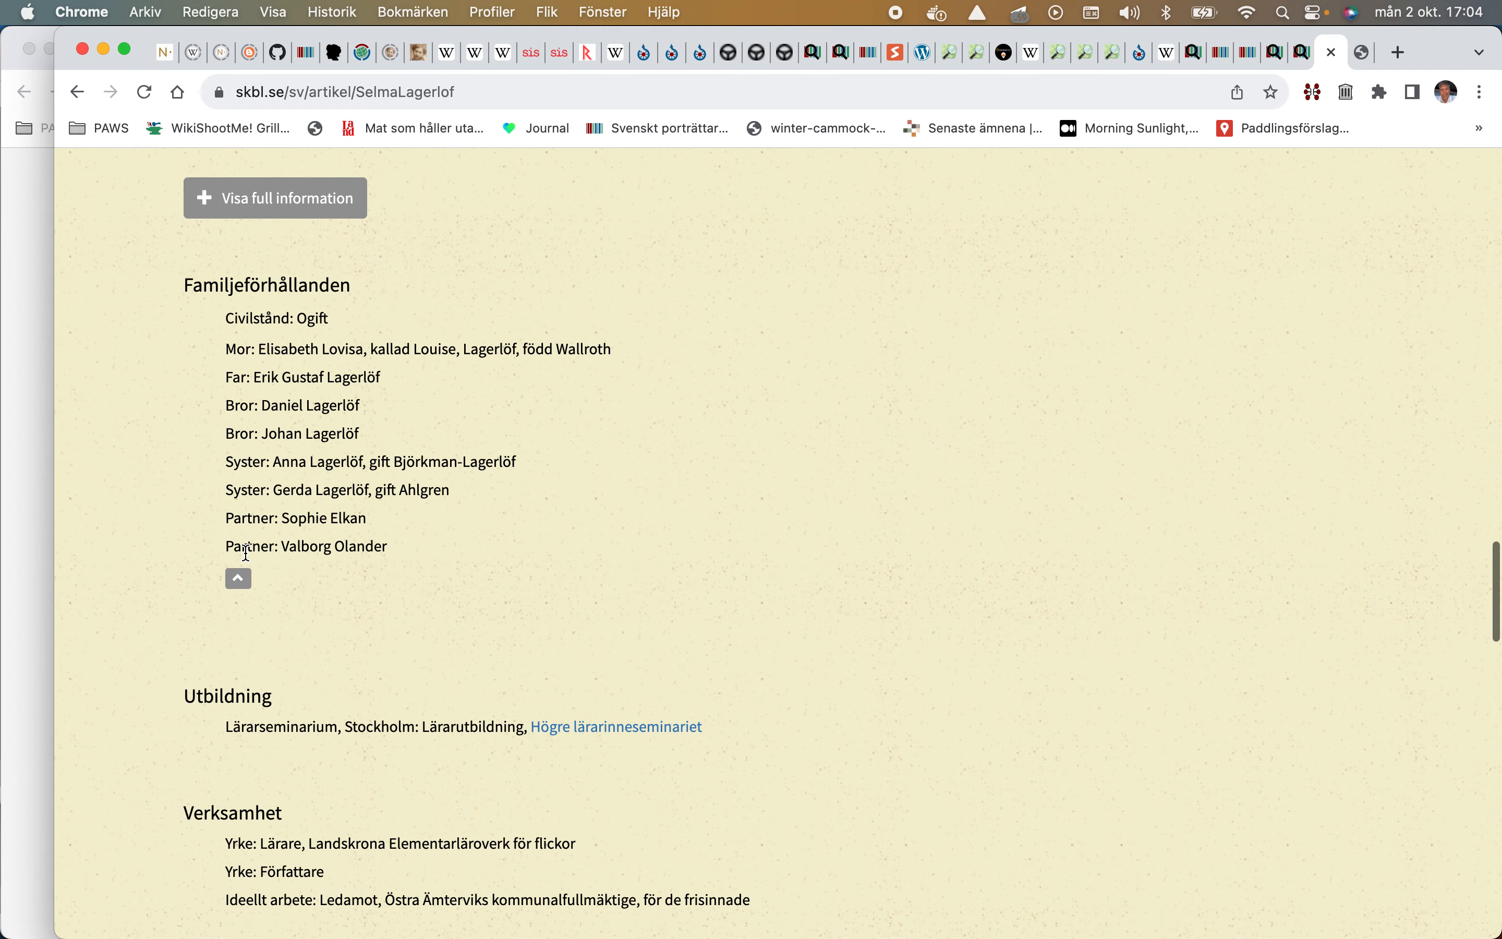
Step: Expand the article's Kontakter list and examine the unlinked colleague names, including Elisabeth Grundtvig and Nelly Sachs
scroll(296, 483, "down", 15)
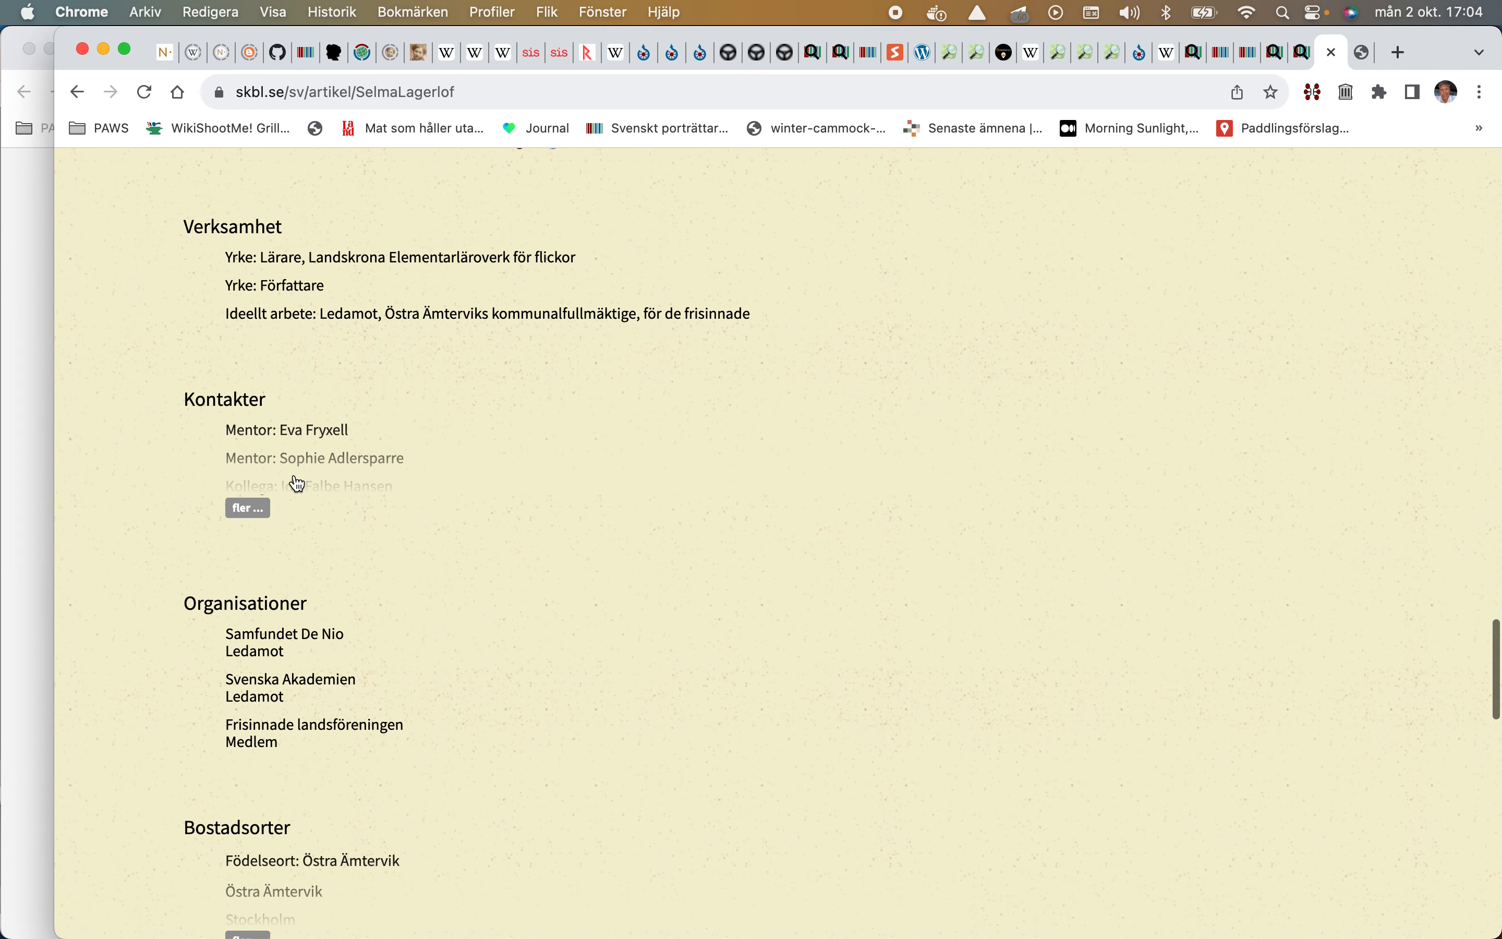
left_click(257, 403)
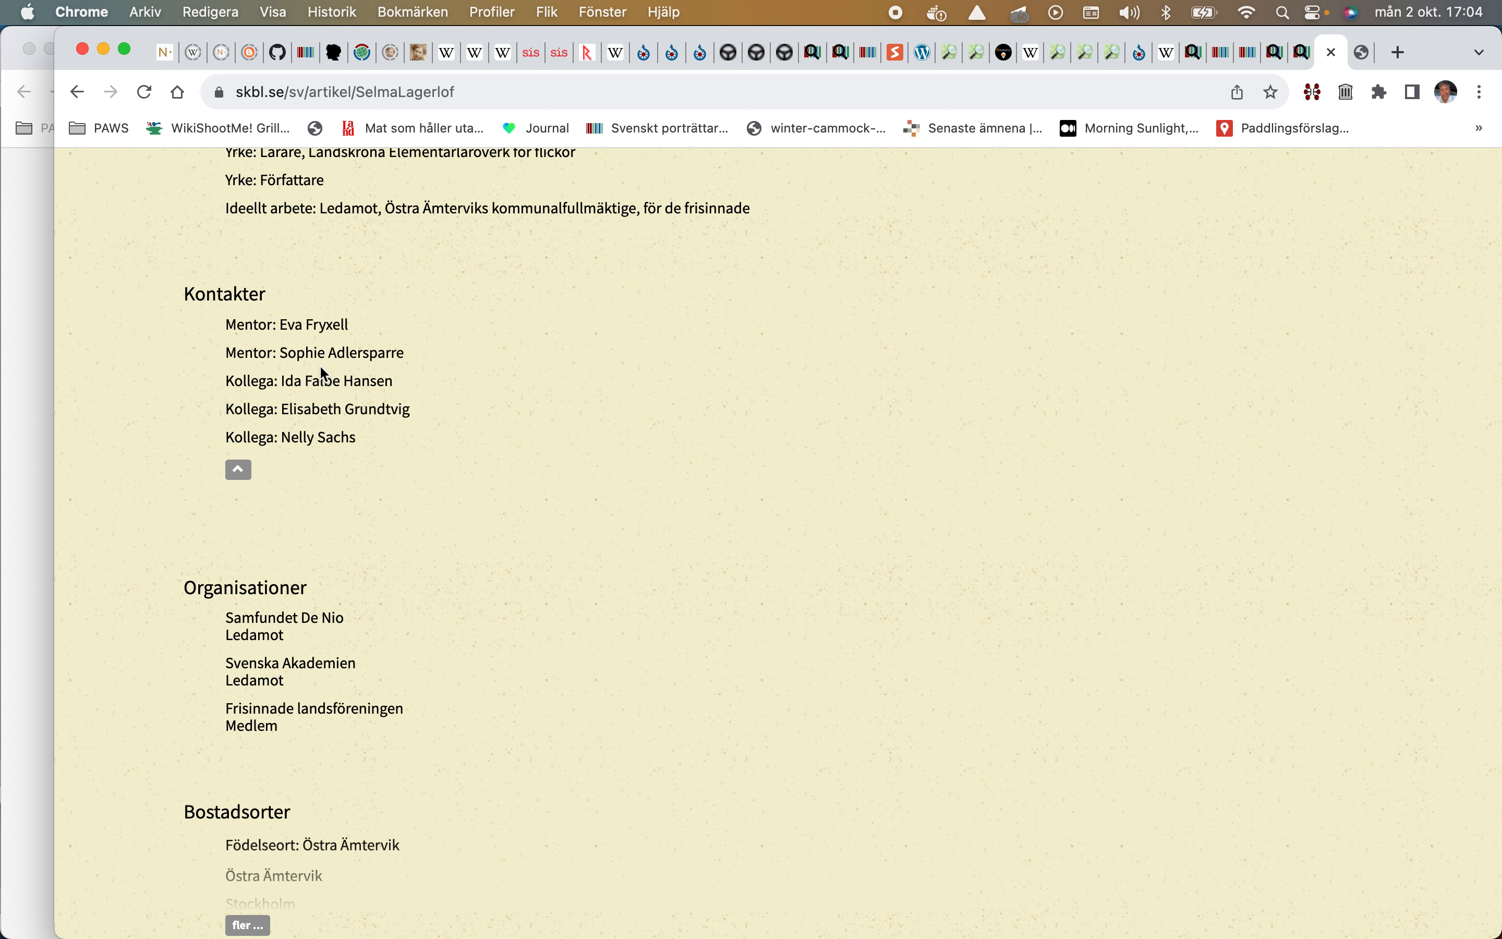
double_click(317, 411)
left_click_drag(327, 414, 378, 414)
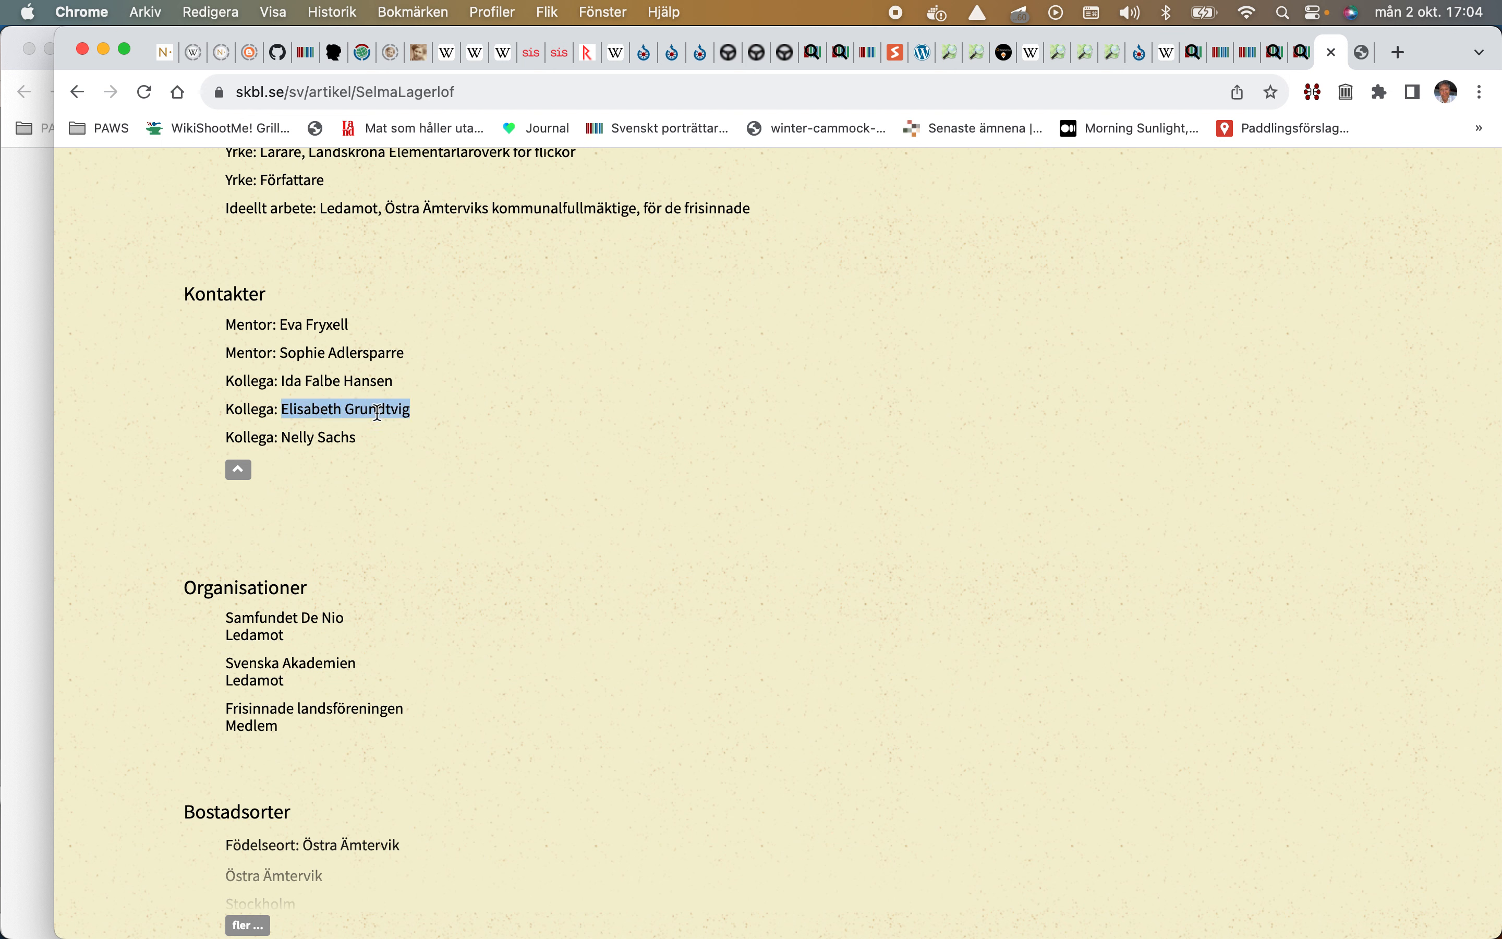
left_click(297, 440)
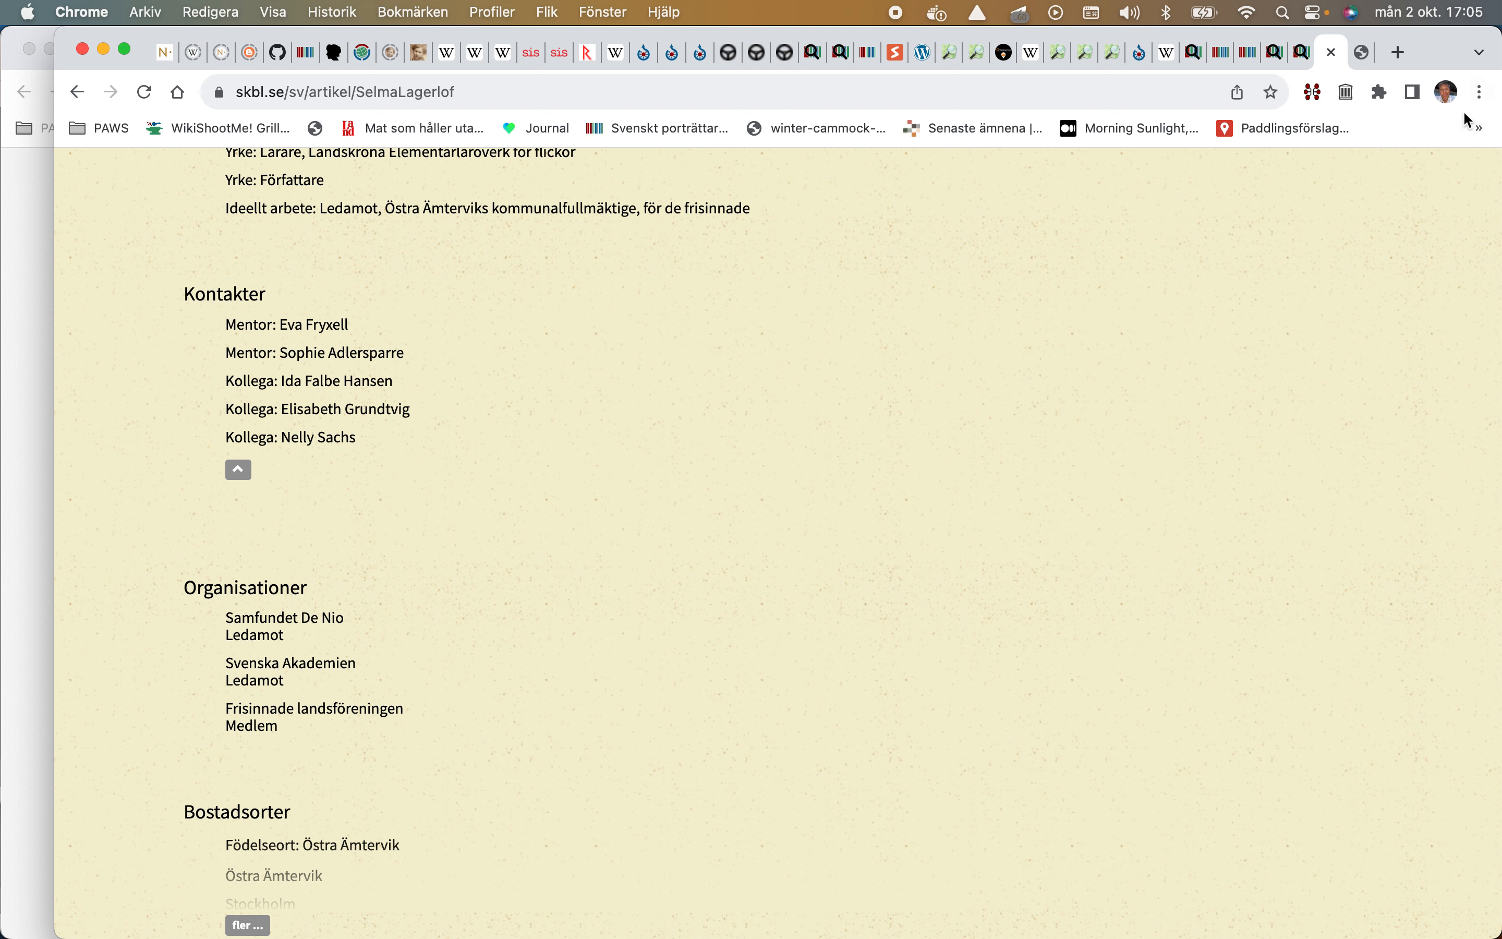
Step: Open Selma Lagerlöf's Wikidata item Q44519 and examine its birthplace, death and family statements
left_click(1313, 93)
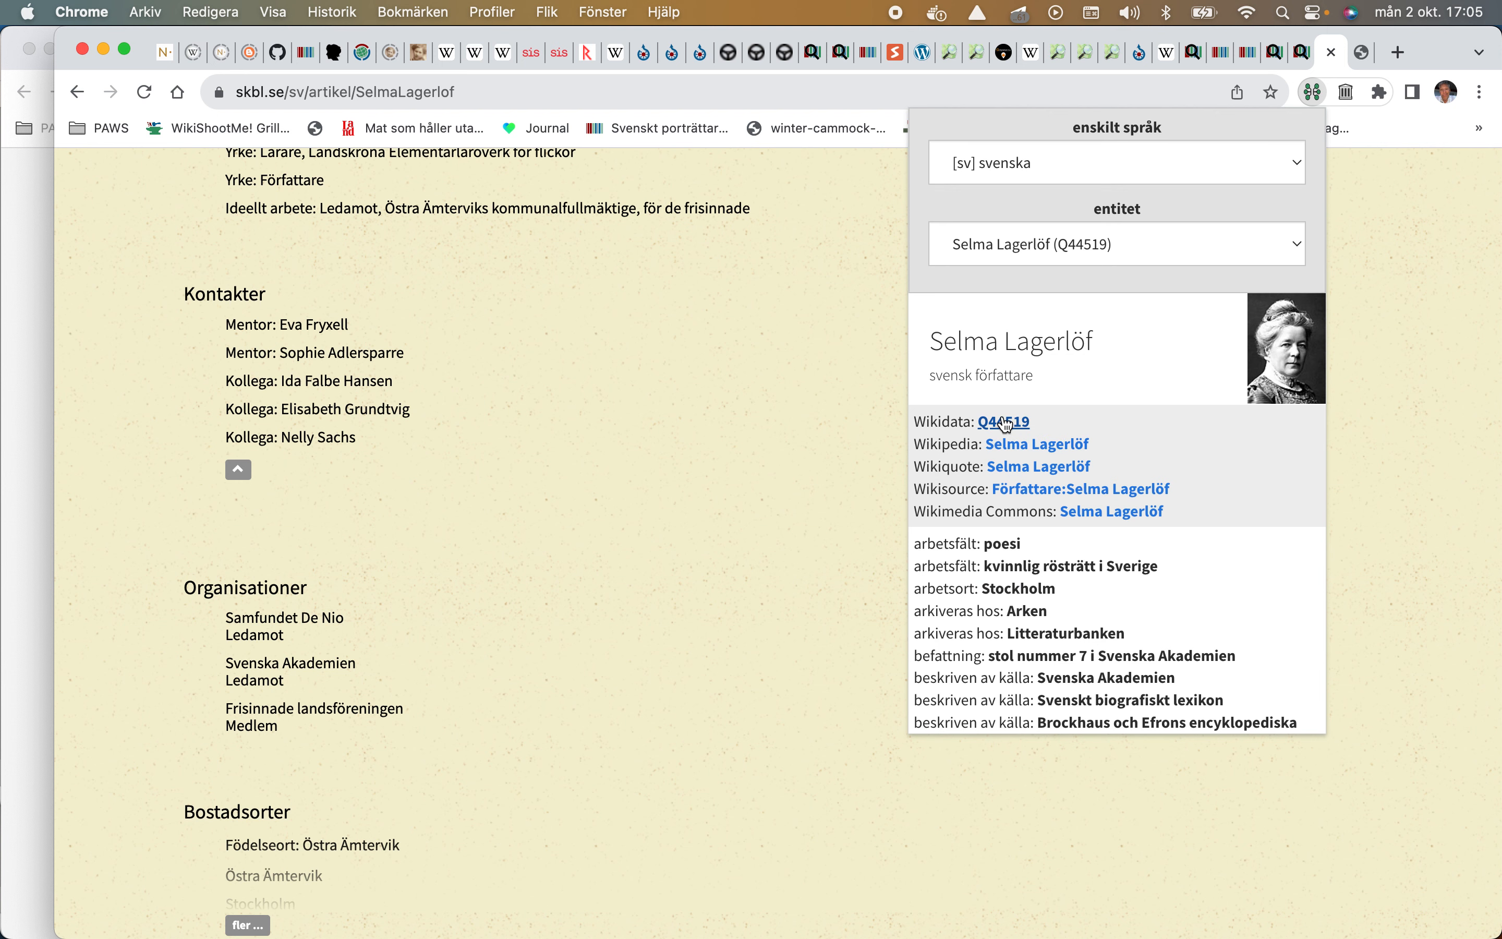
left_click(1068, 445)
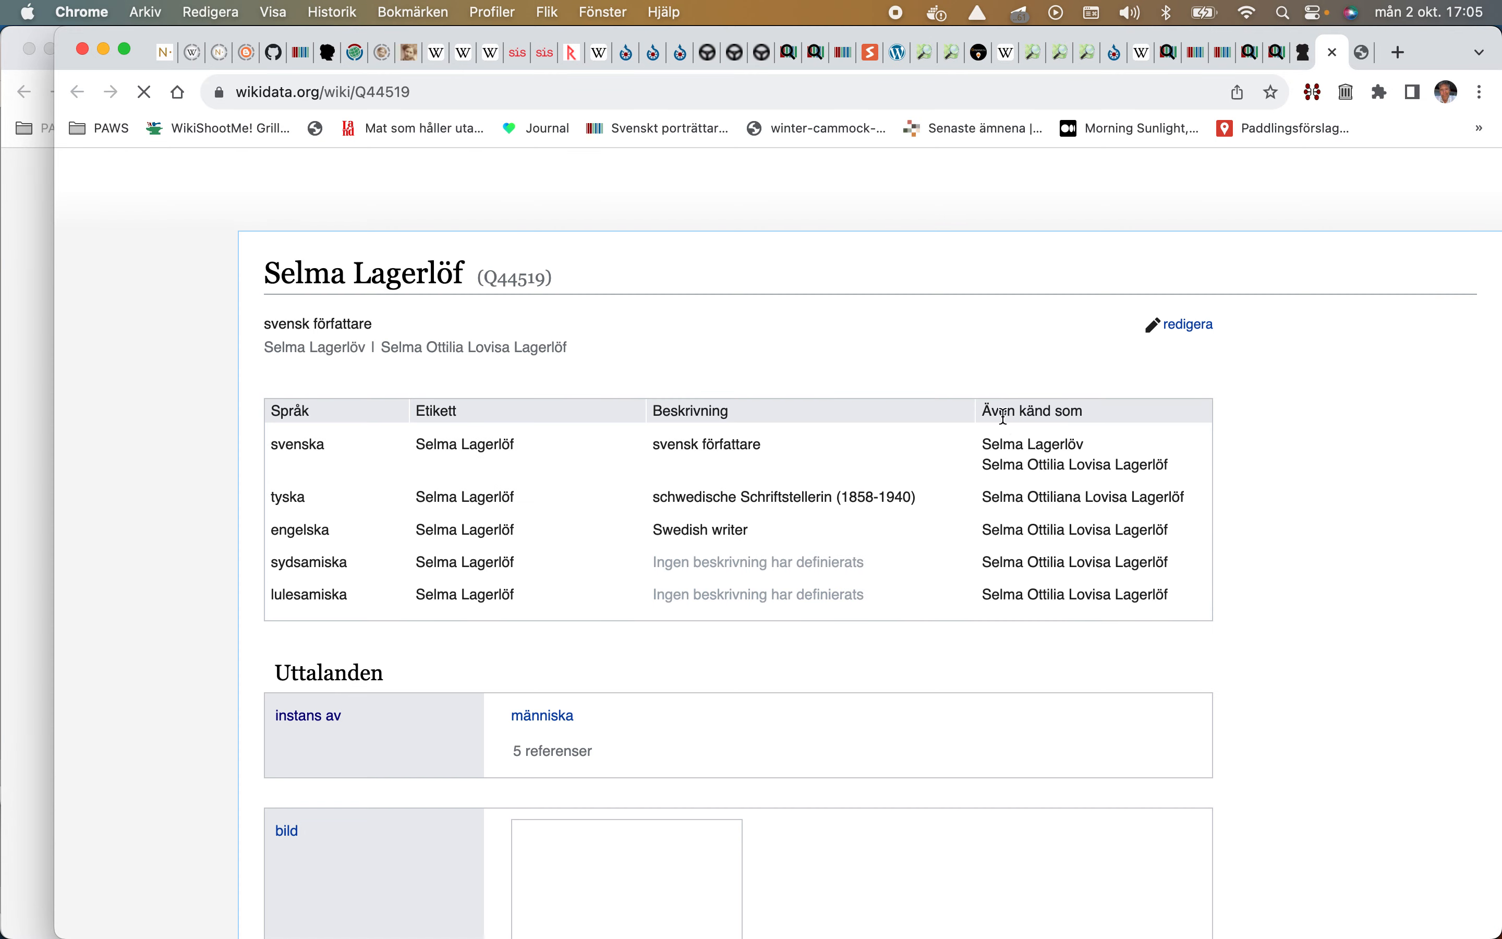
scroll(1004, 416, "down", 20)
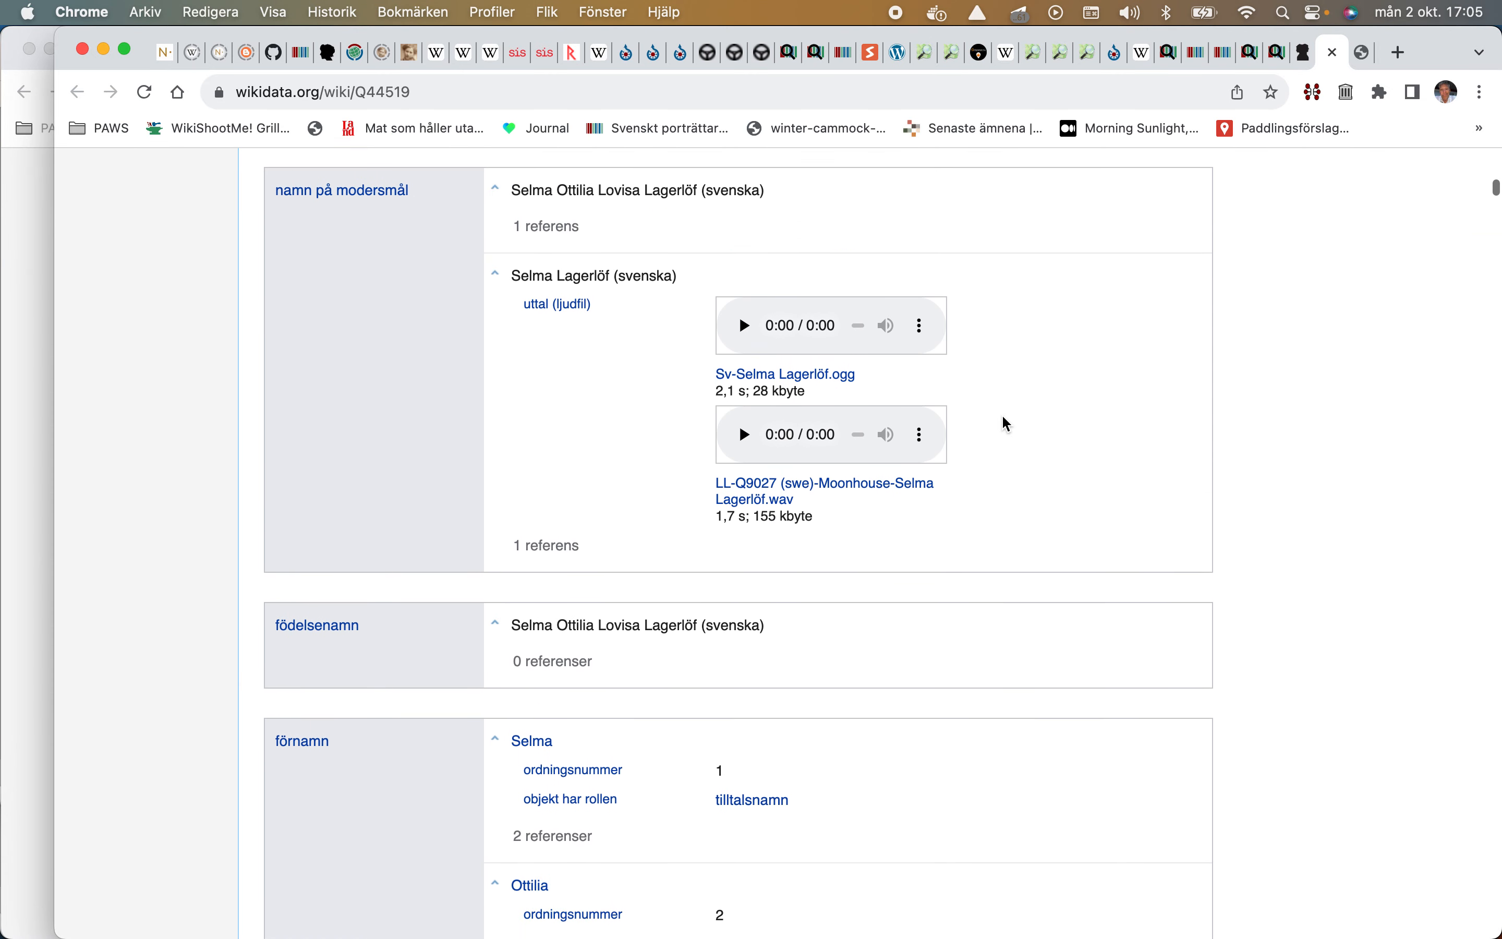
scroll(1002, 414, "down", 10)
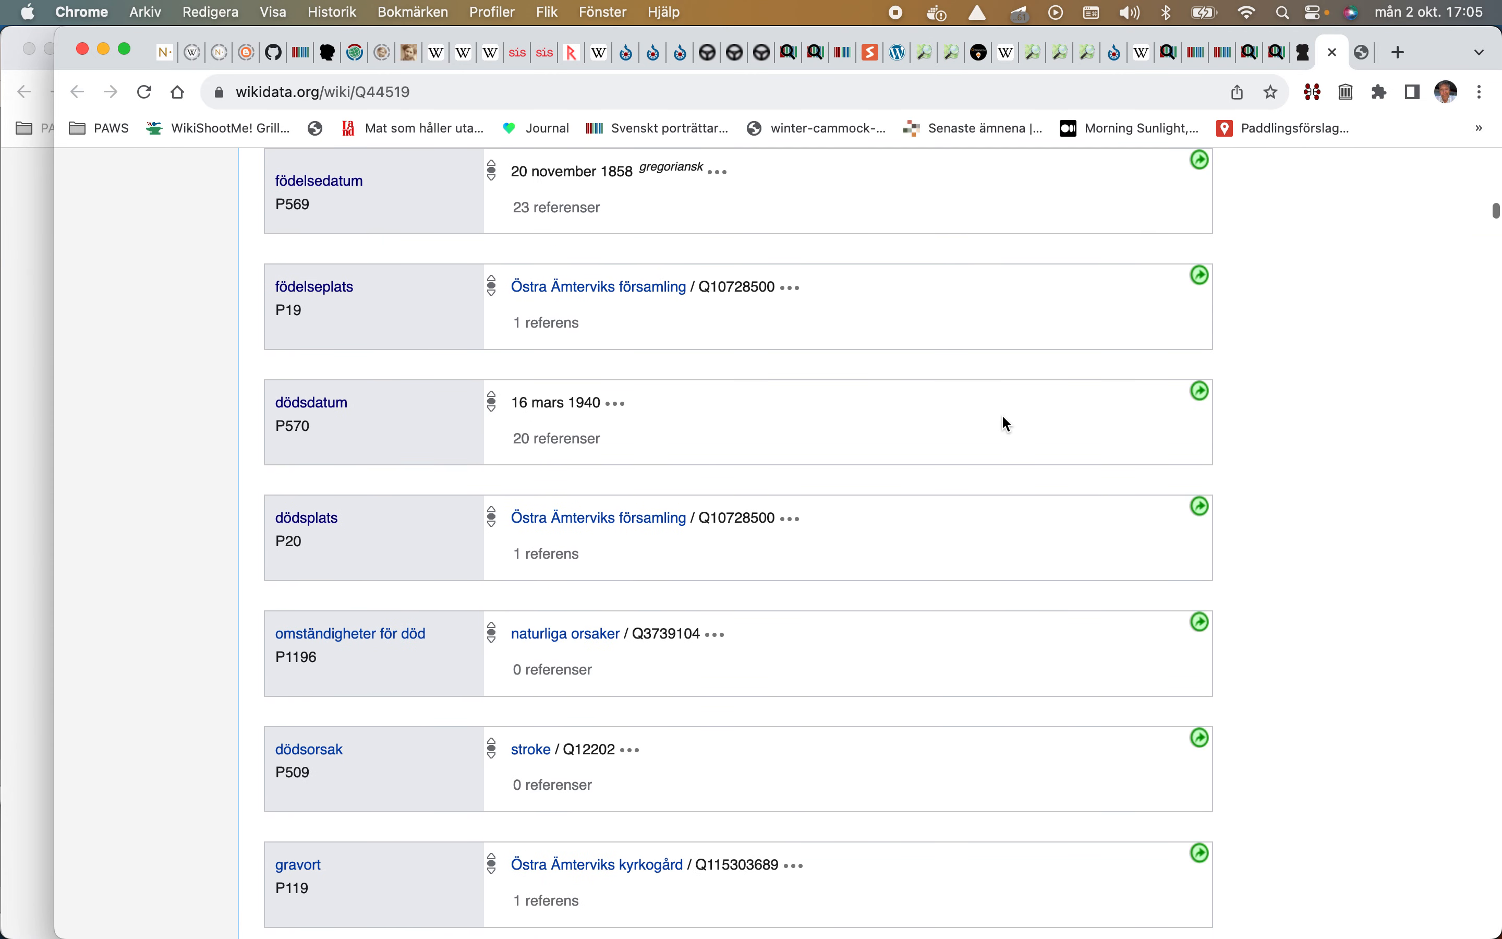
scroll(1003, 416, "down", 12)
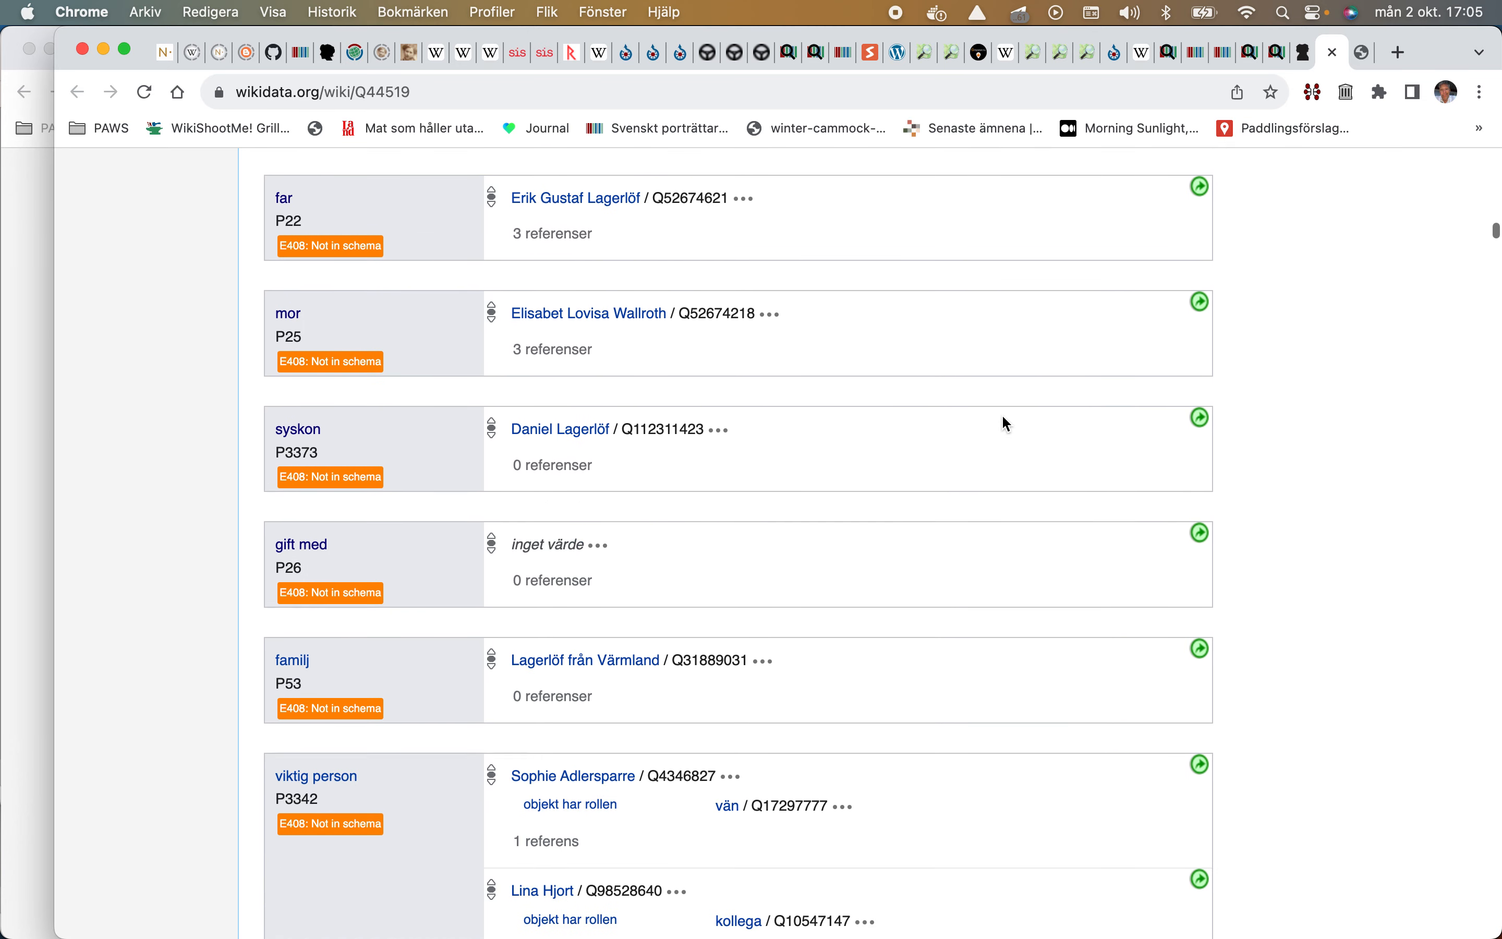
Step: Examine the "viktig person" (P3342) statements and their role qualifiers on the Selma Lagerlöf item
scroll(1002, 413, "down", 7)
scroll(610, 382, "down", 2)
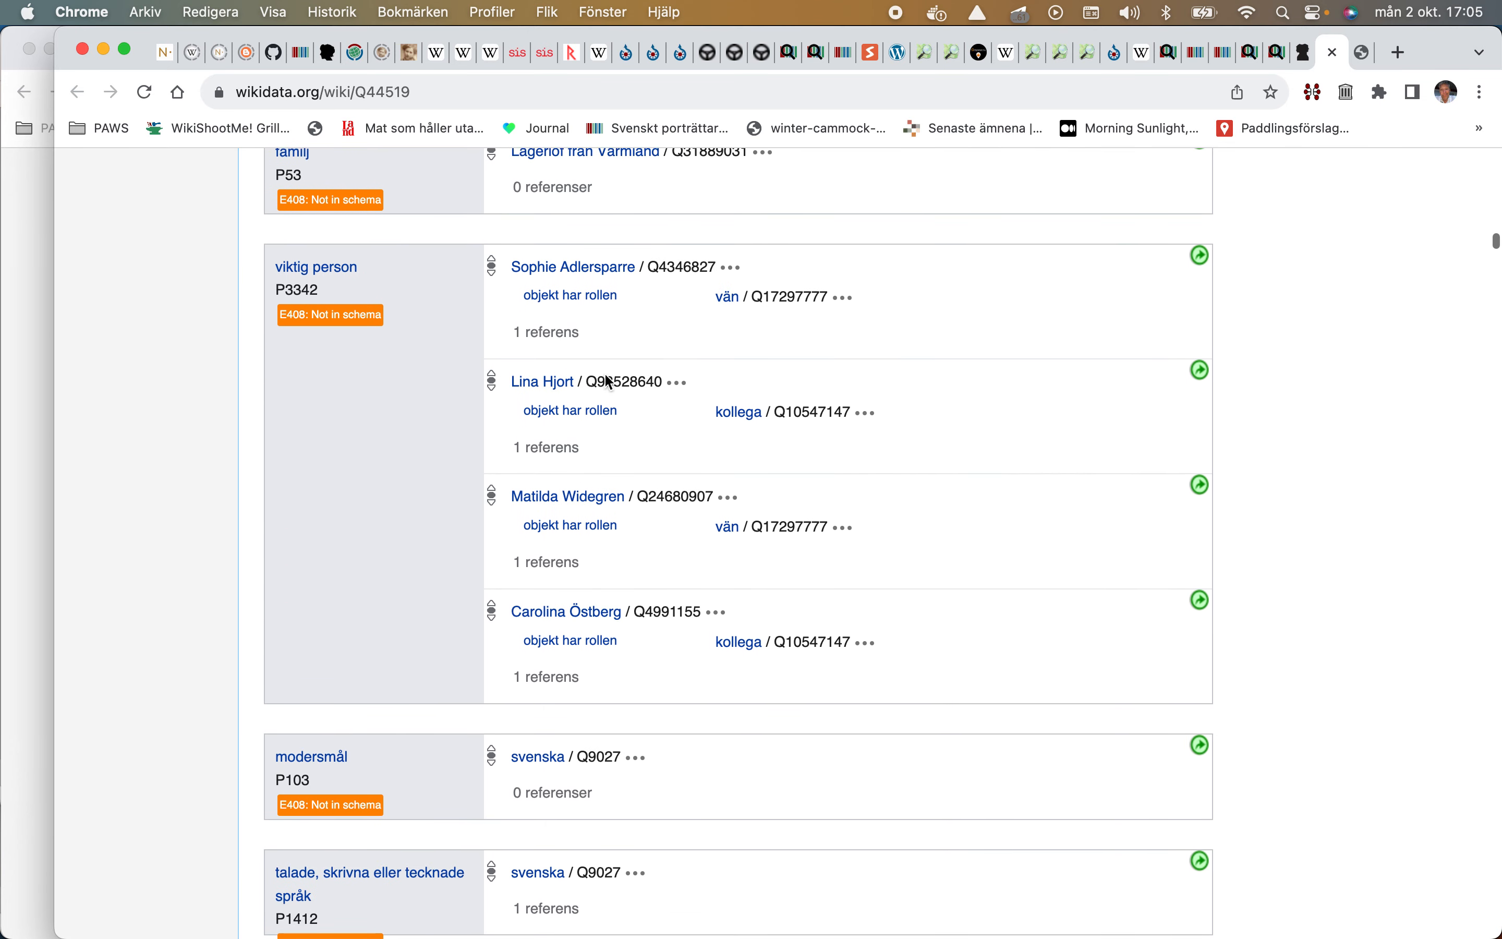
scroll(342, 276, "up", 8)
scroll(311, 294, "up", 4)
scroll(311, 294, "down", 4)
scroll(311, 294, "down", 7)
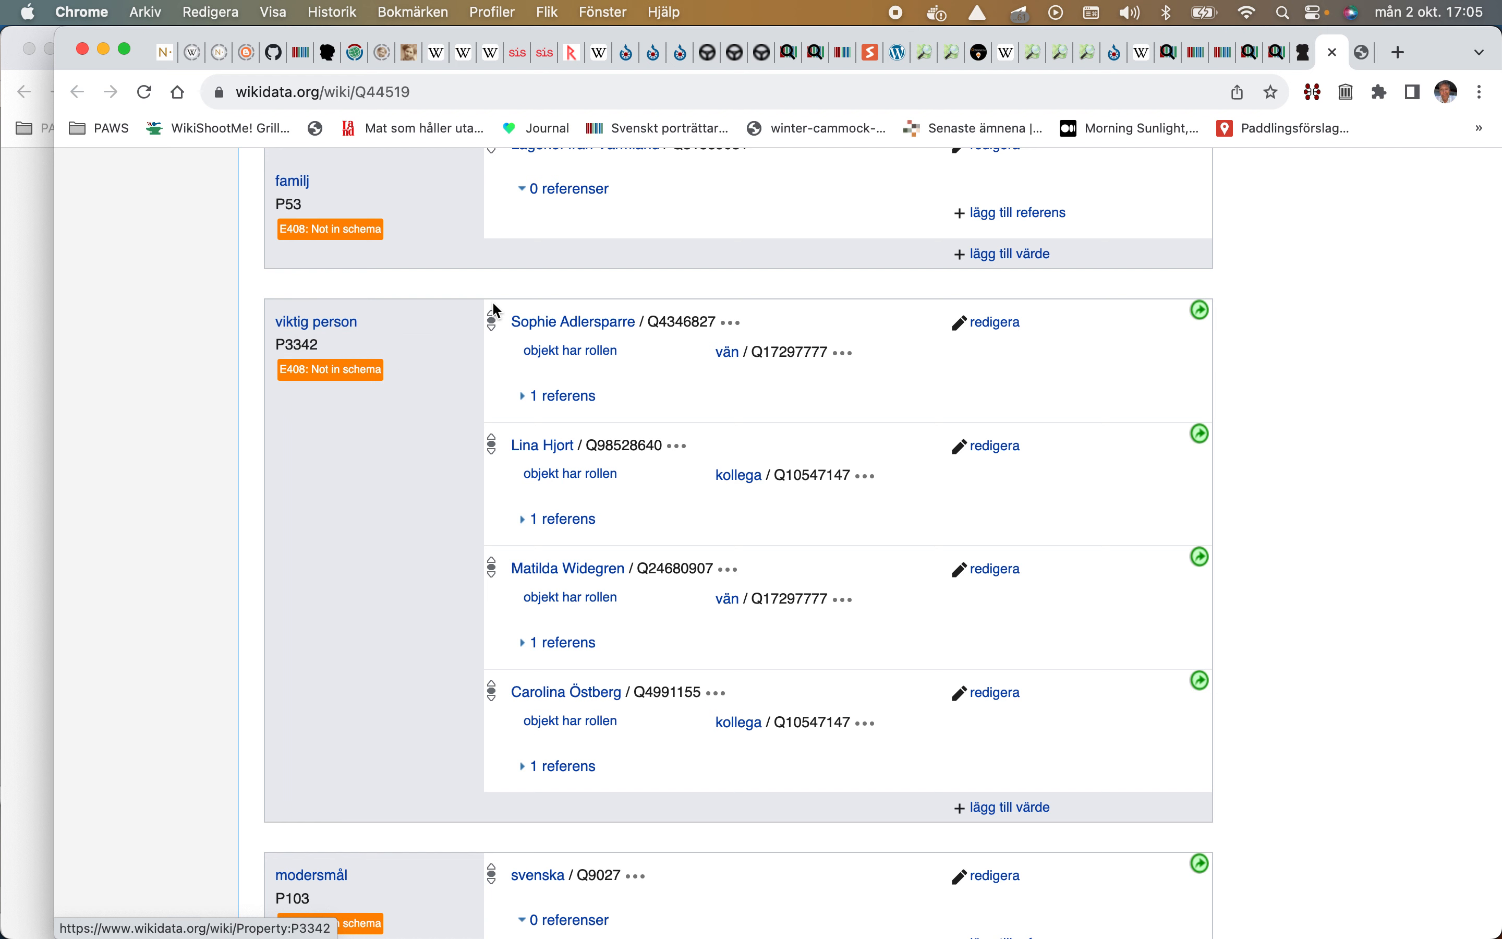
scroll(497, 610, "down", 3)
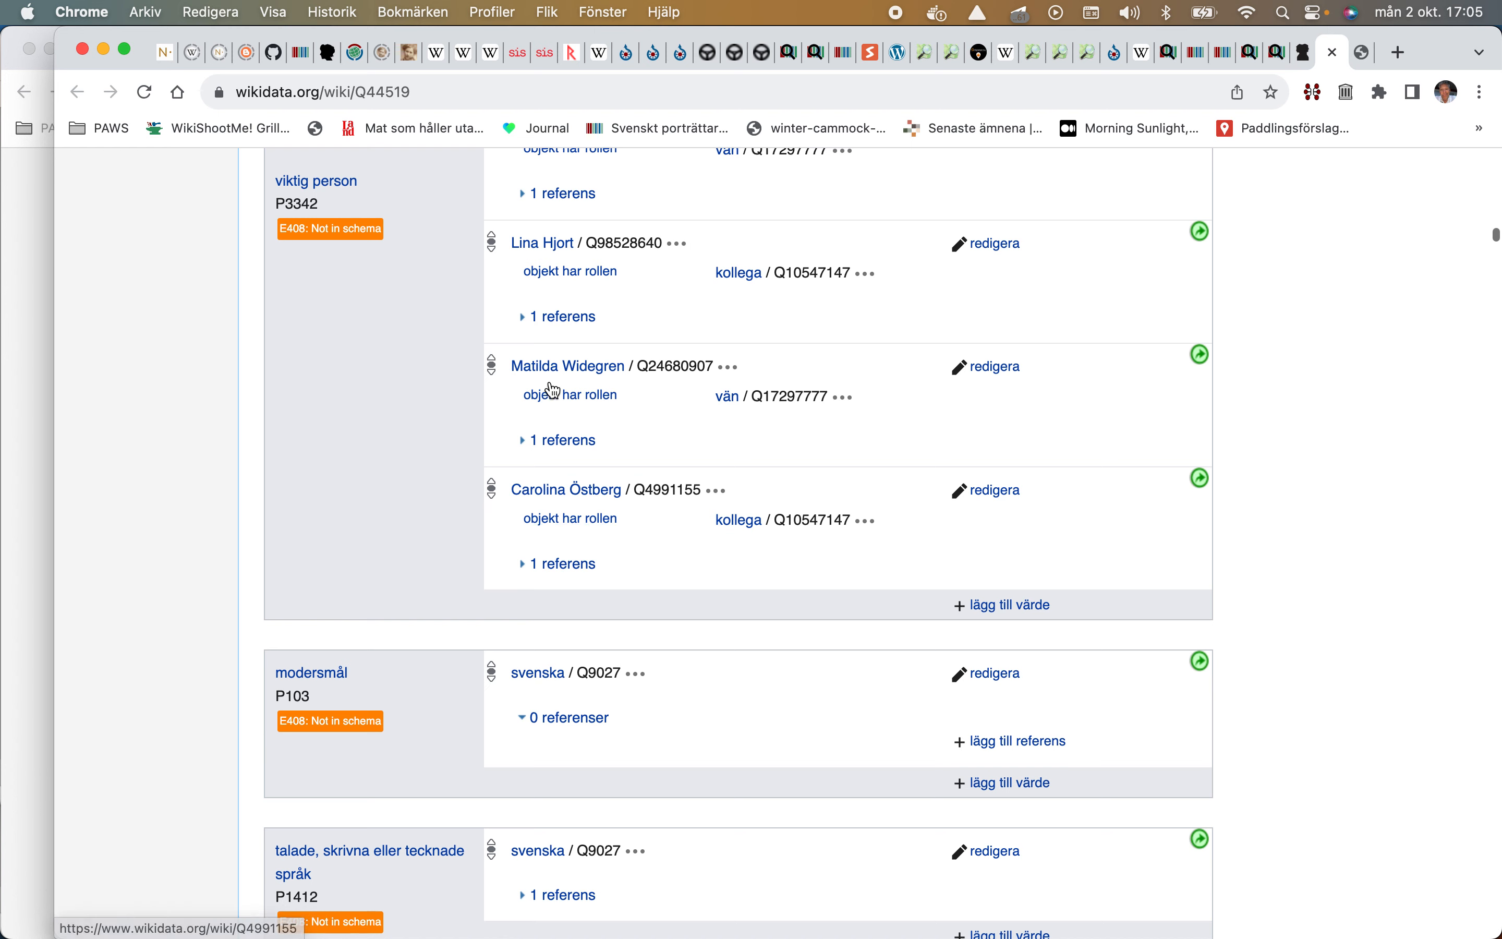
scroll(552, 385, "up", 2)
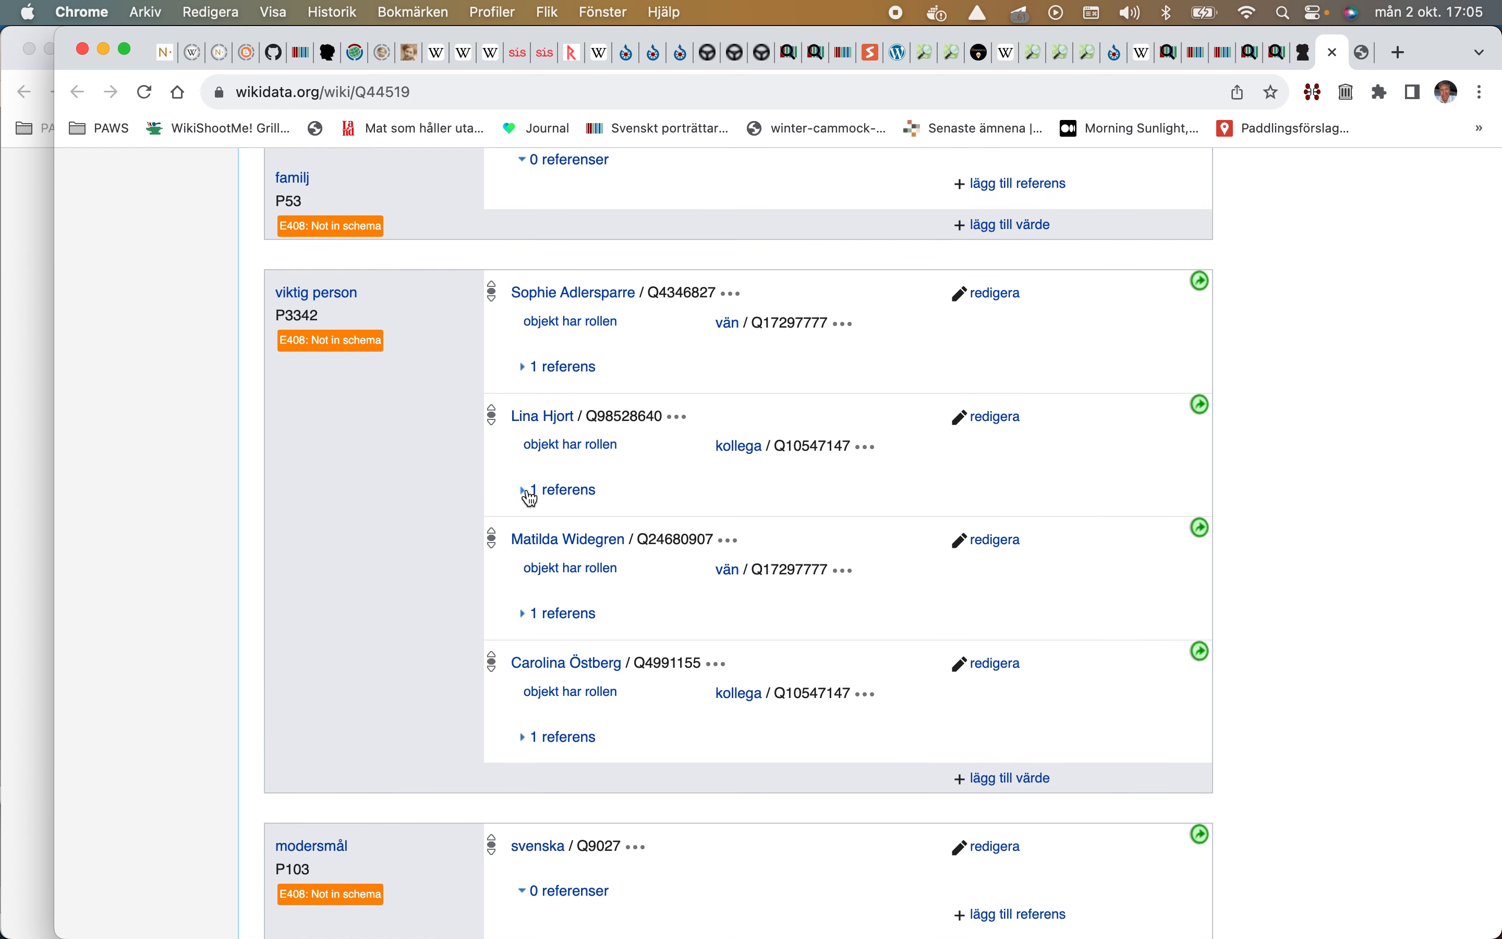
Step: Expand the reference for the Lina Hjort statement and open her Wikidata item Q98528640
left_click(529, 493)
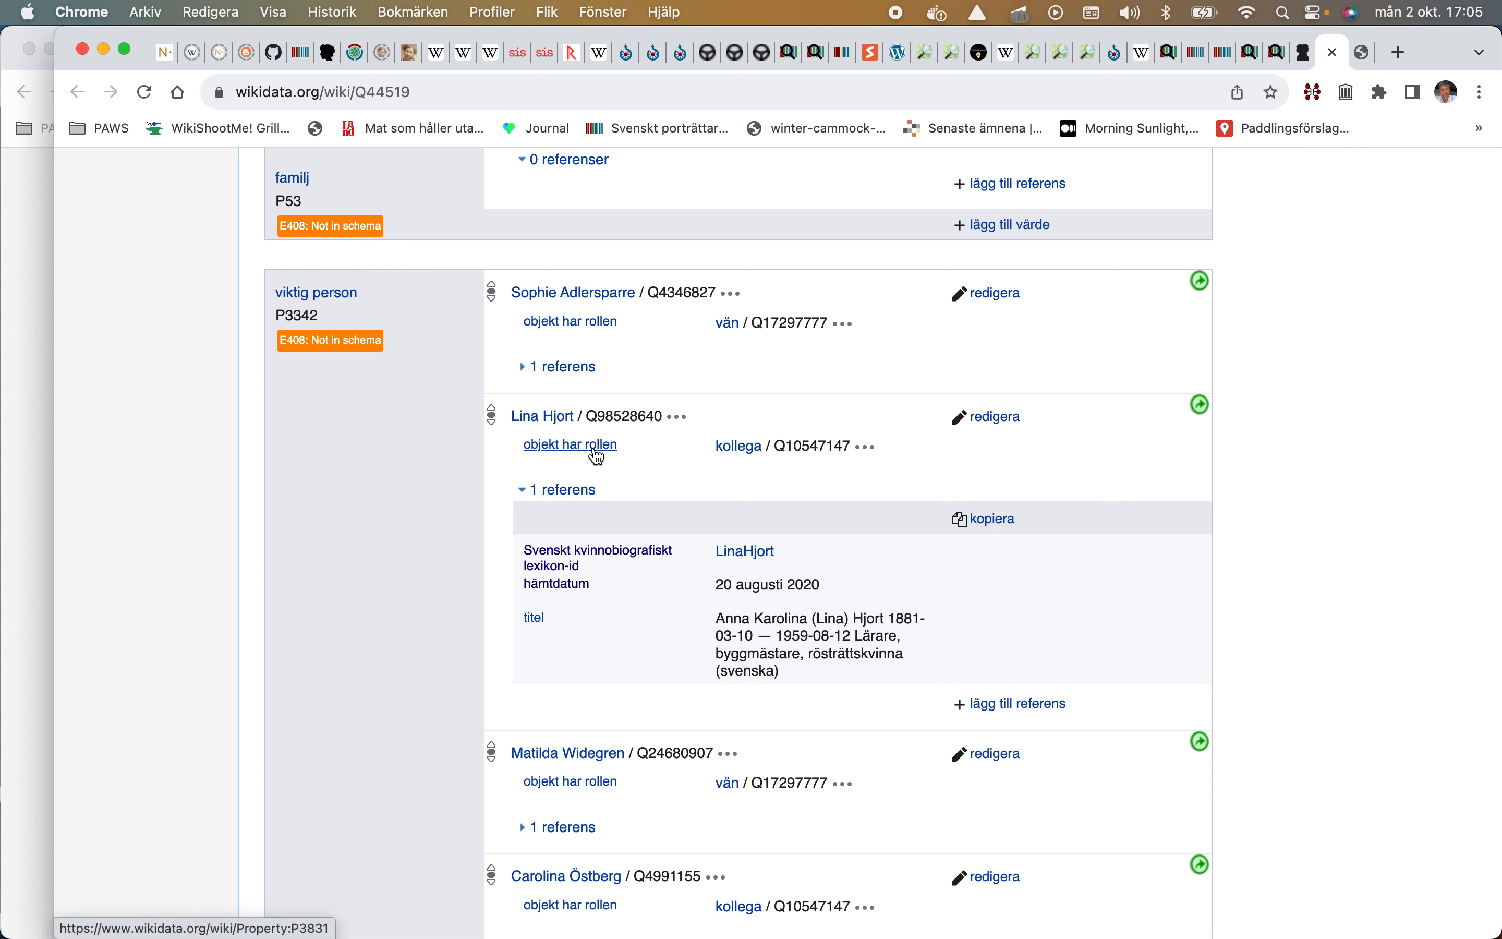
left_click(559, 427)
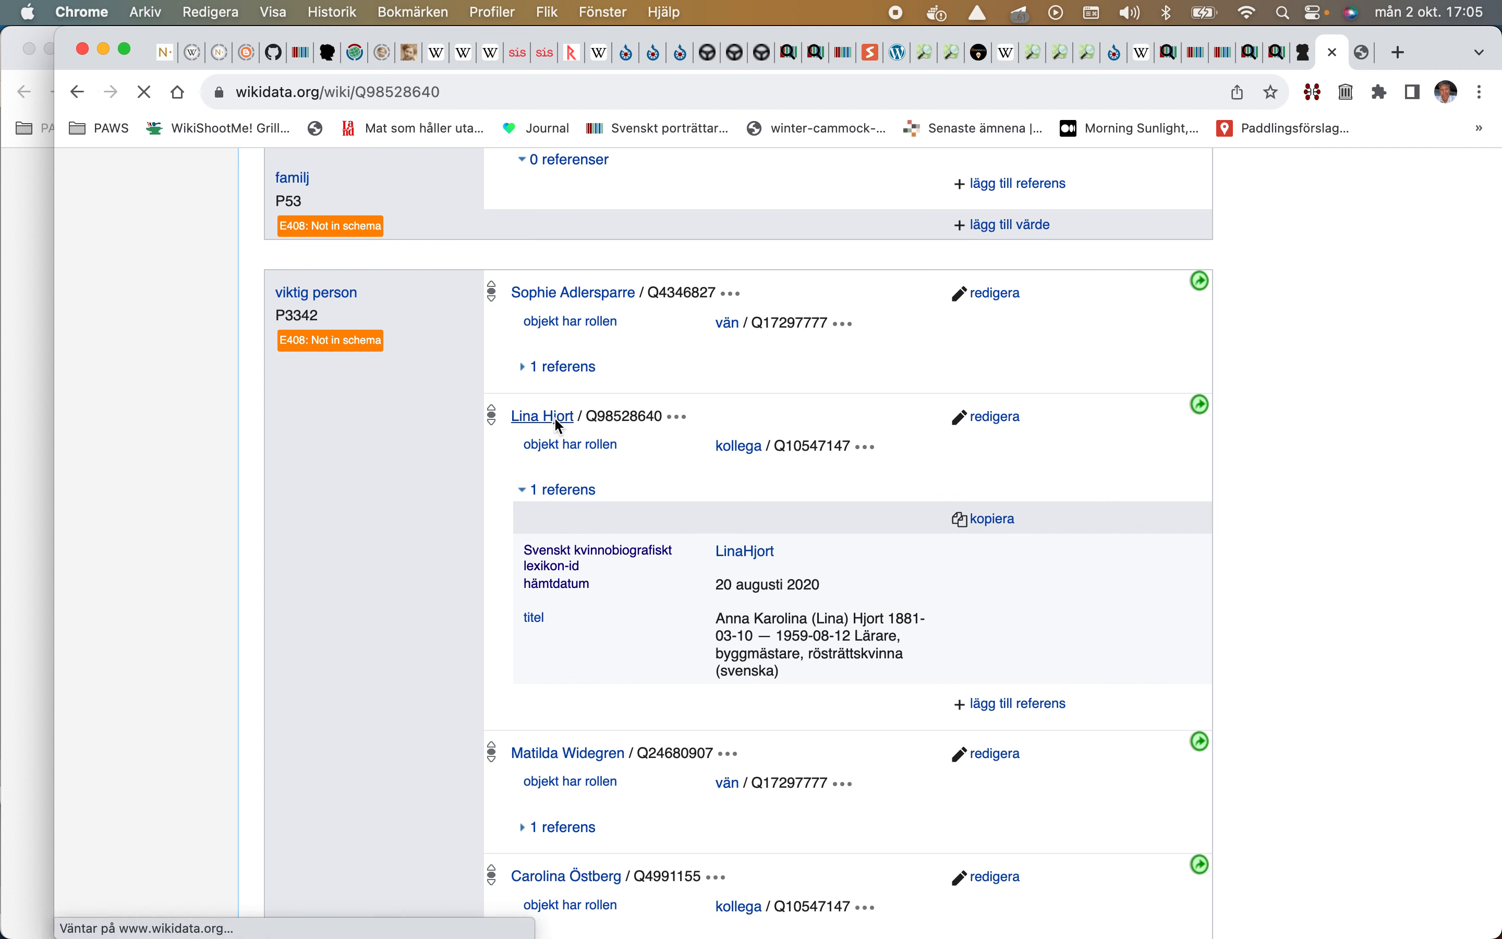
scroll(460, 514, "down", 10)
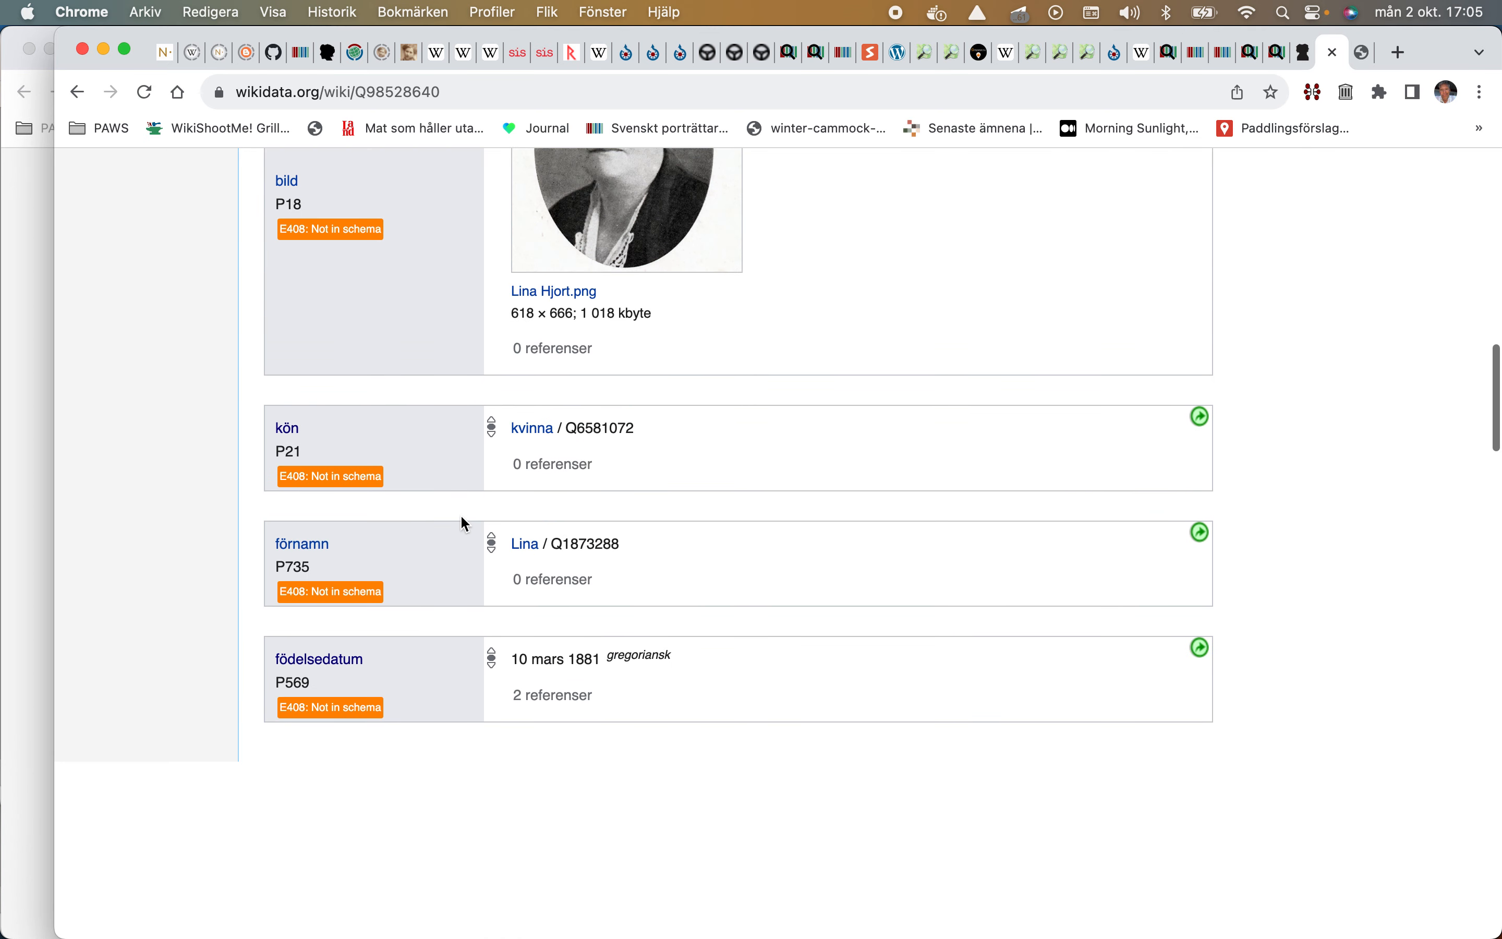
Step: Examine the birthplace, death and "viktig person" statements on the Lina Hjort item, including the birthplace references
scroll(460, 512, "down", 6)
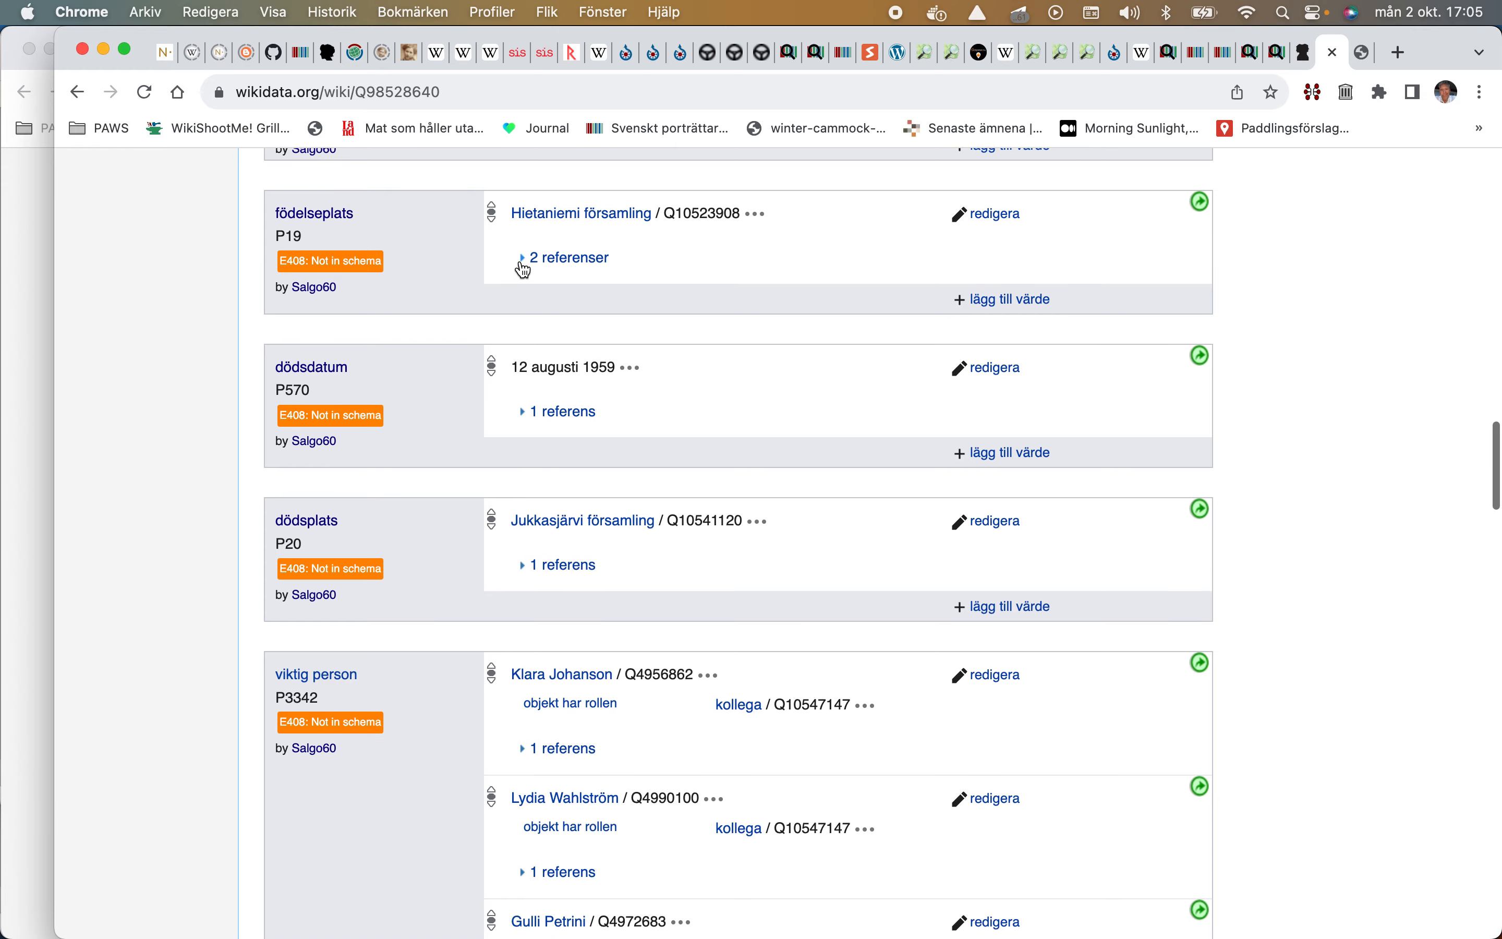
left_click(523, 269)
scroll(525, 268, "up", 15)
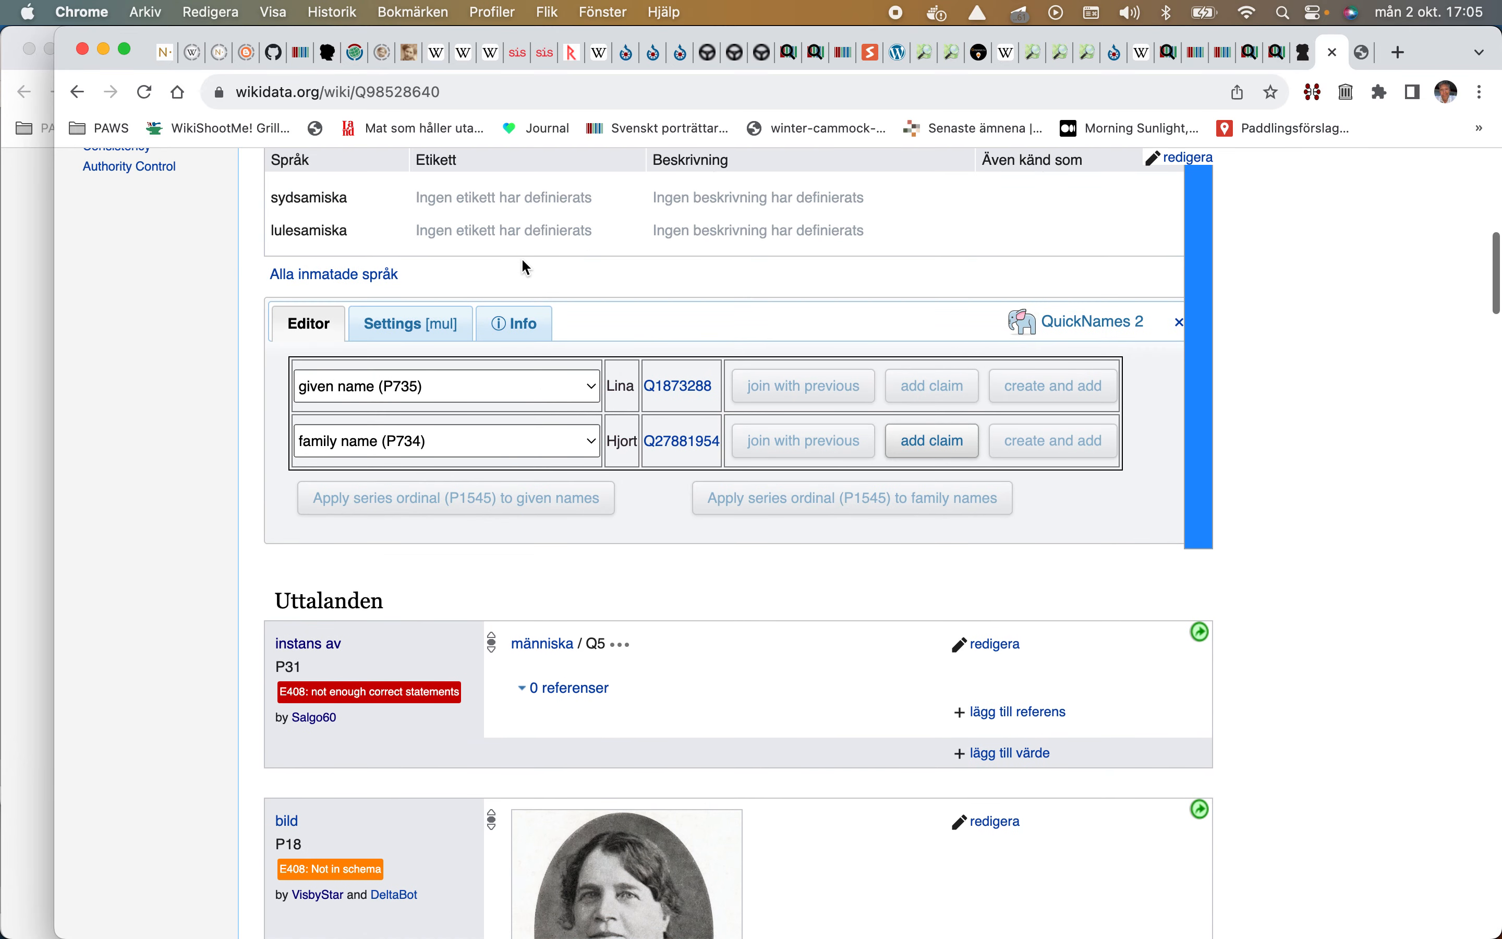
Step: Open the Entity Graph for the Lina Hjort item and copy the short link to its query
scroll(522, 277, "up", 8)
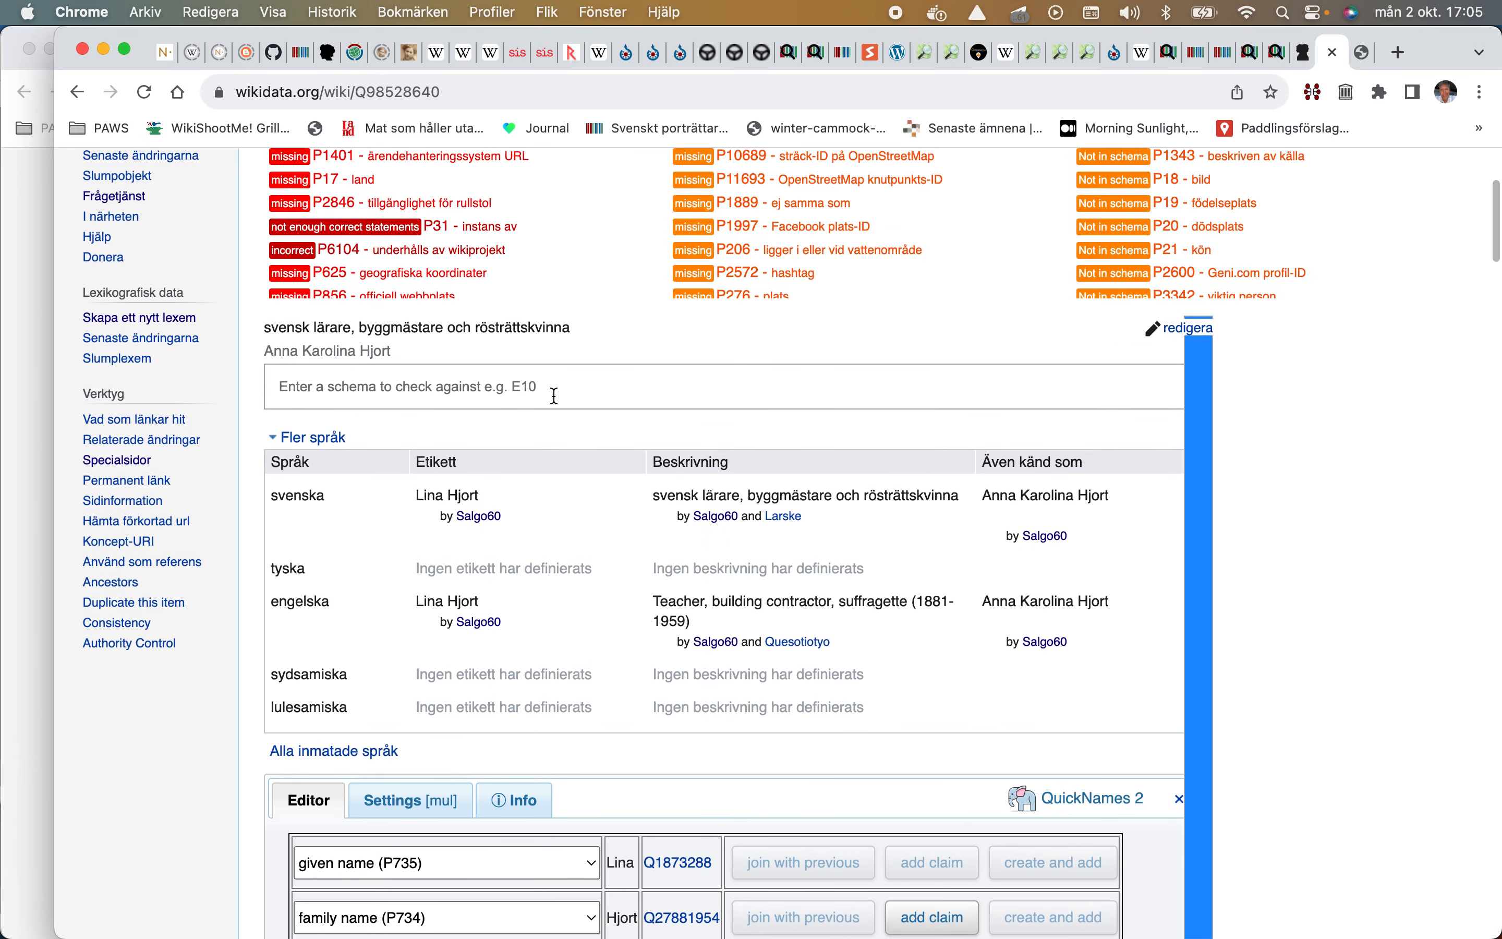
scroll(555, 395, "up", 5)
left_click(546, 285)
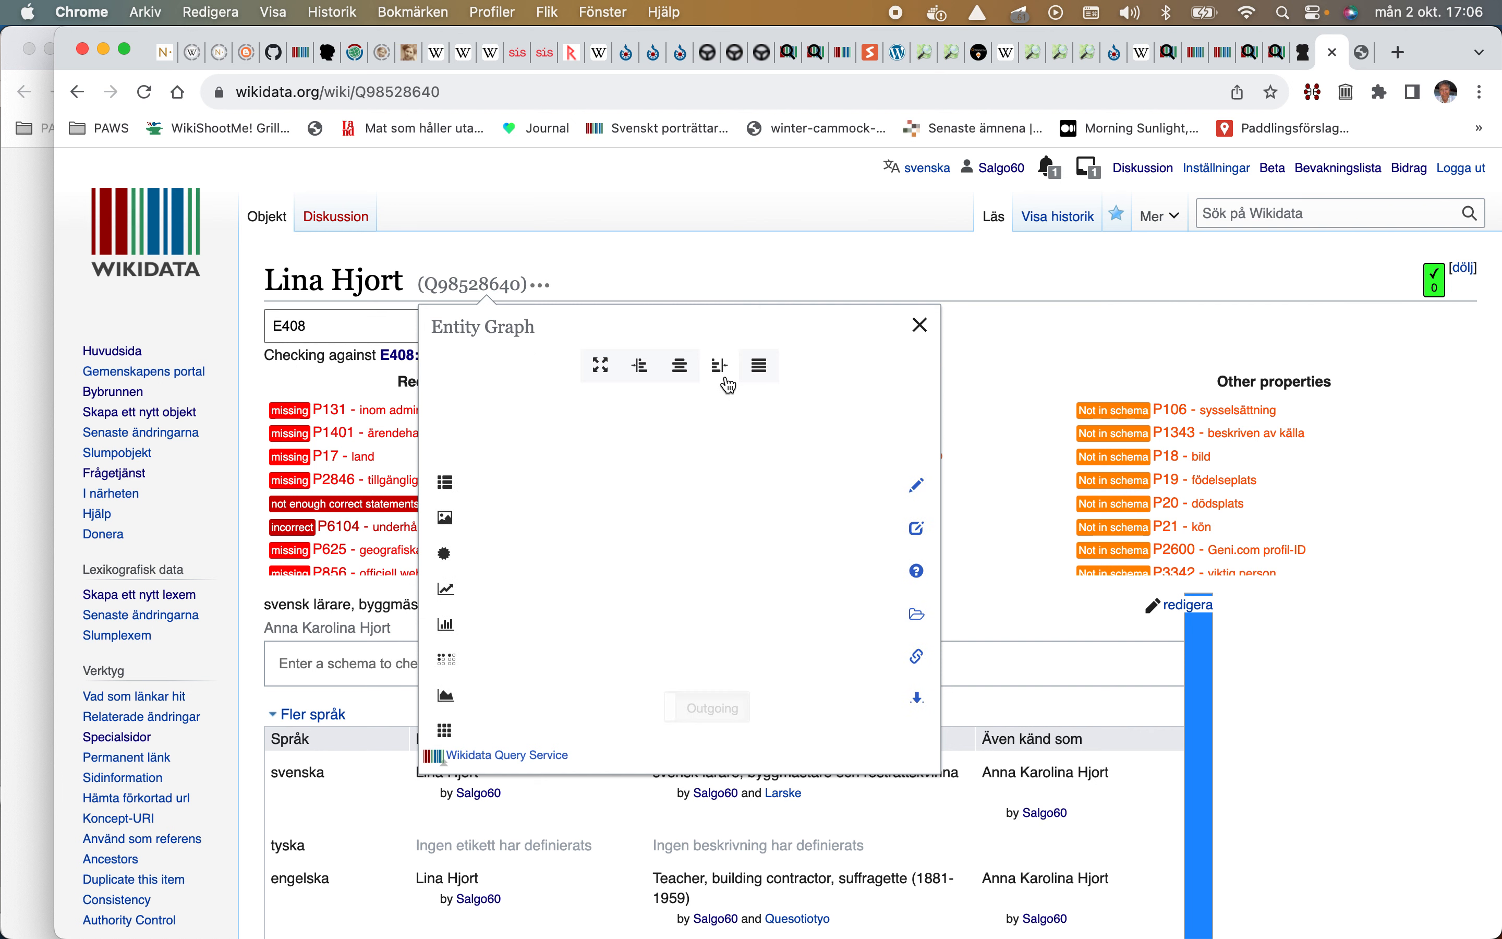
left_click(917, 666)
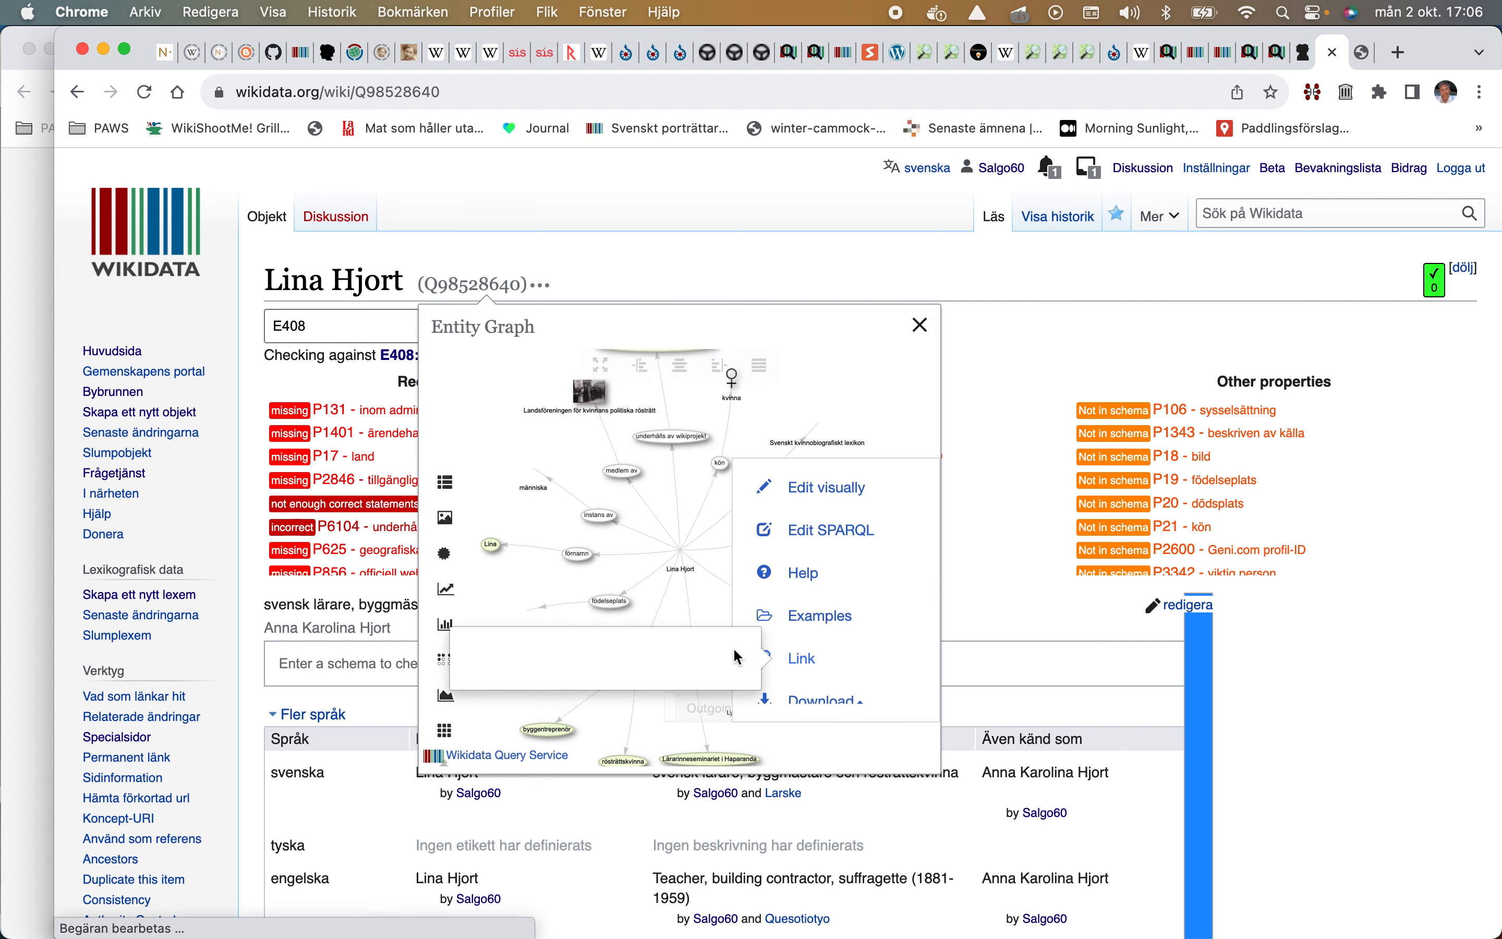
left_click_drag(632, 659, 475, 659)
key("super+c")
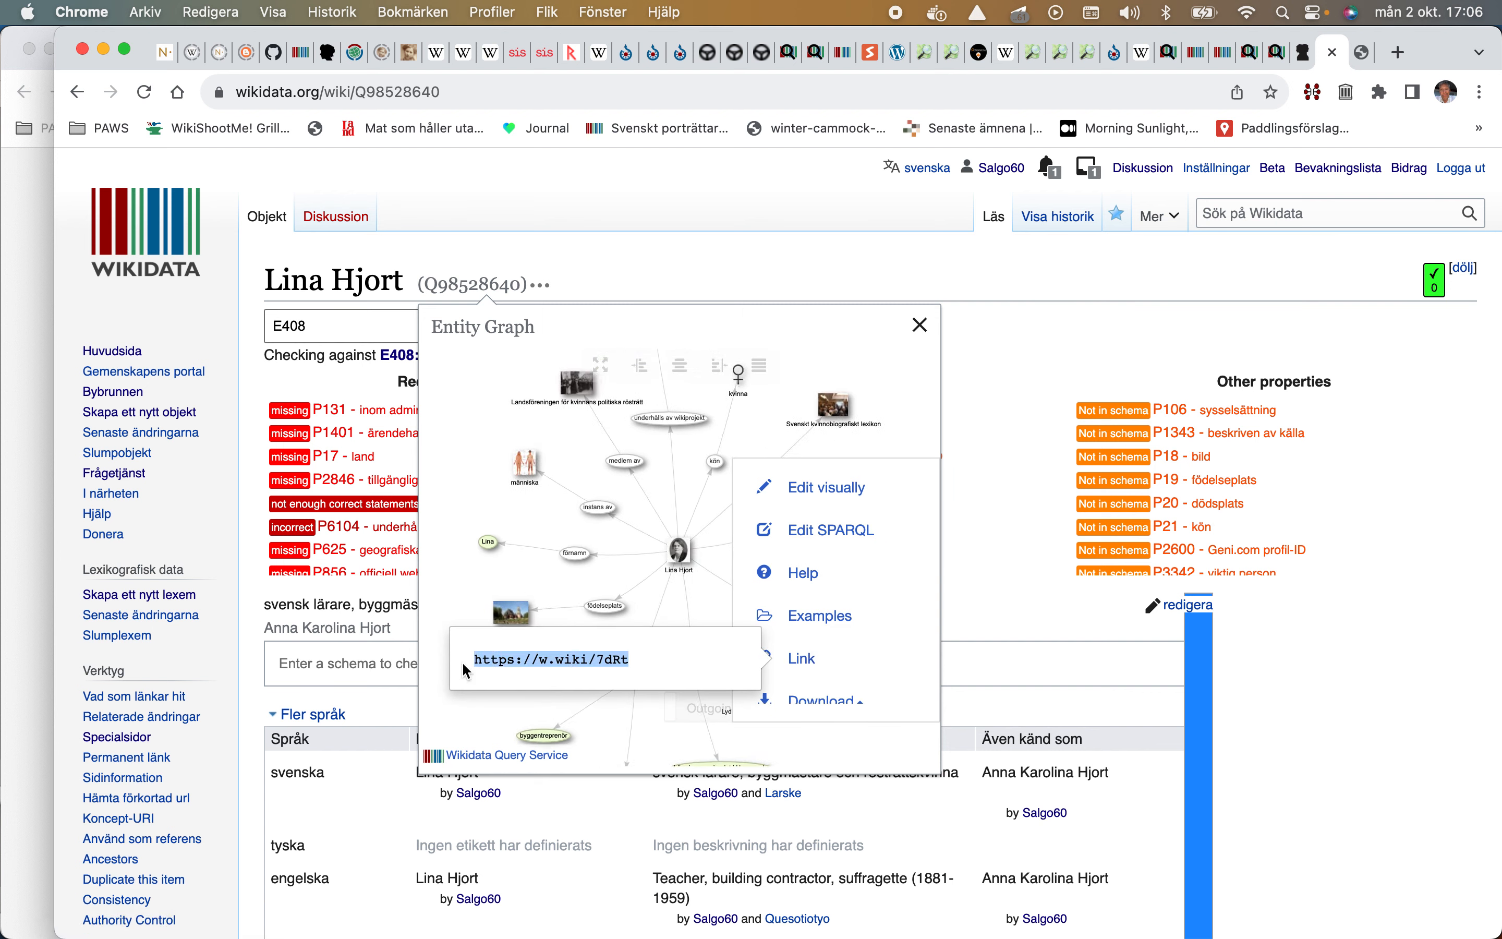
right_click(492, 658)
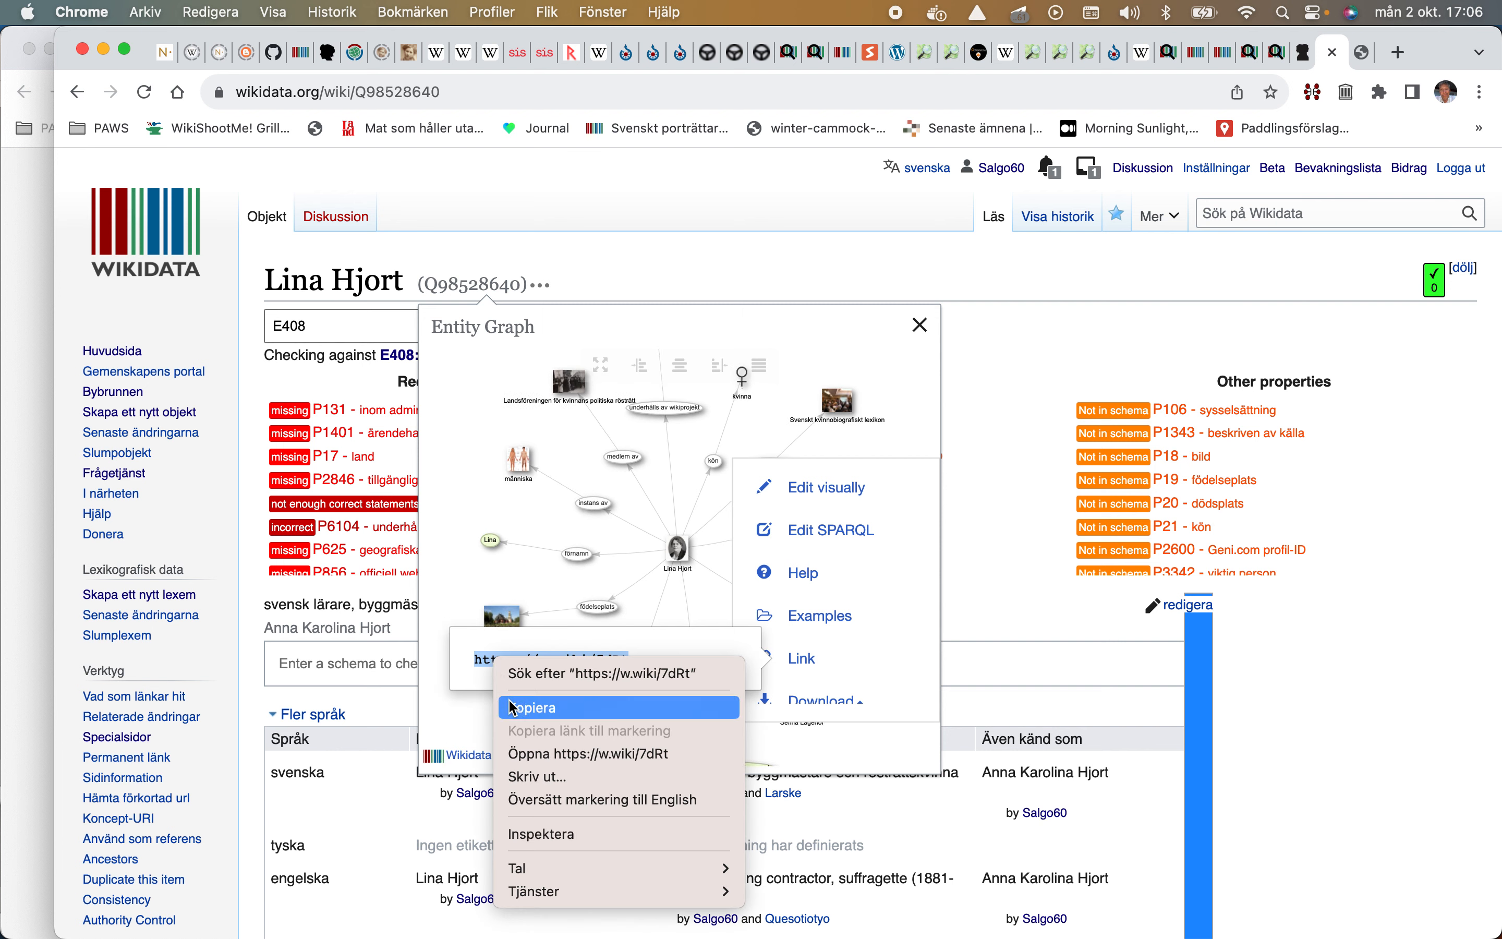
left_click(532, 707)
left_click(479, 84)
right_click(479, 84)
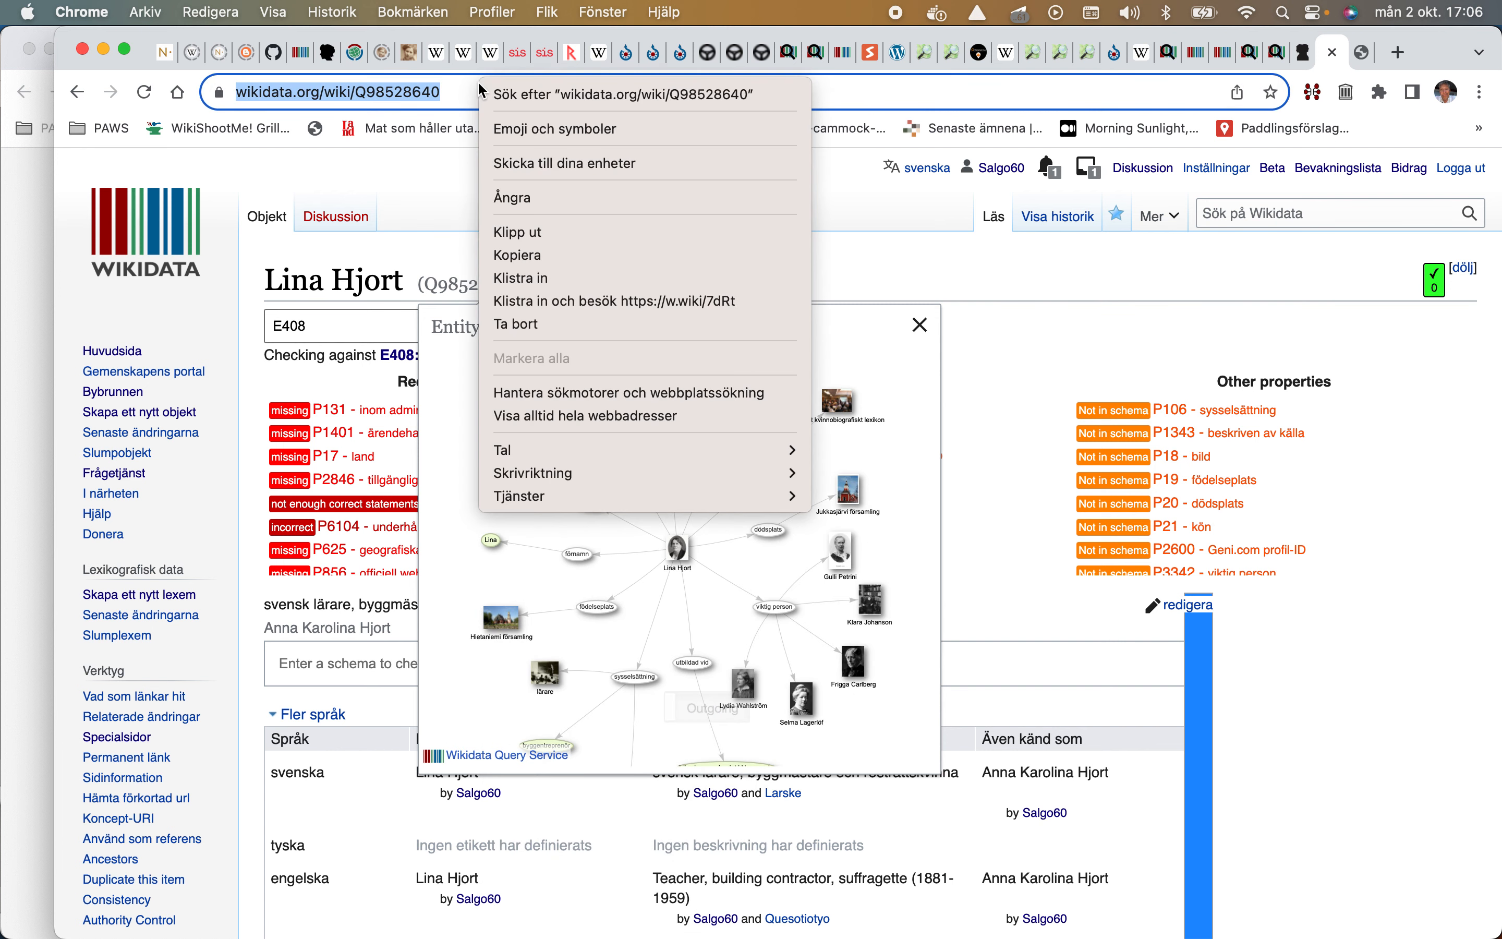
left_click(532, 280)
key("Return")
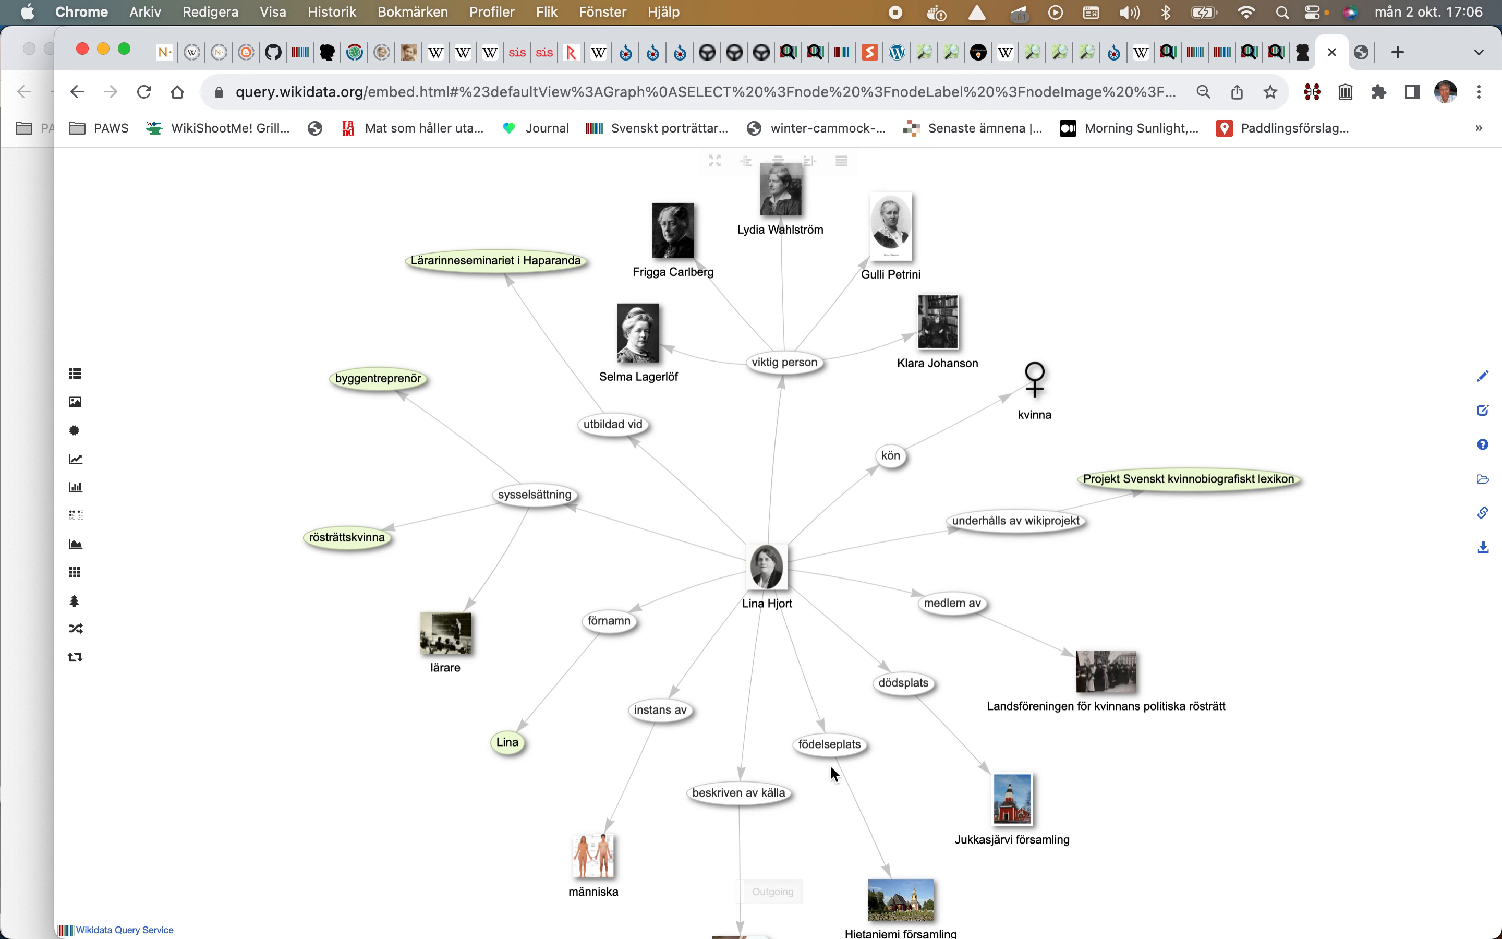
Step: Switch the graph to incoming links, expand those of Selma Lagerlöf, and move the "after a work by" group node
left_click(745, 901)
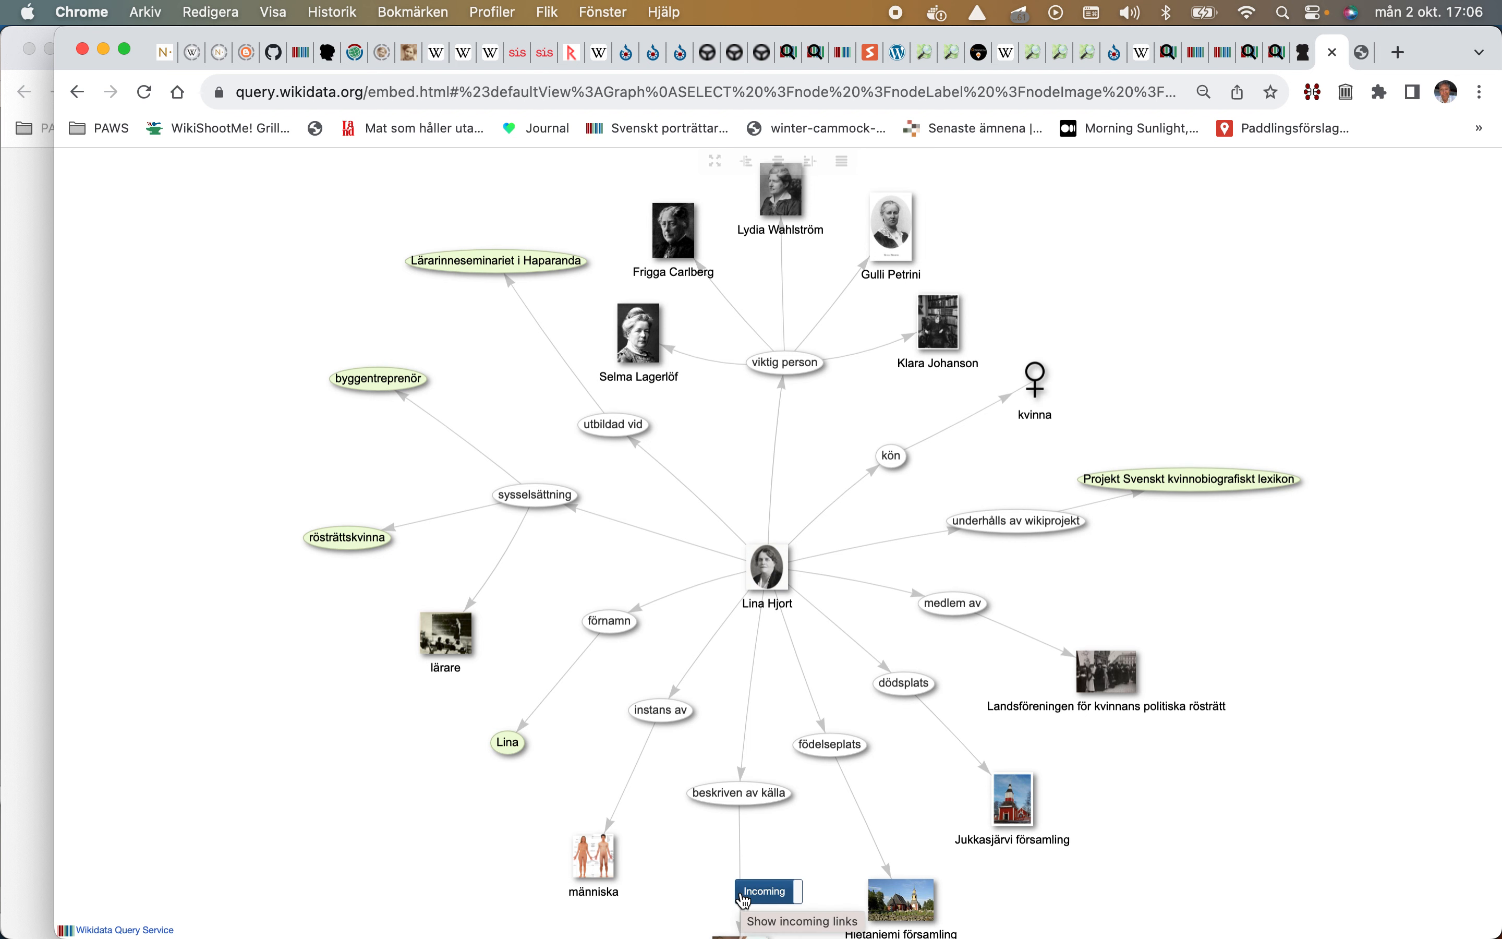
left_click(646, 335)
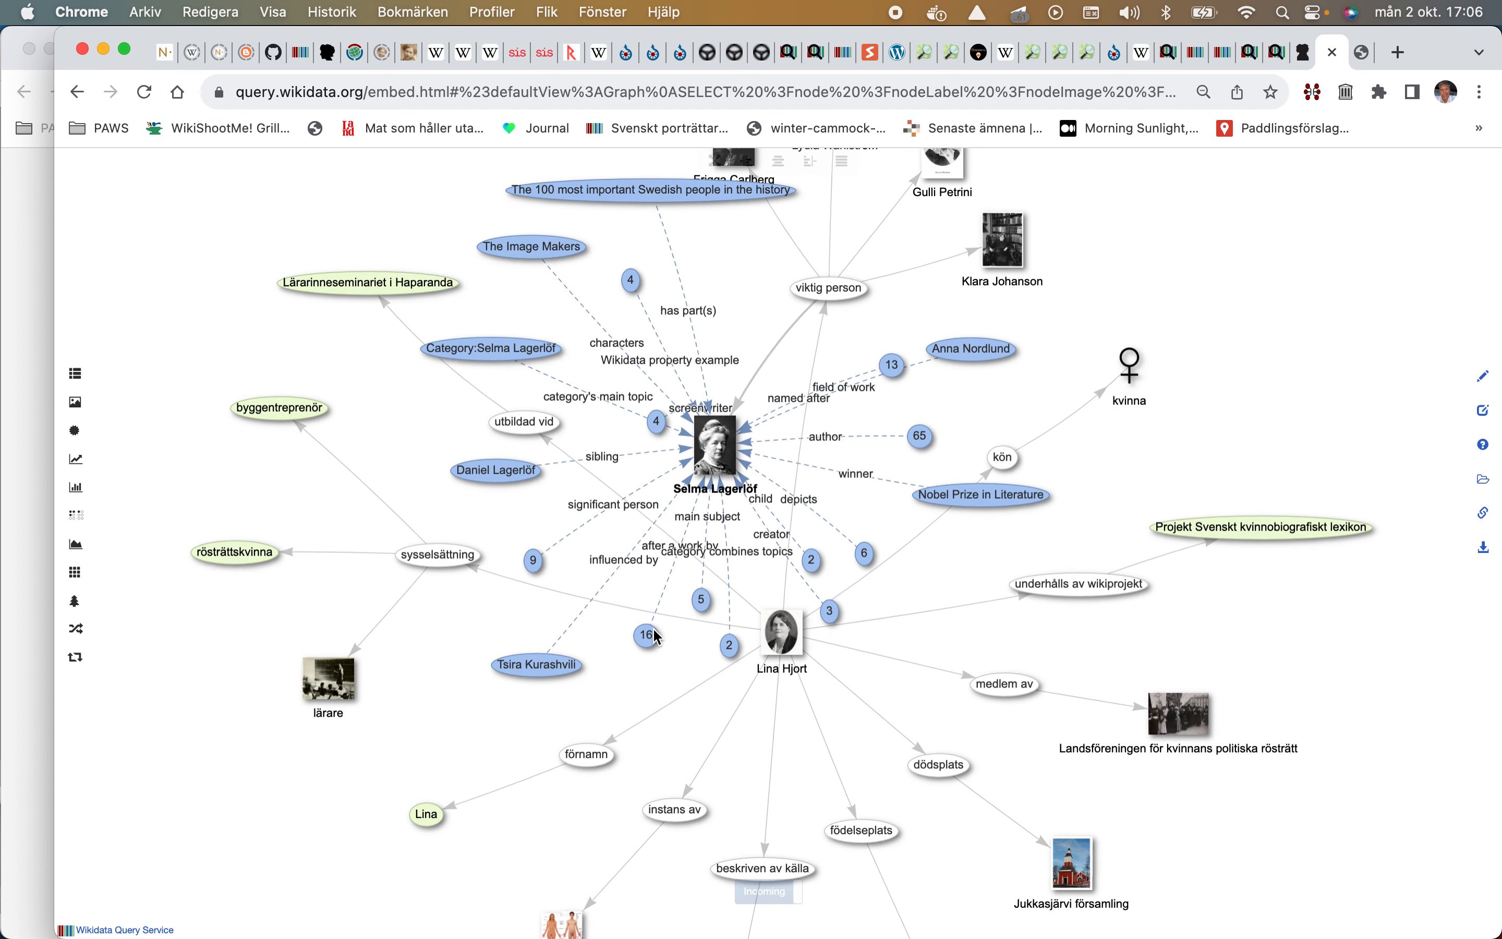
mouse_move(657, 636)
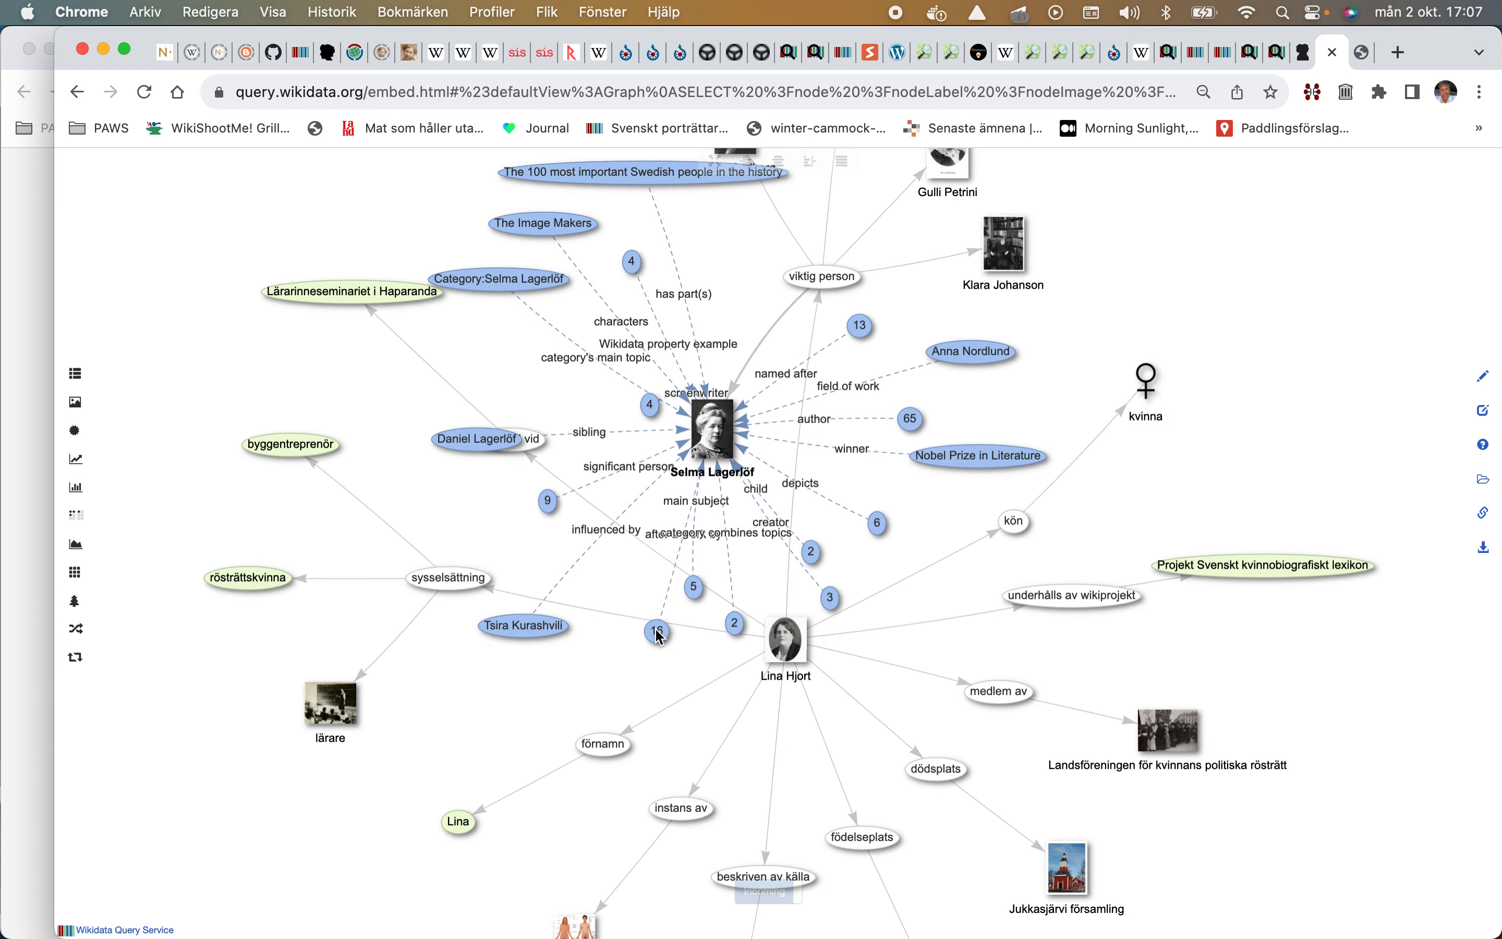
left_click_drag(662, 628, 631, 791)
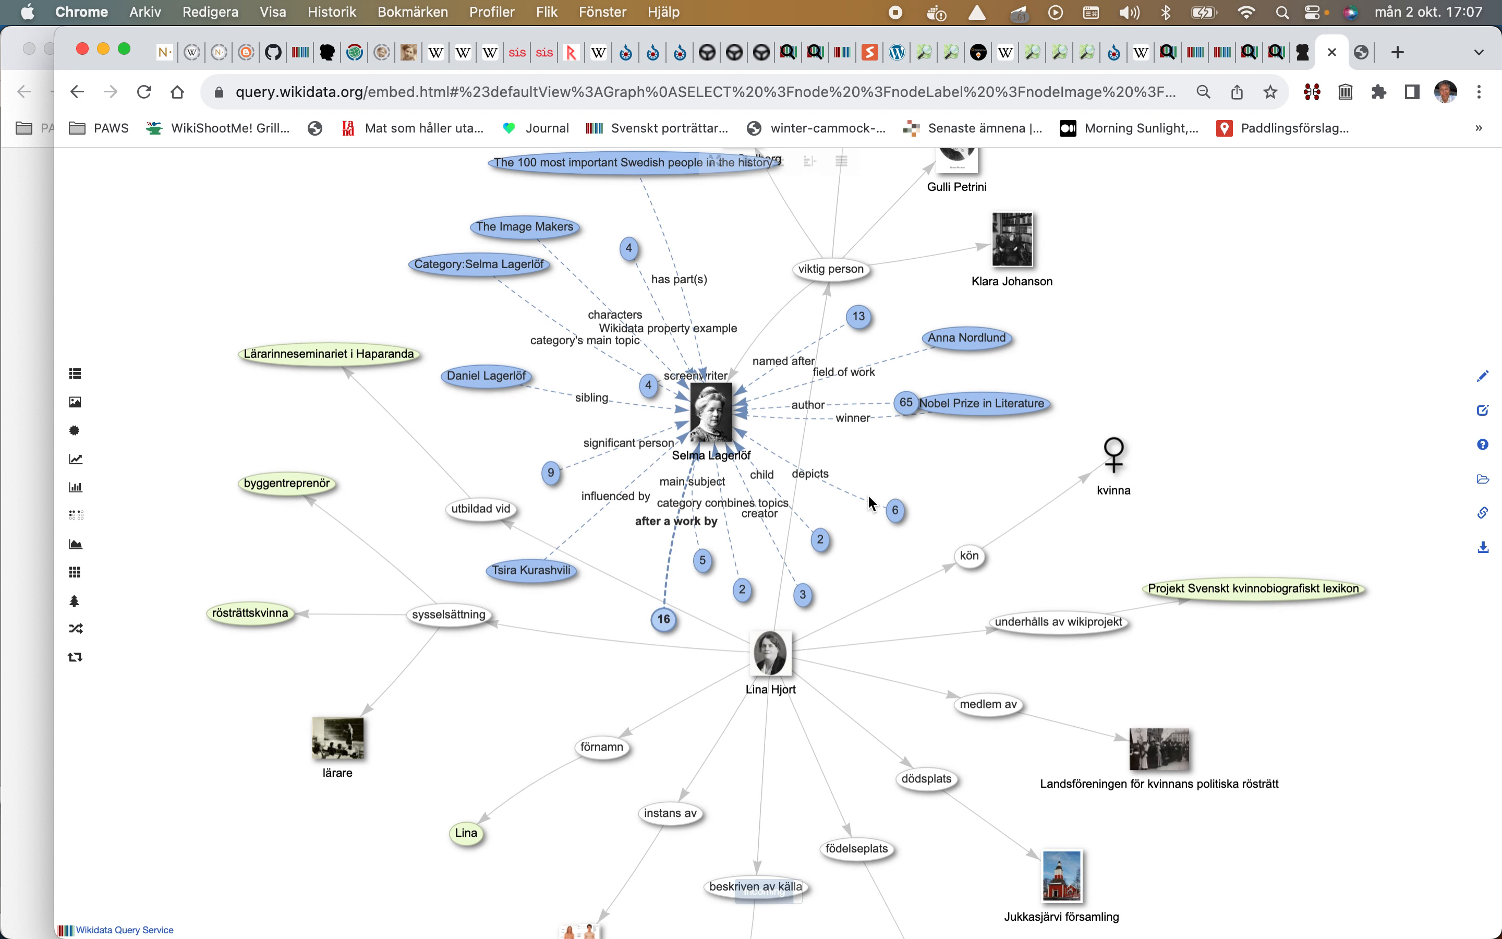
Step: Expand the "depicts" group around Selma Lagerlöf and open the Wikidata item Q18581302 for Hanna Pauli's painting
left_click(899, 511)
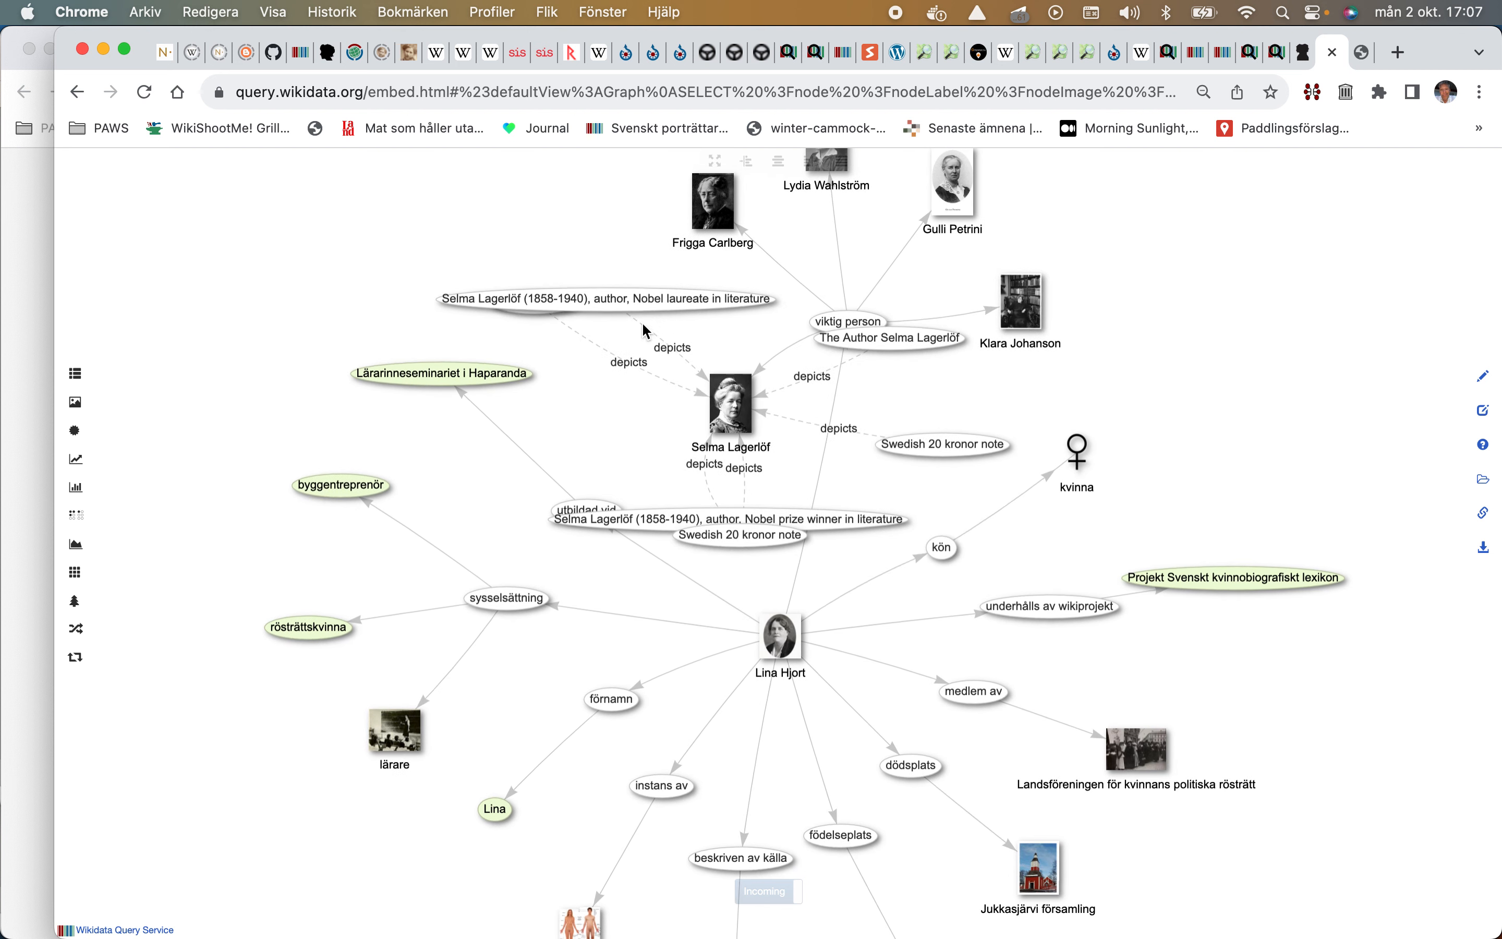
left_click_drag(616, 268, 607, 209)
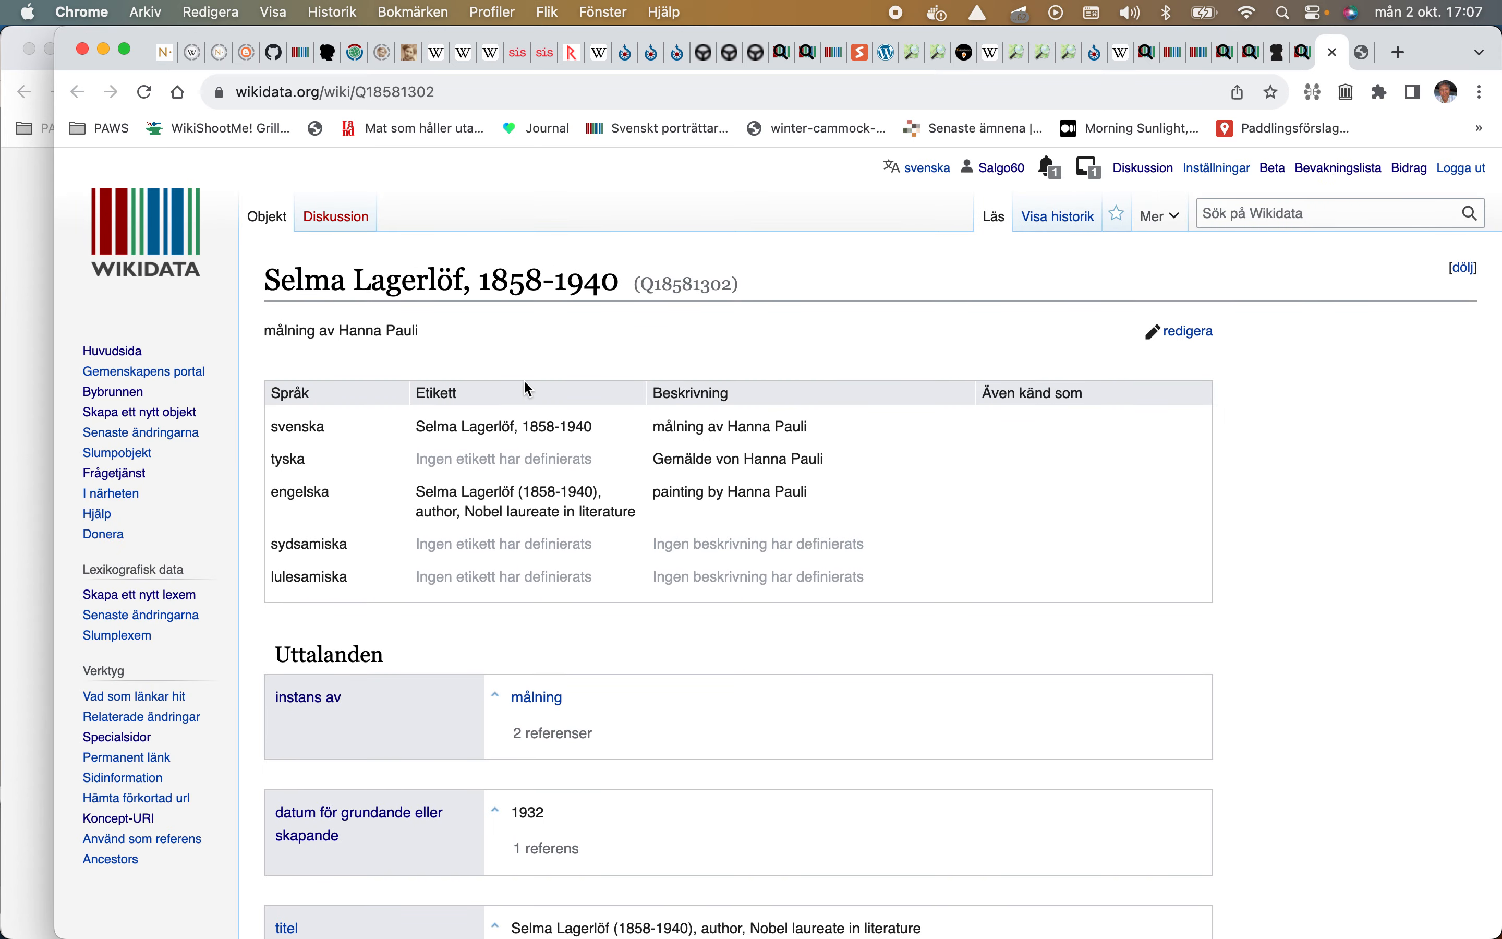
Step: Examine the painting item's statements on creator, material, motif, location, collection, dimensions and copyright status
scroll(528, 388, "down", 6)
scroll(525, 383, "down", 20)
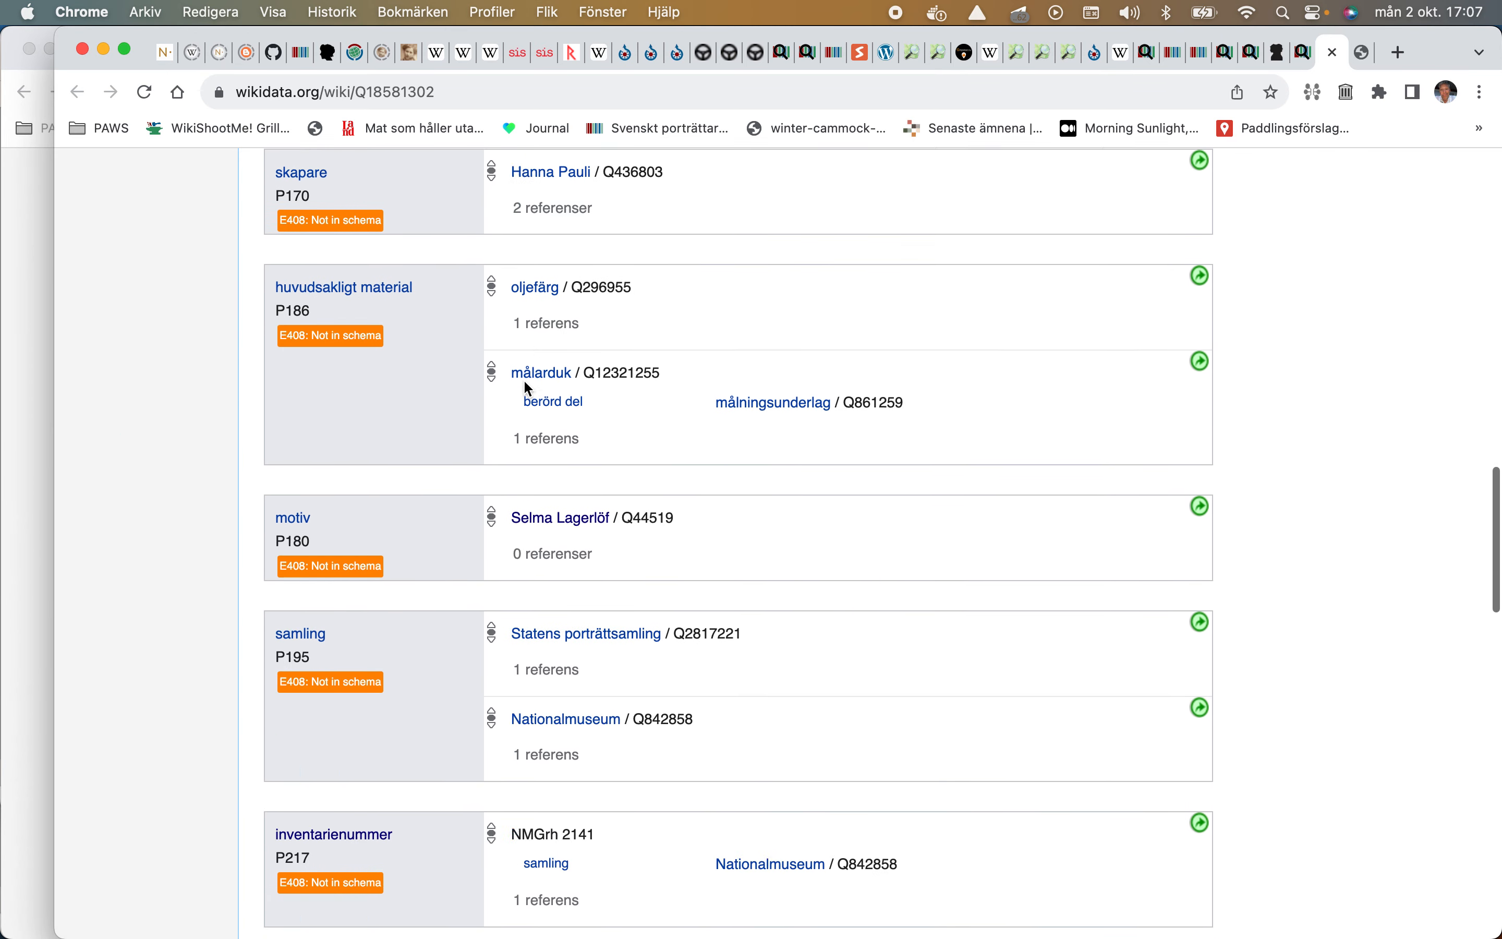
scroll(528, 388, "down", 15)
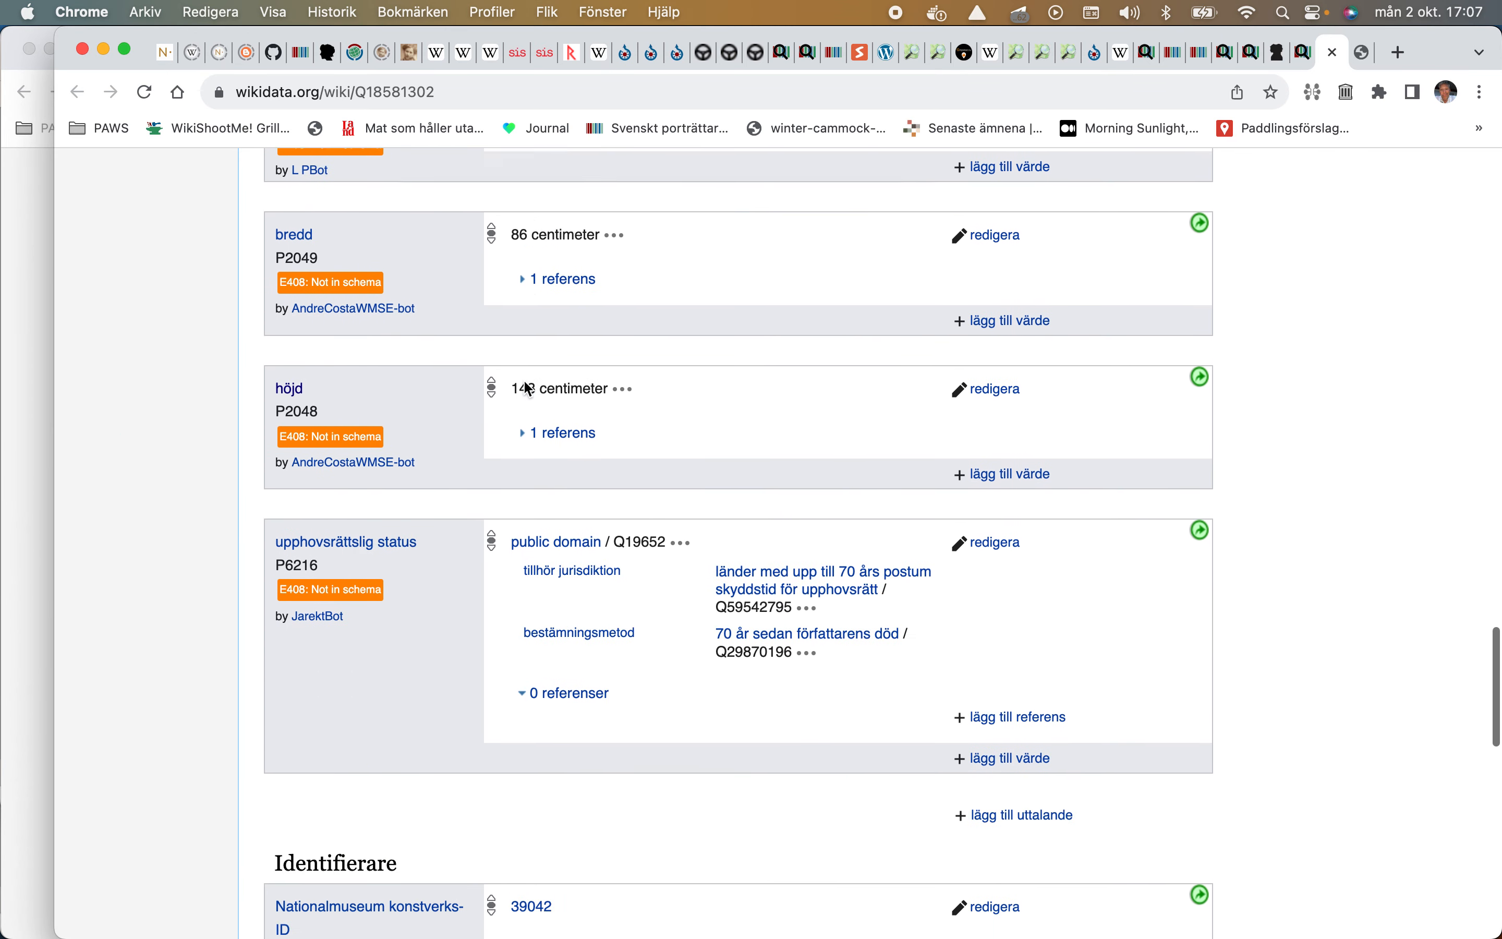
scroll(528, 388, "down", 2)
scroll(528, 388, "up", 10)
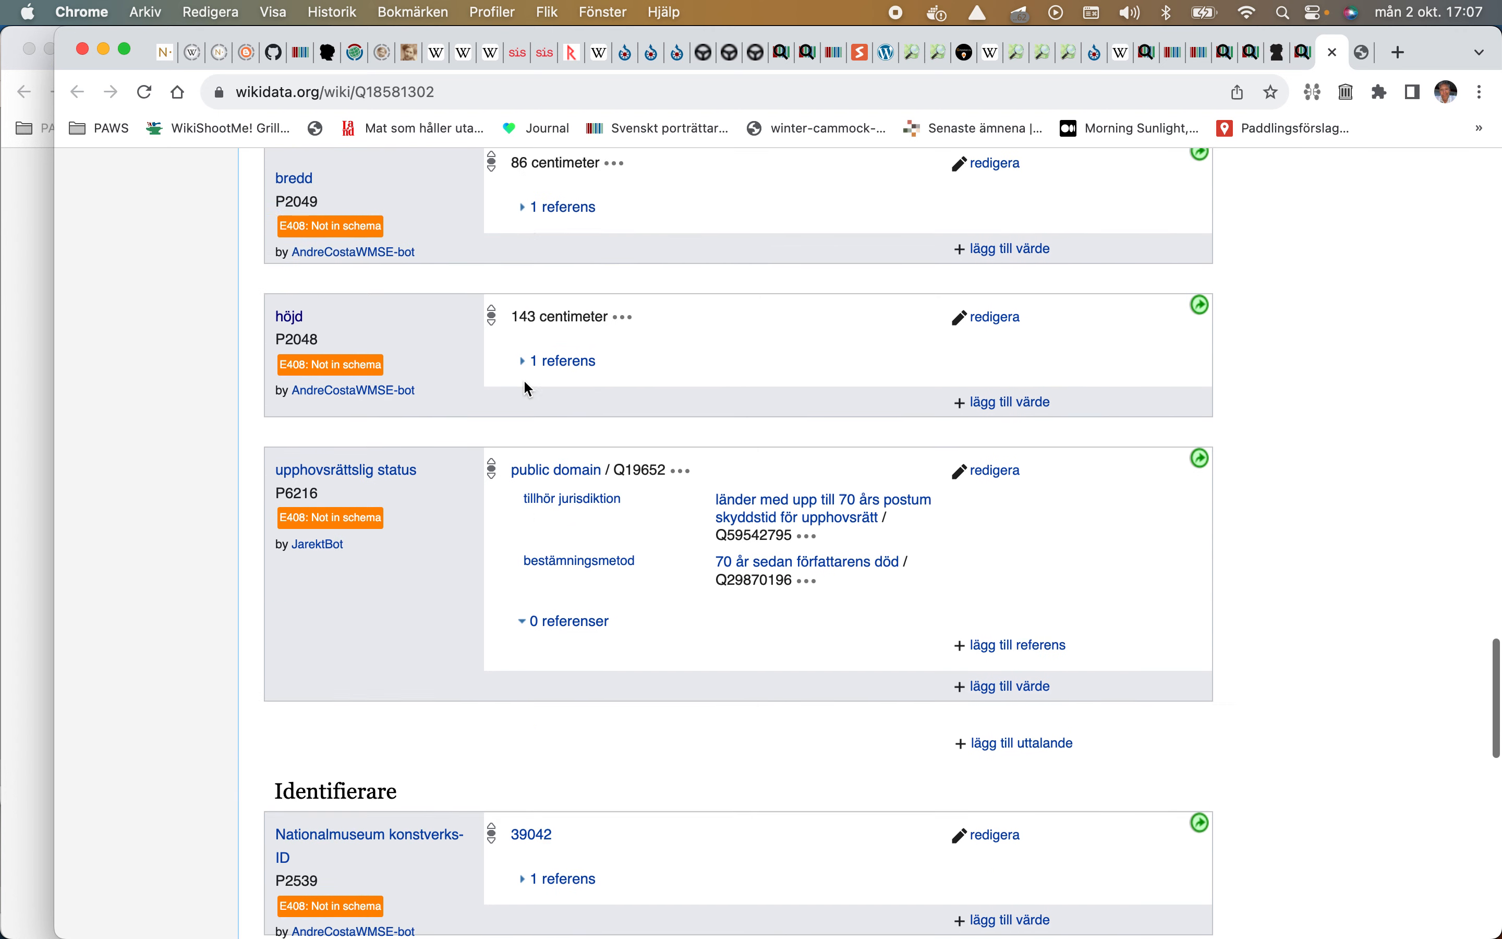
scroll(524, 381, "up", 8)
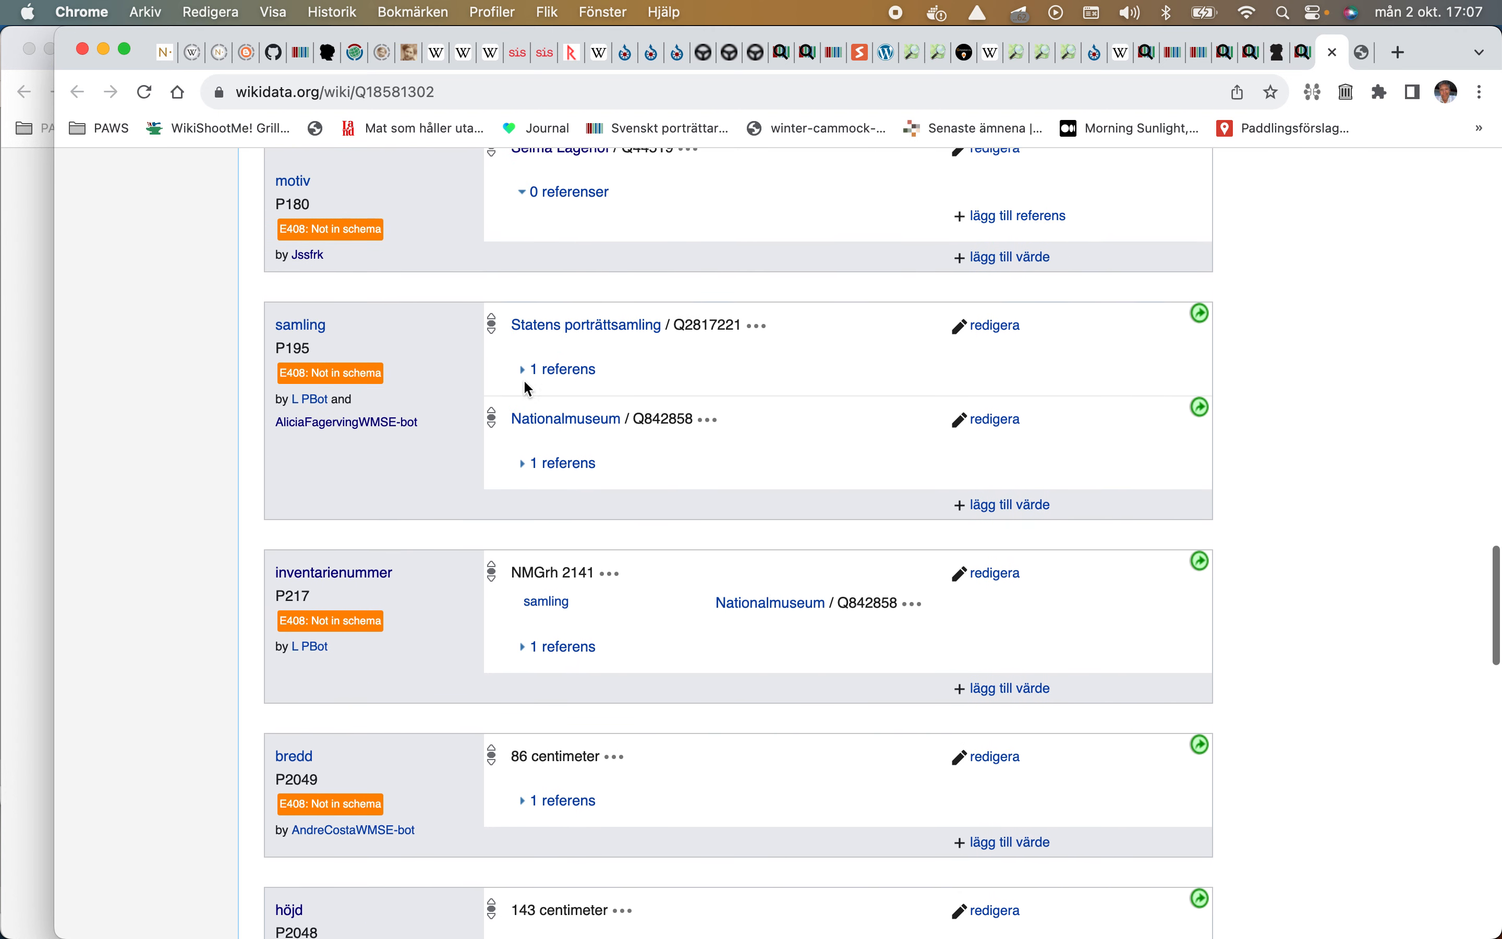
scroll(526, 388, "up", 8)
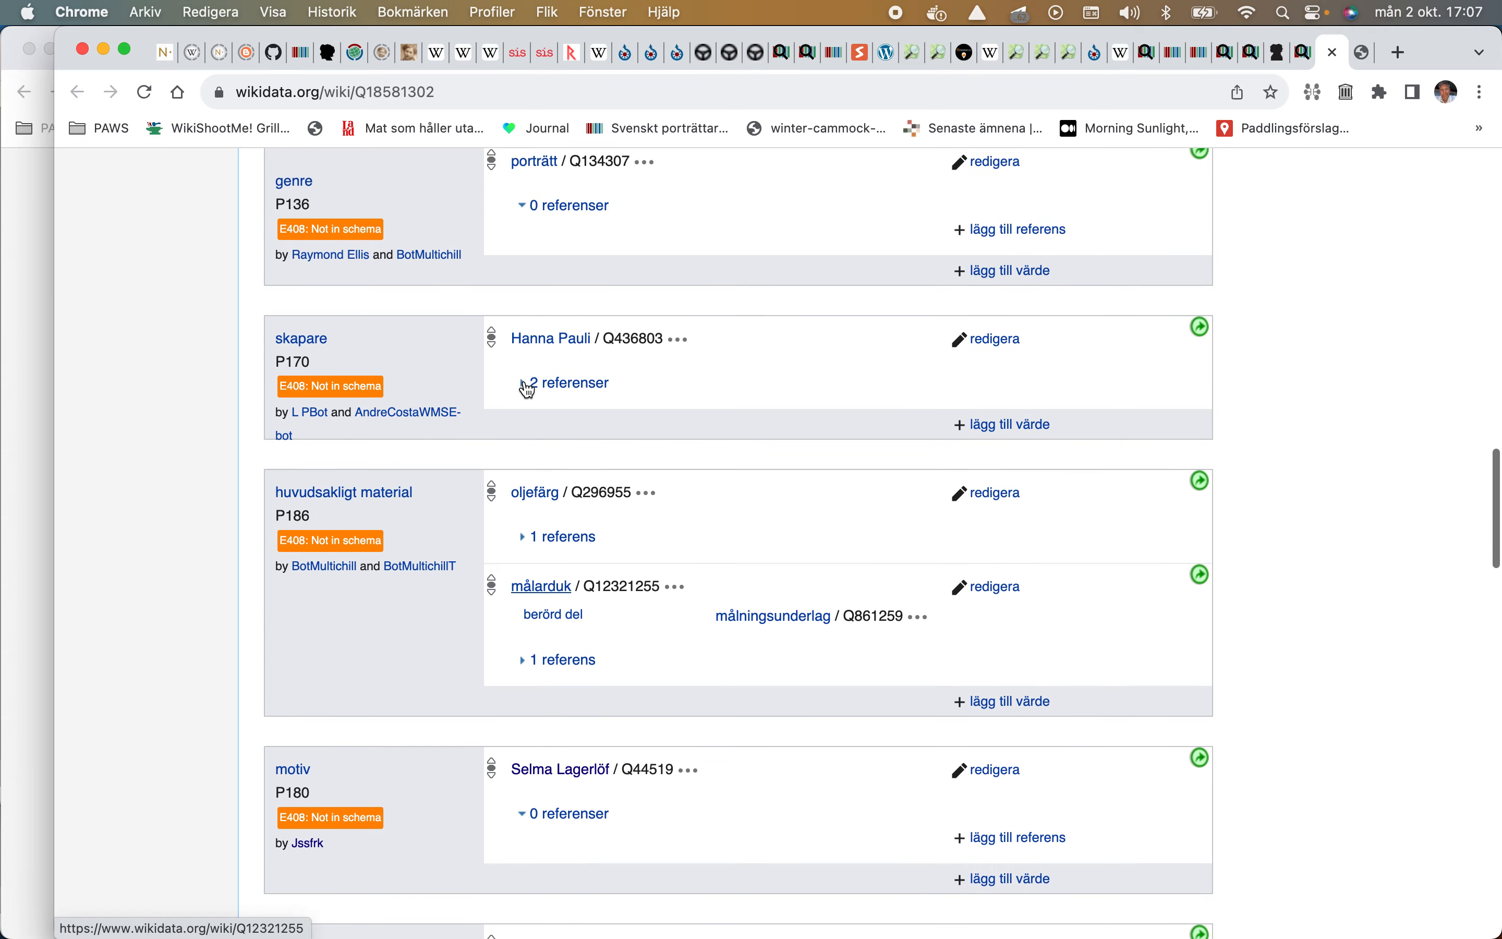
scroll(528, 389, "up", 8)
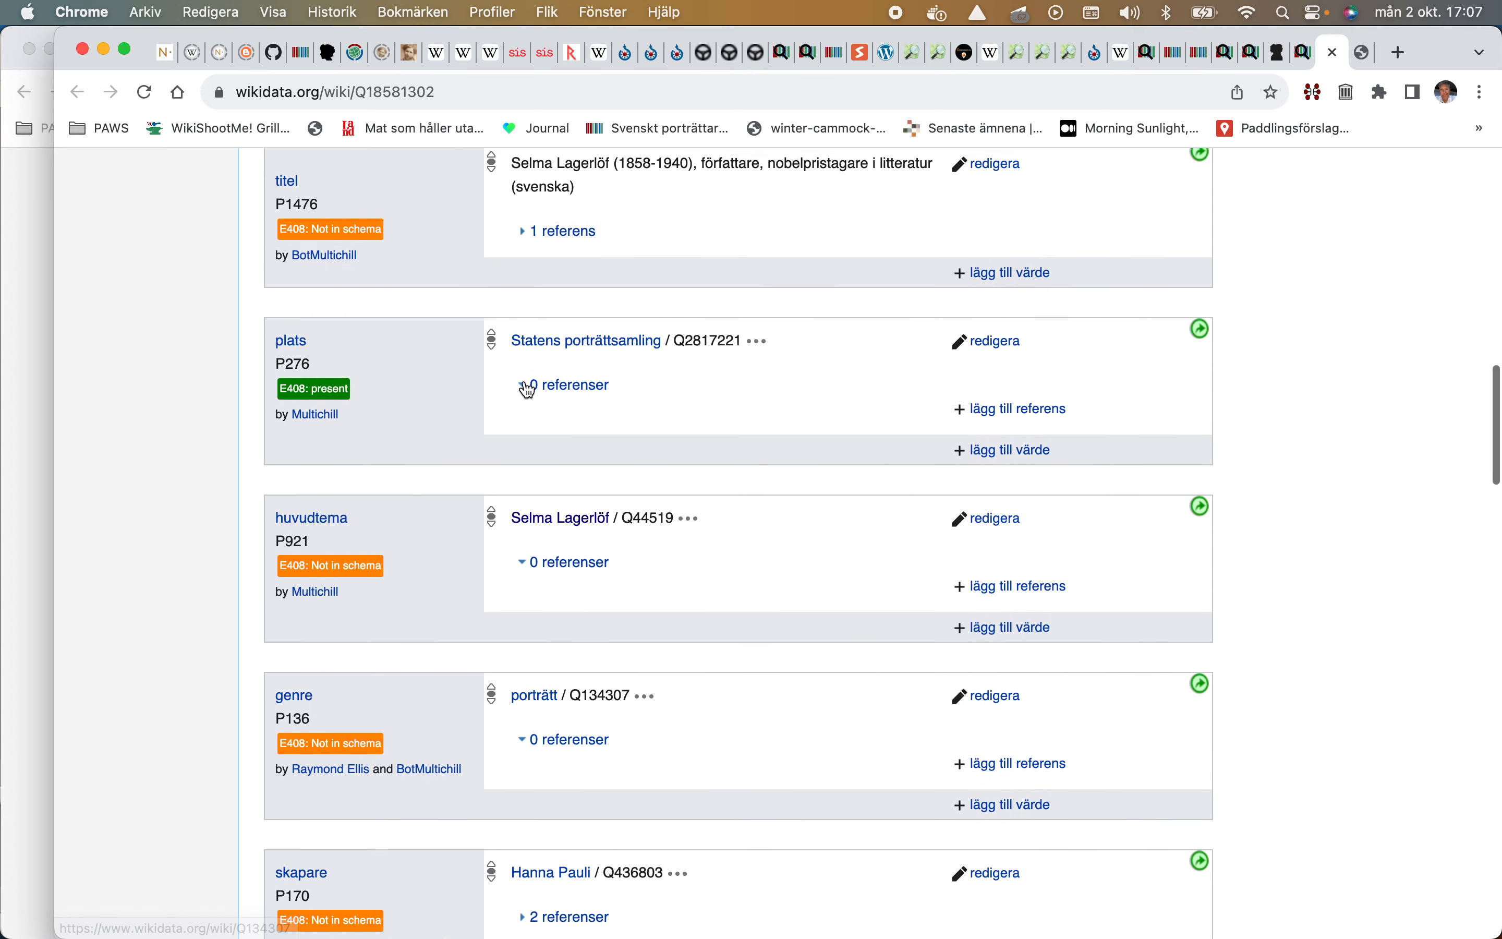
scroll(528, 388, "up", 6)
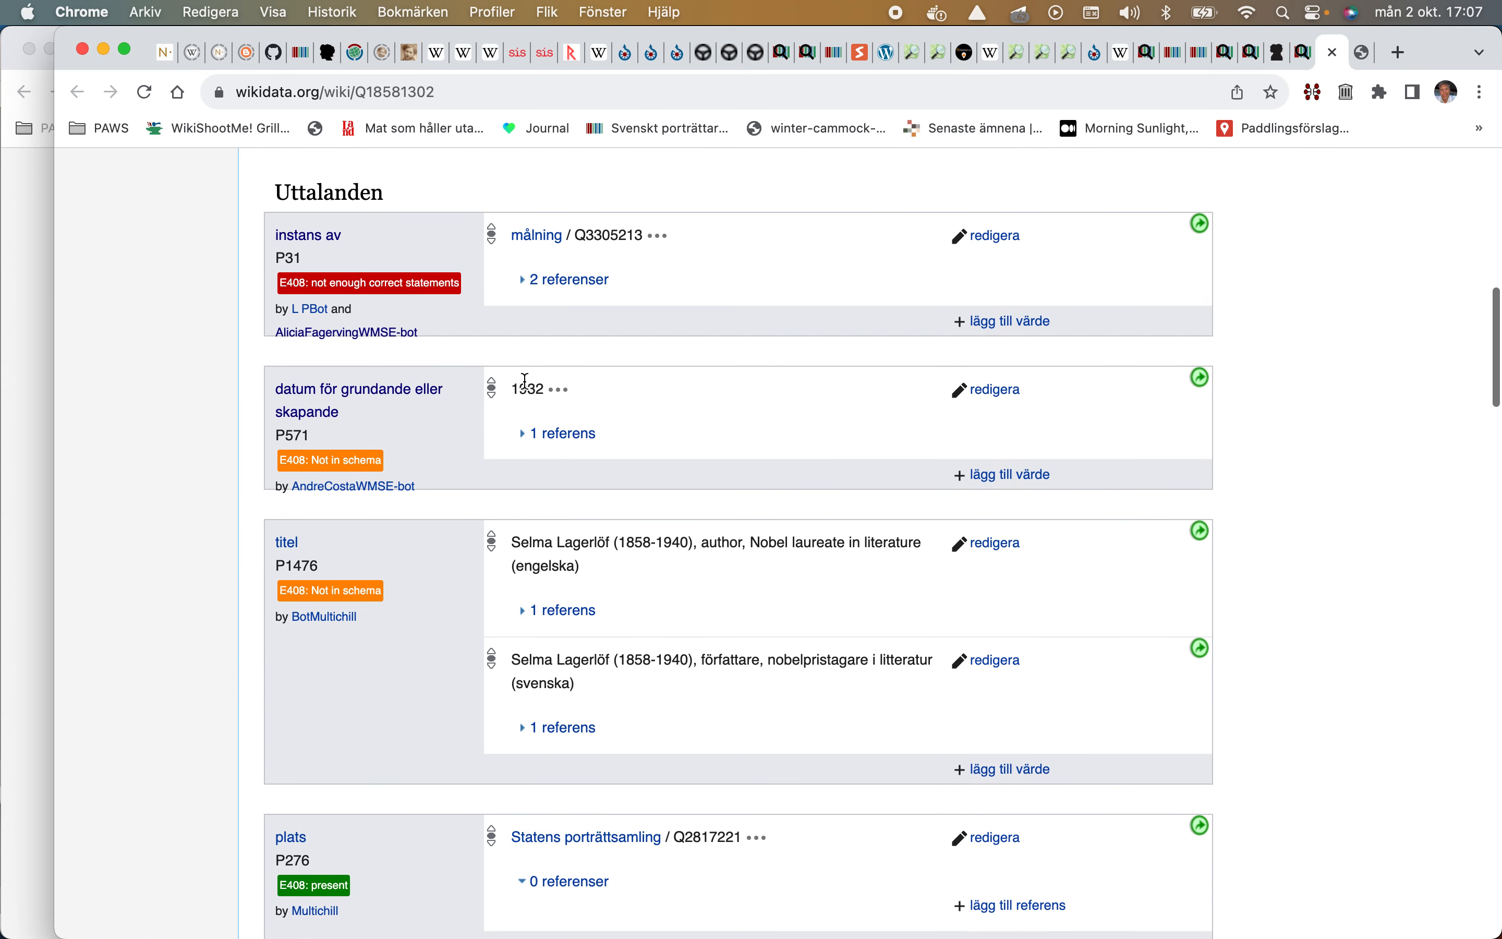
scroll(528, 388, "down", 8)
scroll(526, 387, "down", 10)
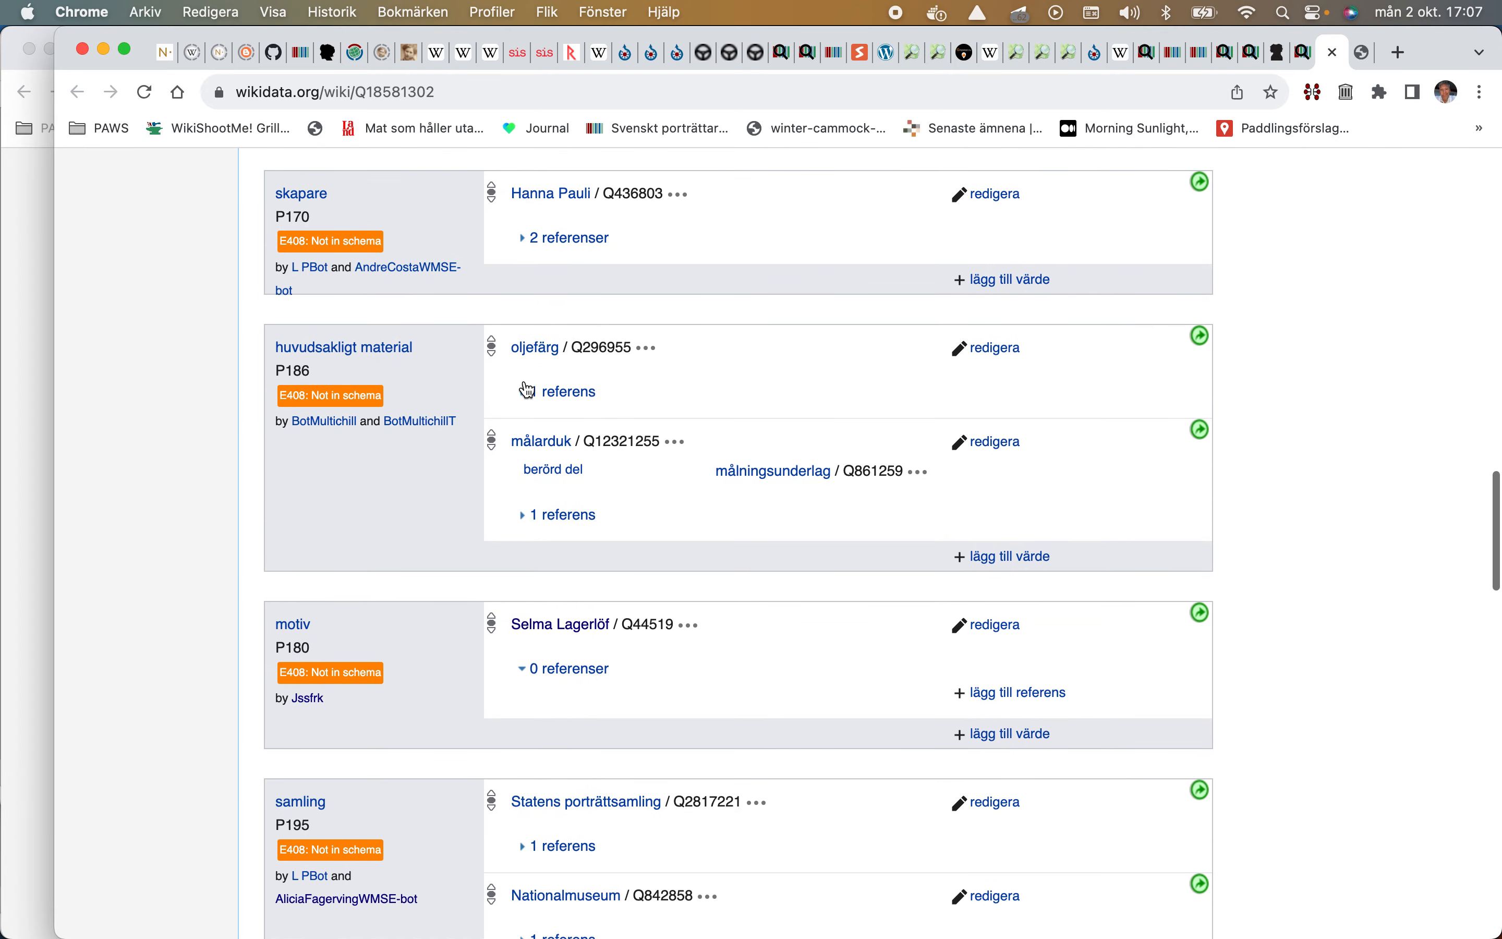
Step: Expand the references for the painting's Nationalmuseum collection statement and its inventory number NMGrh 2141
scroll(528, 389, "down", 10)
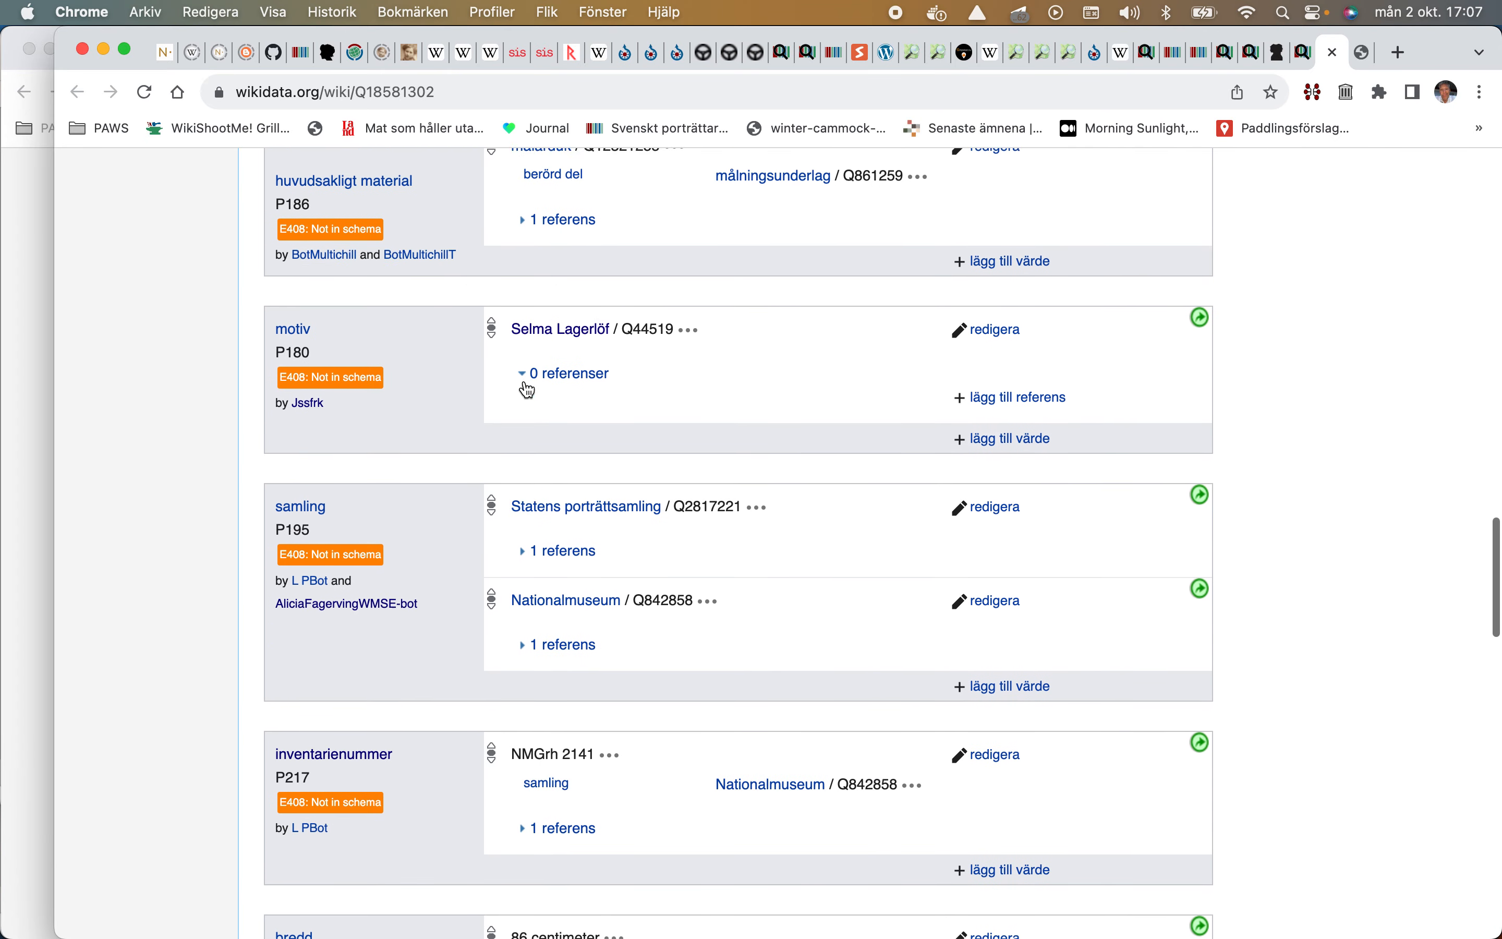
left_click(529, 501)
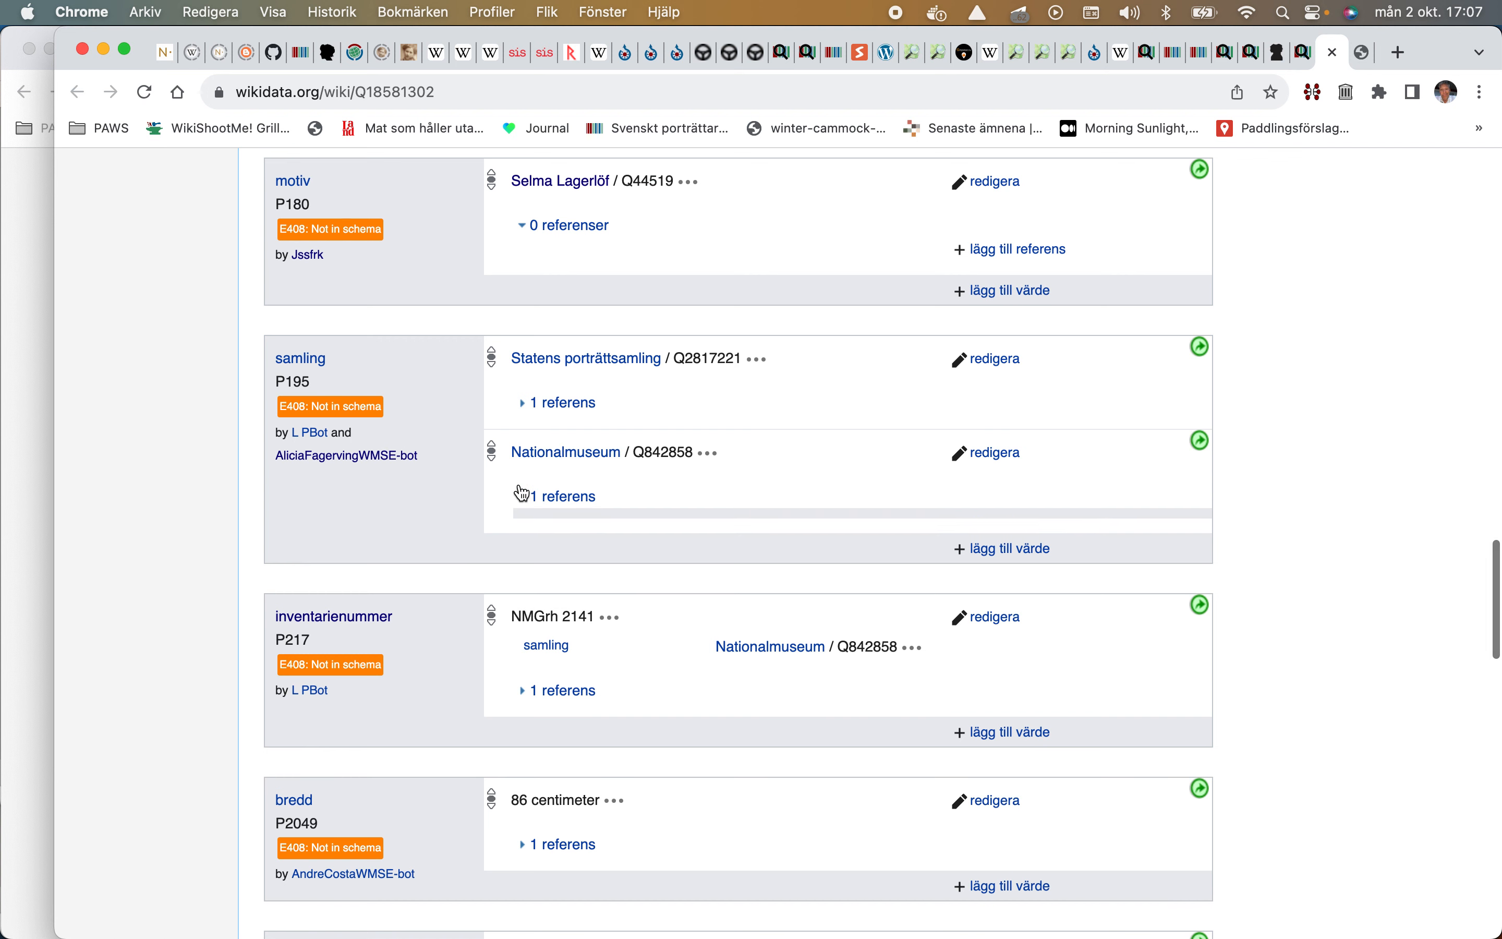
left_click(524, 496)
left_click(522, 495)
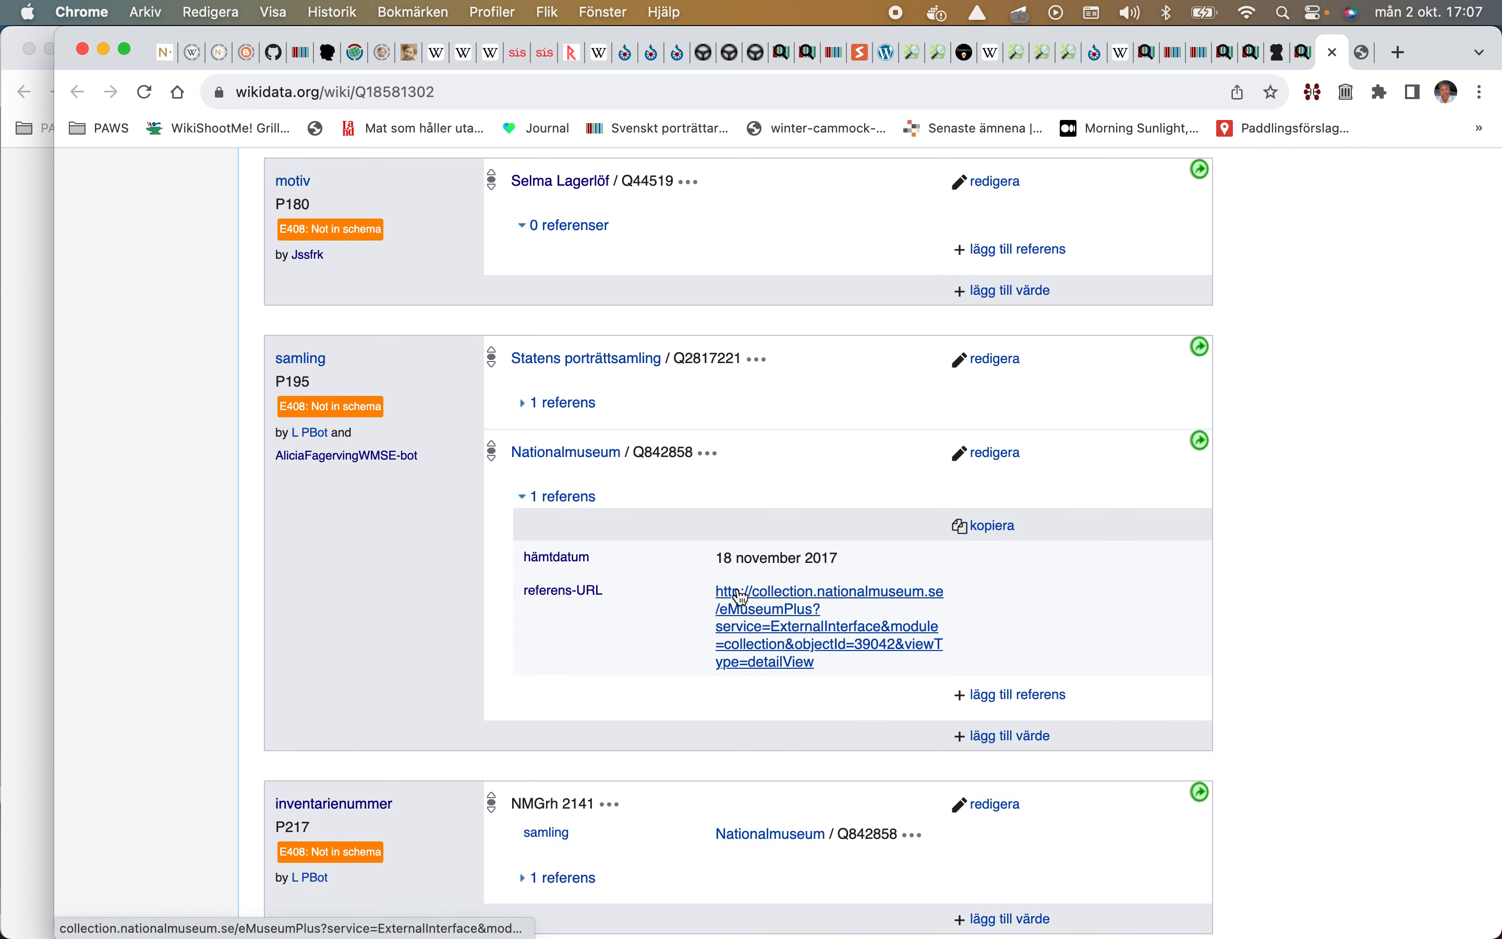
scroll(742, 597, "down", 5)
left_click(530, 599)
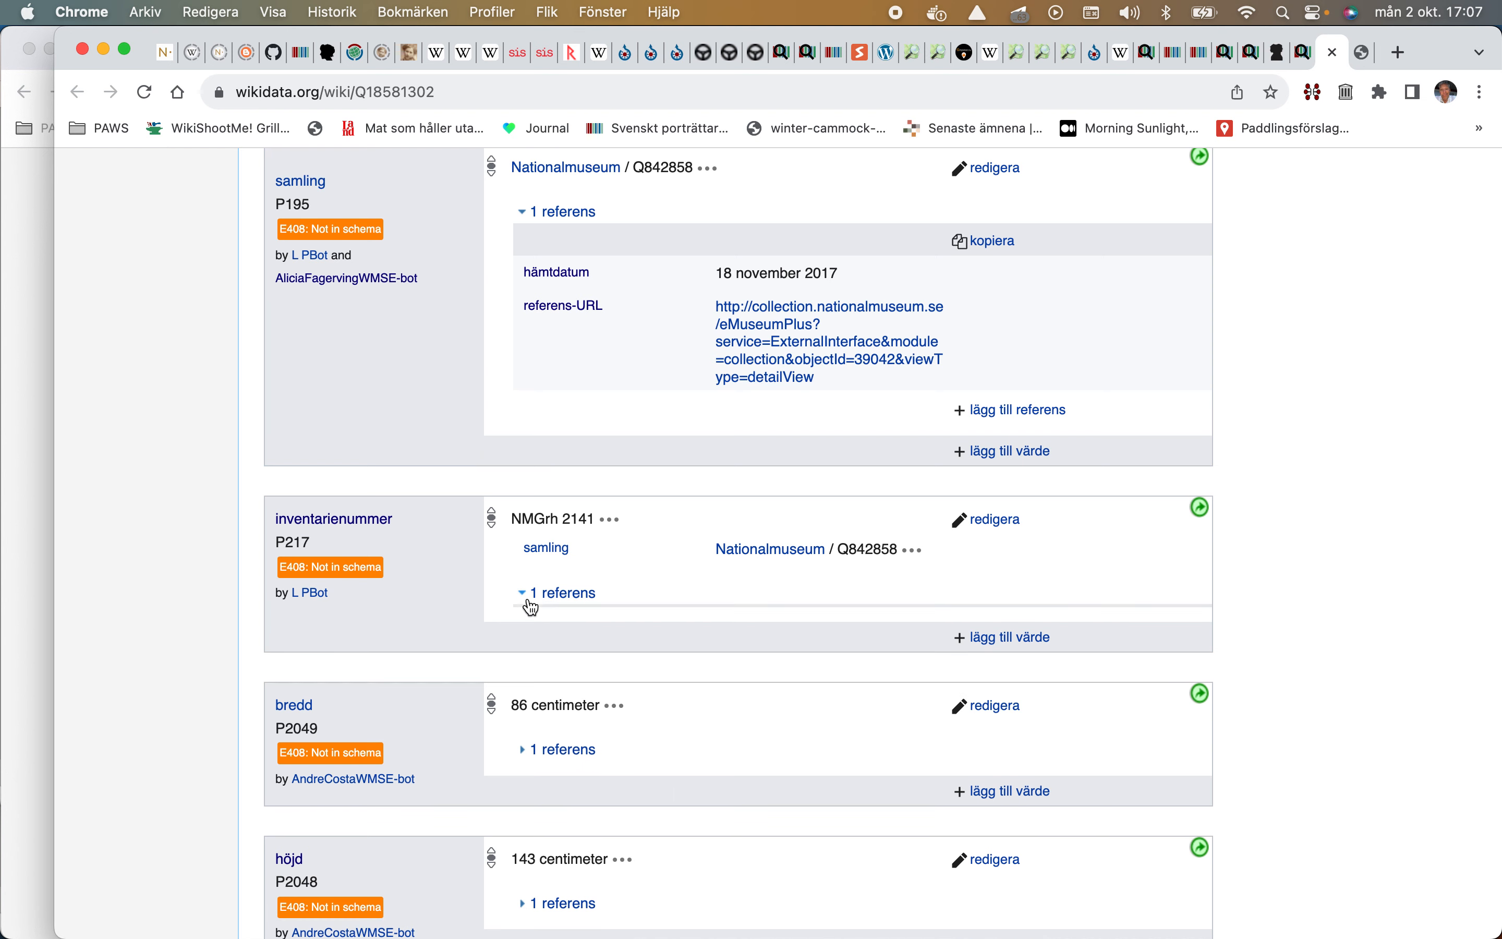
Step: Search Wikidata for P:IIIF and open the IIIF manifest property (P6108)
scroll(532, 606, "down", 10)
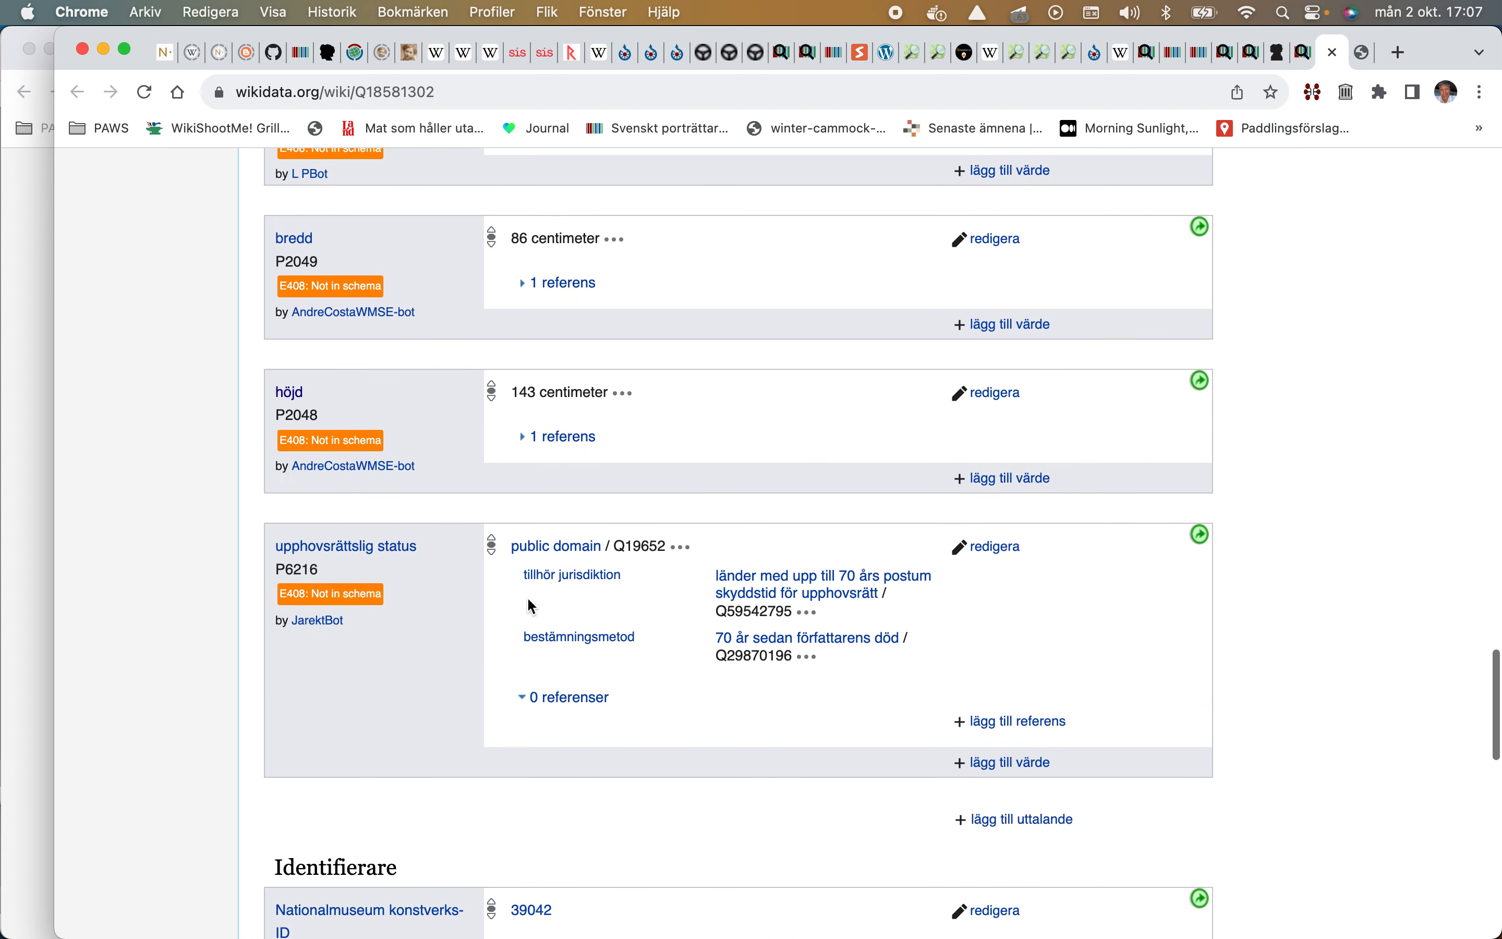
key("super+r")
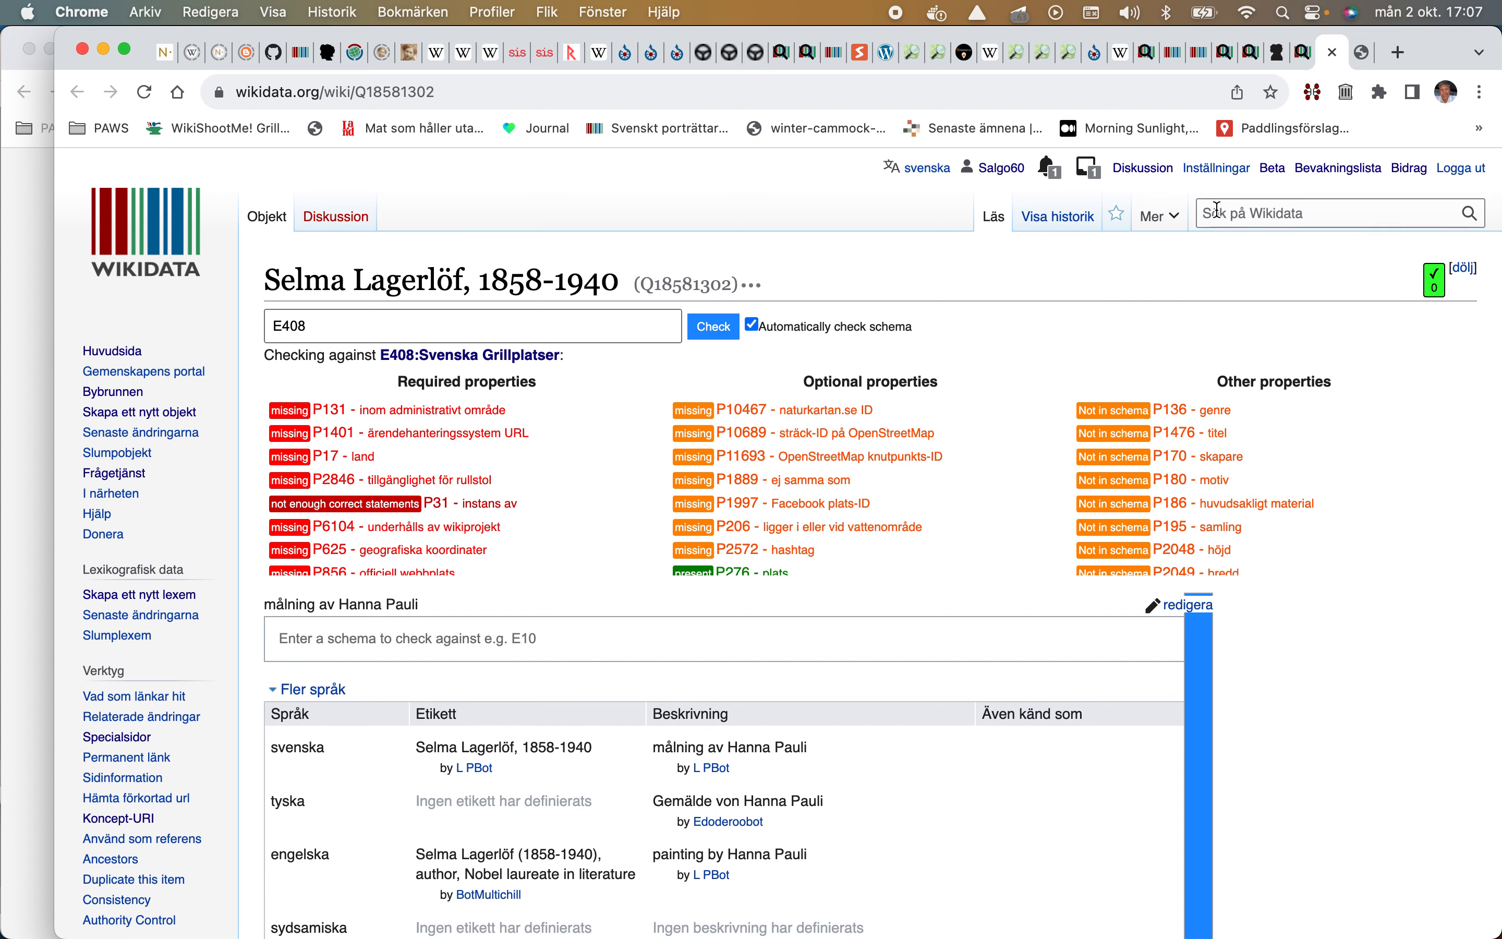
left_click(1222, 211)
type("llOF")
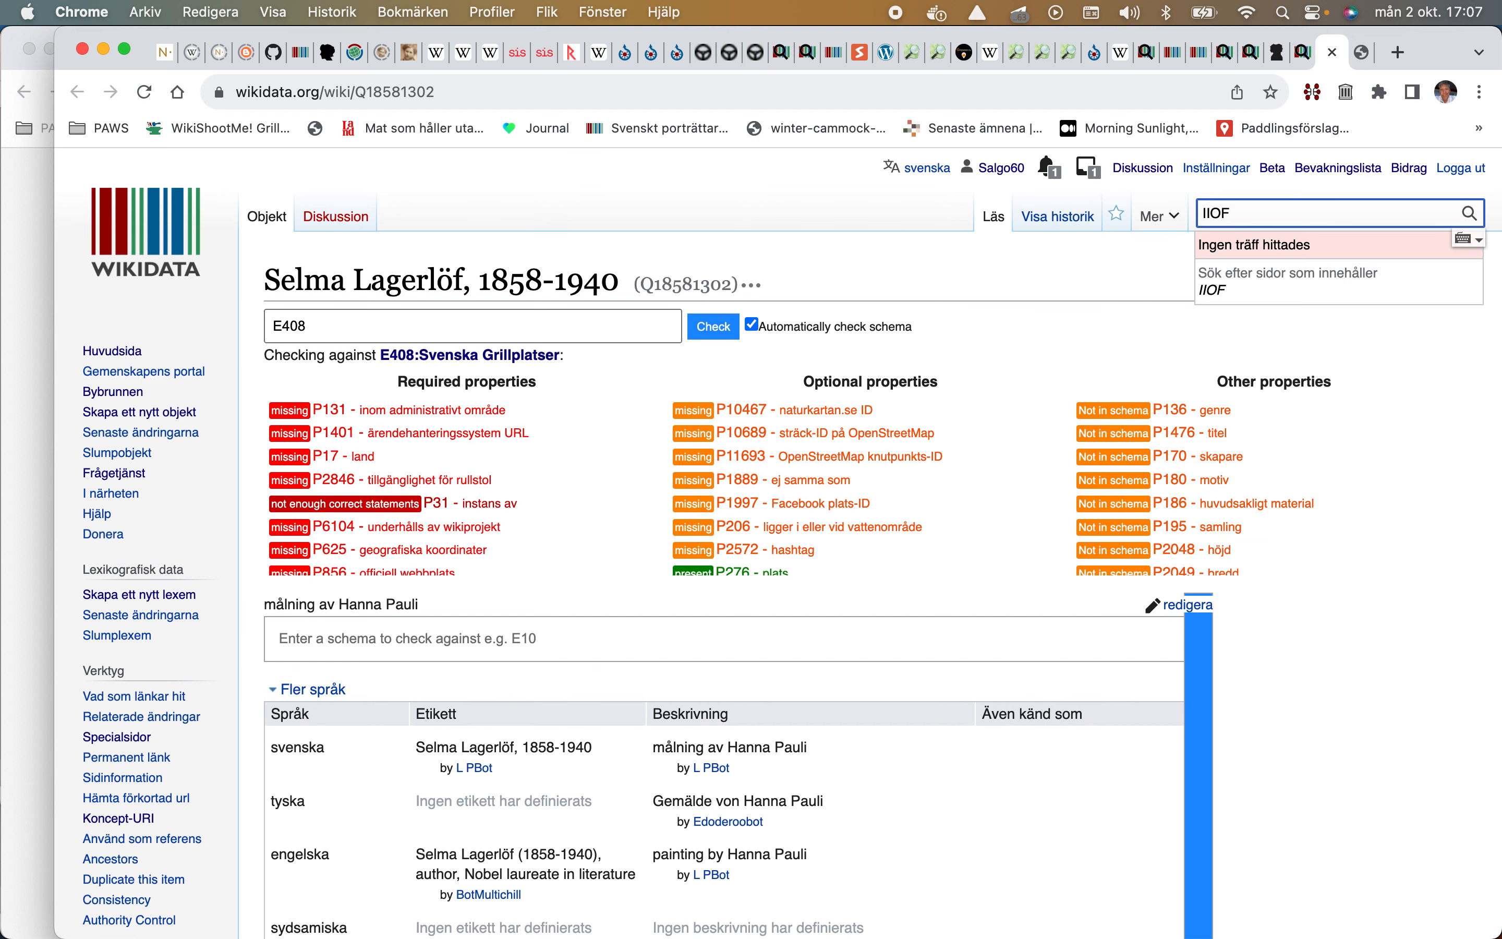
key("BackSpace")
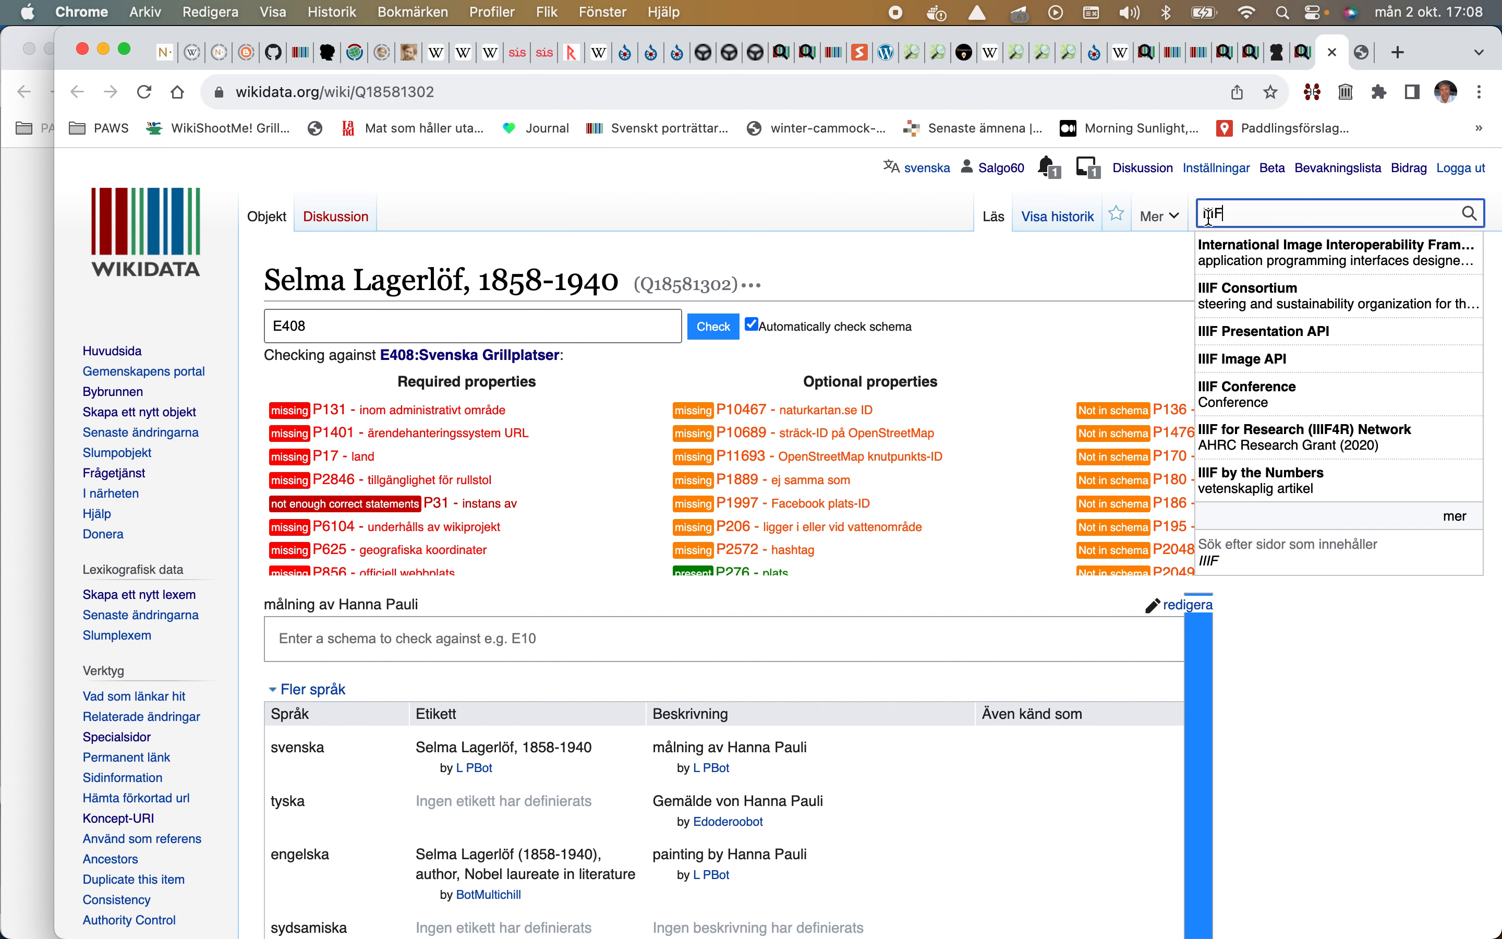
type("Å:")
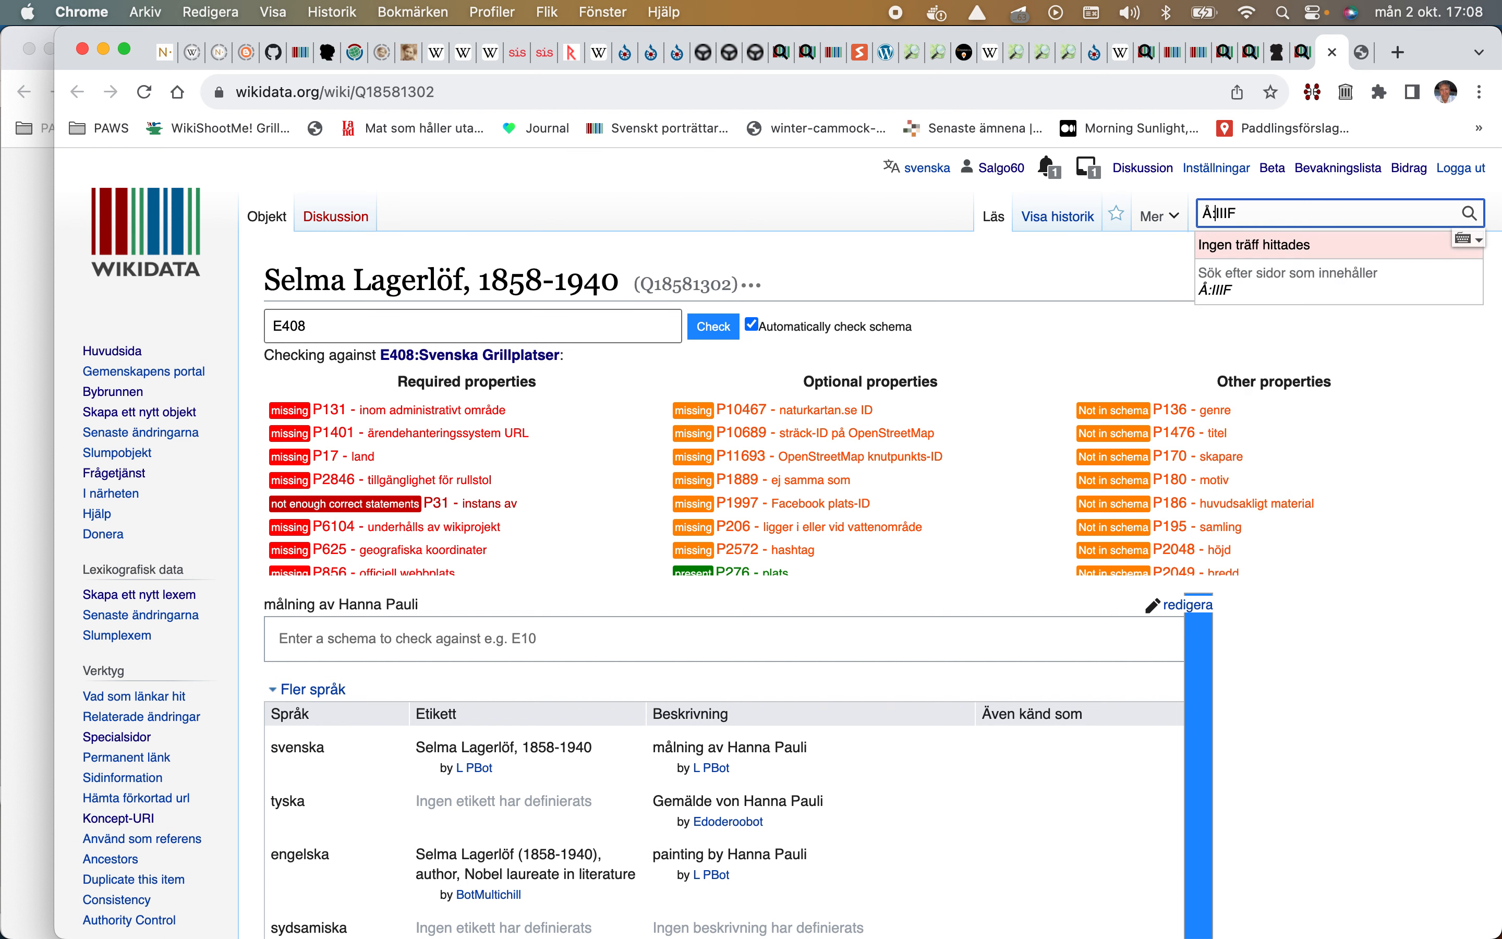
key("BackSpace")
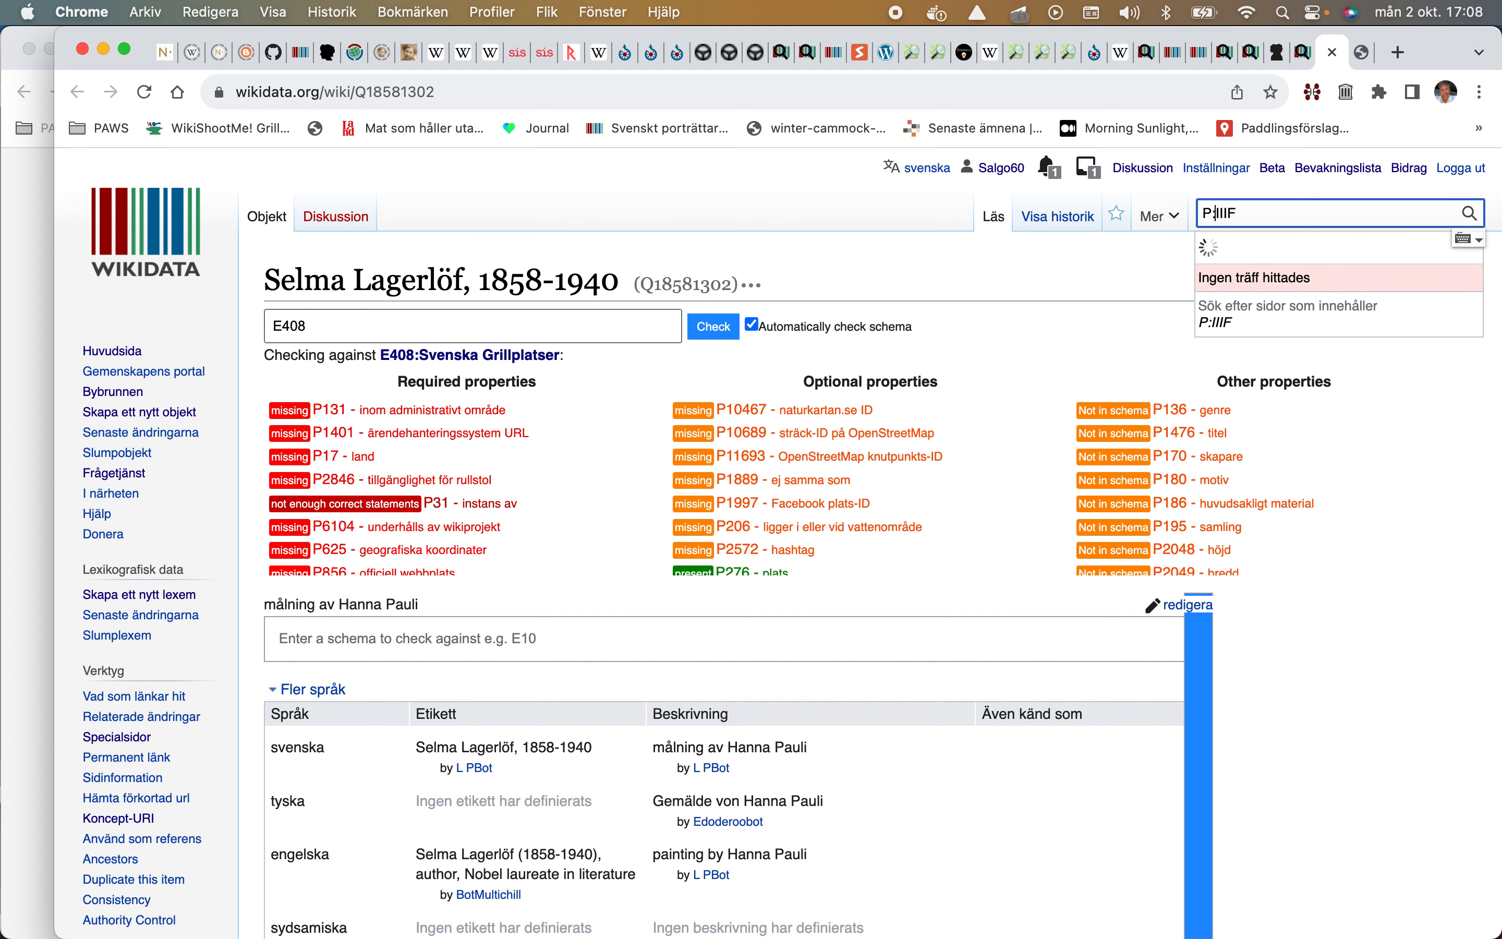
key("Return")
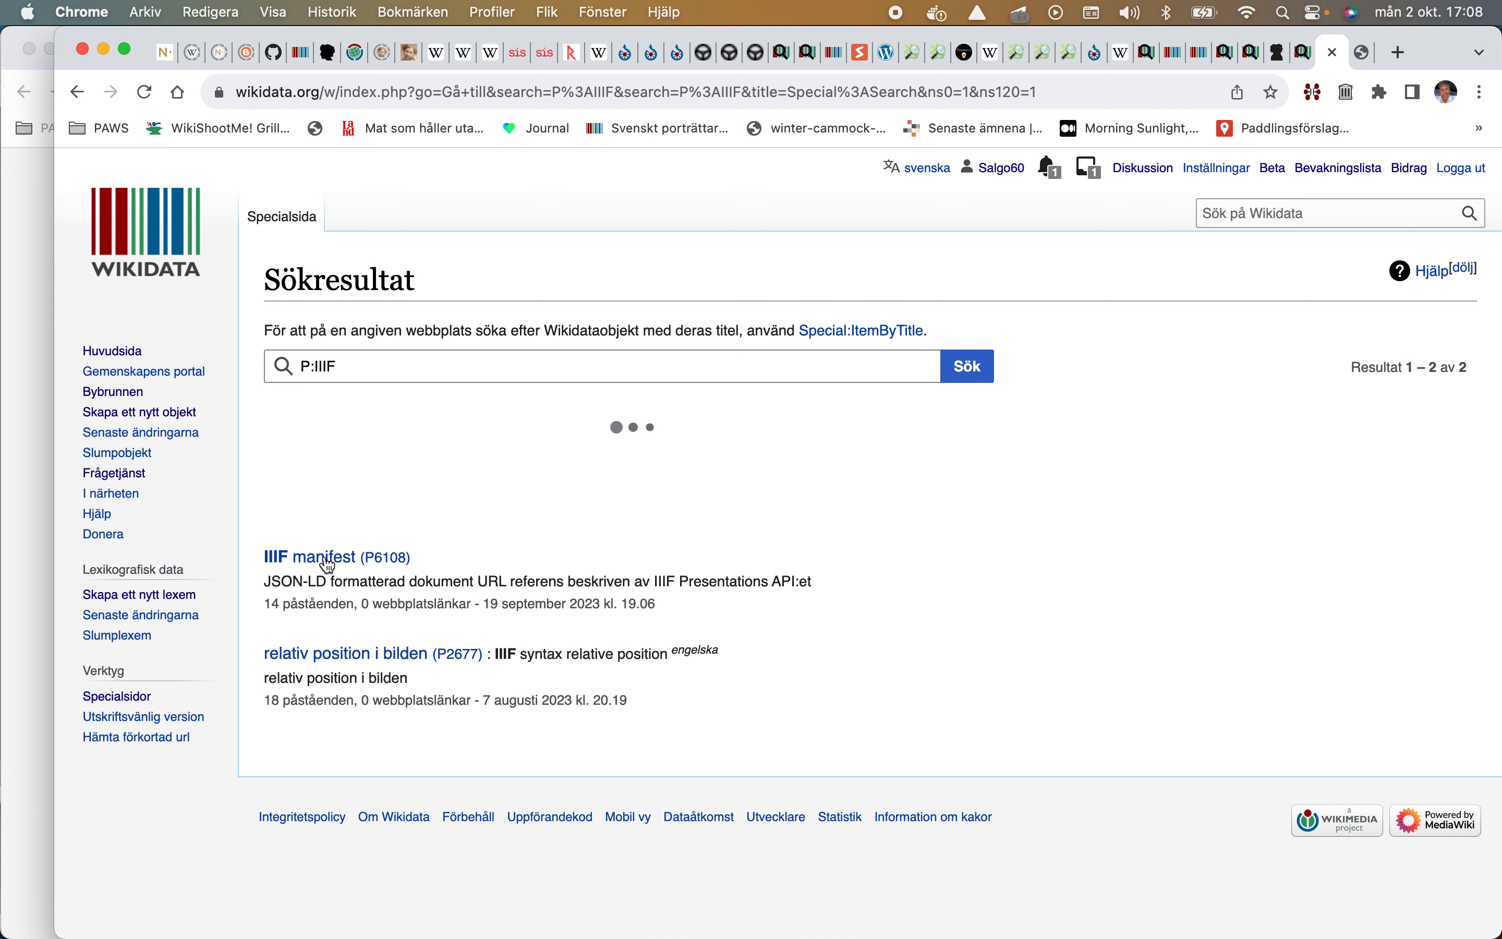
left_click(323, 557)
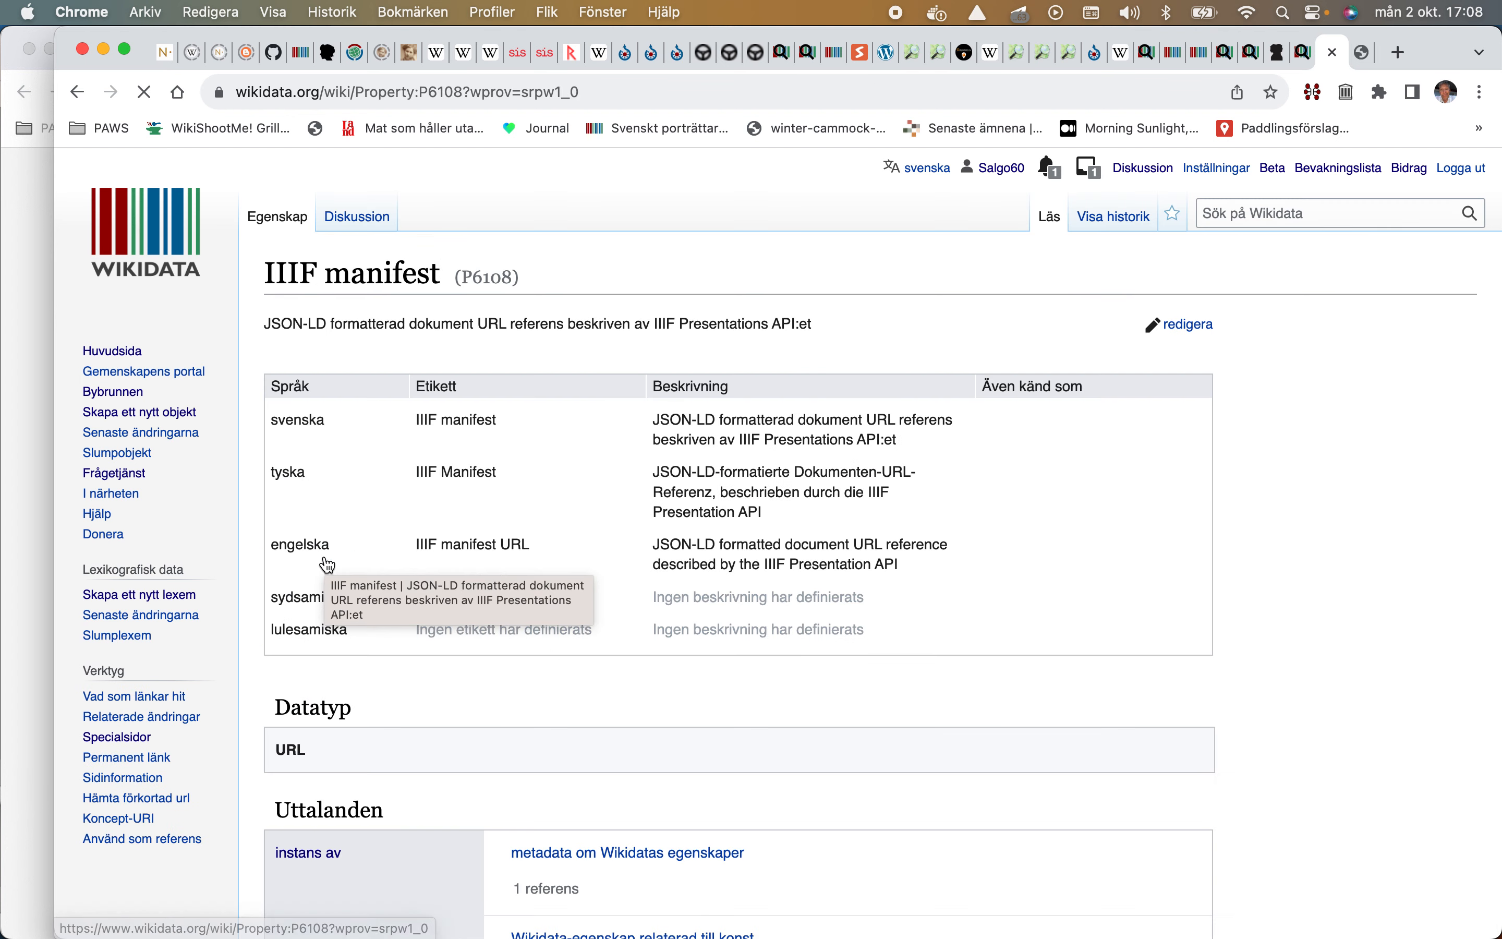
Step: Open the manifest.json link of the Menai Straits & Bangor from Beaumaris property example in a separate tab and view it
scroll(325, 563, "down", 10)
scroll(327, 568, "down", 5)
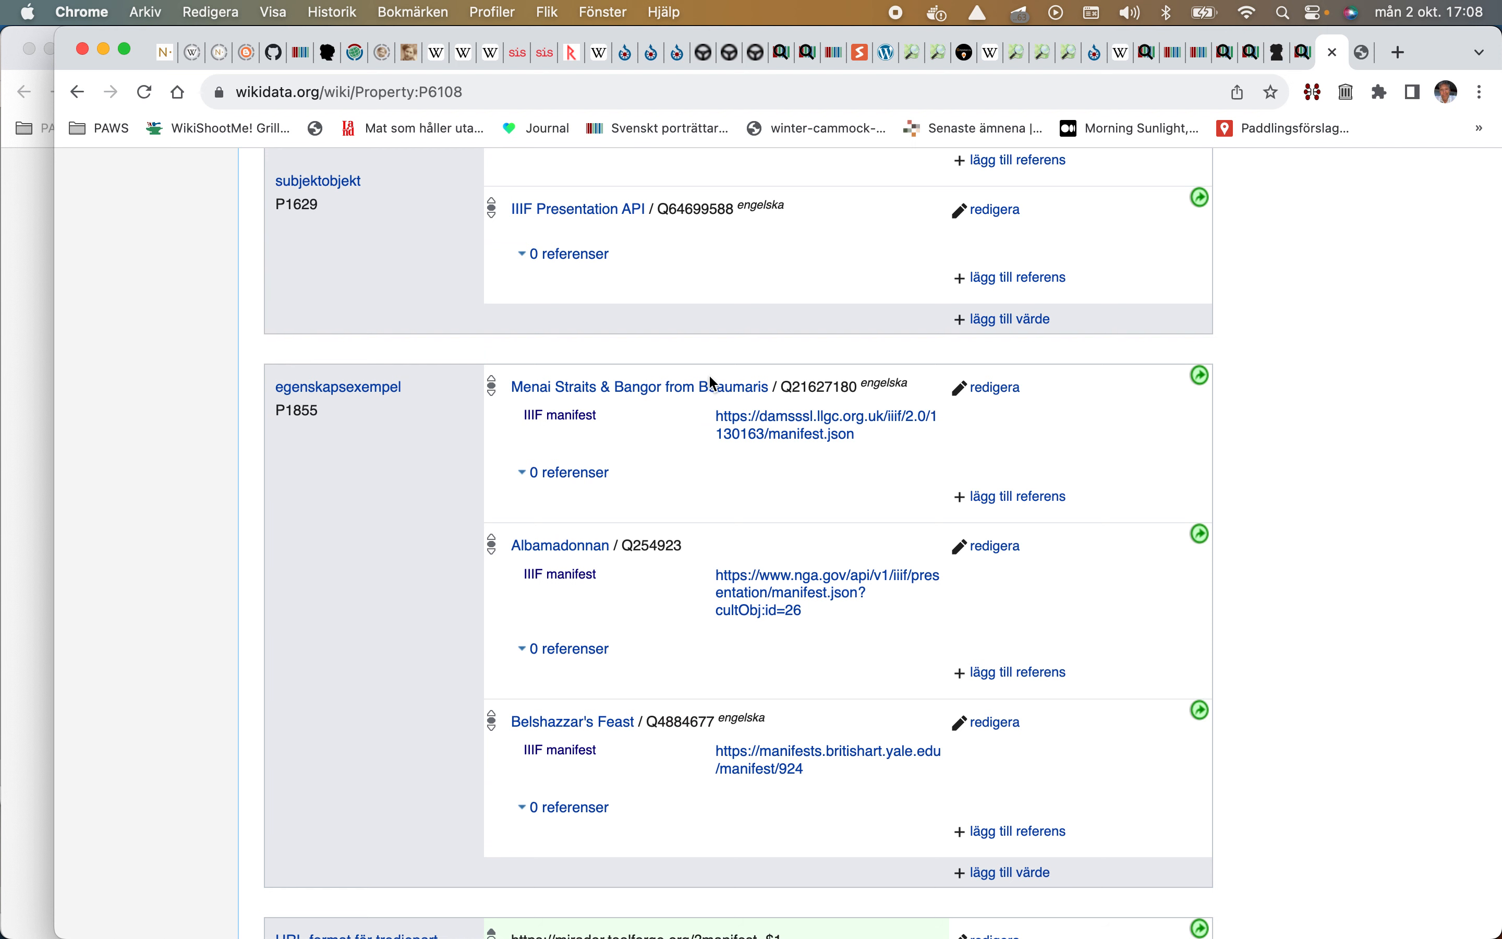
right_click(783, 427)
left_click(787, 425)
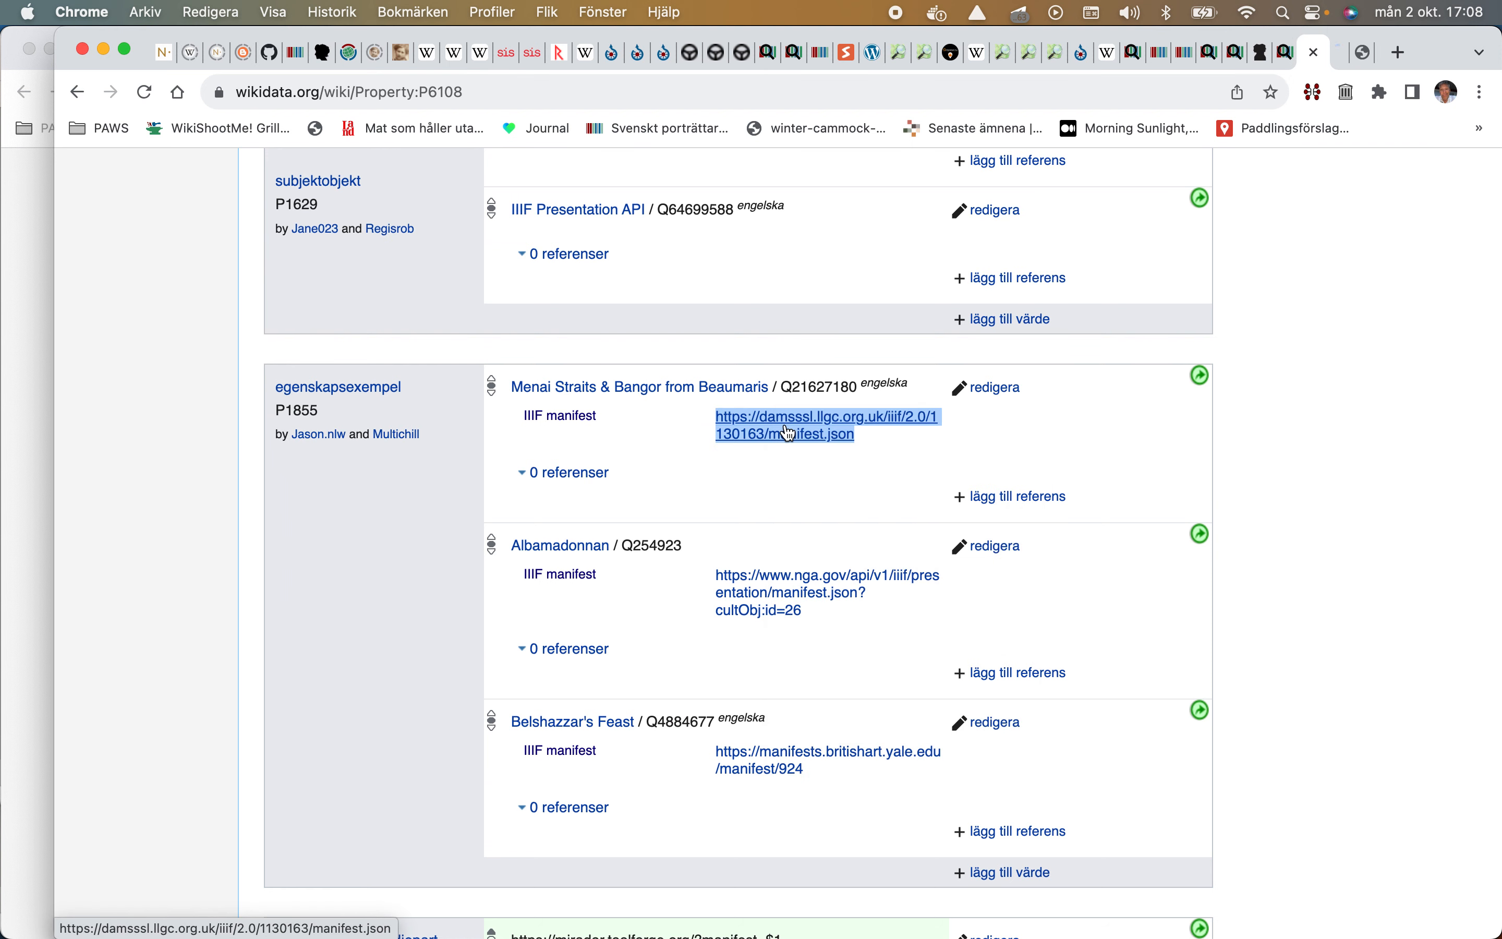
left_click(1340, 52)
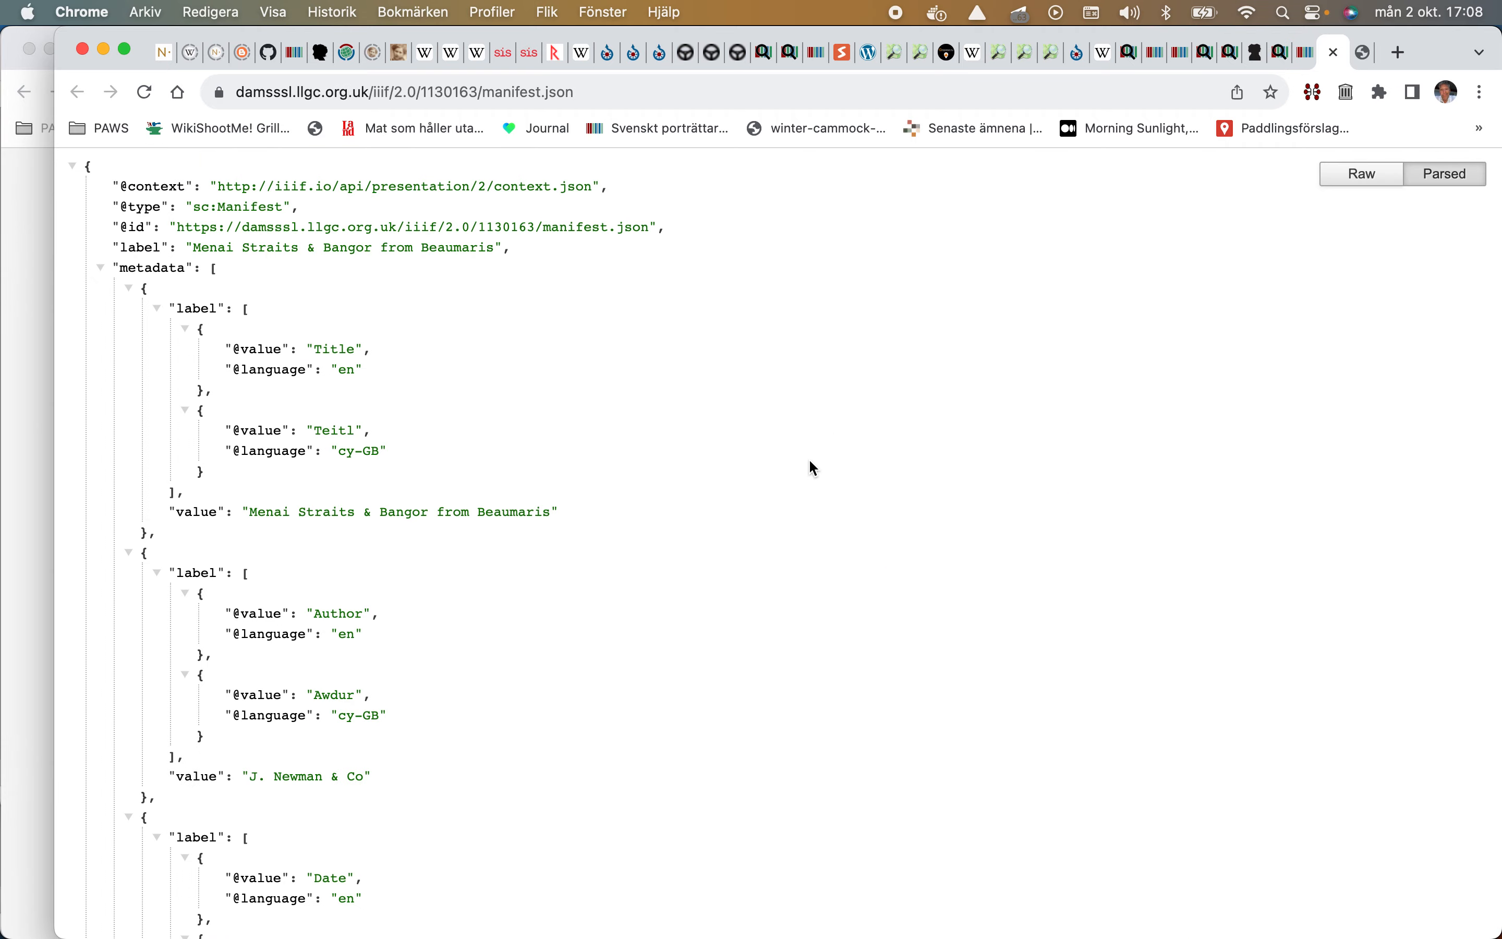
Step: View the linked canvas file 1130163.json from the manifest and return to the manifest
scroll(809, 463, "down", 20)
scroll(813, 466, "up", 5)
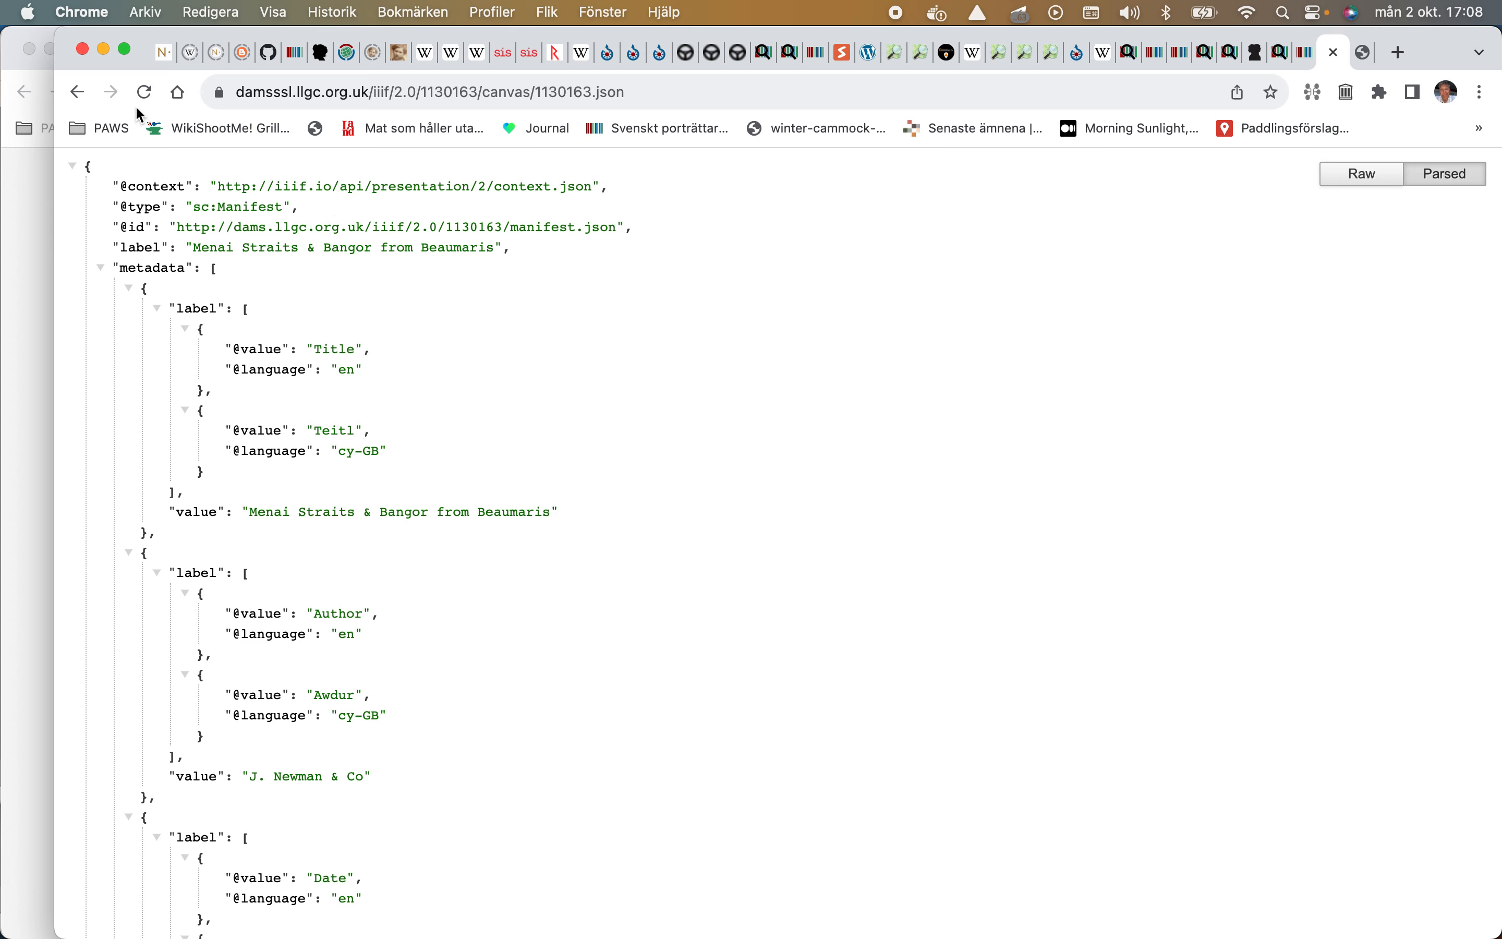
left_click(73, 94)
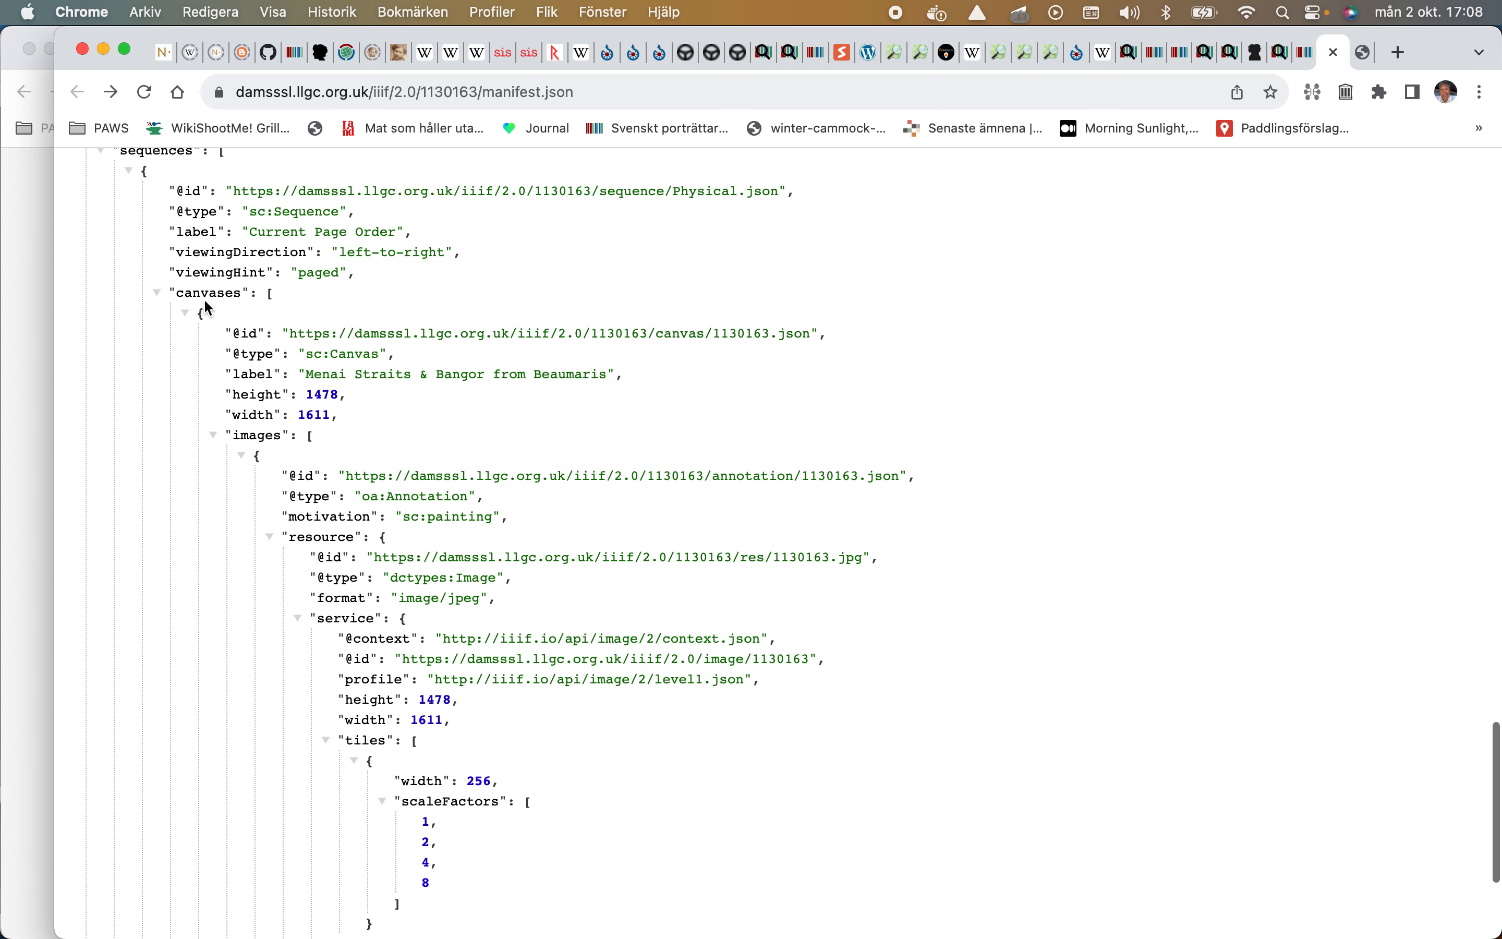
Step: View the manifest's linked logo image default.jpg in a separate tab and close that tab
scroll(203, 298, "down", 3)
scroll(419, 414, "up", 10)
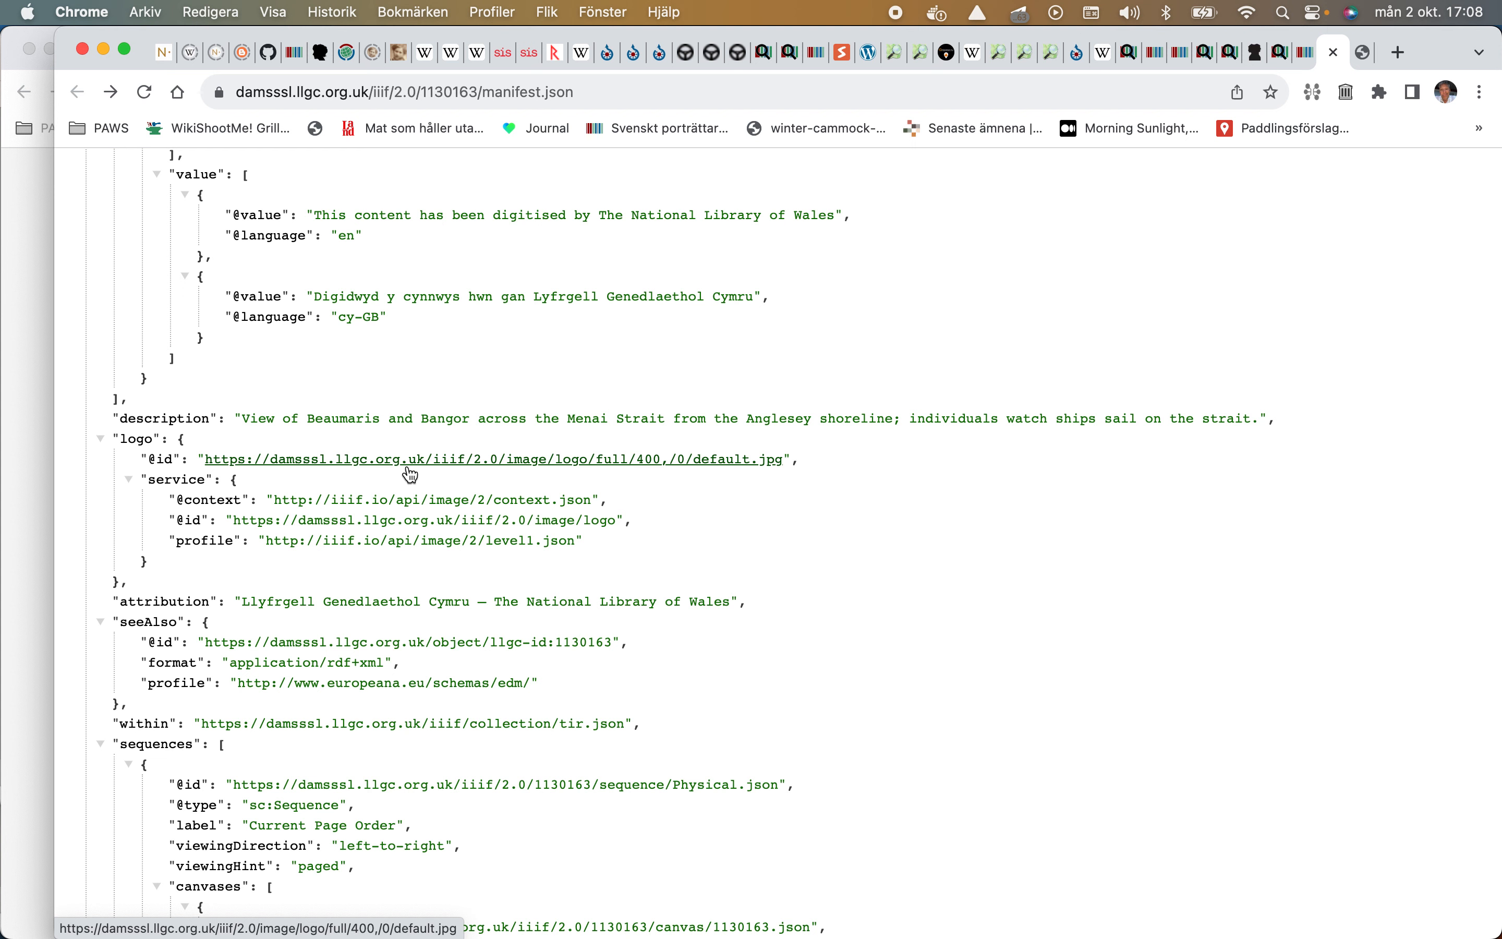
right_click(408, 467)
left_click(497, 478)
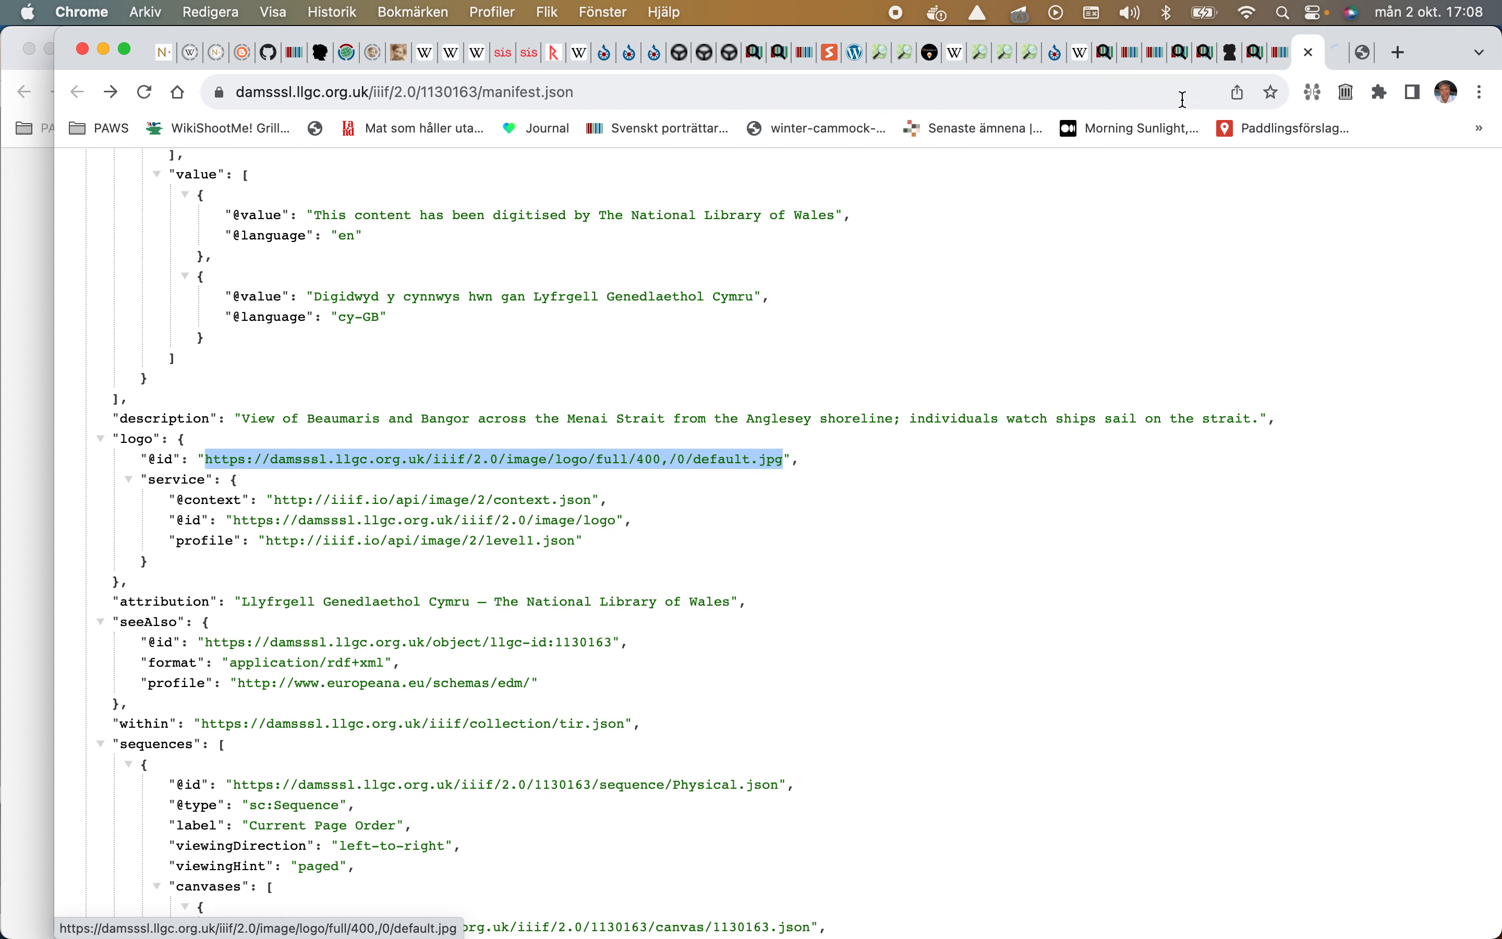
left_click(1335, 53)
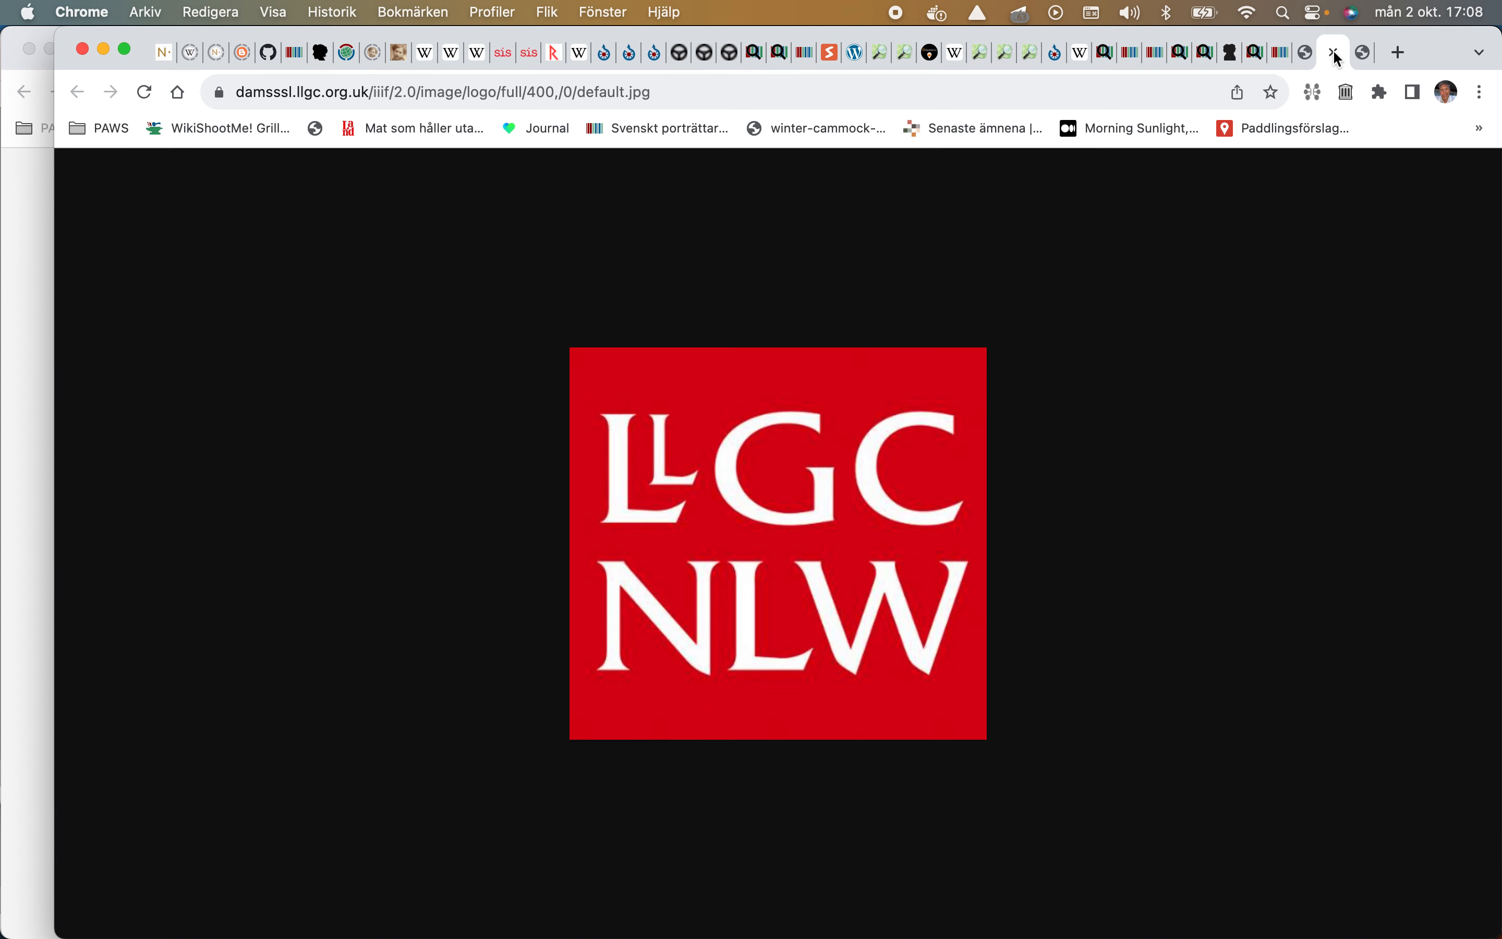
left_click(1333, 52)
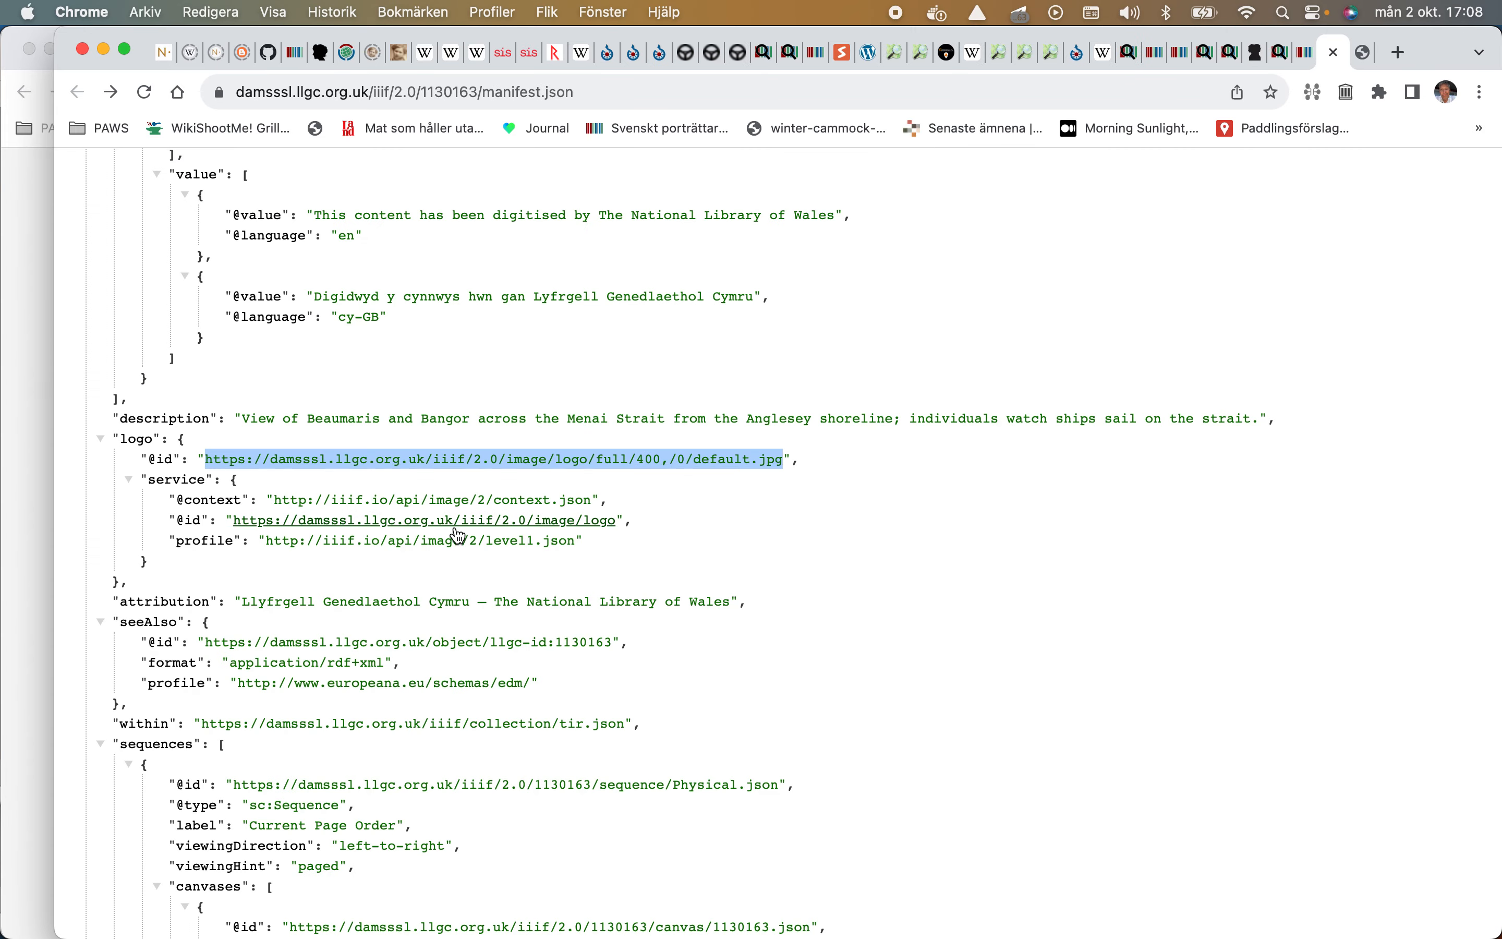
Step: Try to open the manifest's sequence link Physical.json and return to the manifest
scroll(458, 535, "down", 3)
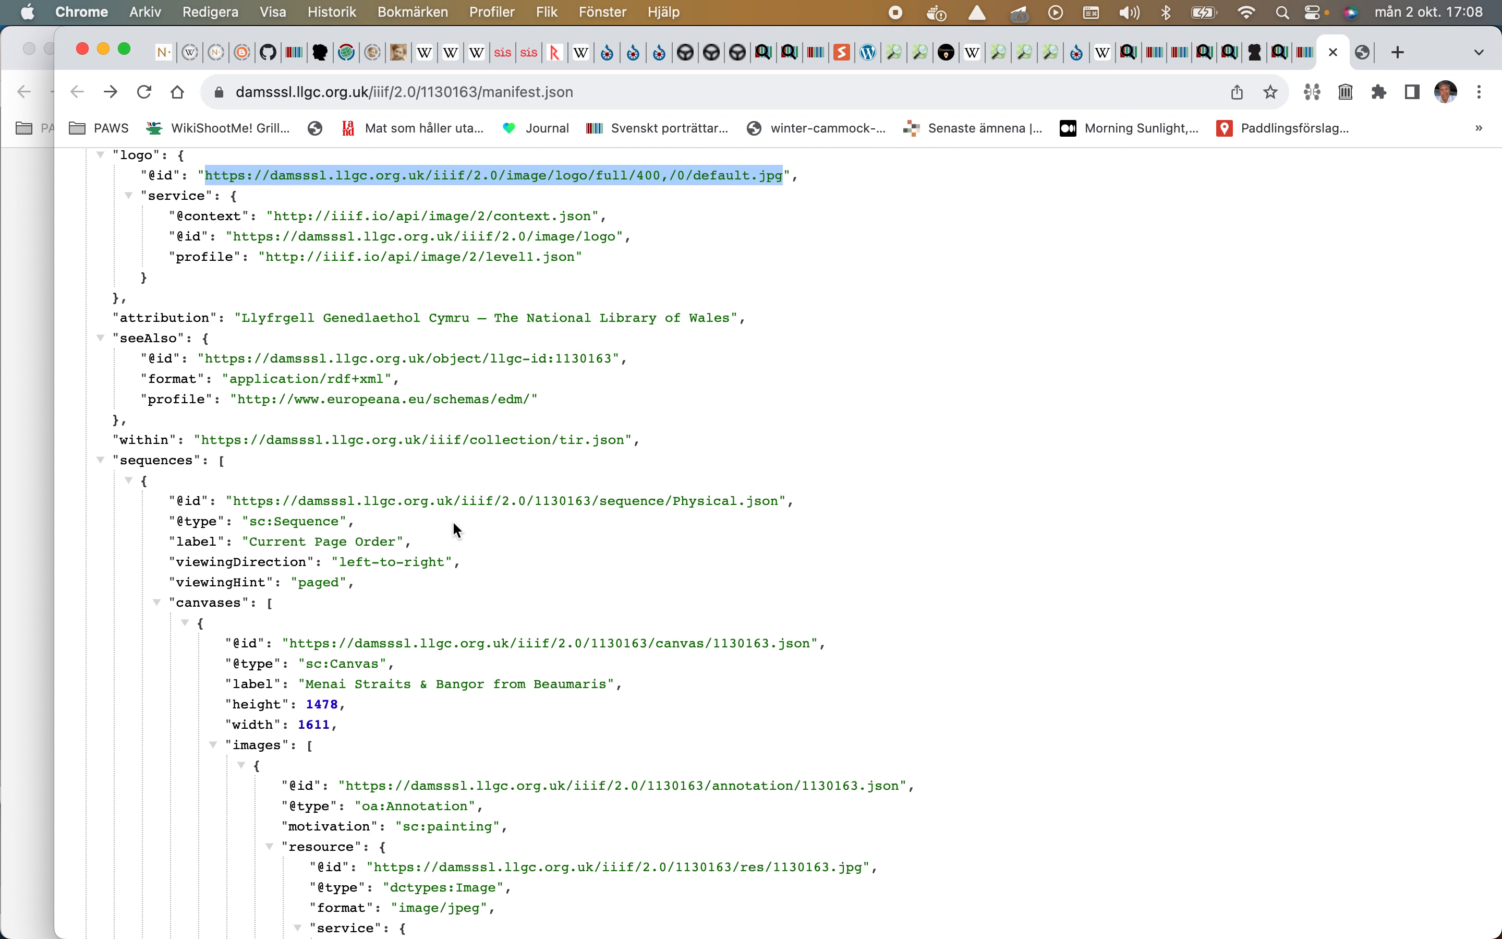
left_click(455, 504)
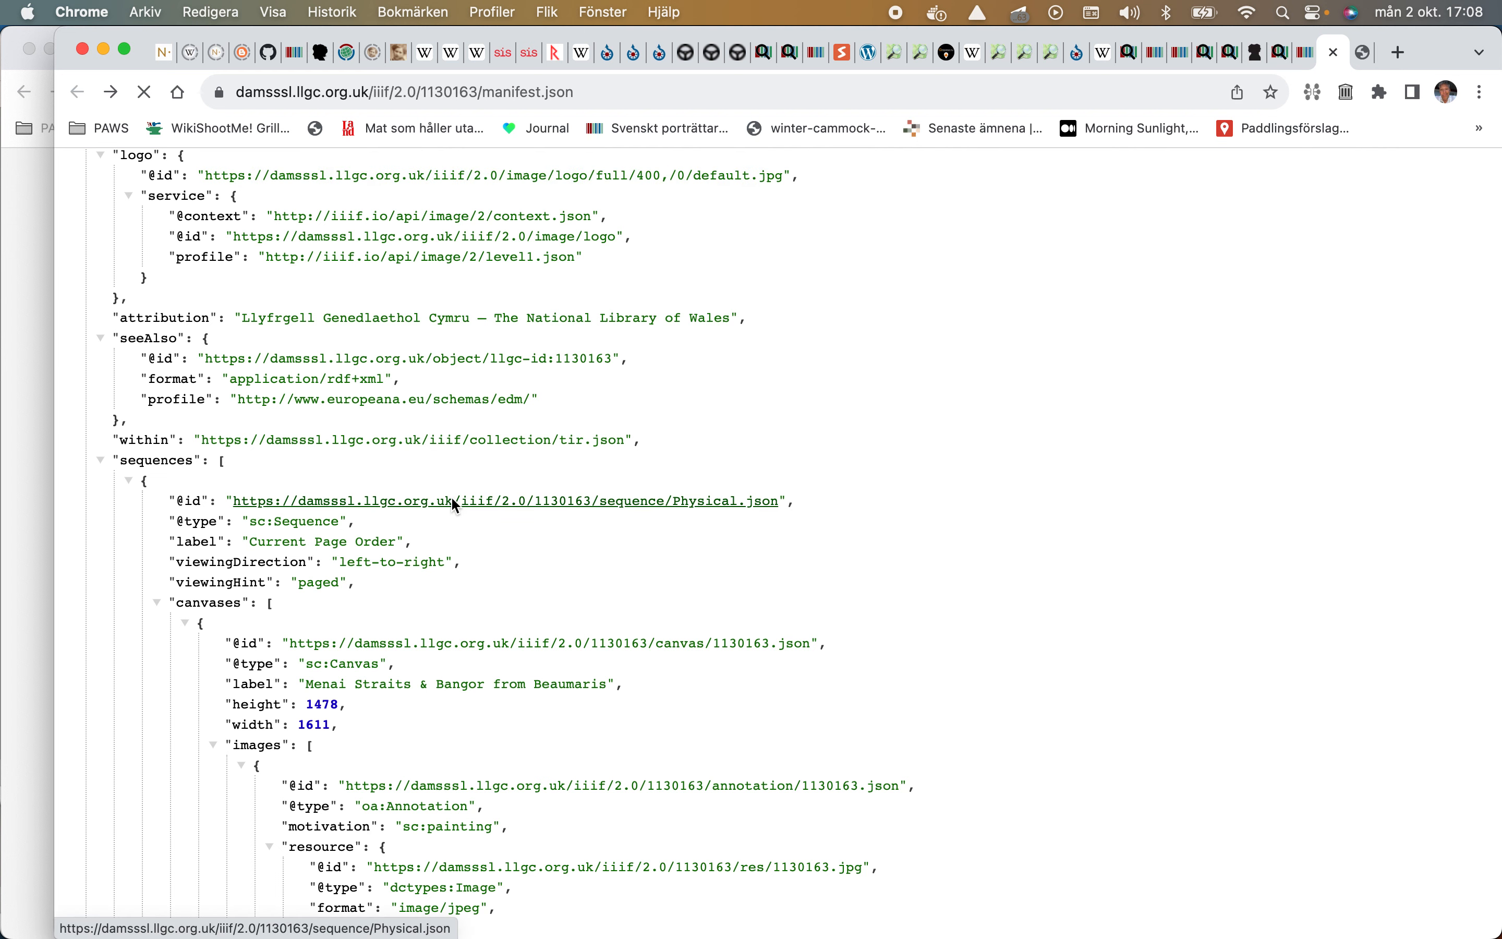
left_click(76, 92)
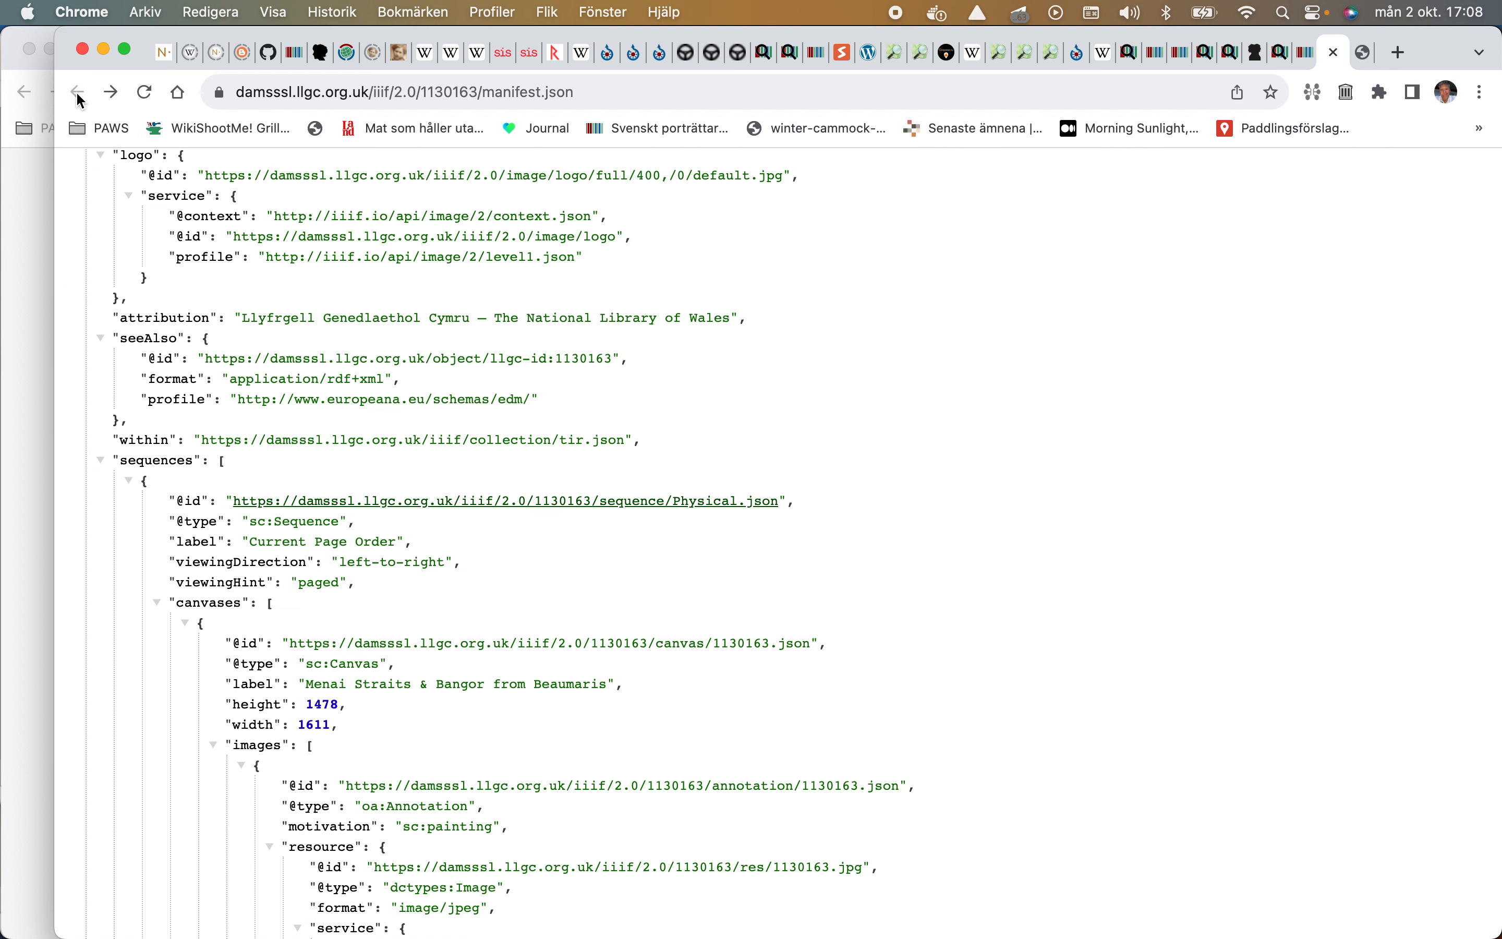
Step: Examine the manifest's image service and metadata entries, and view its linked presentation context.json before returning to the manifest
scroll(238, 486, "down", 8)
scroll(240, 490, "up", 1)
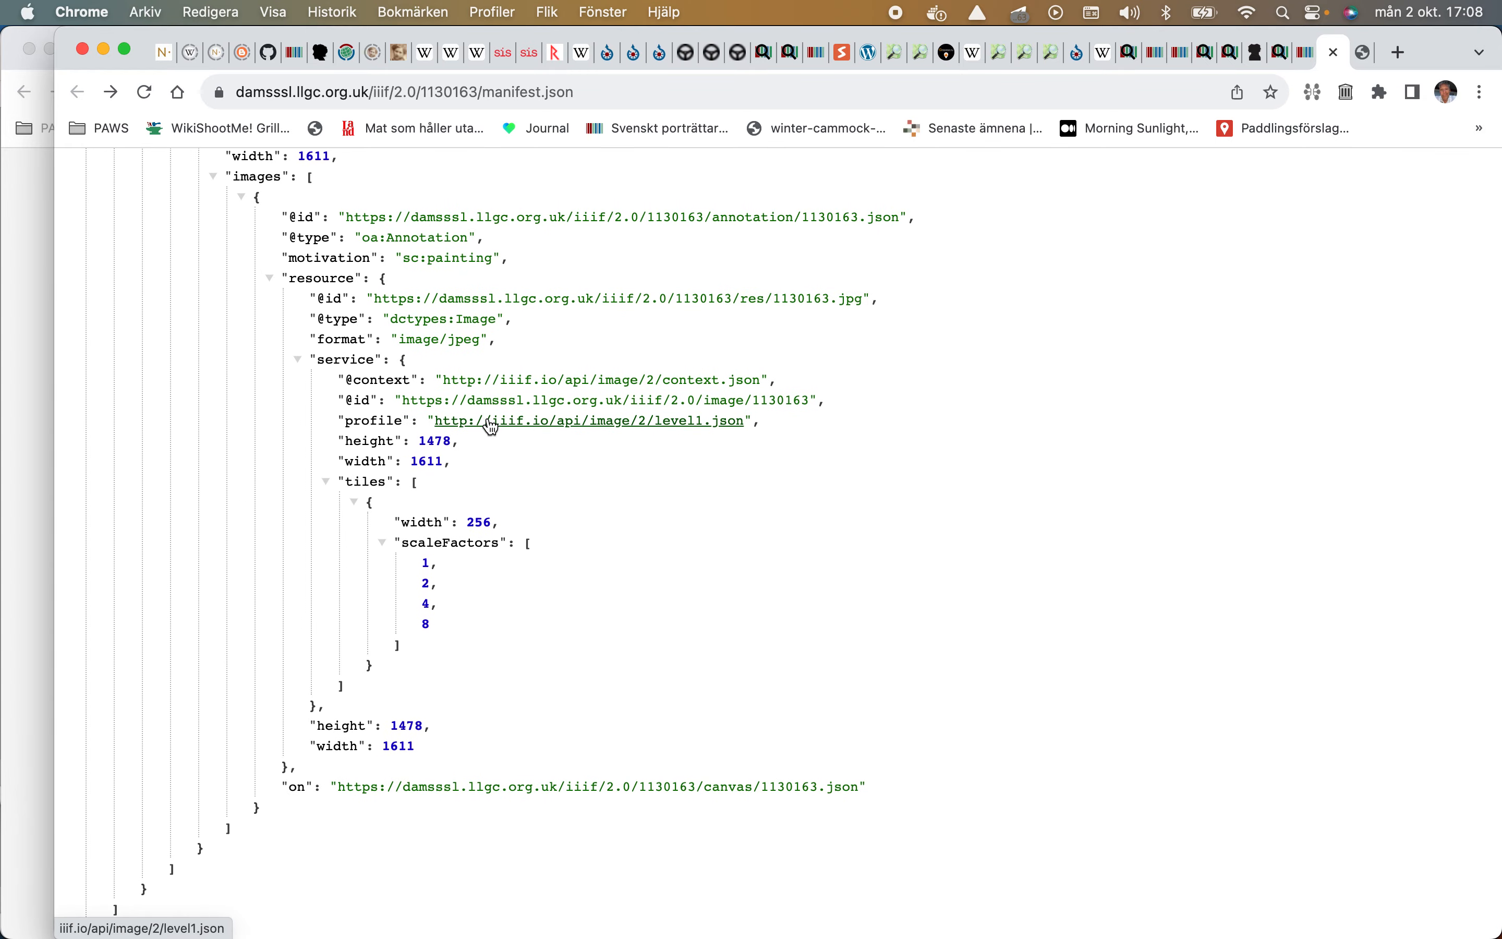
scroll(492, 427, "up", 10)
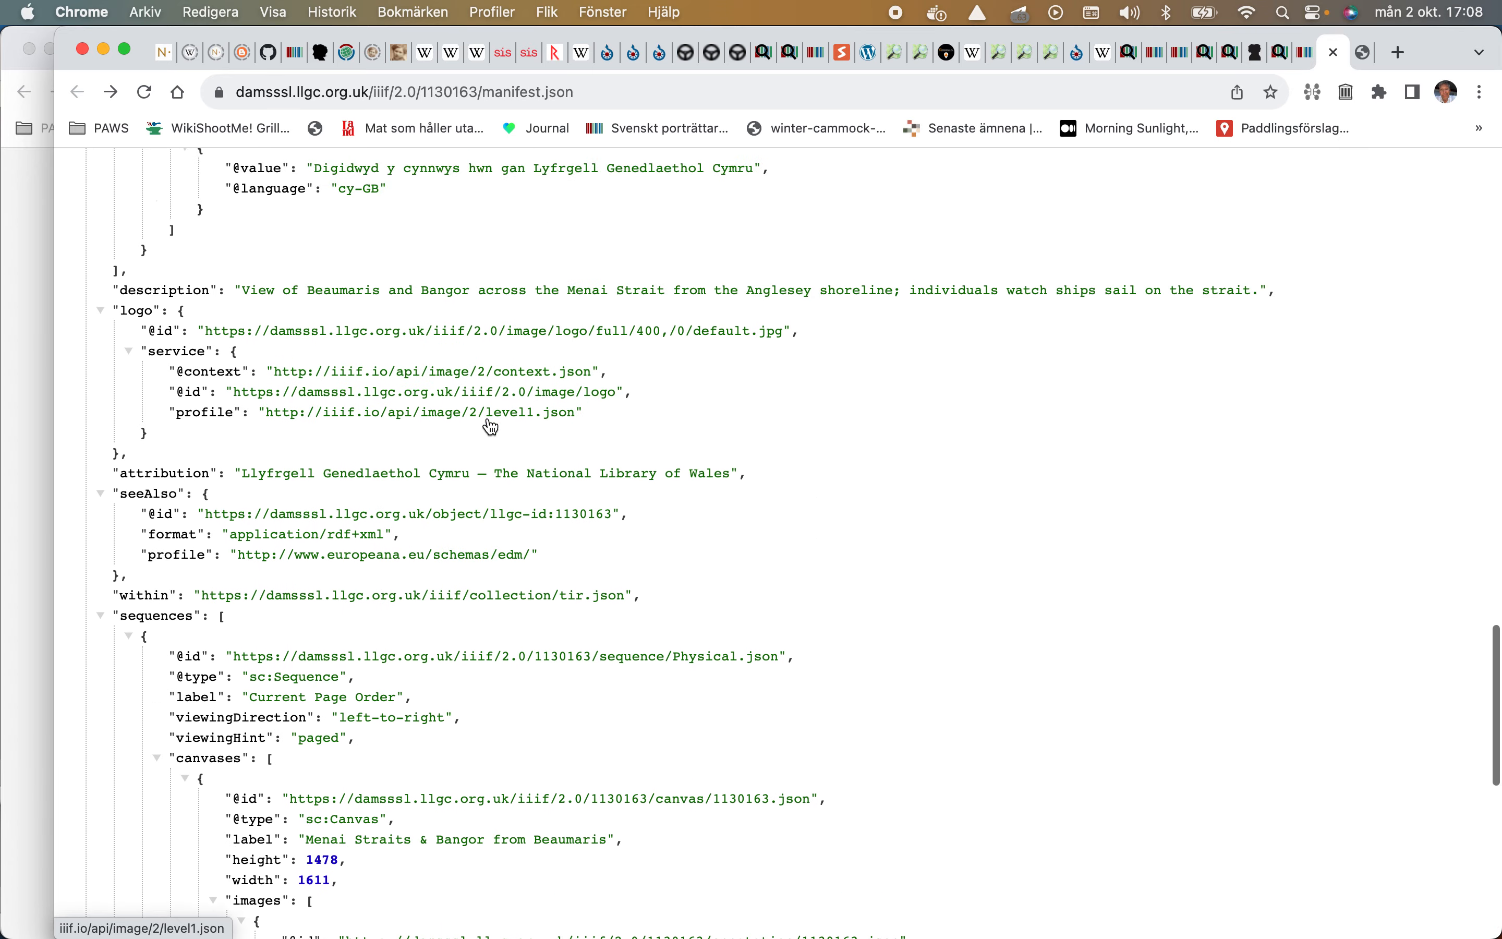
scroll(490, 426, "up", 10)
scroll(492, 427, "up", 10)
scroll(490, 426, "down", 5)
scroll(490, 426, "up", 14)
scroll(491, 426, "up", 2)
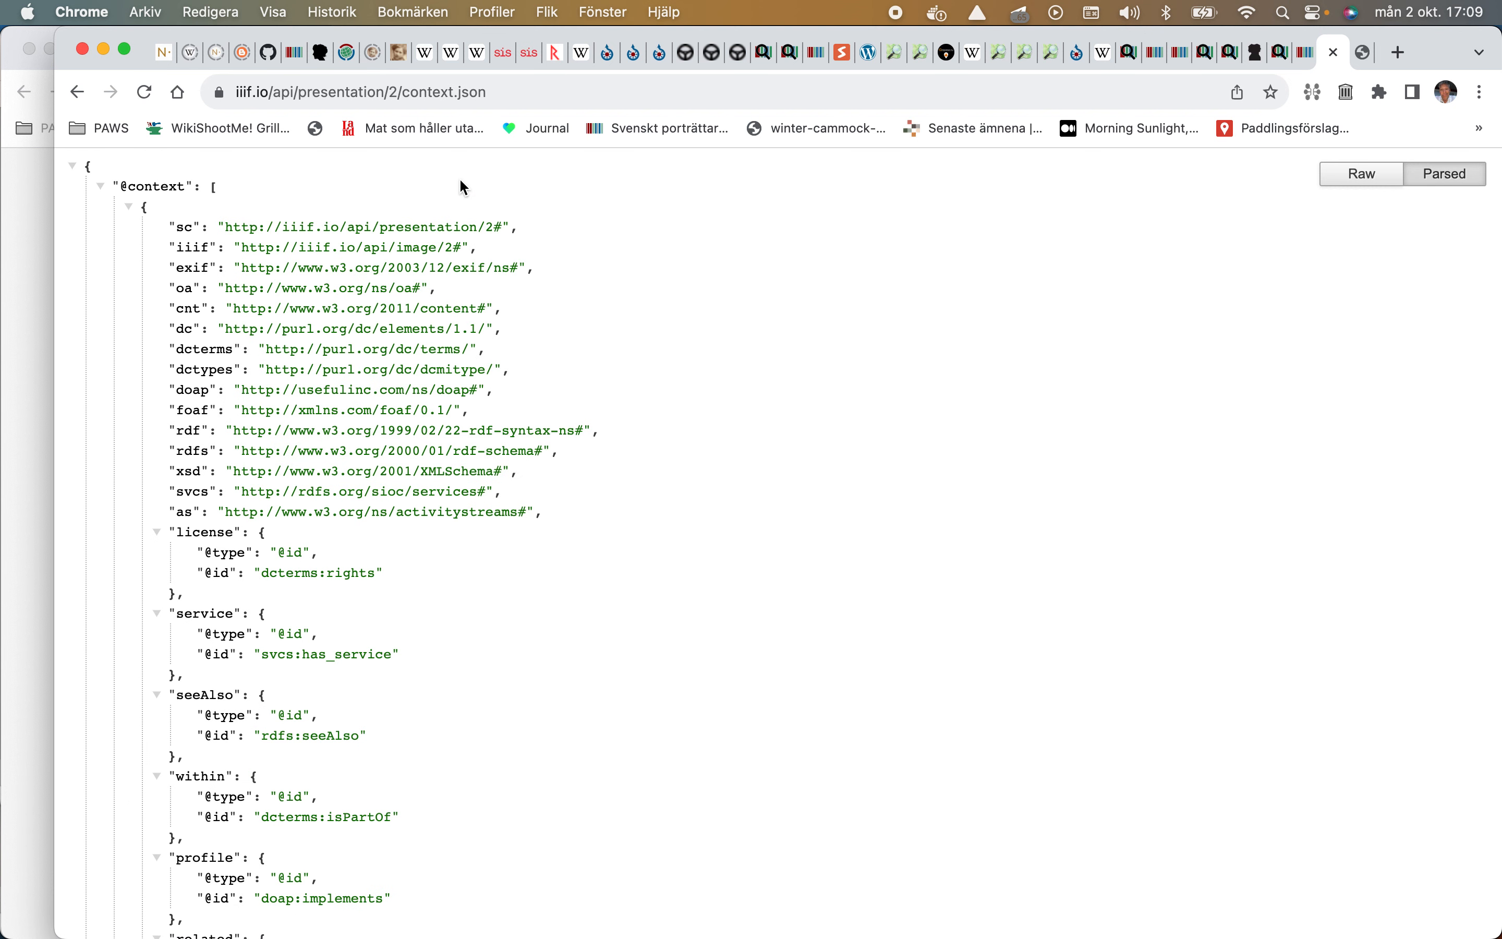
scroll(169, 315, "down", 6)
left_click(73, 93)
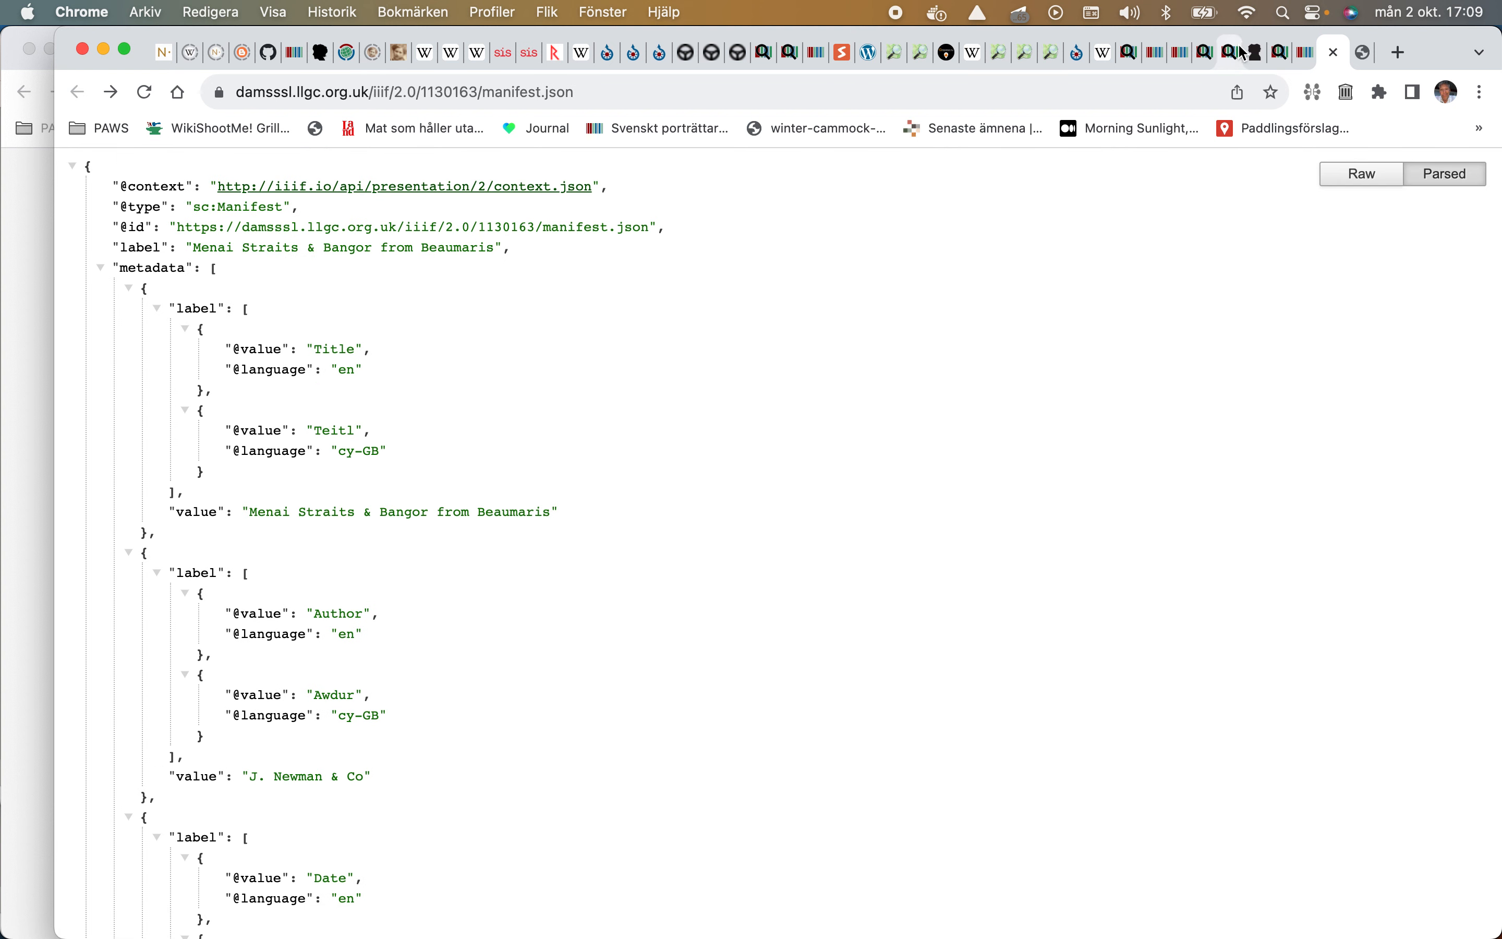
Step: Close the manifest tab, open the Menai Straits & Bangor from Beaumaris item, and check its IIIF manifest link
key("super+w")
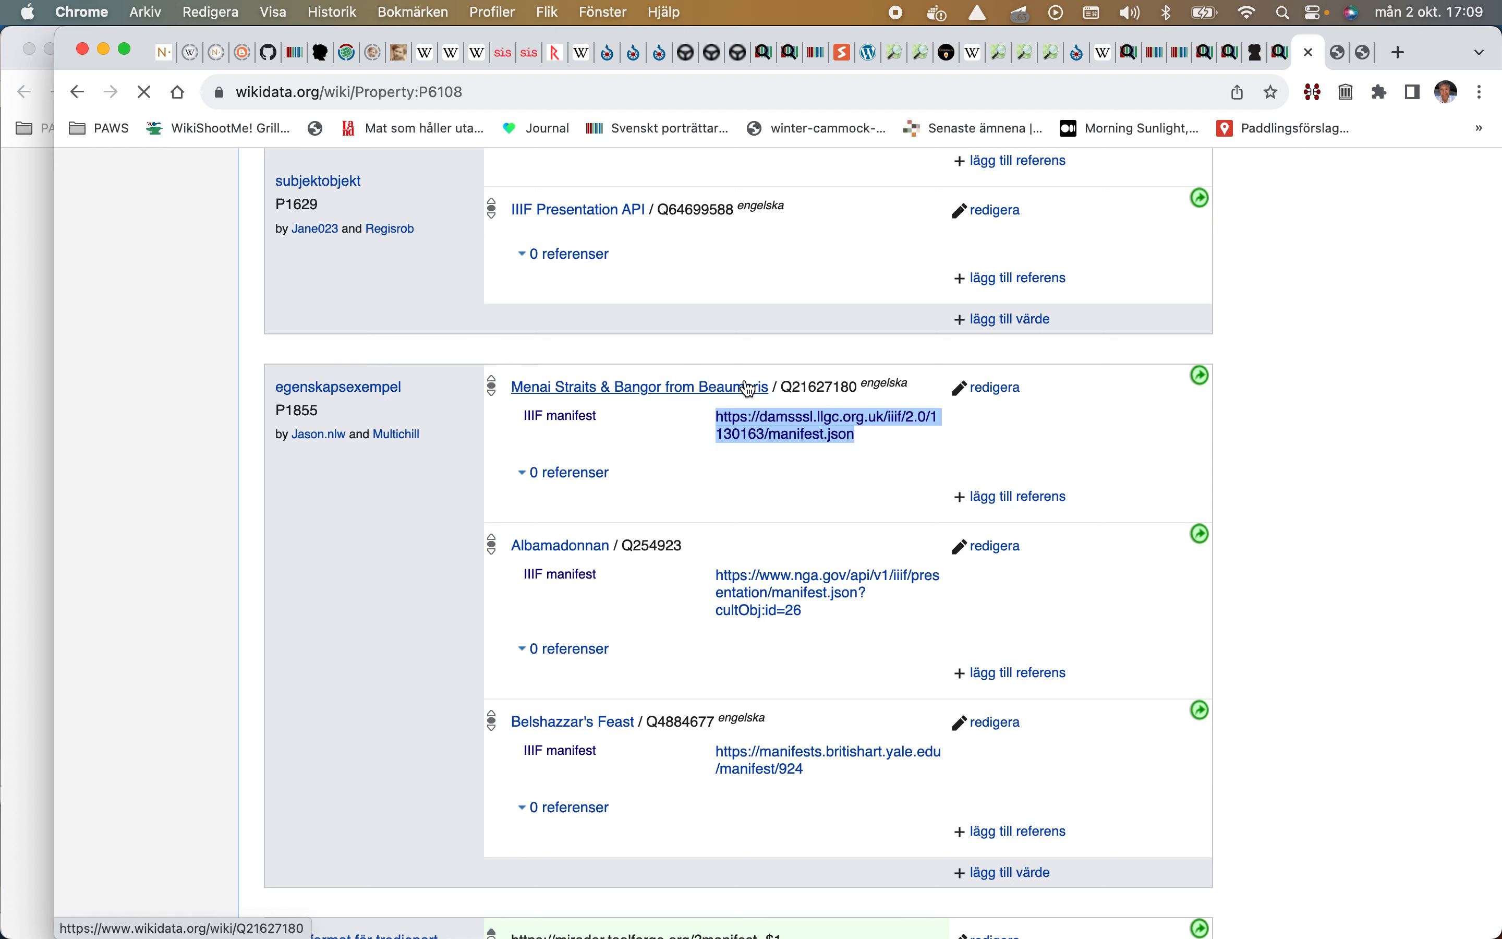
scroll(749, 388, "down", 10)
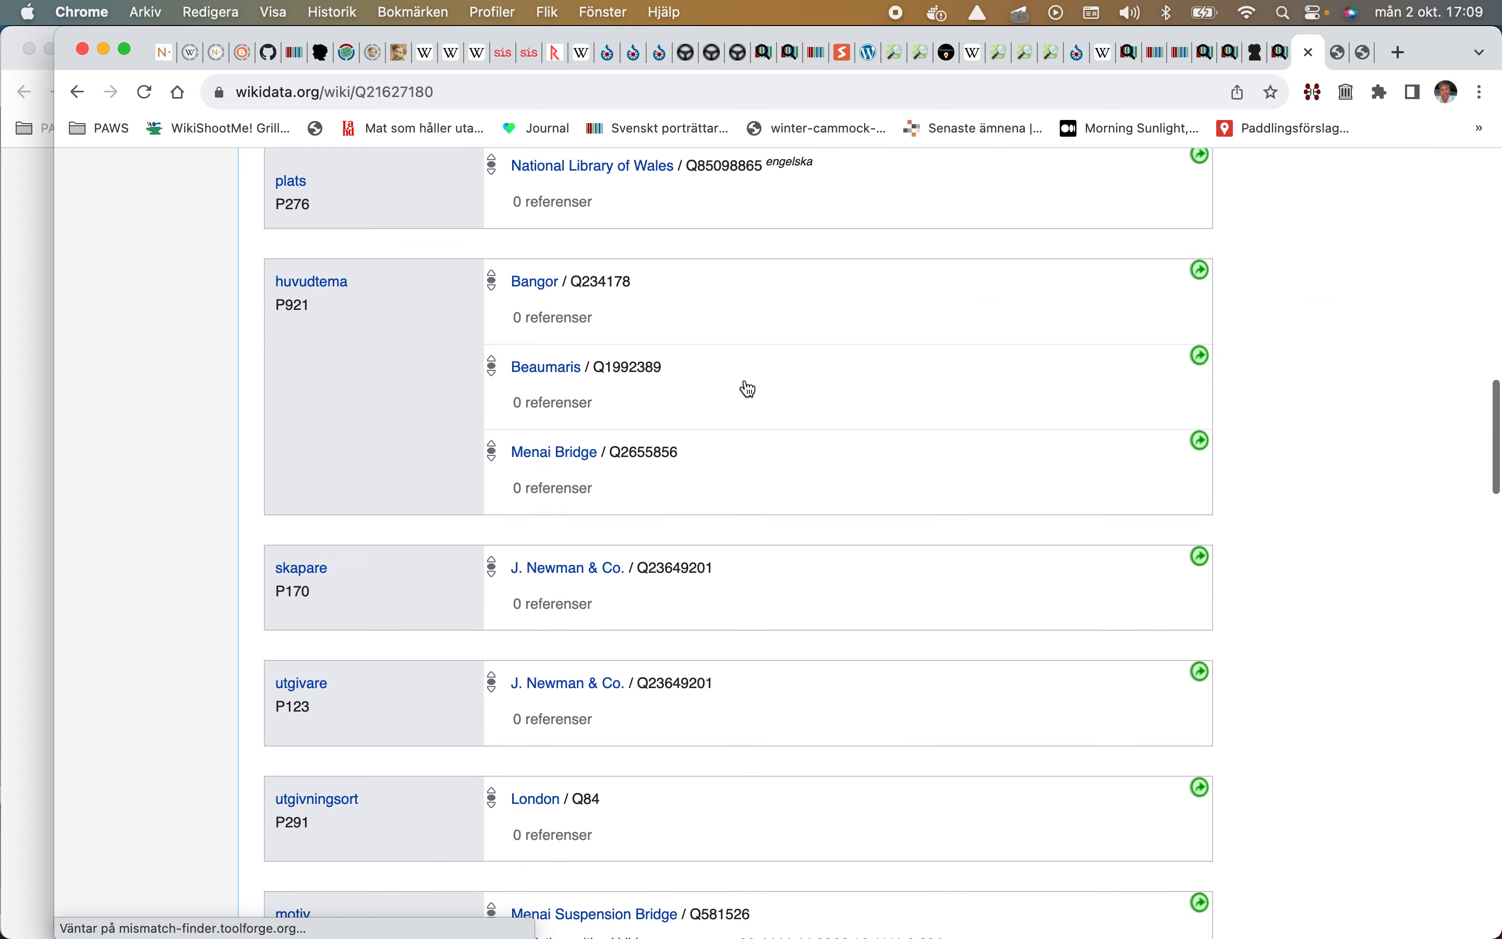
scroll(749, 388, "down", 15)
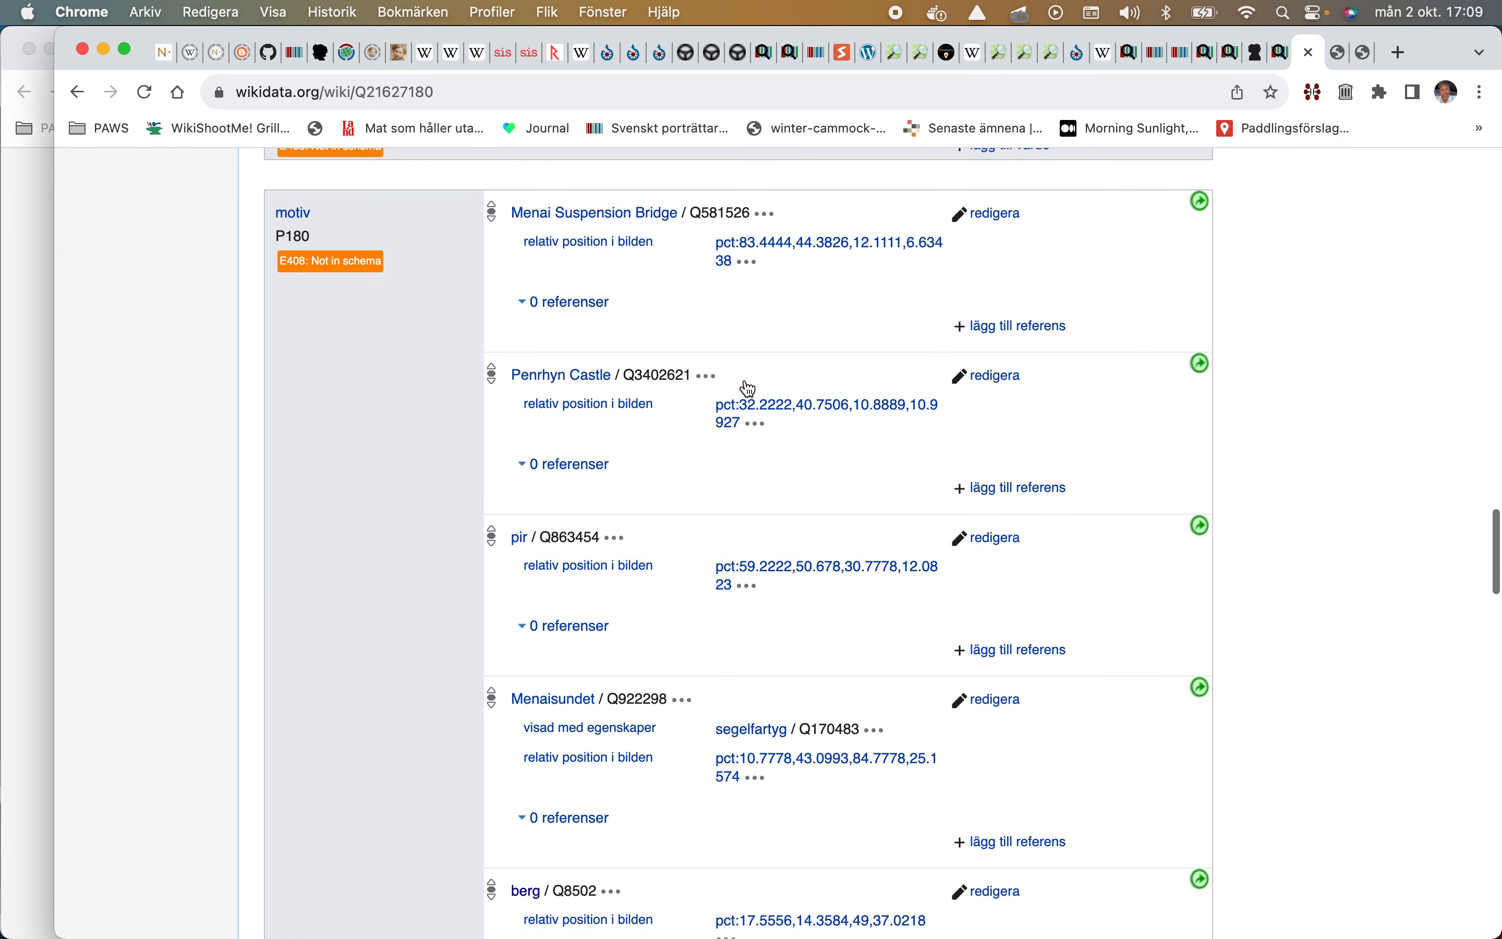
scroll(749, 389, "down", 15)
scroll(749, 389, "down", 10)
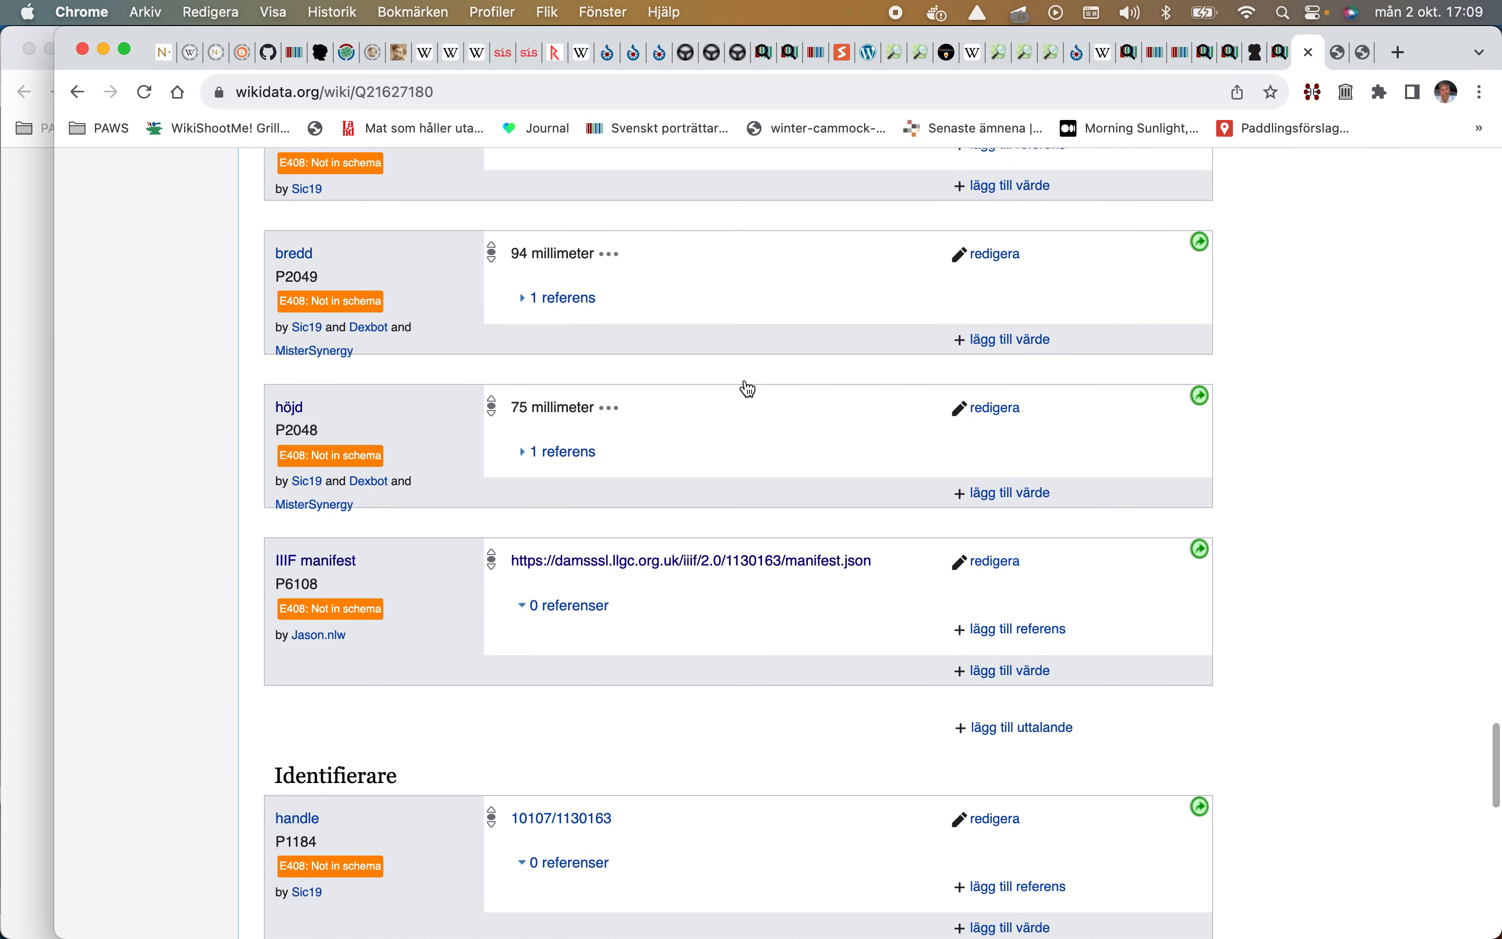
left_click(633, 558)
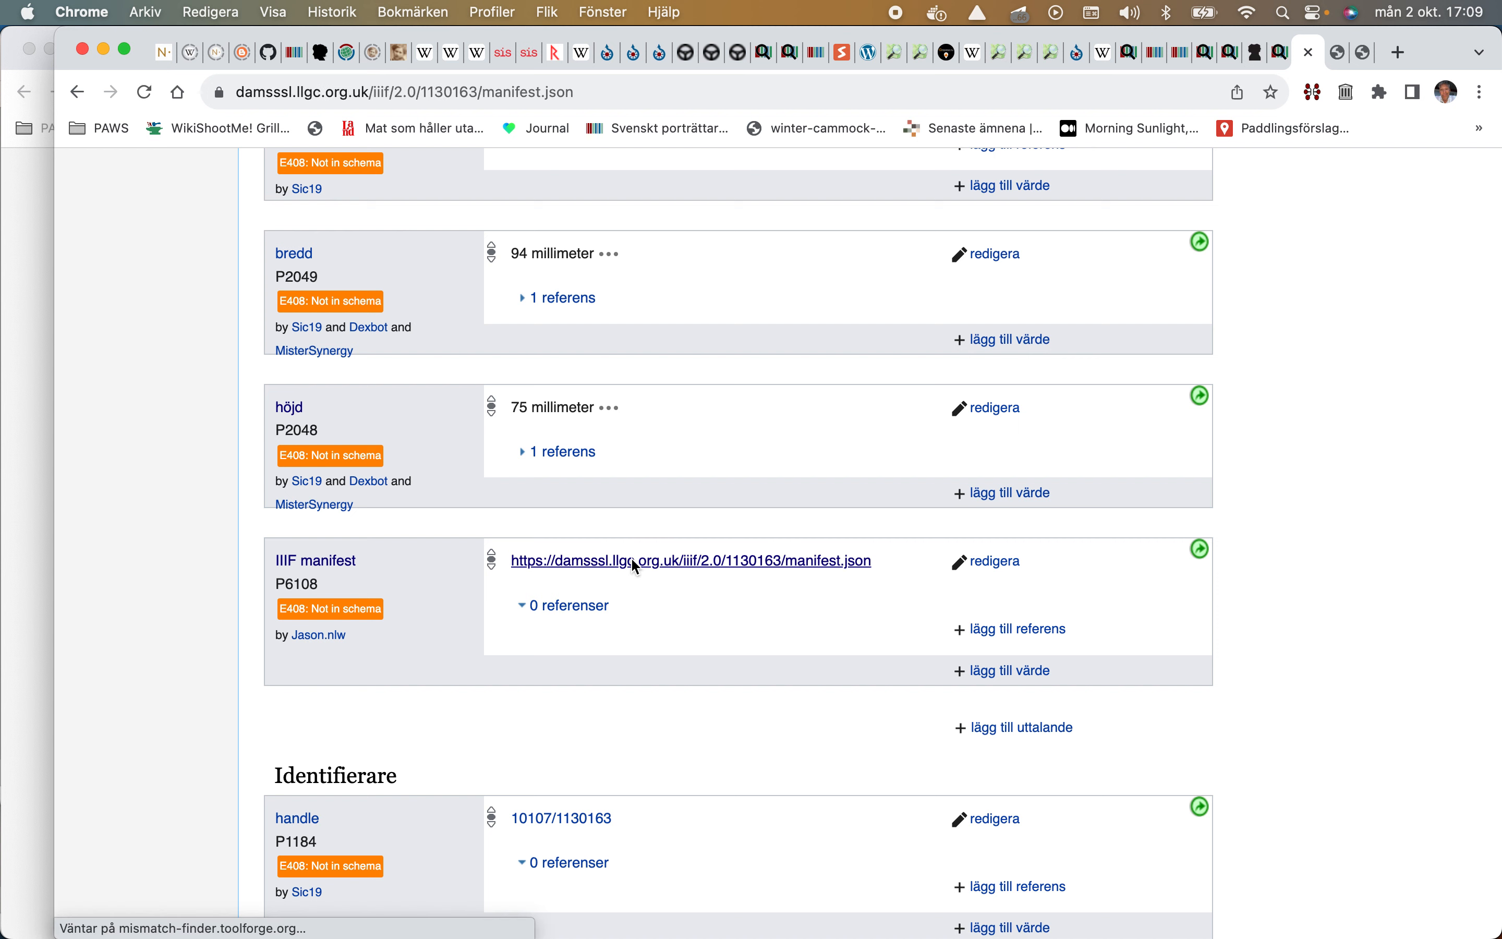
left_click(78, 92)
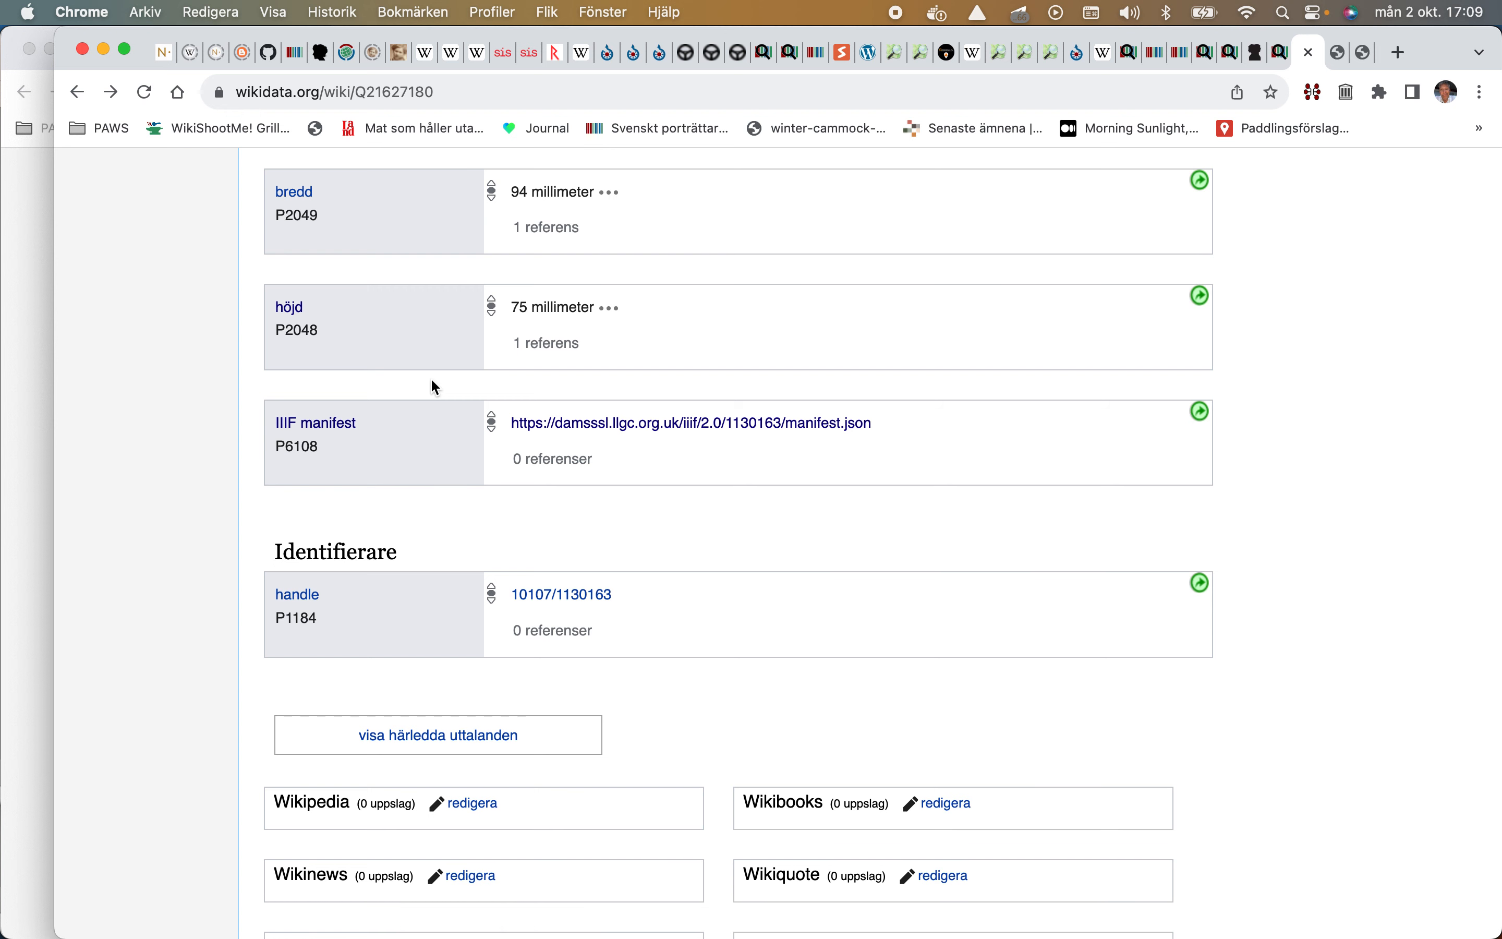
Step: Open the item's handle identifier 10107/1130163 in the library viewer and accept the site's cookies
scroll(432, 379, "down", 5)
left_click(562, 459)
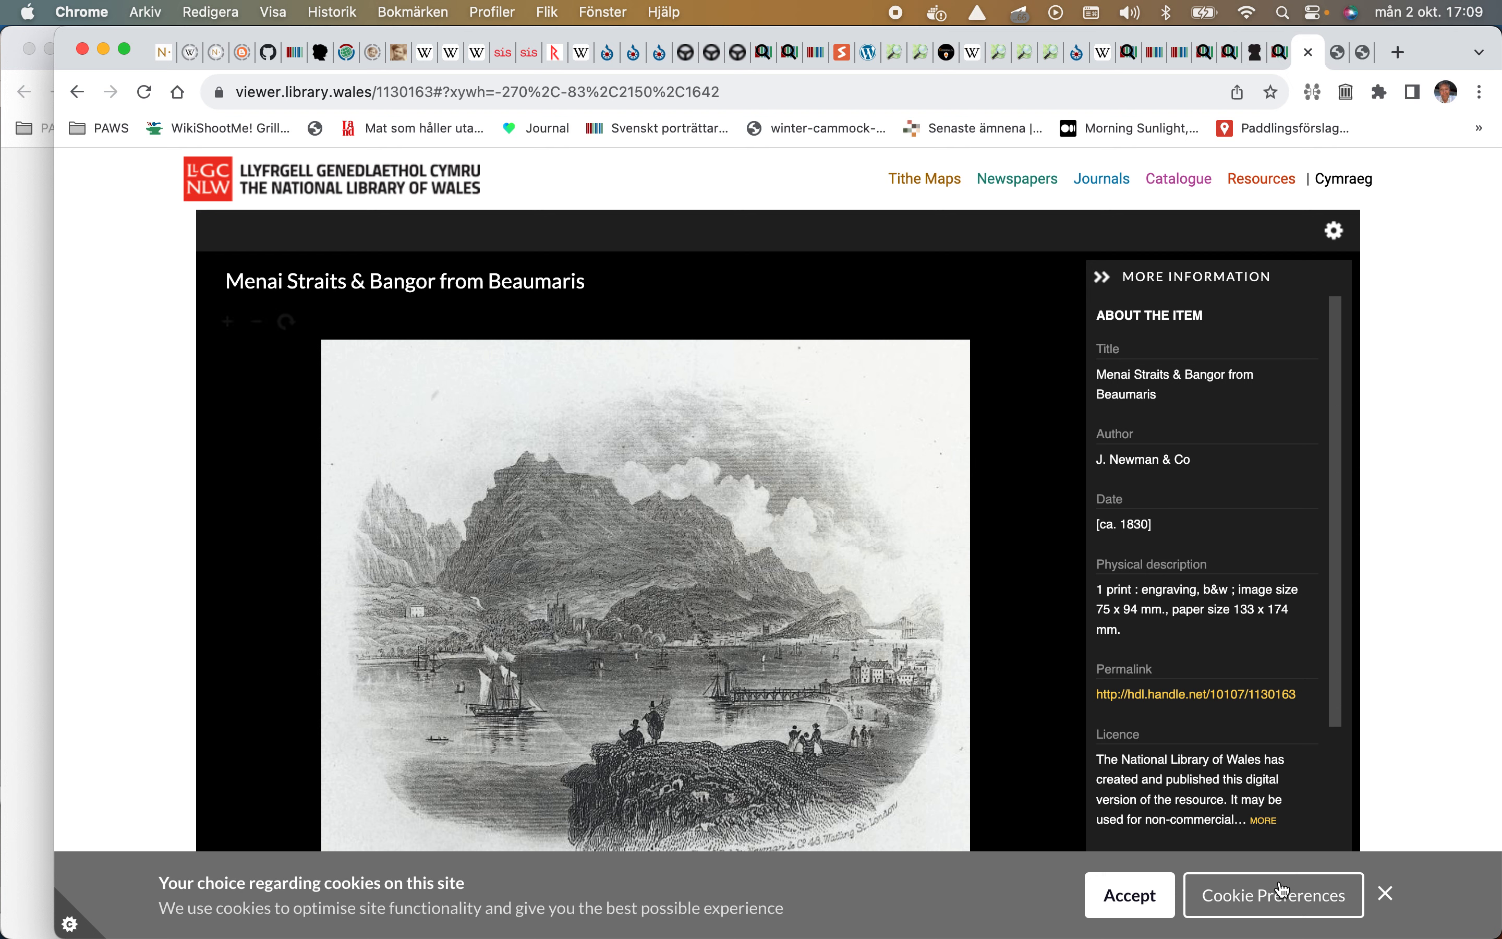
left_click(1154, 904)
Step: Examine the library viewer page for the Menai Straits print, including its attribution, permalink, licence and item details
scroll(1409, 598, "down", 5)
scroll(1408, 598, "down", 1)
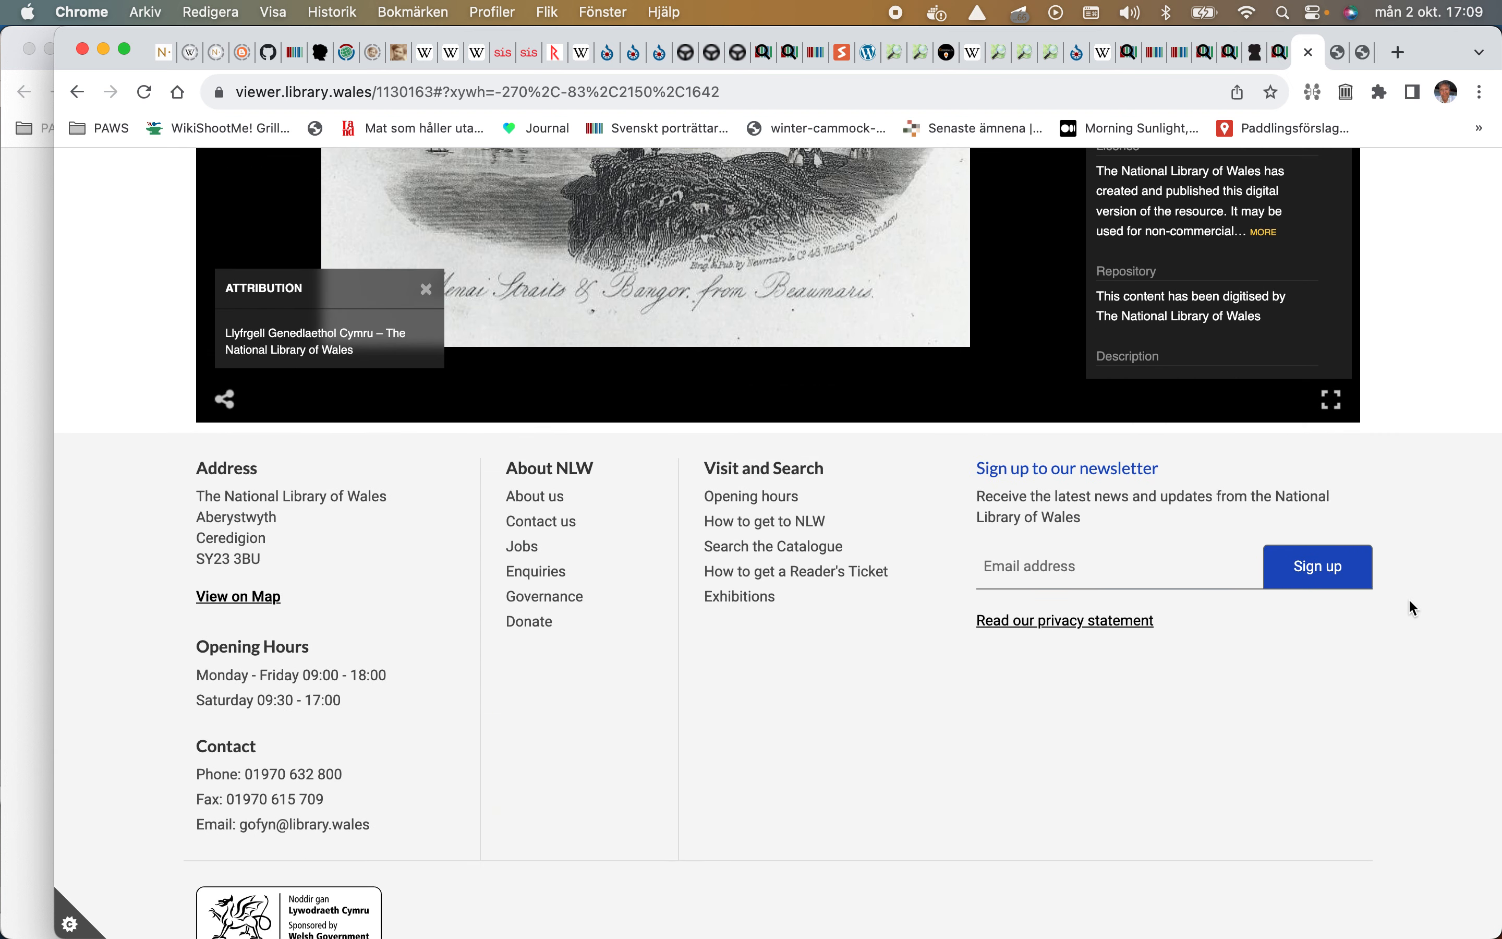
scroll(1409, 597, "down", 2)
scroll(1409, 597, "up", 6)
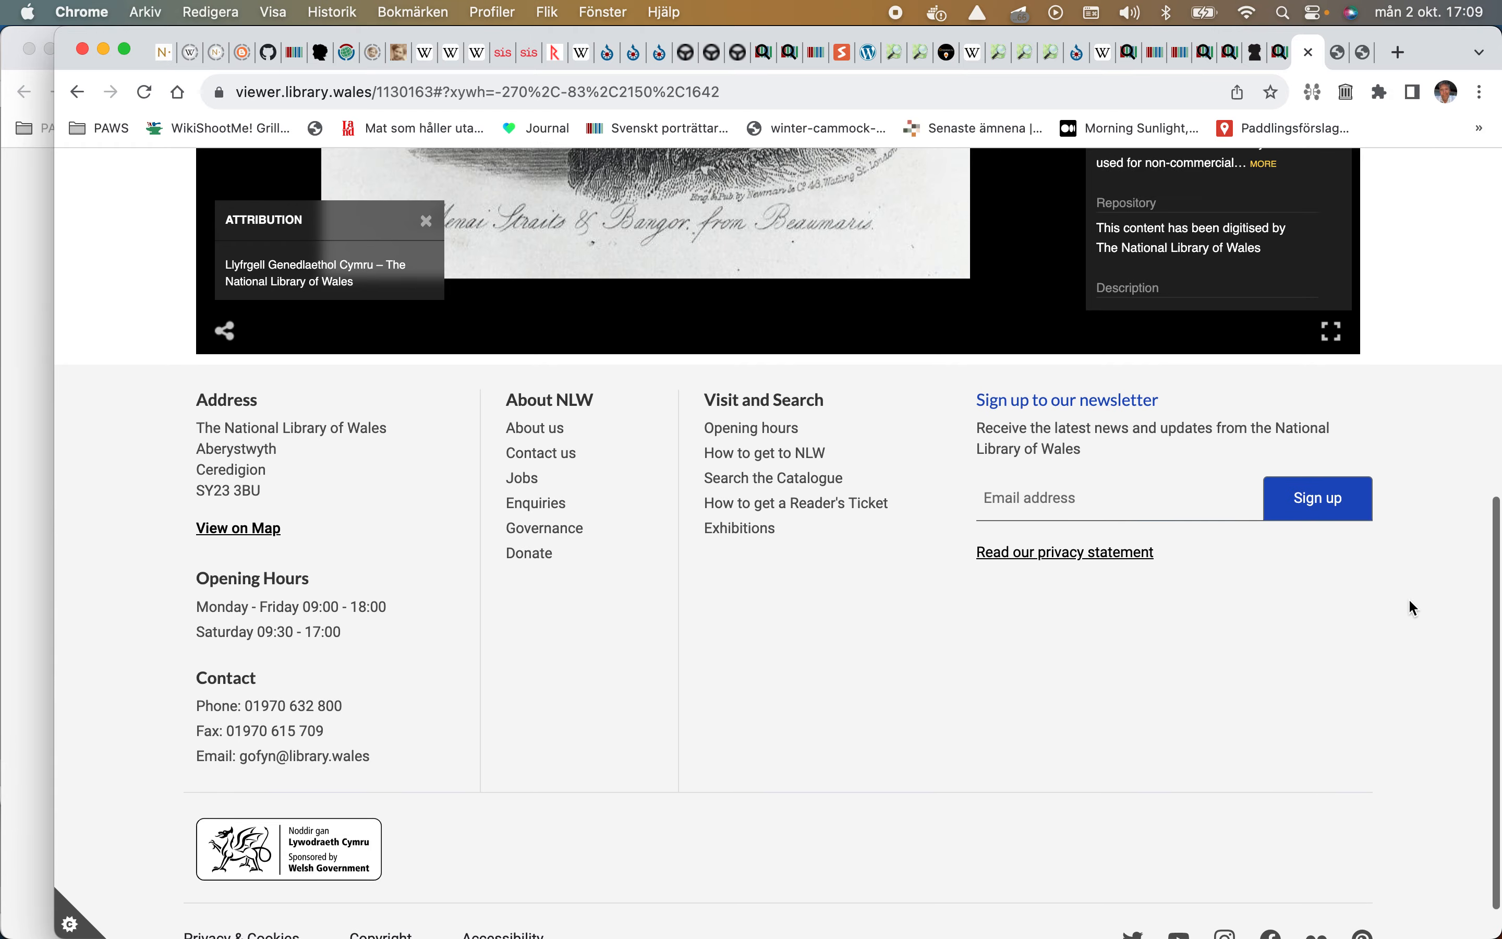
scroll(1408, 597, "up", 2)
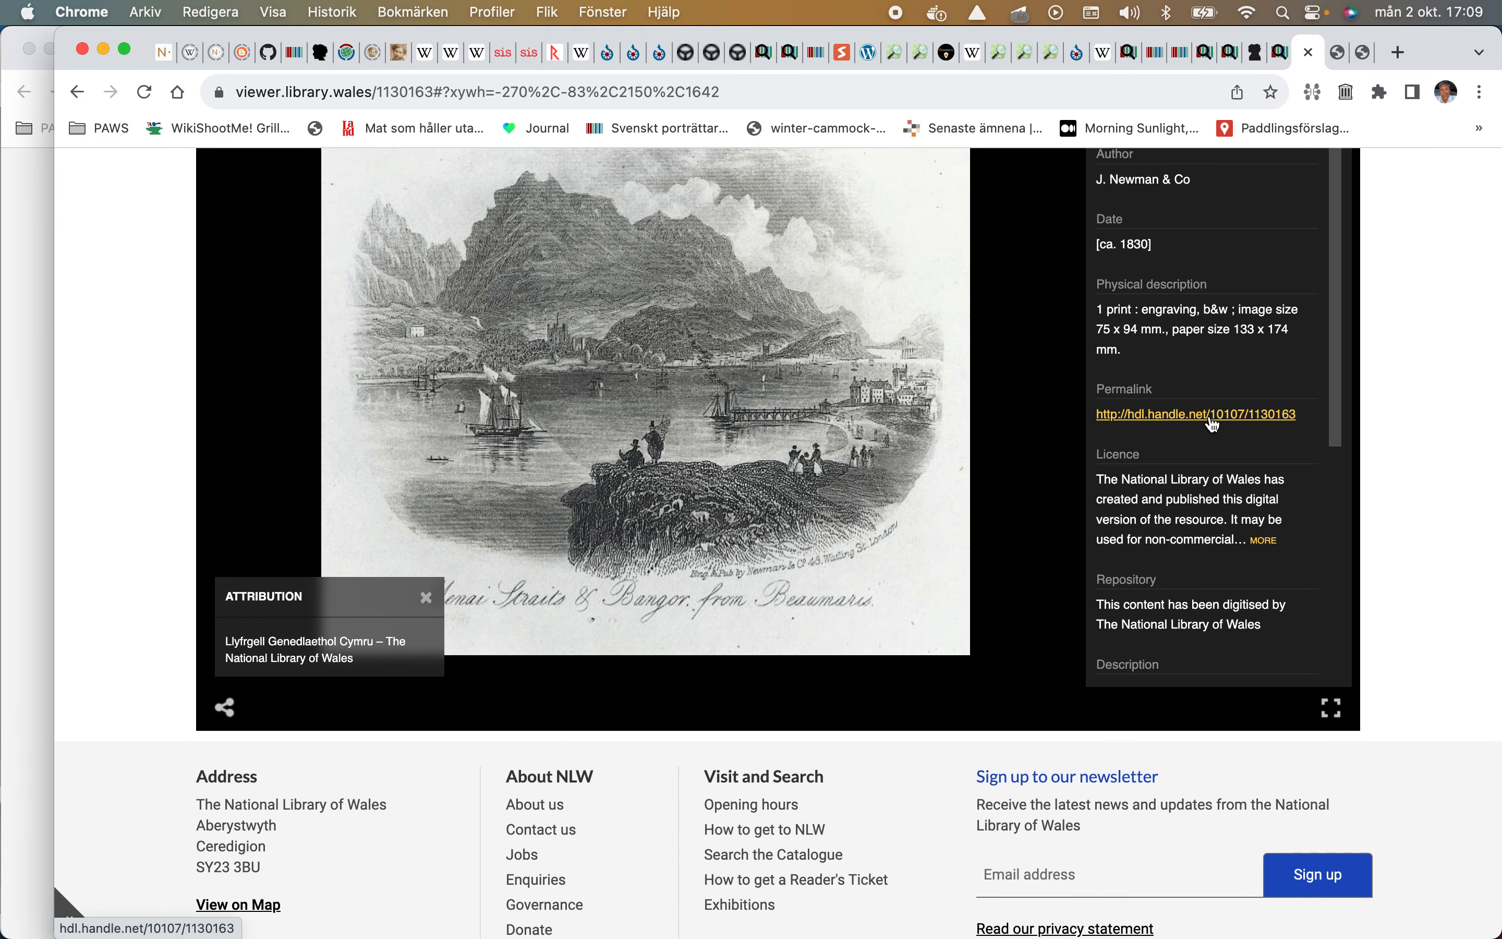
scroll(1214, 424, "up", 2)
scroll(1214, 424, "up", 4)
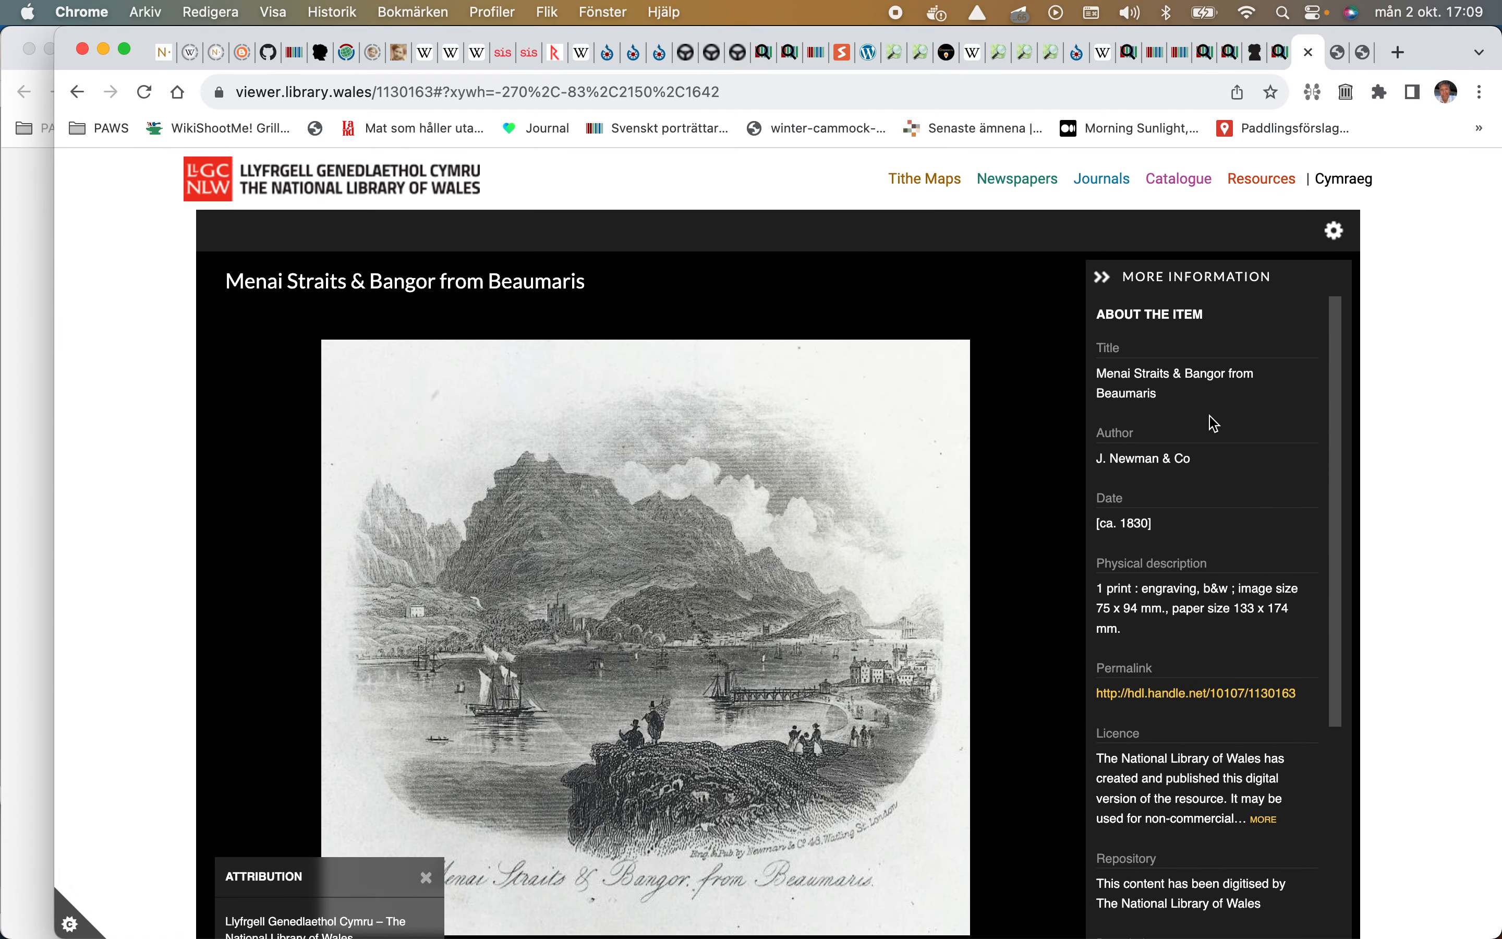
Step: Collapse the More Information details beside the Menai Straits print and look over the rest of the viewer page
left_click(1106, 280)
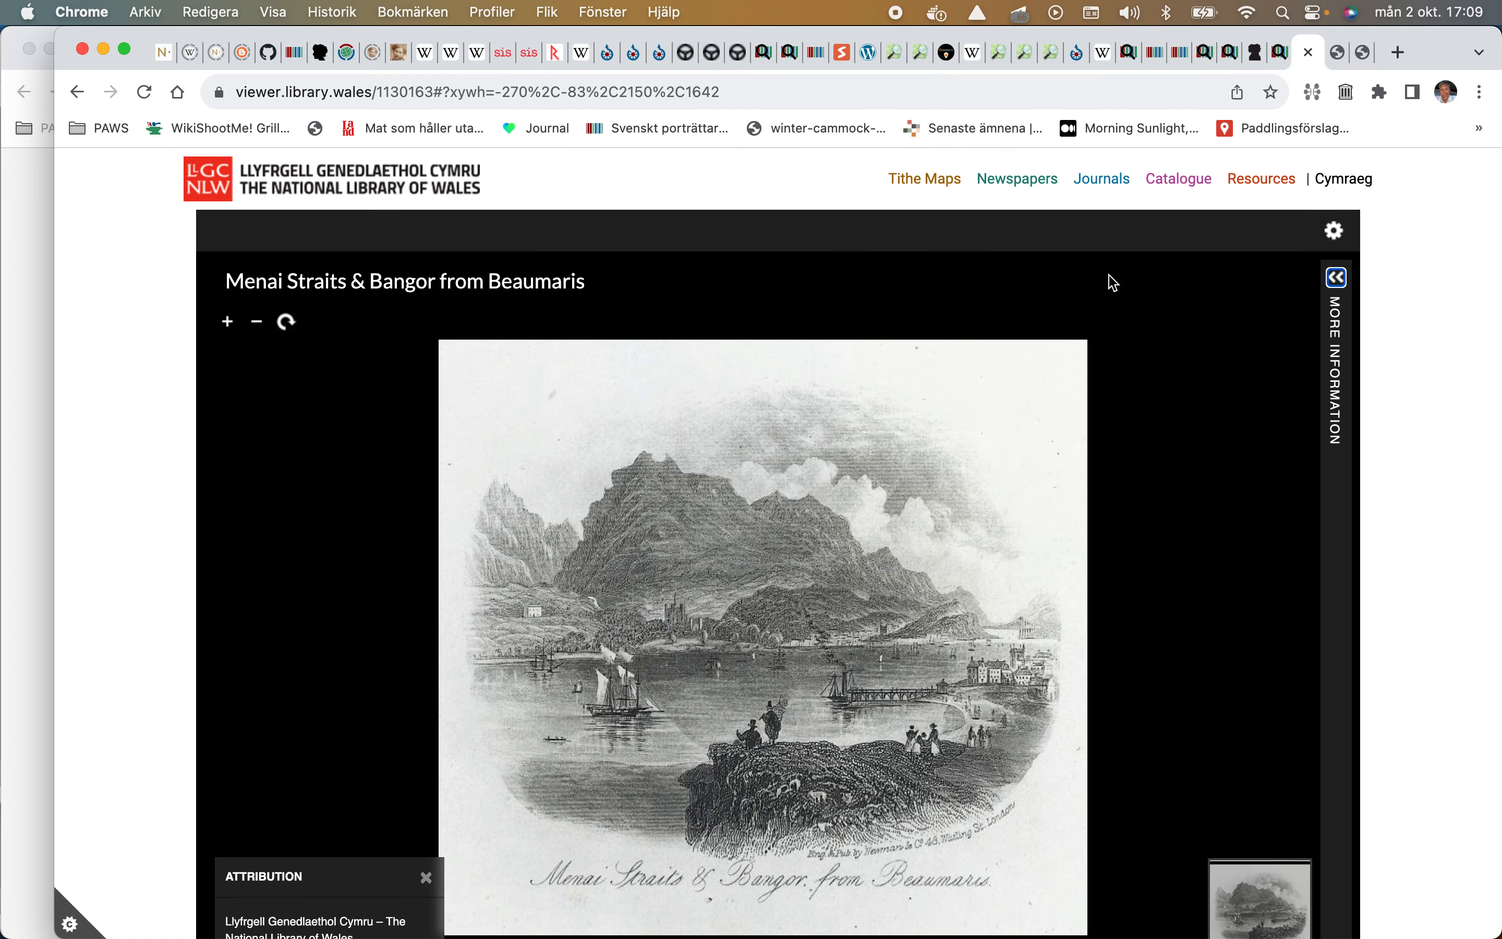
scroll(1108, 283, "down", 4)
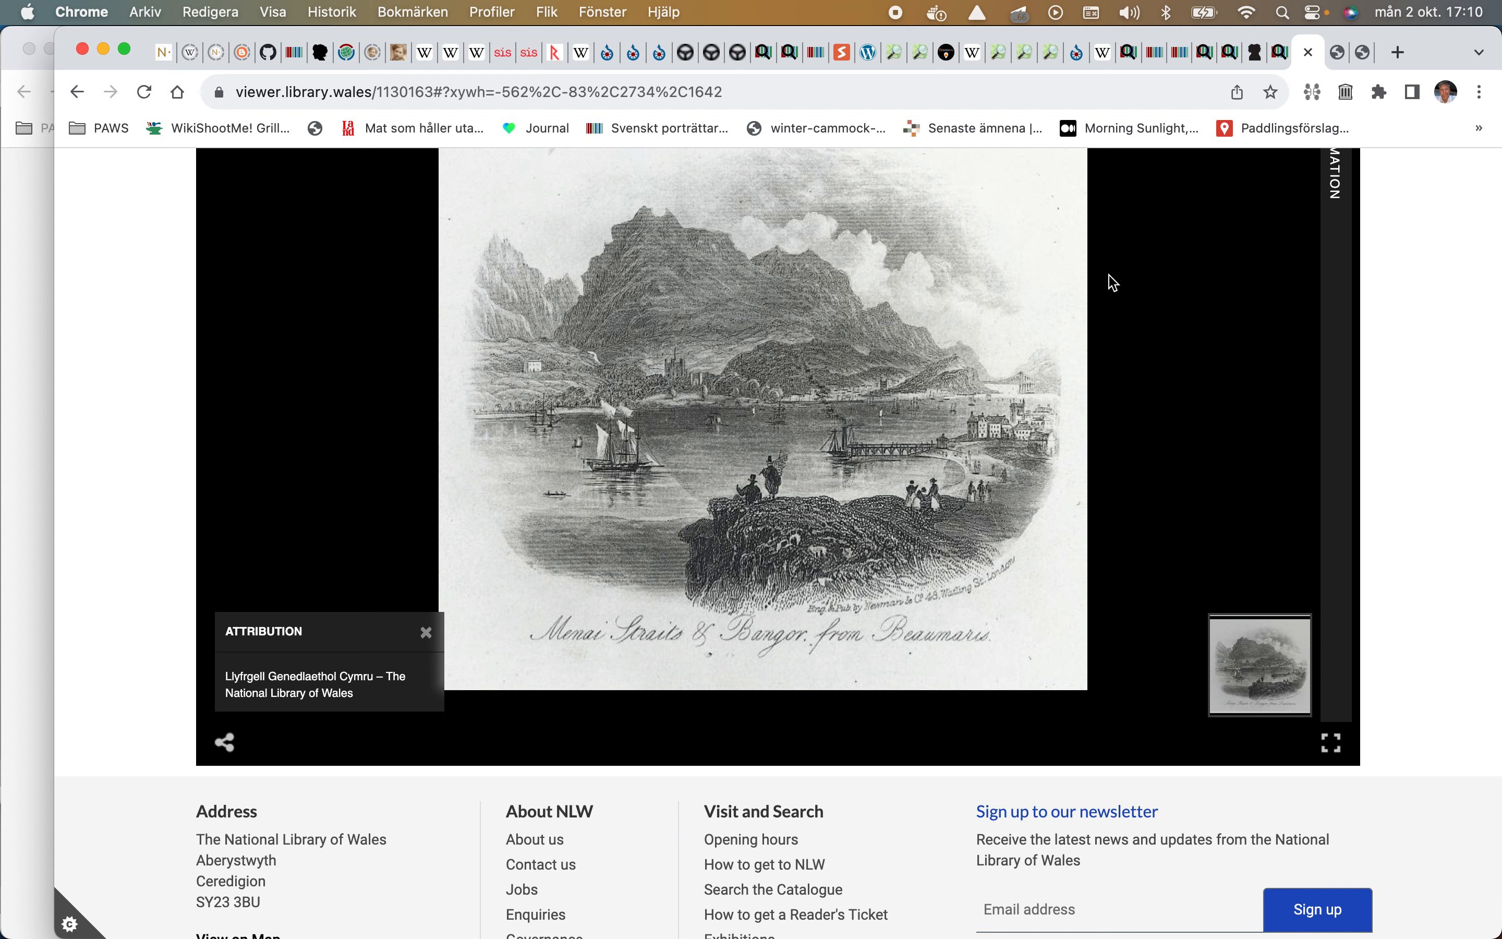
scroll(969, 823, "down", 5)
scroll(993, 590, "up", 8)
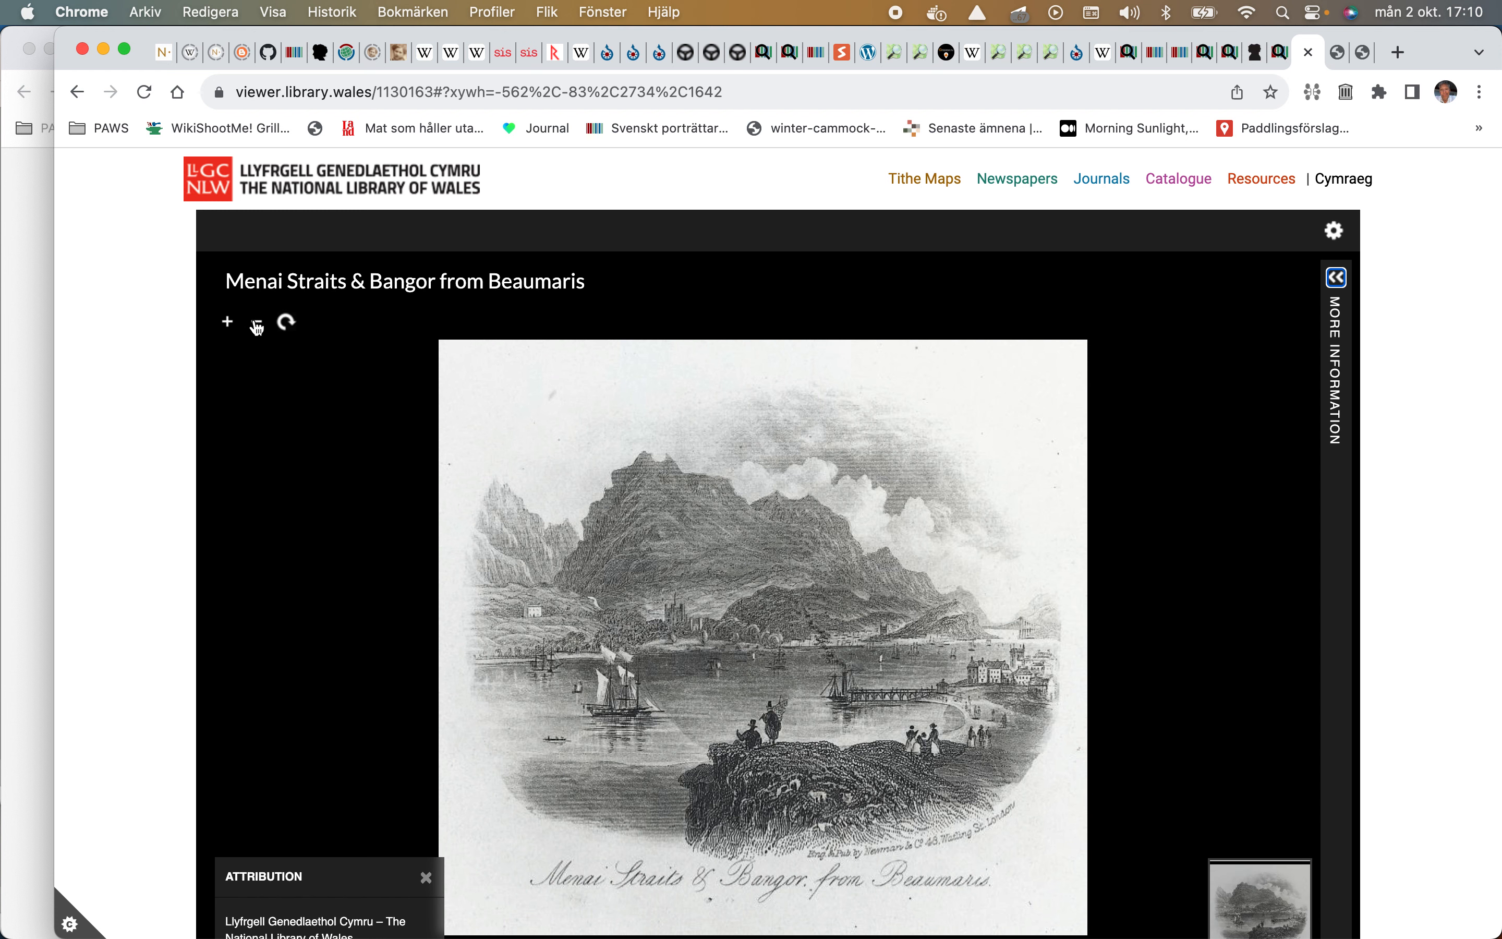
Step: Zoom in on the middle of the Menai Straits print to inspect its detail and zoom back out to the whole image
left_click(229, 323)
left_click(229, 323)
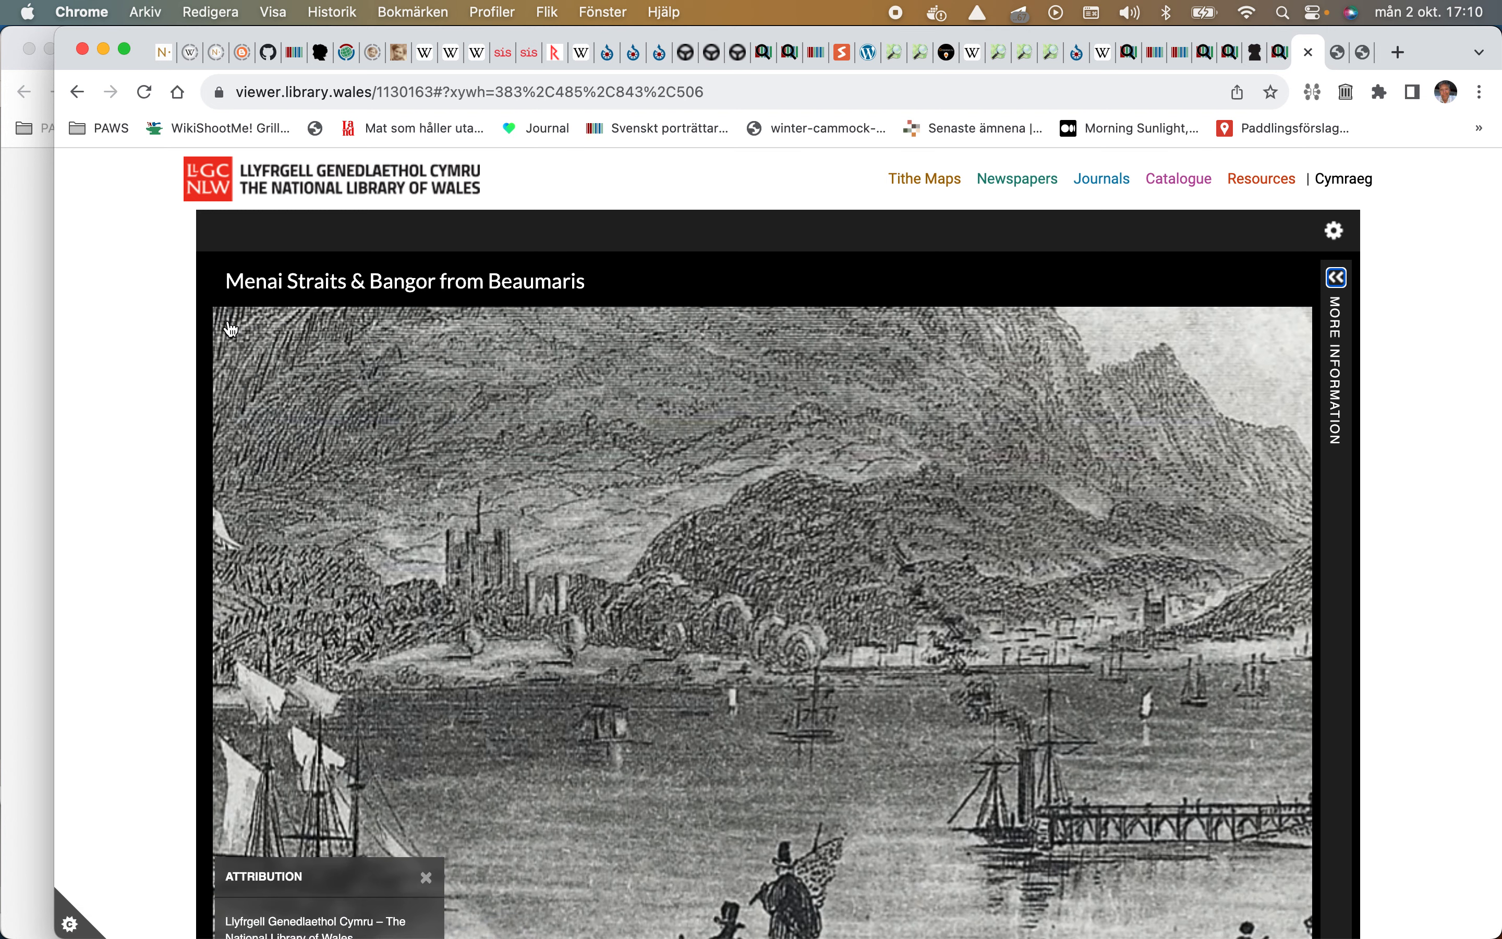
scroll(851, 511, "down", 5)
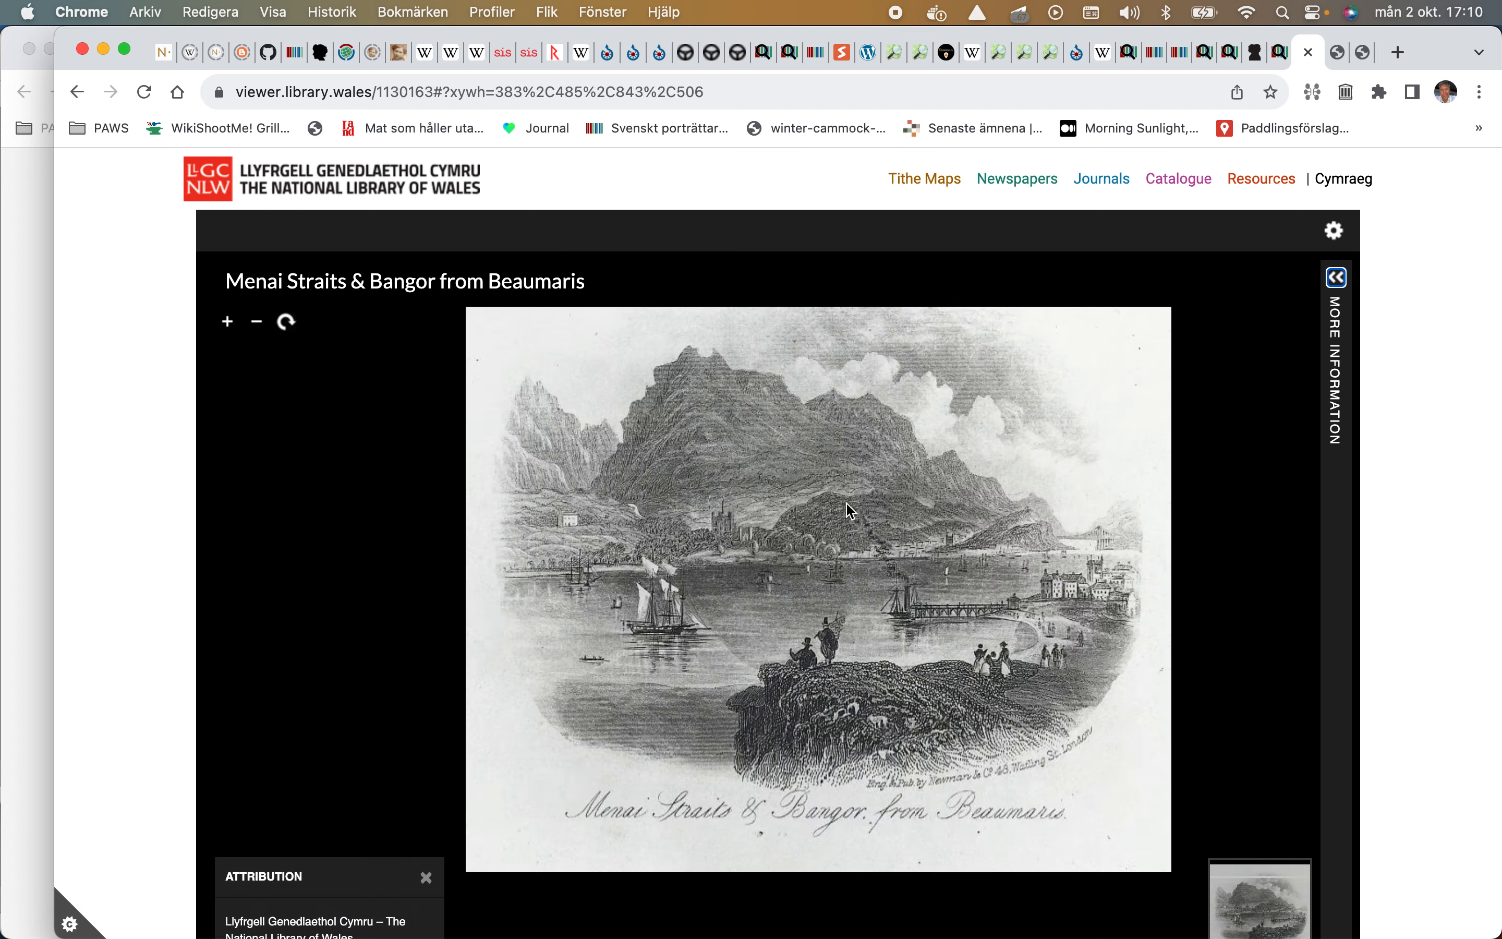
scroll(850, 511, "up", 5)
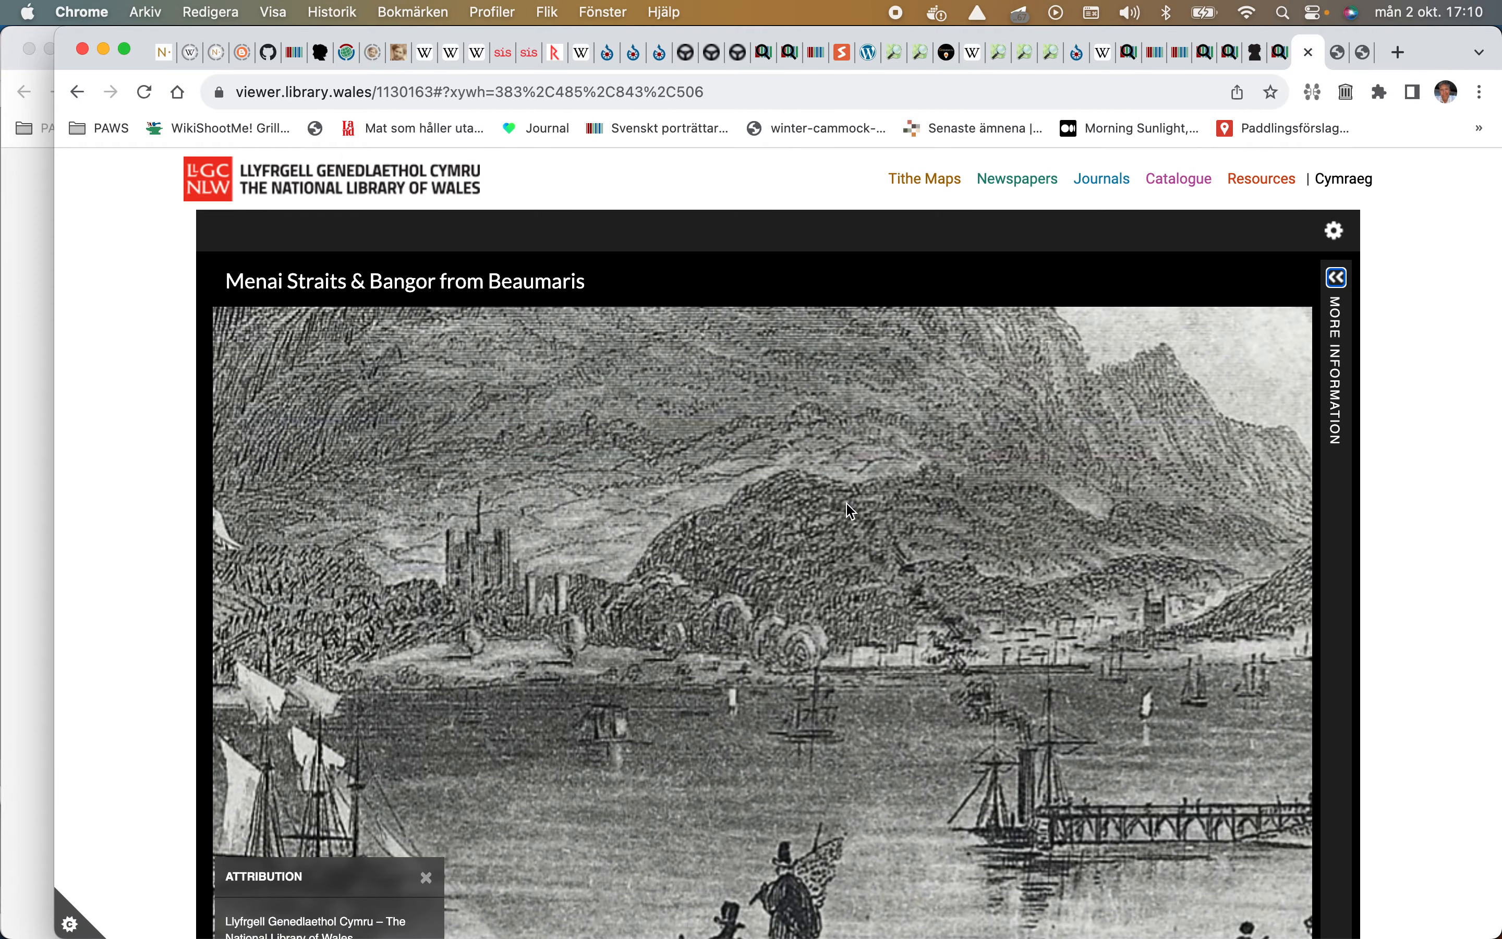
scroll(851, 511, "down", 5)
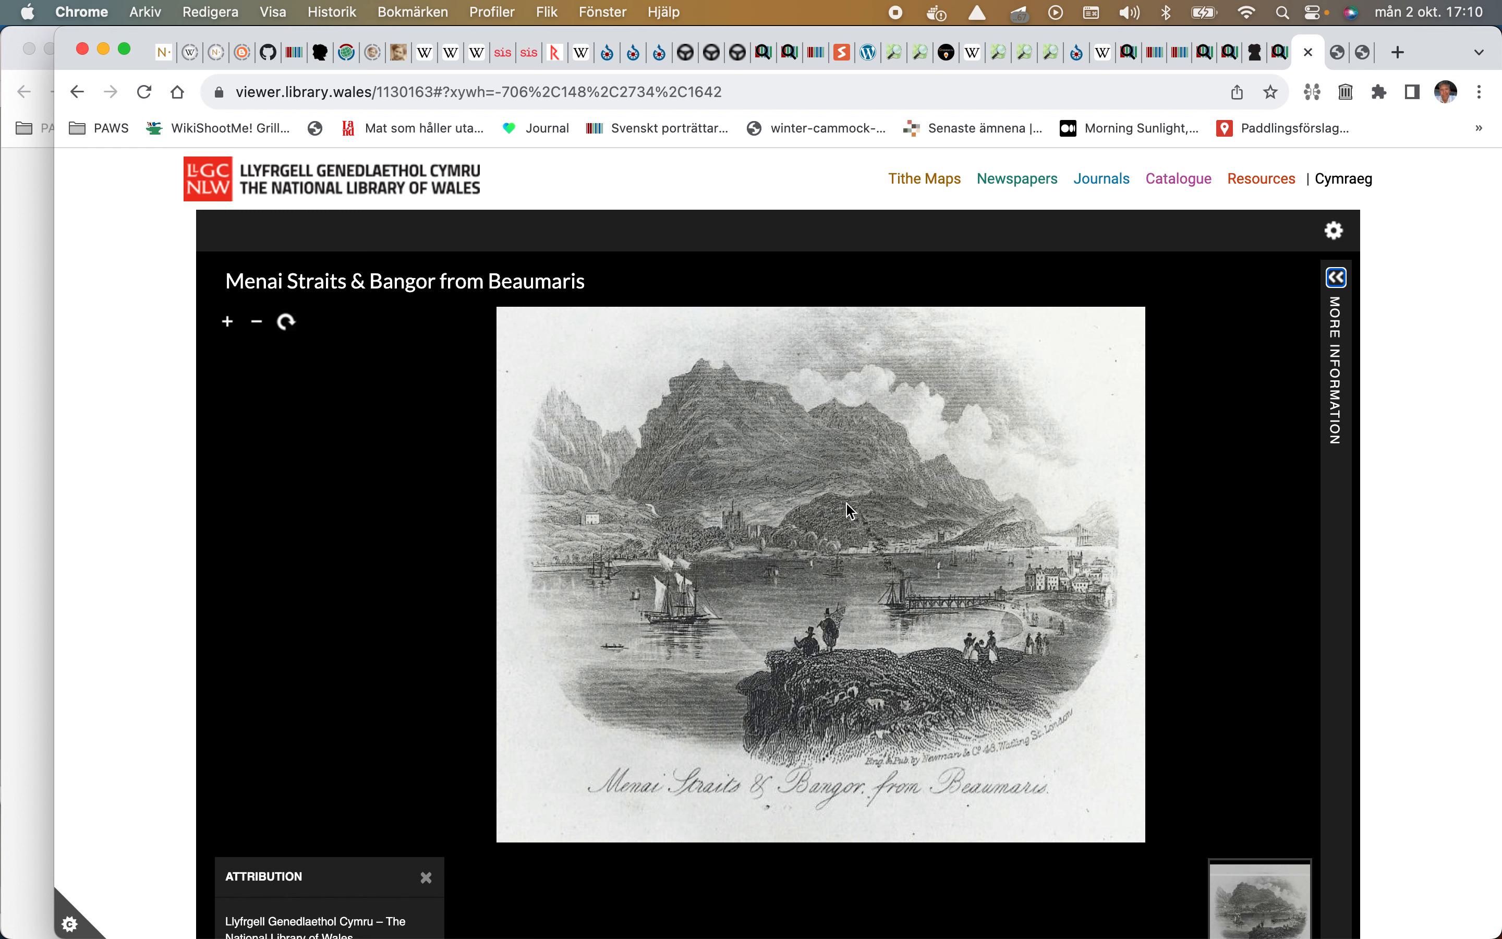
Step: Close the library viewer and bring up the Wikidata query results on Riksdagsmän with depreciated Tvåkammar-riksdagen 1867–1970 sources
left_click(1313, 50)
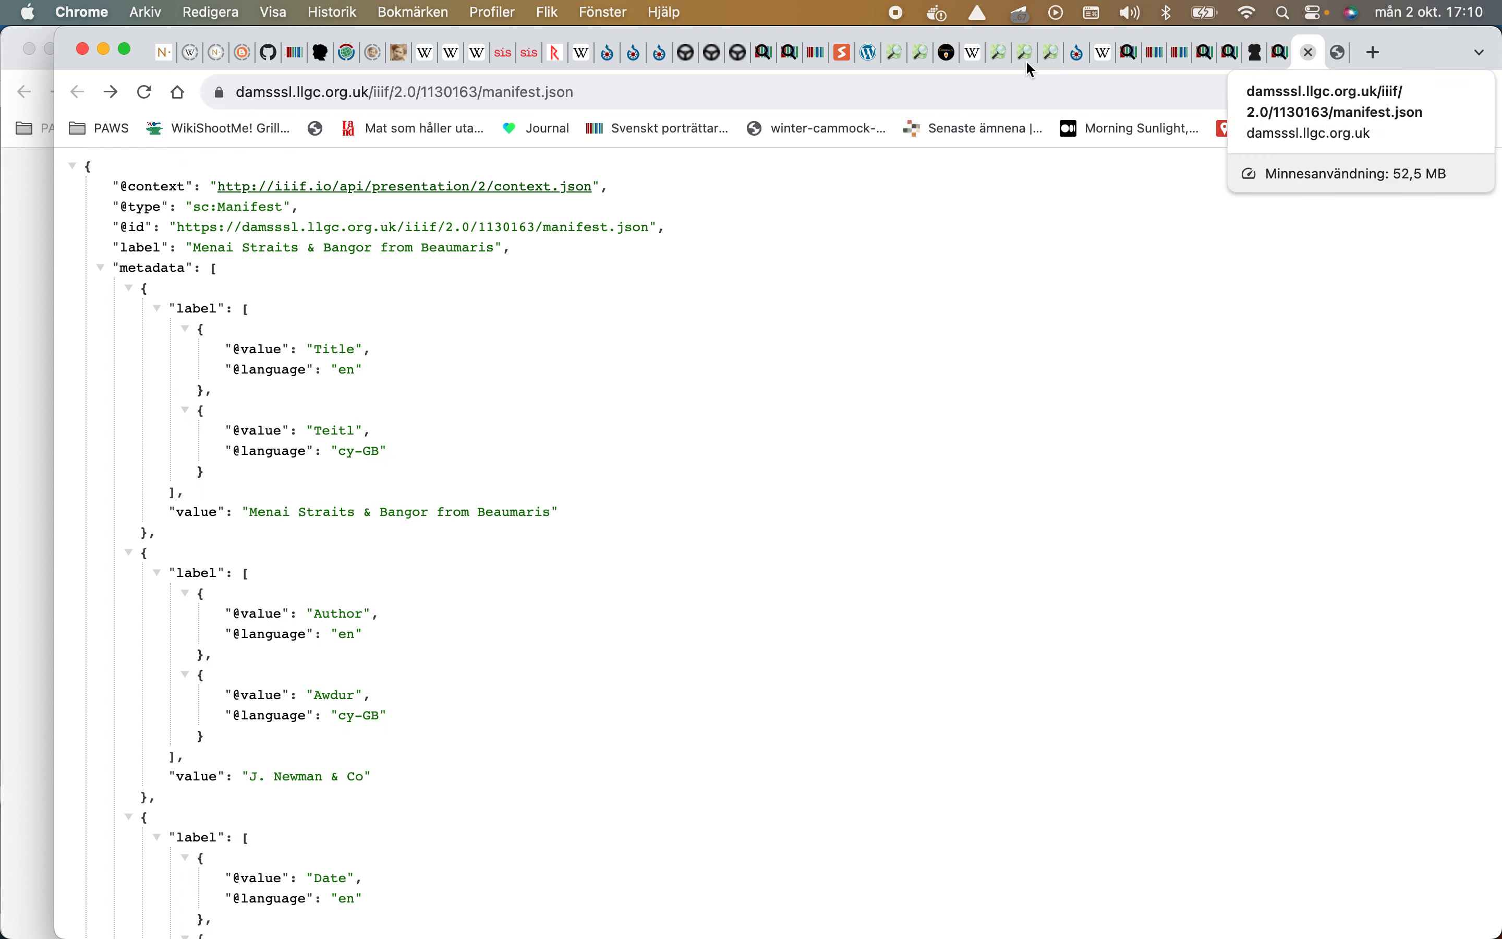
left_click(1103, 52)
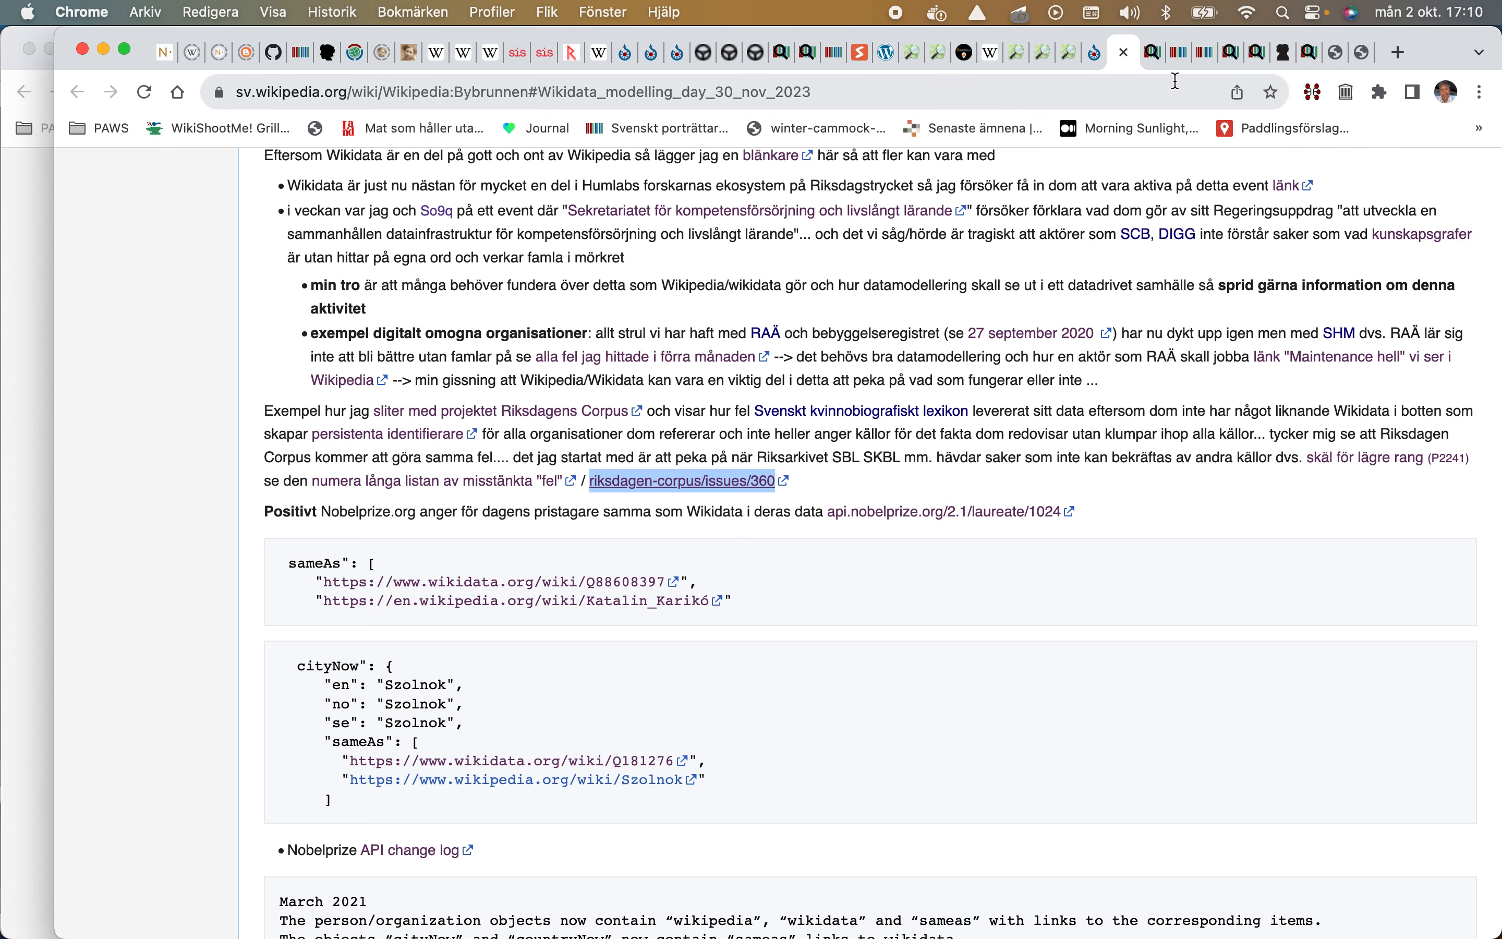
left_click(1260, 55)
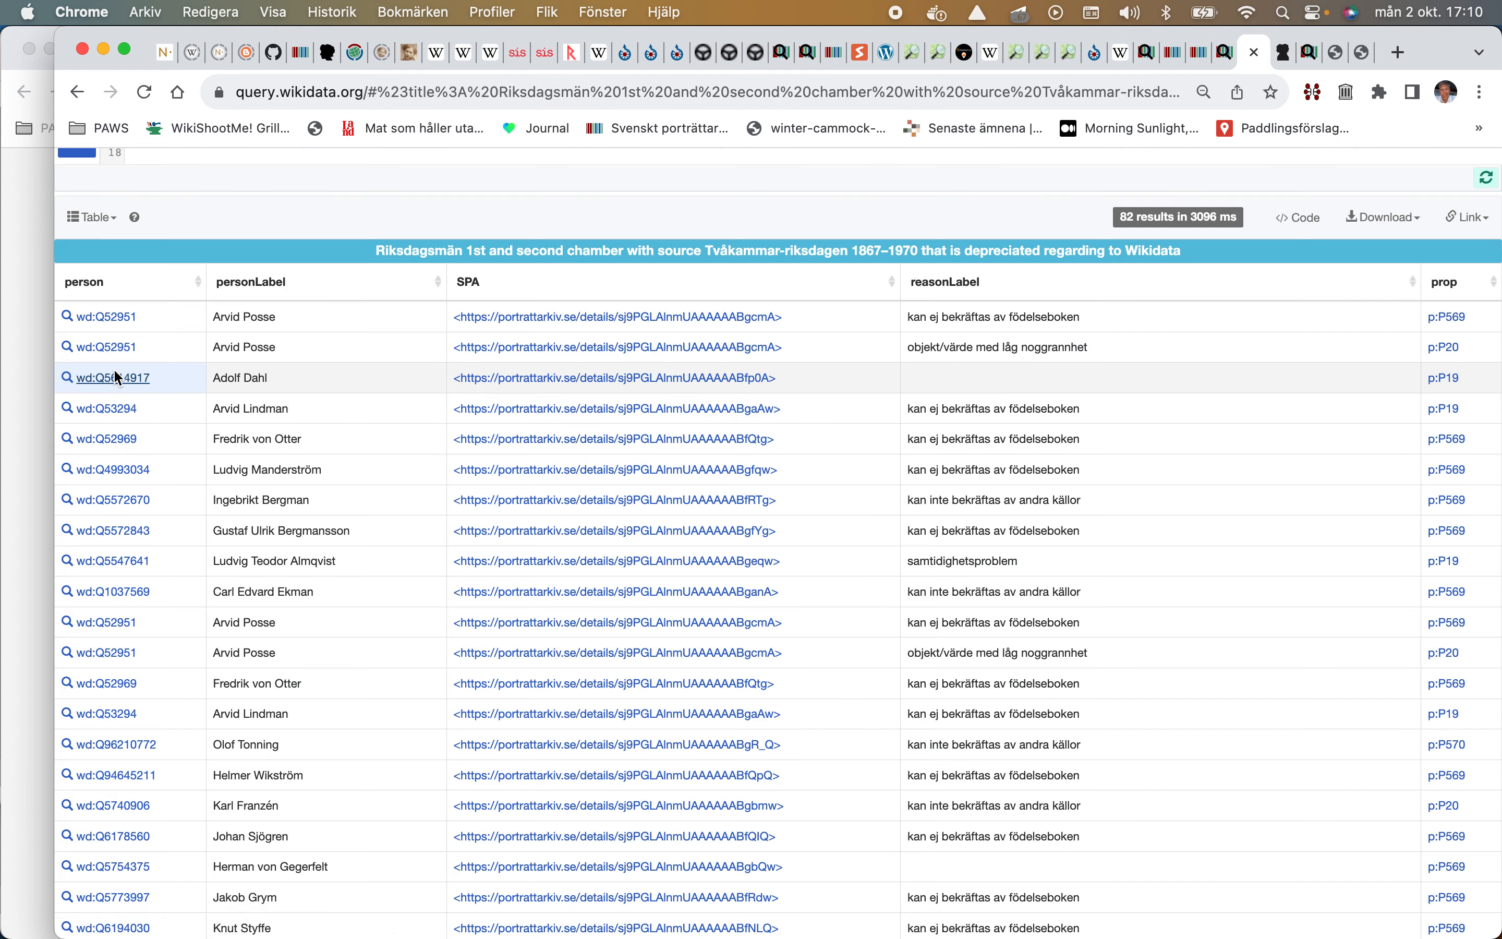
Step: Open item Q5754375 from the query results and find its födelsedatum statements
scroll(114, 376, "down", 10)
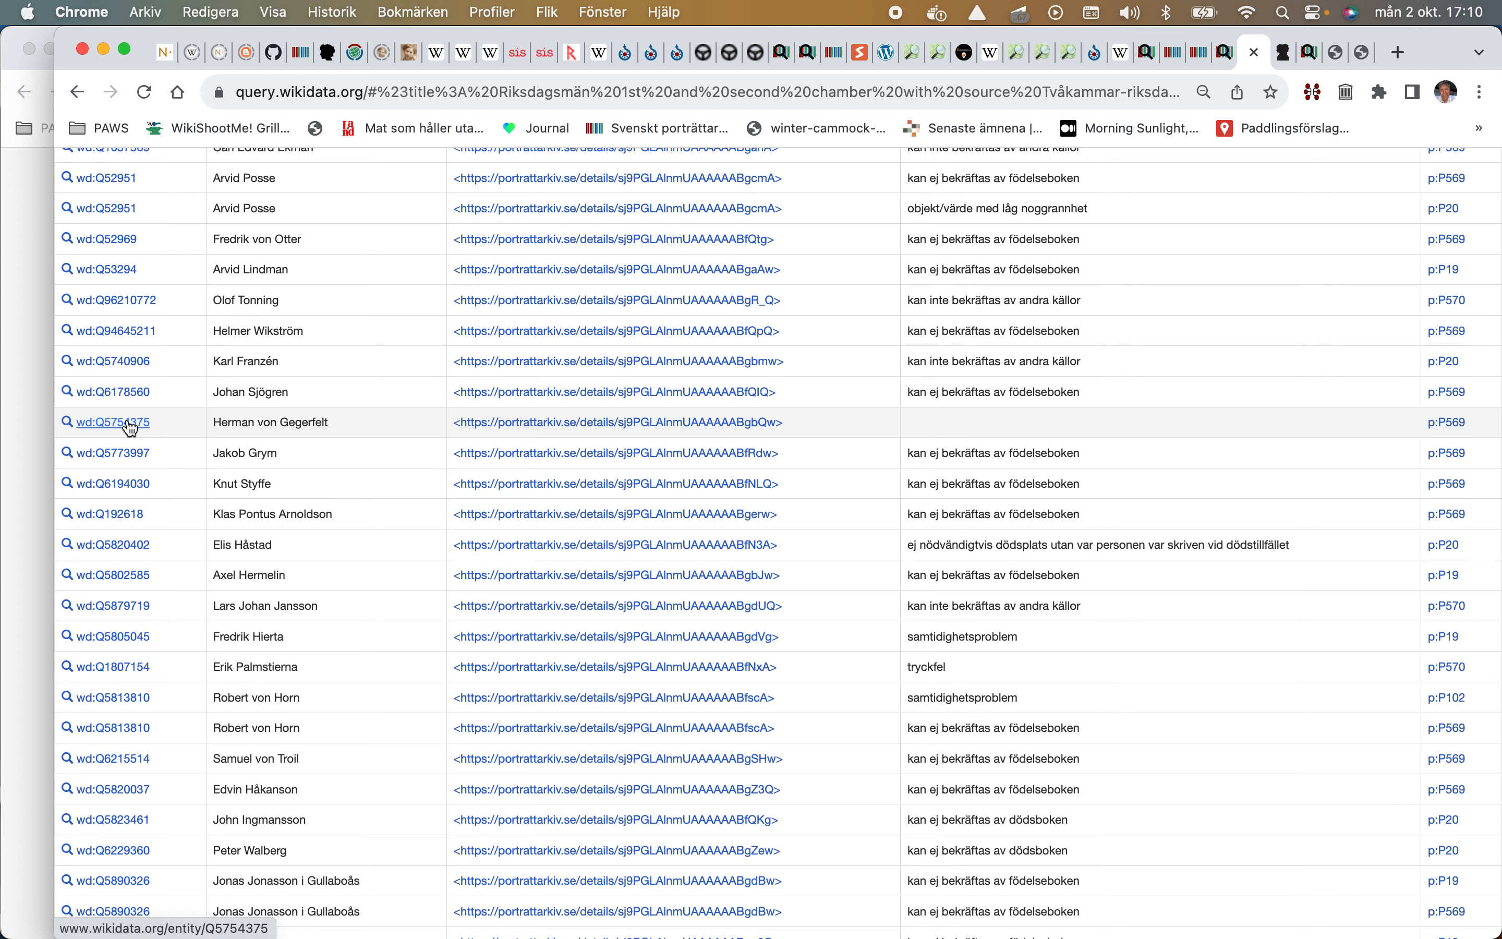
left_click(130, 425)
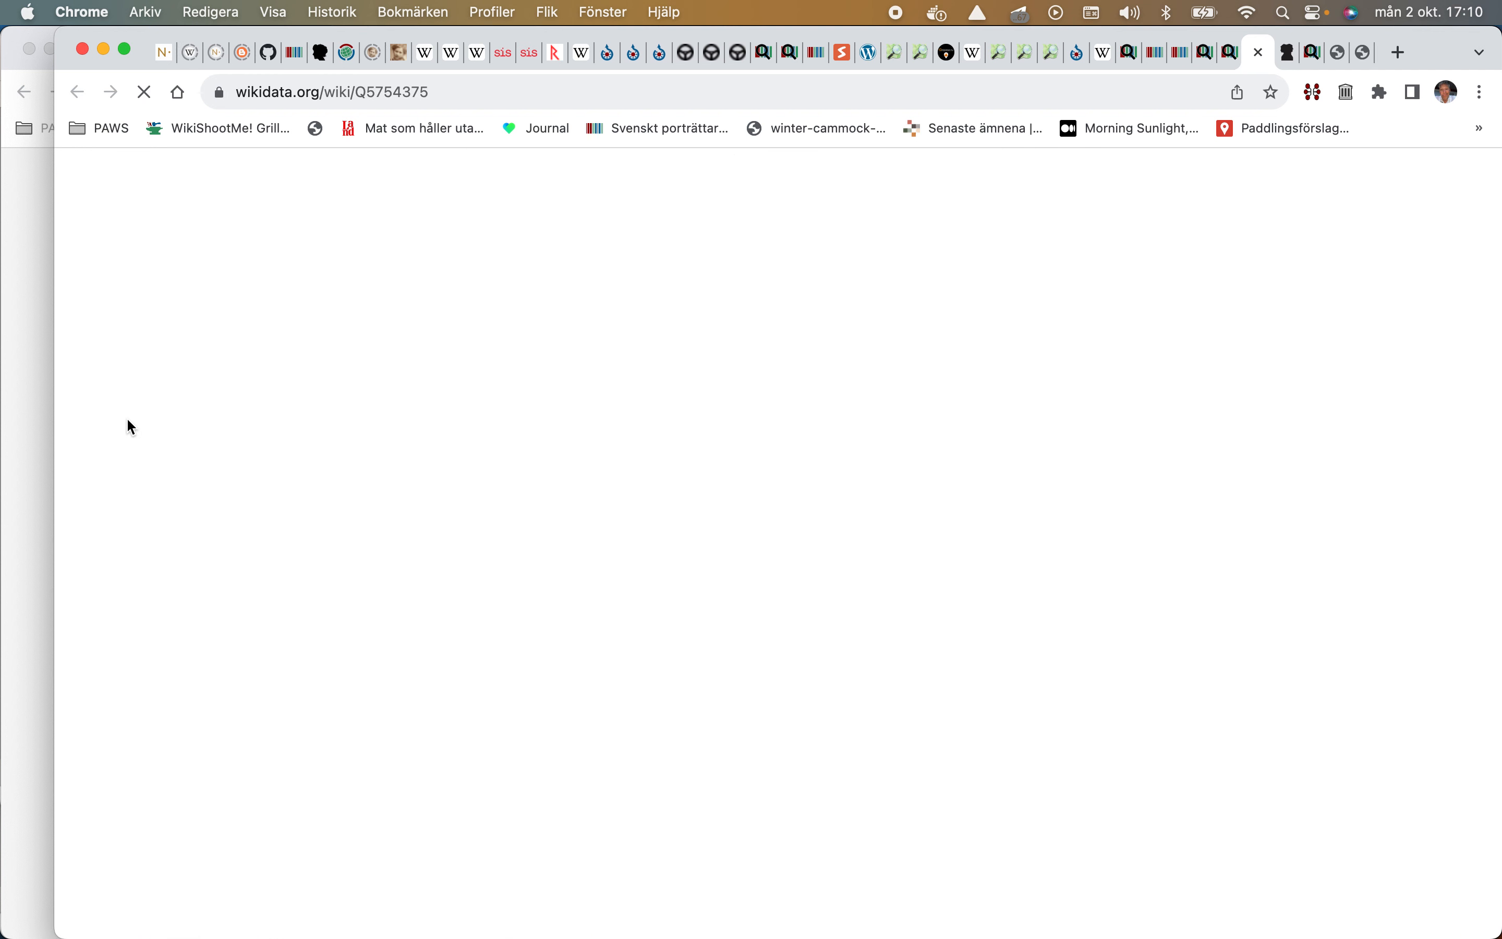
scroll(130, 428, "down", 10)
scroll(130, 427, "down", 12)
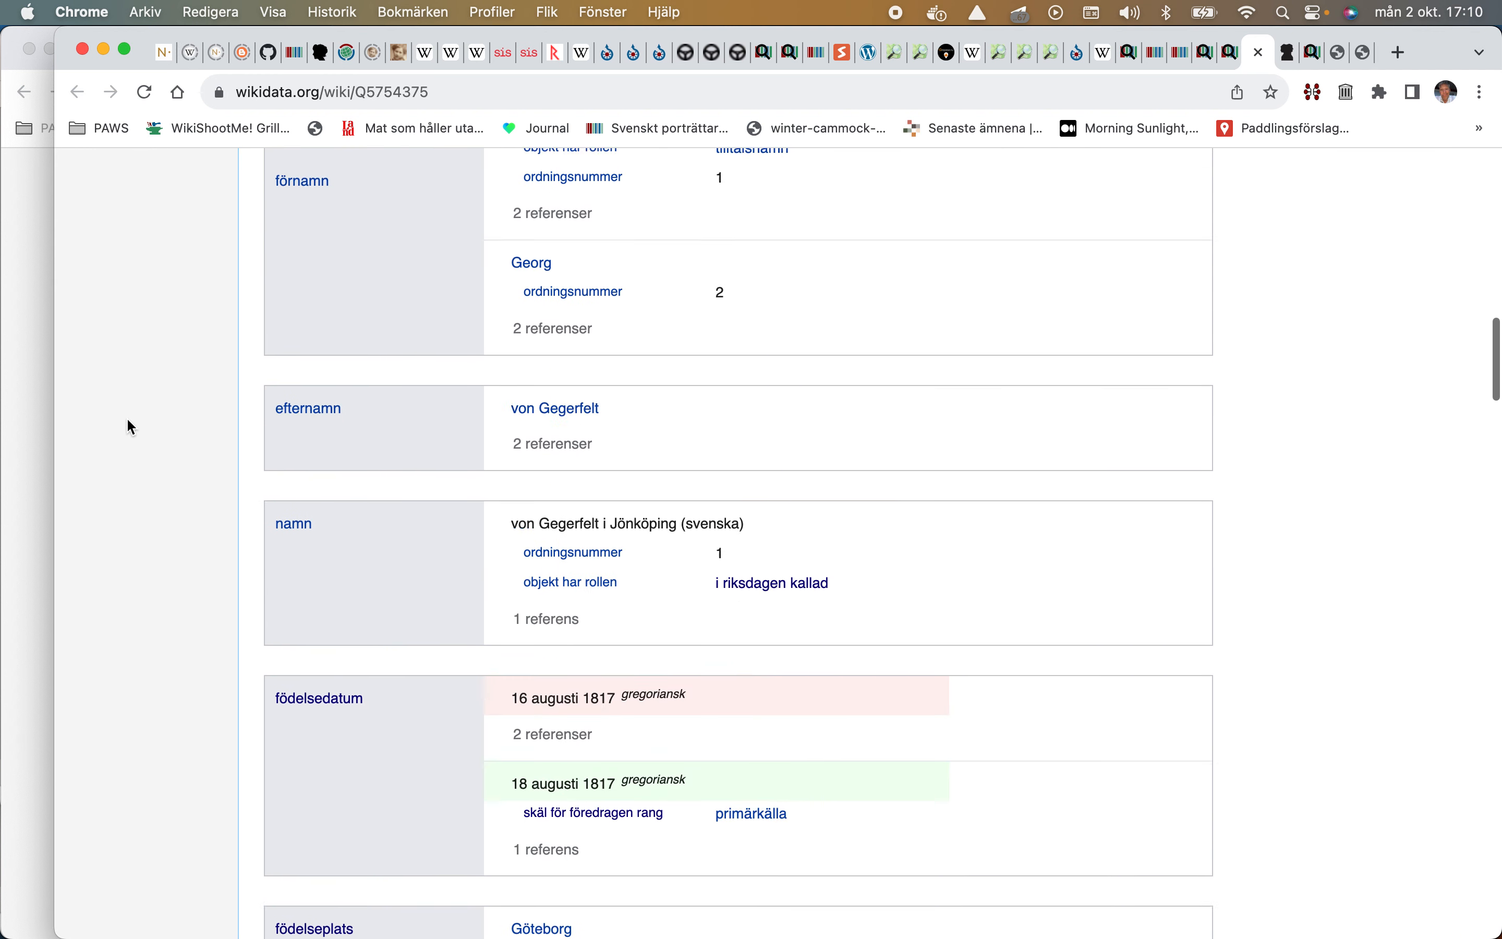
scroll(130, 427, "down", 4)
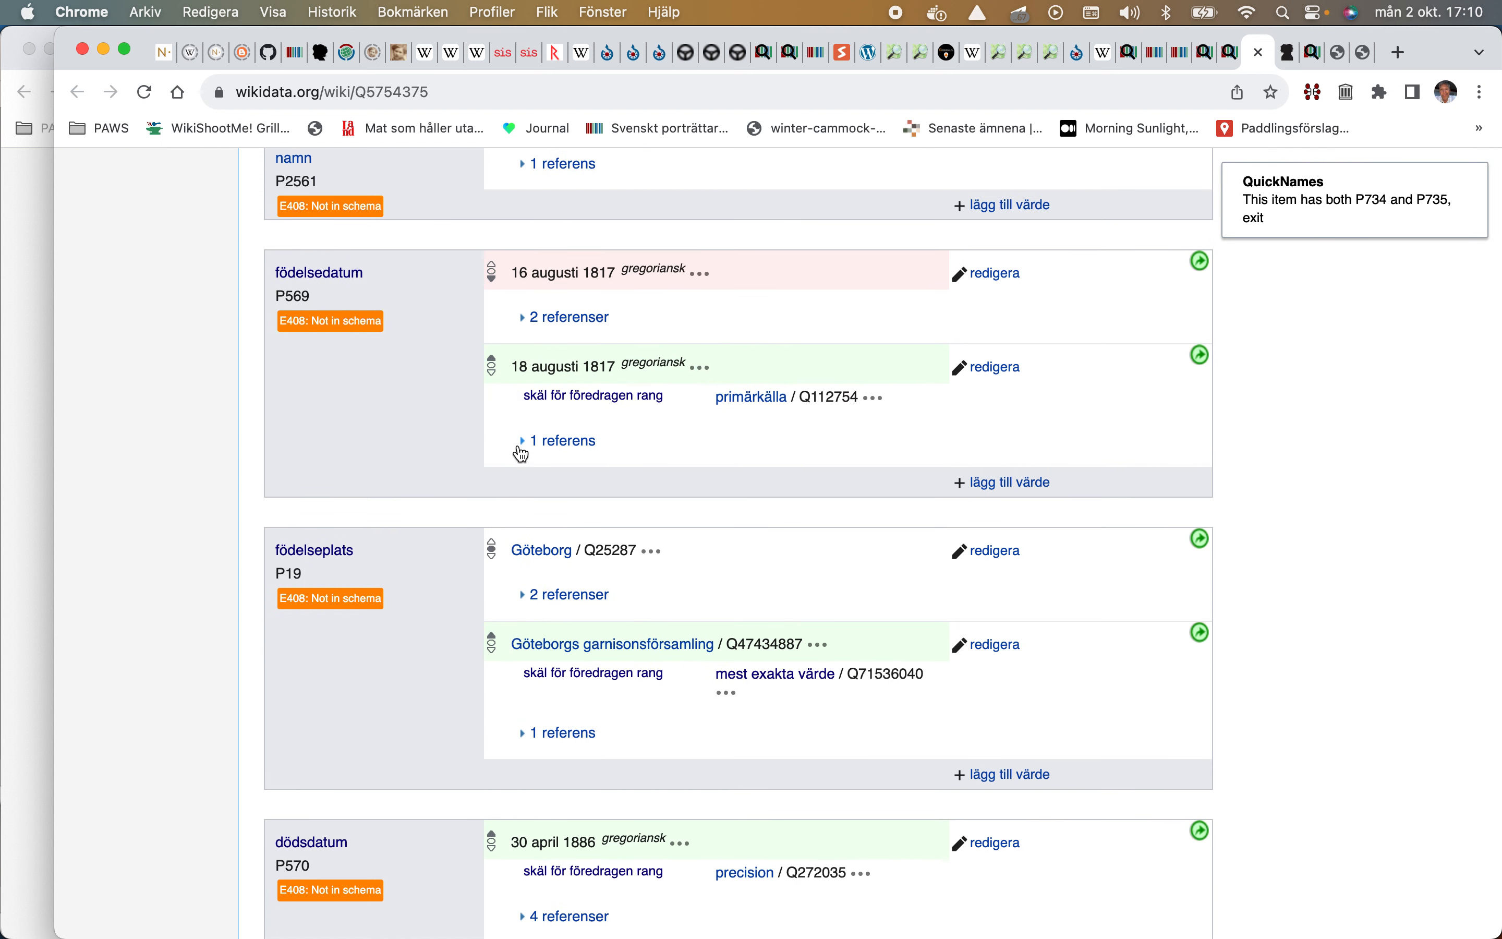
Step: Show the reference of the preferred födelsedatum value and open that statement for editing to inspect its primärkälla qualifier
left_click(527, 443)
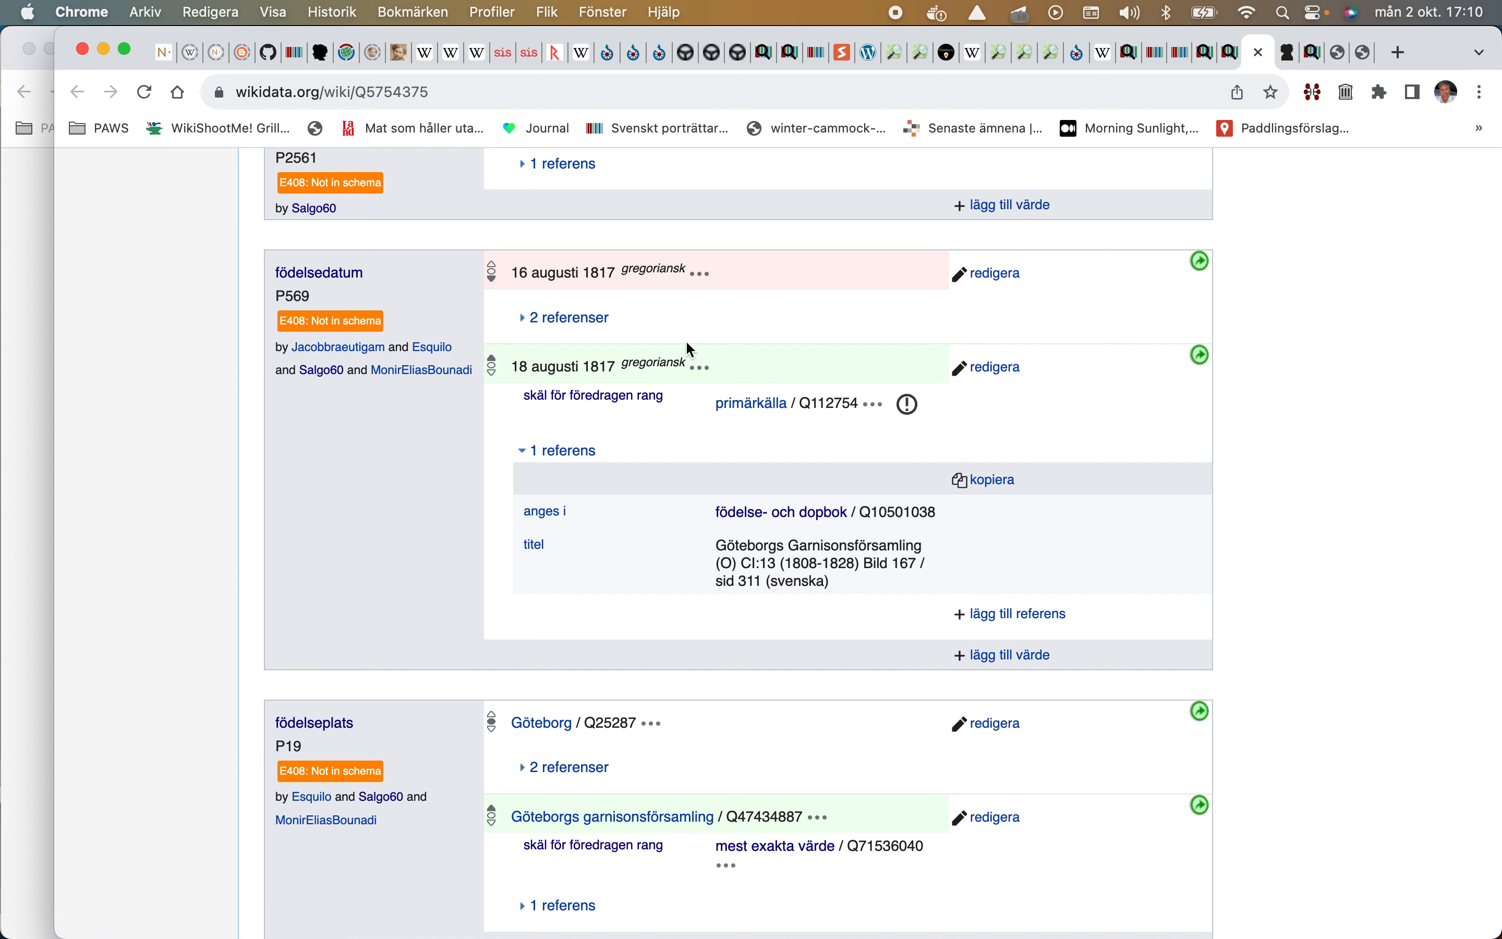
left_click(966, 359)
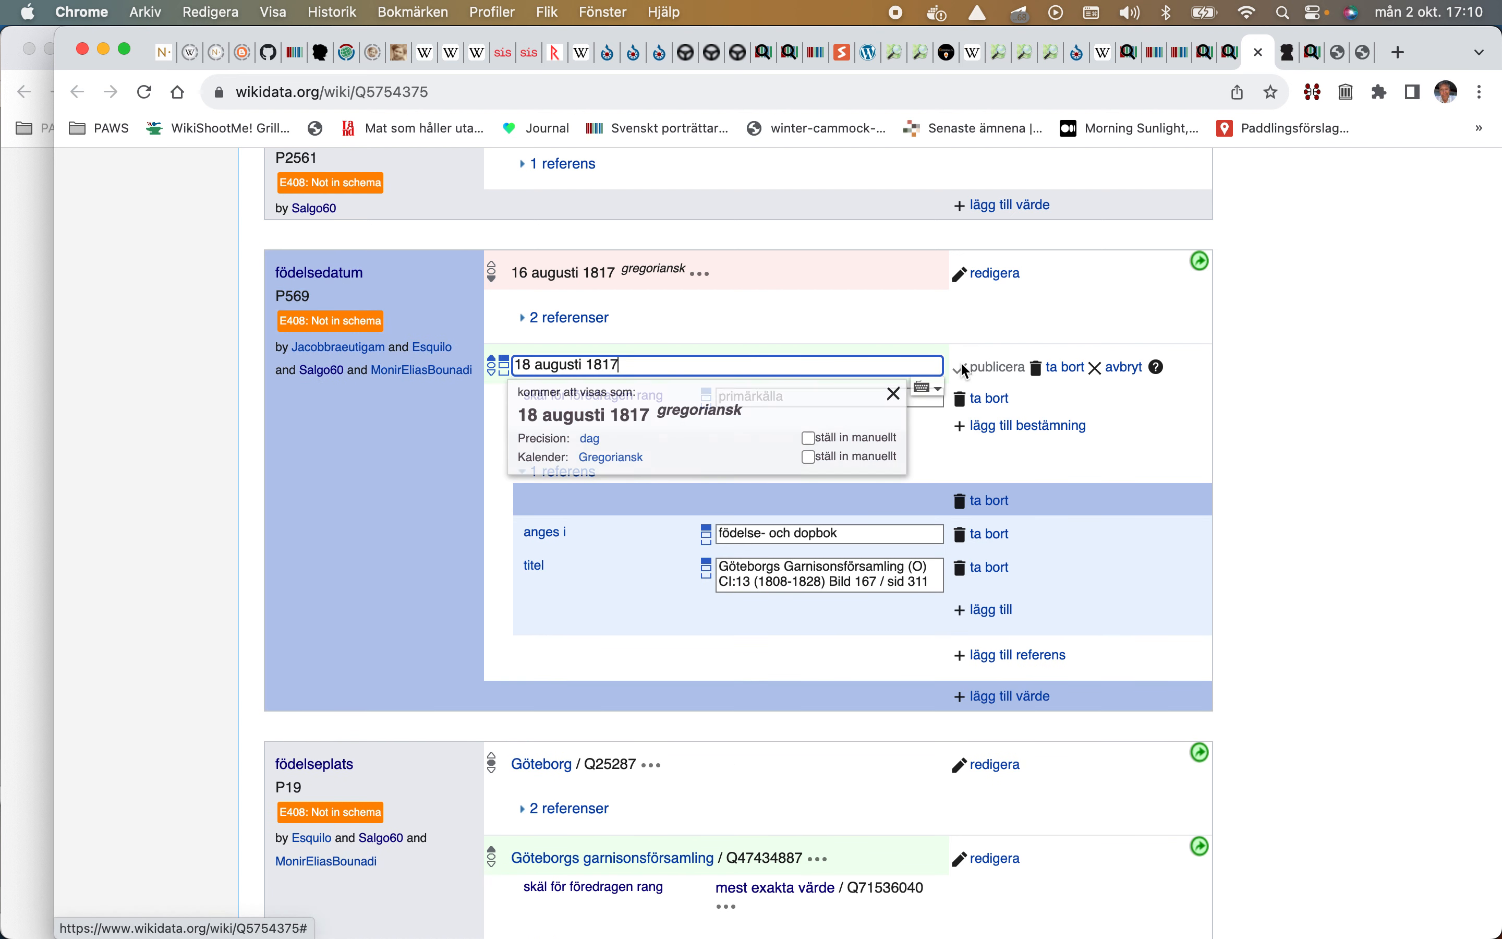
left_click(894, 391)
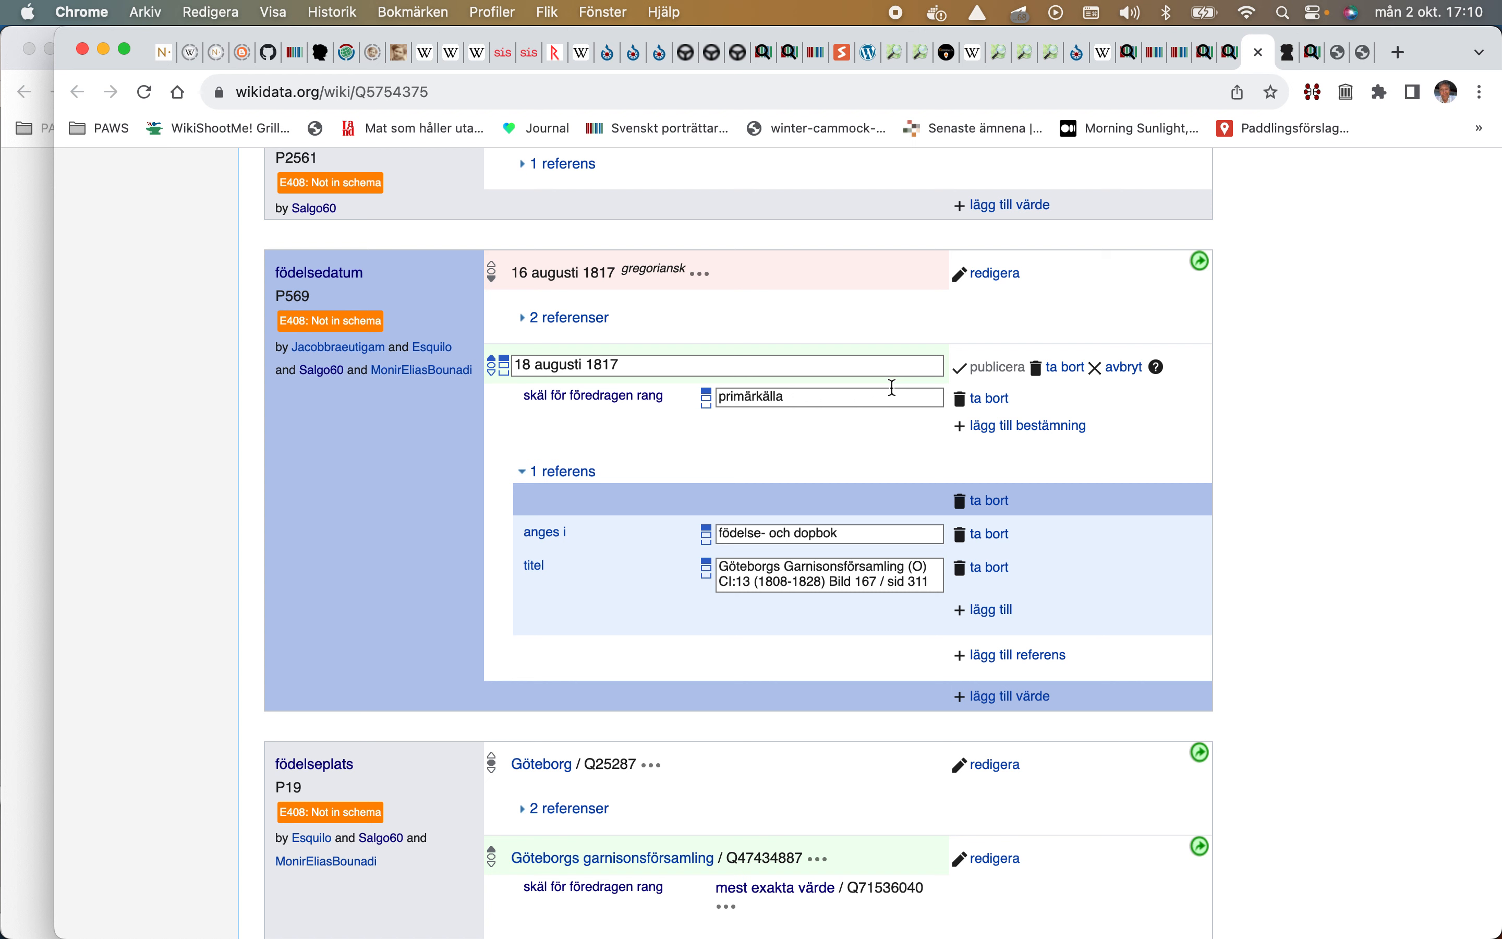
left_click(863, 399)
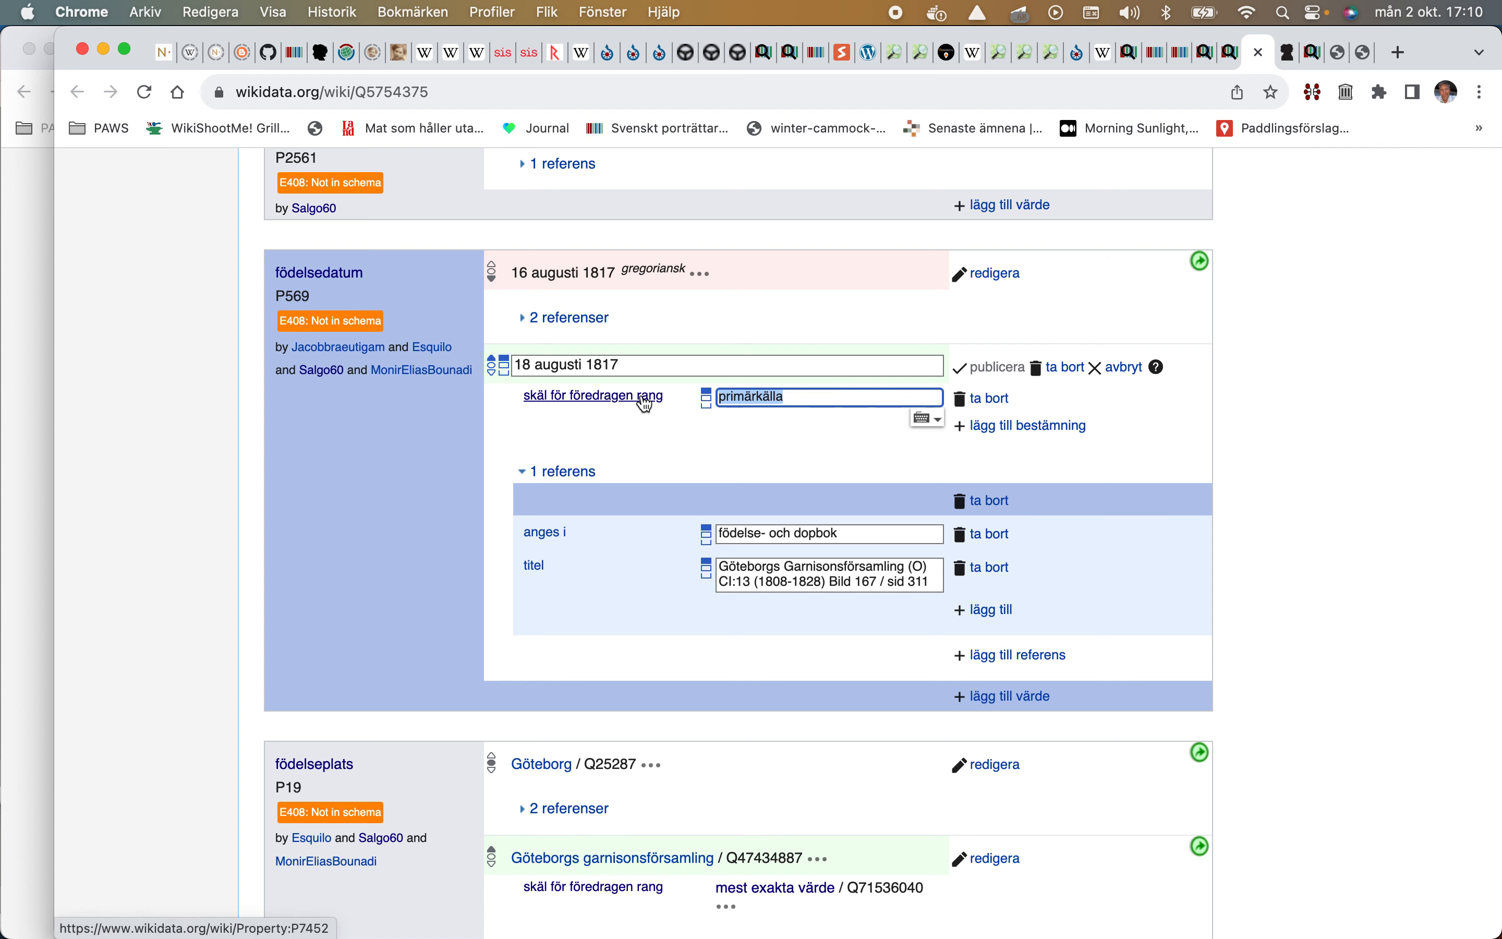
Step: Open the qualifier property skäl för föredragen rang (P7452) in a separate tab
right_click(645, 402)
left_click(683, 407)
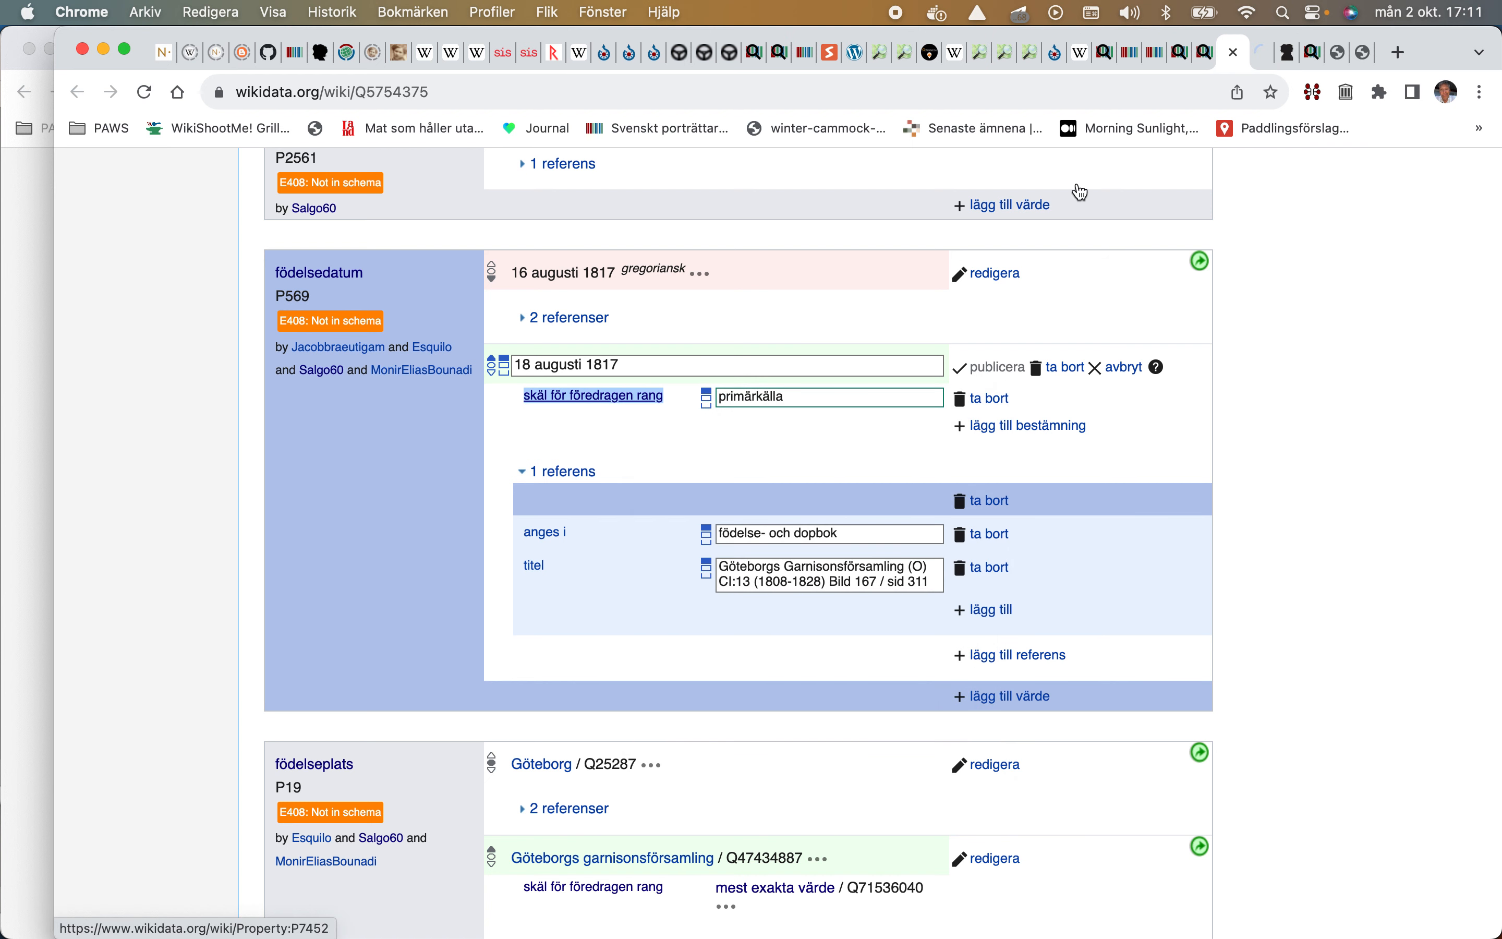
left_click(1239, 53)
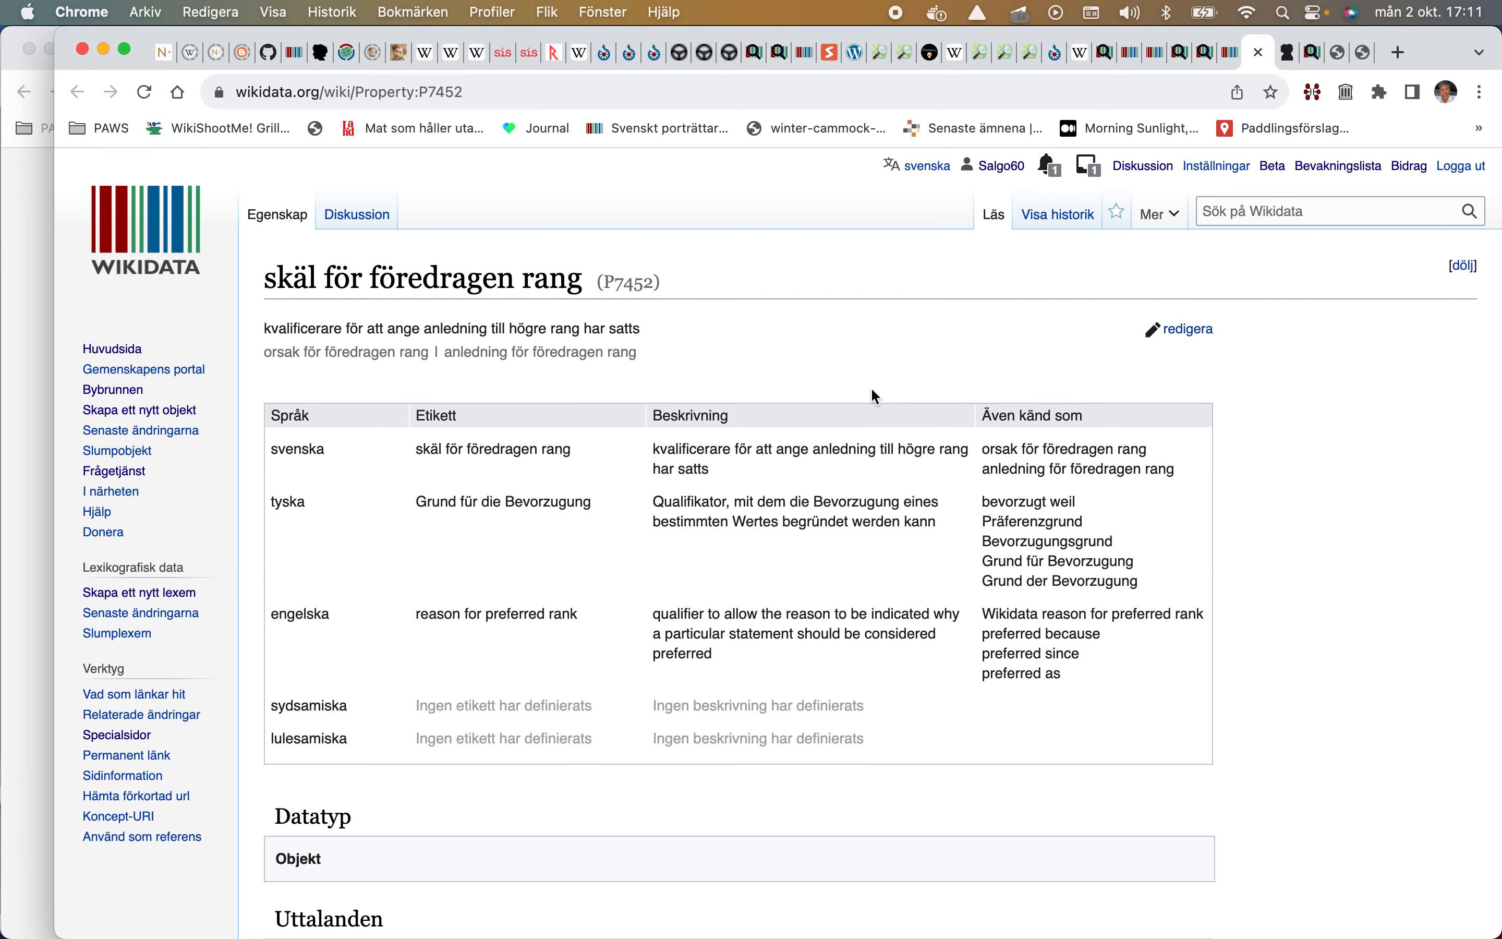
Step: Examine the property's labels, descriptions and statements down to the Begränsningar section
scroll(872, 386, "down", 5)
scroll(873, 391, "up", 6)
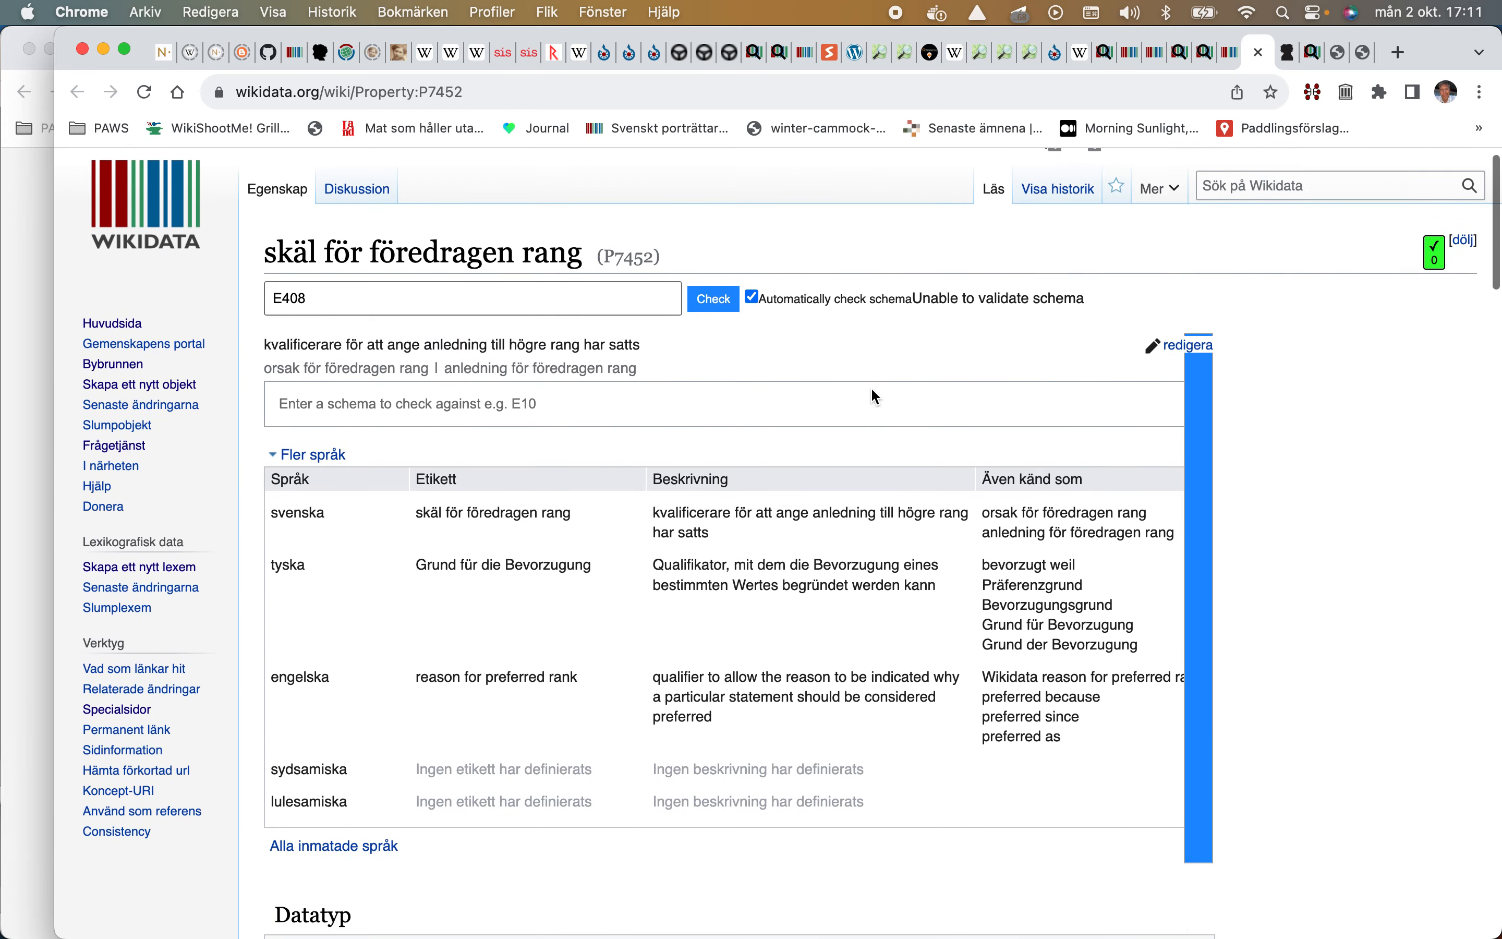
scroll(873, 395, "down", 10)
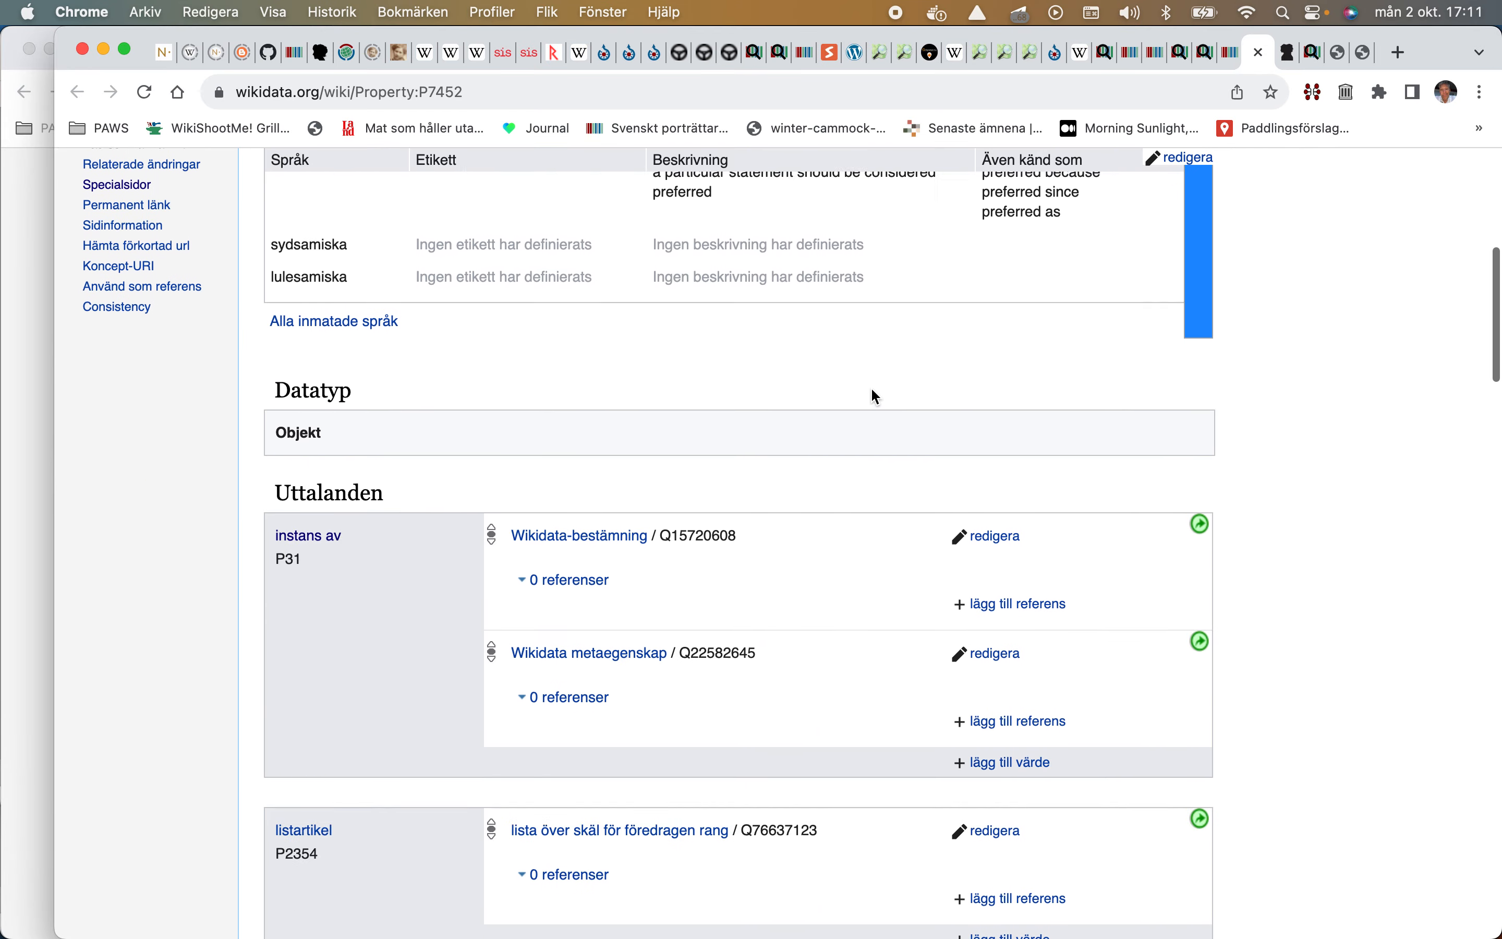
scroll(872, 390, "down", 10)
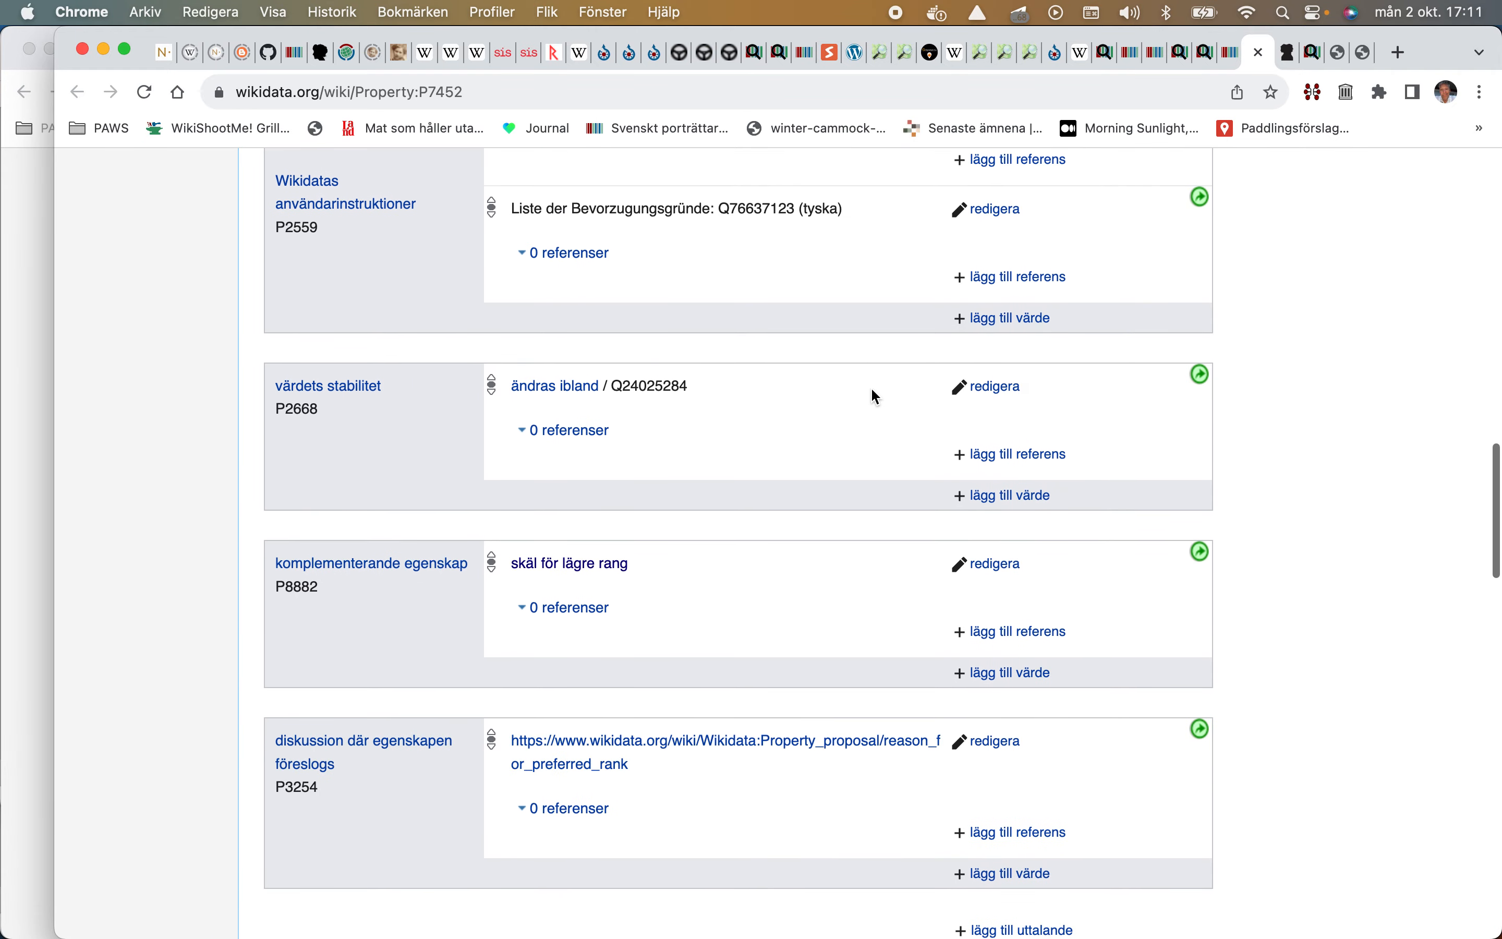
scroll(872, 396, "down", 5)
scroll(563, 382, "down", 5)
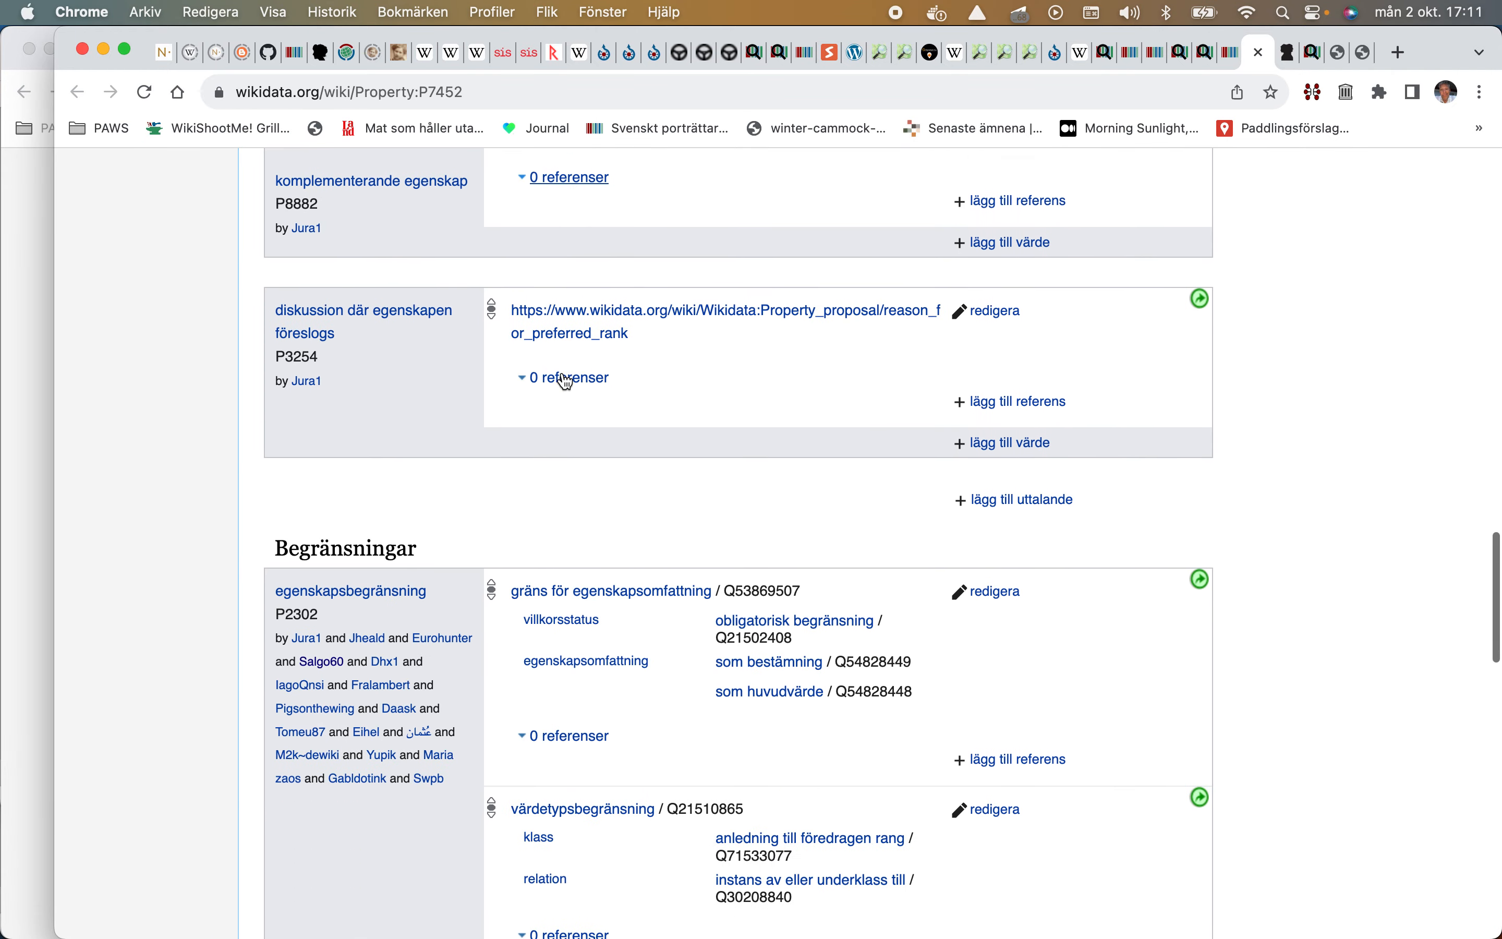
Step: Examine the property's constraints, especially the reasons for preferred rank listed under en av dessa
scroll(565, 373, "down", 7)
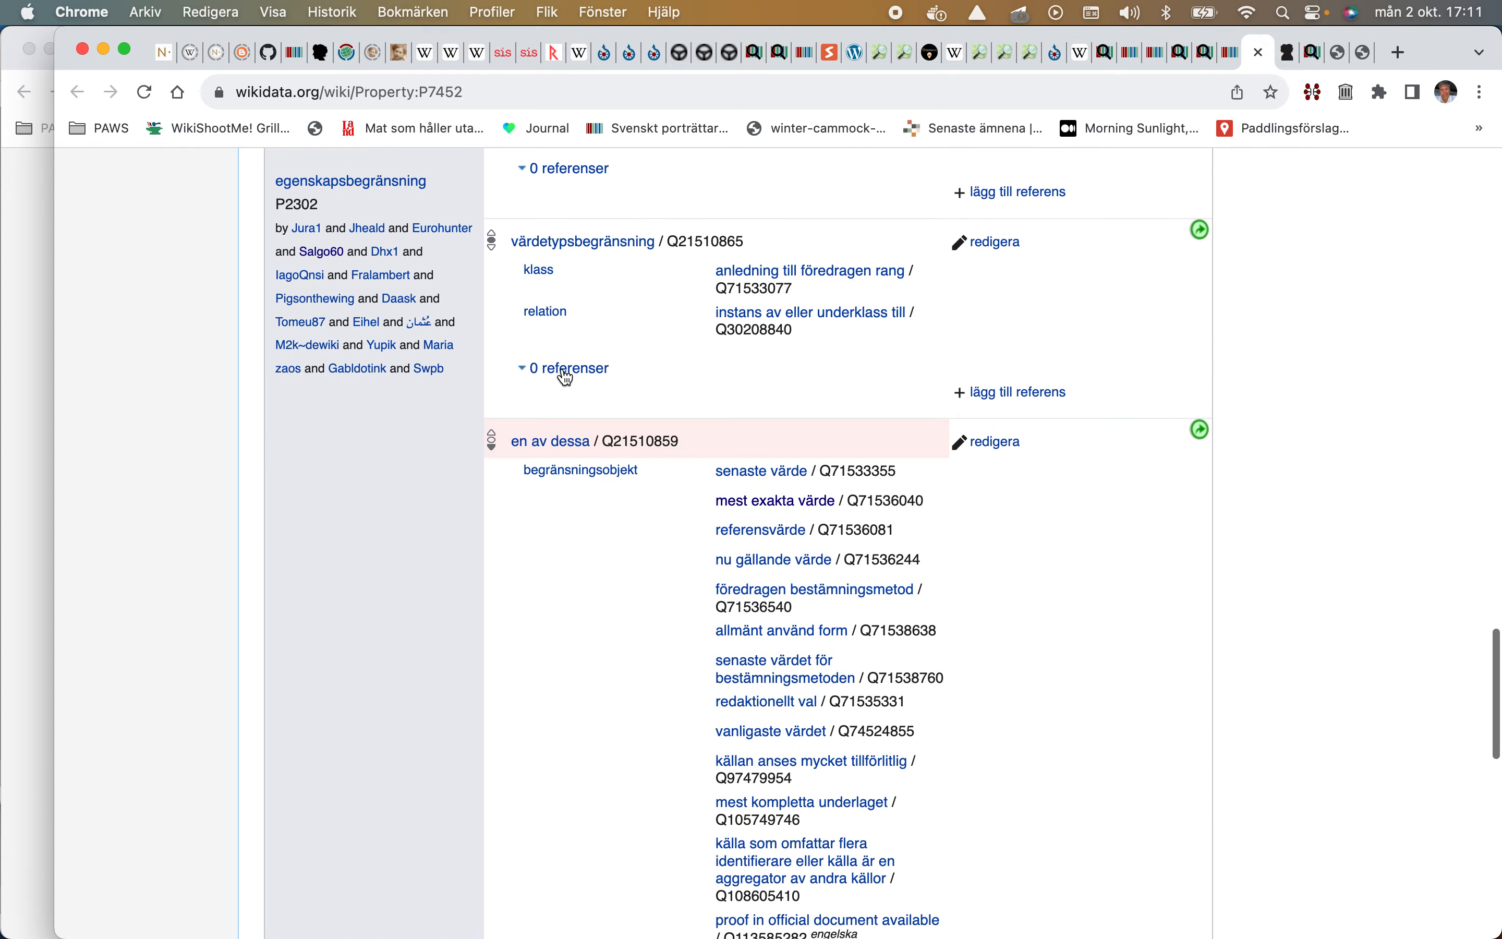
scroll(566, 376, "down", 4)
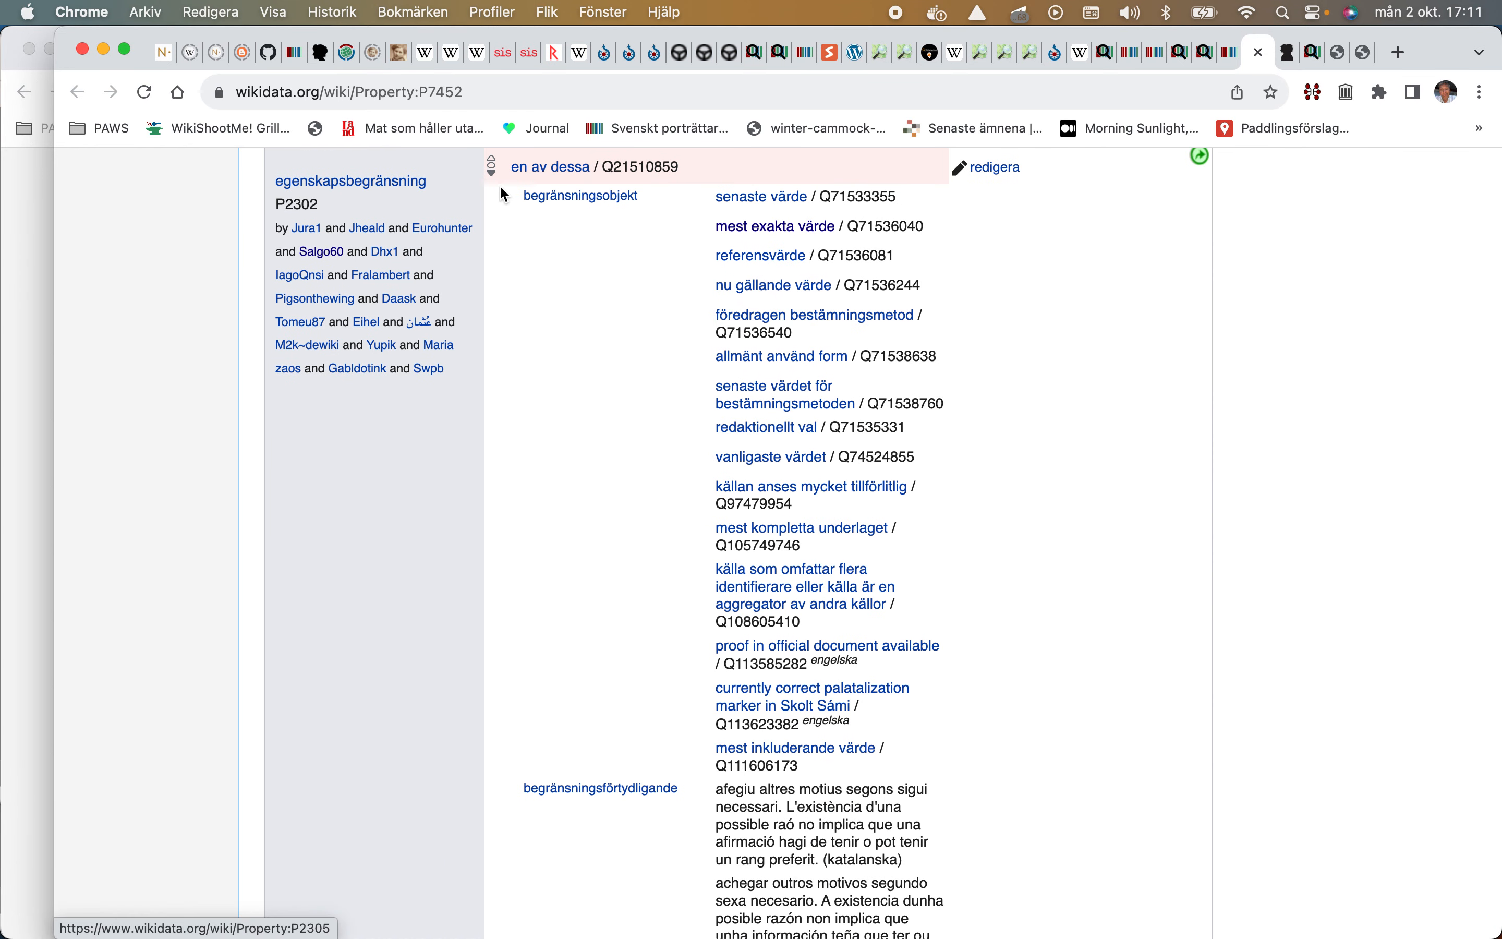
scroll(734, 252, "down", 10)
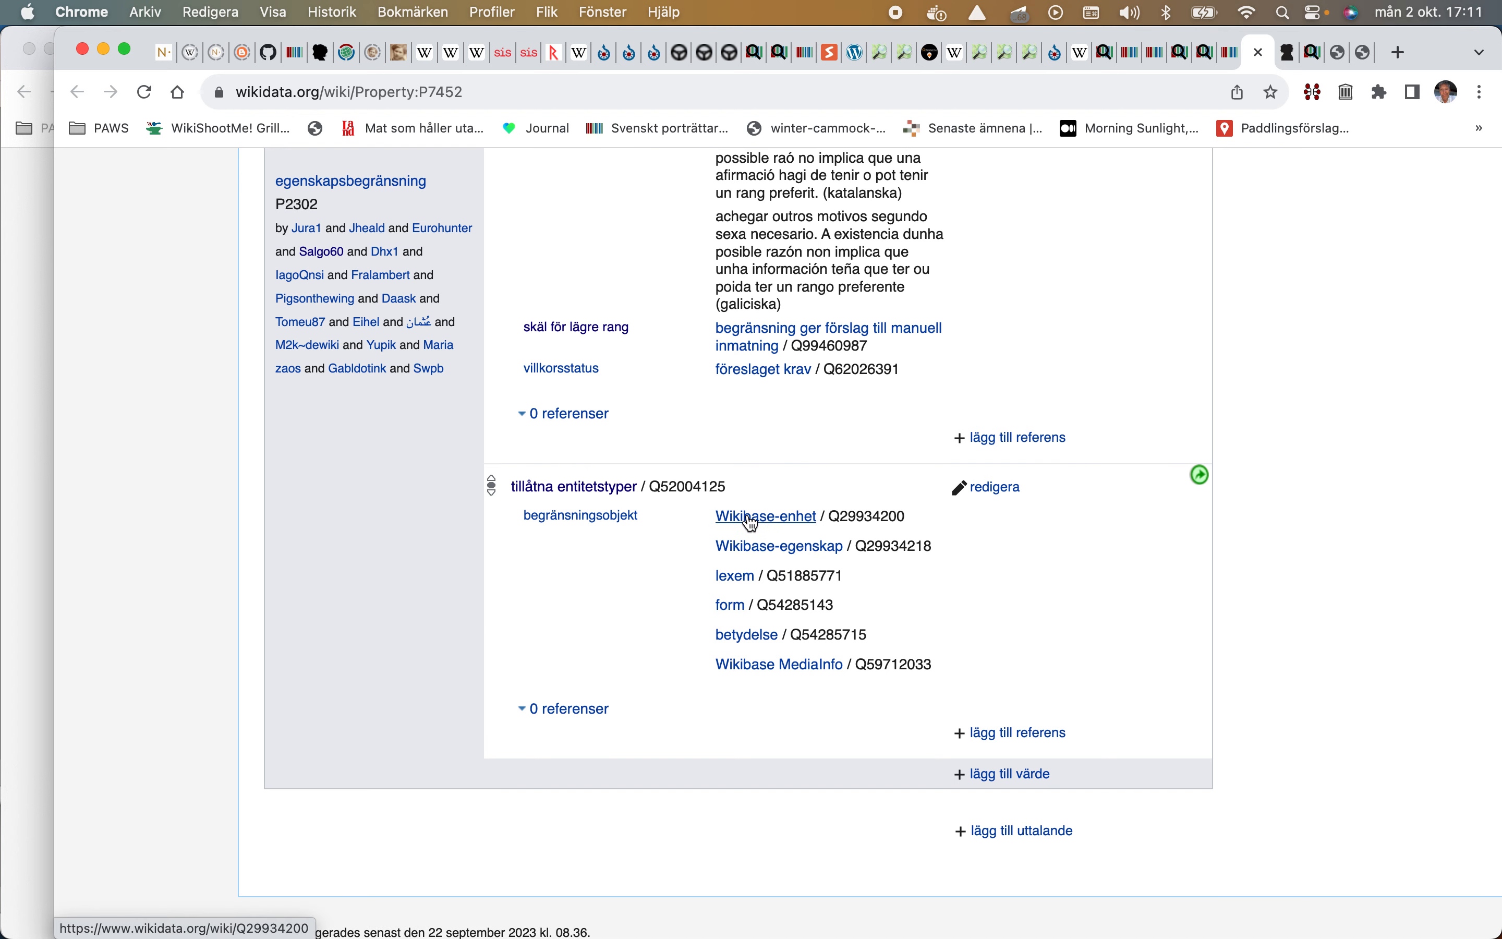
scroll(751, 524, "up", 2)
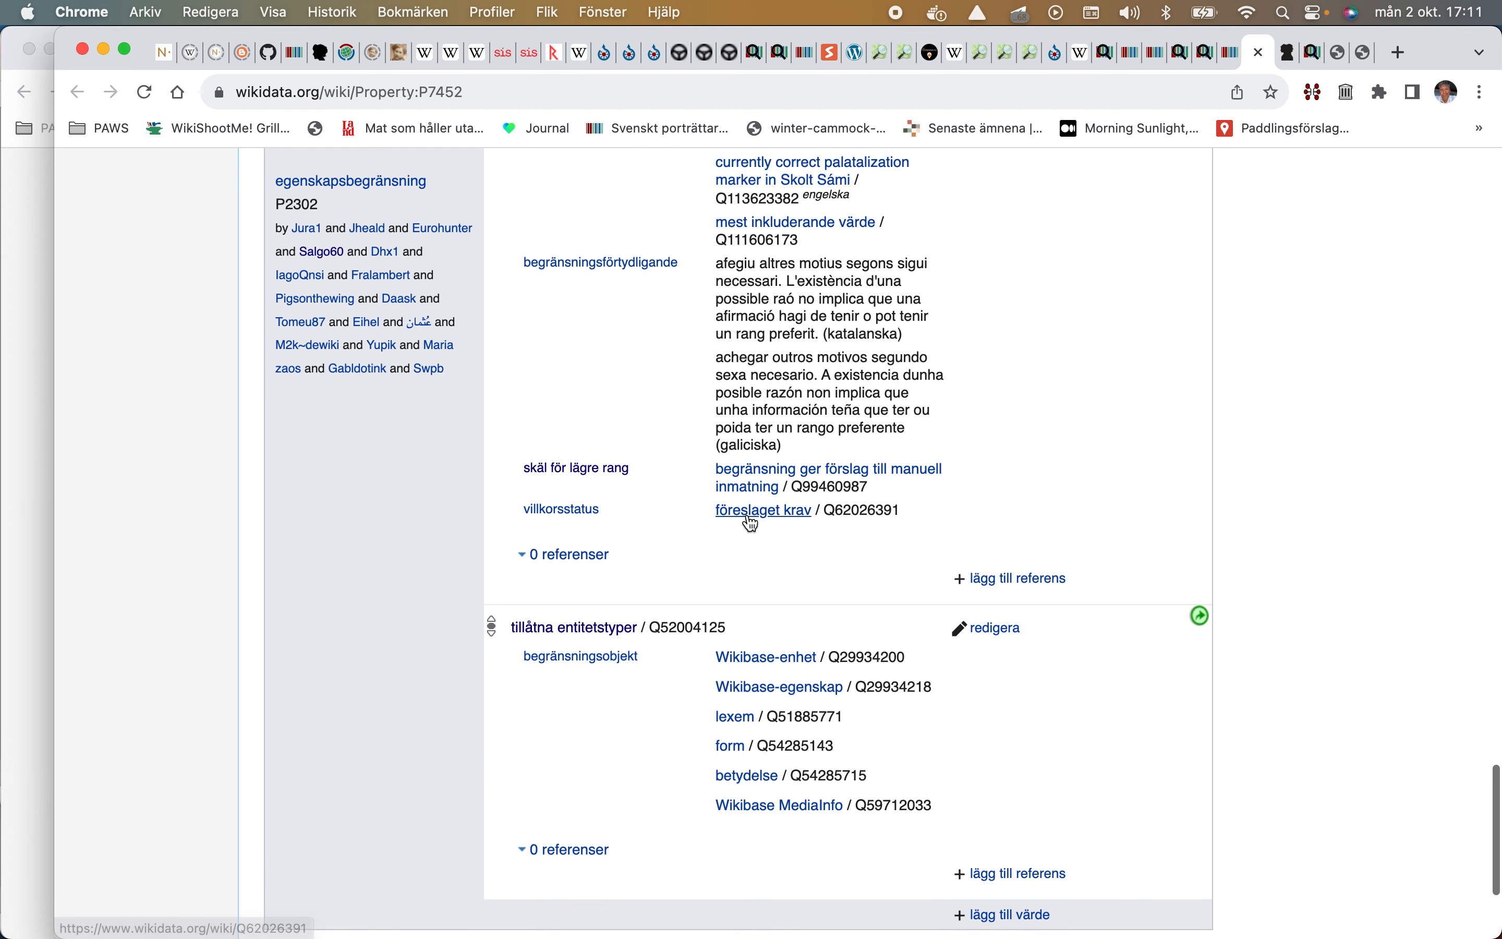
scroll(751, 495, "up", 6)
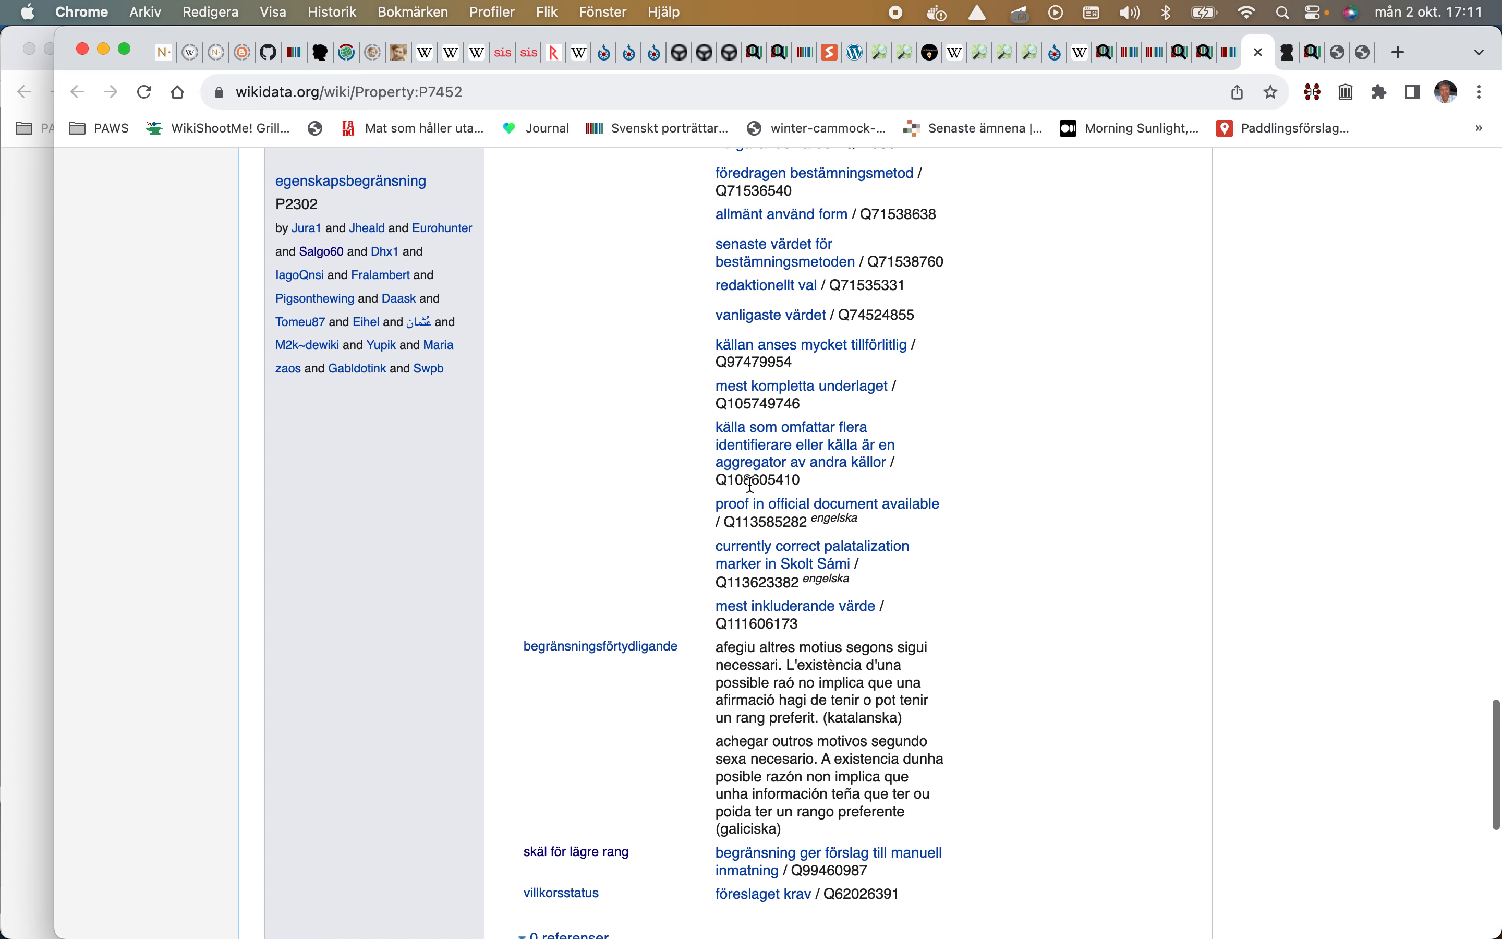
scroll(753, 484, "up", 9)
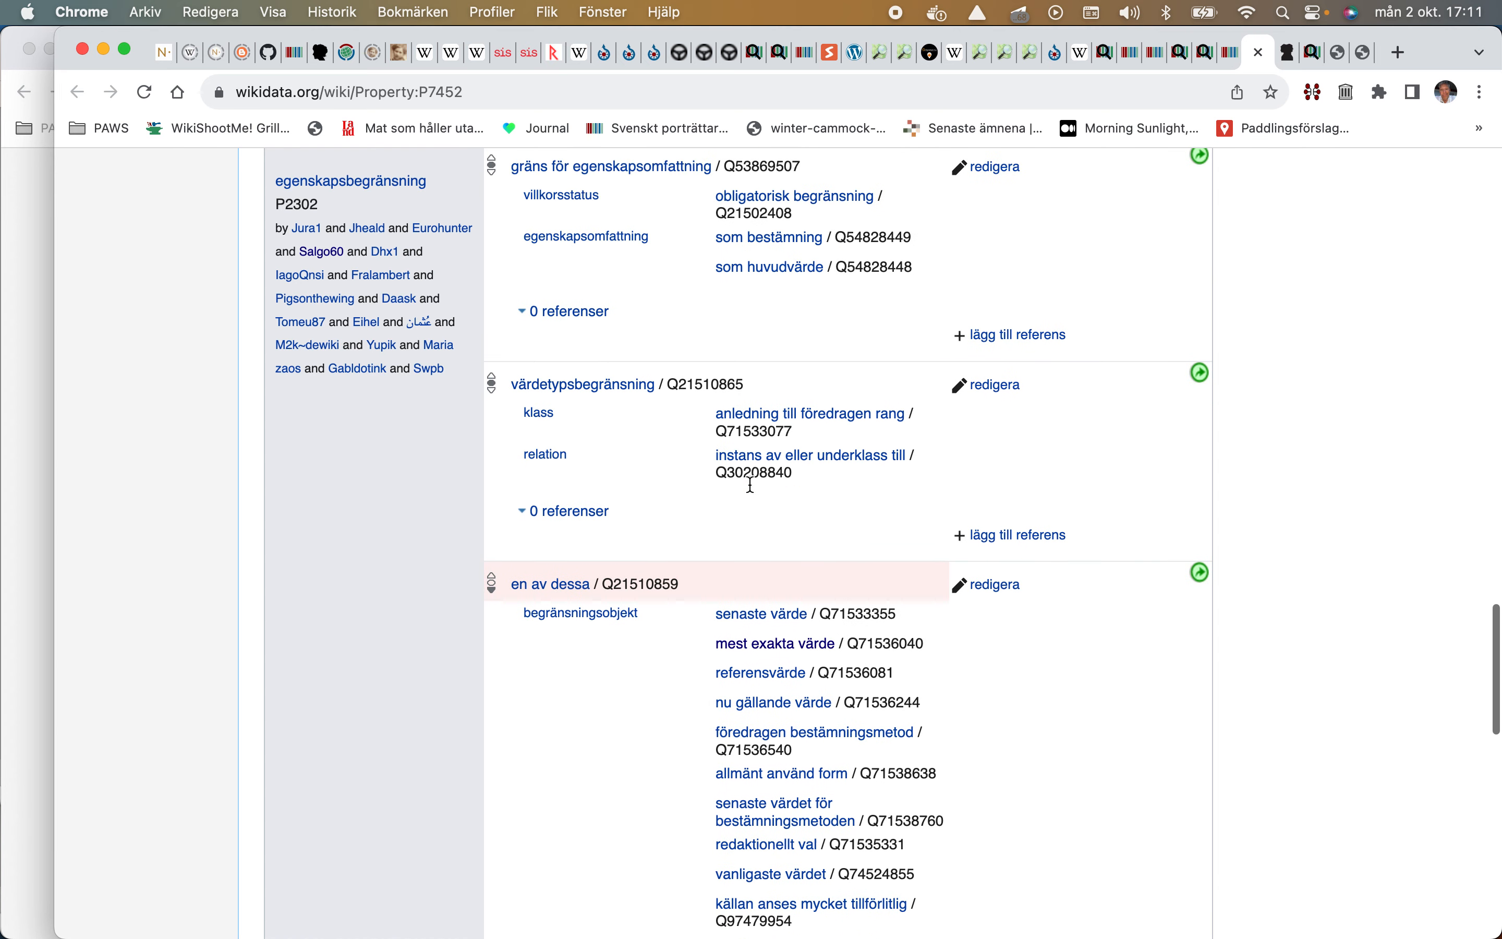
scroll(754, 493, "up", 3)
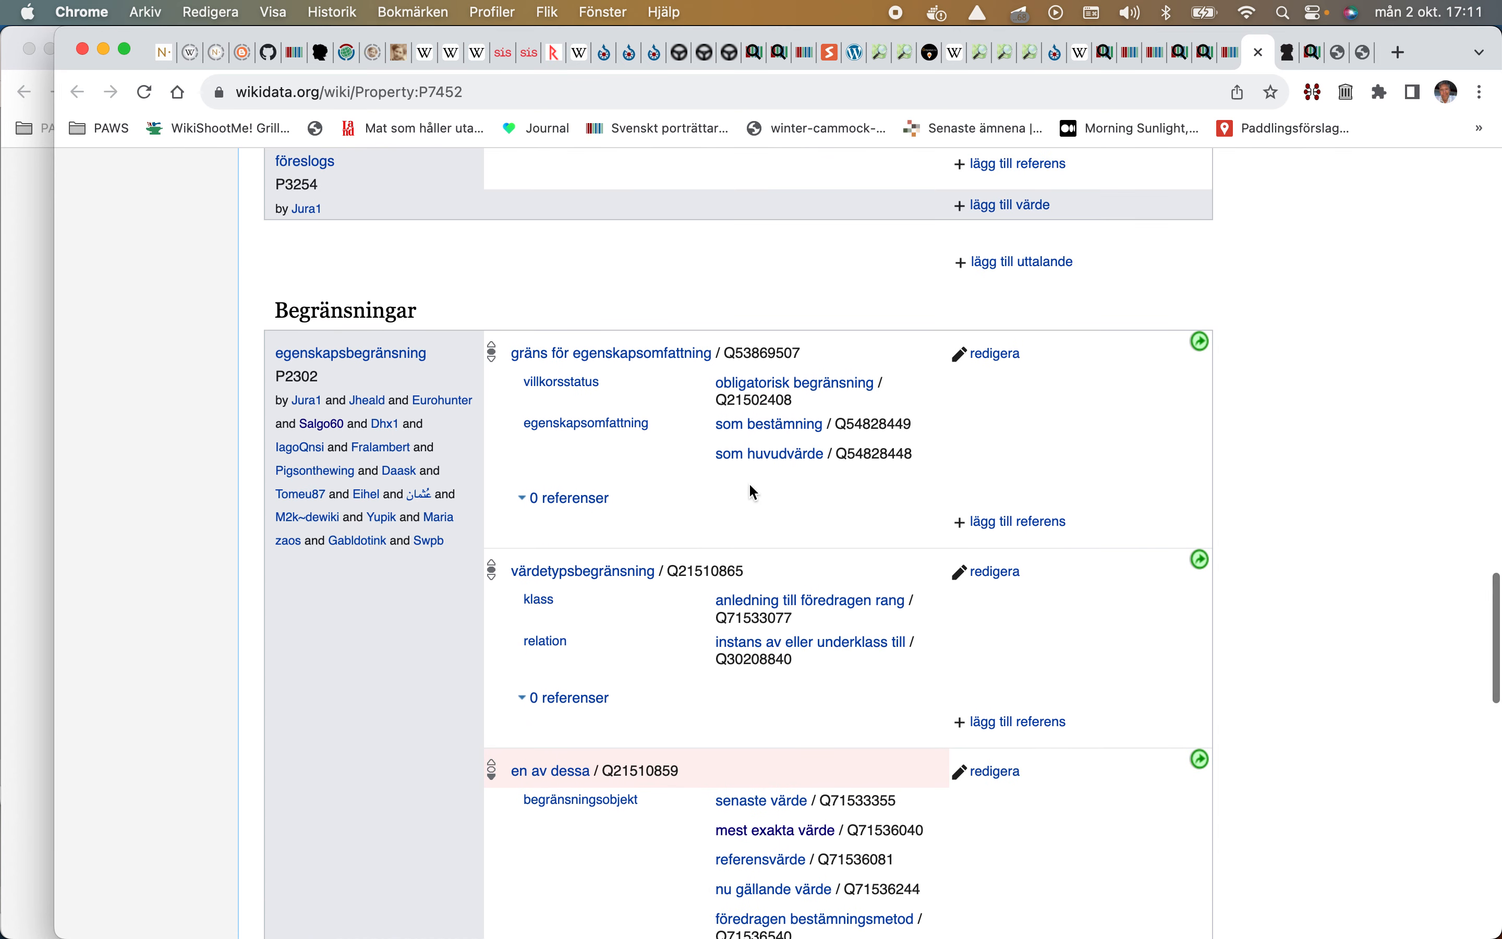
scroll(751, 488, "up", 7)
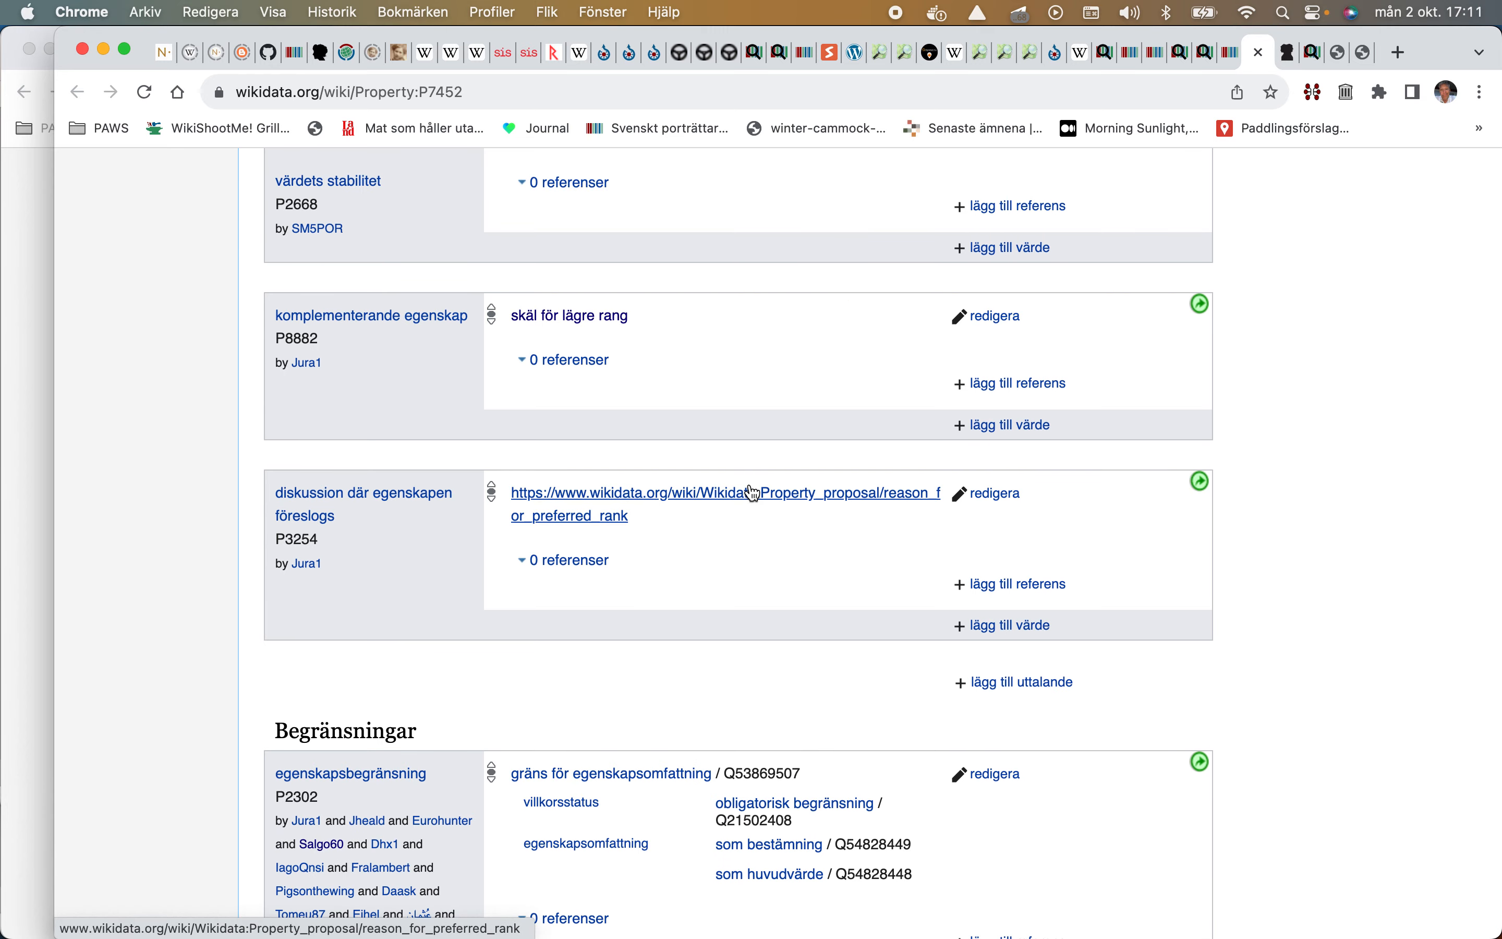
scroll(752, 490, "up", 4)
scroll(748, 490, "up", 4)
scroll(748, 489, "down", 13)
scroll(750, 485, "down", 10)
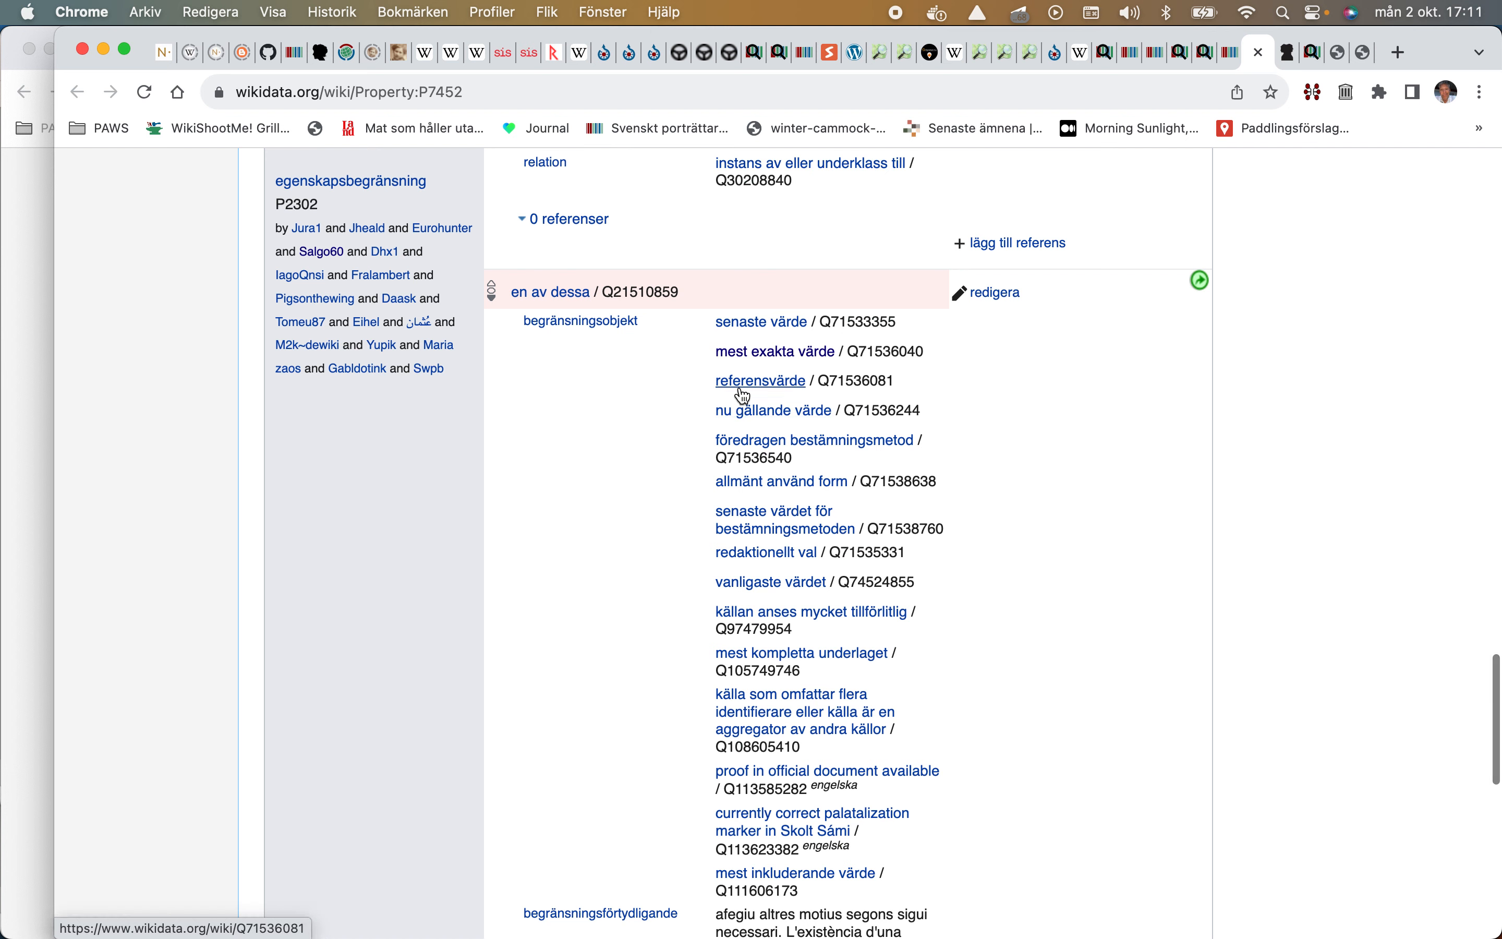
Step: Open the referensvärde item (Q71536081) from the constraint's list and view its statements
left_click(745, 388)
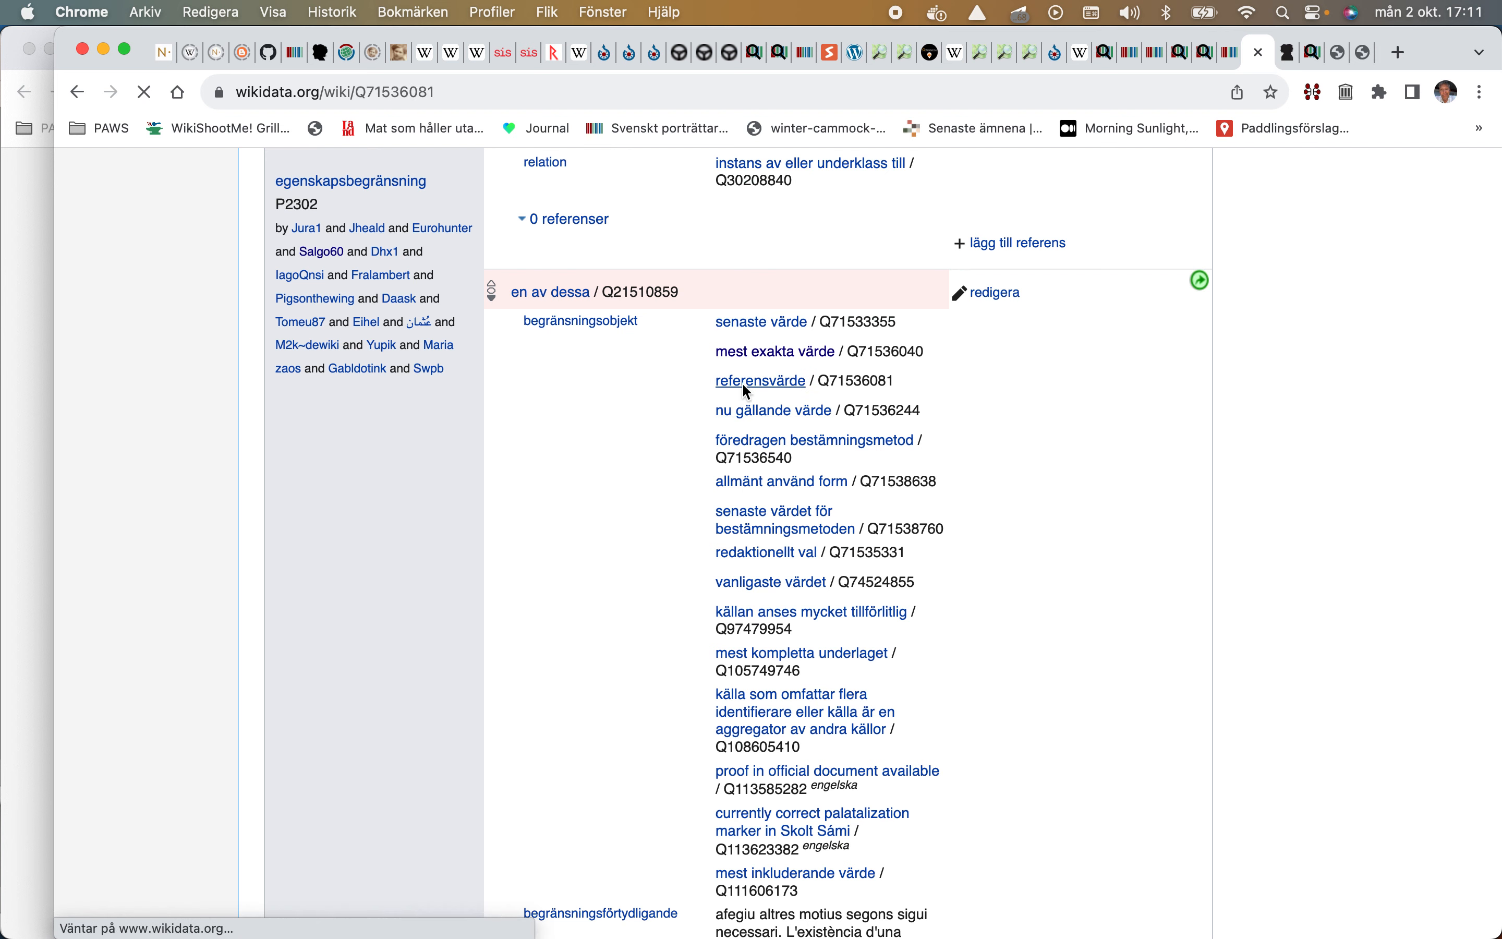
scroll(741, 381, "down", 7)
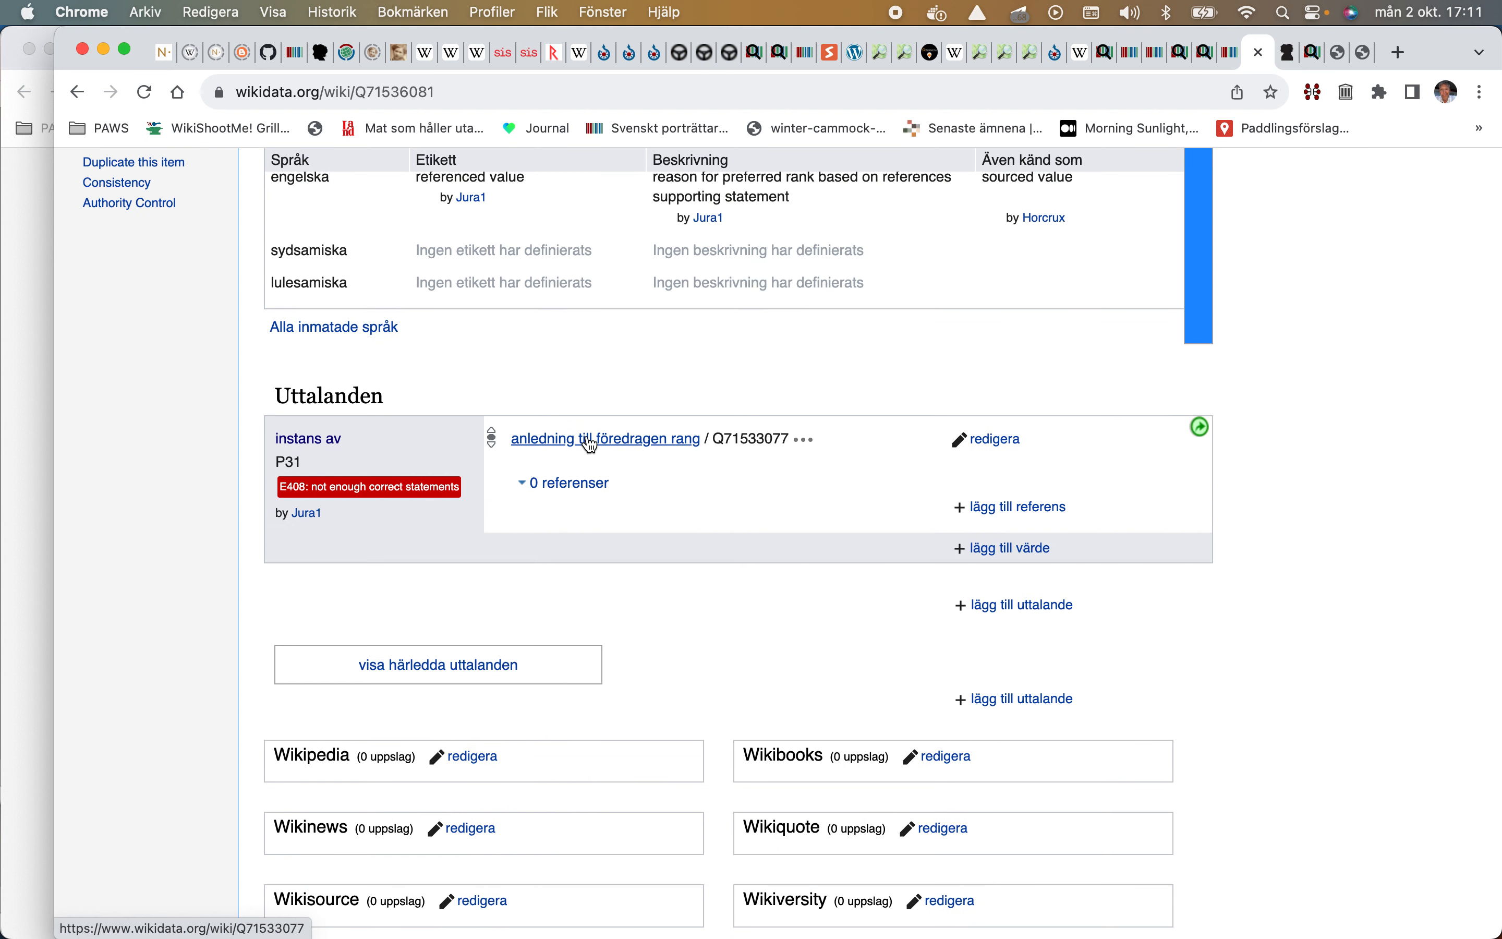
Step: Copy the item ID Q71533077 of anledning till föredragen rang from the instans av statement and return to property P7452
double_click(730, 440)
right_click(735, 446)
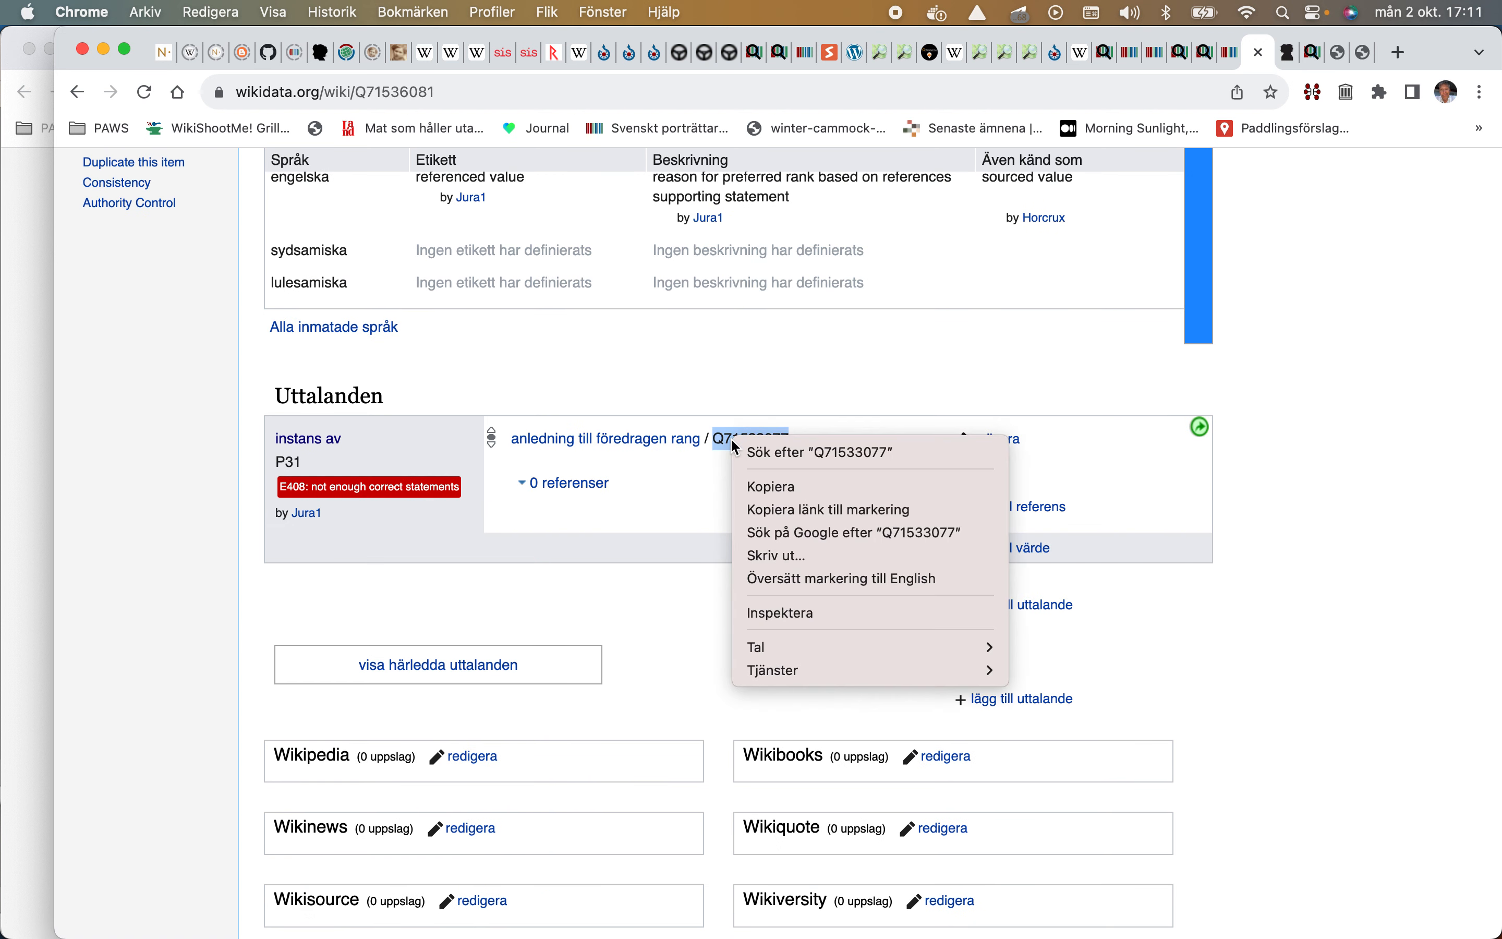
left_click(773, 487)
left_click(76, 94)
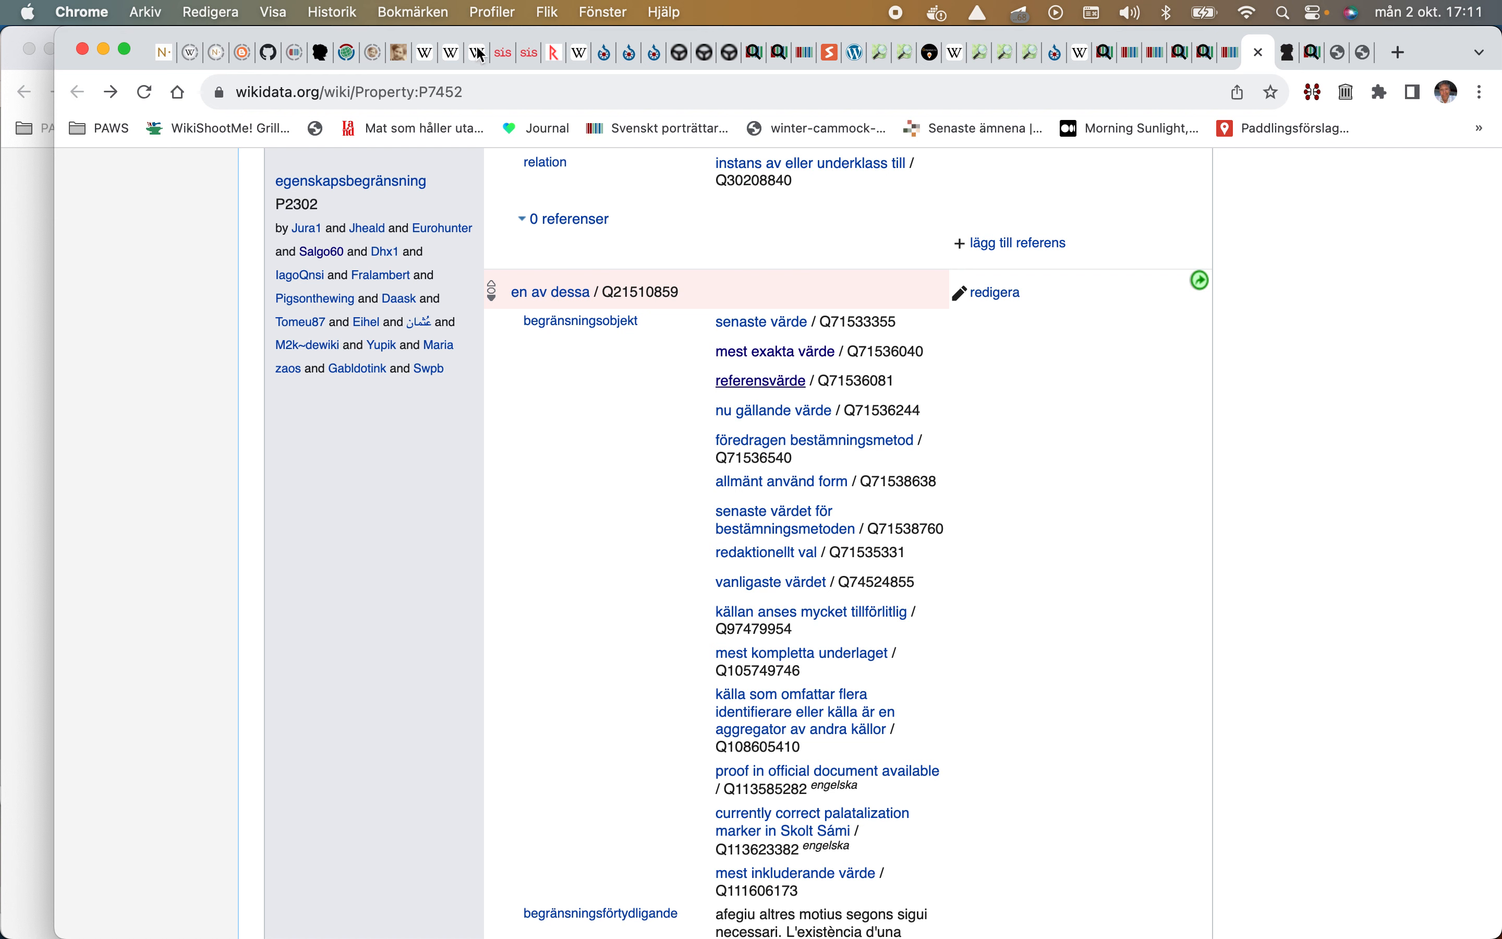
Step: Publish the födelsedatum statement with primärkälla as its skäl för föredragen rang, and open the primärkälla item (Q112754) in a separate tab
left_click(1232, 52)
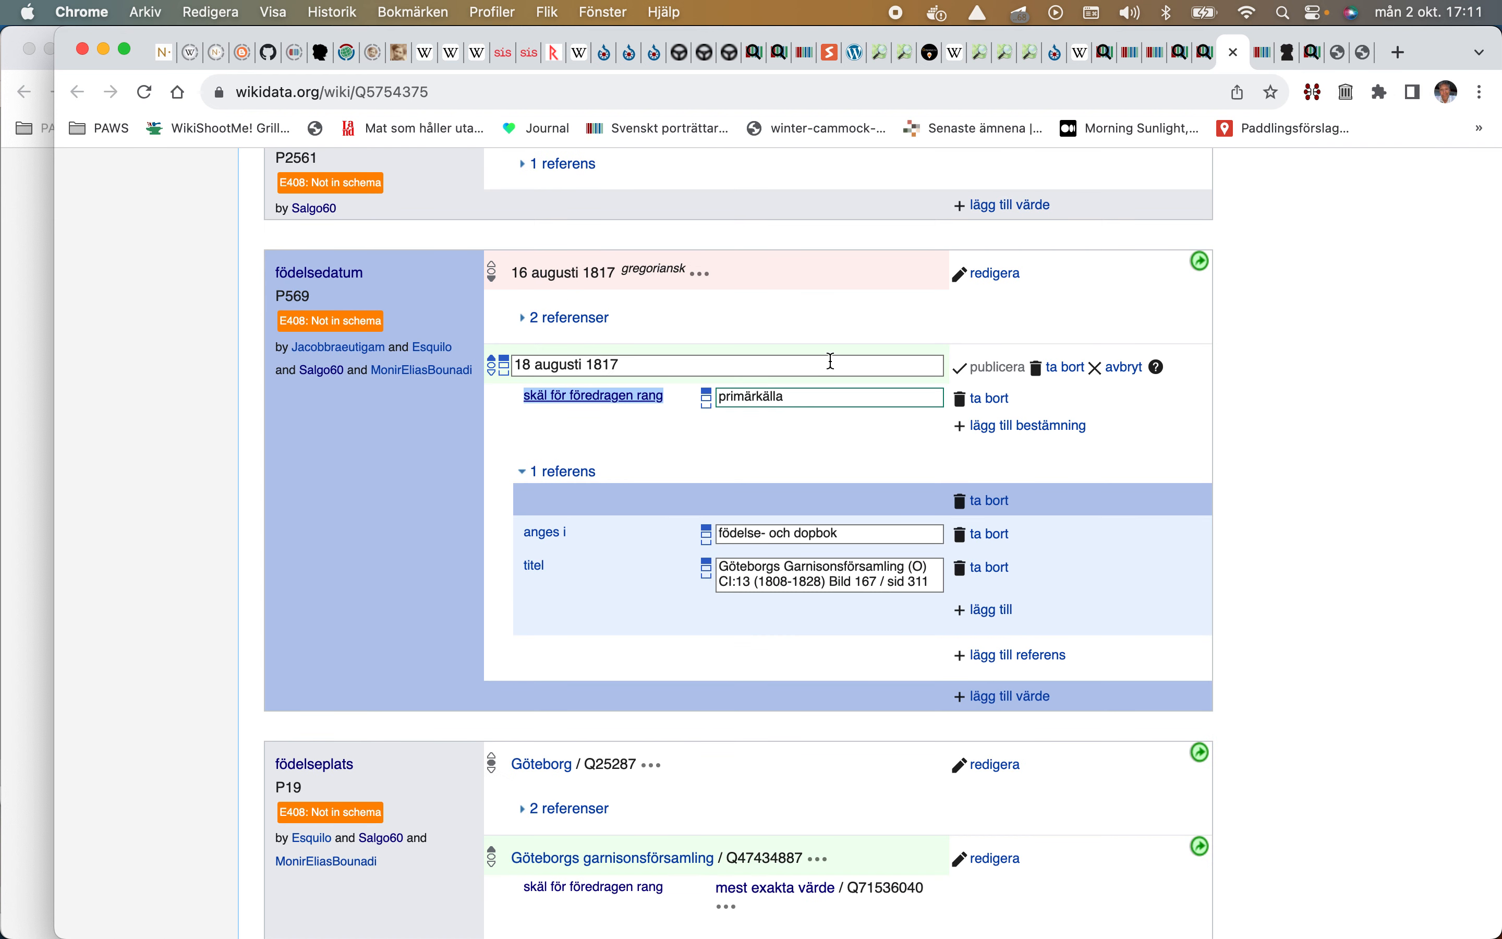
left_click(1006, 368)
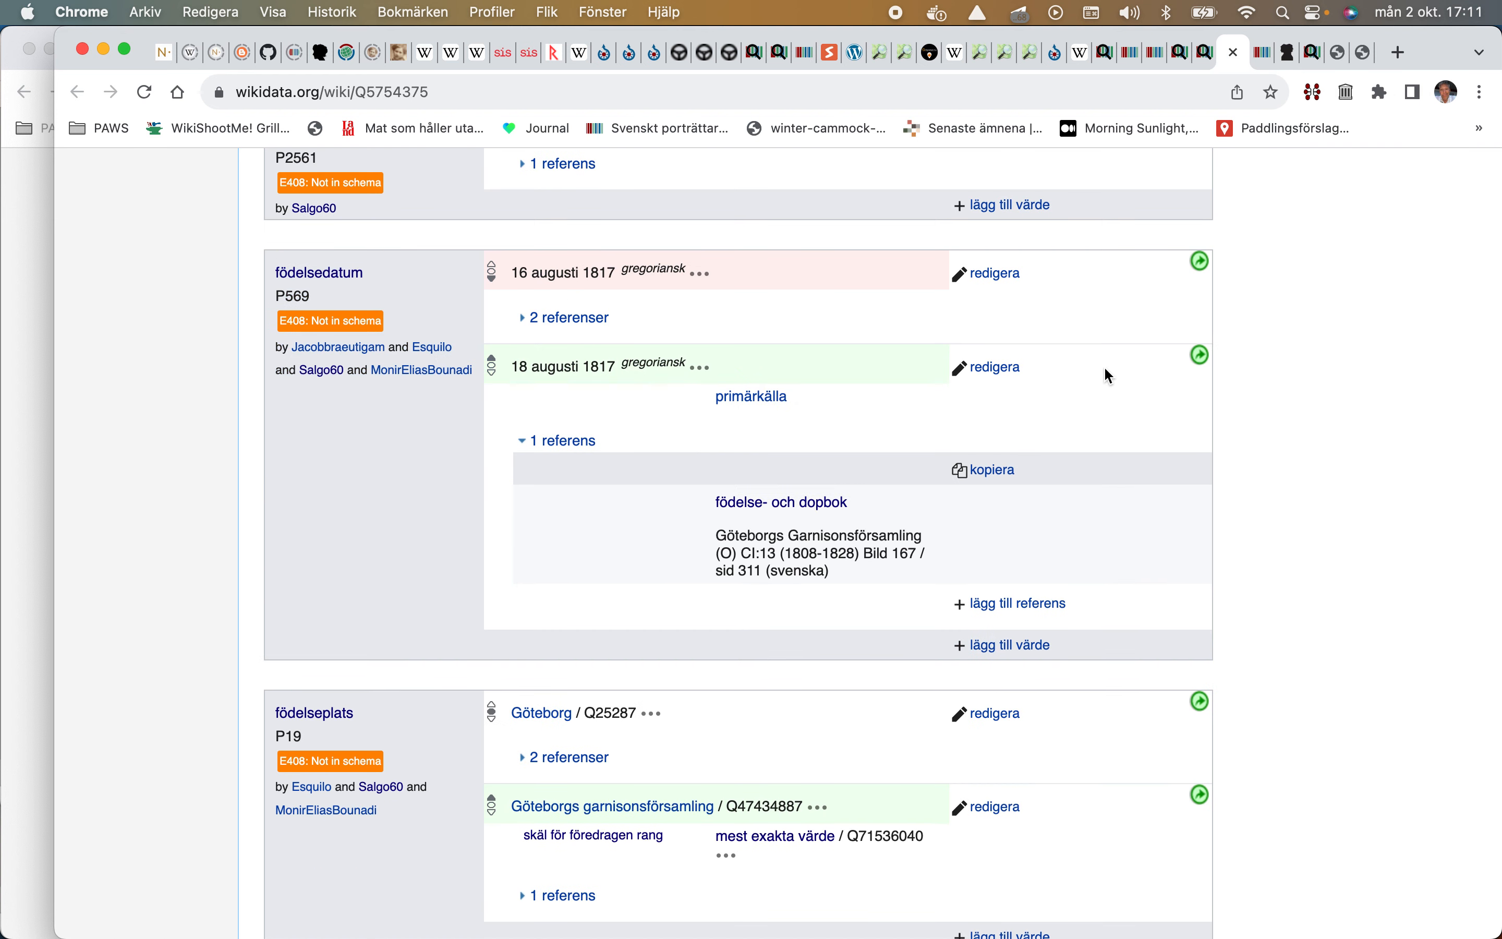
right_click(772, 406)
left_click(807, 412)
left_click(1261, 57)
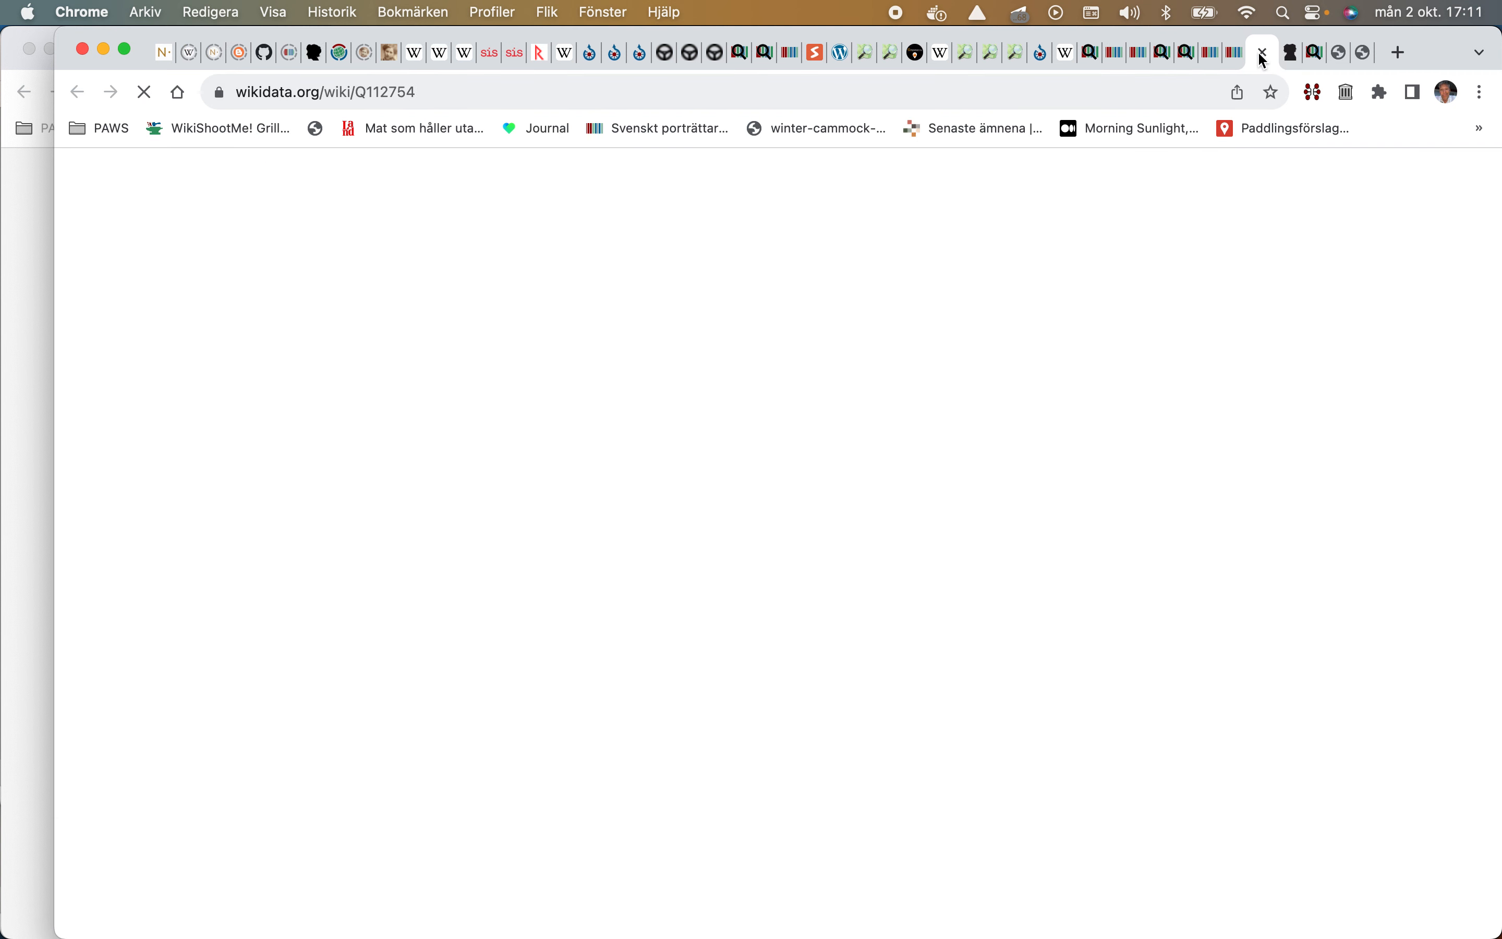
Step: Add and publish an instans av statement with the value anledning till föredragen rang (Q71533077) on the primärkälla item
scroll(997, 308, "down", 7)
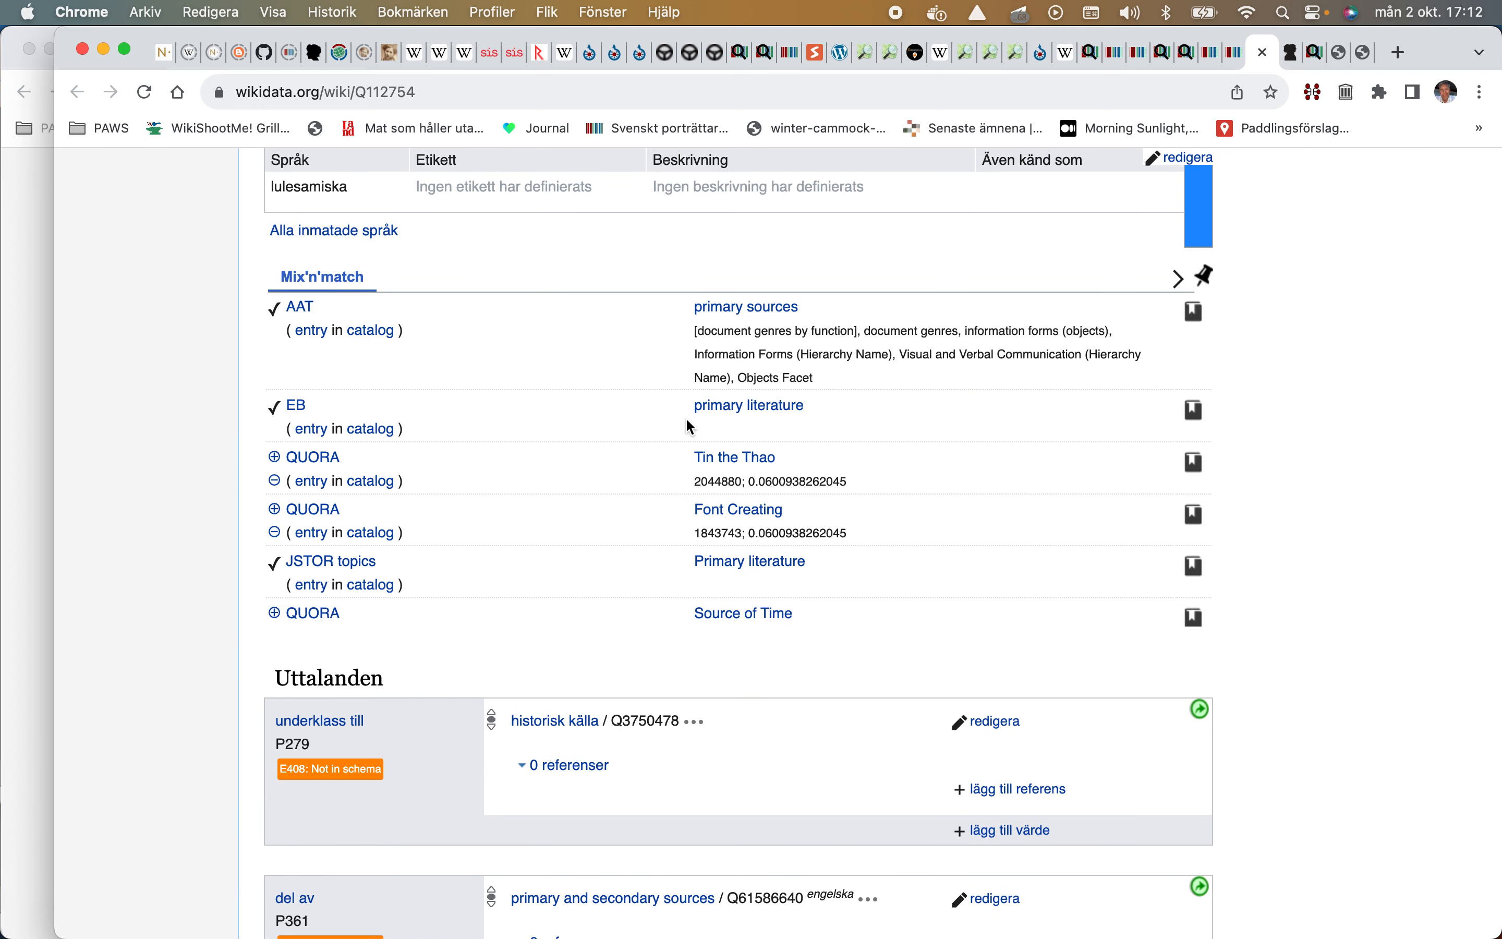
scroll(271, 436, "down", 2)
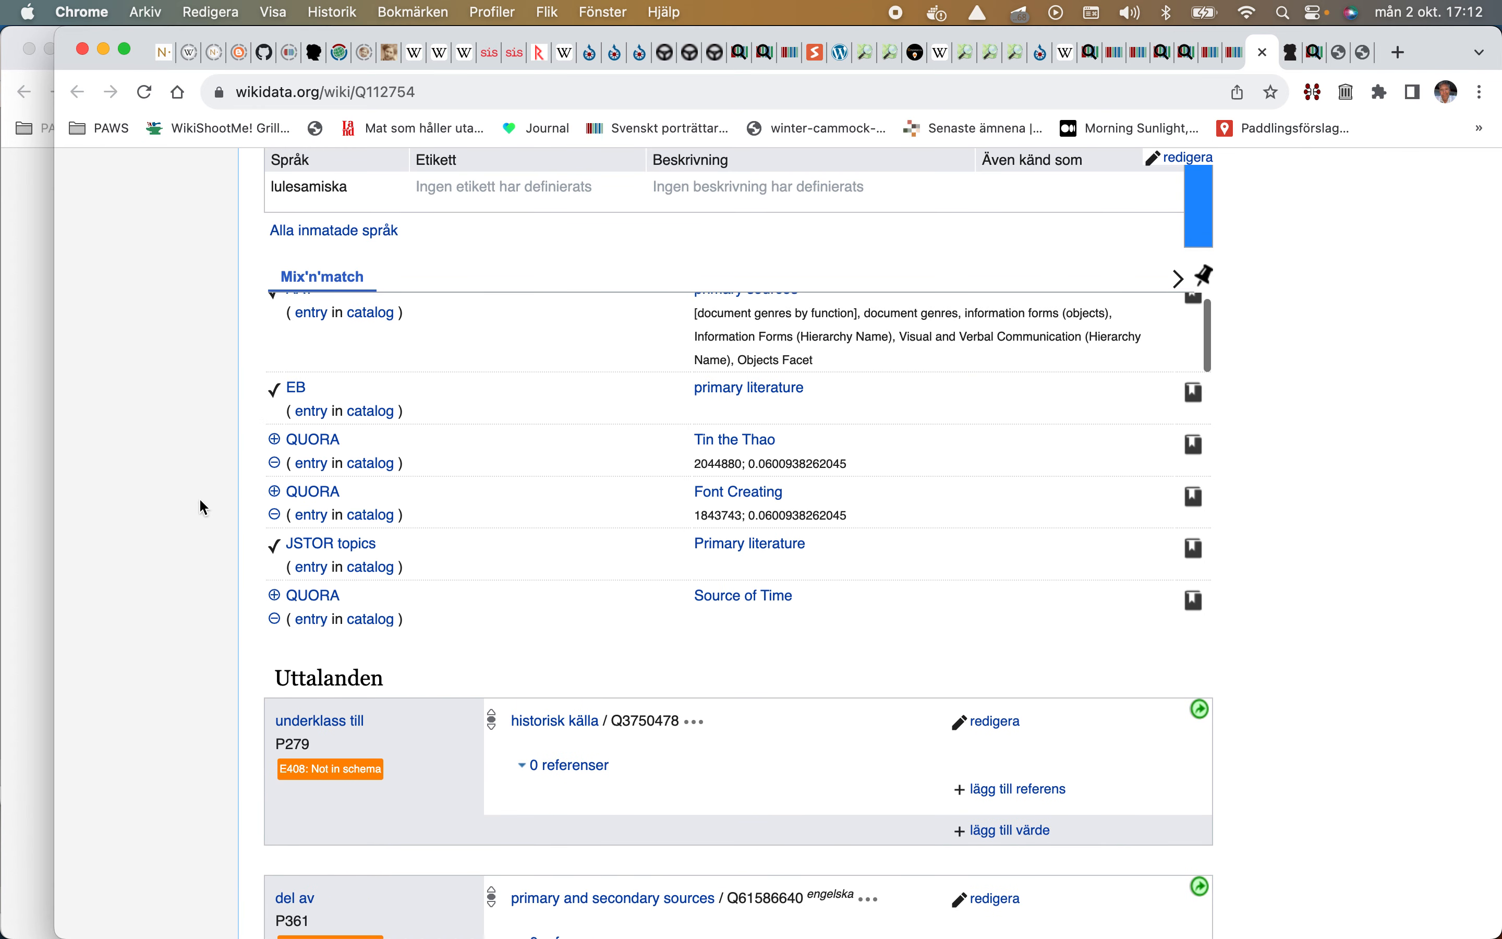
scroll(201, 502, "down", 10)
scroll(185, 522, "up", 2)
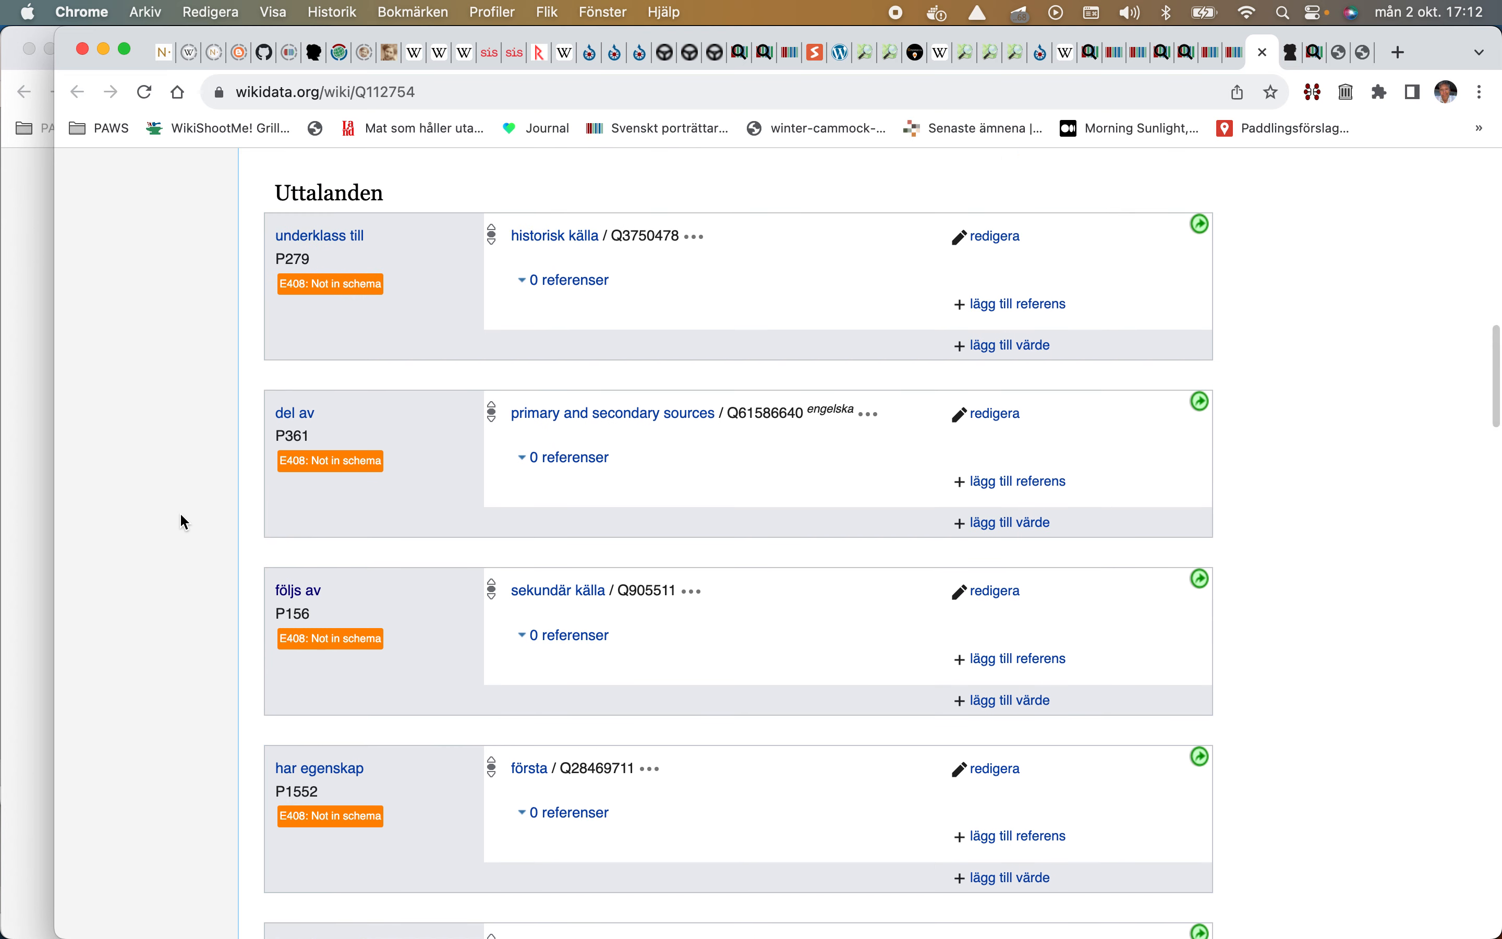
scroll(186, 521, "down", 10)
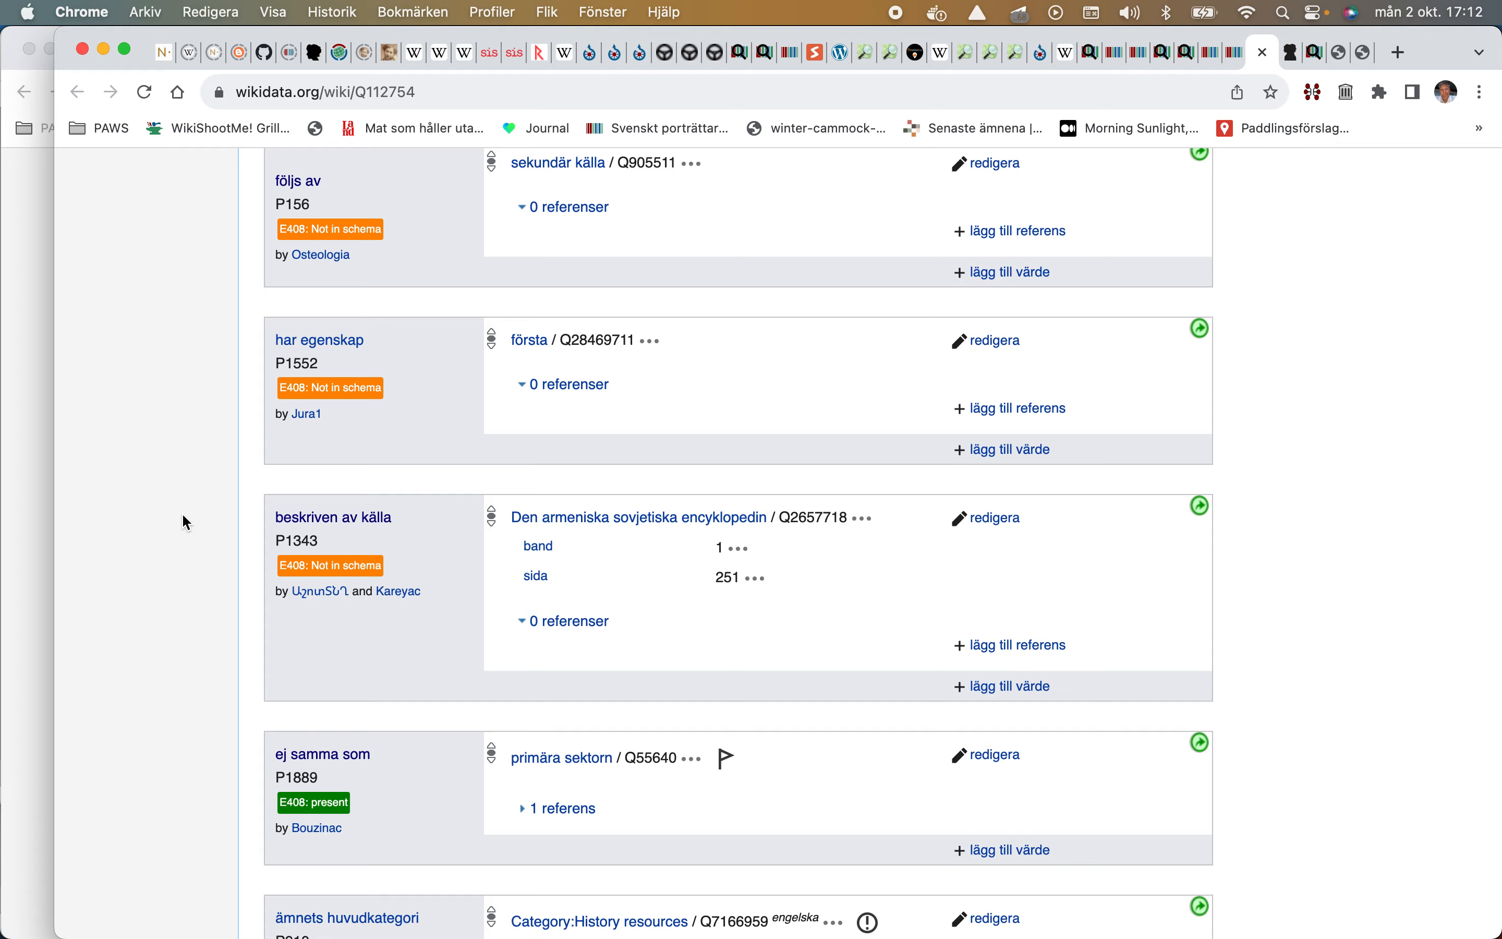
scroll(184, 521, "down", 9)
left_click(1003, 495)
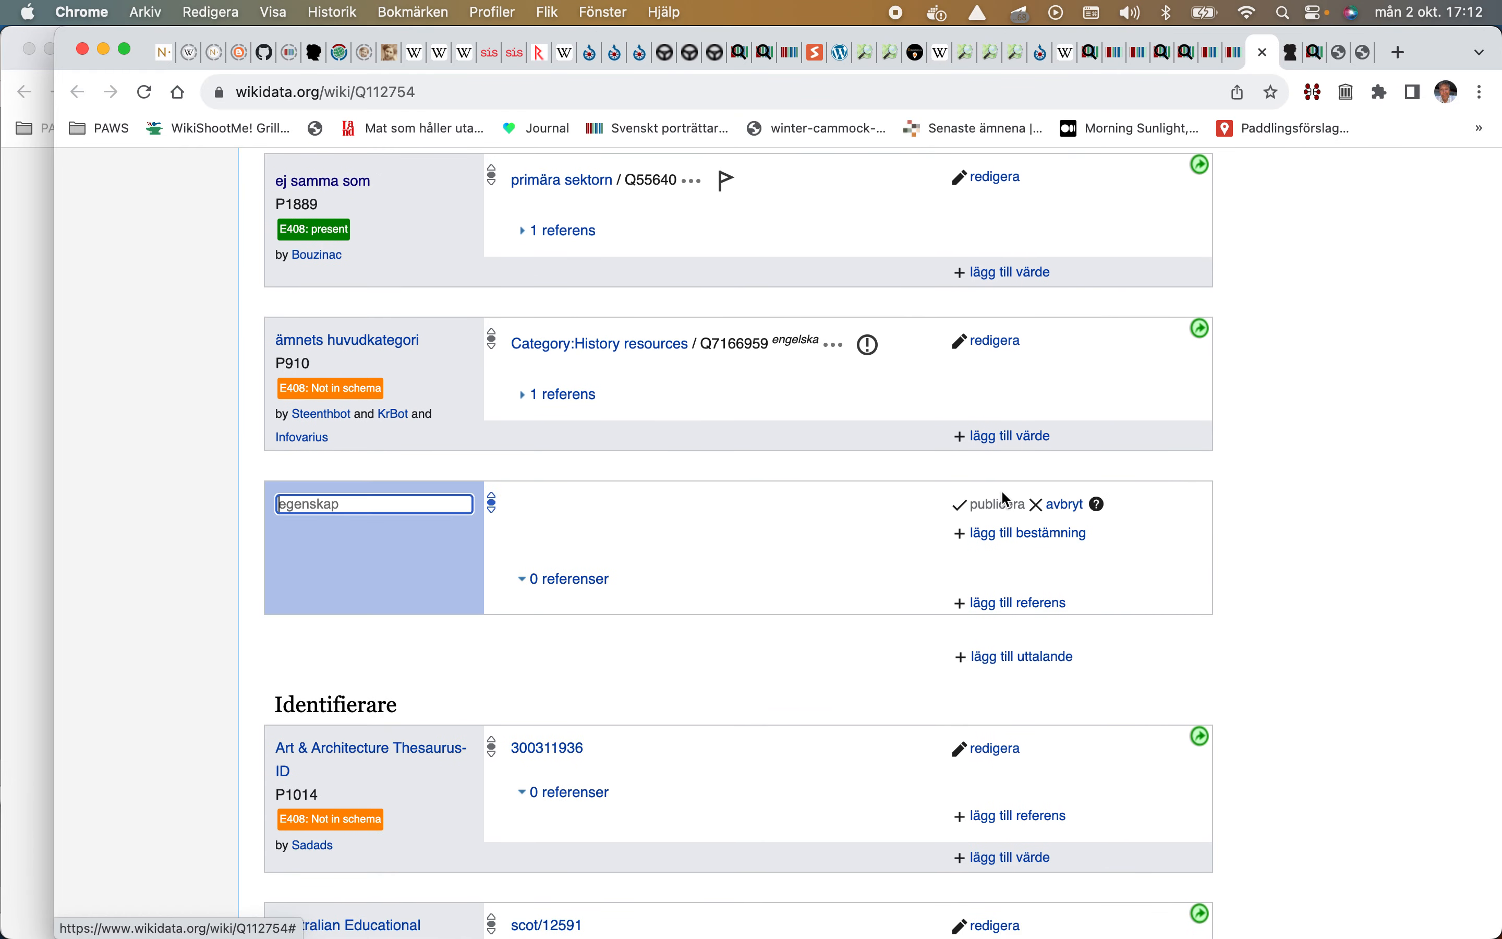
left_click(652, 539)
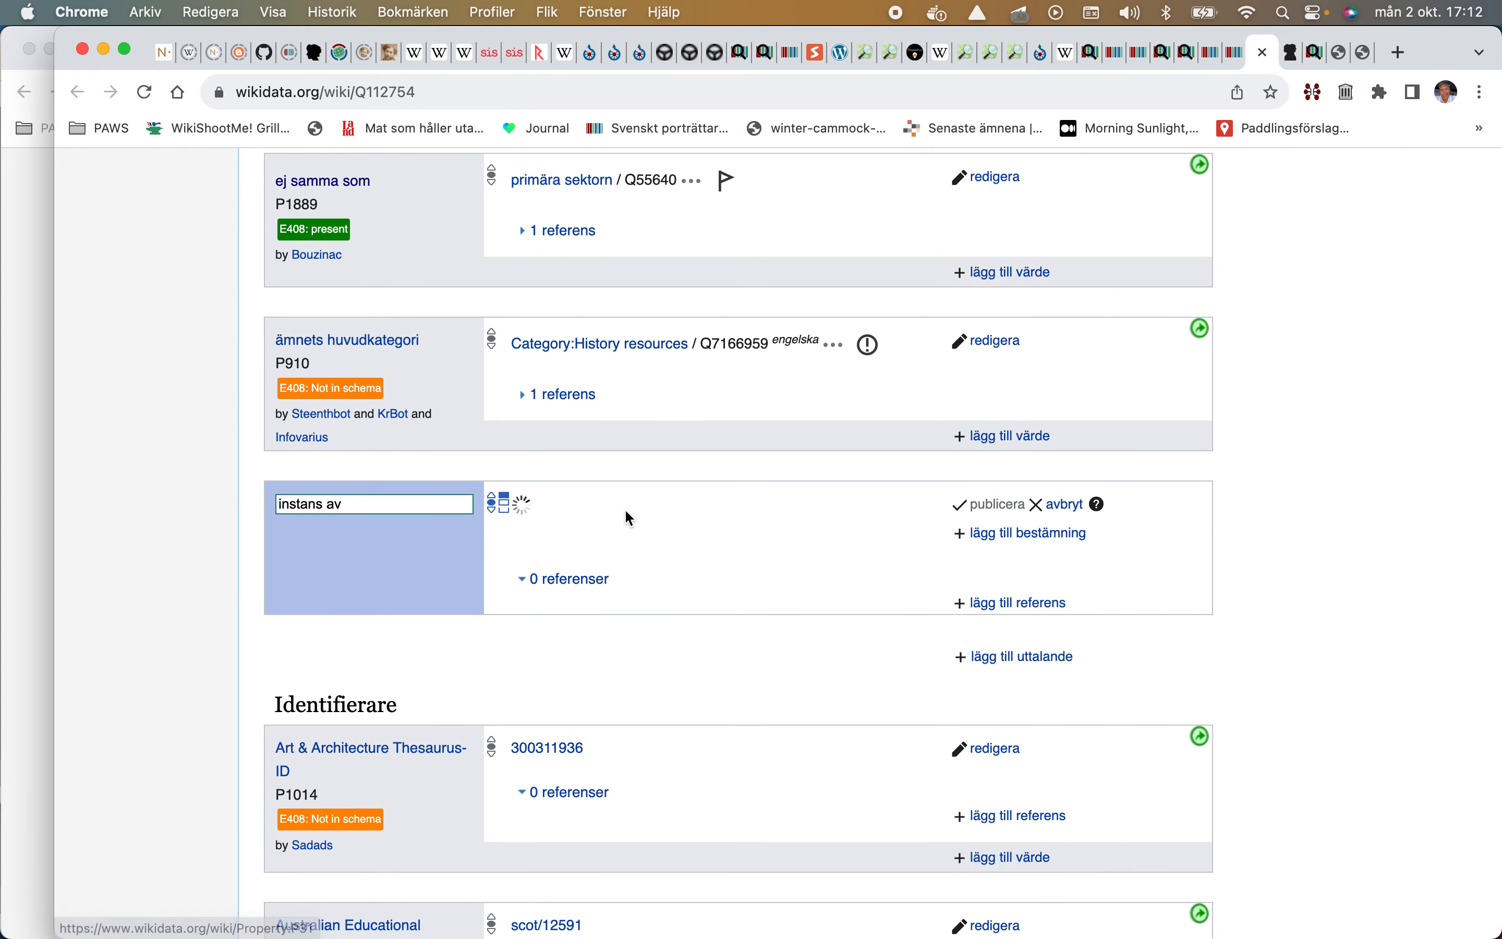
right_click(626, 516)
left_click(669, 663)
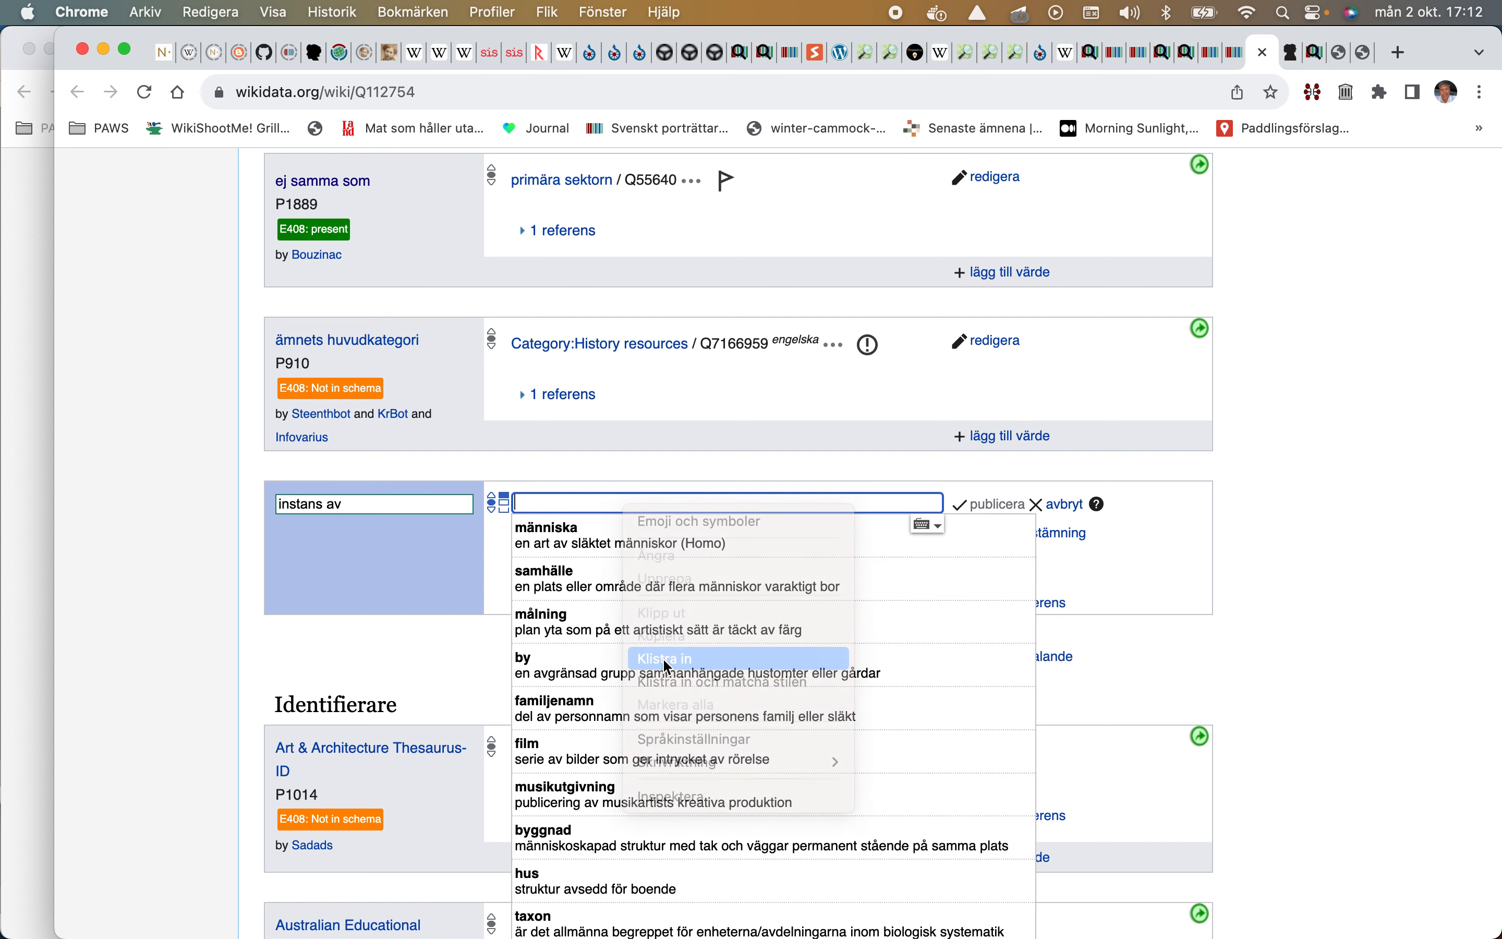
left_click(652, 535)
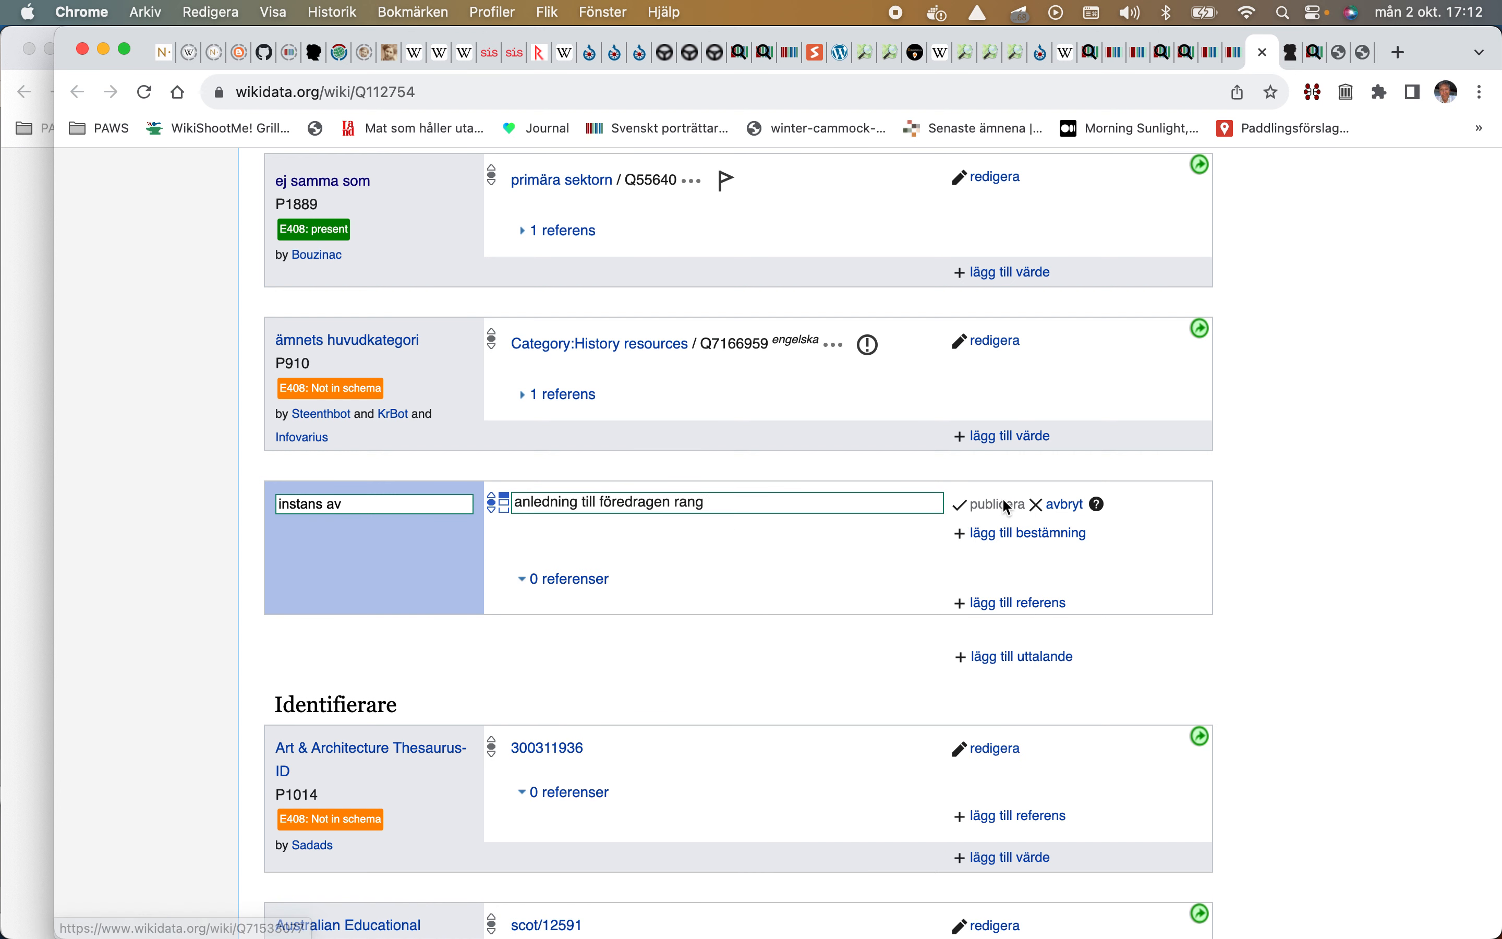
left_click(1006, 505)
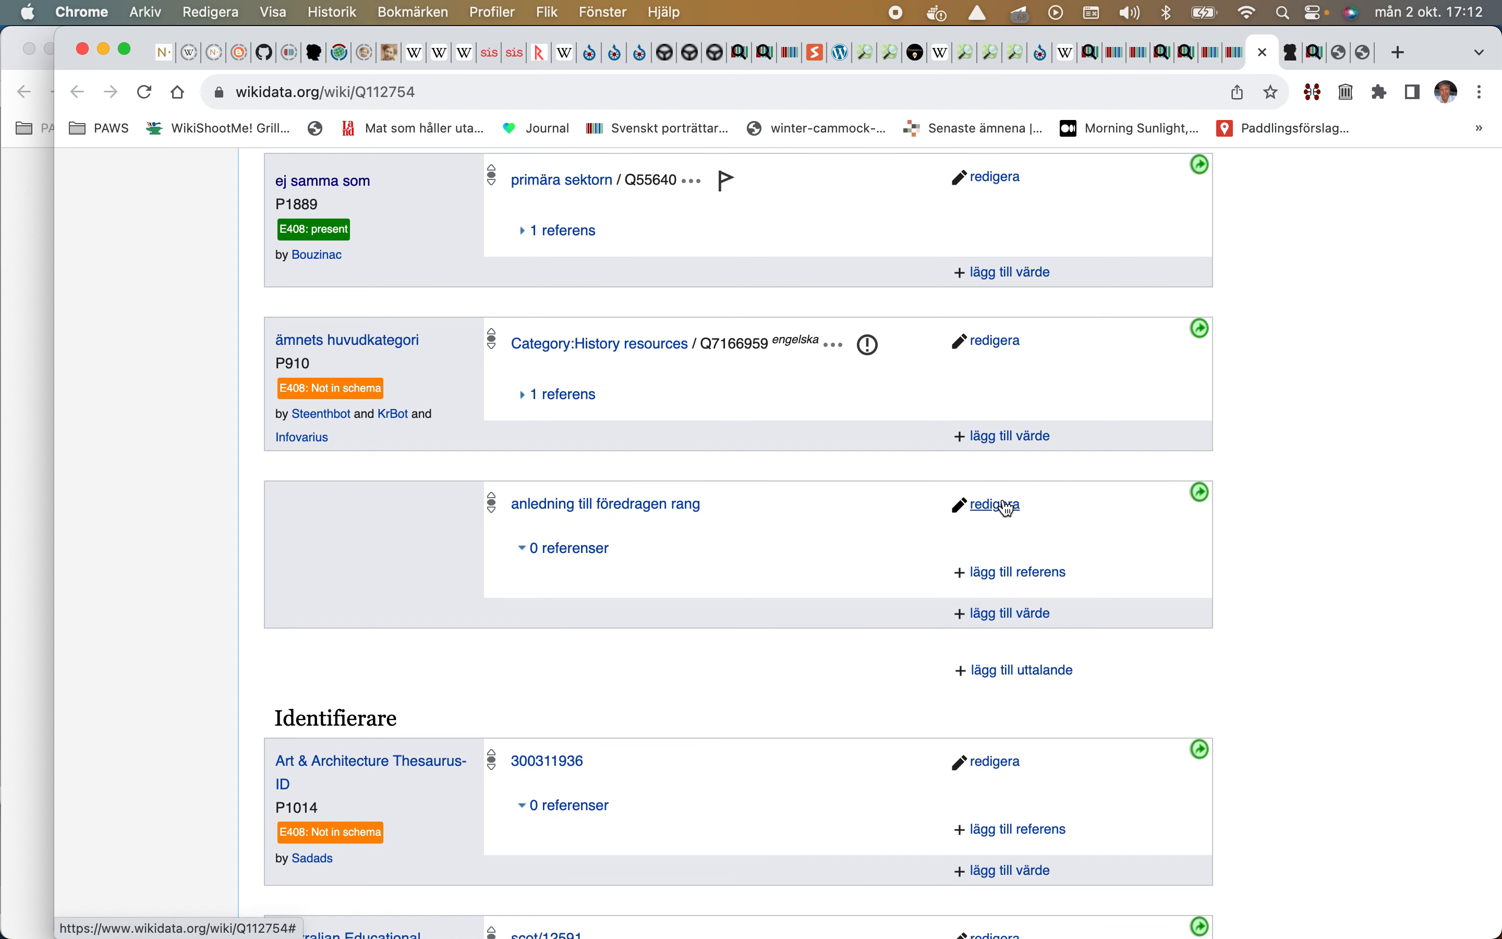
Step: Return to the person's item Q5754375 and expand the reference of the preferred födelseplats value, Göteborgs garnisonsförsamling
left_click(1227, 62)
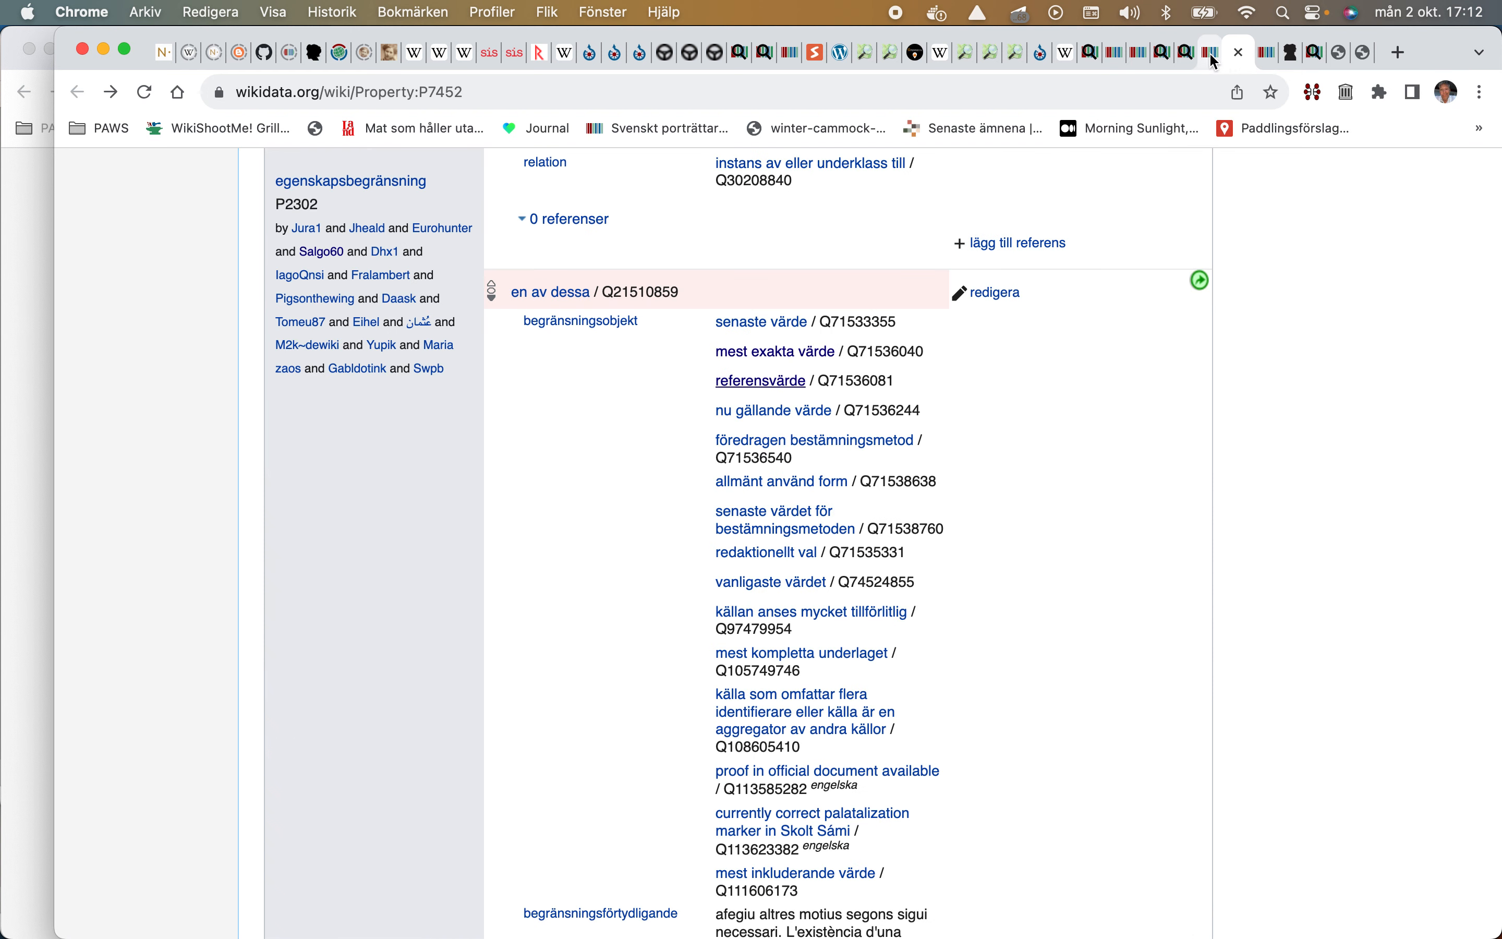
left_click(1214, 57)
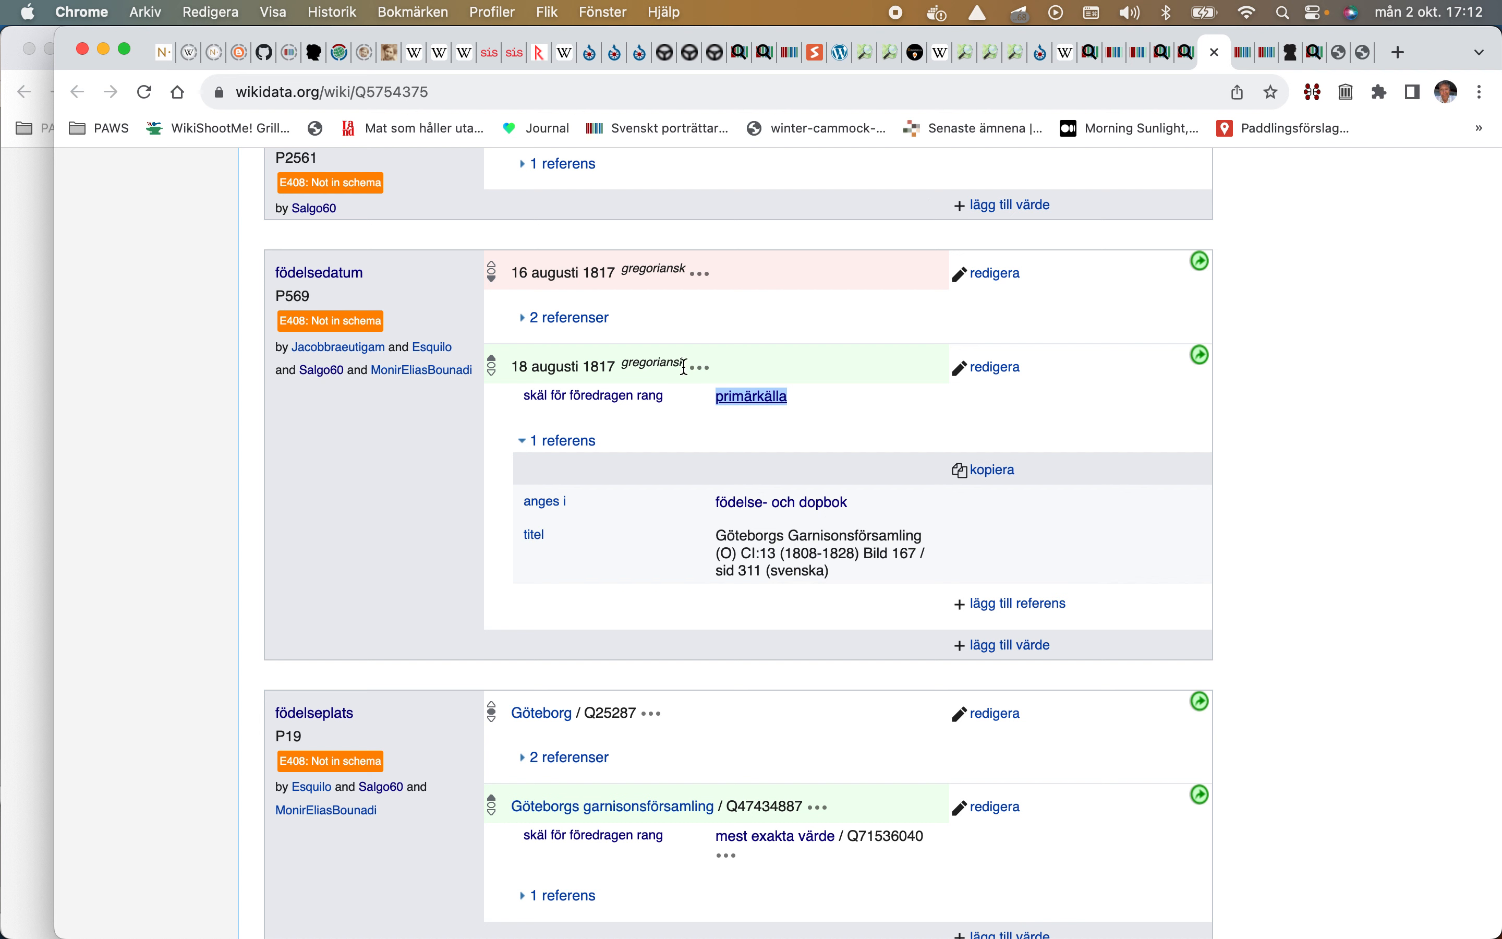
left_click(577, 426)
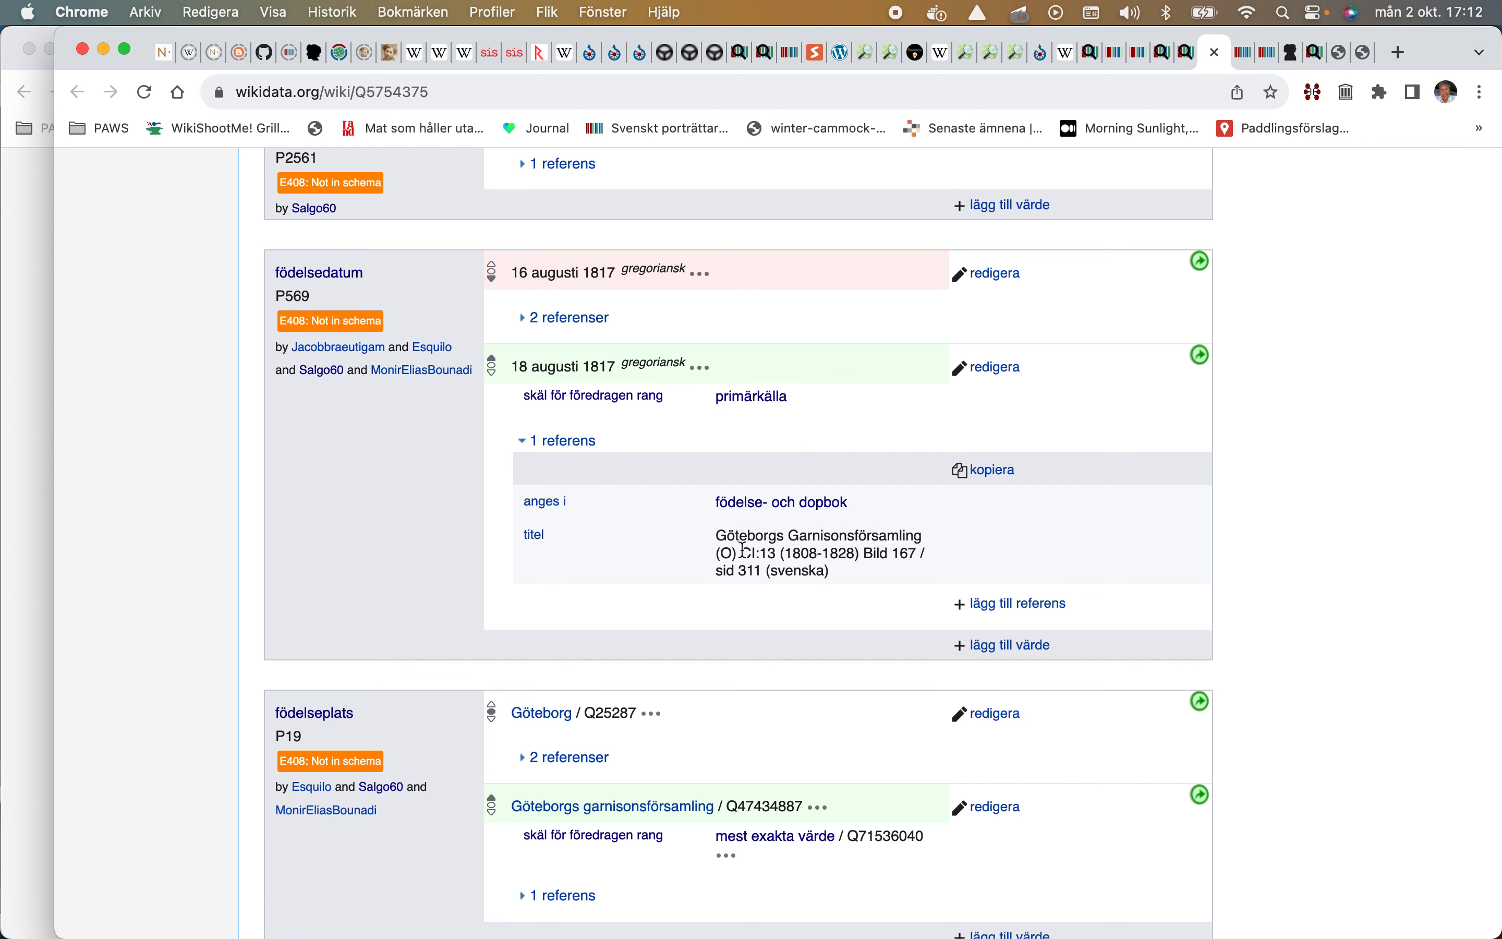
scroll(744, 550, "down", 5)
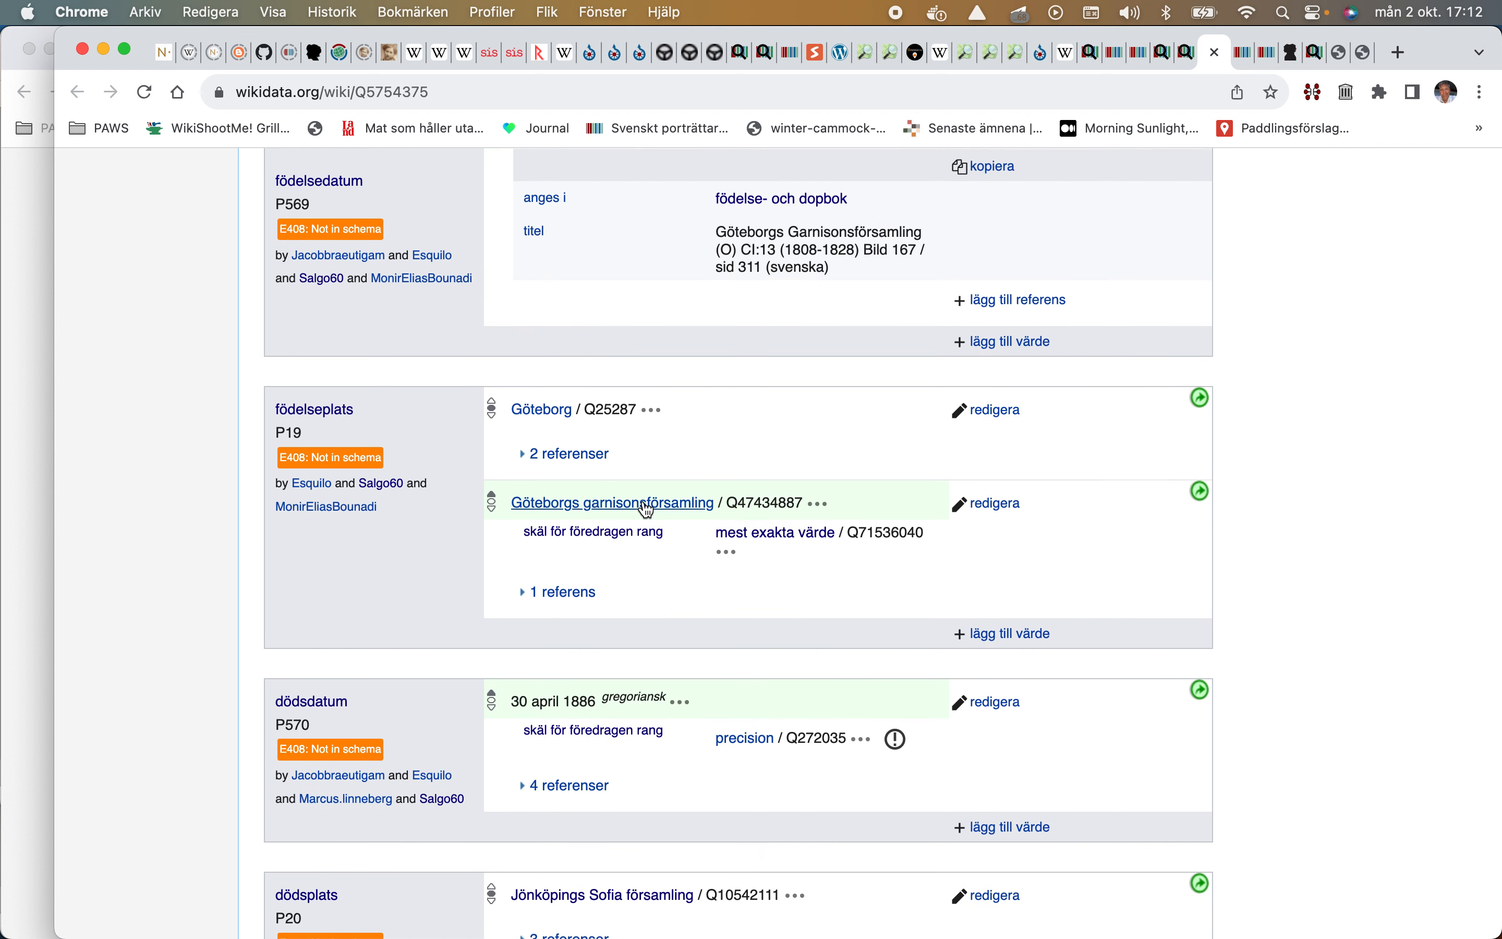
left_click(528, 593)
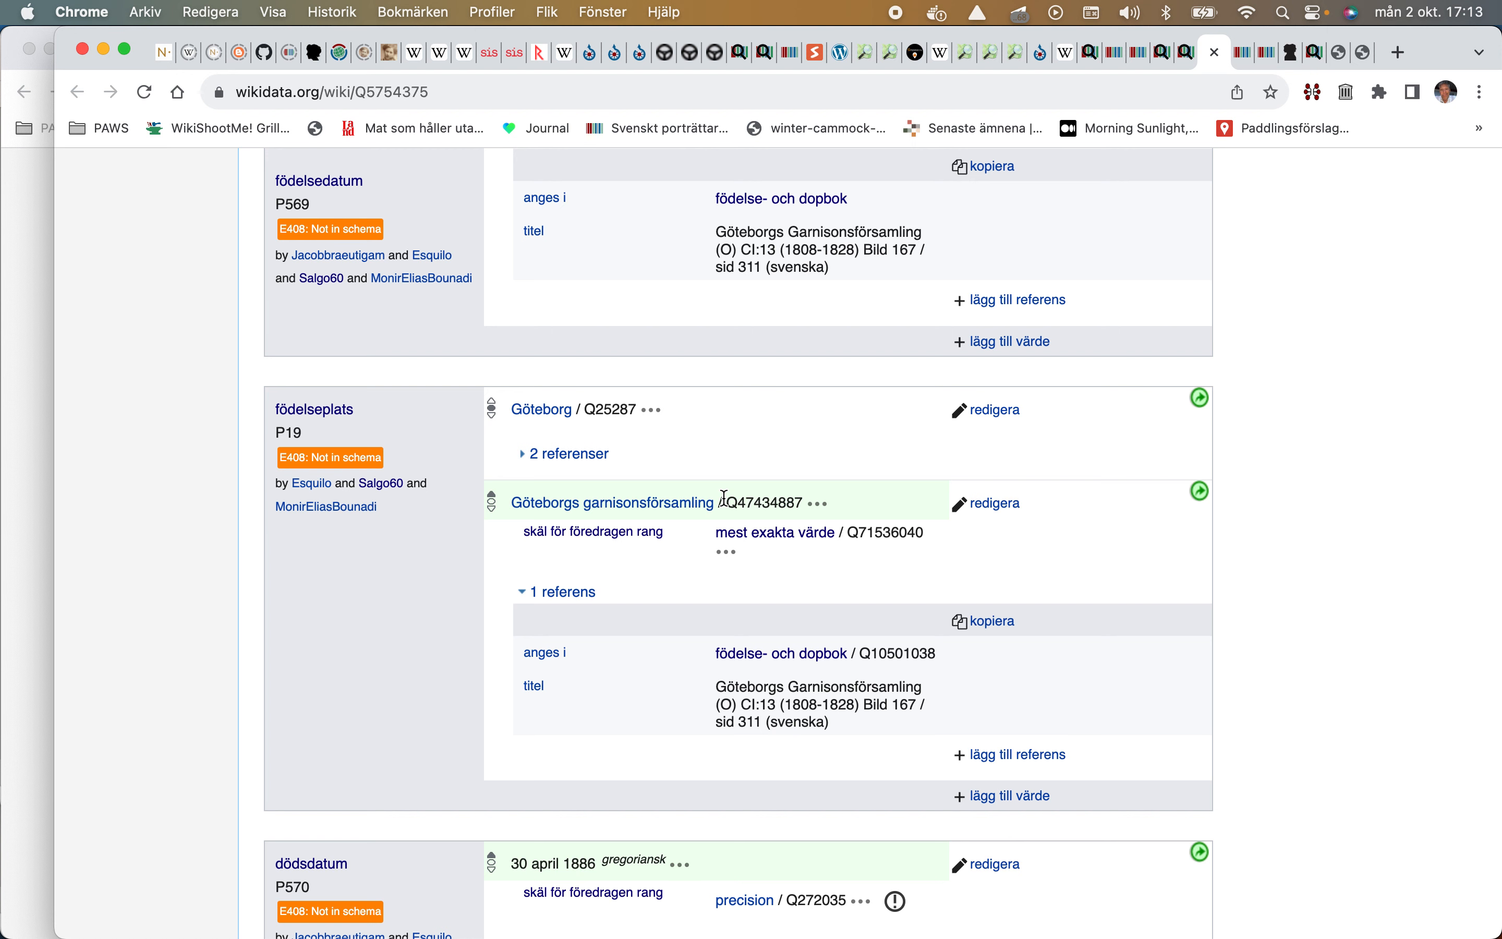
scroll(720, 486, "down", 2)
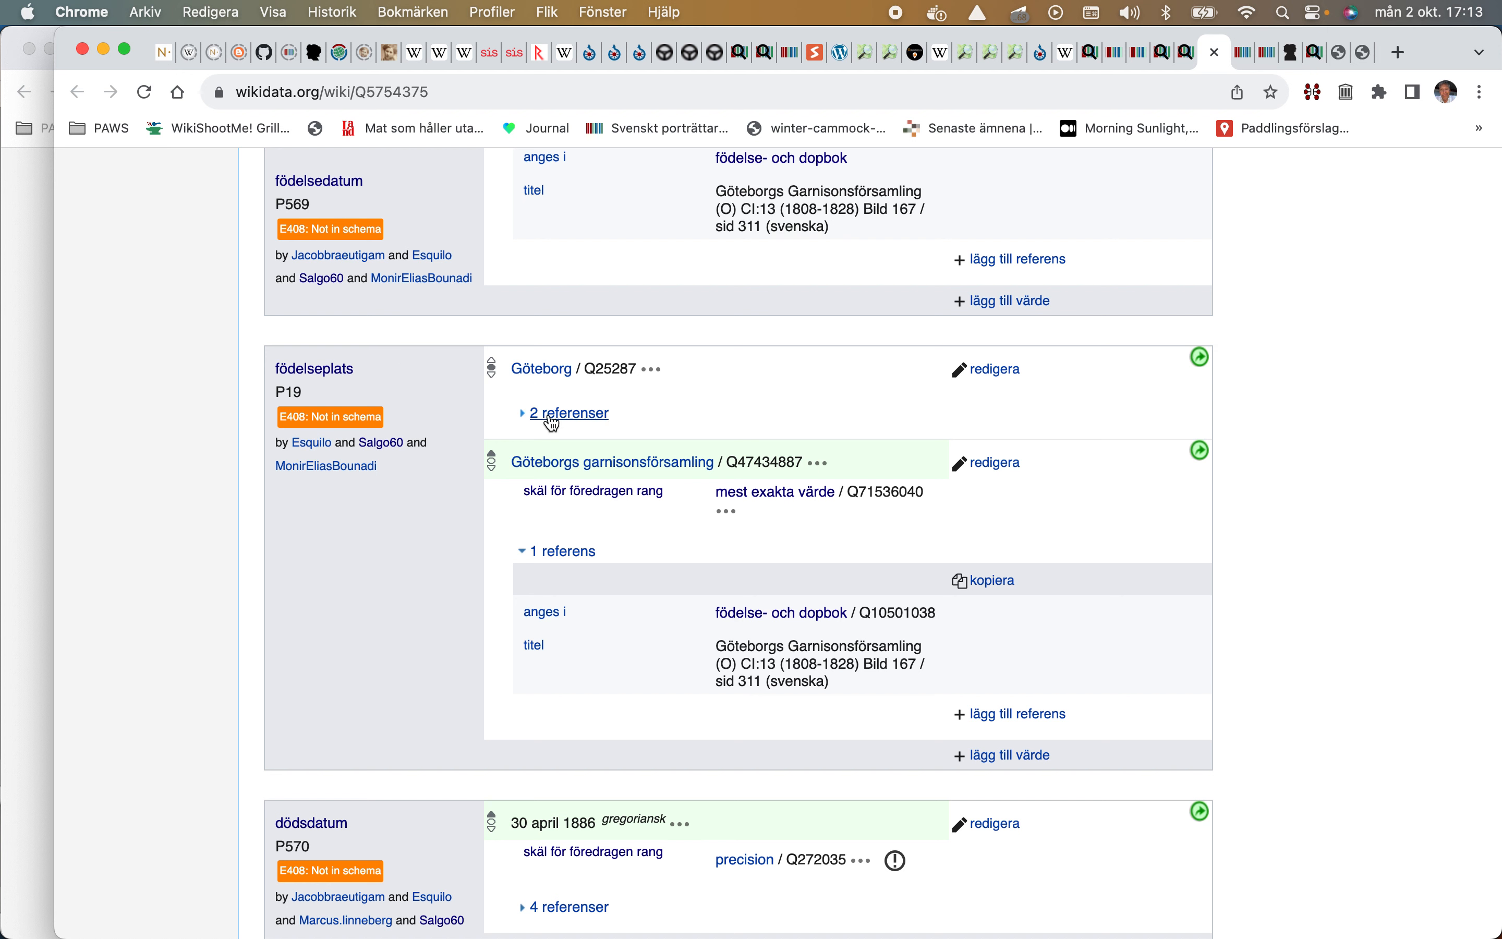
Step: Open the Göteborgs garnisonsförsamling item (Q47434887) in a separate tab and follow its Nationell Arkivdatabas reference code SE/GLA/13183 to Riksarkivet
right_click(585, 463)
left_click(616, 469)
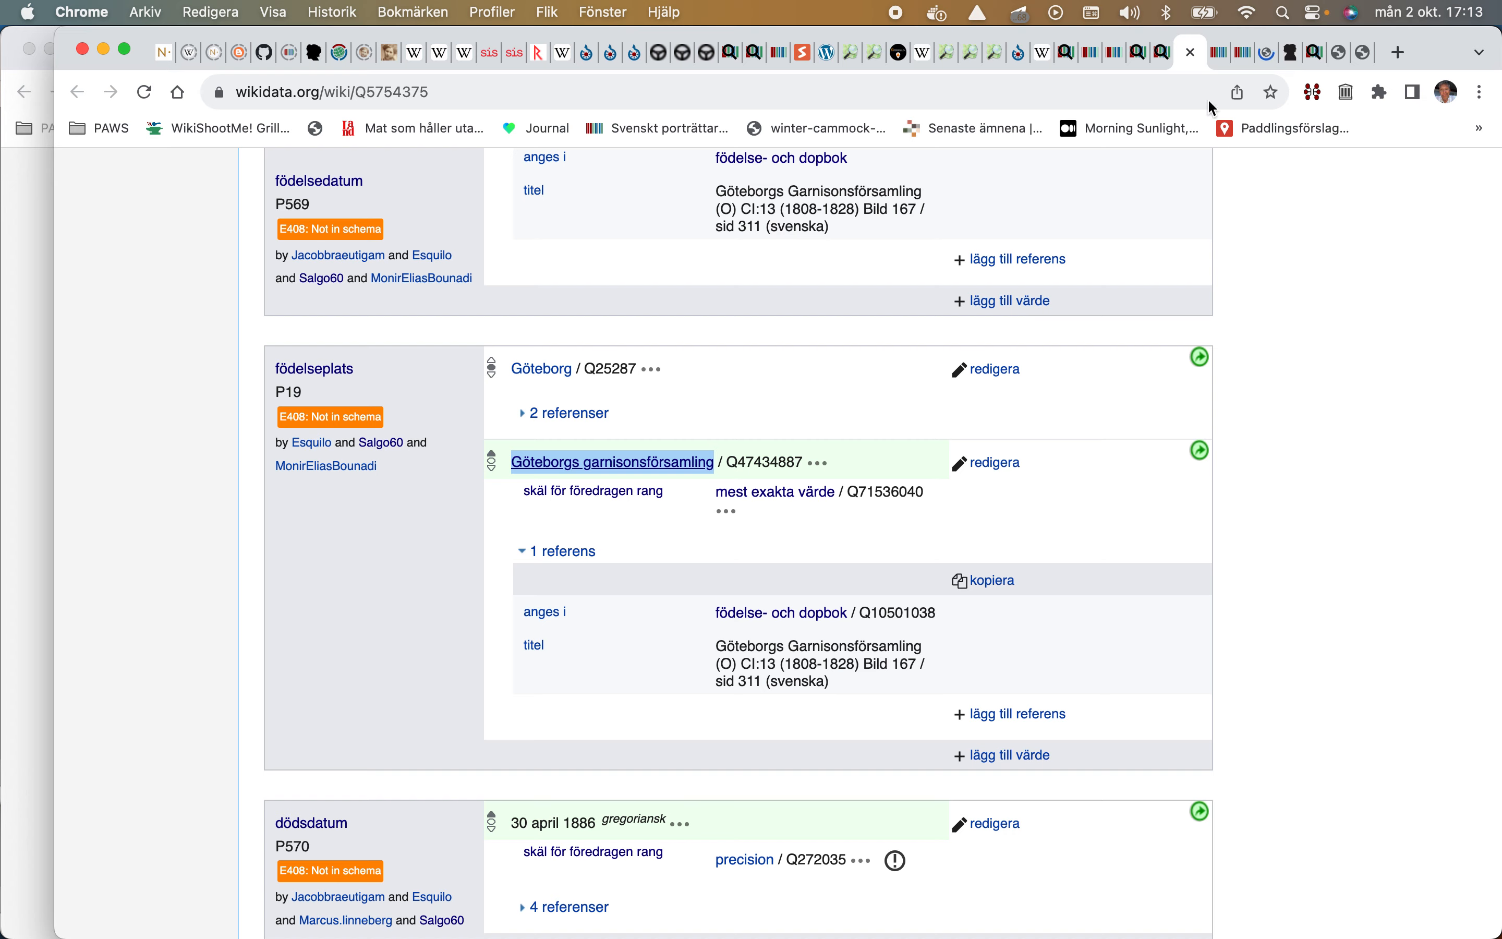
left_click(1263, 52)
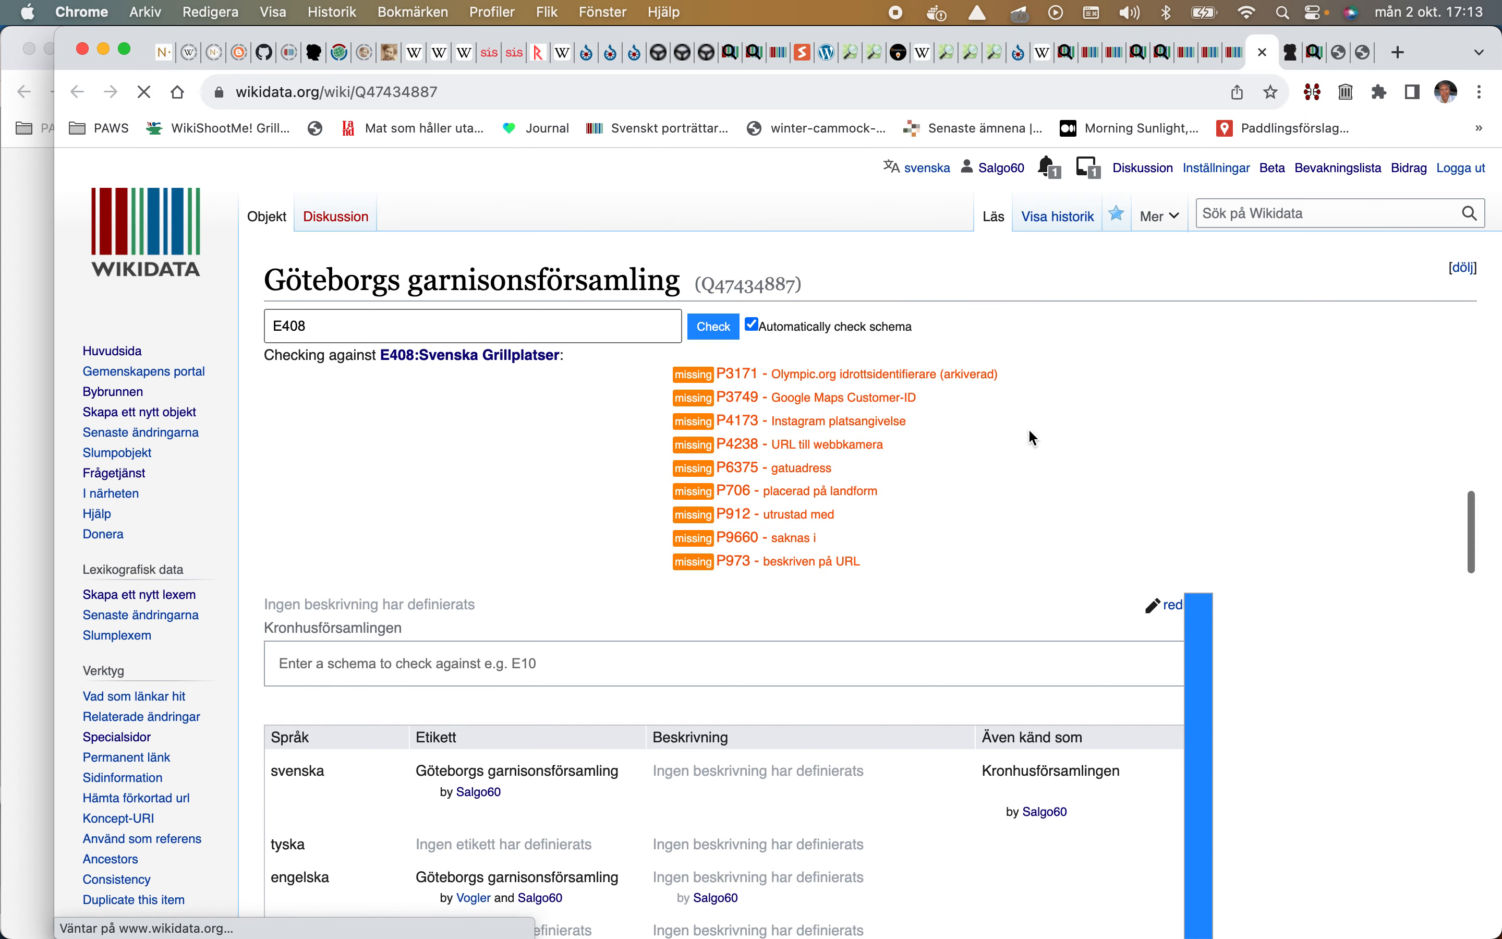
scroll(1029, 430, "down", 20)
scroll(1029, 430, "up", 8)
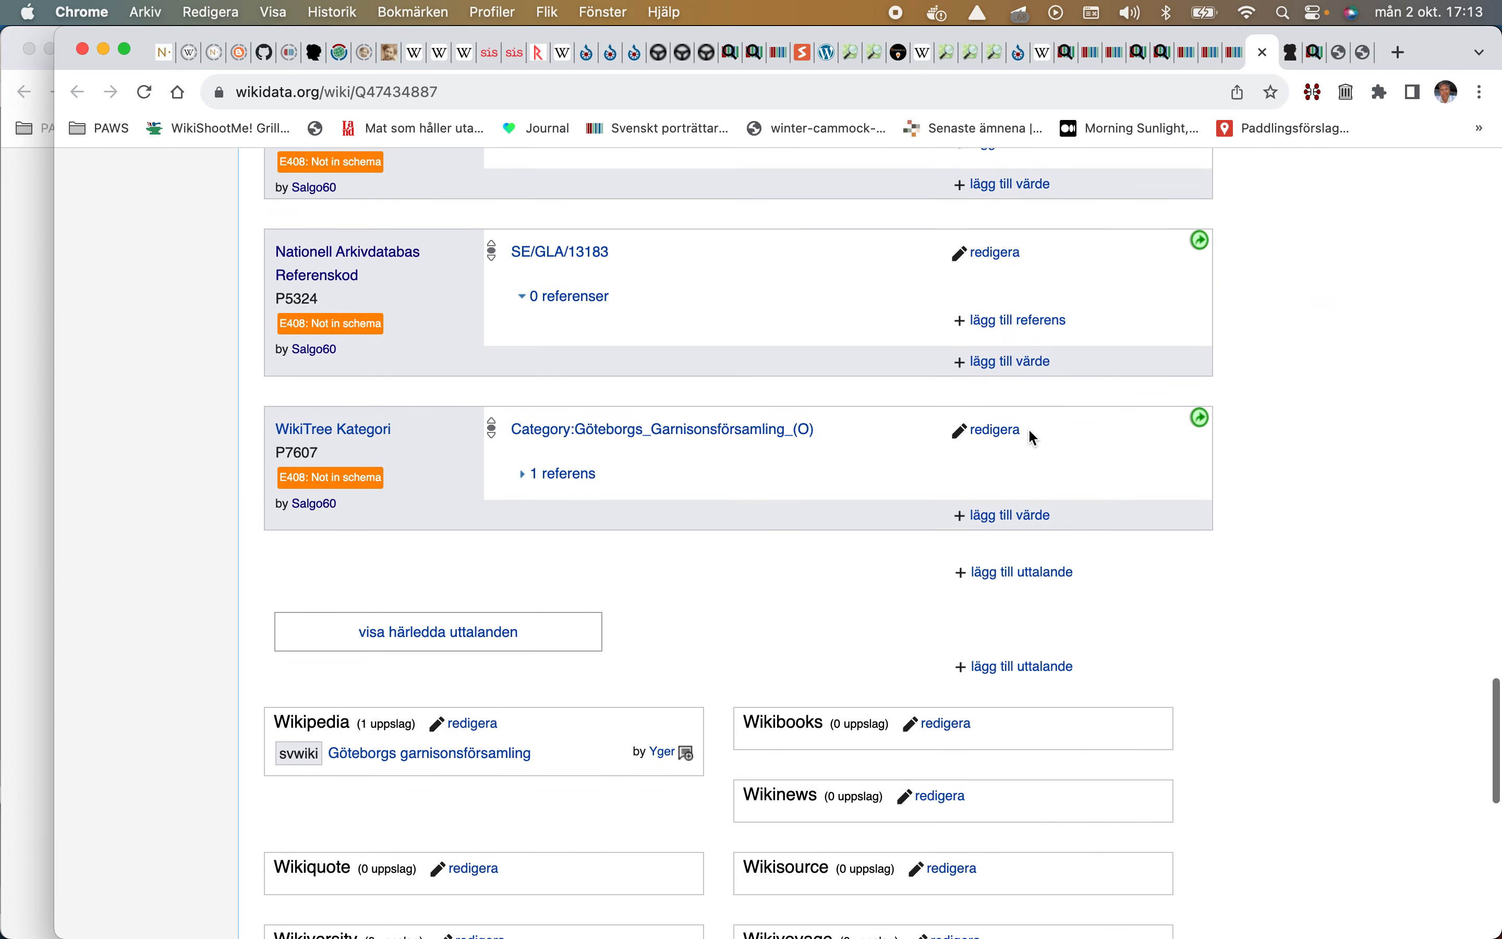
scroll(1028, 427, "up", 4)
left_click(581, 496)
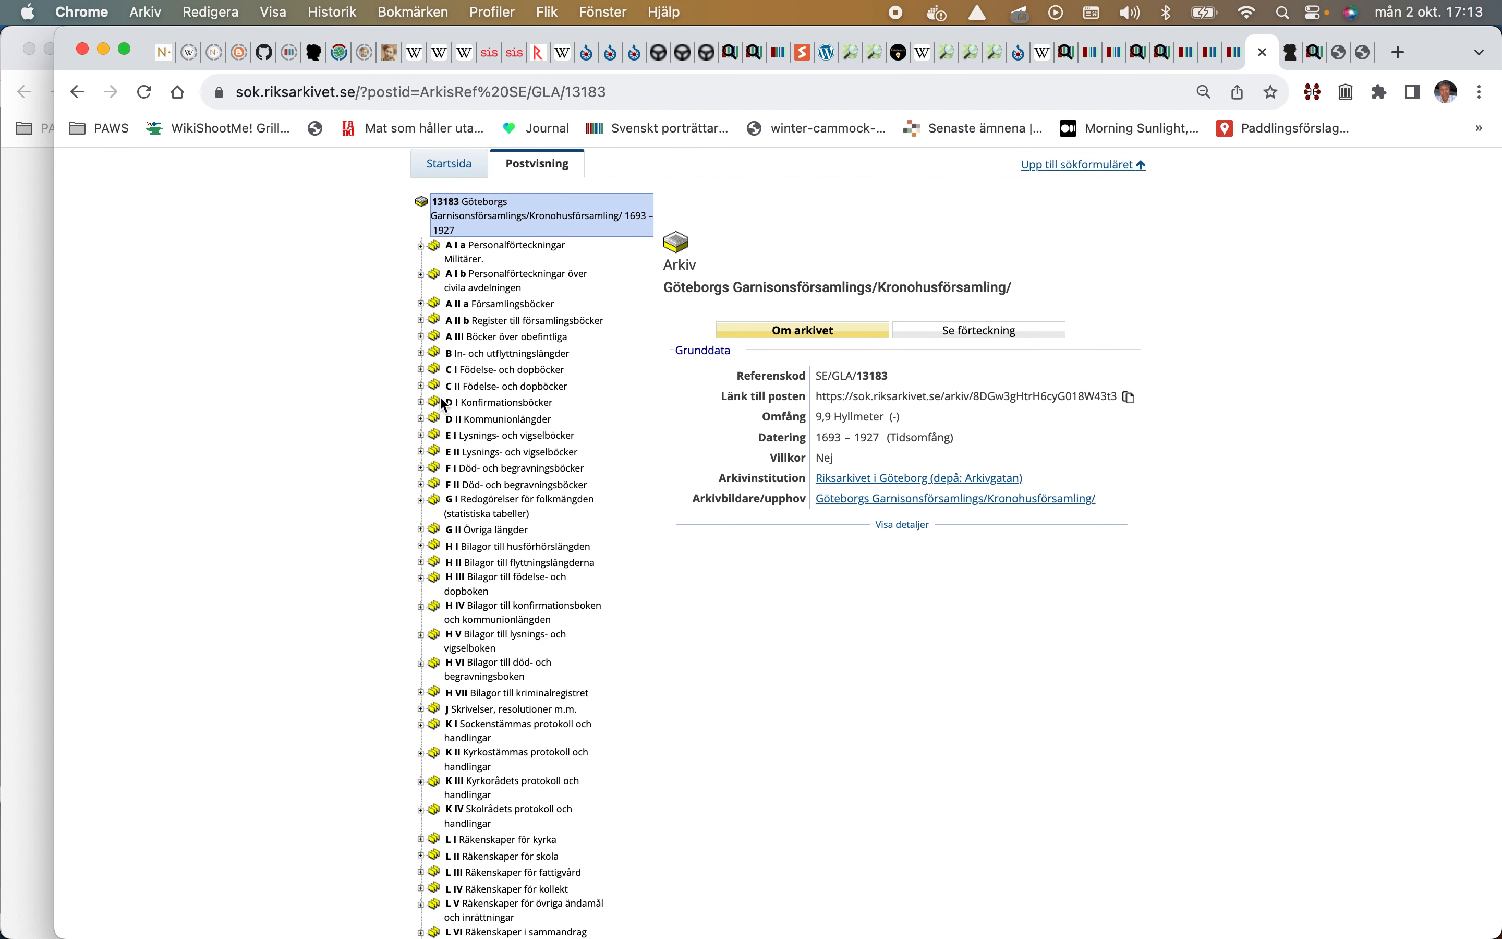
Step: Expand series C I Födelse- och dopböcker, select volume 13 (1808–1828), and open its digitised images in a separate tab
left_click(421, 369)
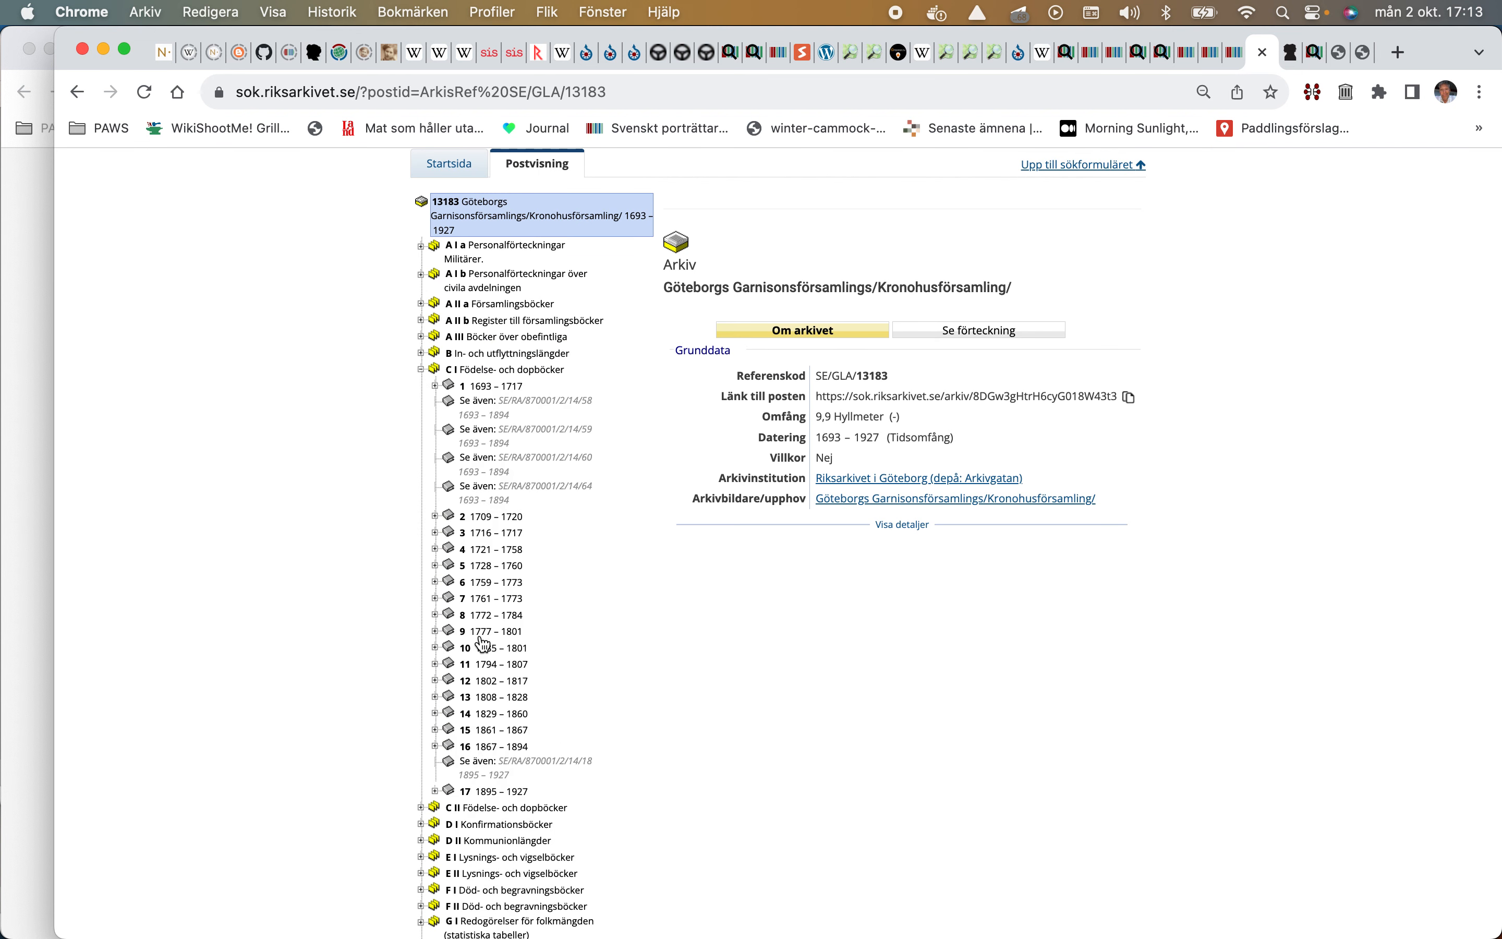
left_click(488, 696)
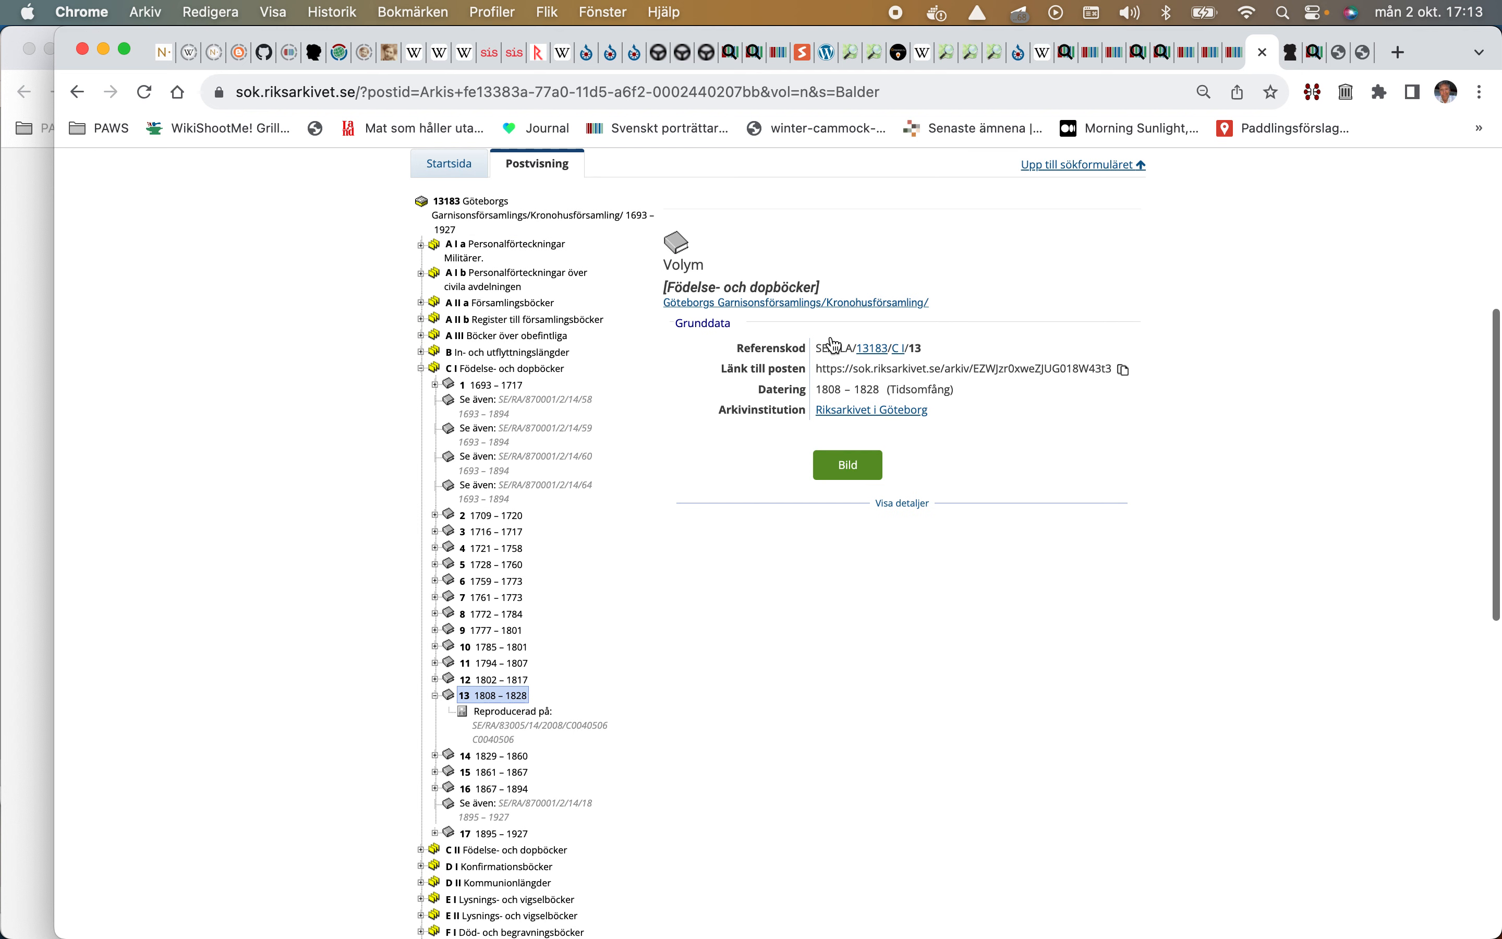
right_click(860, 466)
left_click(882, 476)
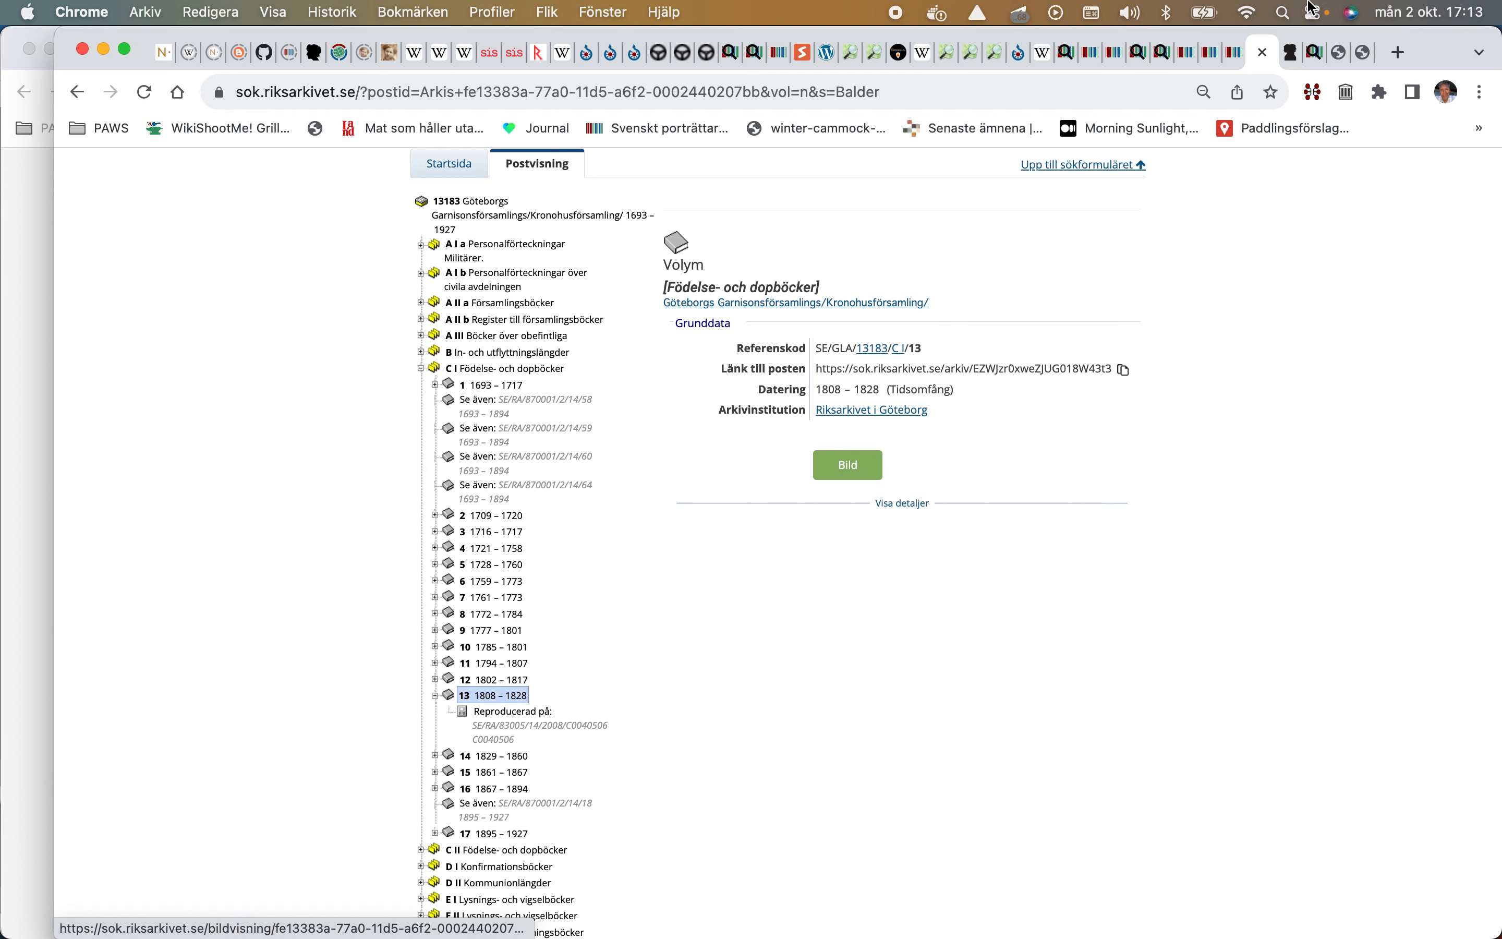
Step: Check the image and page cited in the person's födelseplats reference, and switch to the Riksarkivet image viewer for C I:13
left_click(1215, 55)
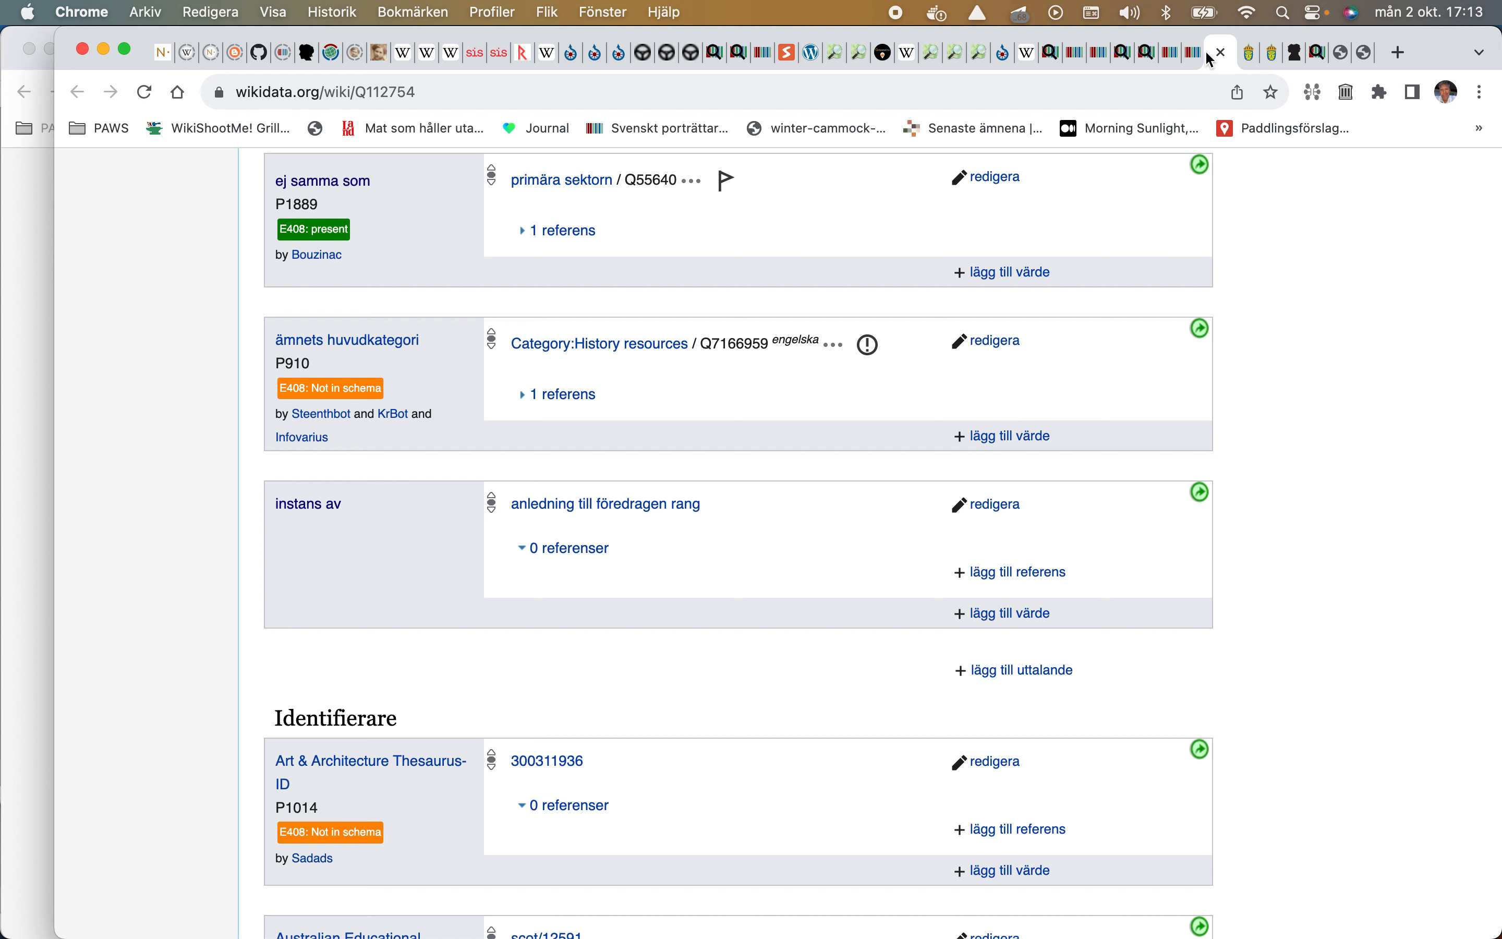
left_click(1201, 59)
left_click(1178, 59)
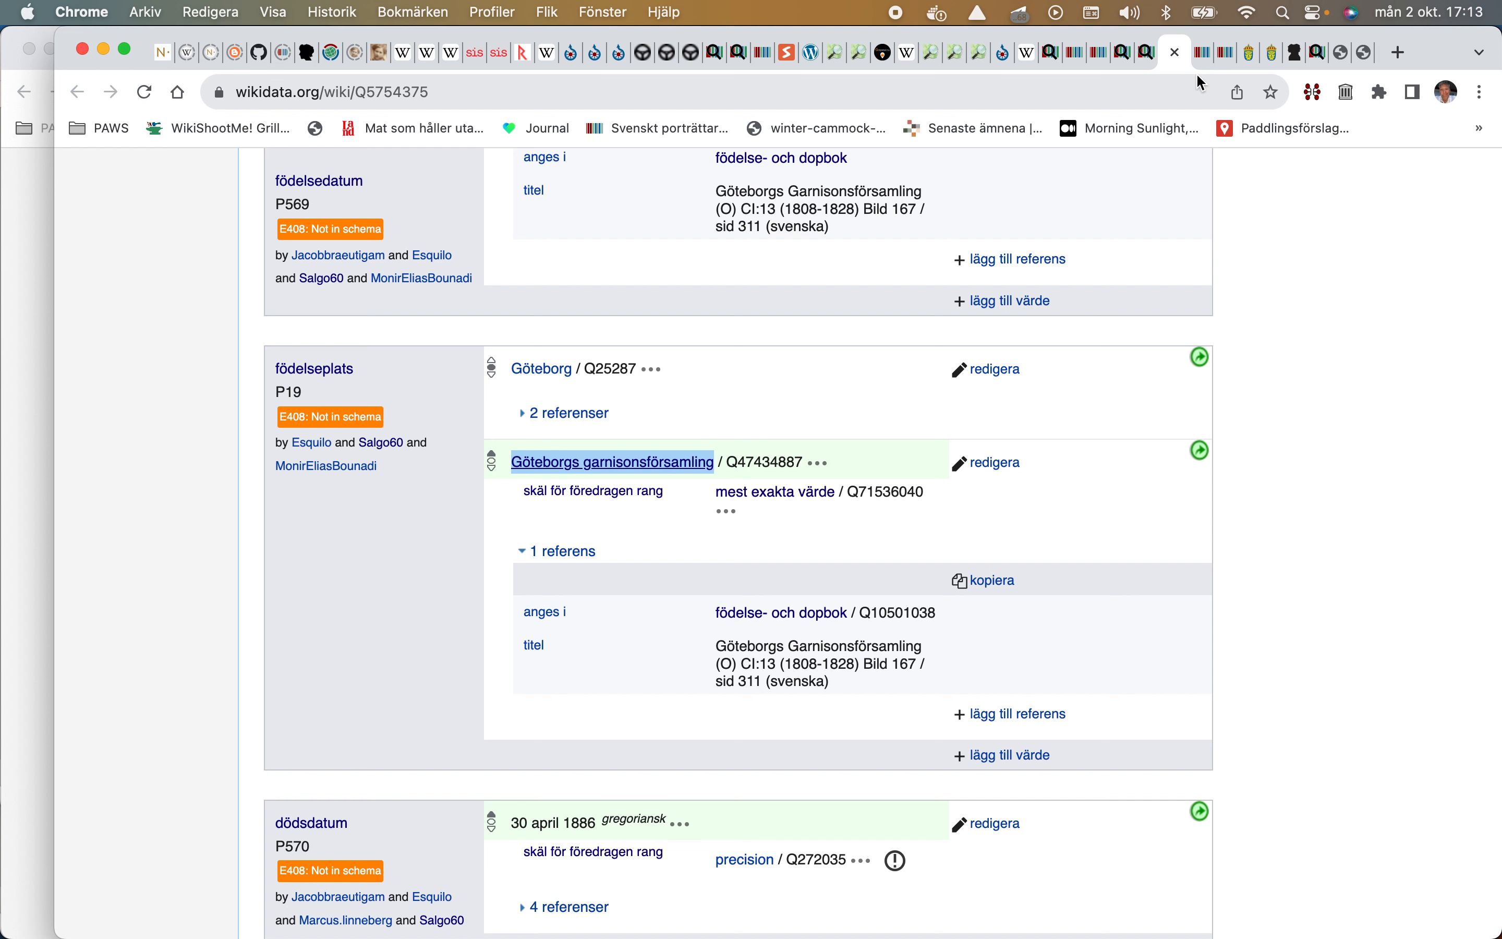
left_click(1274, 52)
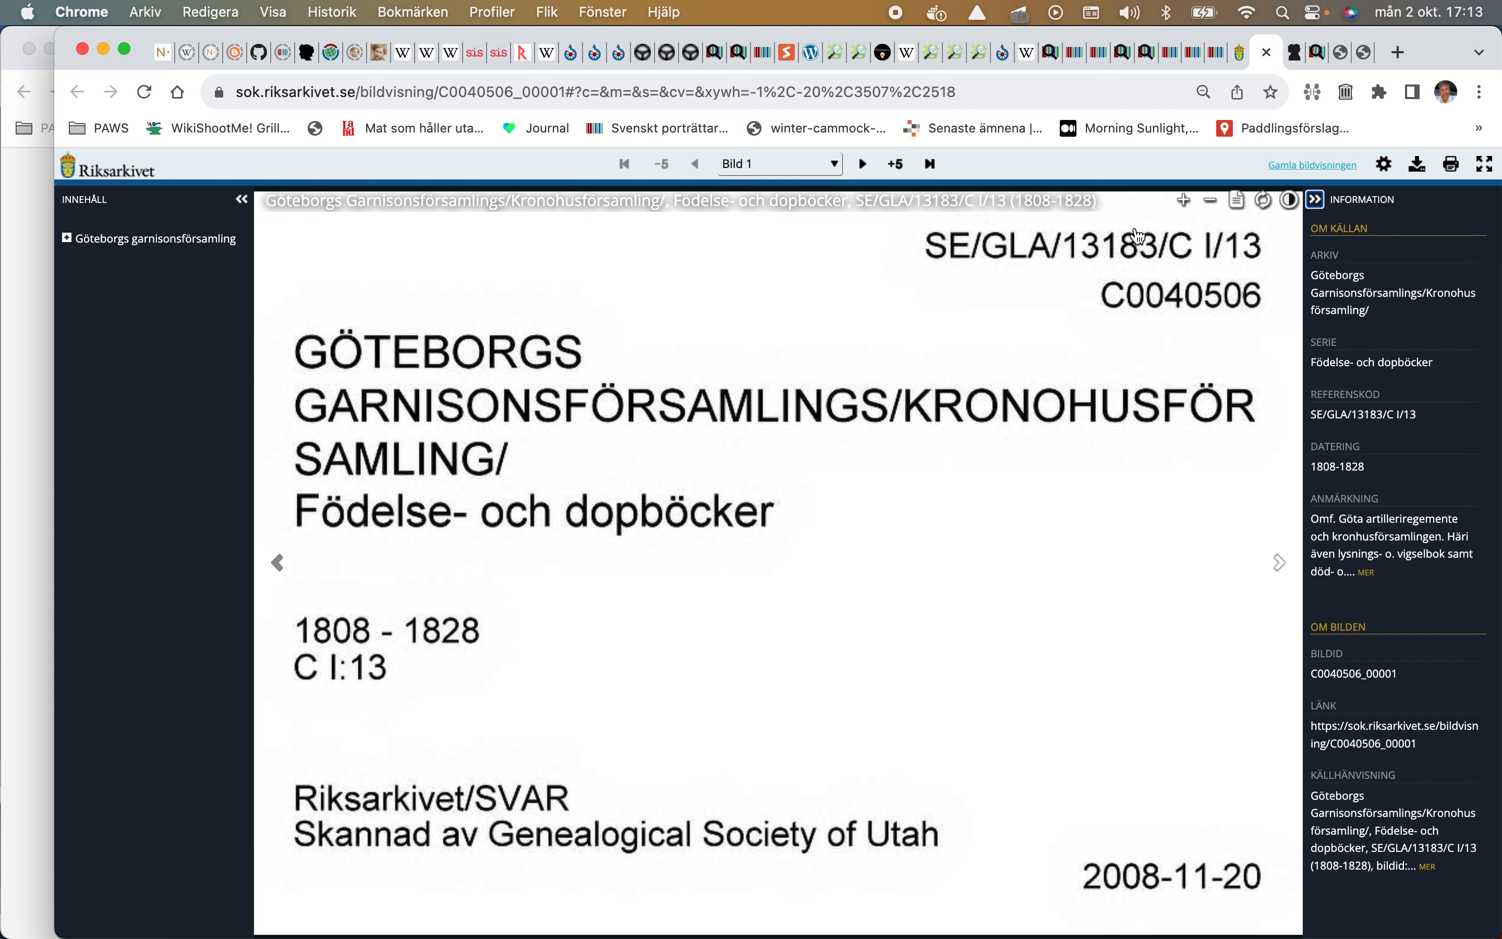
Step: Go to Bild 177 / Sida 311 of the birth book and shift the scan to read the August entries
left_click(781, 163)
scroll(832, 547, "down", 20)
scroll(835, 555, "up", 1)
scroll(835, 554, "up", 10)
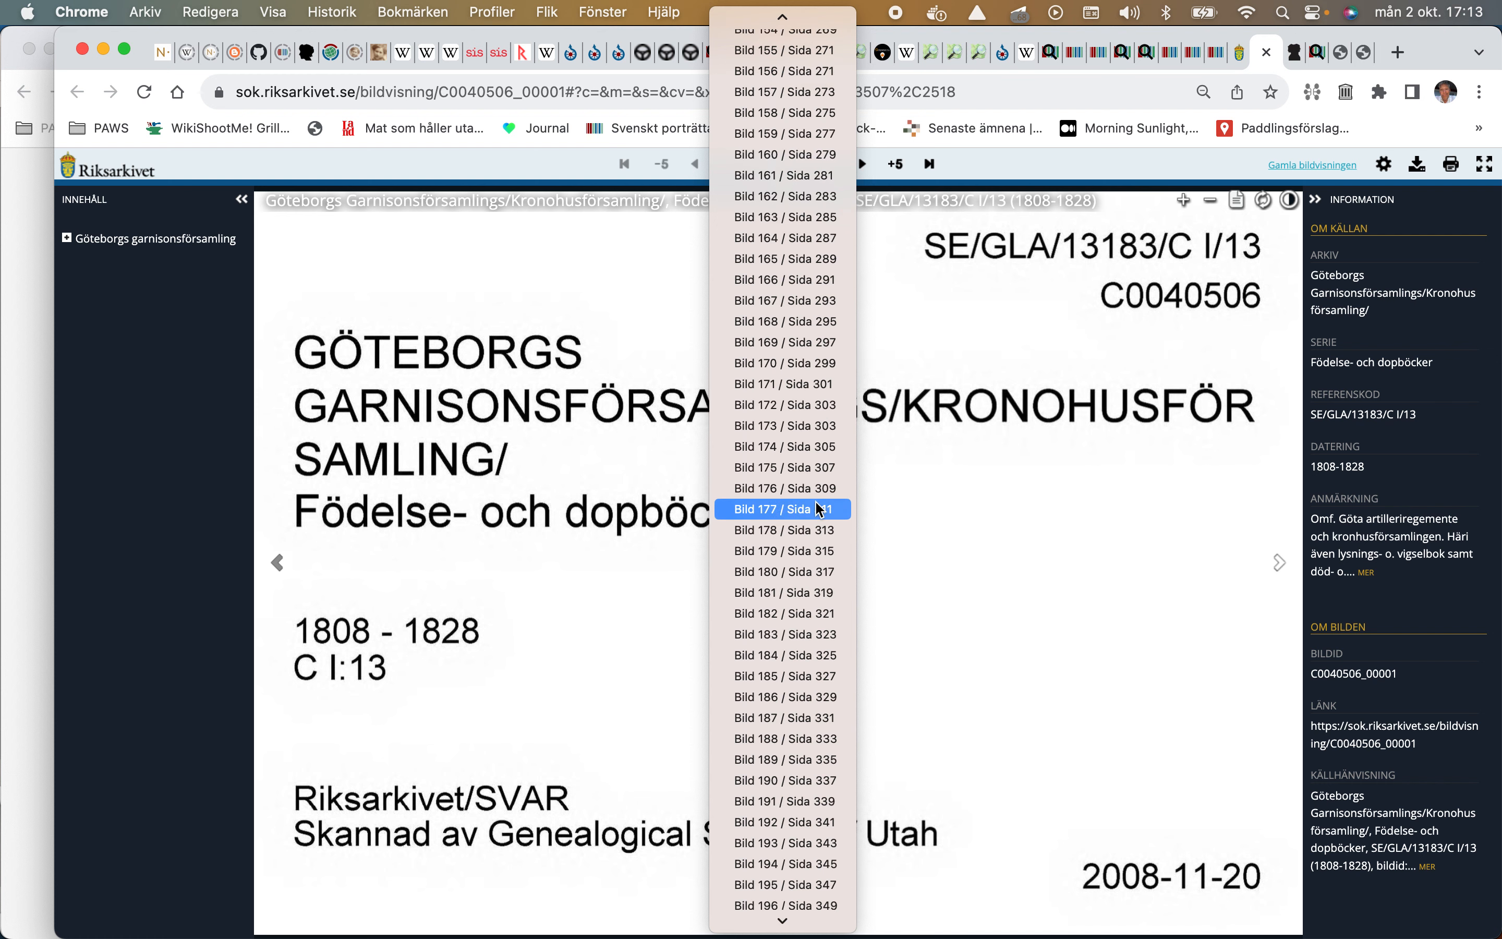
left_click(820, 509)
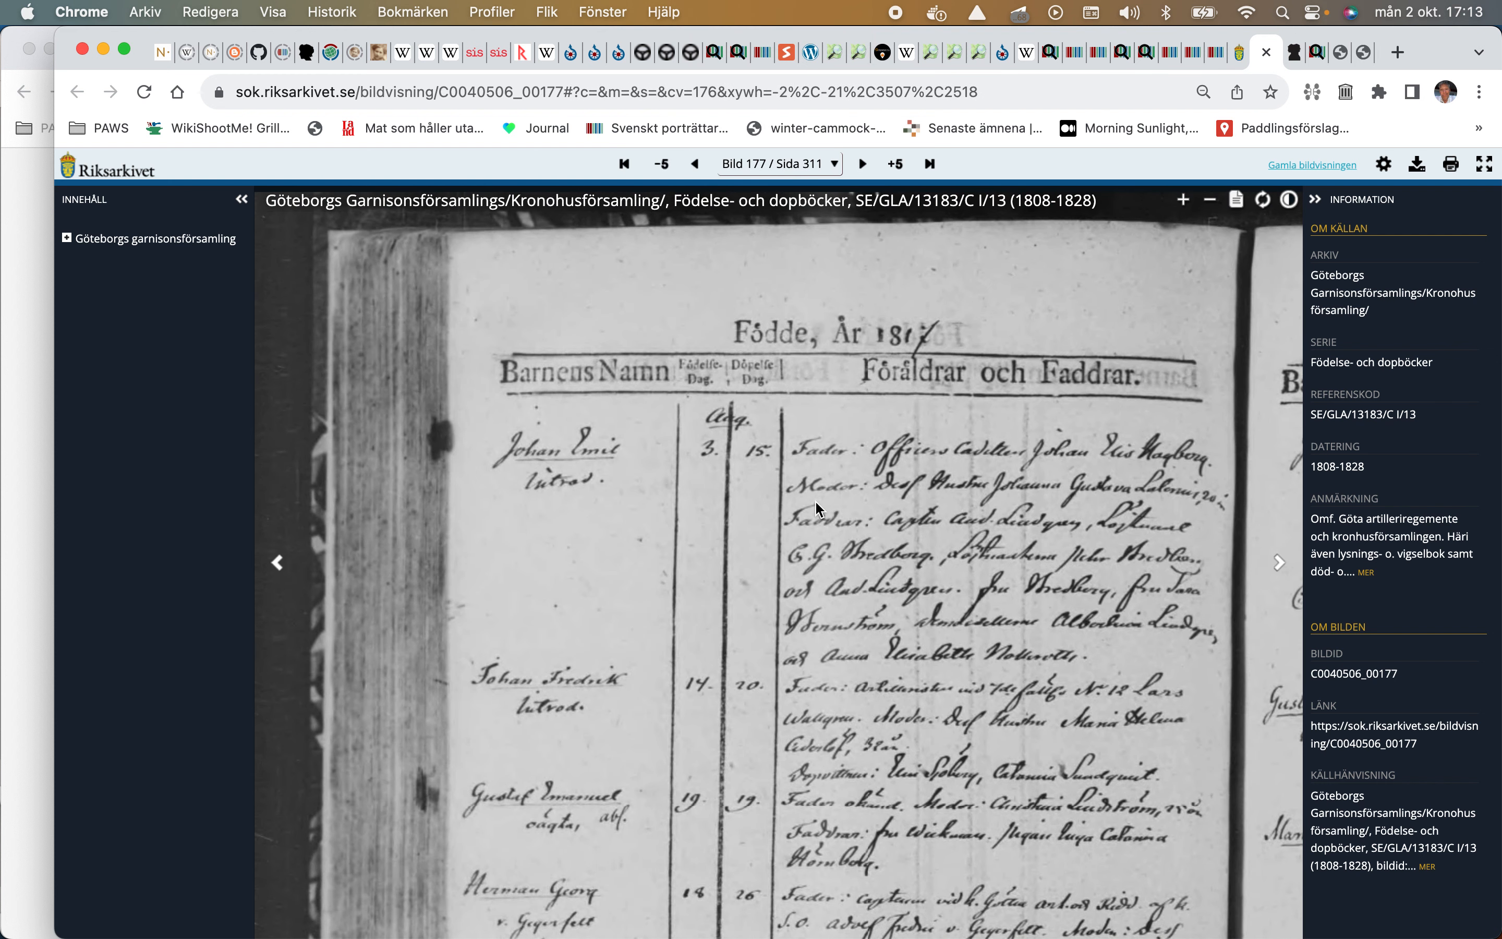
left_click_drag(819, 502, 783, 437)
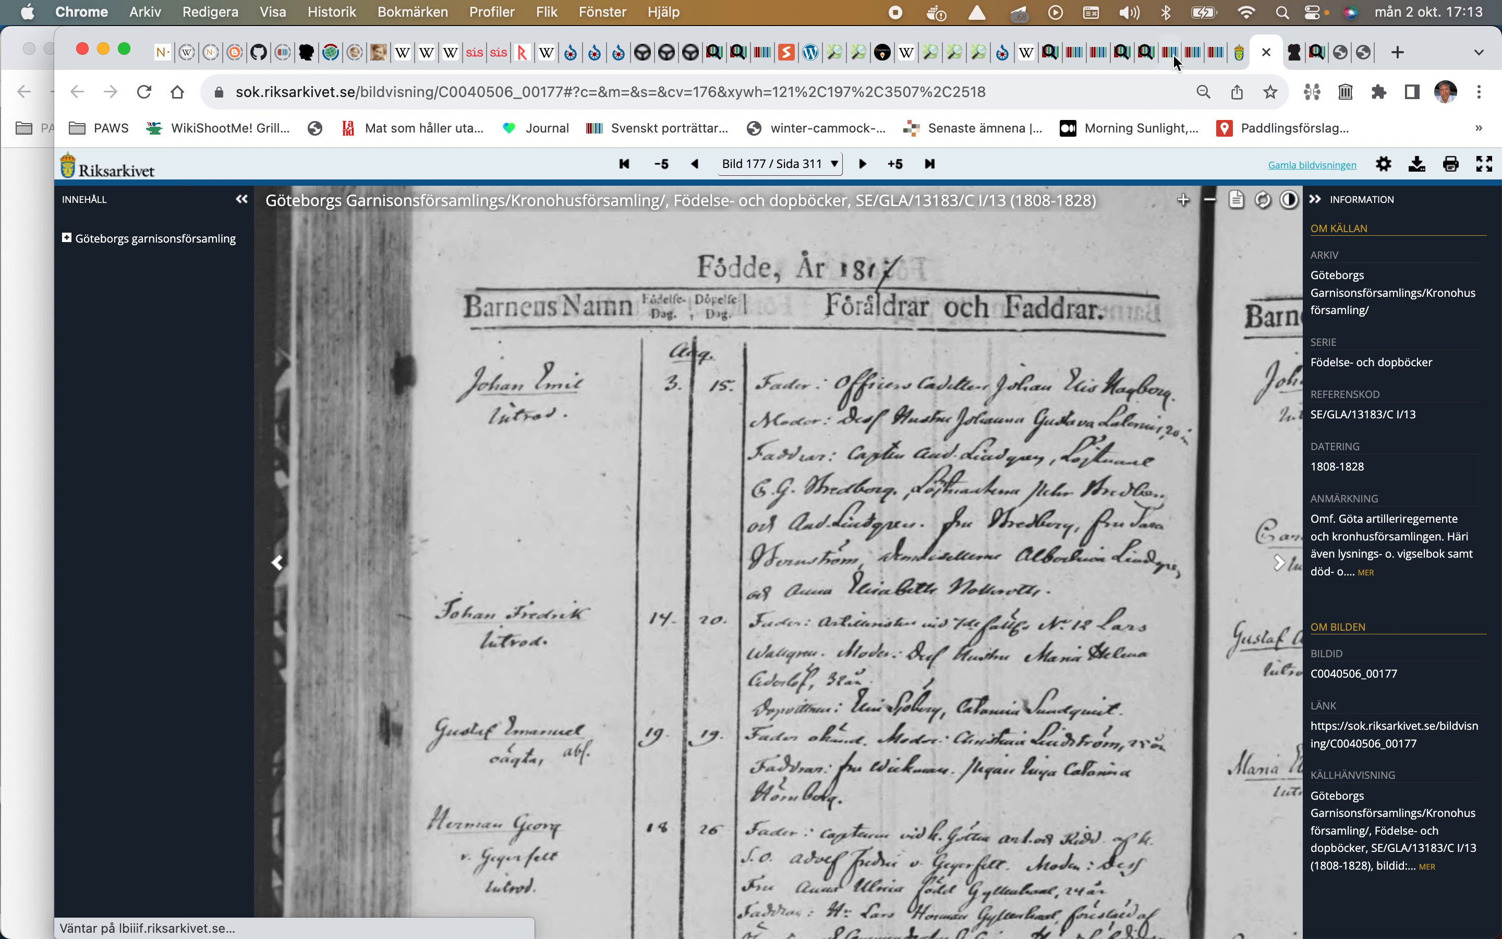
Step: Check the födelsedatum reference on the person's Wikidata item, and return to the Riksarkivet scan of Bild 177 / Sida 311
left_click(1217, 60)
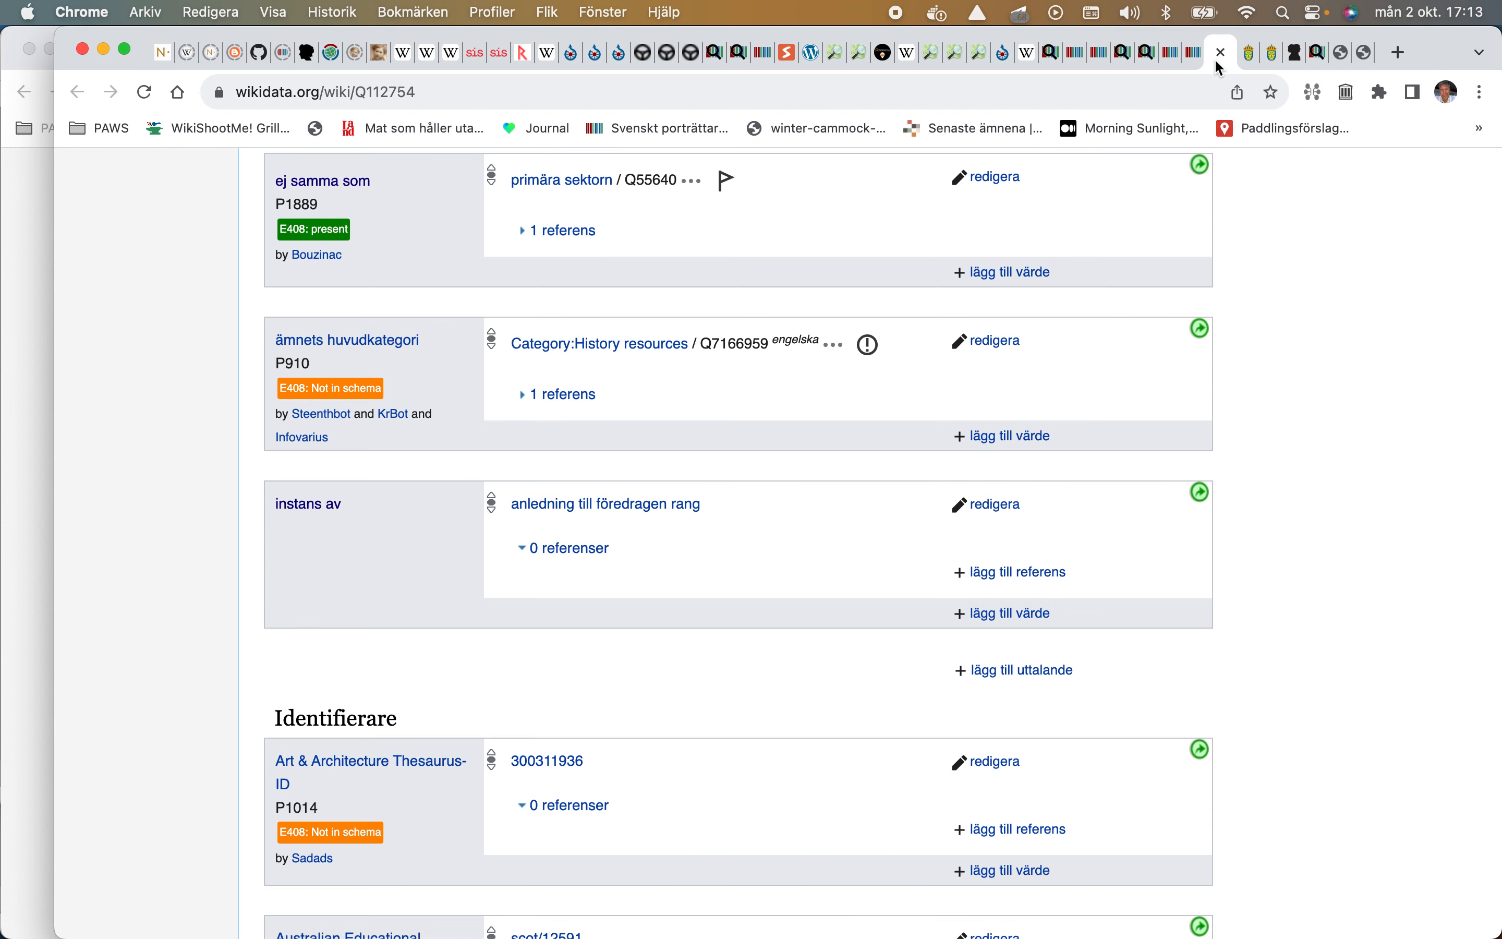
left_click(1193, 58)
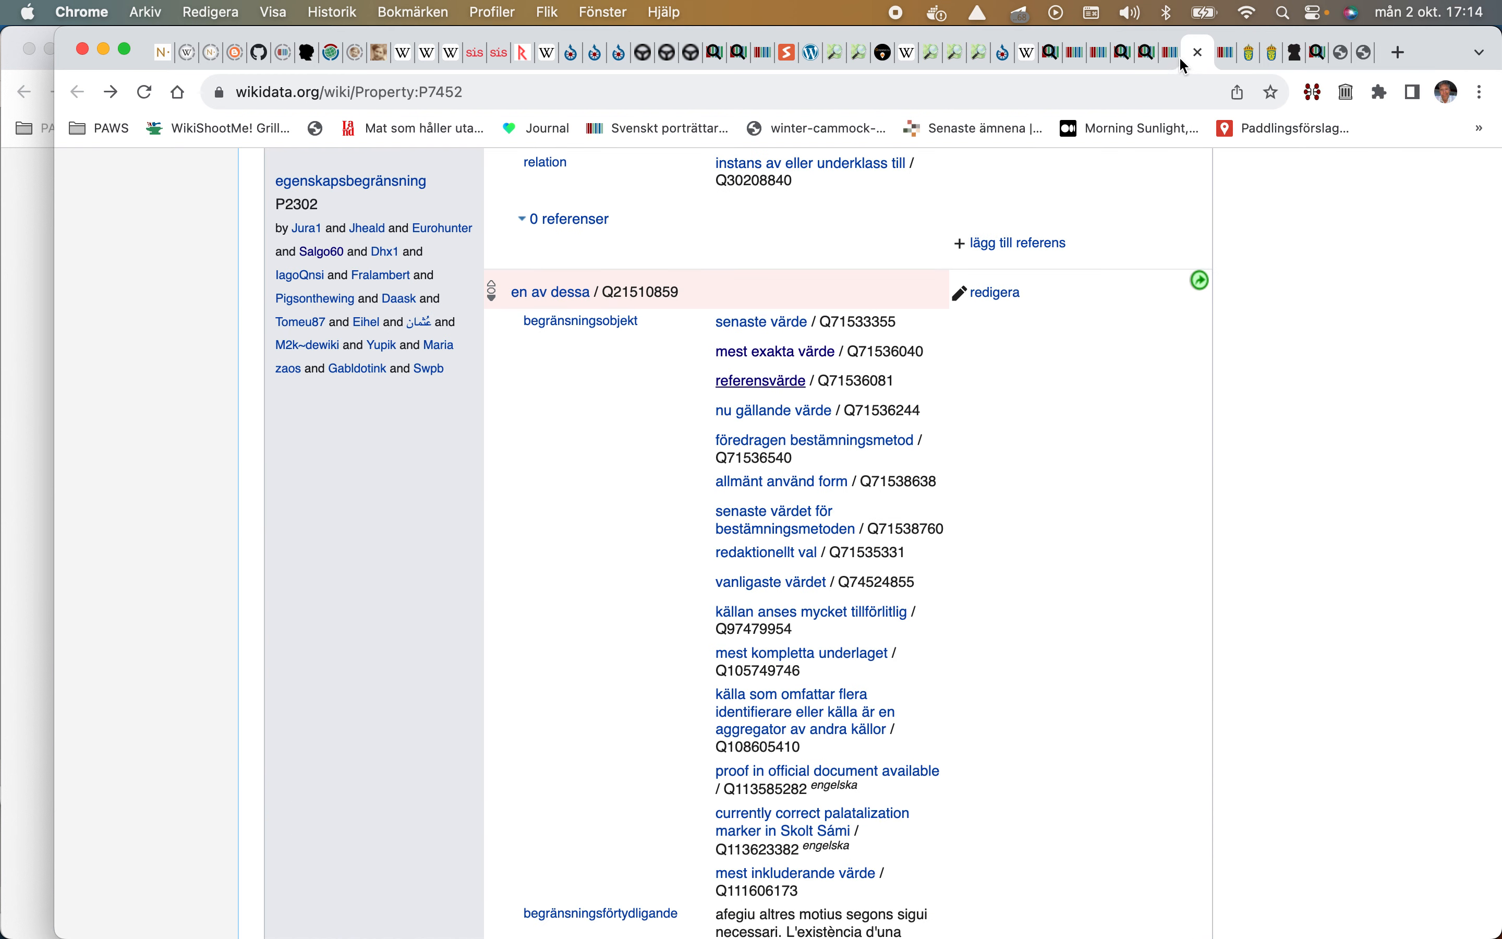
left_click(1176, 59)
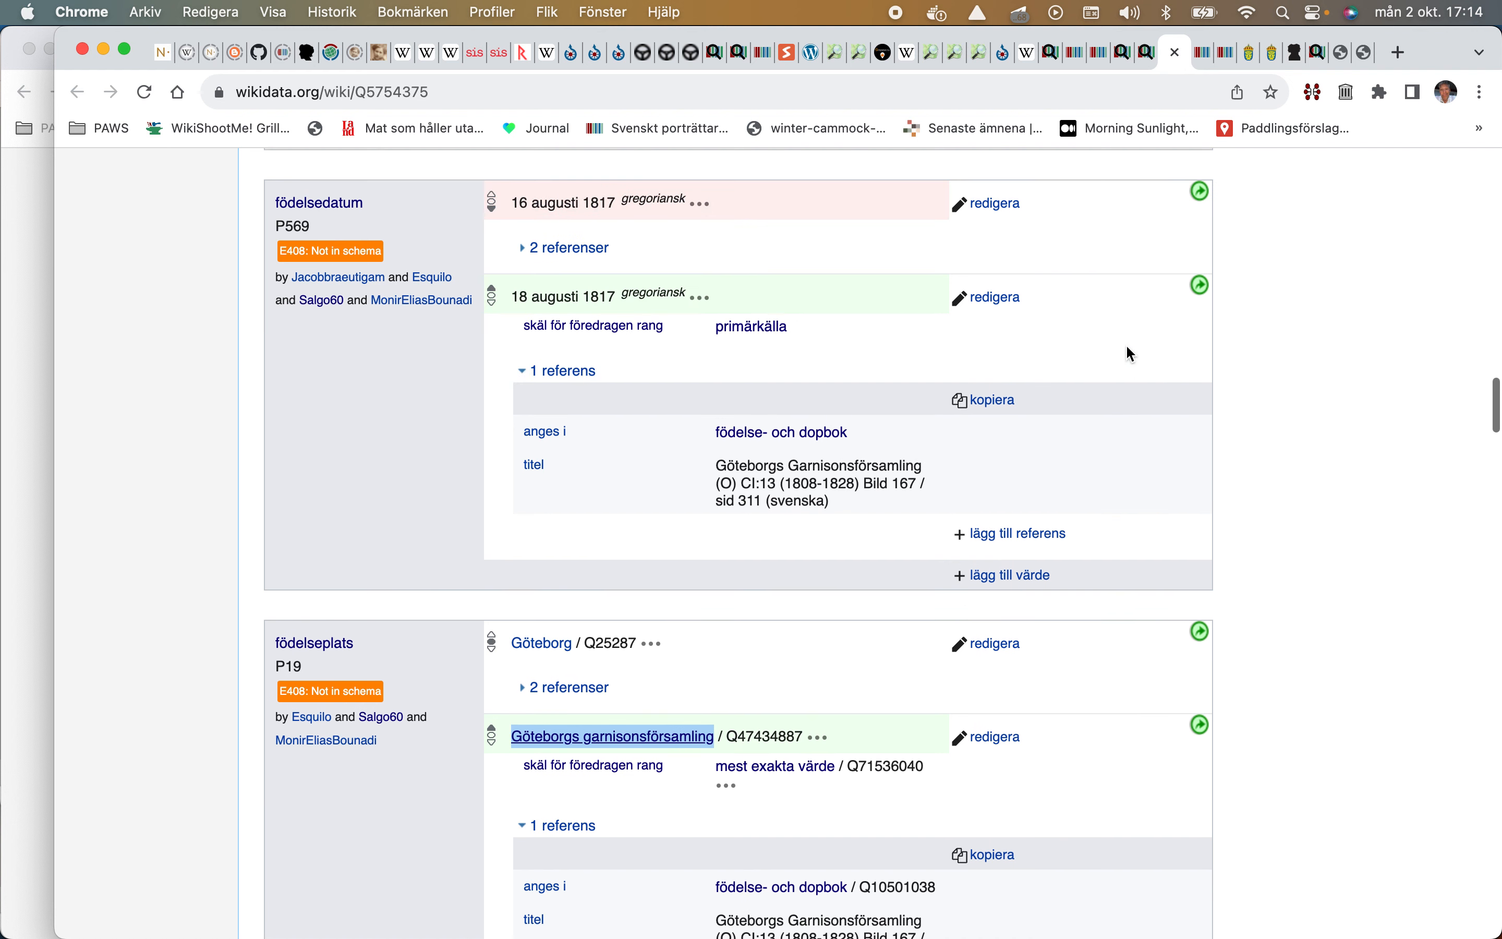
left_click(1263, 59)
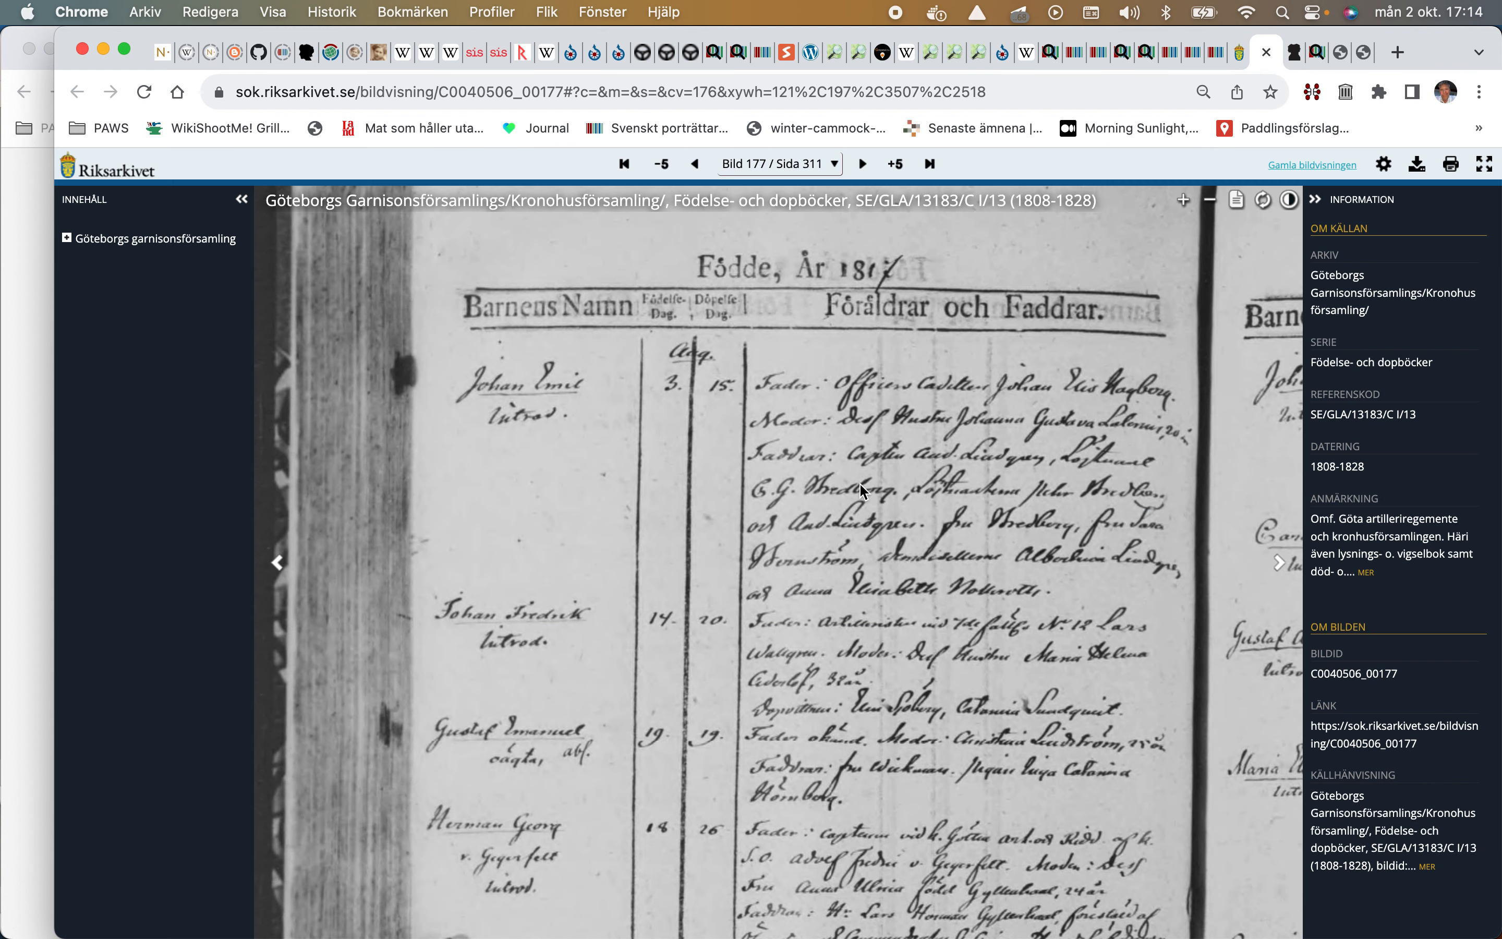
Step: Frame the birth entry for 18 August on the scan and copy the web address of this image view
scroll(860, 483, "down", 10)
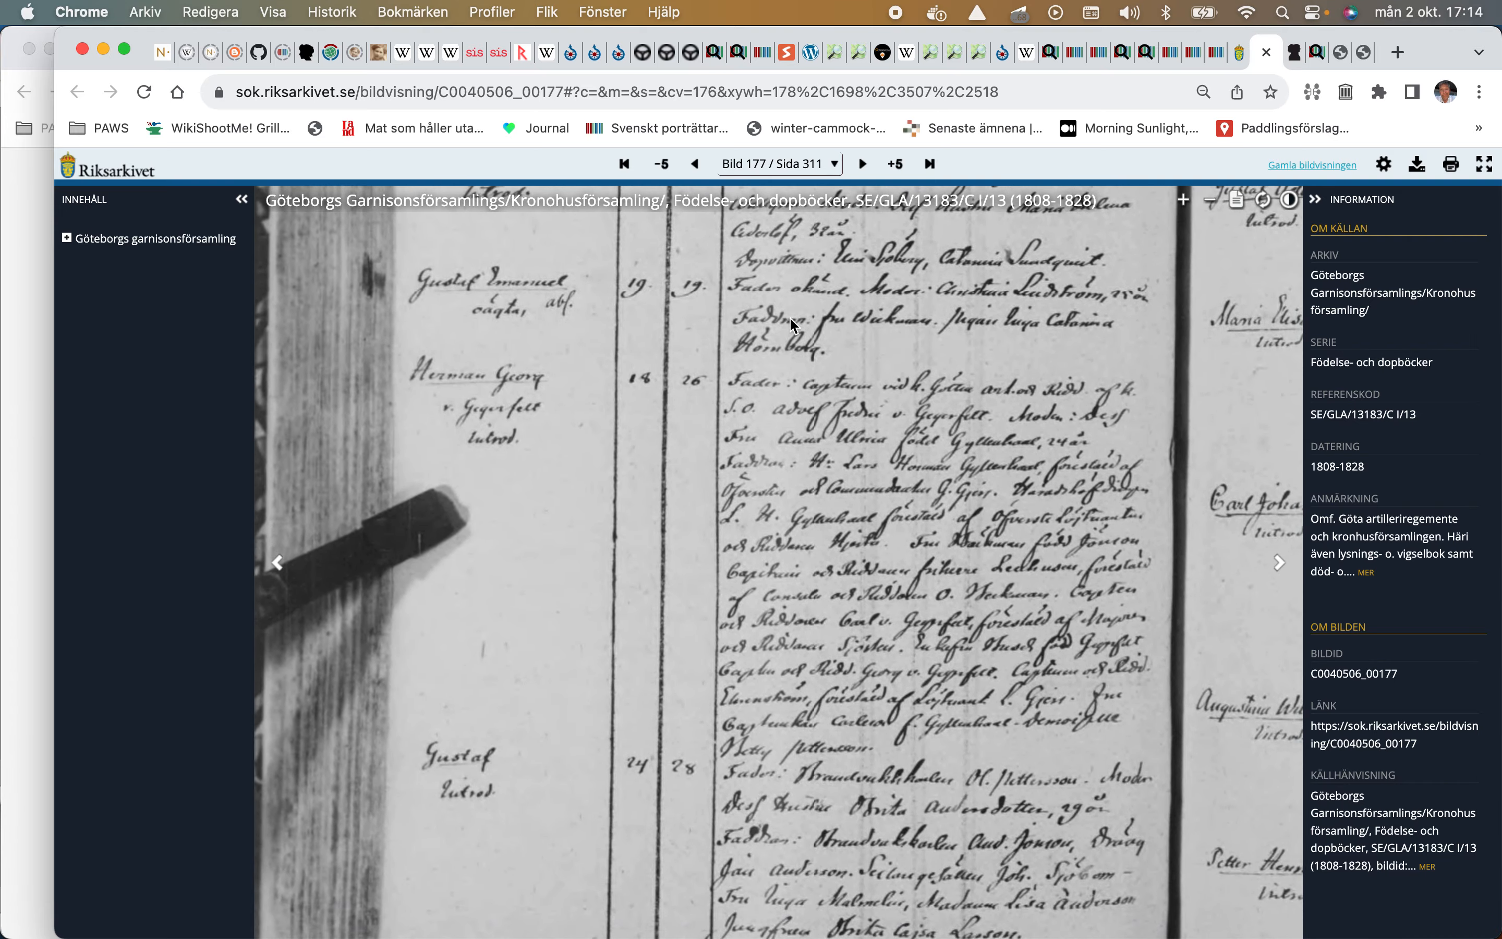
scroll(661, 423, "up", 5)
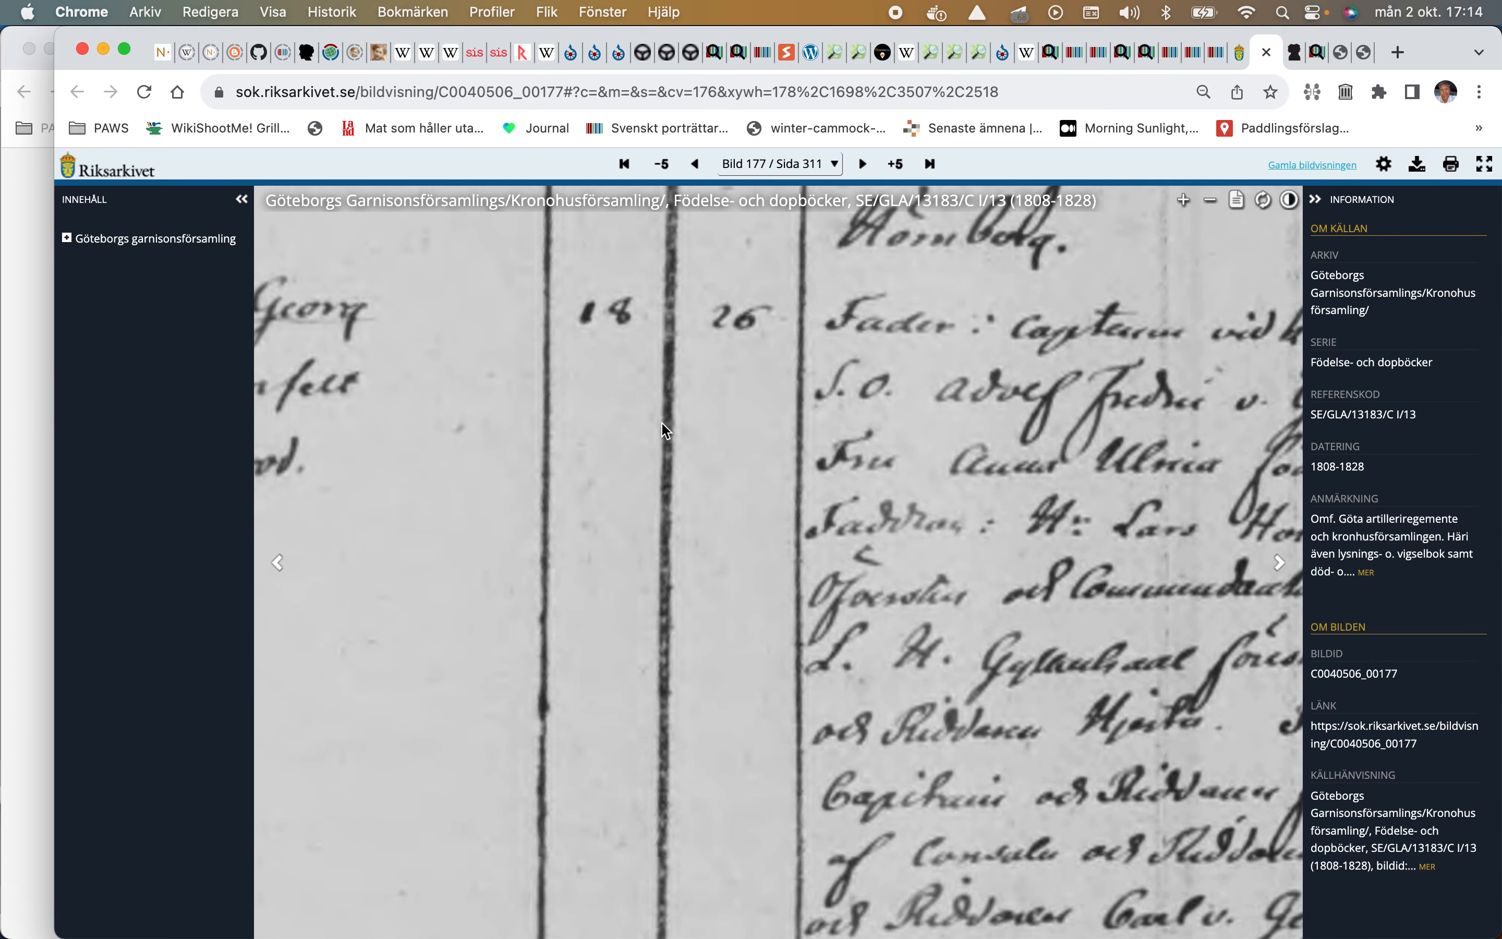
scroll(661, 423, "down", 8)
scroll(661, 422, "up", 3)
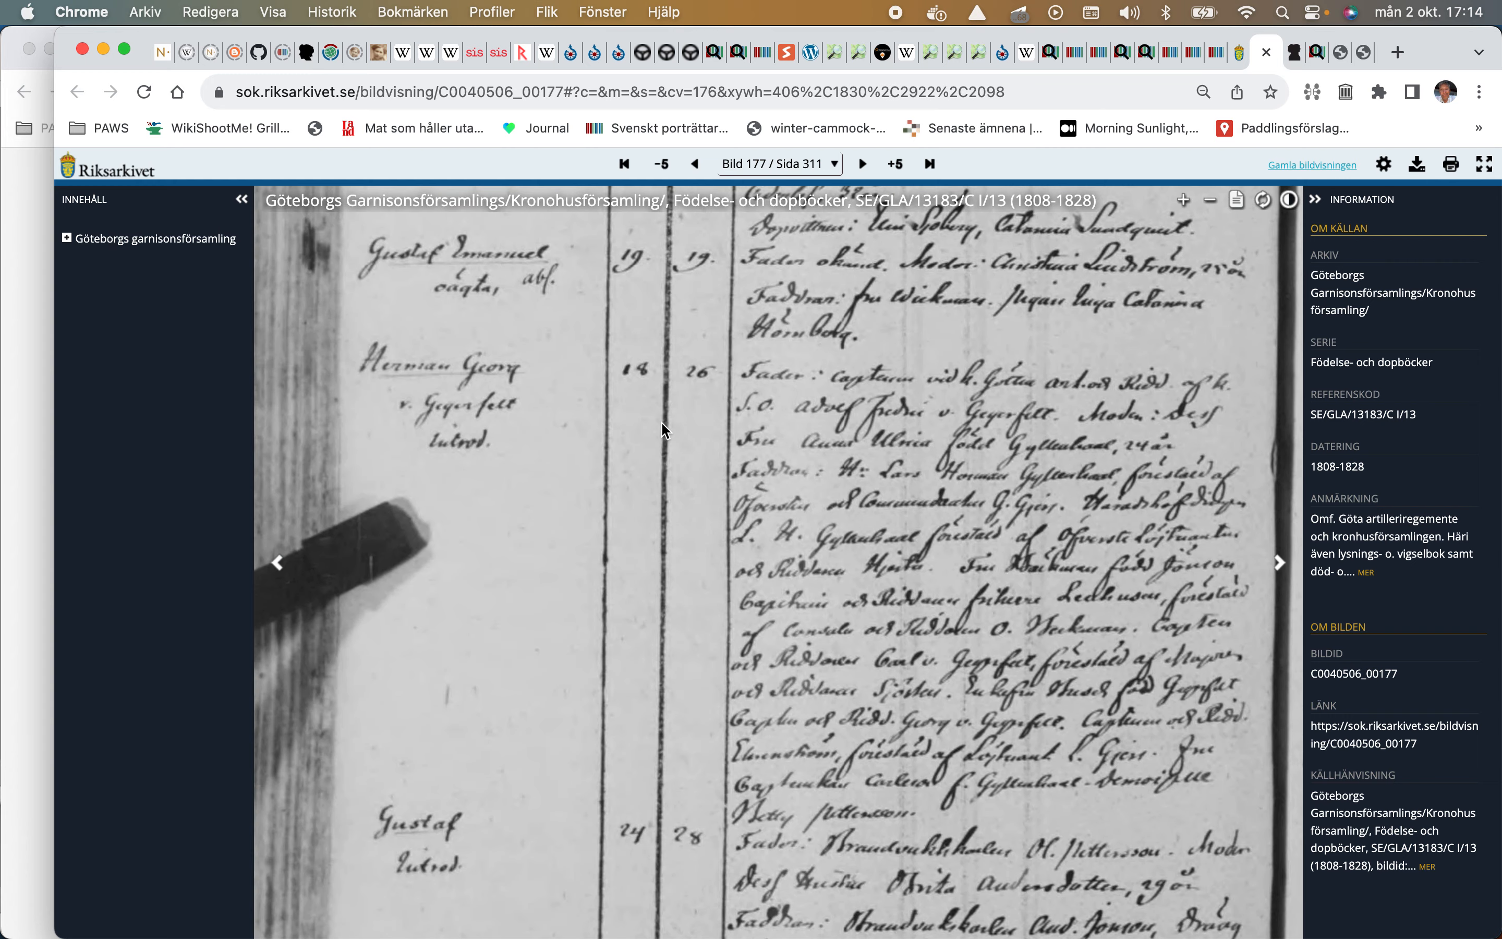
left_click(624, 88)
right_click(623, 84)
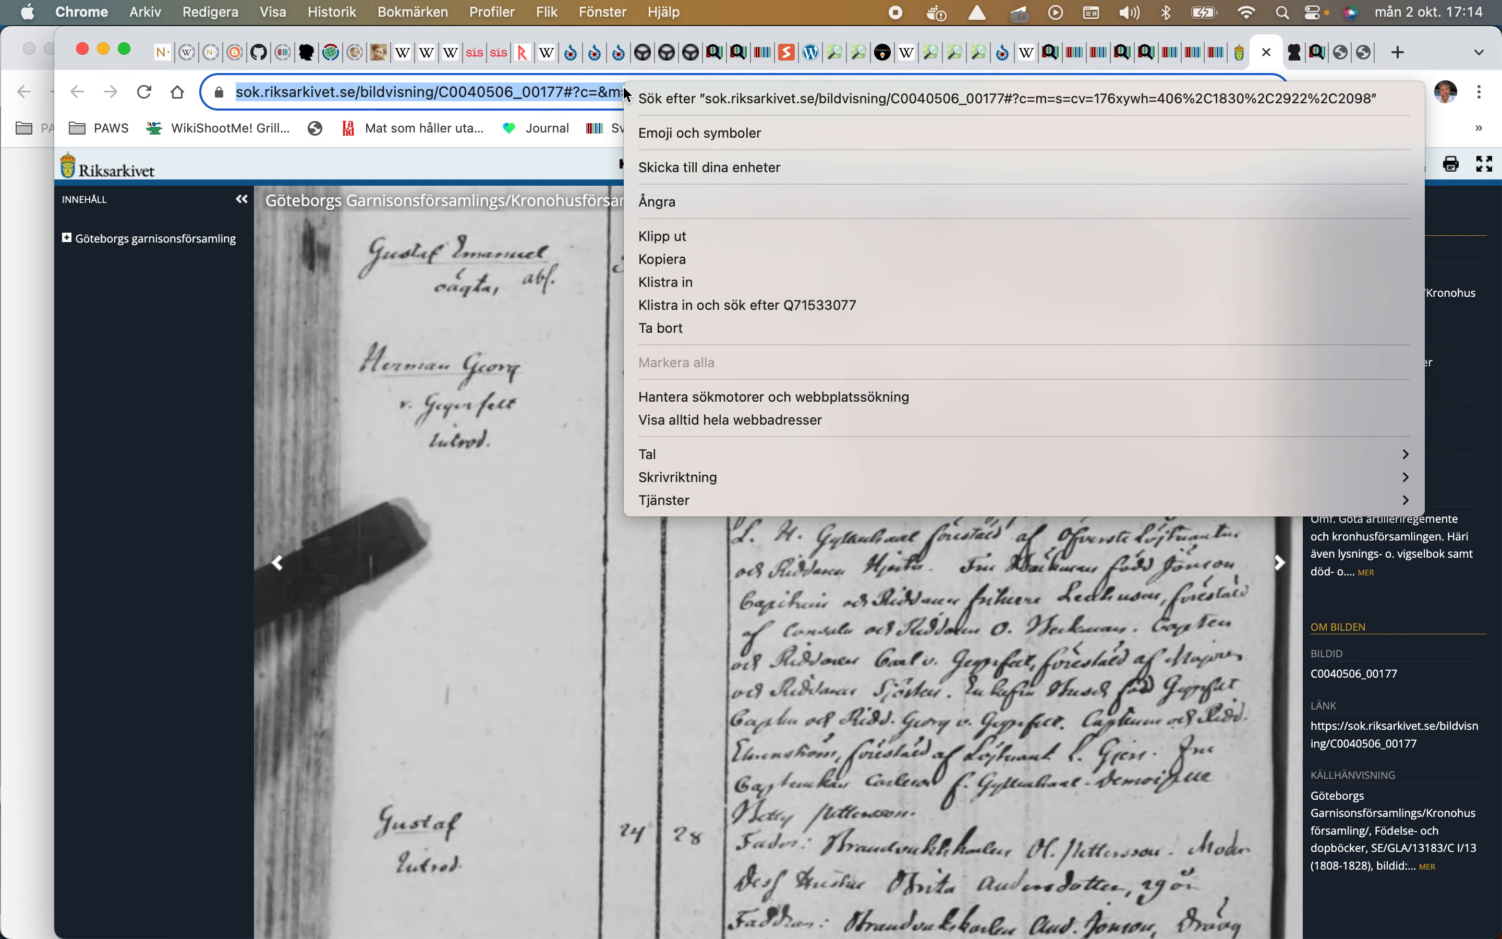
left_click(653, 254)
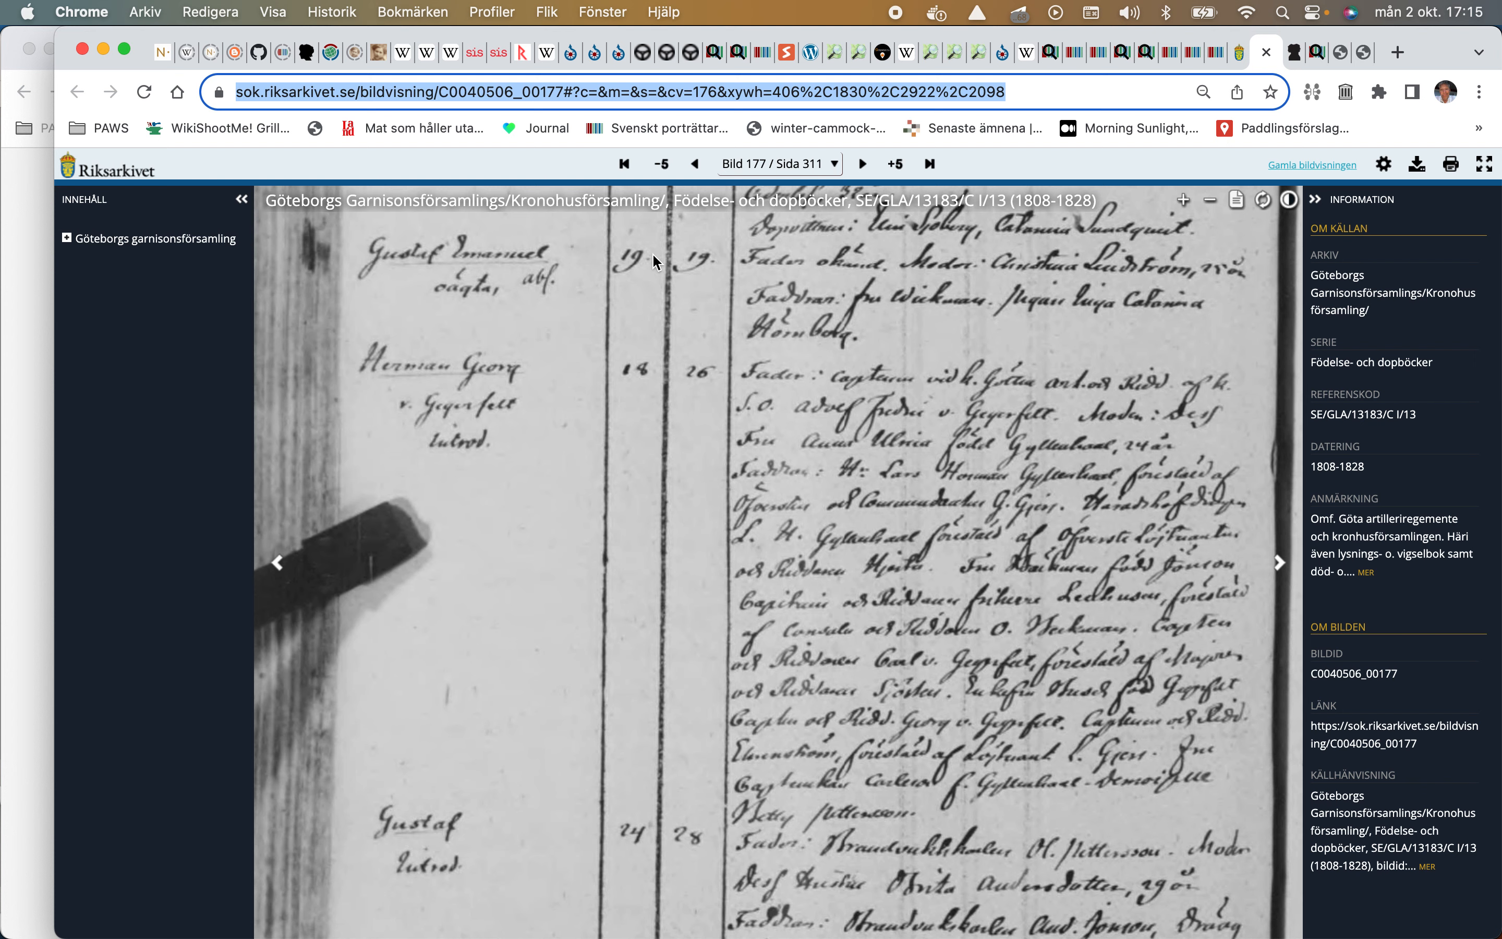
right_click(759, 98)
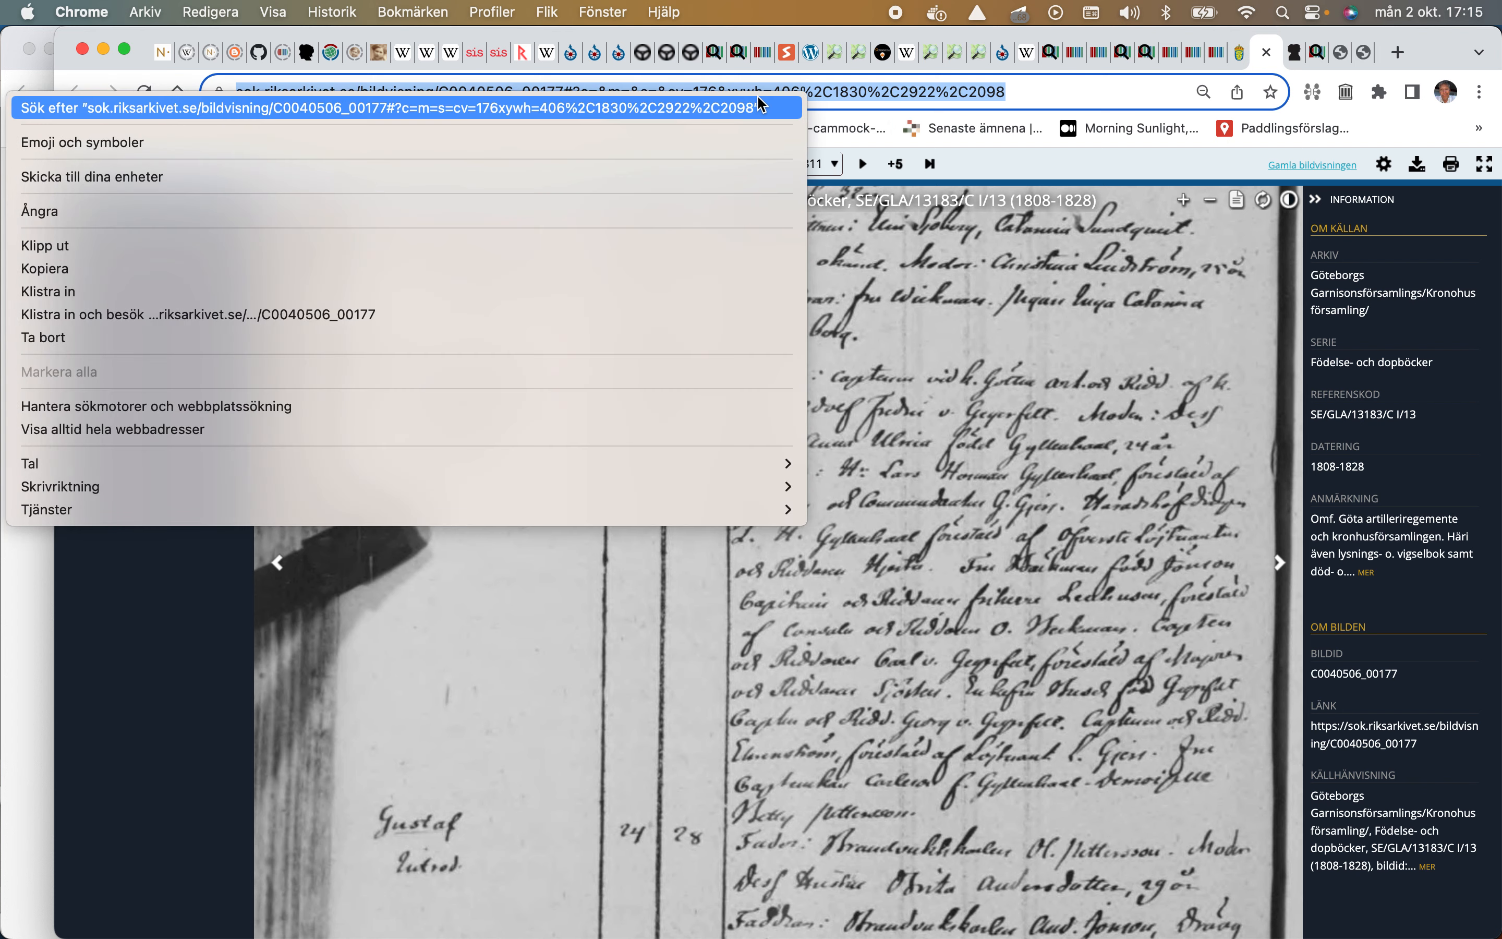
left_click(732, 267)
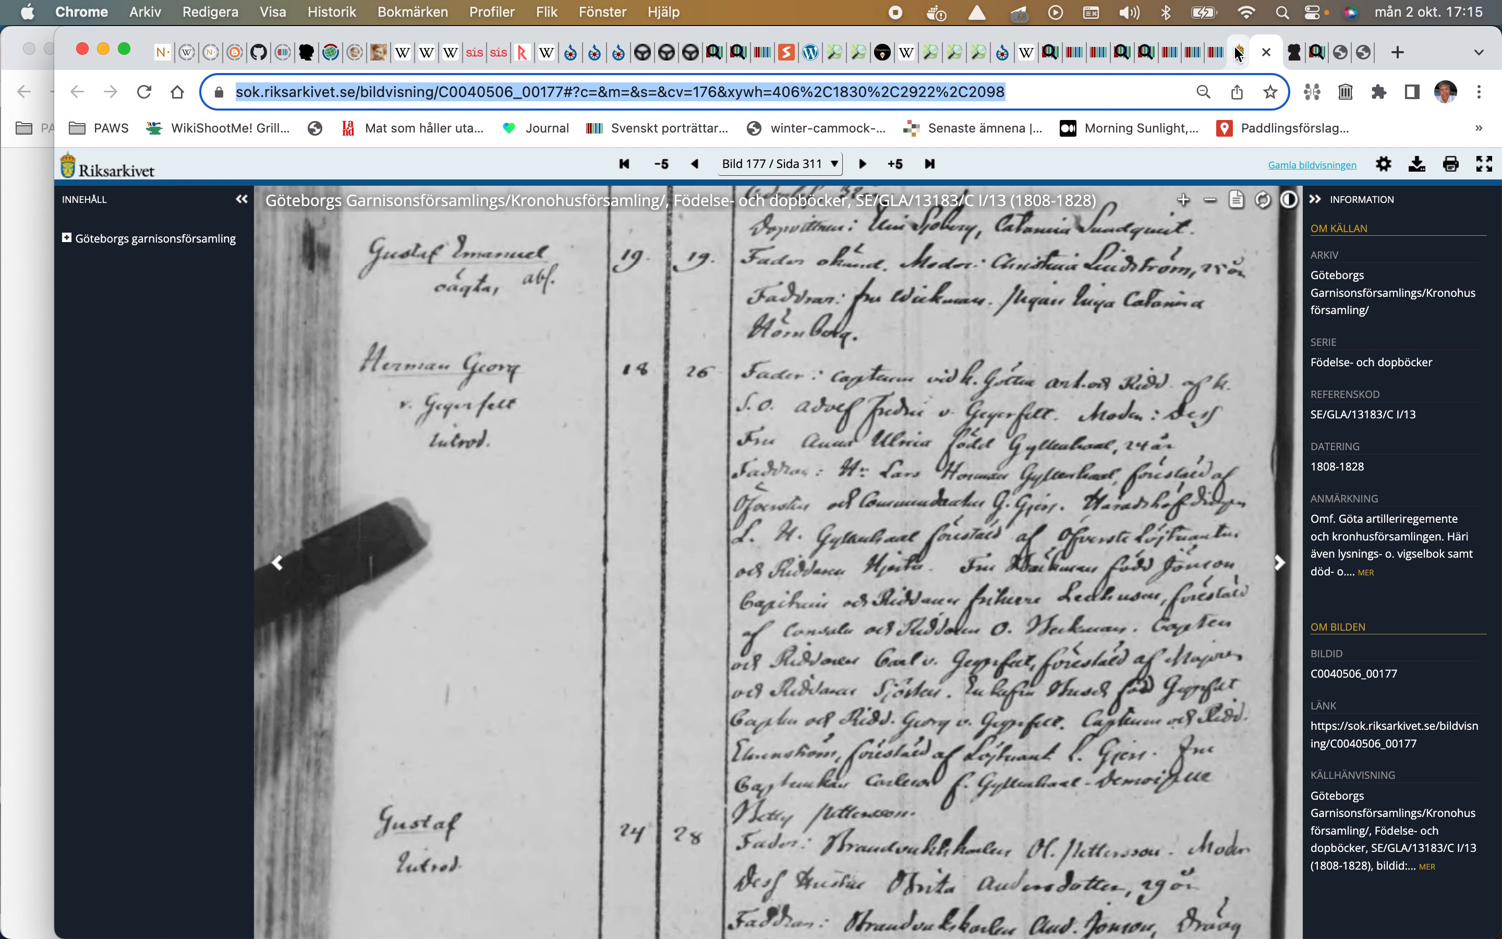
Step: On the person's Wikidata item, add a referens-URL with the copied Riksarkivet address to the reference of birth date 18 augusti 1817
left_click(1220, 54)
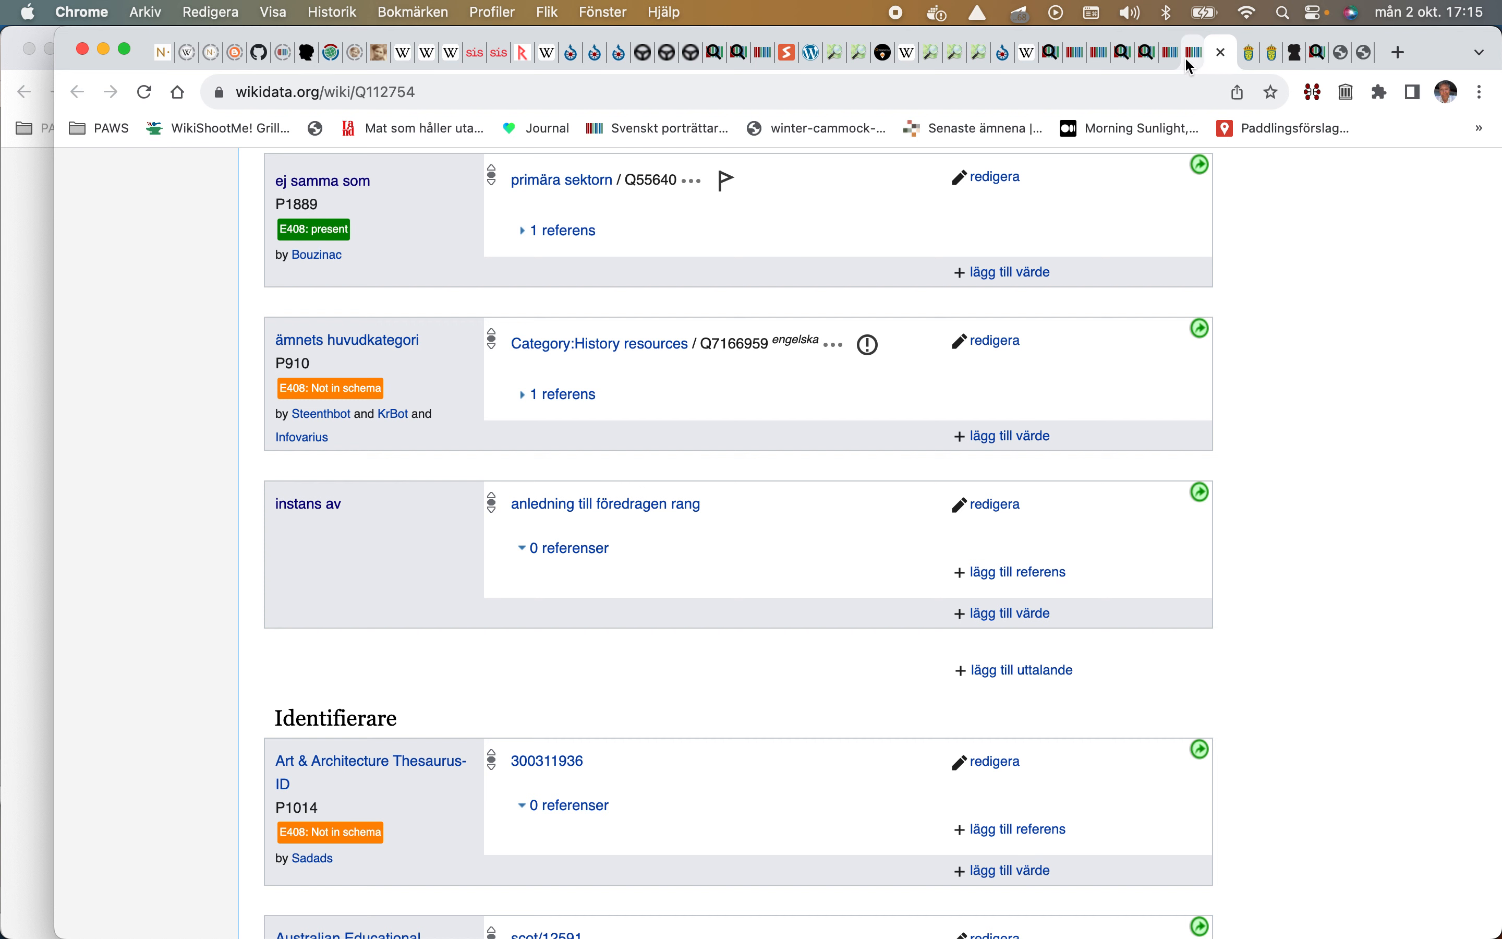
left_click(1184, 55)
left_click(1176, 53)
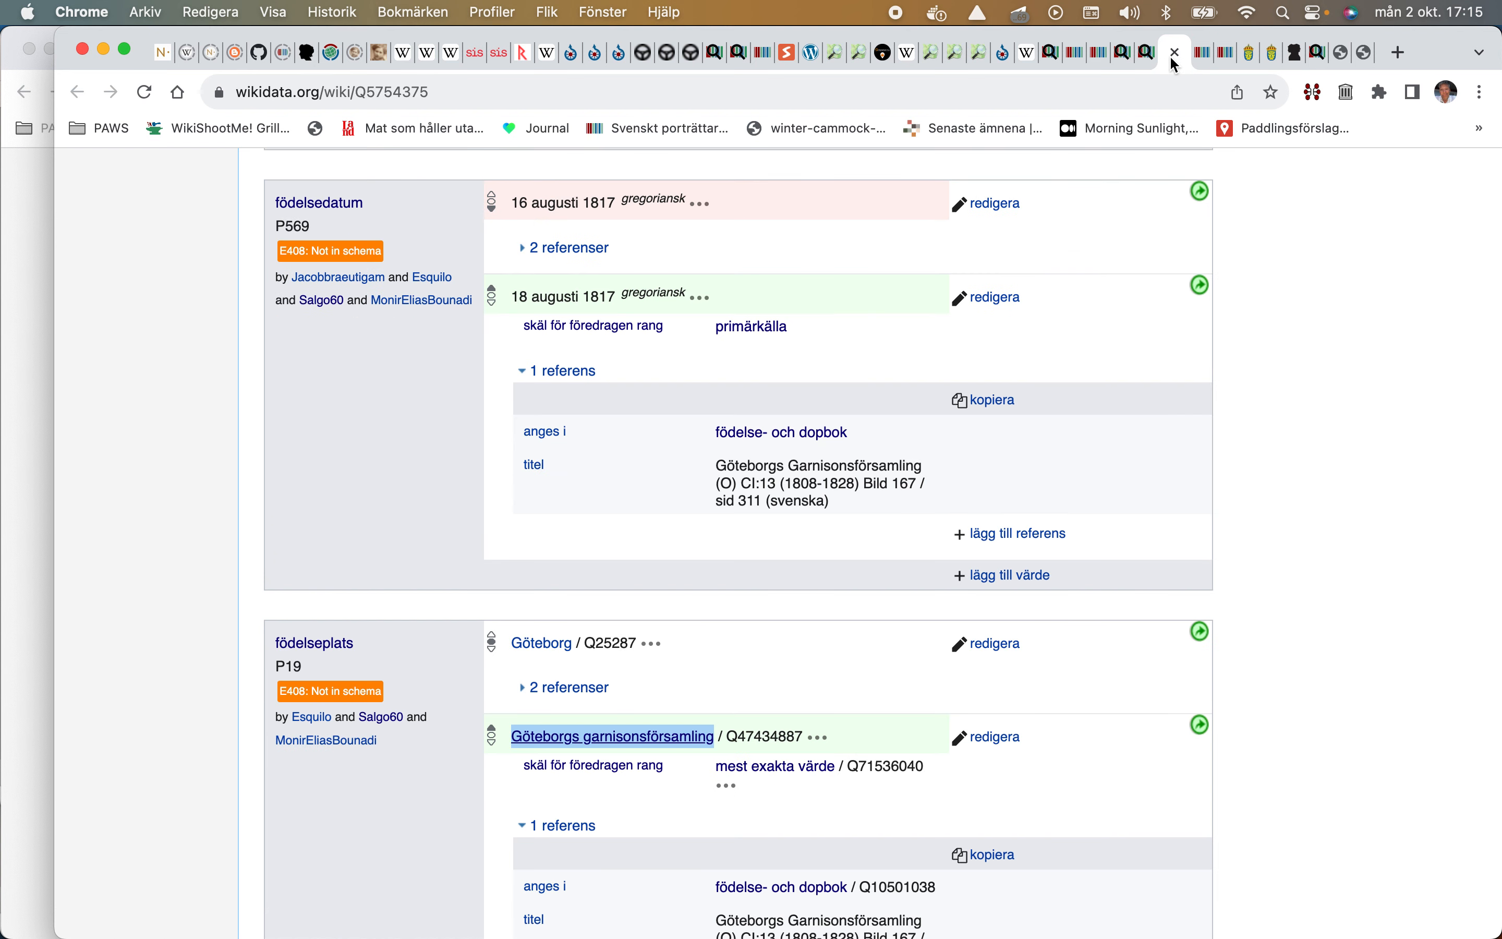
left_click(986, 298)
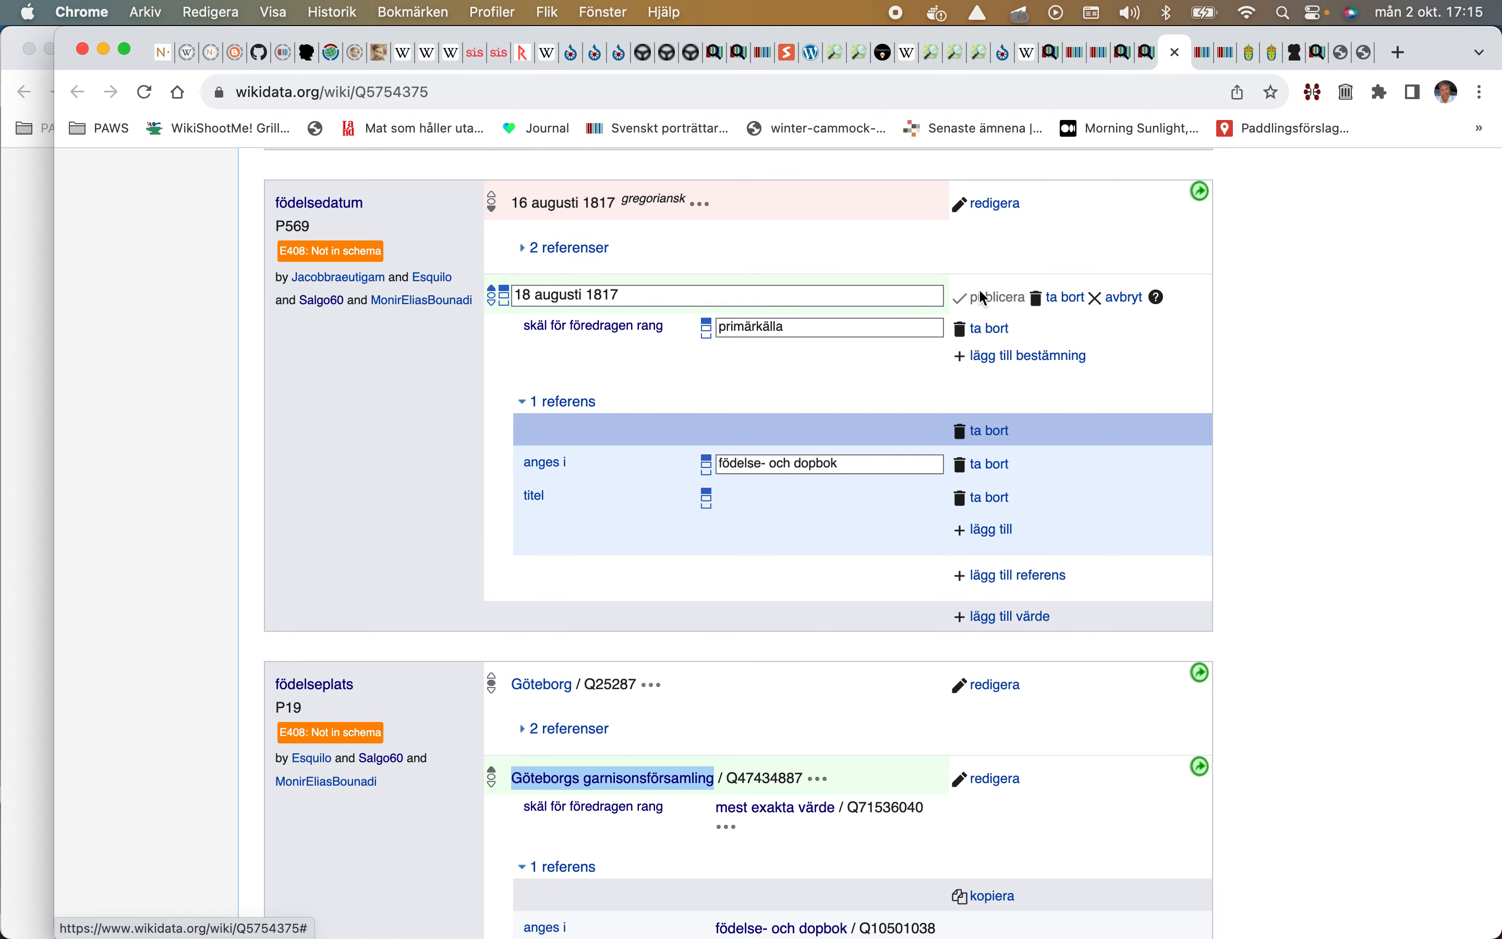
scroll(985, 373, "down", 2)
left_click(992, 443)
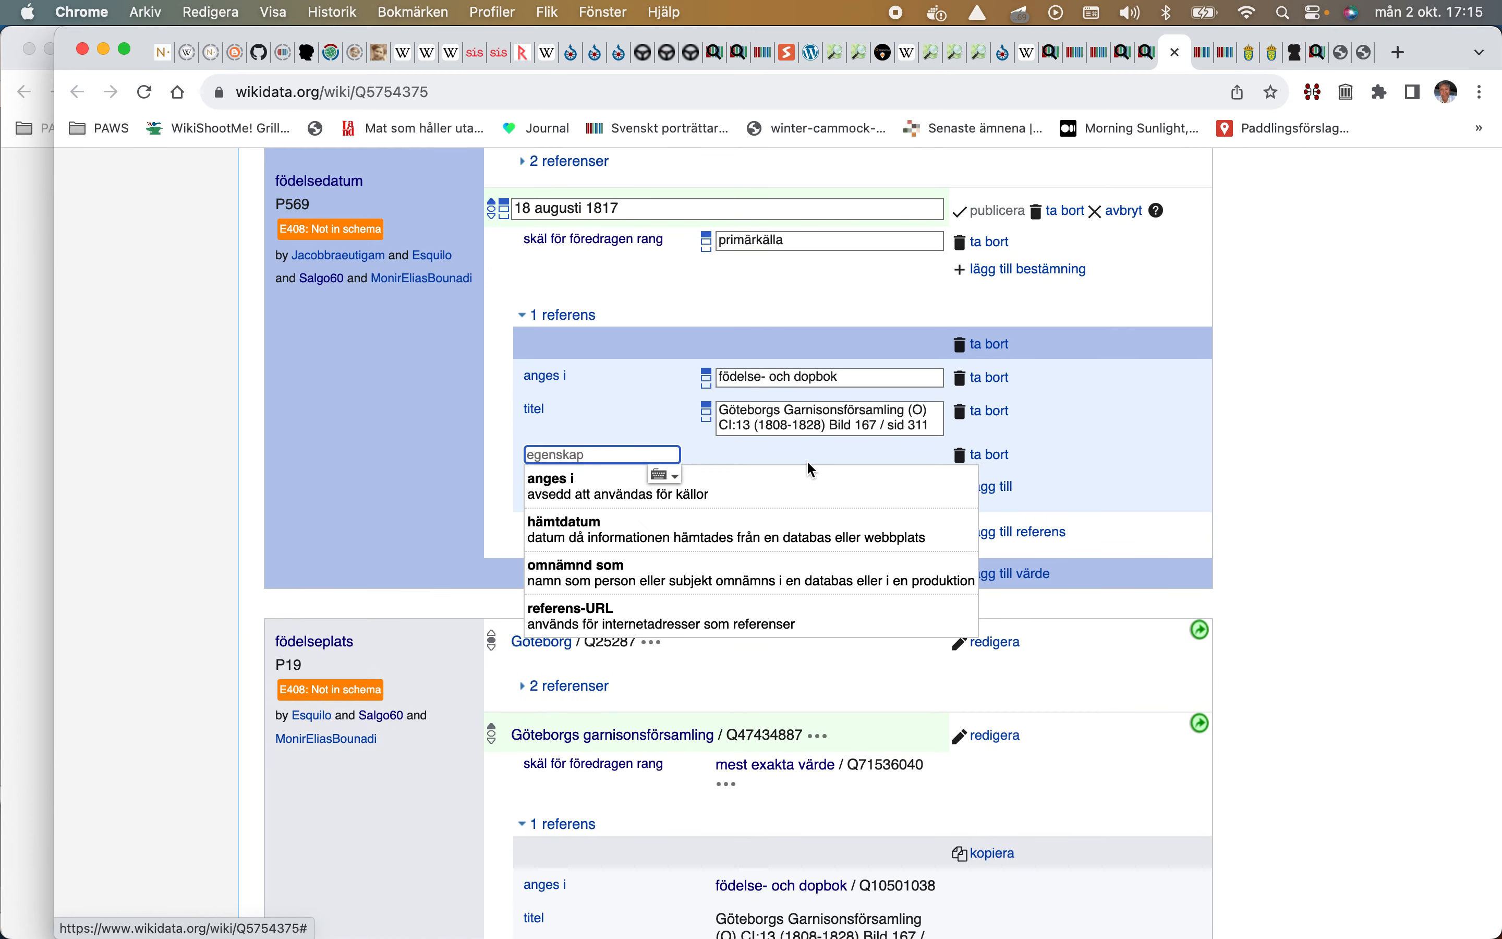
type("ref")
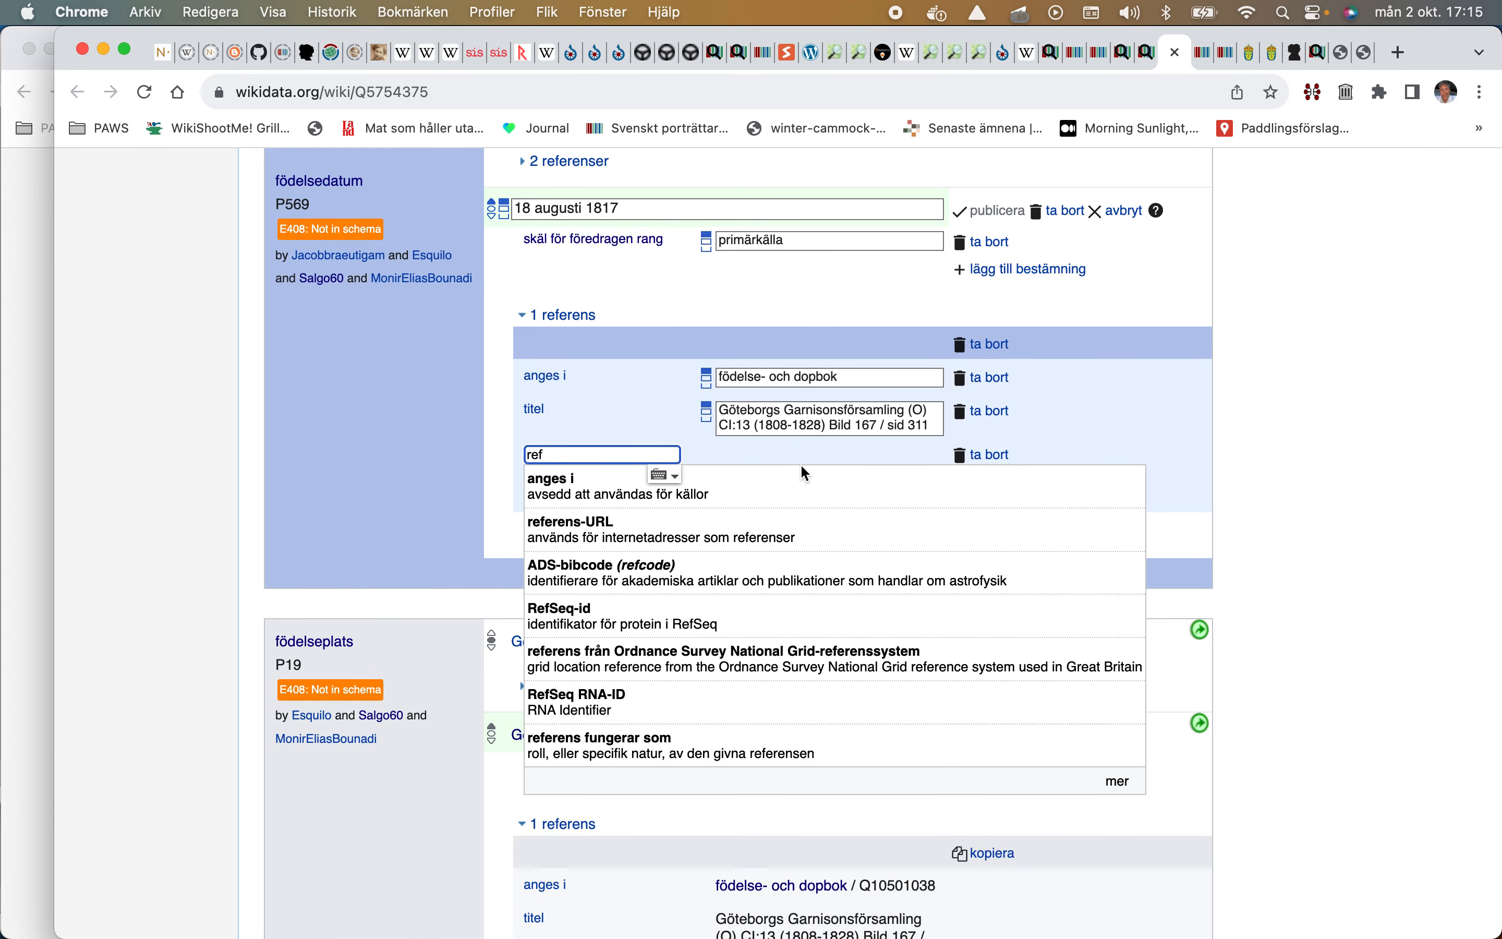
left_click(801, 531)
right_click(780, 455)
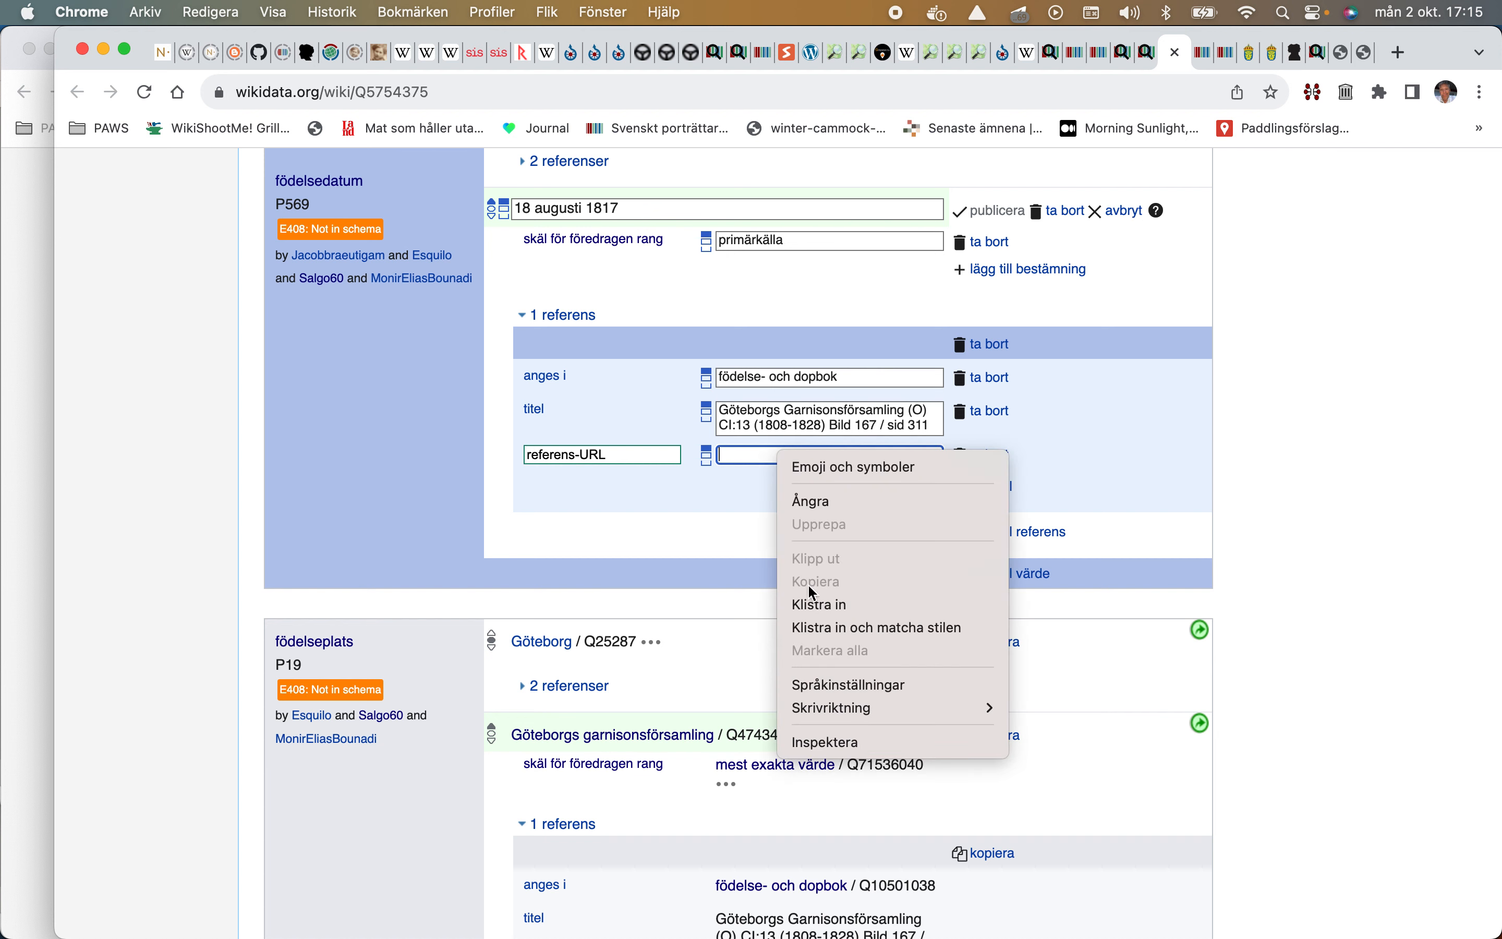
left_click(819, 606)
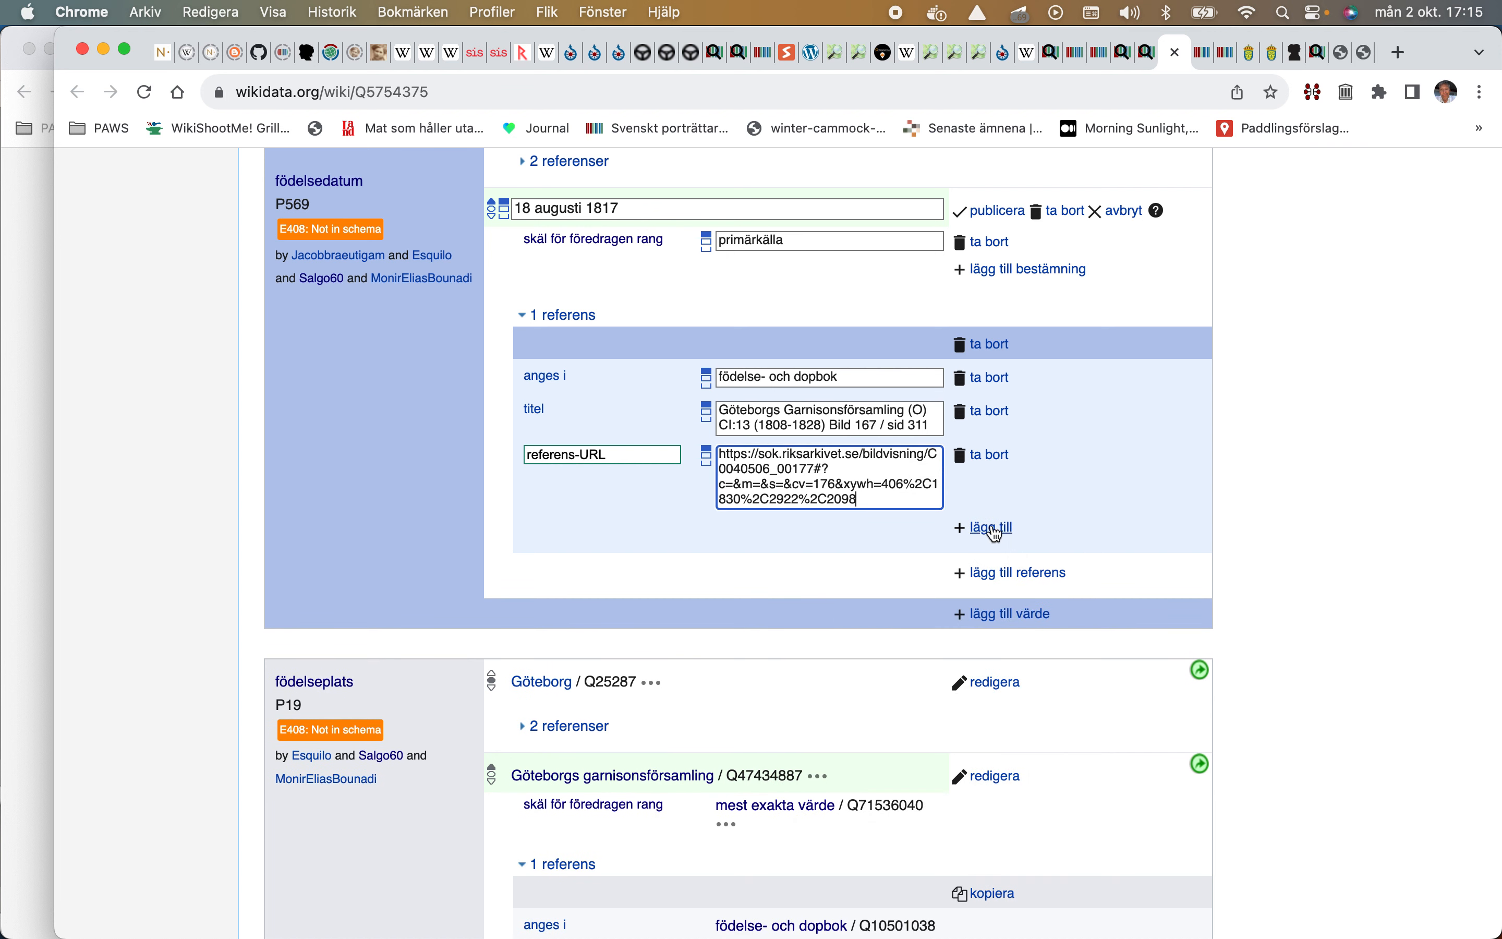
Step: Add hämtdatum 2023-10-02 and an empty citat property to the same birth date reference
left_click(993, 528)
type("retr")
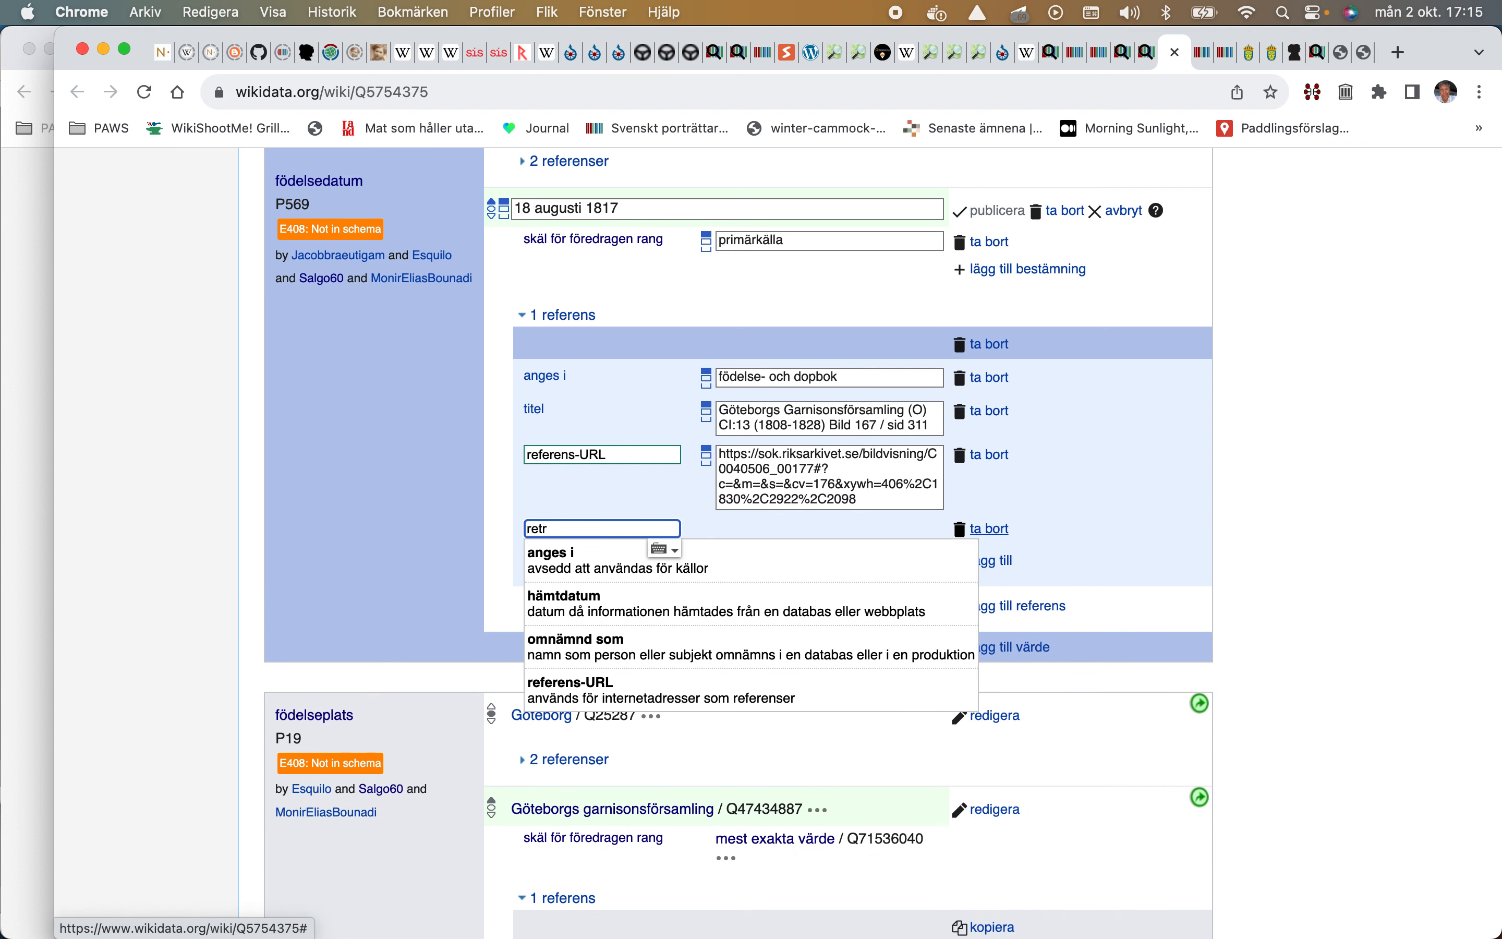
left_click(1007, 558)
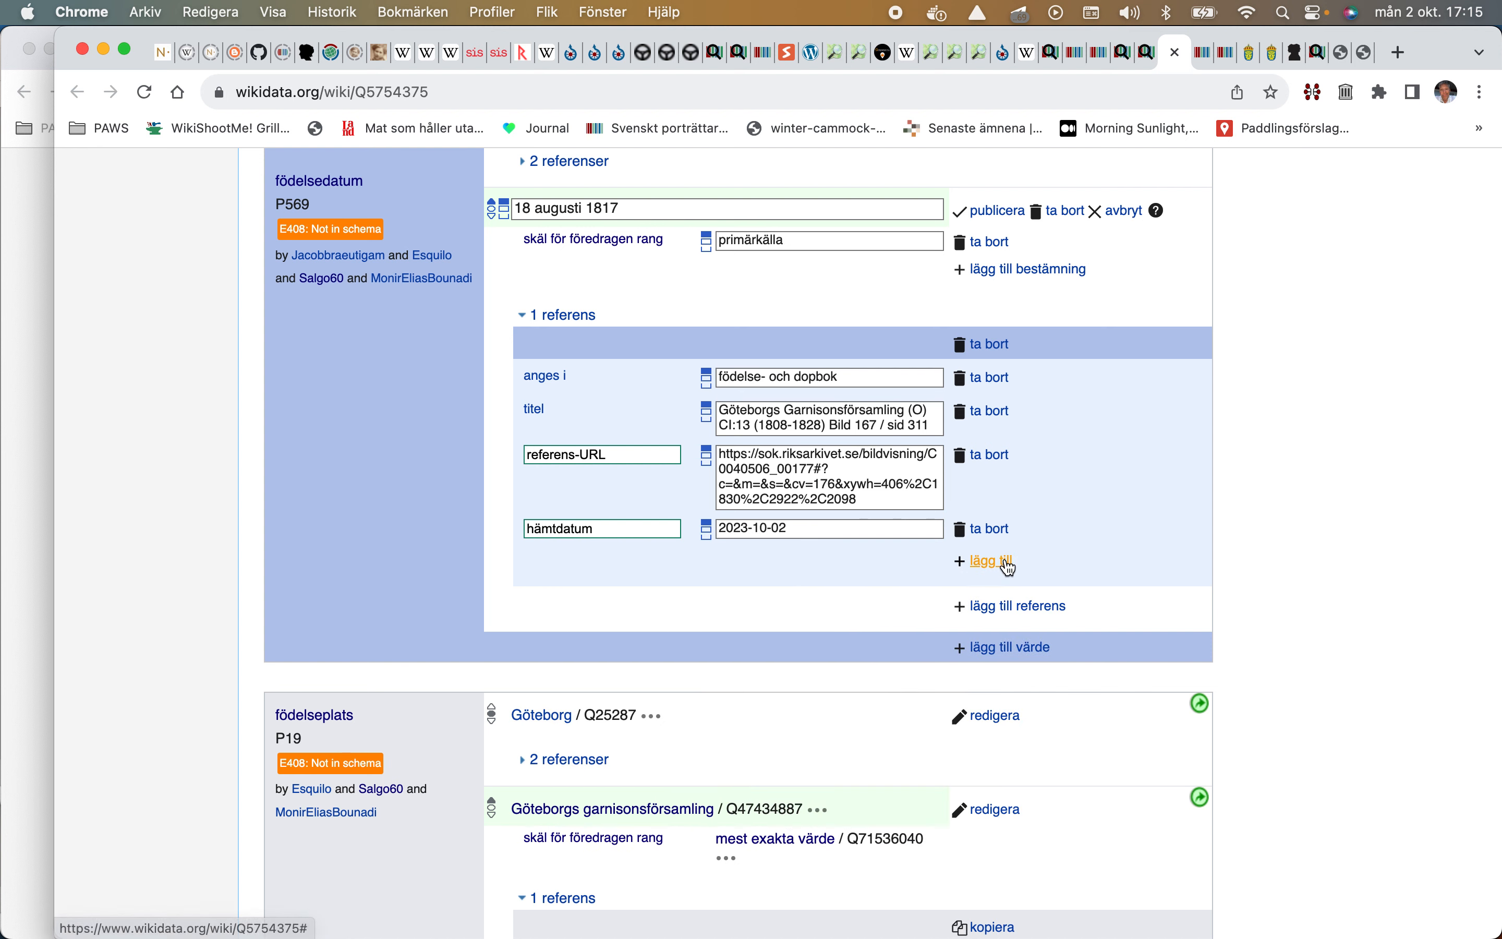
left_click(1010, 565)
type("citat")
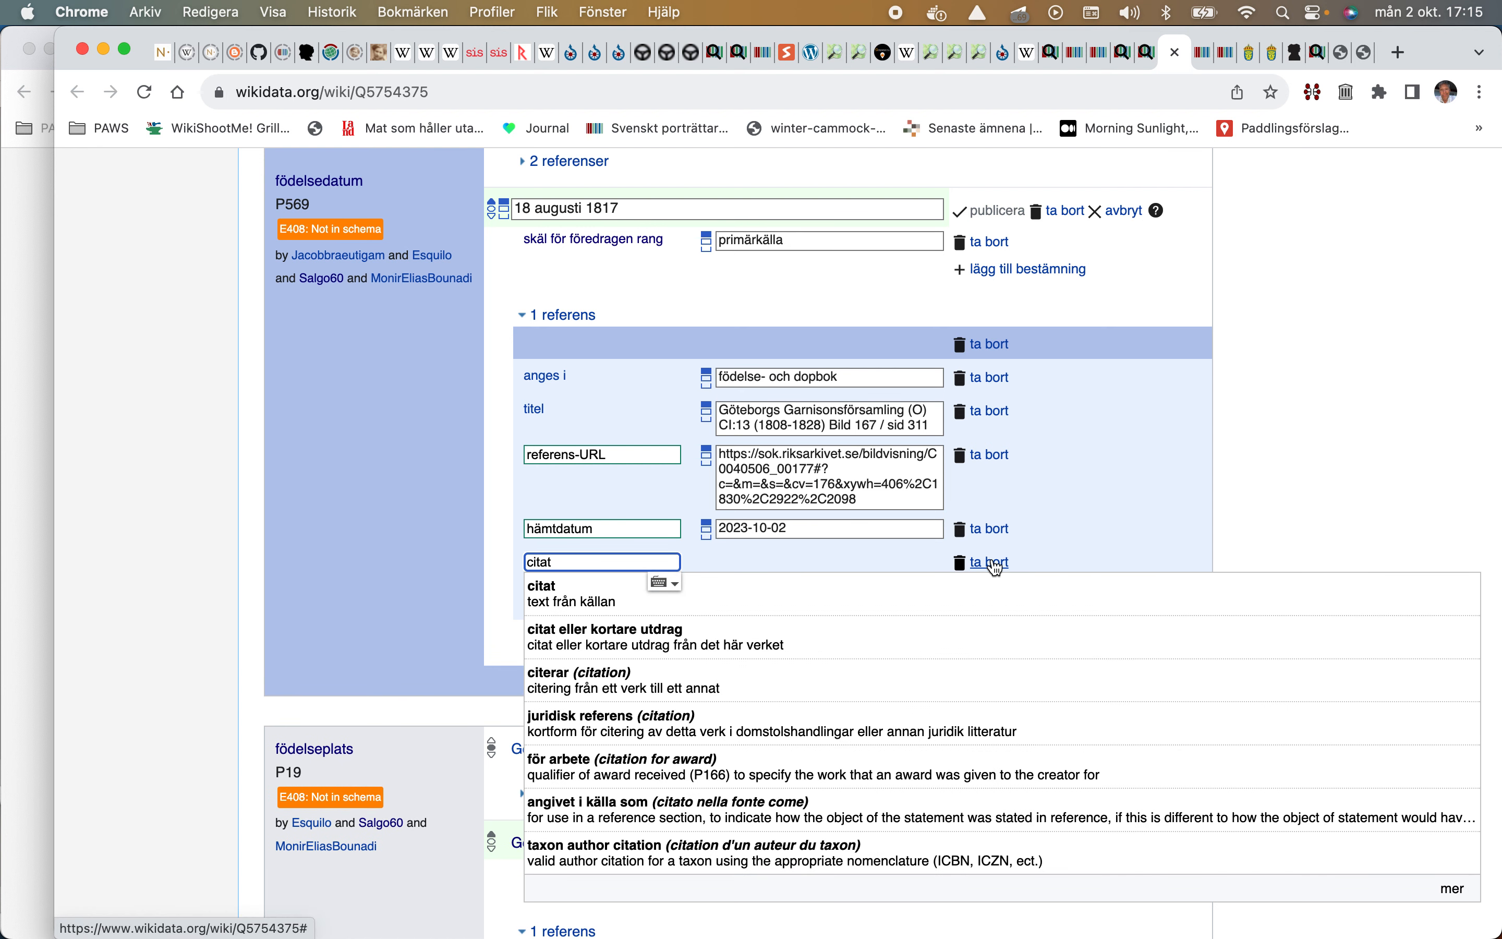
left_click(870, 591)
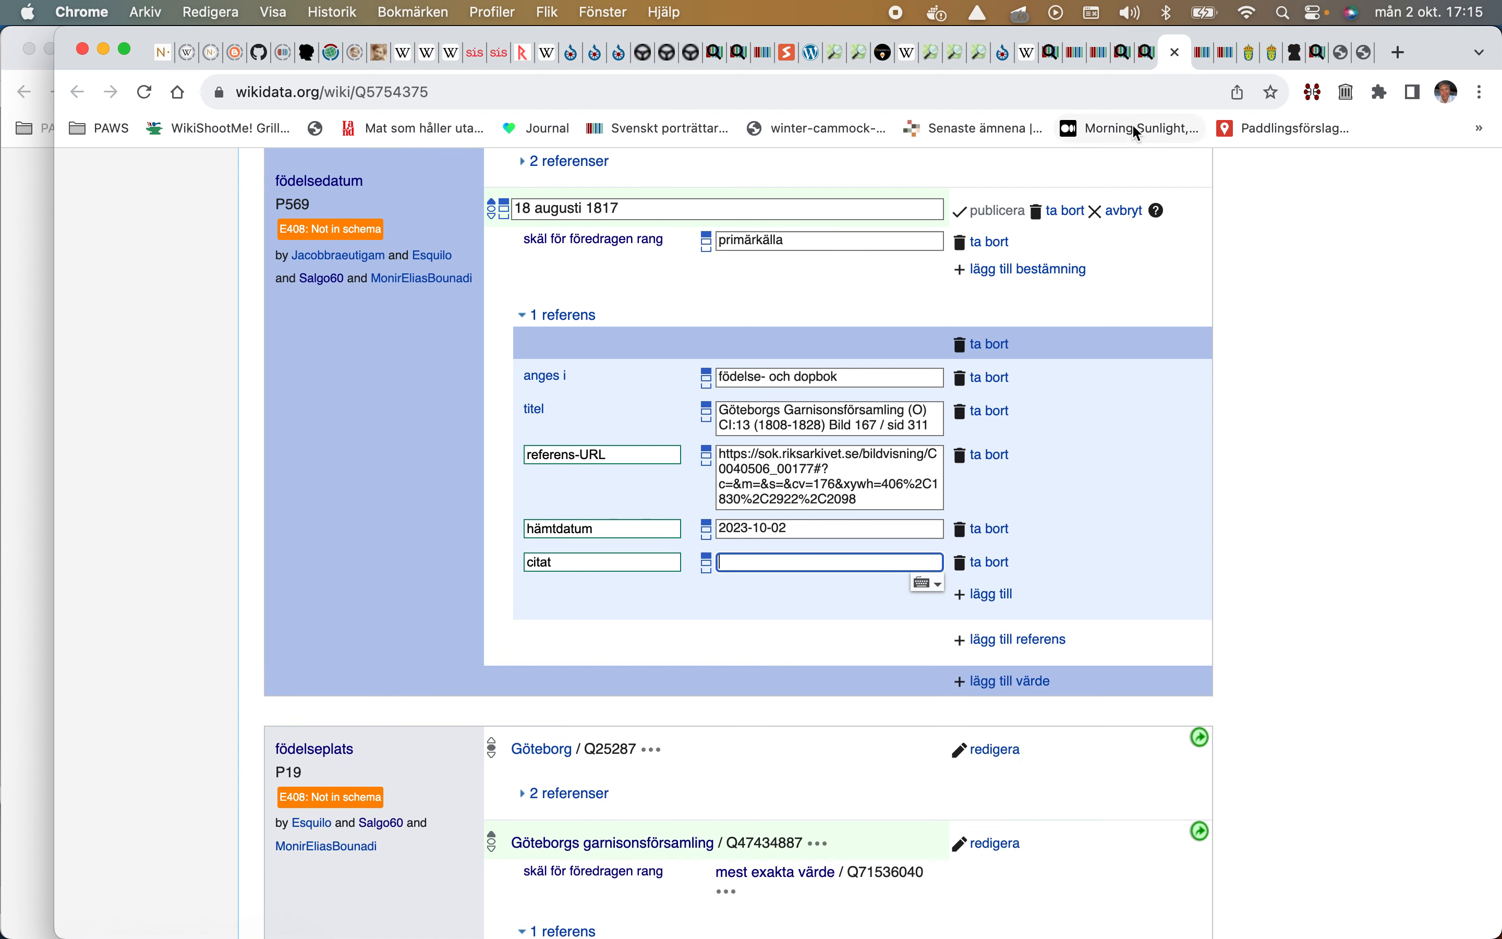
Step: On the Riksarkivet scan, draft a transcription of the child's full name from the 18 August birth entry in the address field, ending with "..."
left_click(1283, 61)
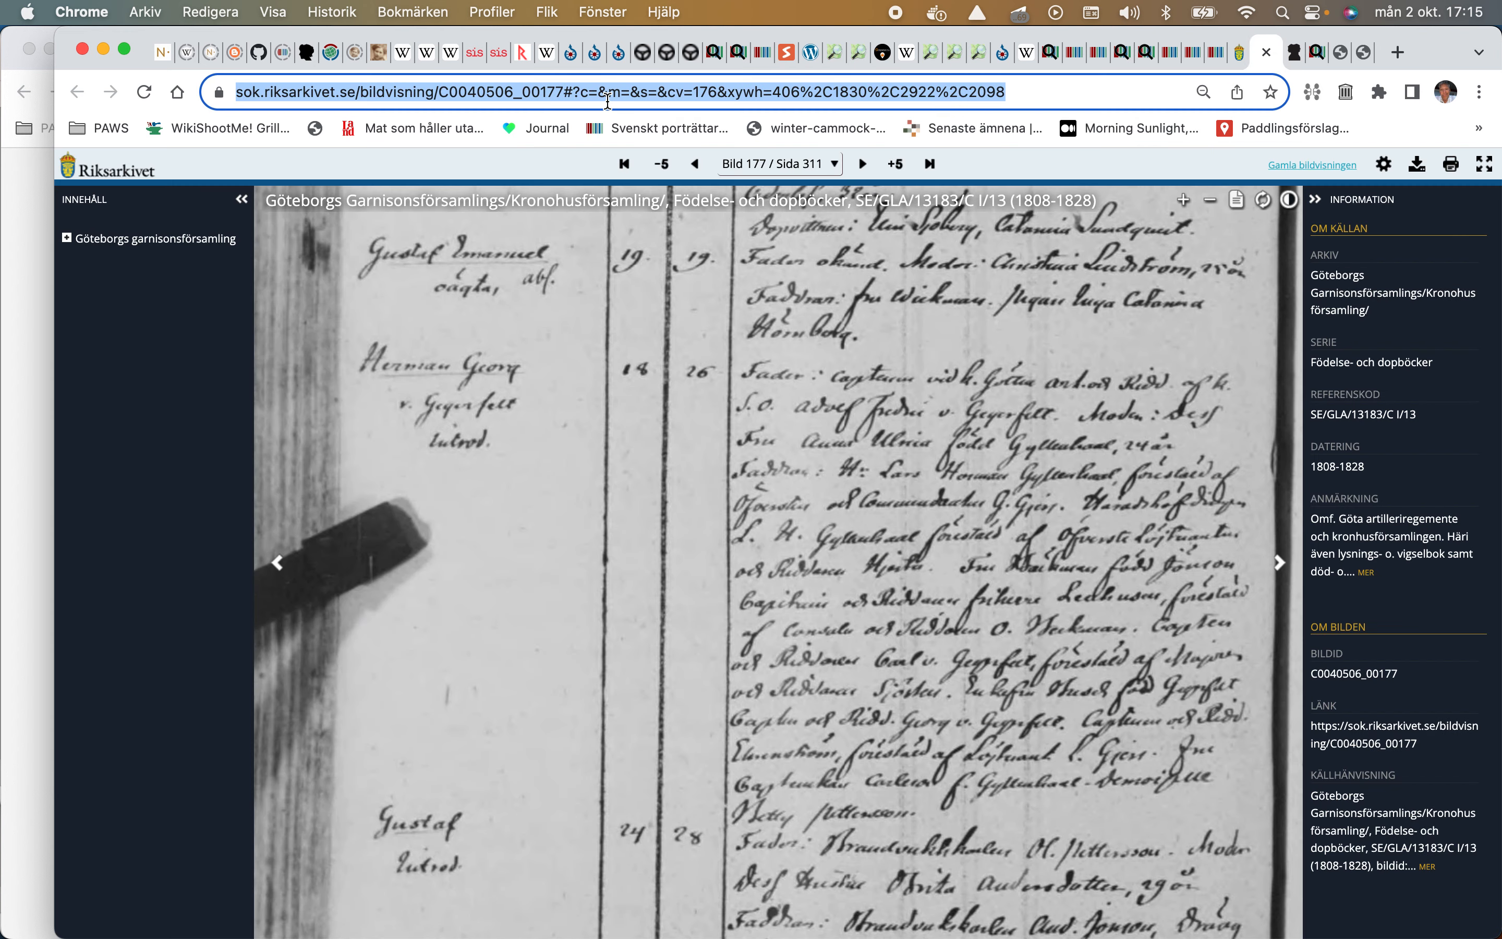
type("Germa")
key("BackSpace")
key("BackSpace")
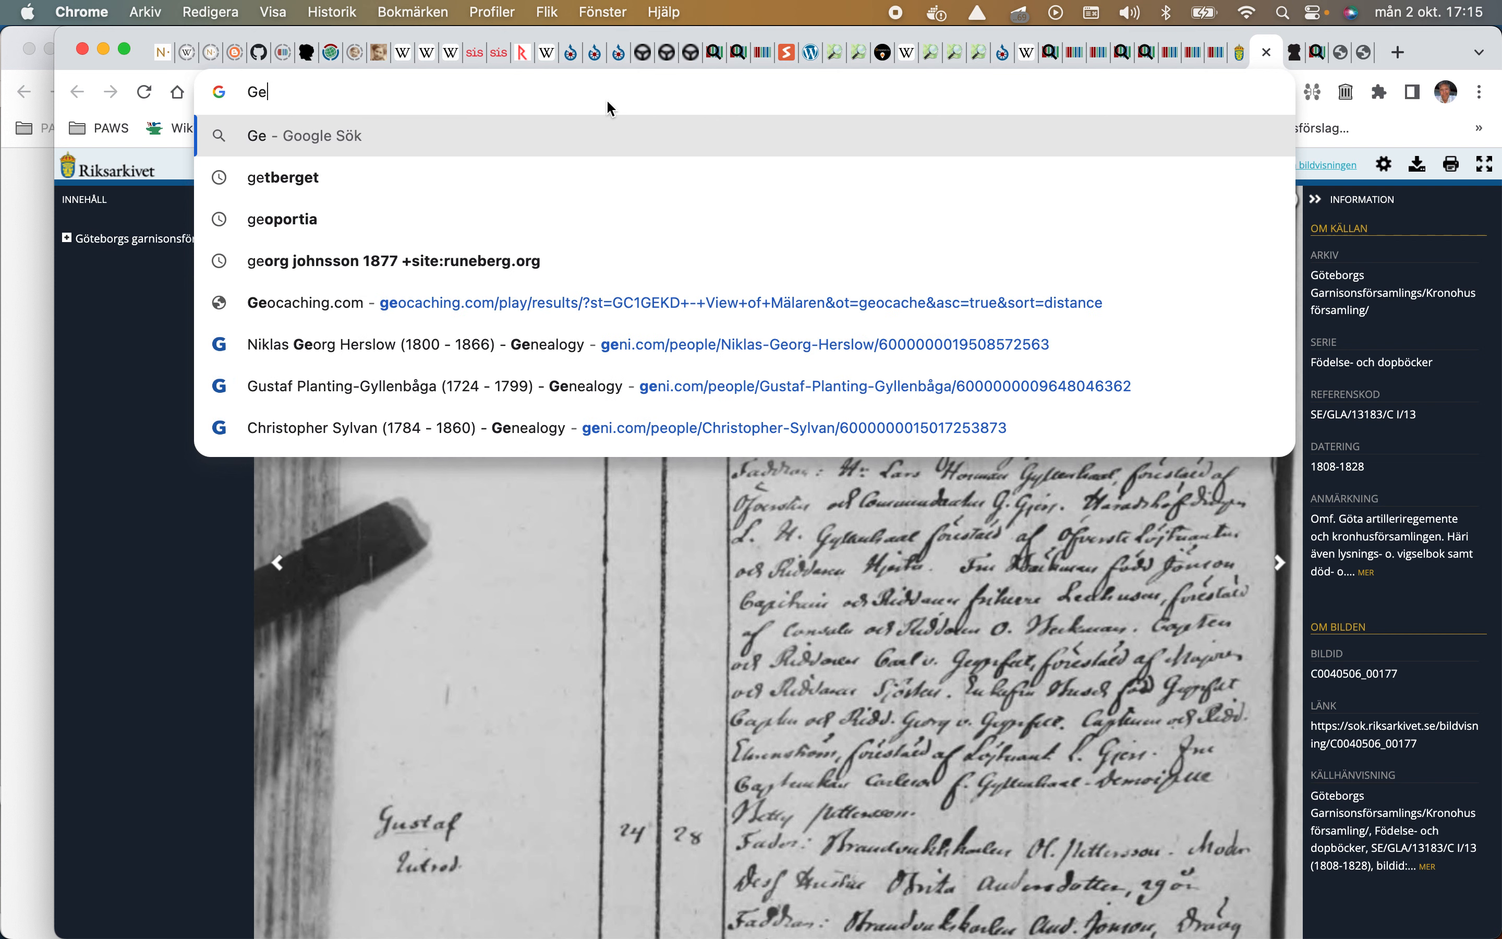
key("BackSpace")
key("BackSpace")
key("BackSpace")
type("Herman c")
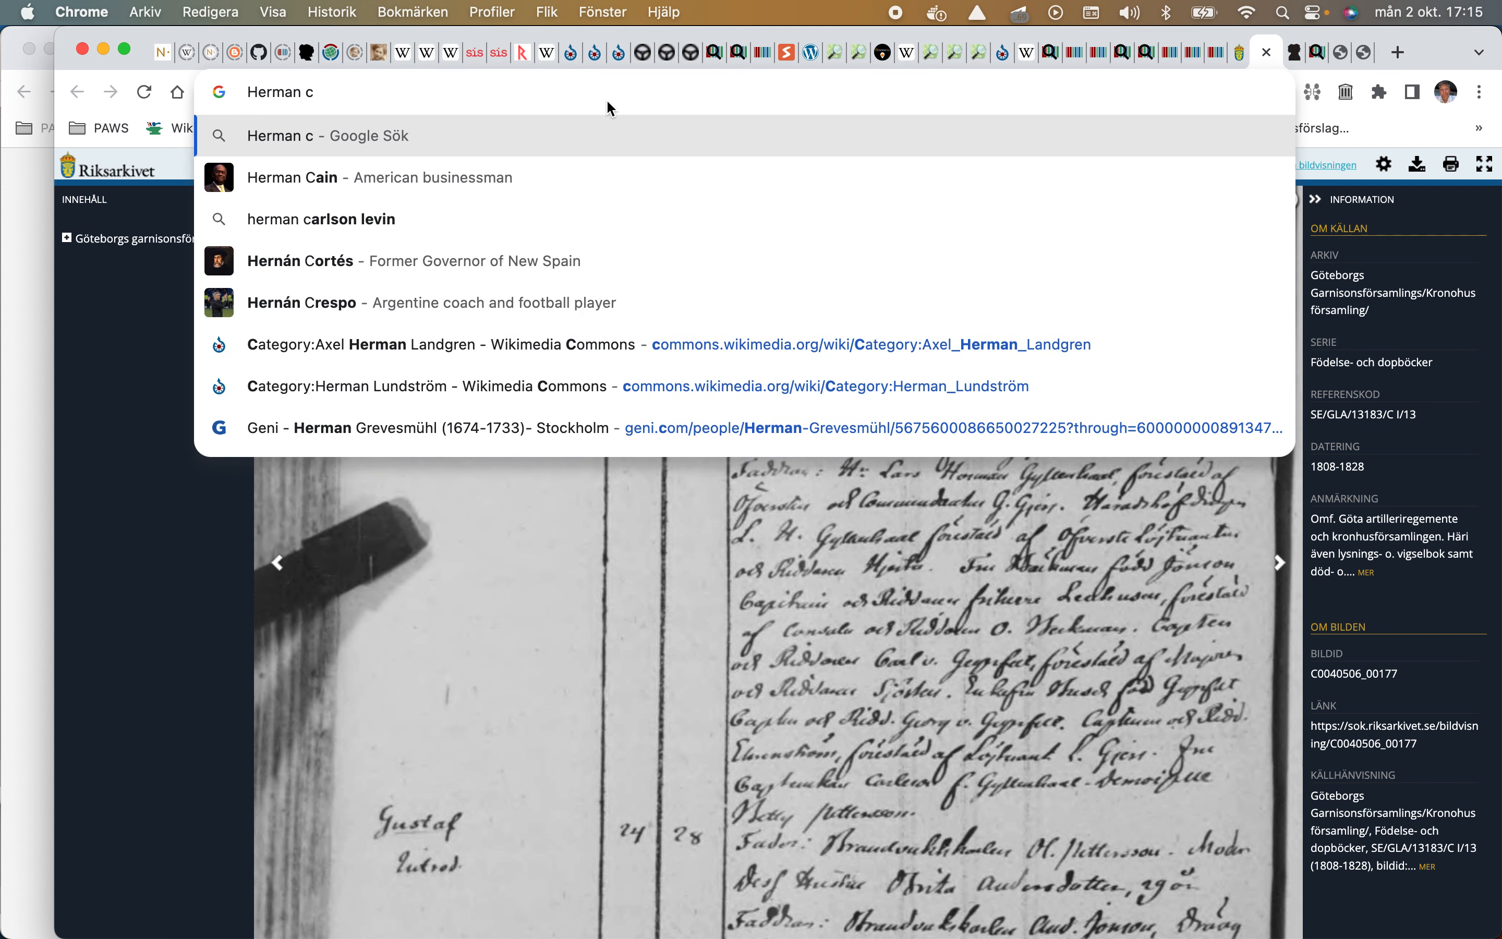
key("BackSpace")
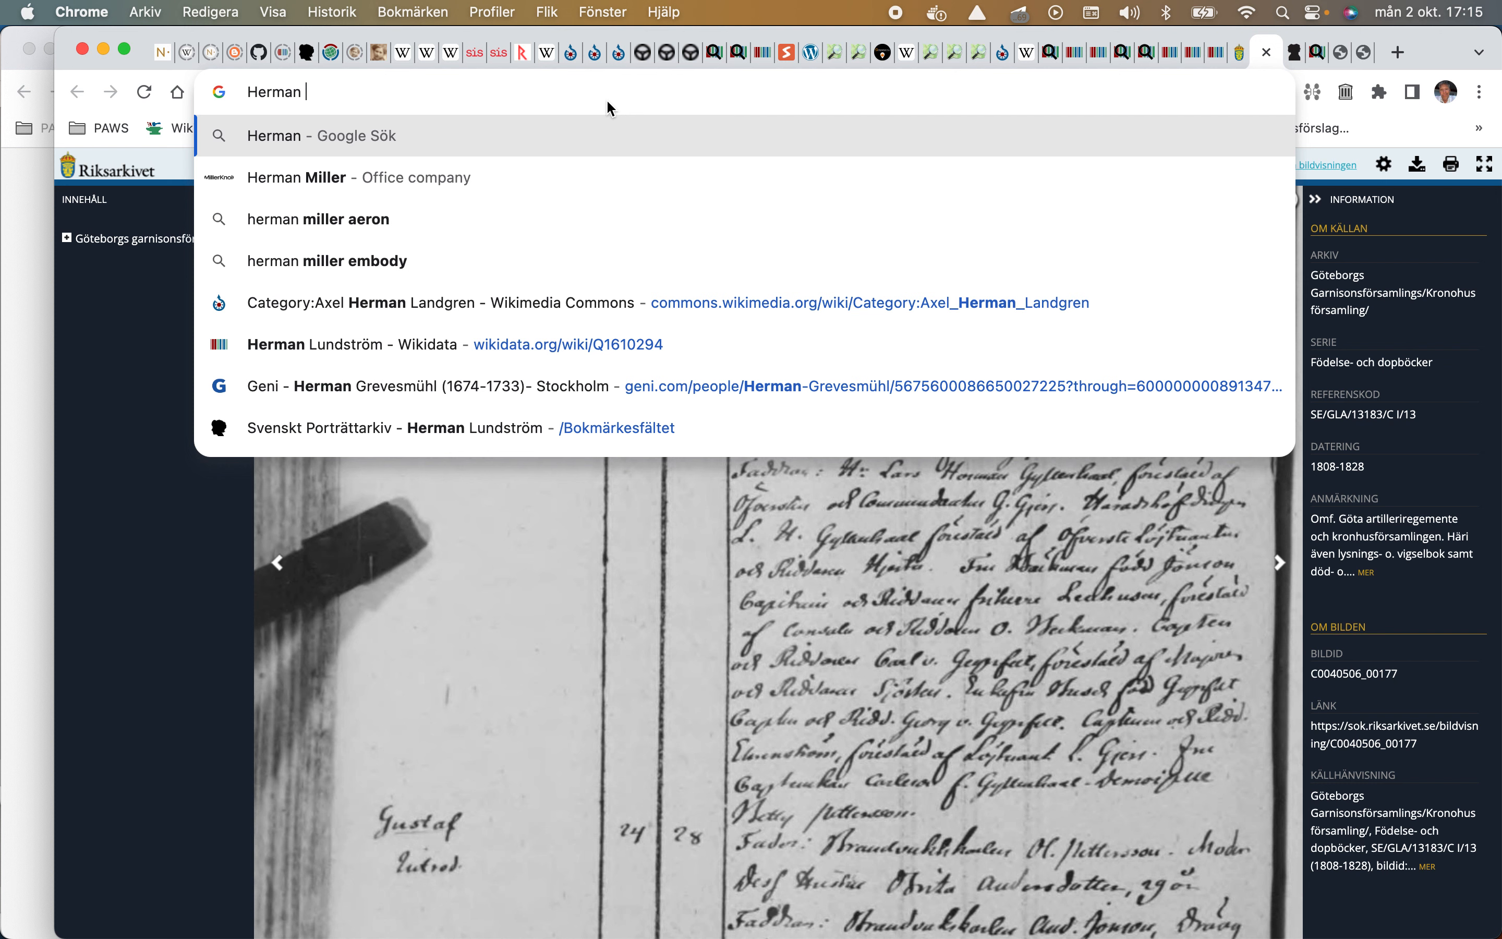
type("v. ")
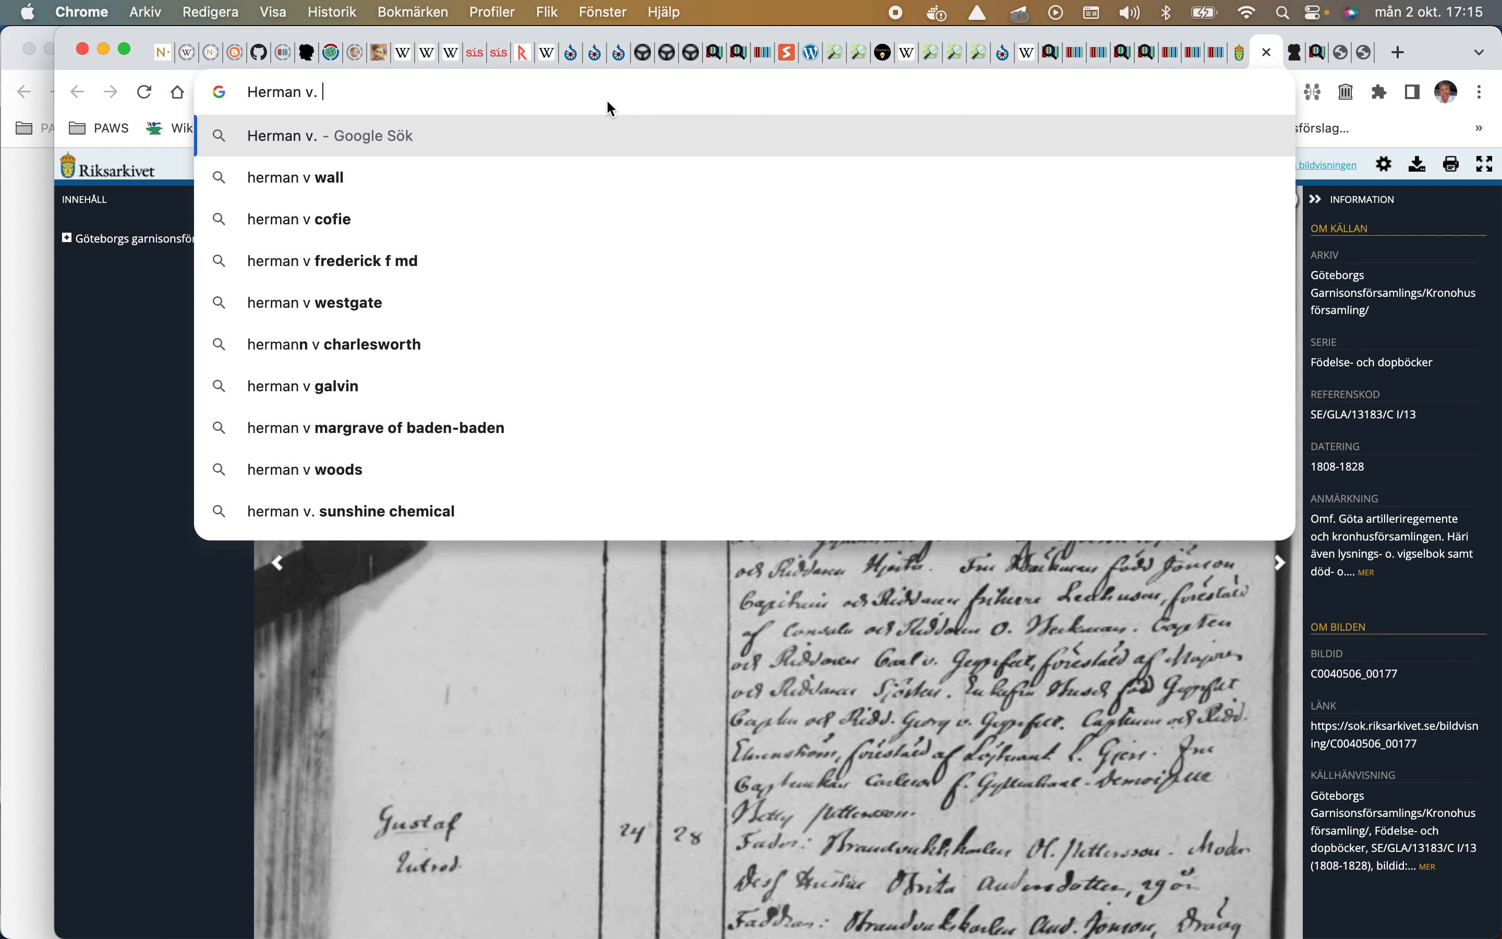
type("Gege")
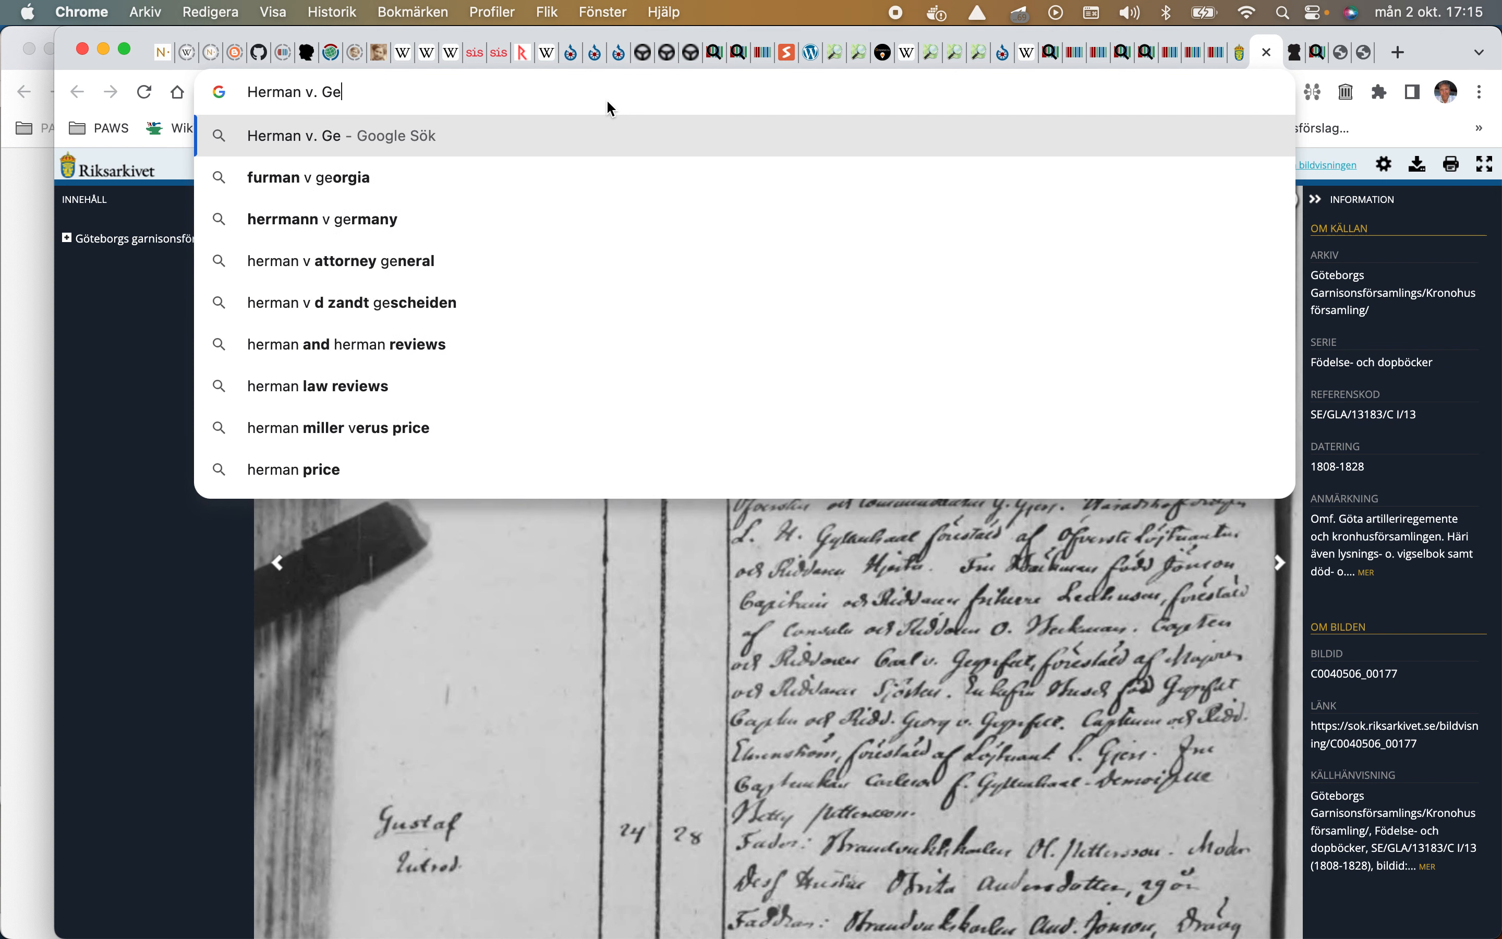
key("BackSpace")
key("BackSpace")
key("BackSpace")
key("BackSpace")
key("BackSpace")
key("BackSpace")
key("BackSpace")
type("Georg")
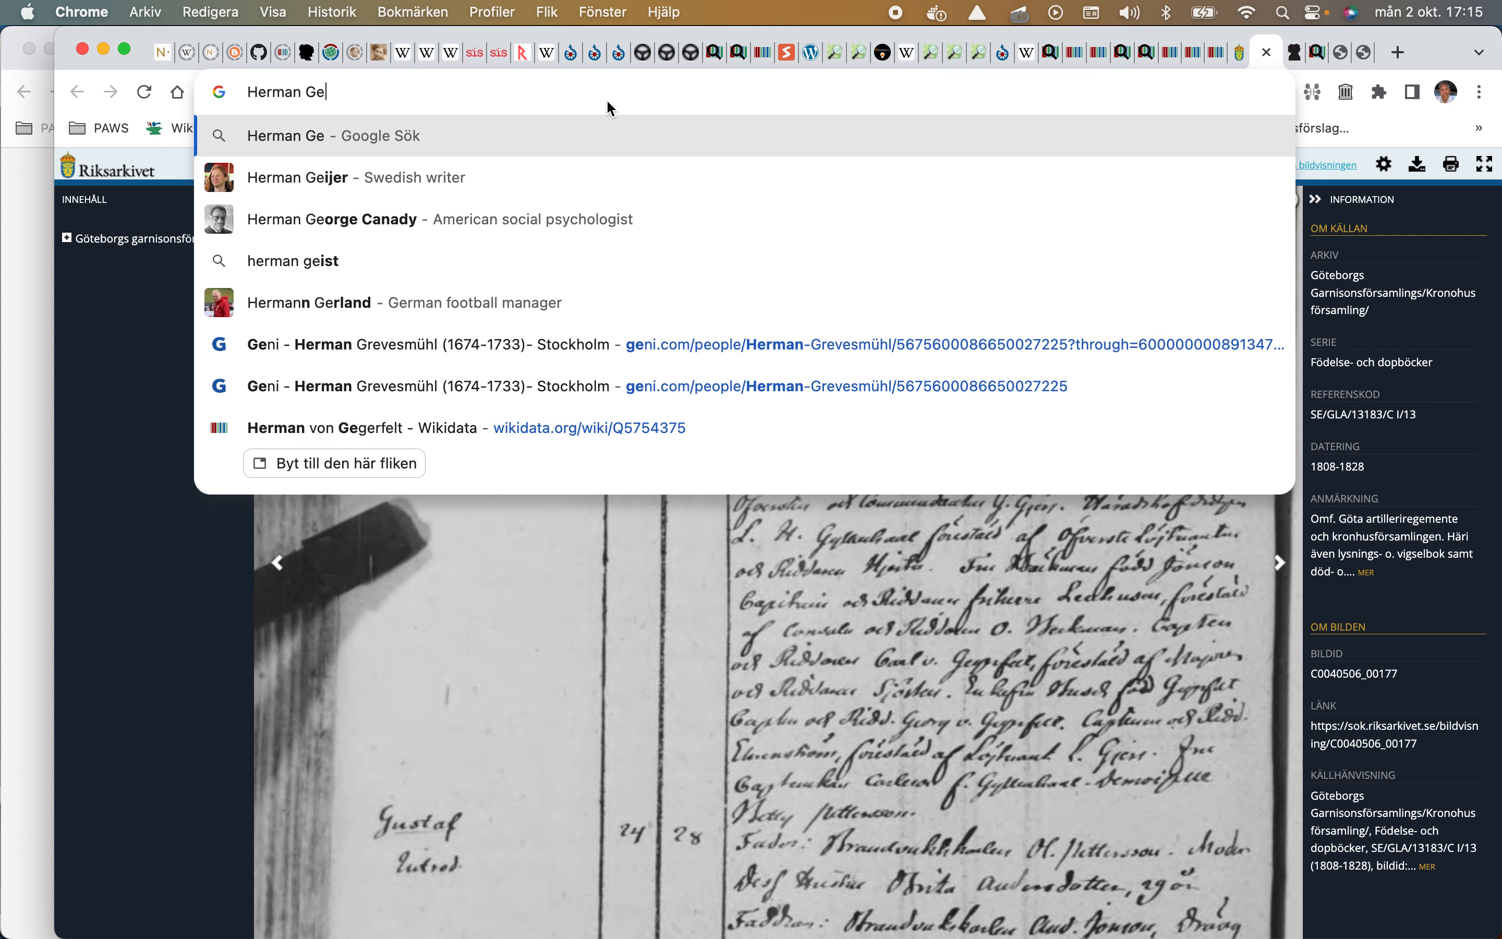
type(" v")
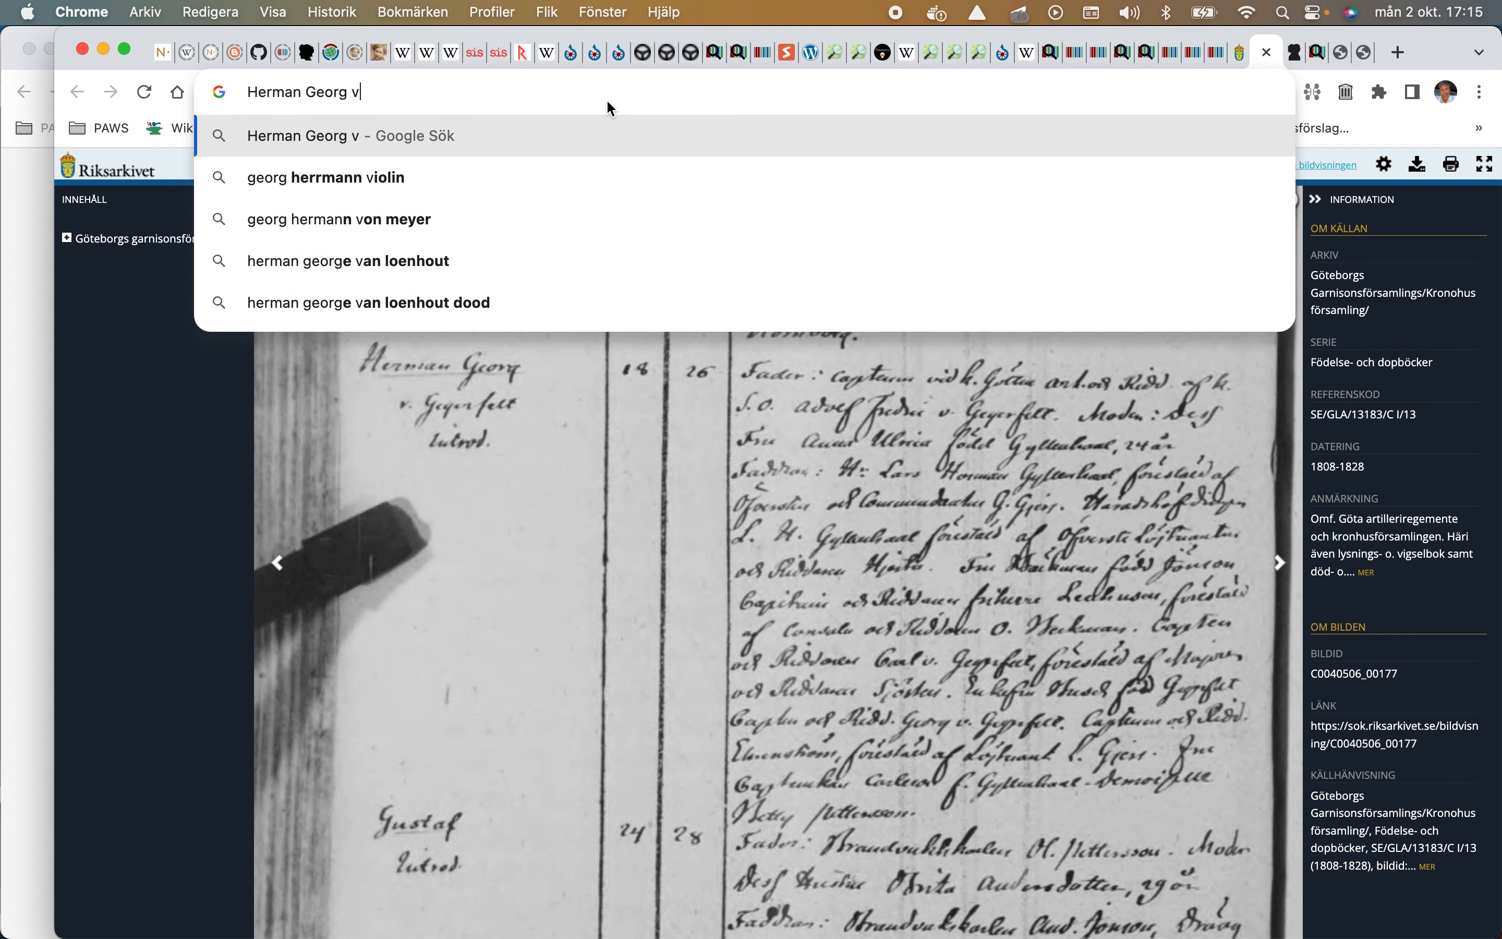
type(". ")
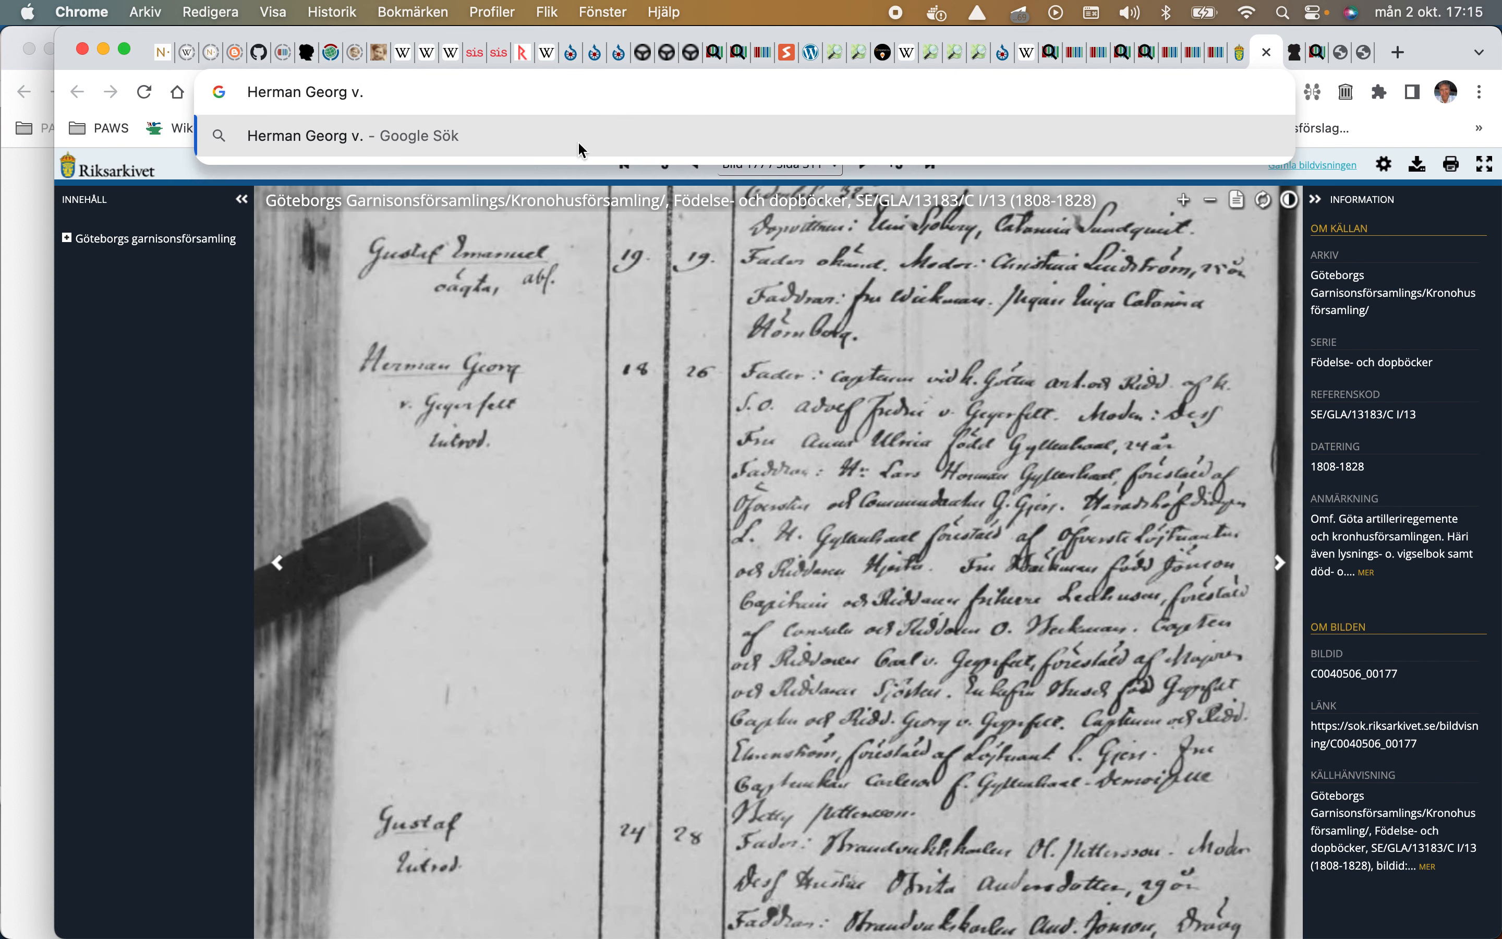
type("Gegerf")
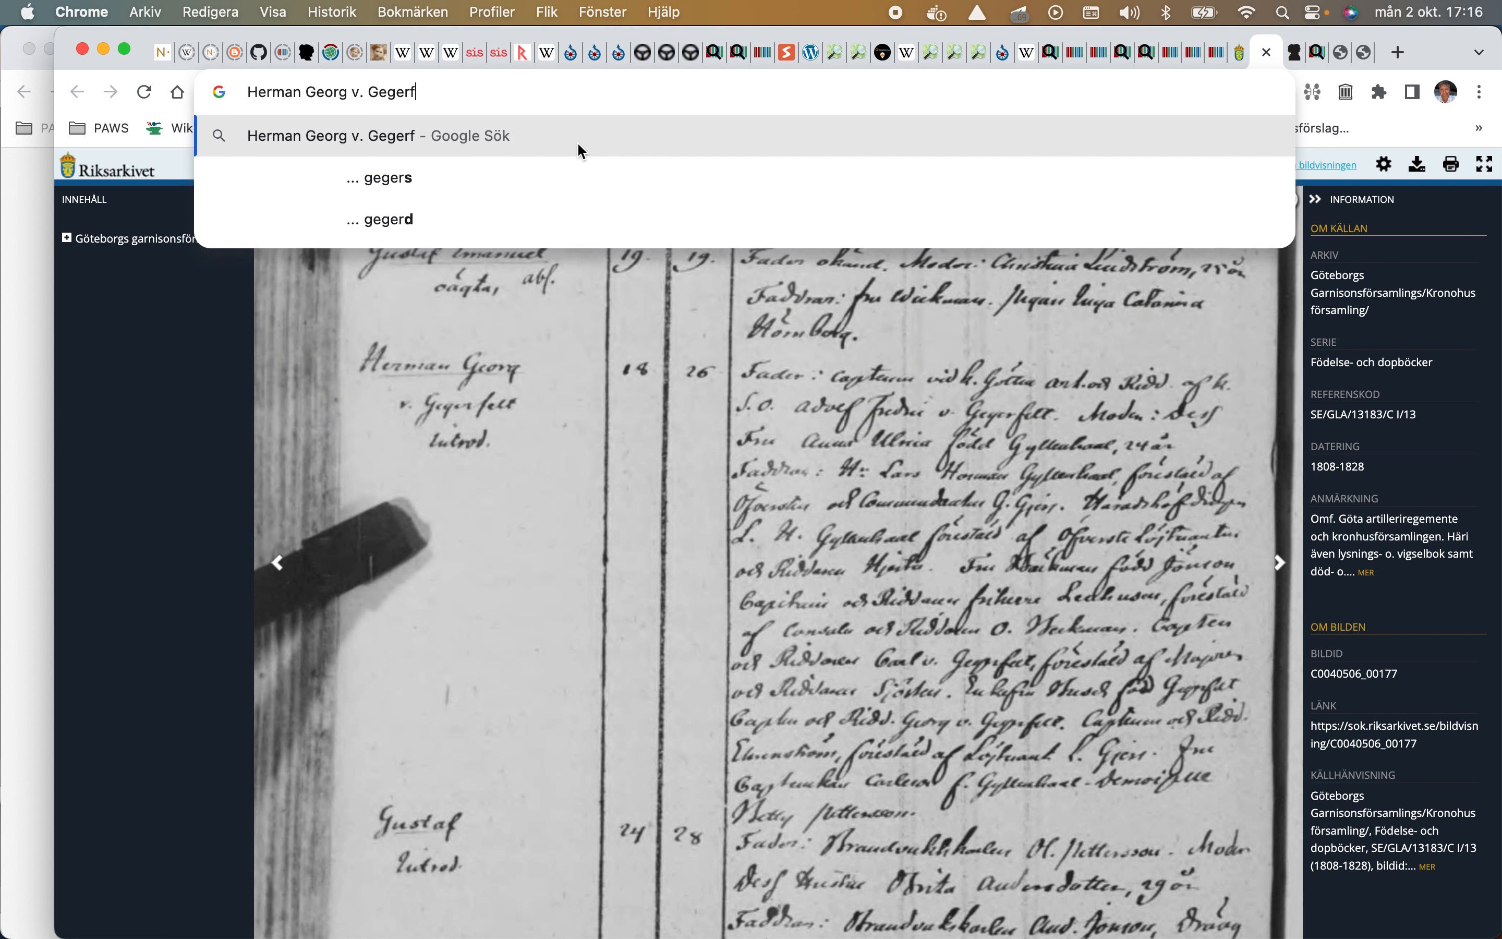
type("eklt")
key("BackSpace")
key("BackSpace")
key("BackSpace")
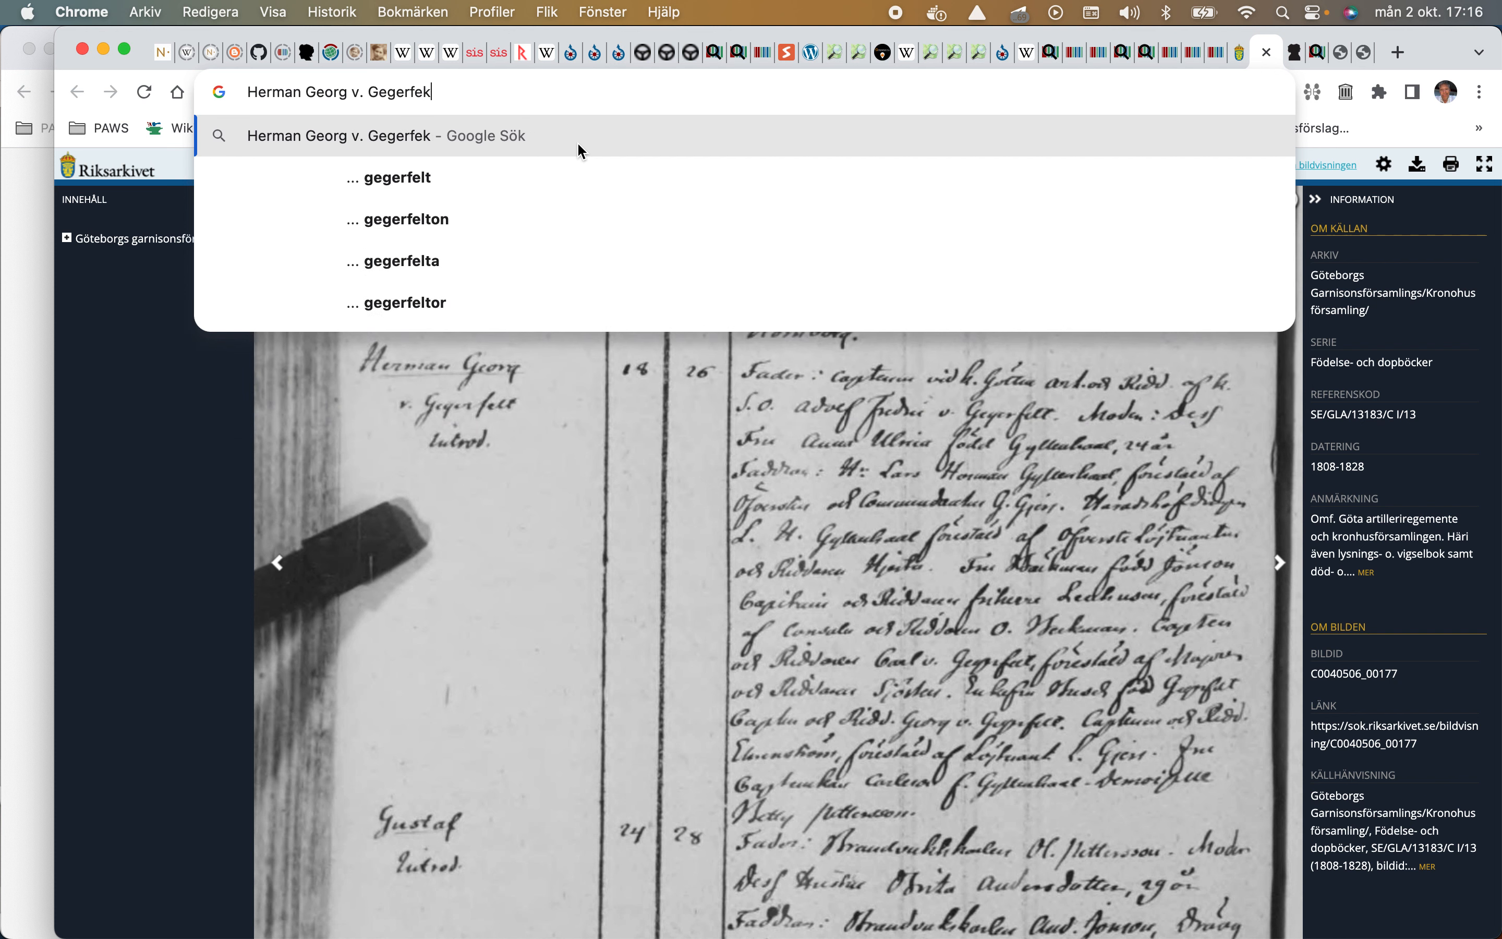
type("lt...")
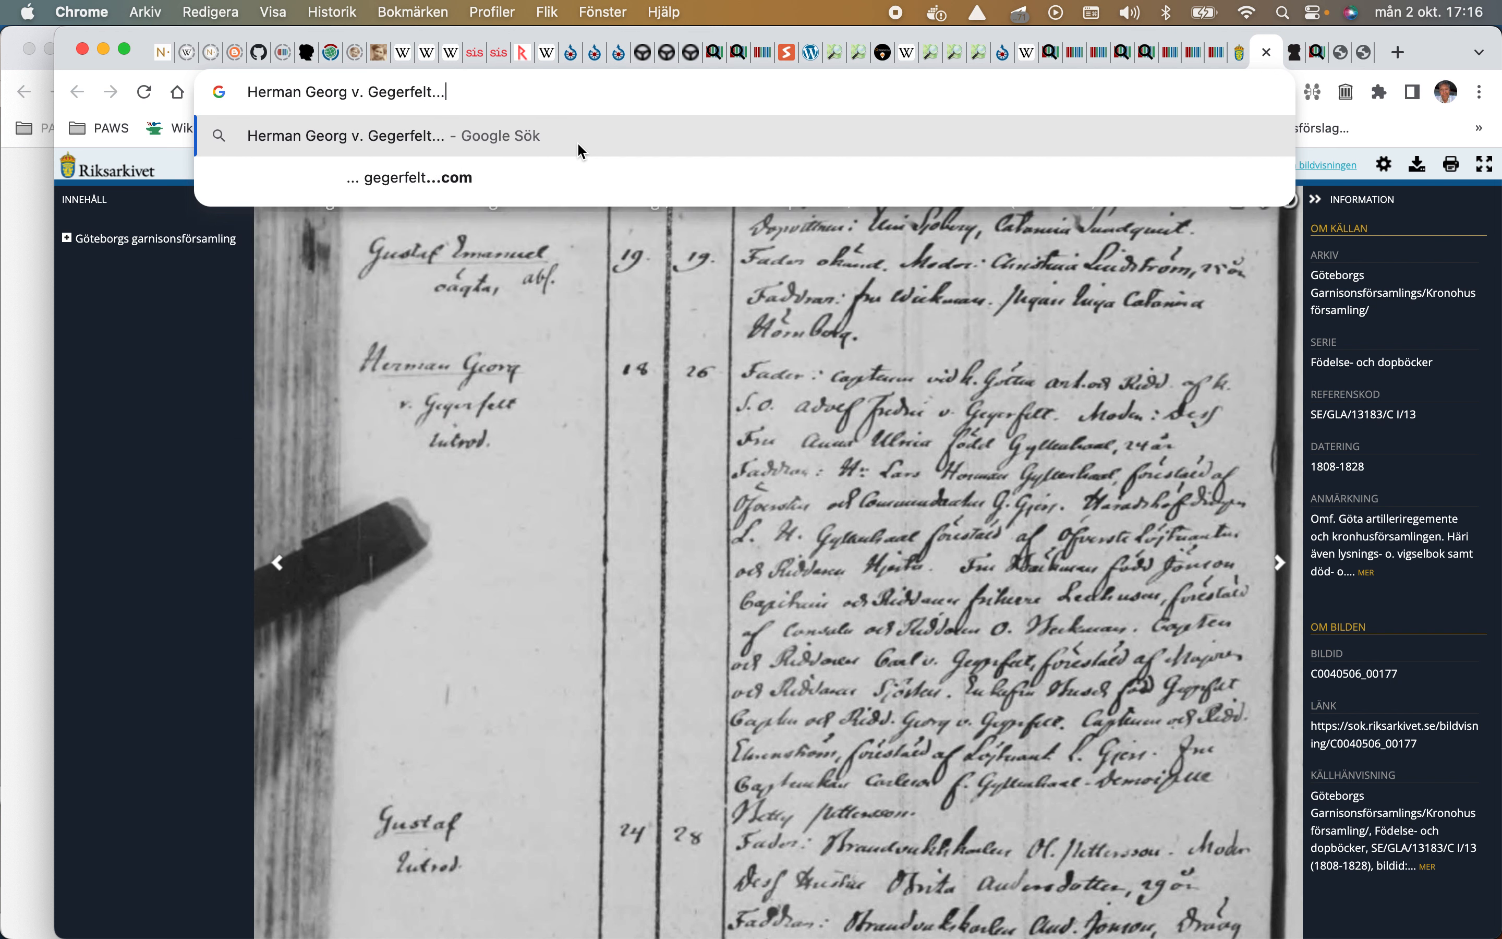
Step: Append ",18,26" to the transcribed birth entry and copy the whole text
type(",18,2")
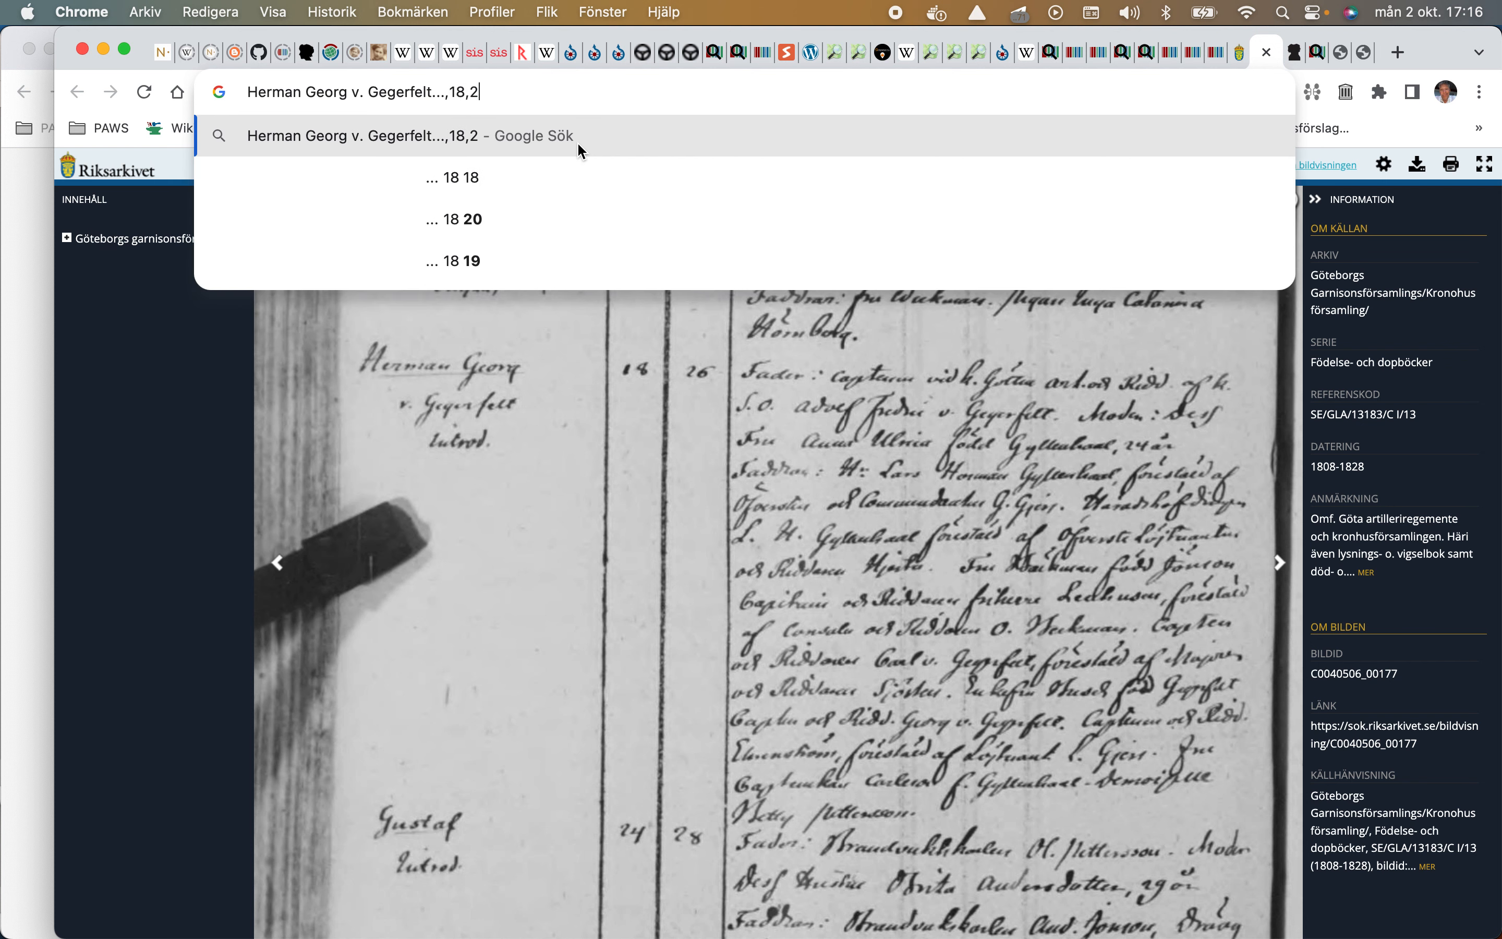
type("6")
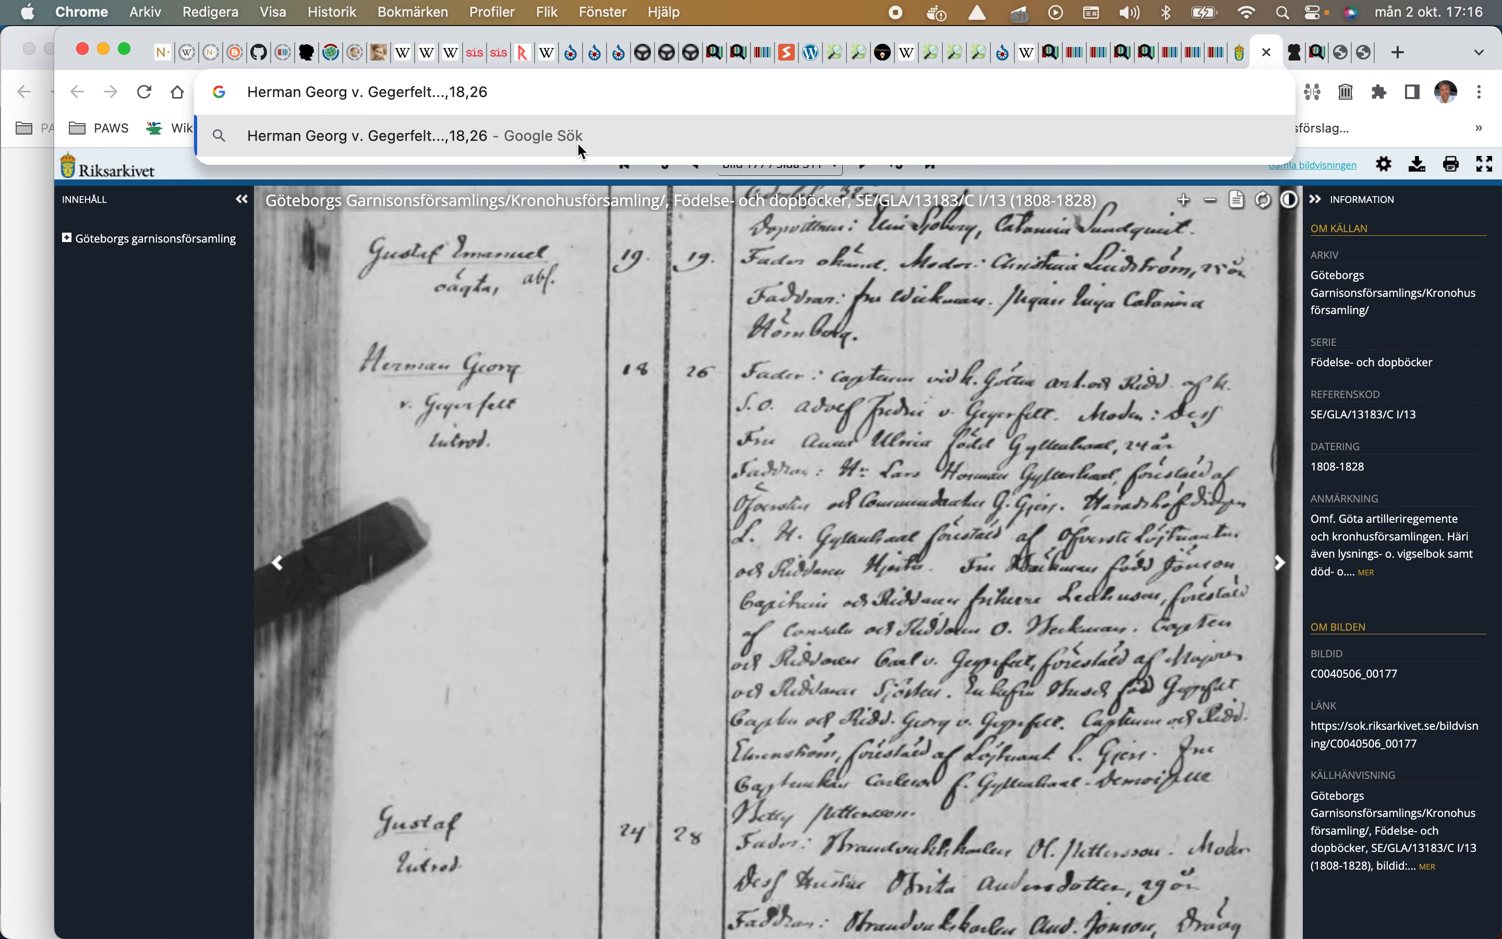
left_click_drag(547, 94, 239, 93)
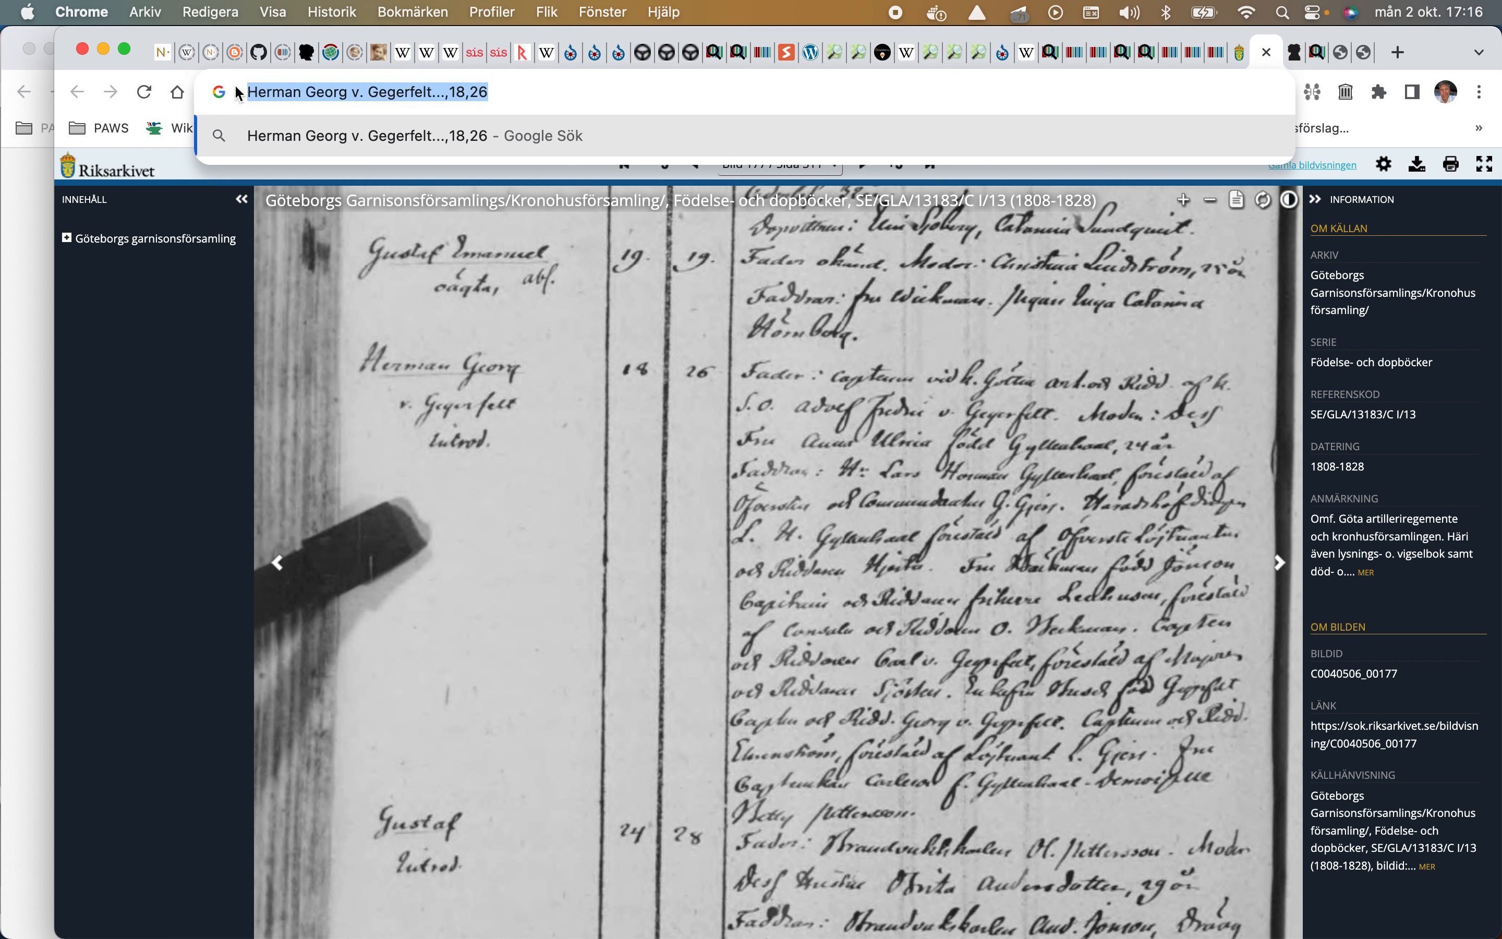
right_click(298, 91)
left_click(364, 270)
Step: On the person's Wikidata item, fill citat with the copied transcription, set its language to svenska, and publish the birth date statement
left_click(1216, 59)
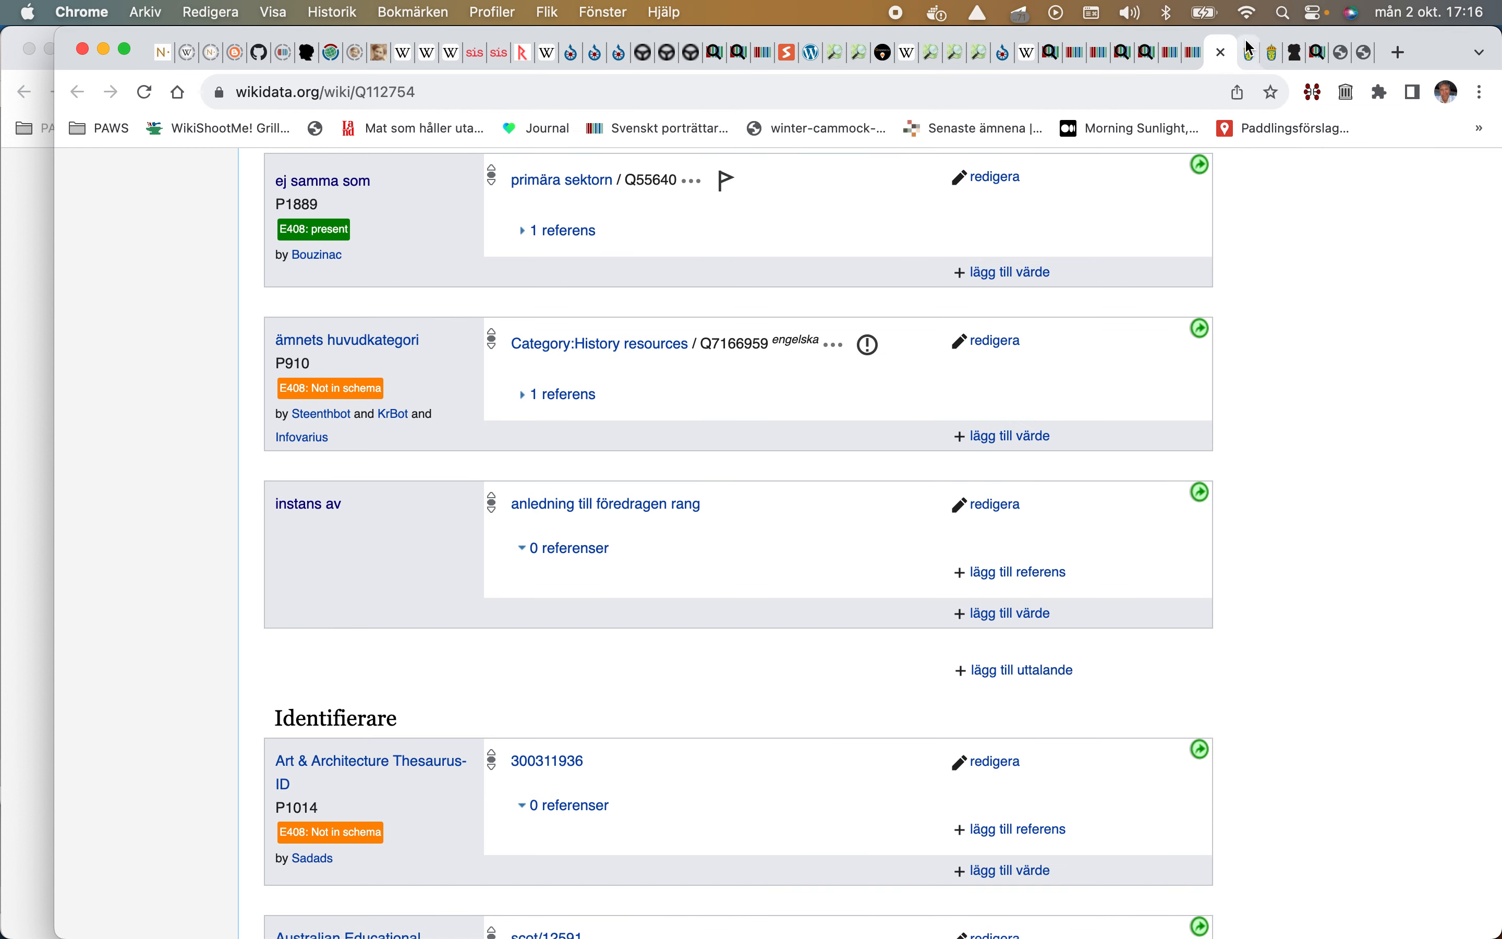
left_click(1189, 62)
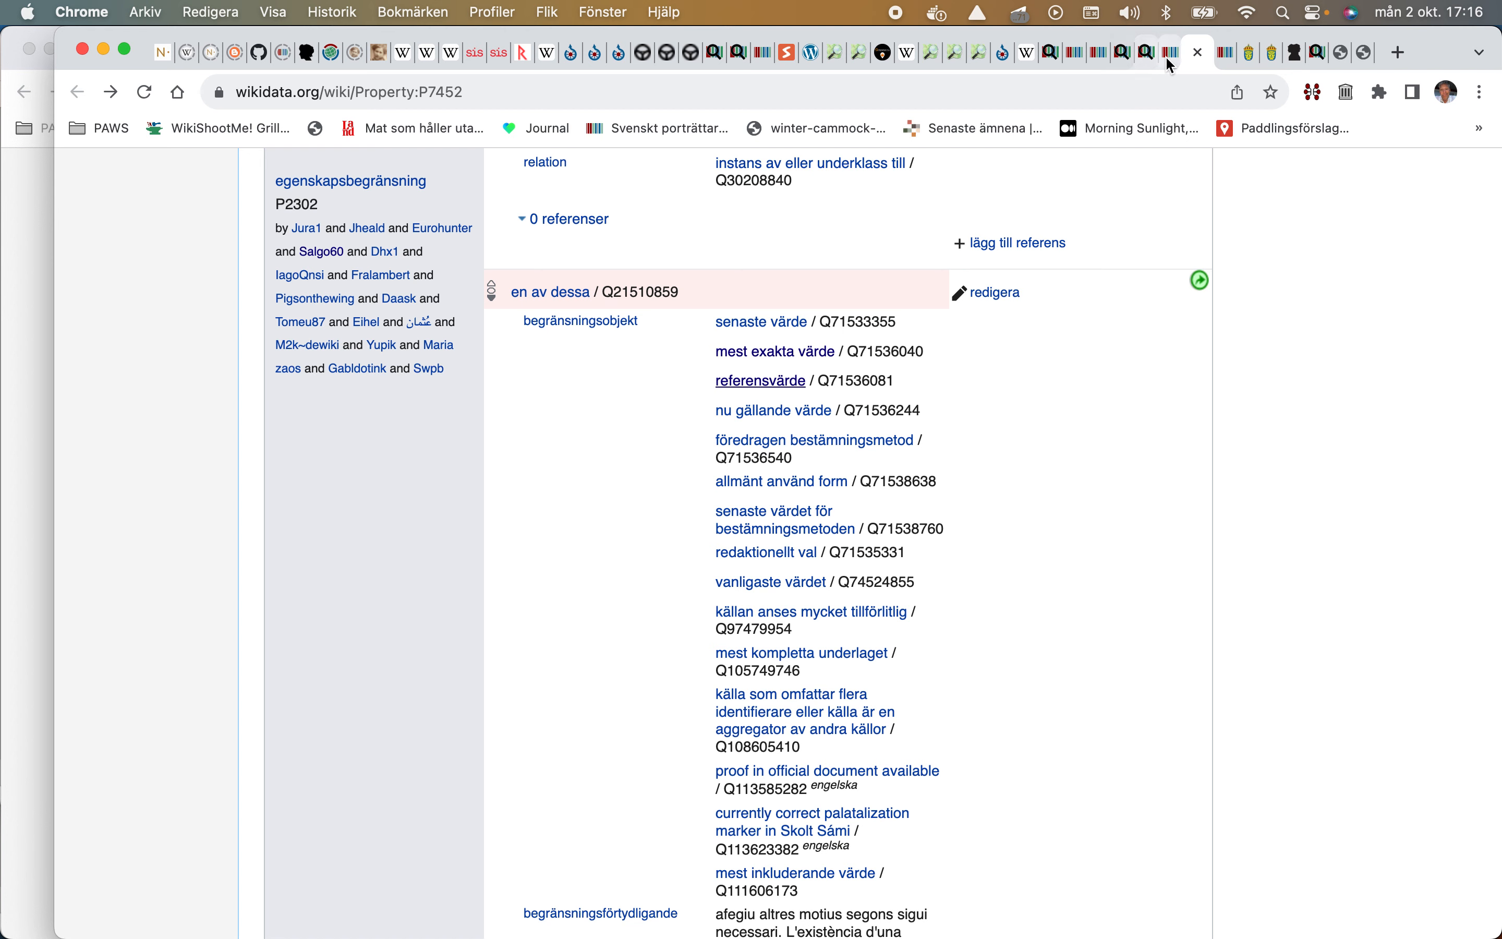
left_click(1166, 59)
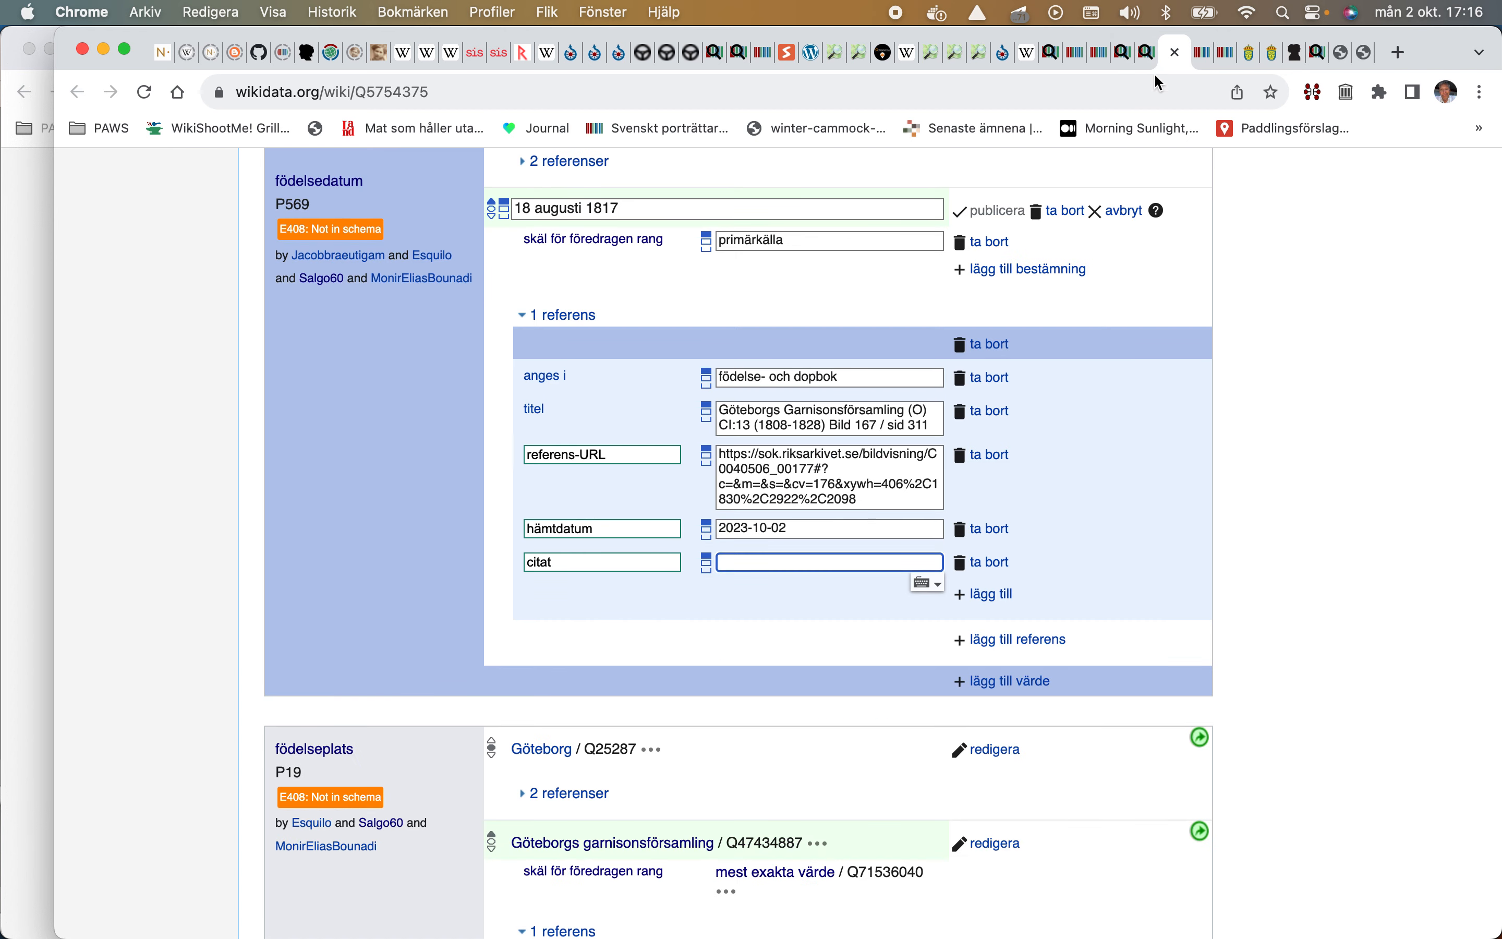
right_click(787, 554)
left_click(830, 707)
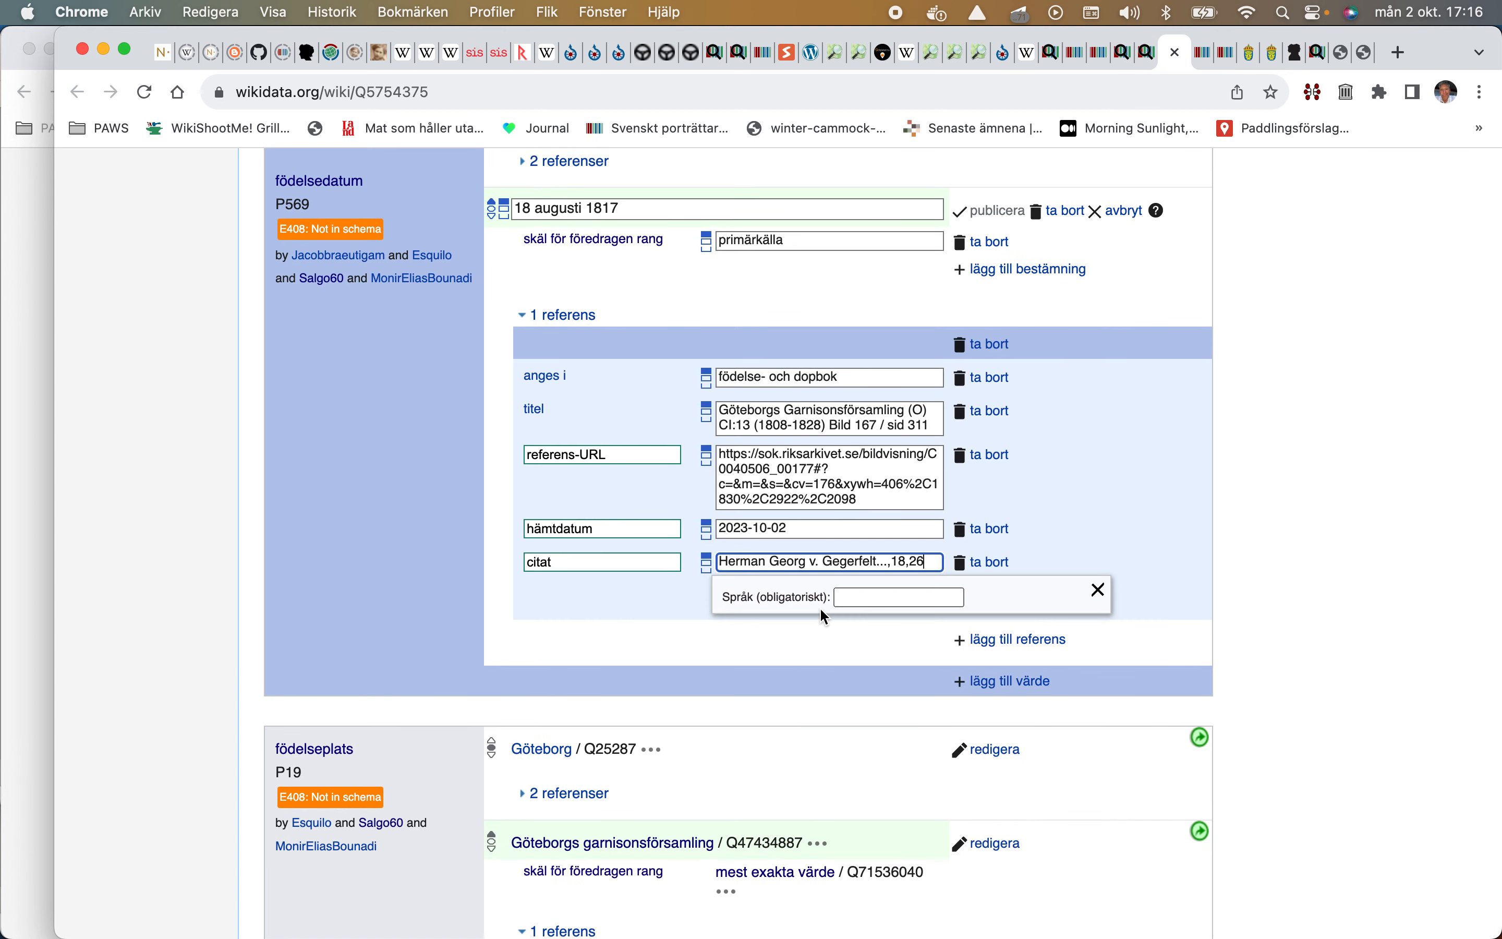
type("s")
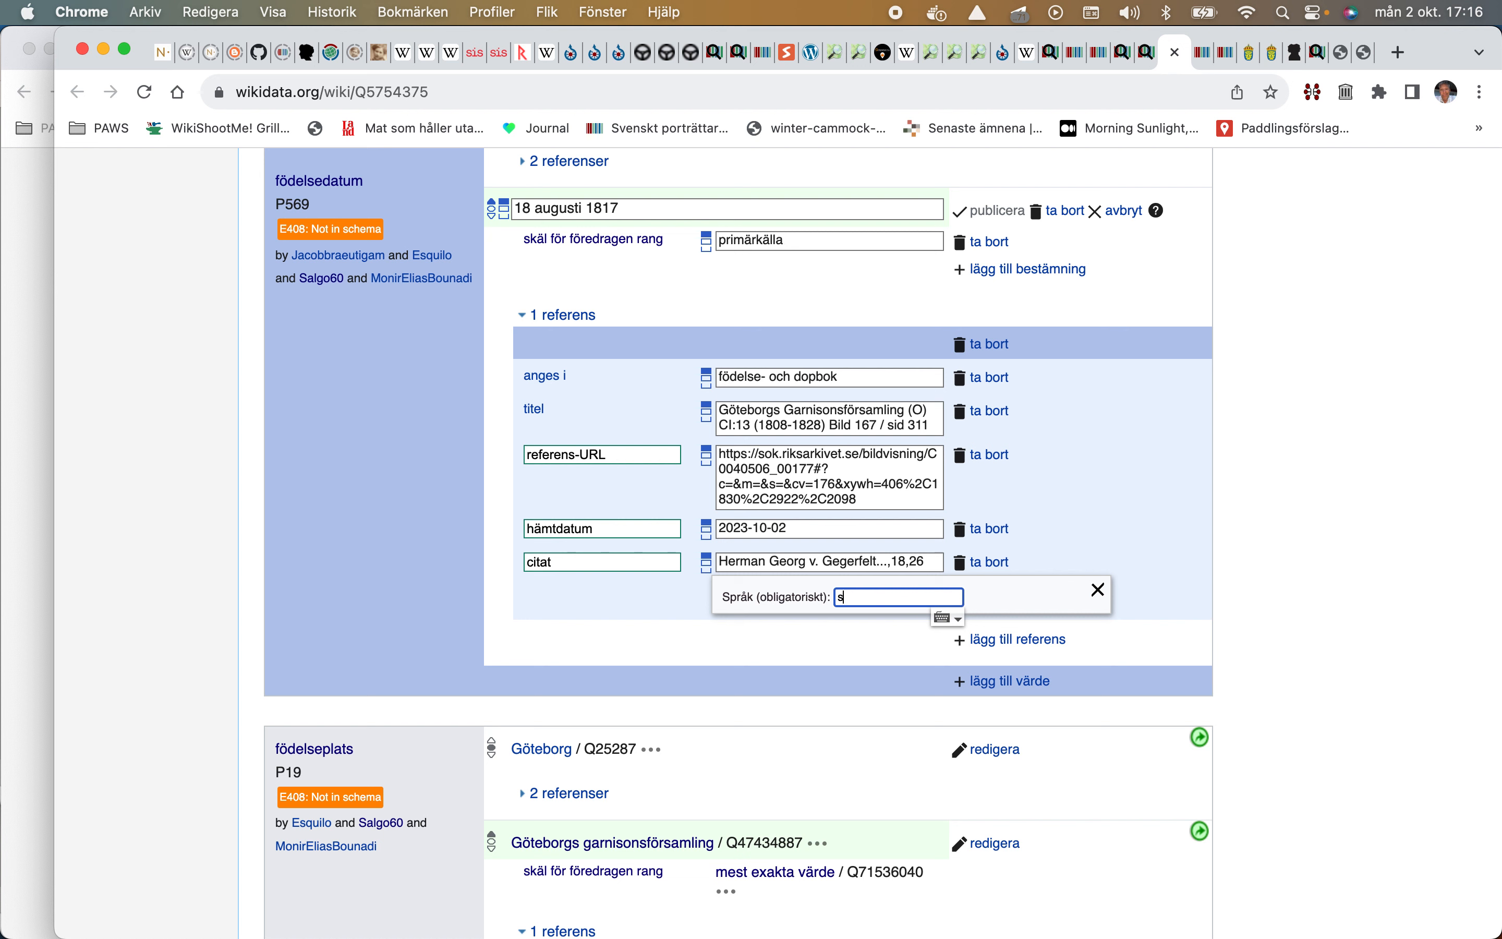
type("ven")
left_click(853, 620)
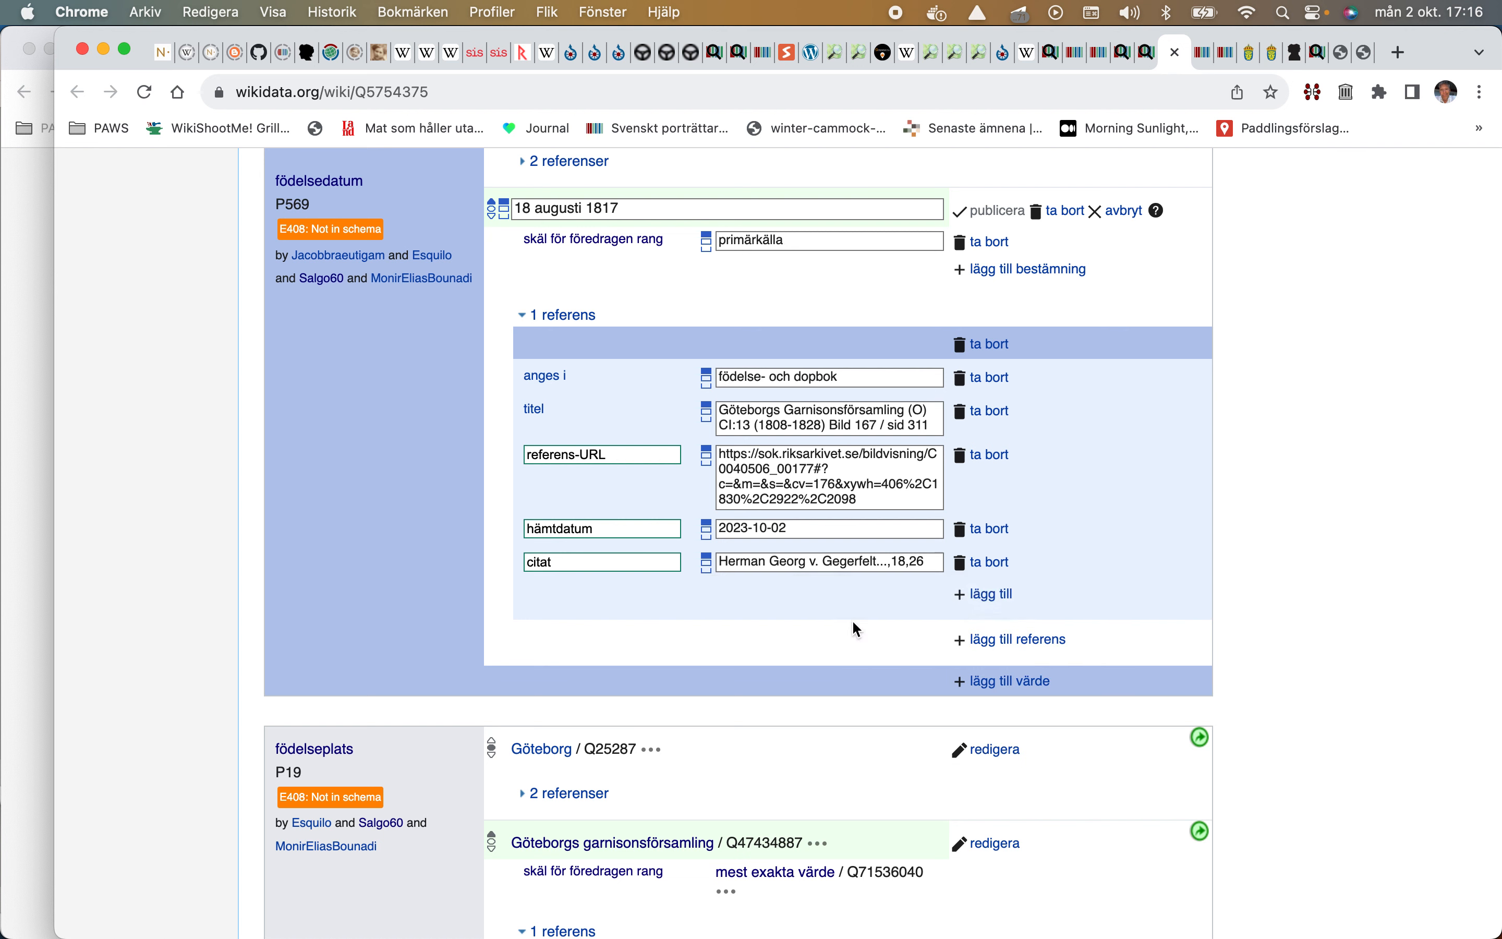
left_click(1001, 211)
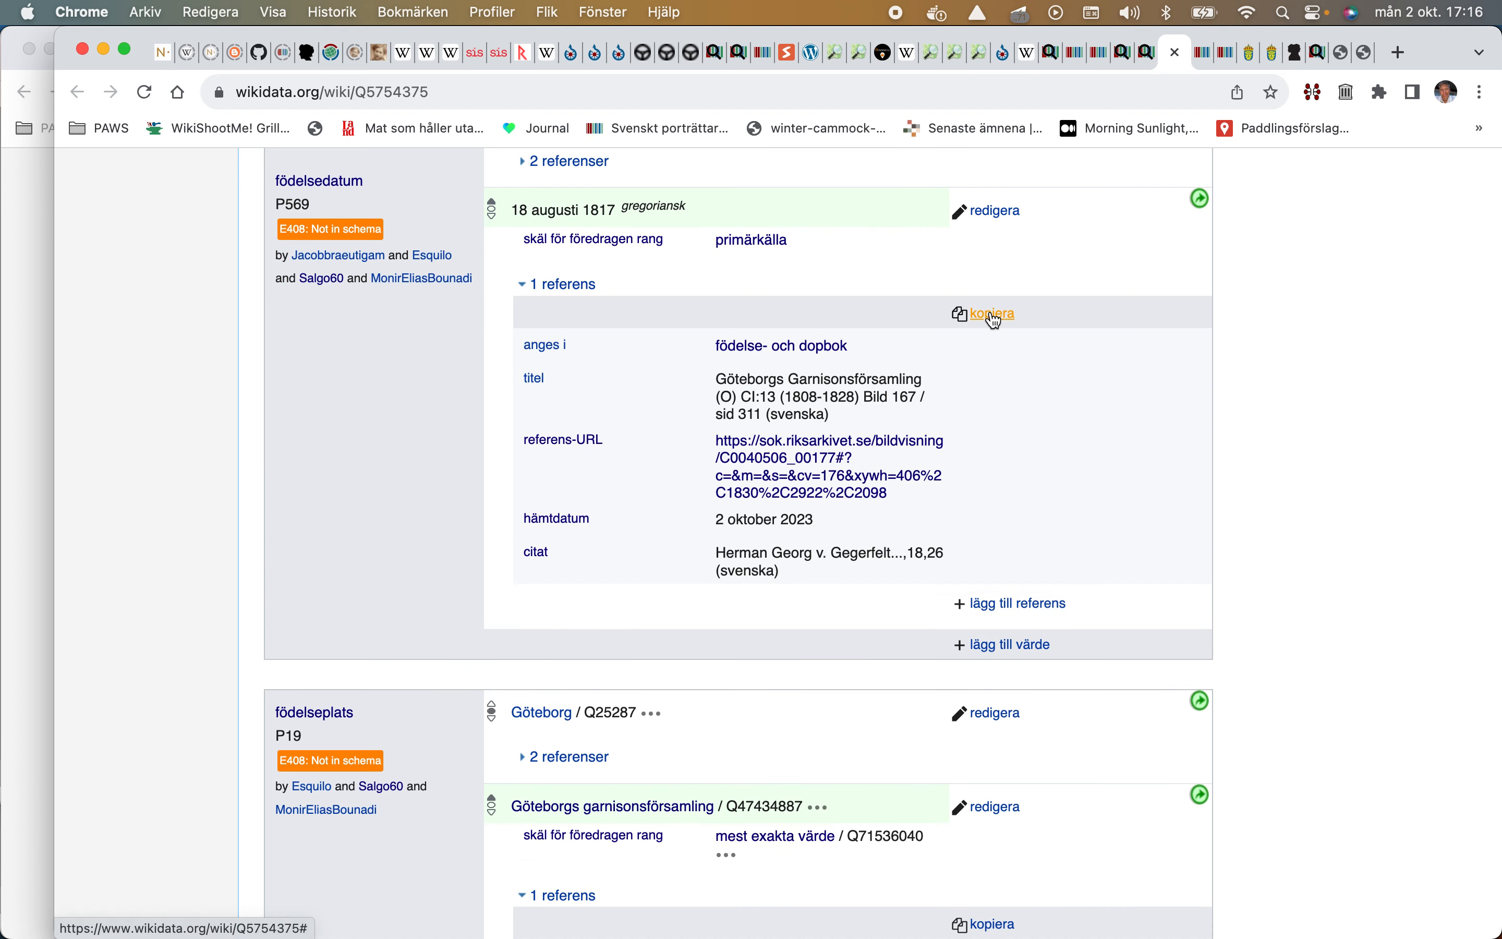
Step: Replace the reference of födelseplats Göteborgs garnisonsförsamling with a copy of the complete birth date reference and publish the change
scroll(993, 319, "down", 5)
scroll(994, 320, "down", 6)
left_click(1136, 456)
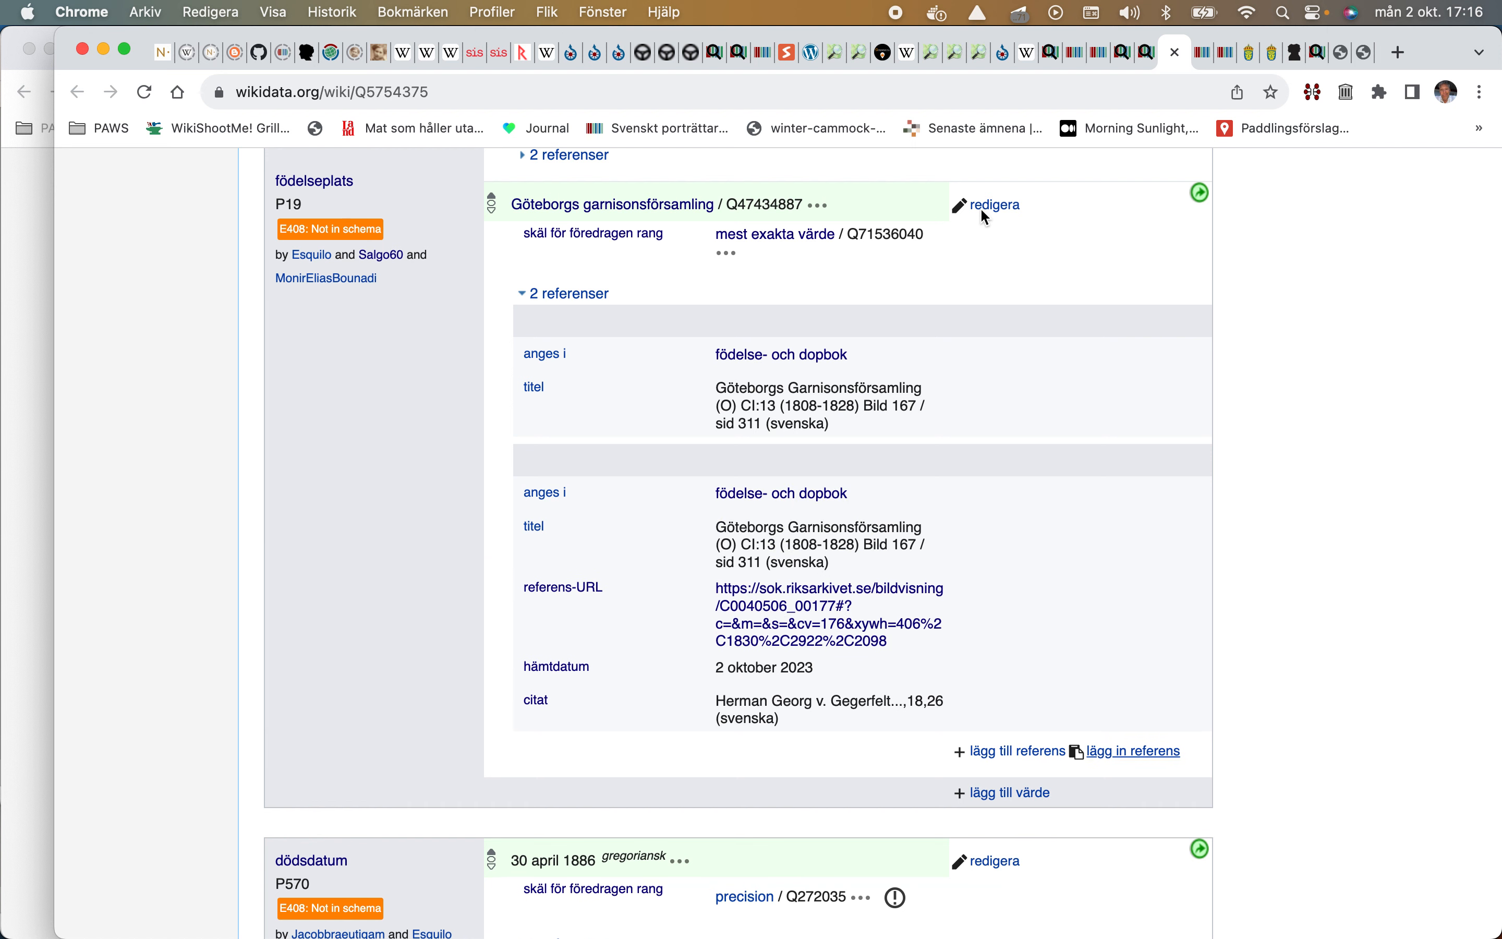
left_click(993, 205)
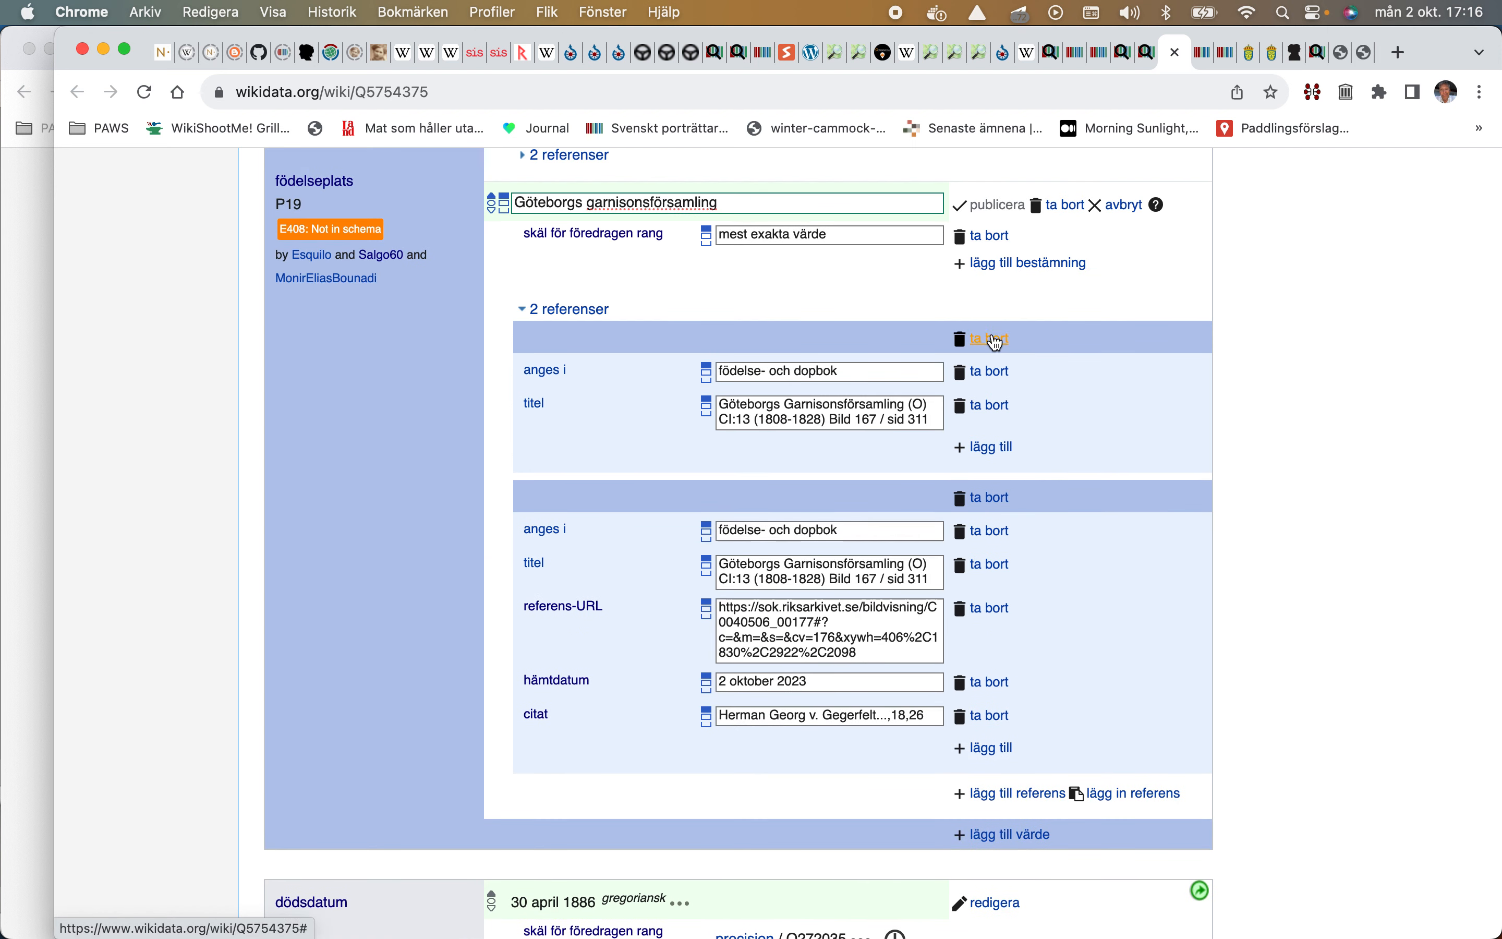
left_click(993, 339)
left_click(993, 206)
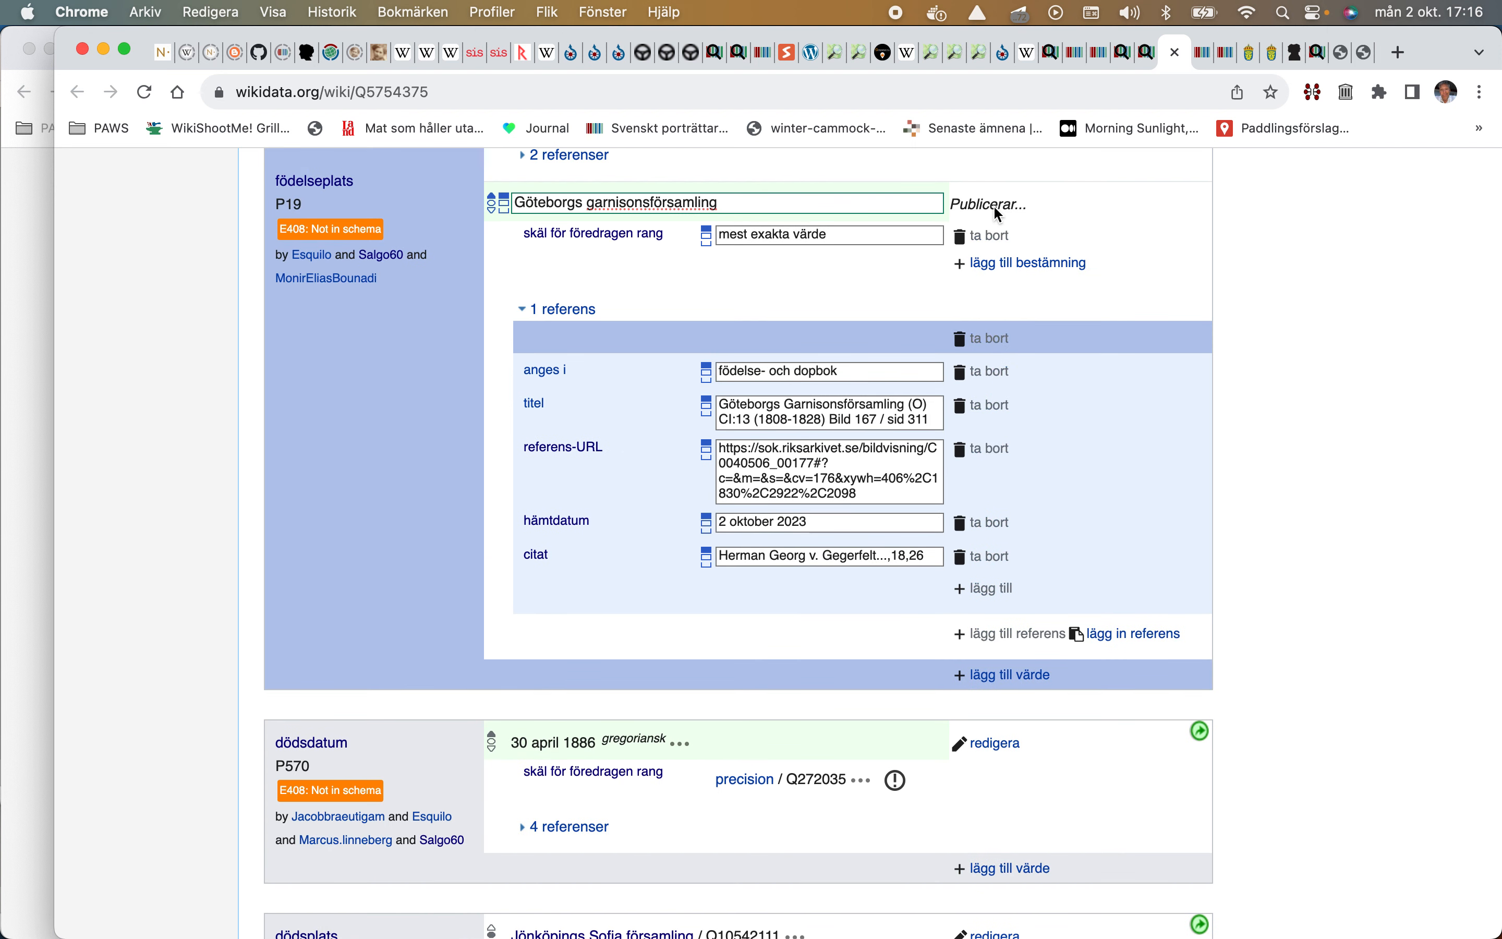
Step: Examine the references of dödsplats Jönköpings Sofia församling, focusing on the citat in the död- och begravningsbok reference
scroll(981, 602, "down", 10)
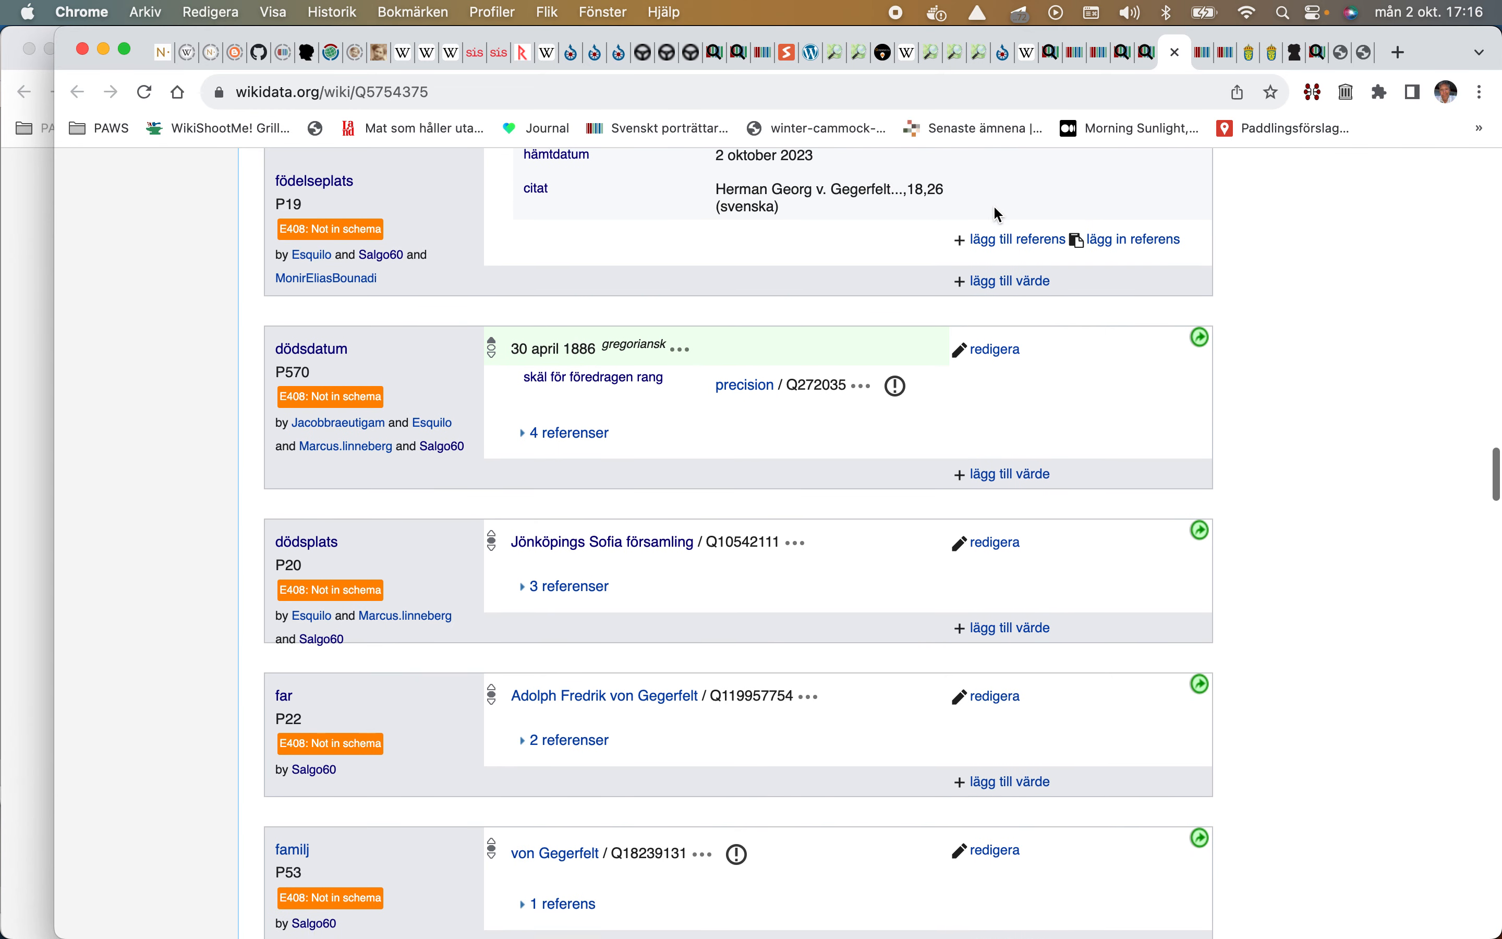
left_click(529, 476)
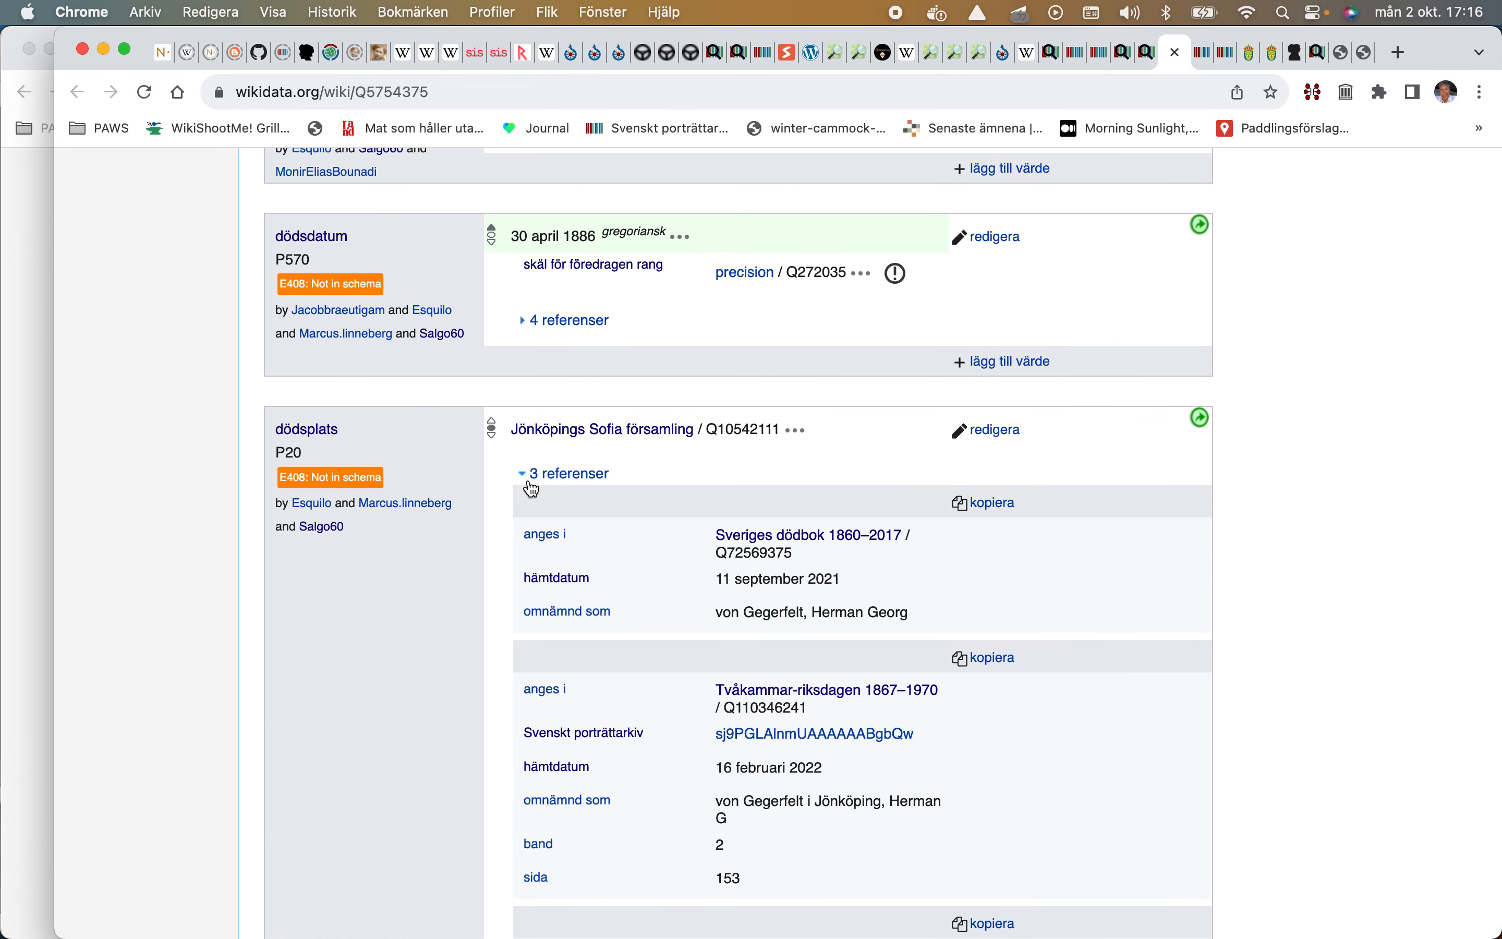
scroll(533, 488, "down", 3)
scroll(533, 488, "down", 6)
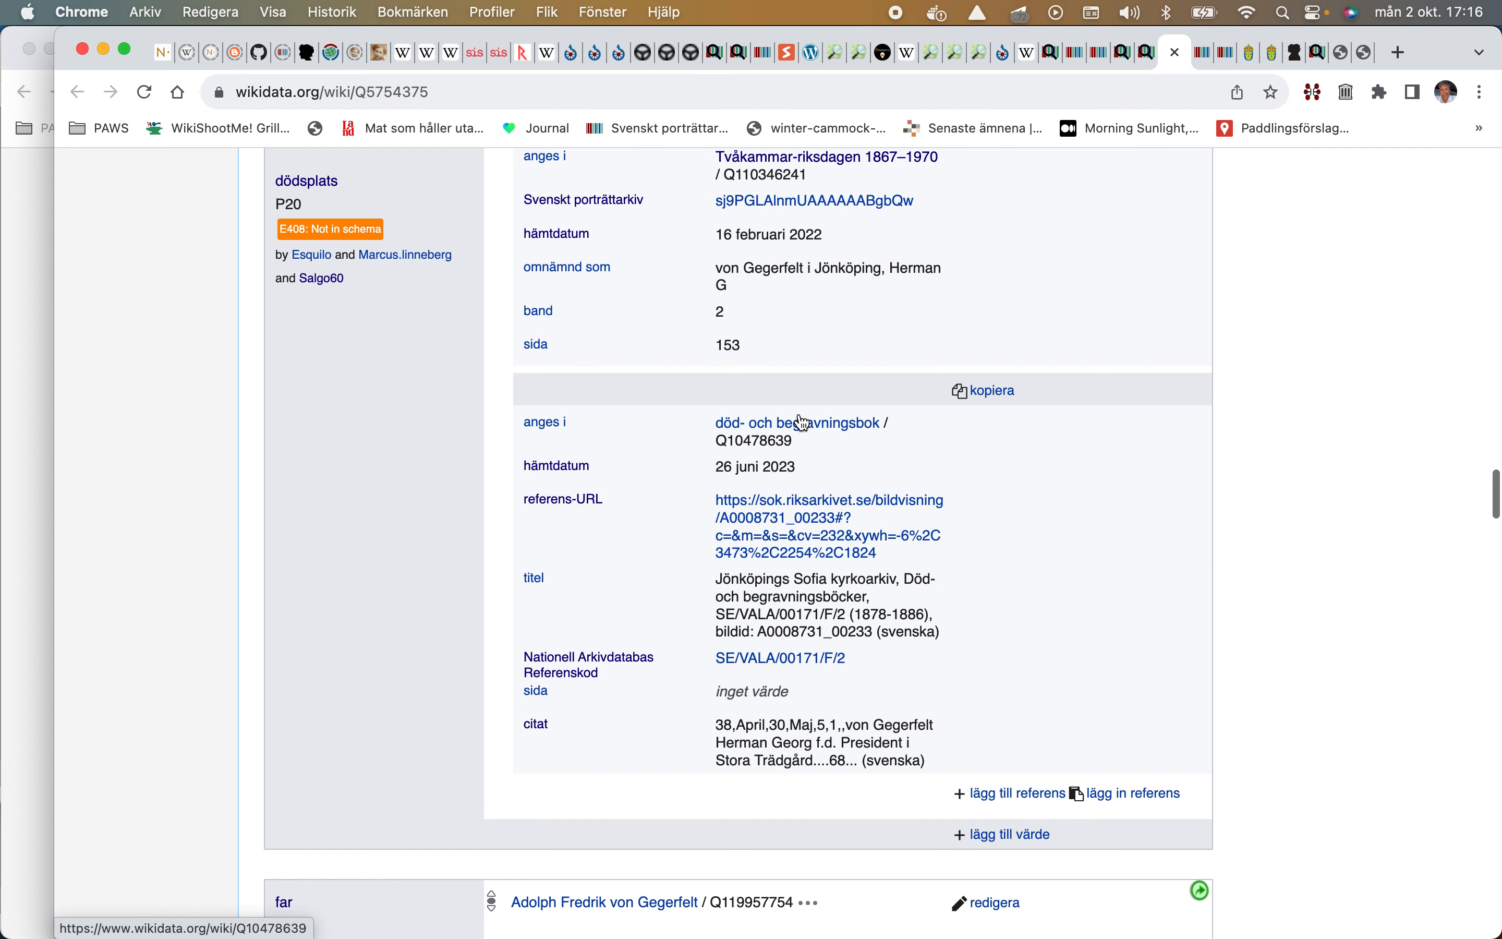
scroll(766, 694, "down", 3)
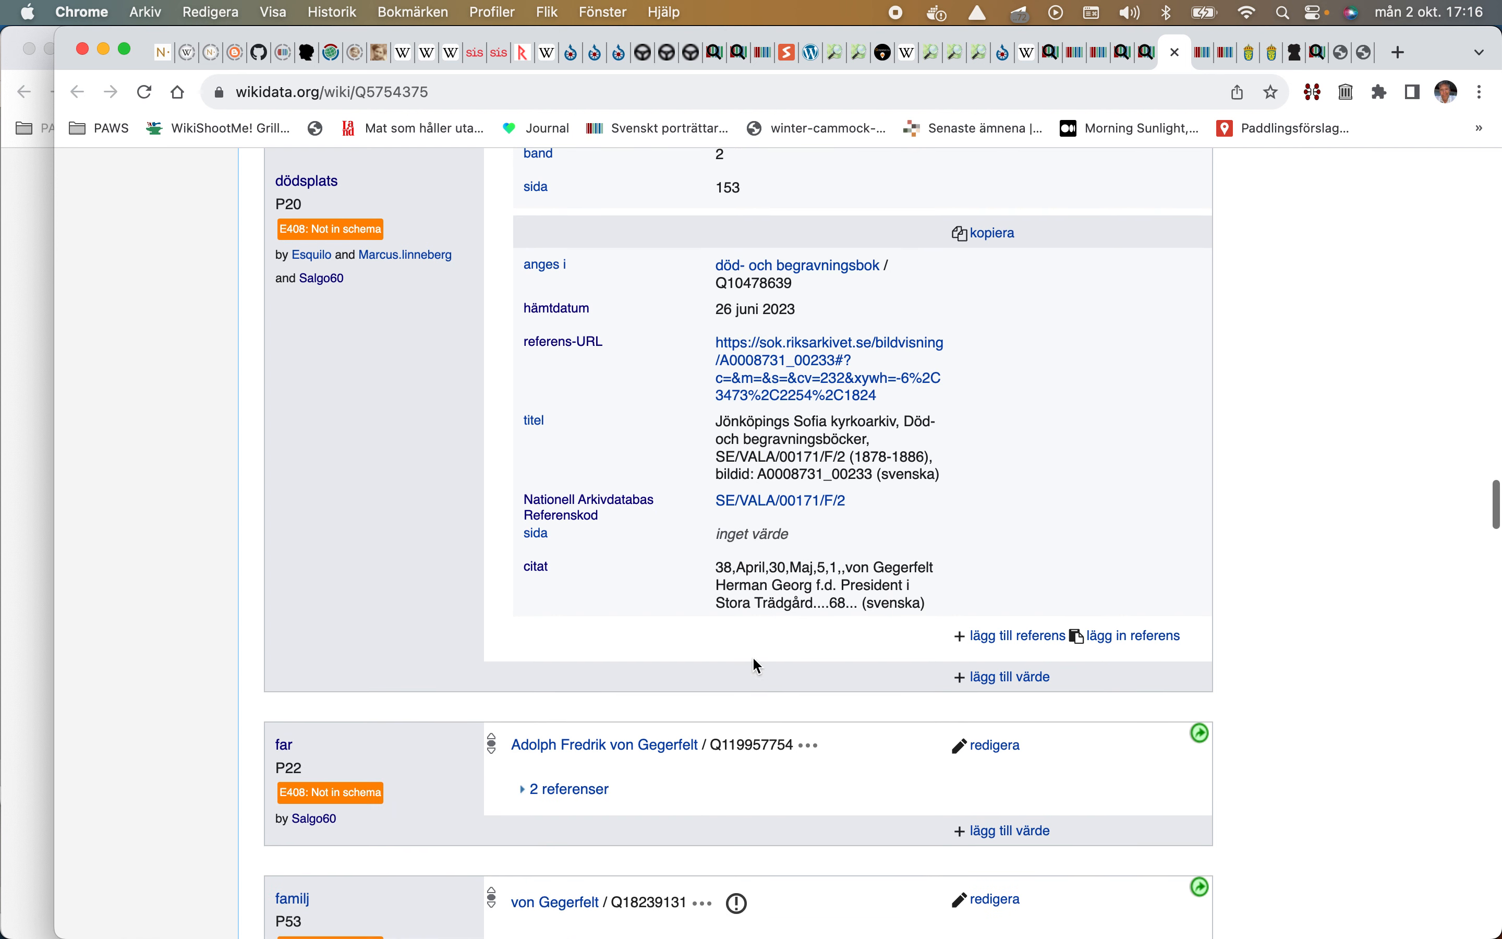
left_click_drag(719, 569, 811, 626)
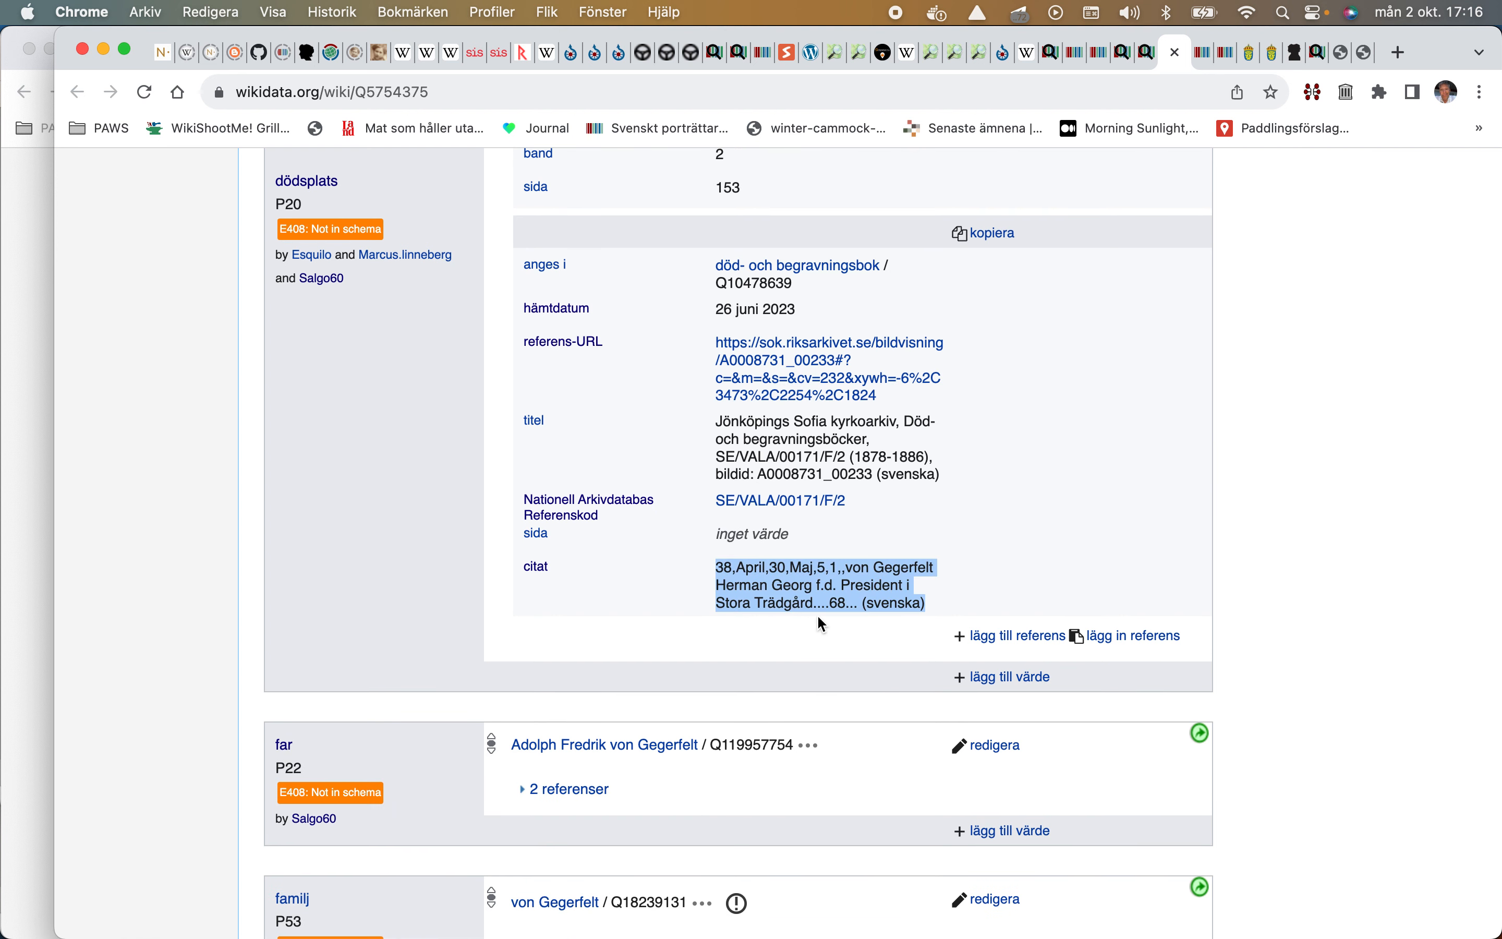
scroll(819, 619, "down", 6)
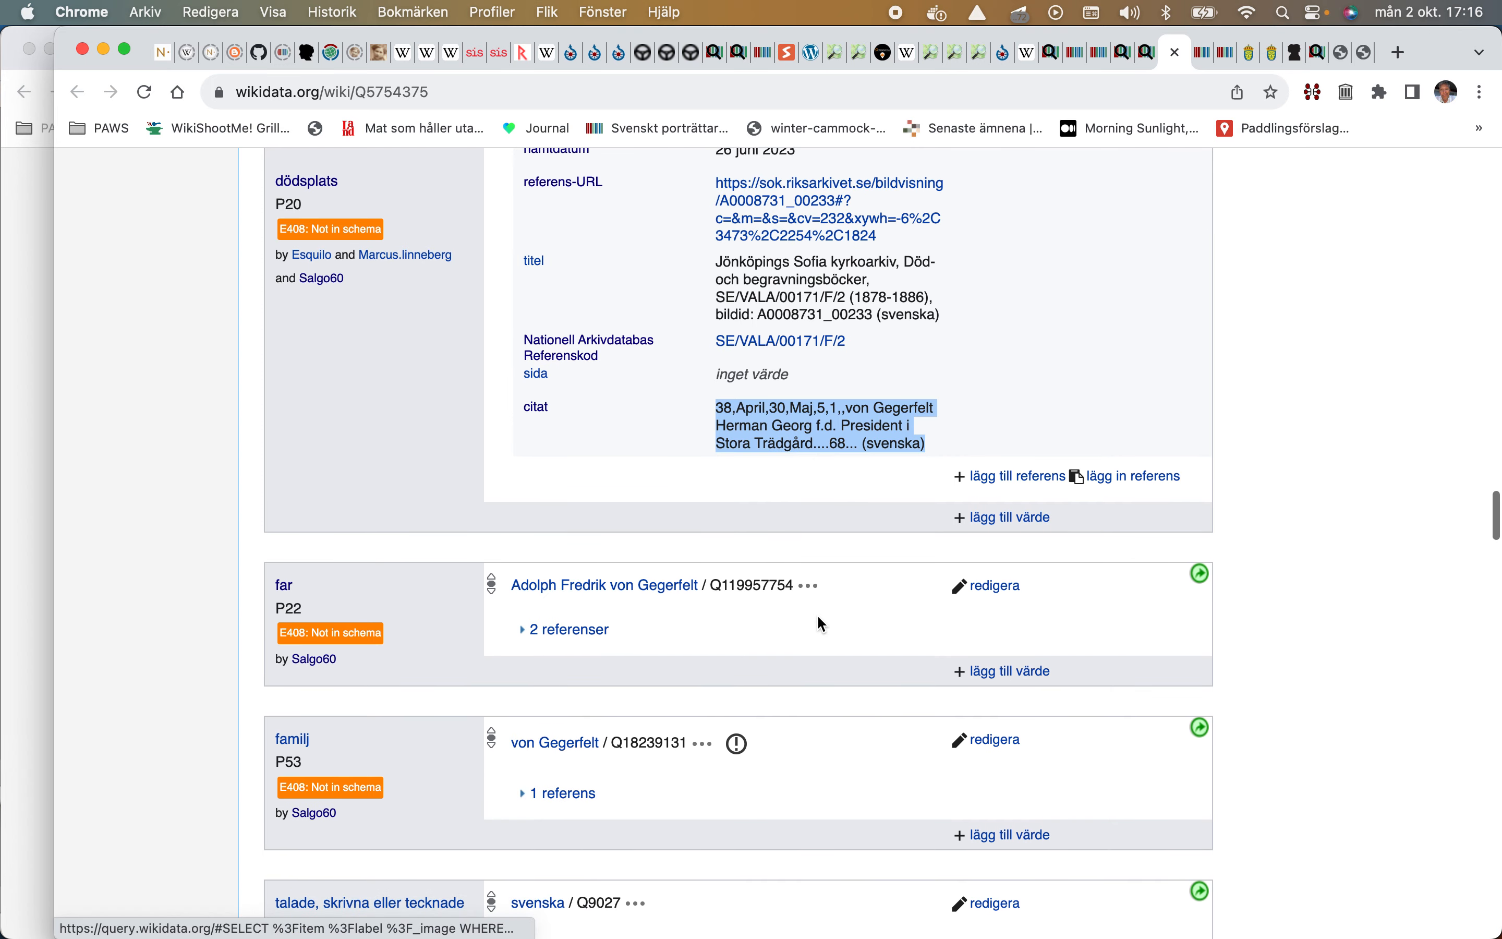
scroll(818, 617, "up", 3)
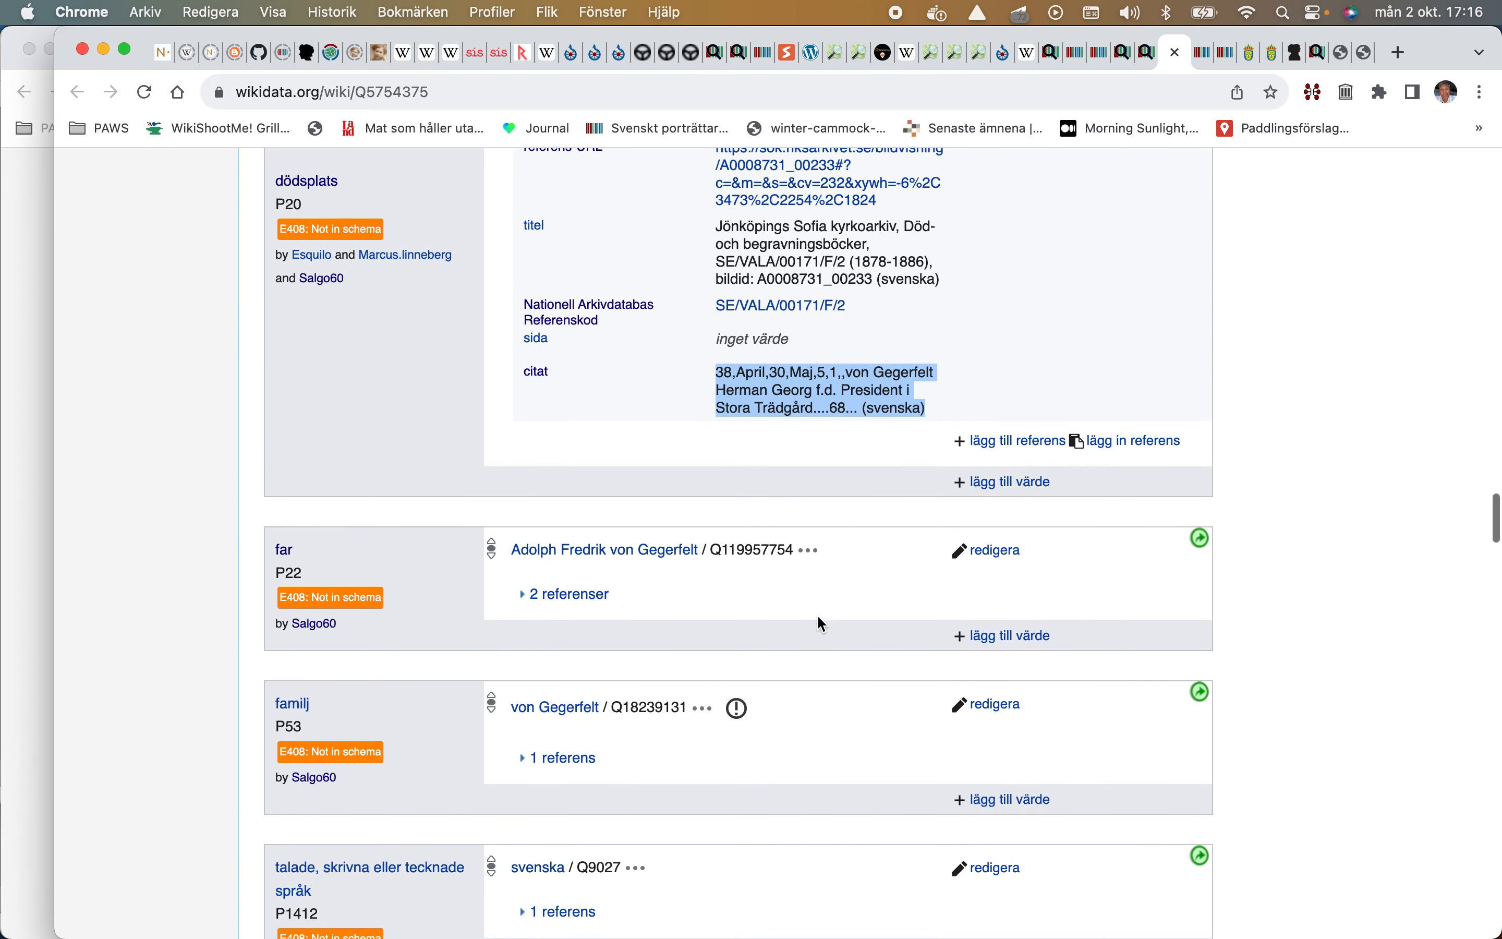
Step: Open the Riksarkivet scan linked in the död- och begravningsbok reference and inspect the cause of death in entry 38
left_click(773, 205)
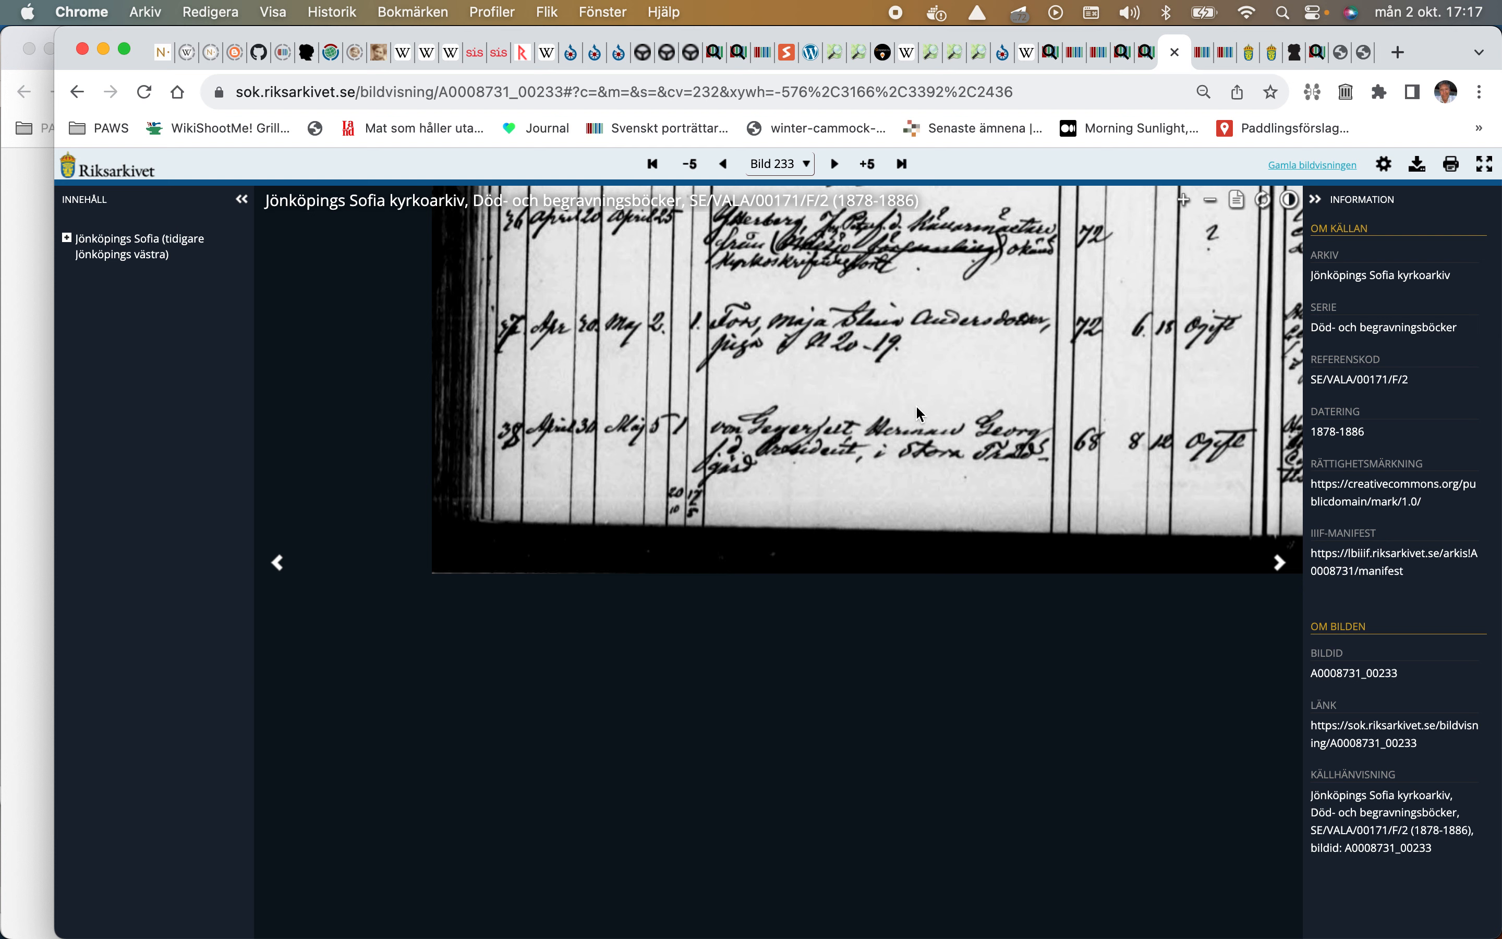
left_click_drag(916, 404, 620, 407)
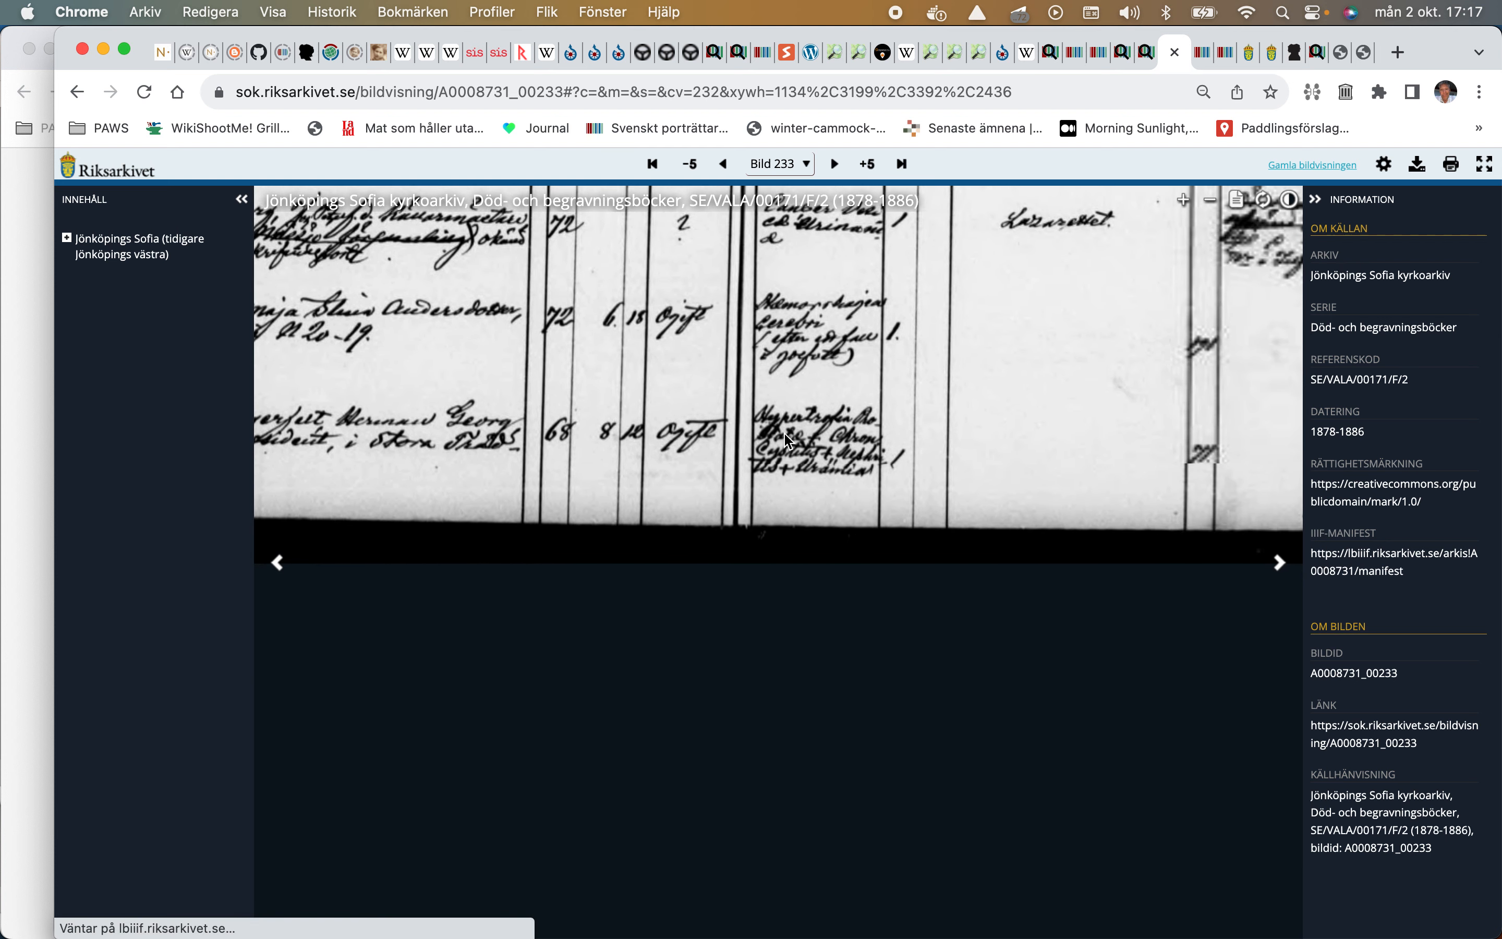
scroll(785, 436, "up", 5)
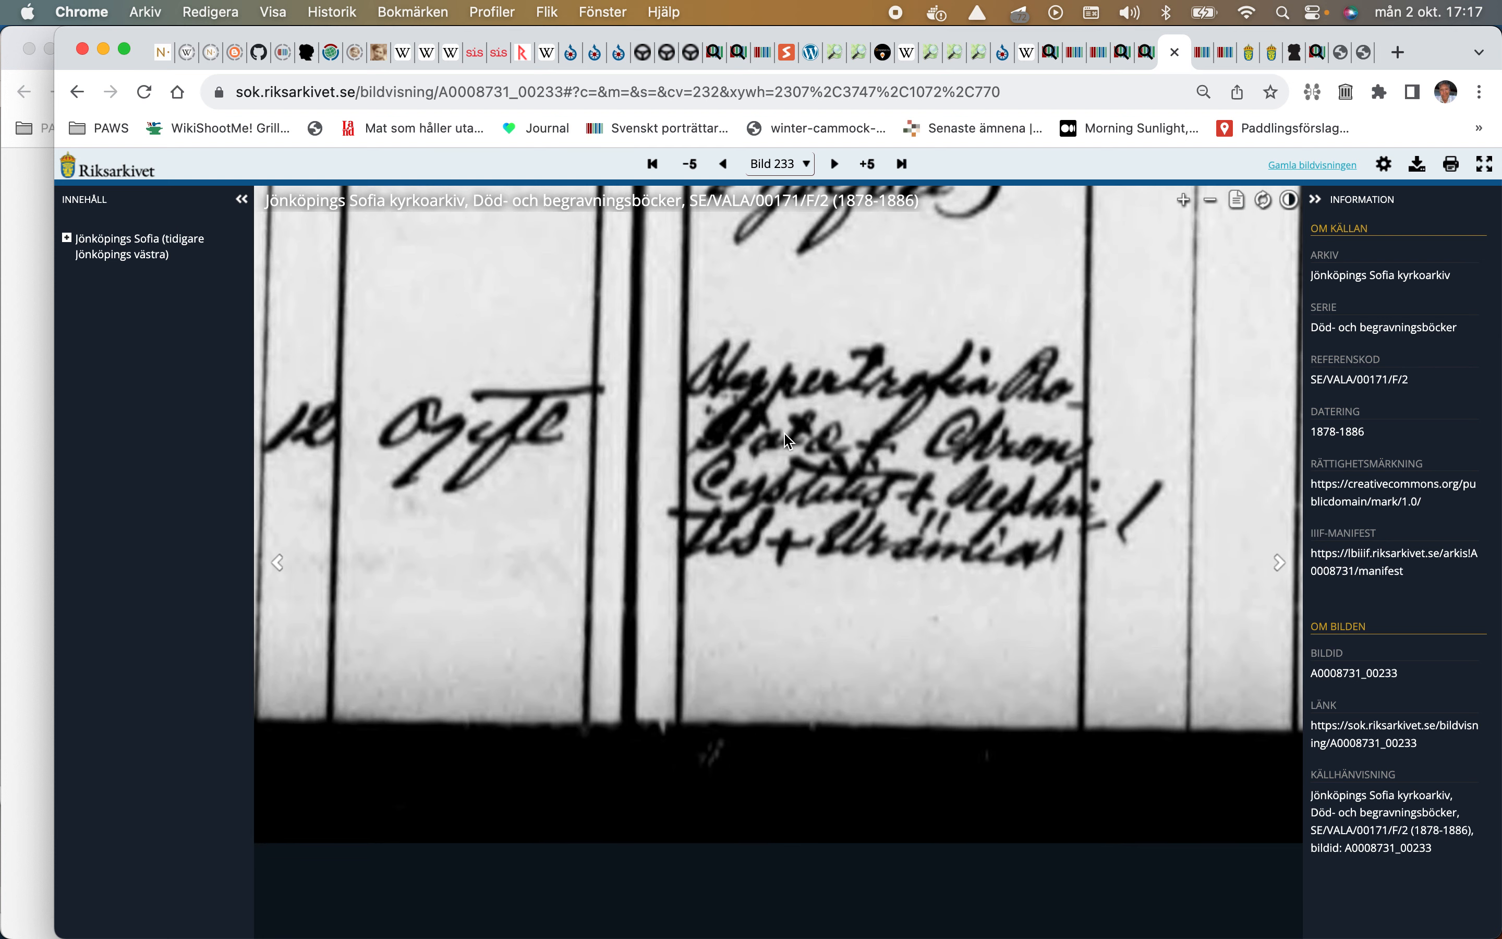
Step: Open the genealogy website rotter.se in the current browser tab
left_click(784, 92)
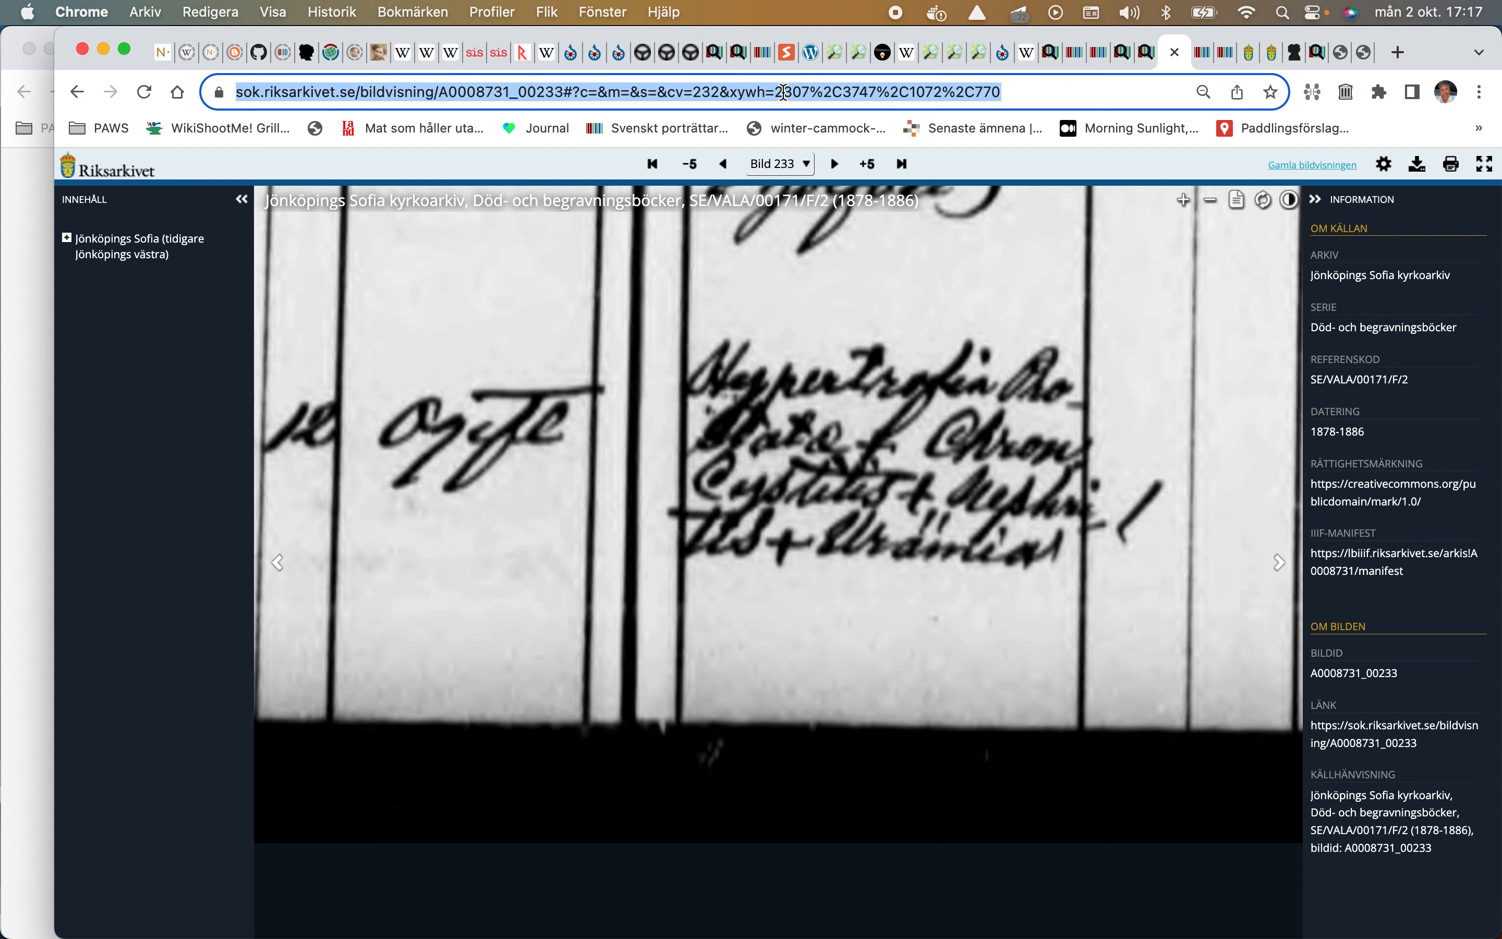
type("ri")
key("BackSpace")
key("BackSpace")
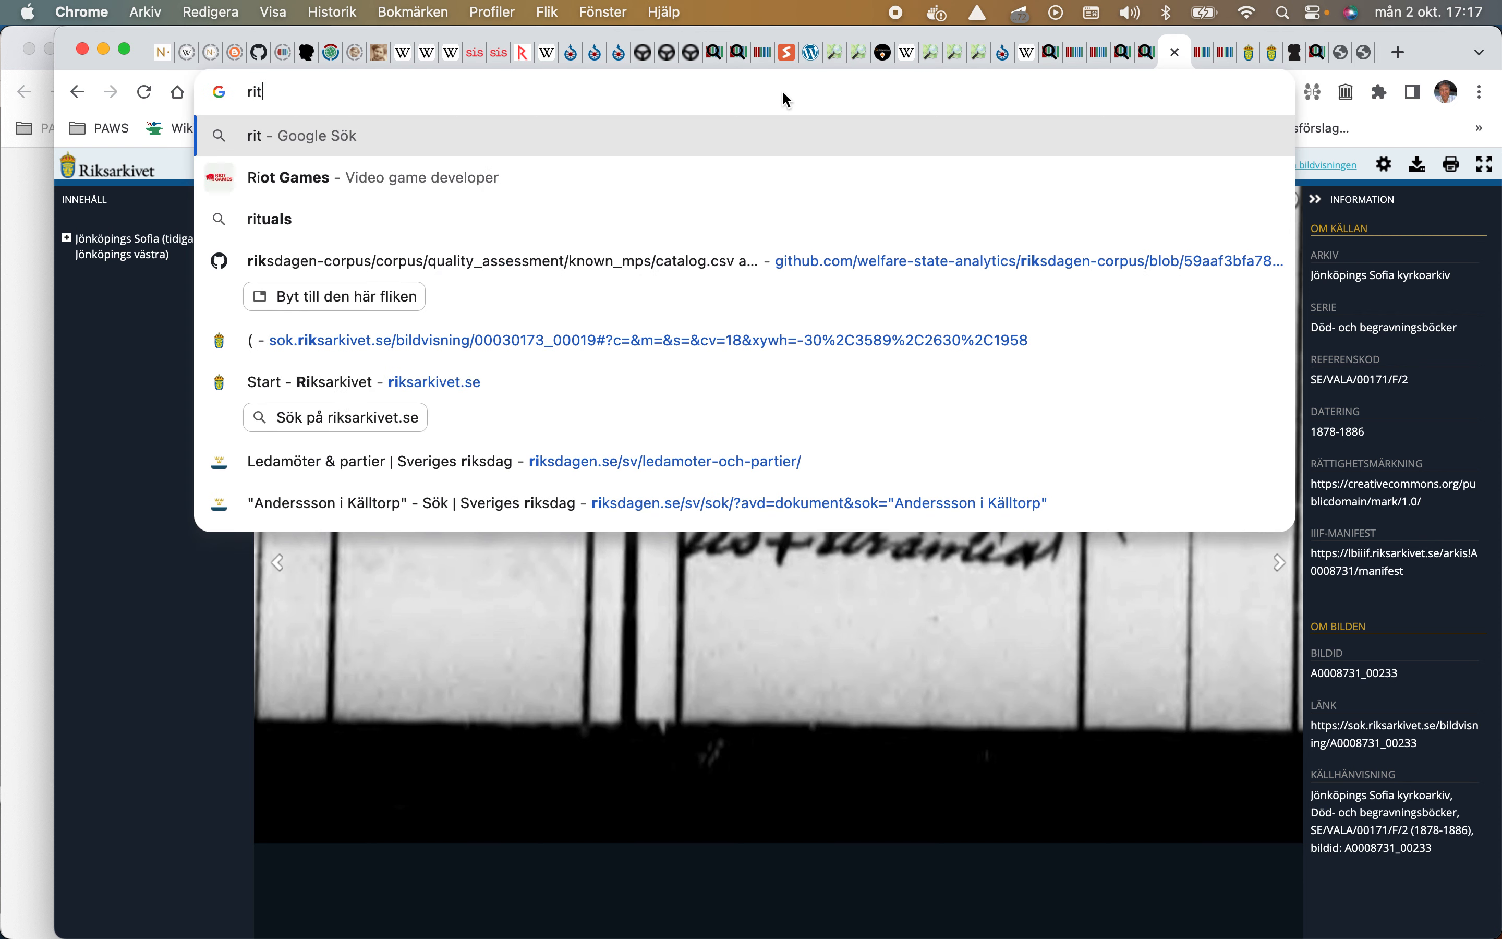
type("i")
key("BackSpace")
key("BackSpace")
type("otter.se")
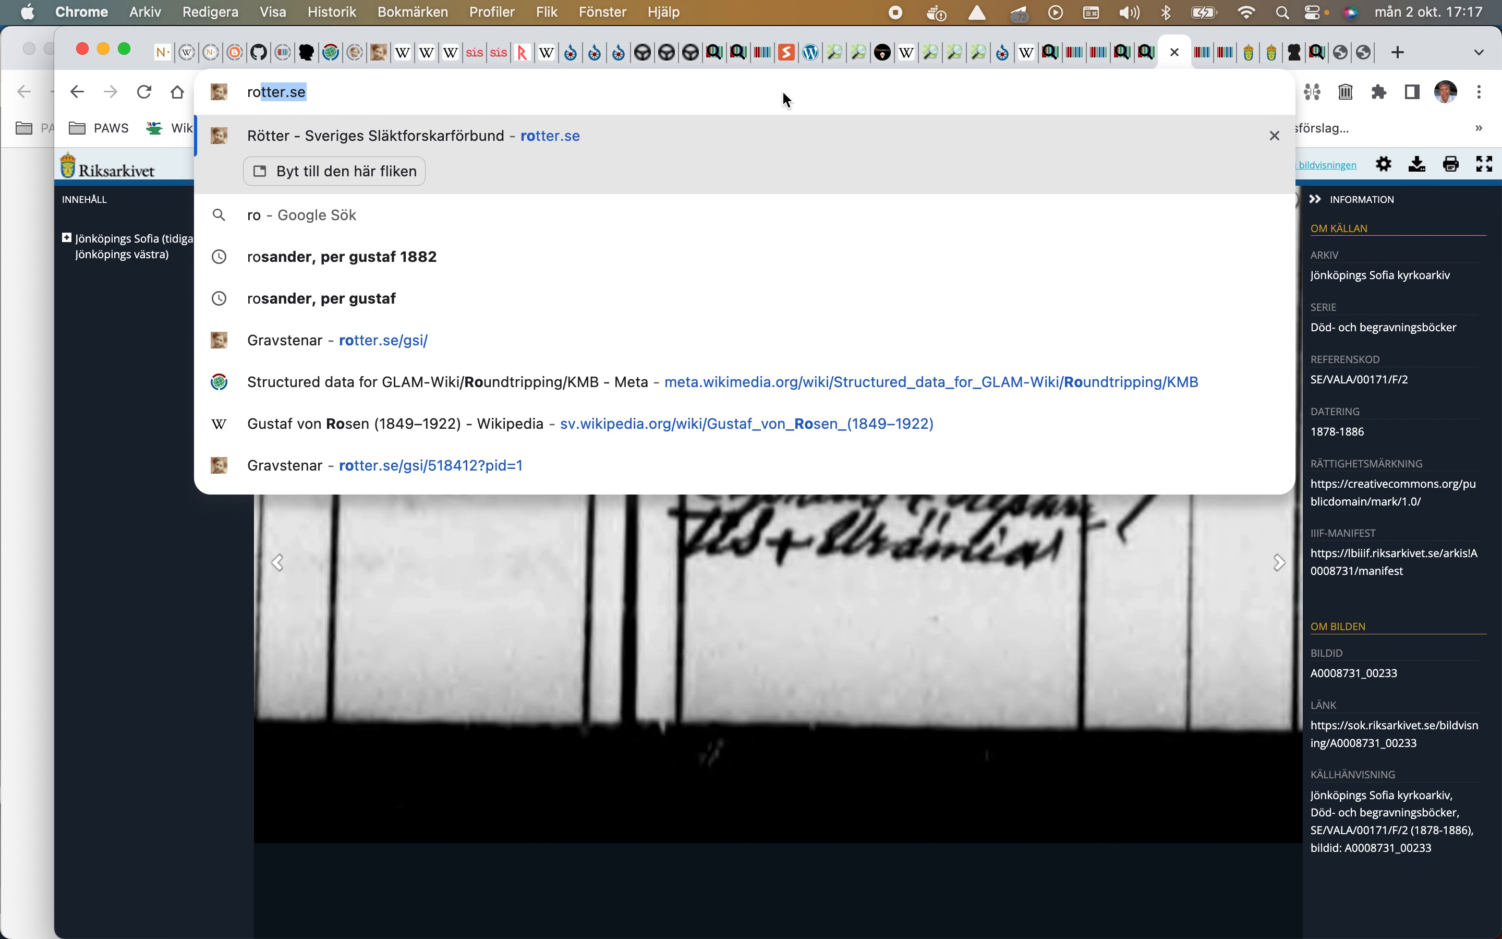
key("Return")
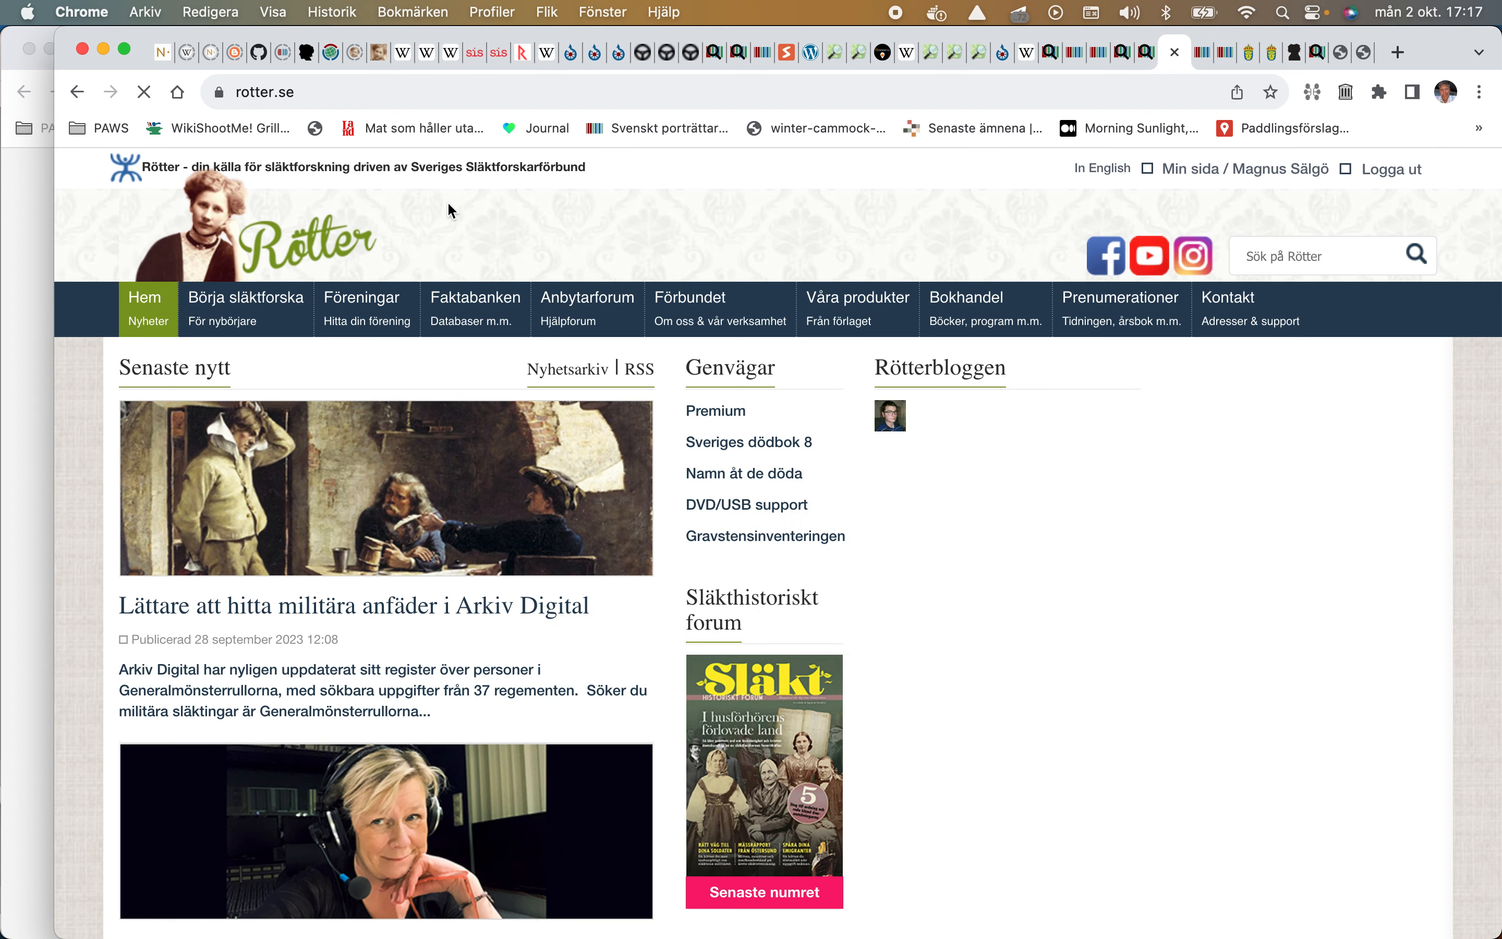
Step: Go to Anbytarforum, list the new replies to own posts, and open the thread about a riksdagsman's dödsorsak
left_click(634, 300)
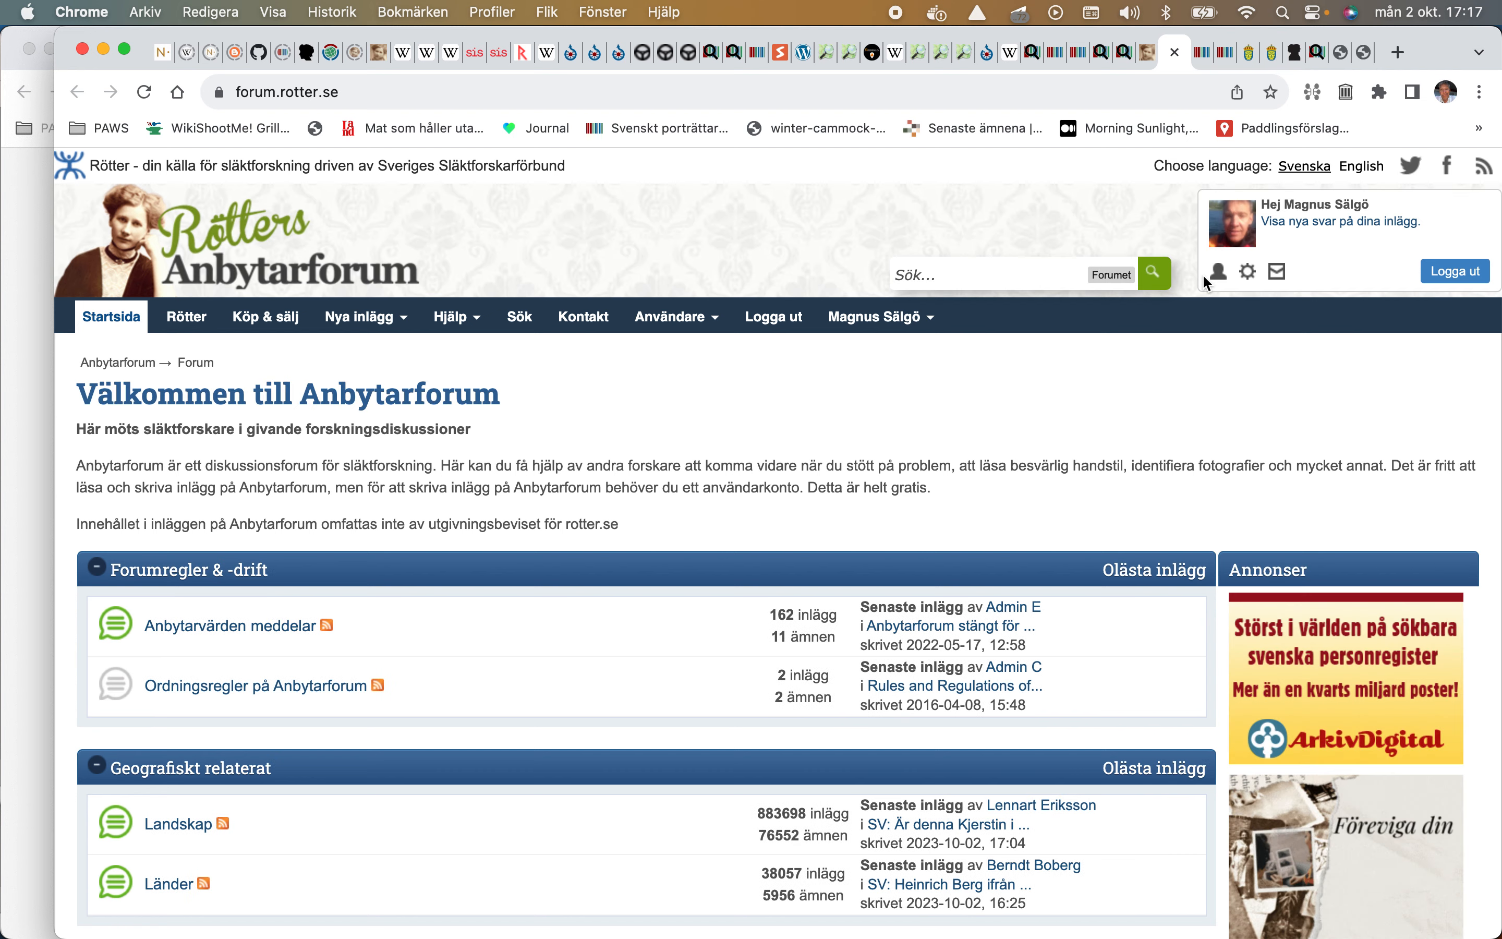
left_click(1331, 224)
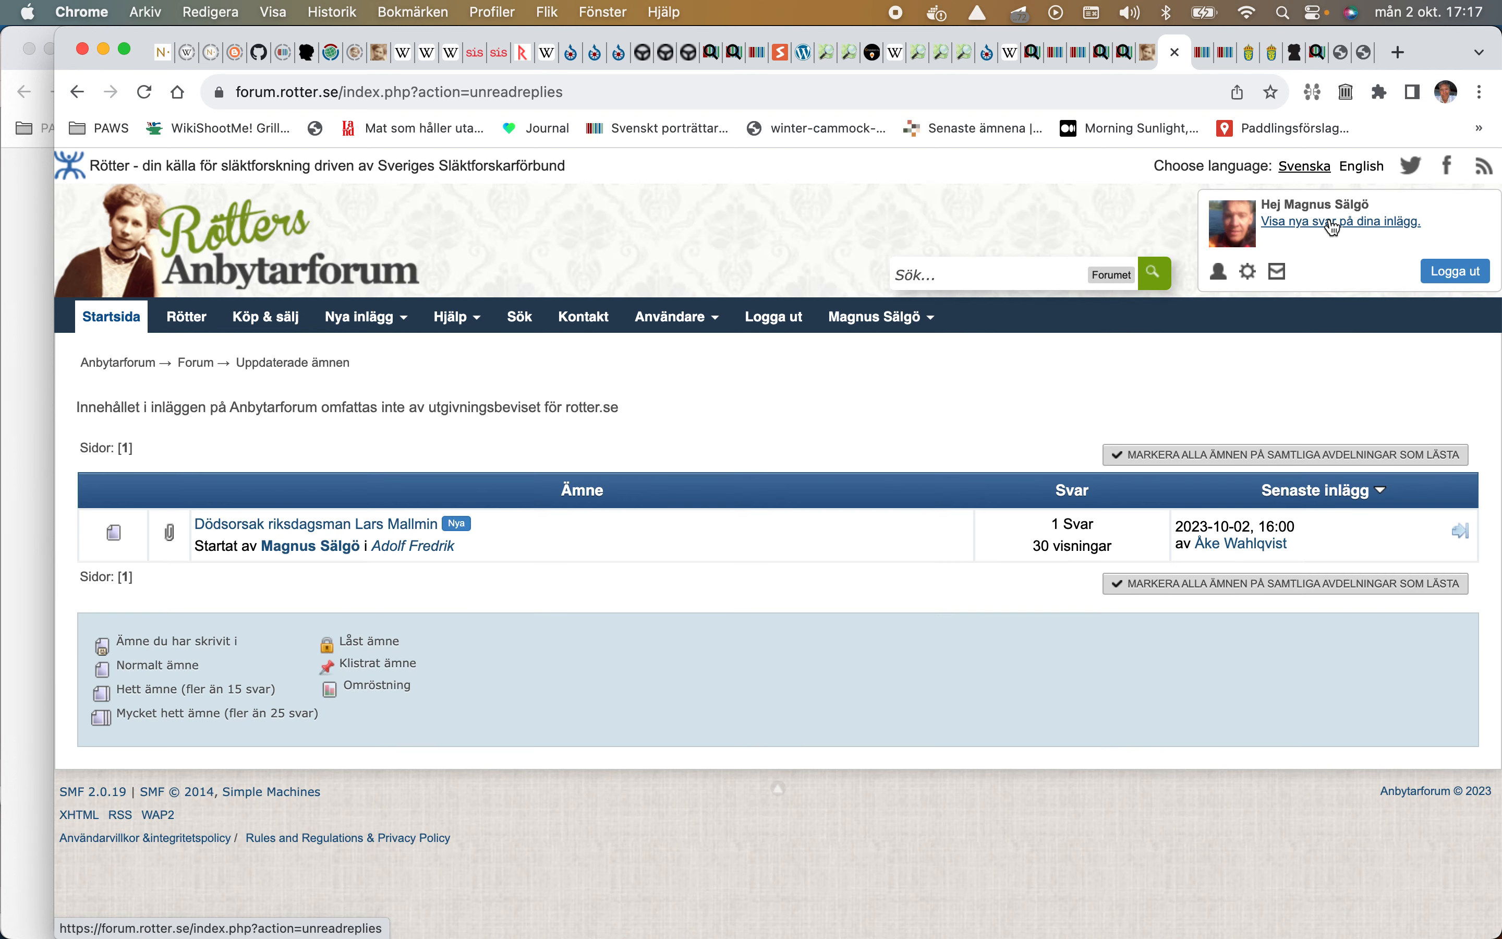
left_click(336, 524)
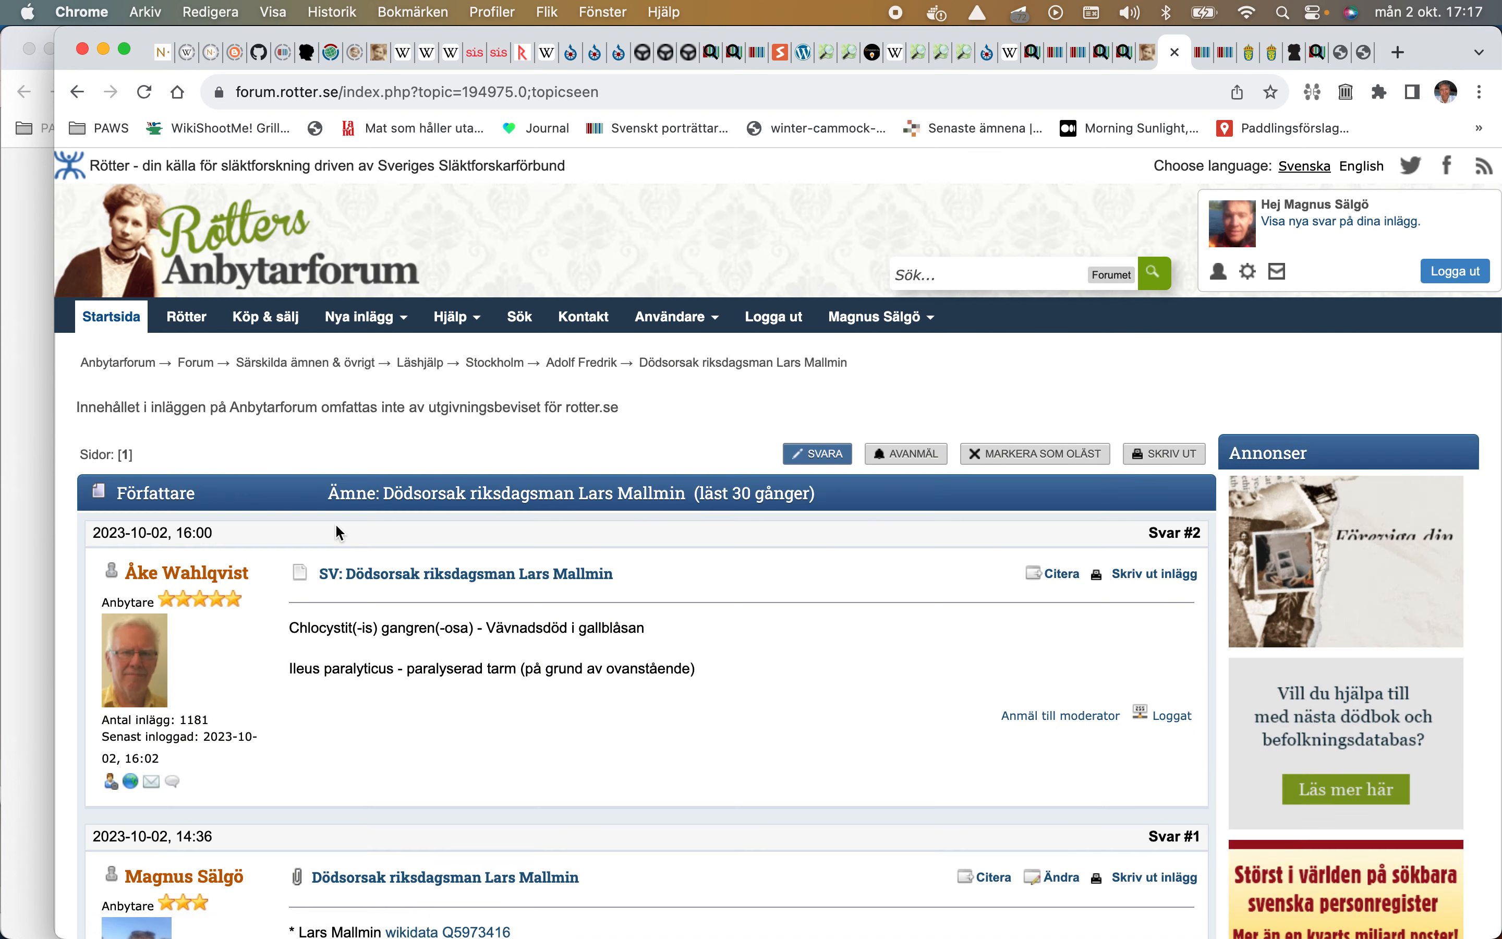
Step: Examine the forum reply interpreting the cause of death, together with the original post and its attached Dödsorsak image
scroll(335, 522, "down", 5)
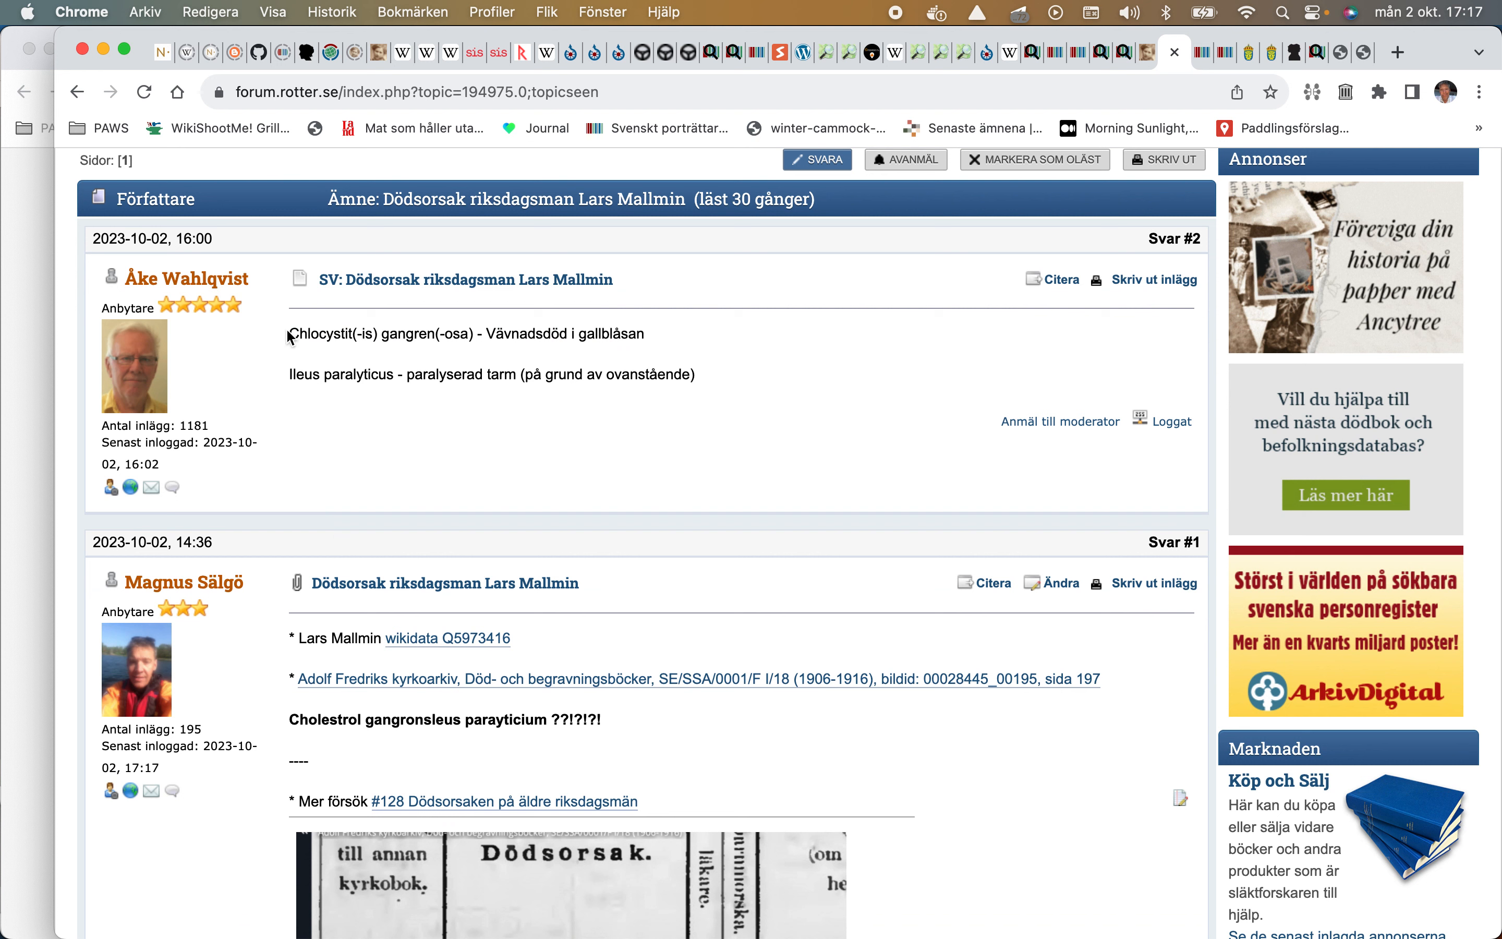
left_click_drag(289, 336, 700, 381)
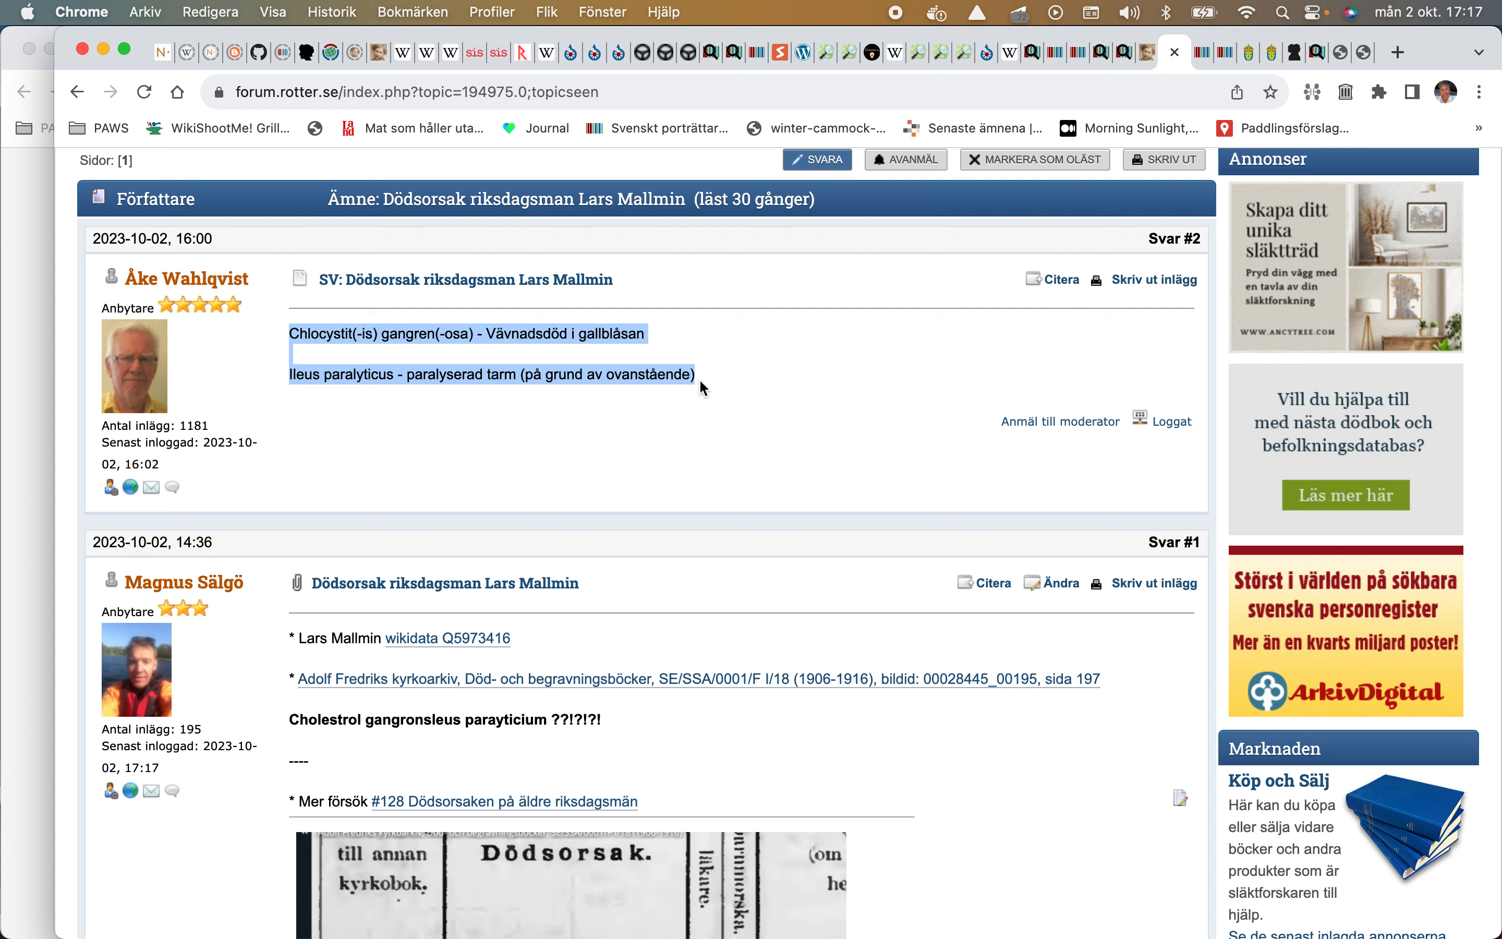
right_click(698, 385)
left_click(696, 427)
scroll(699, 437, "down", 5)
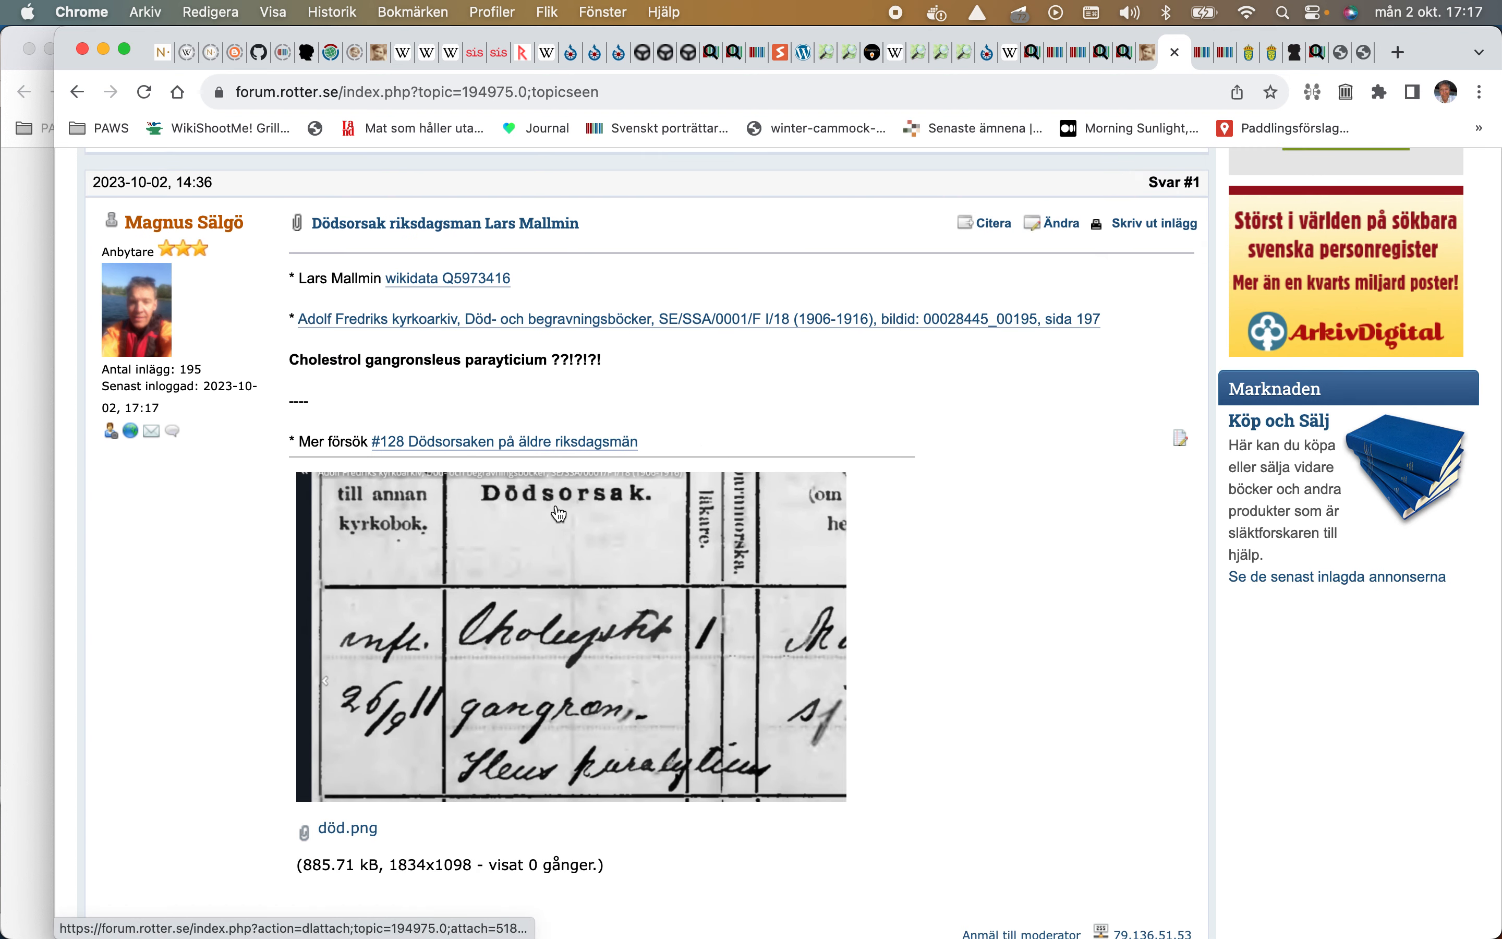
scroll(559, 508, "up", 5)
scroll(556, 503, "up", 3)
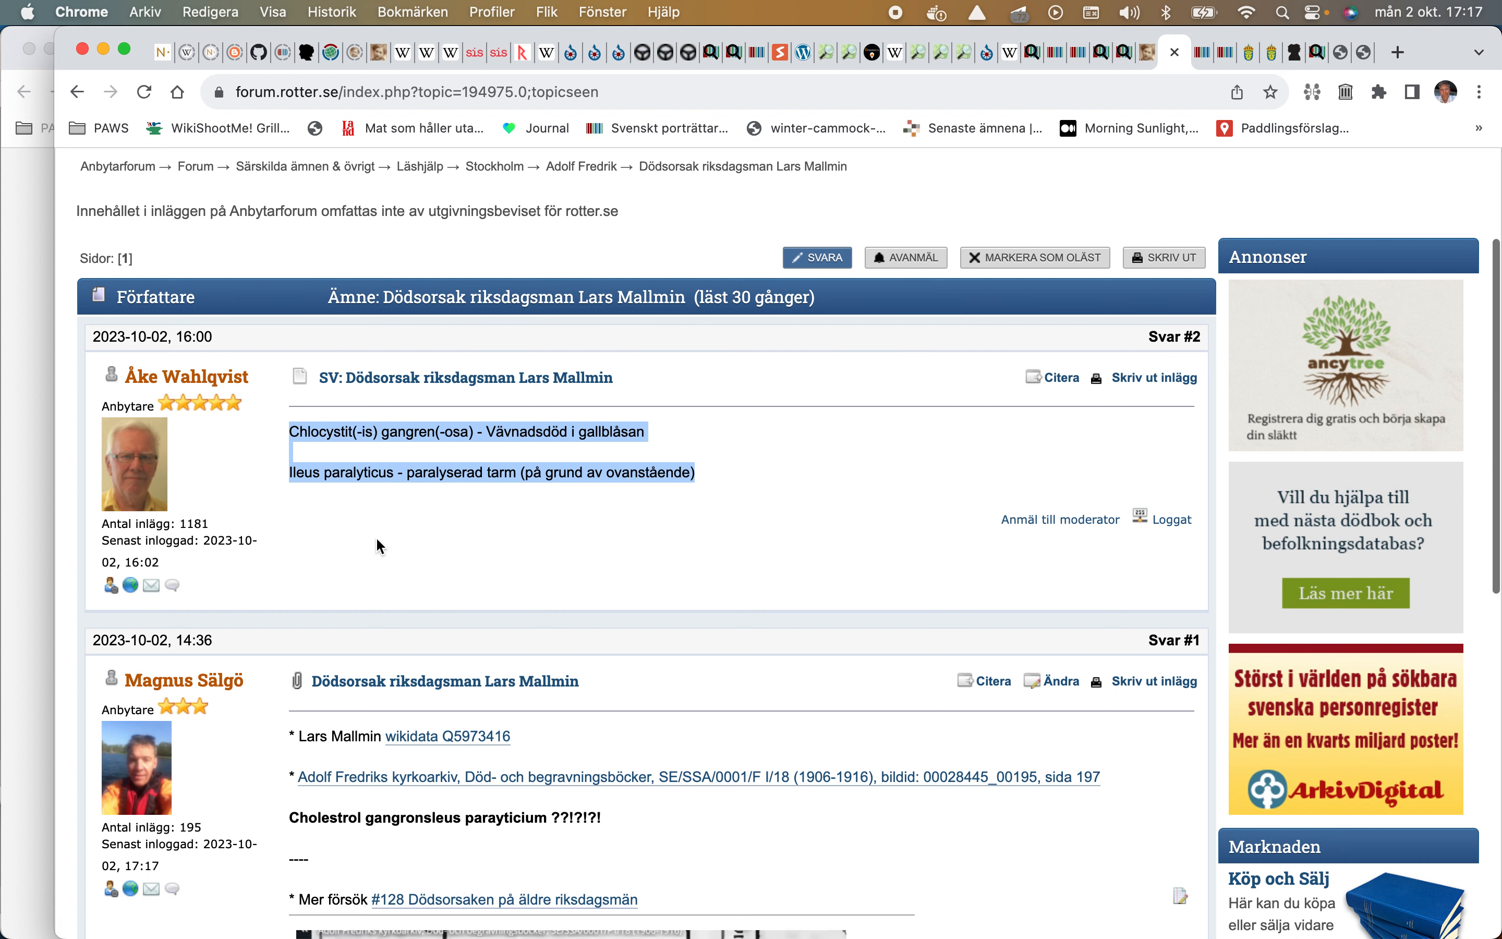
scroll(376, 537, "down", 3)
scroll(376, 538, "up", 1)
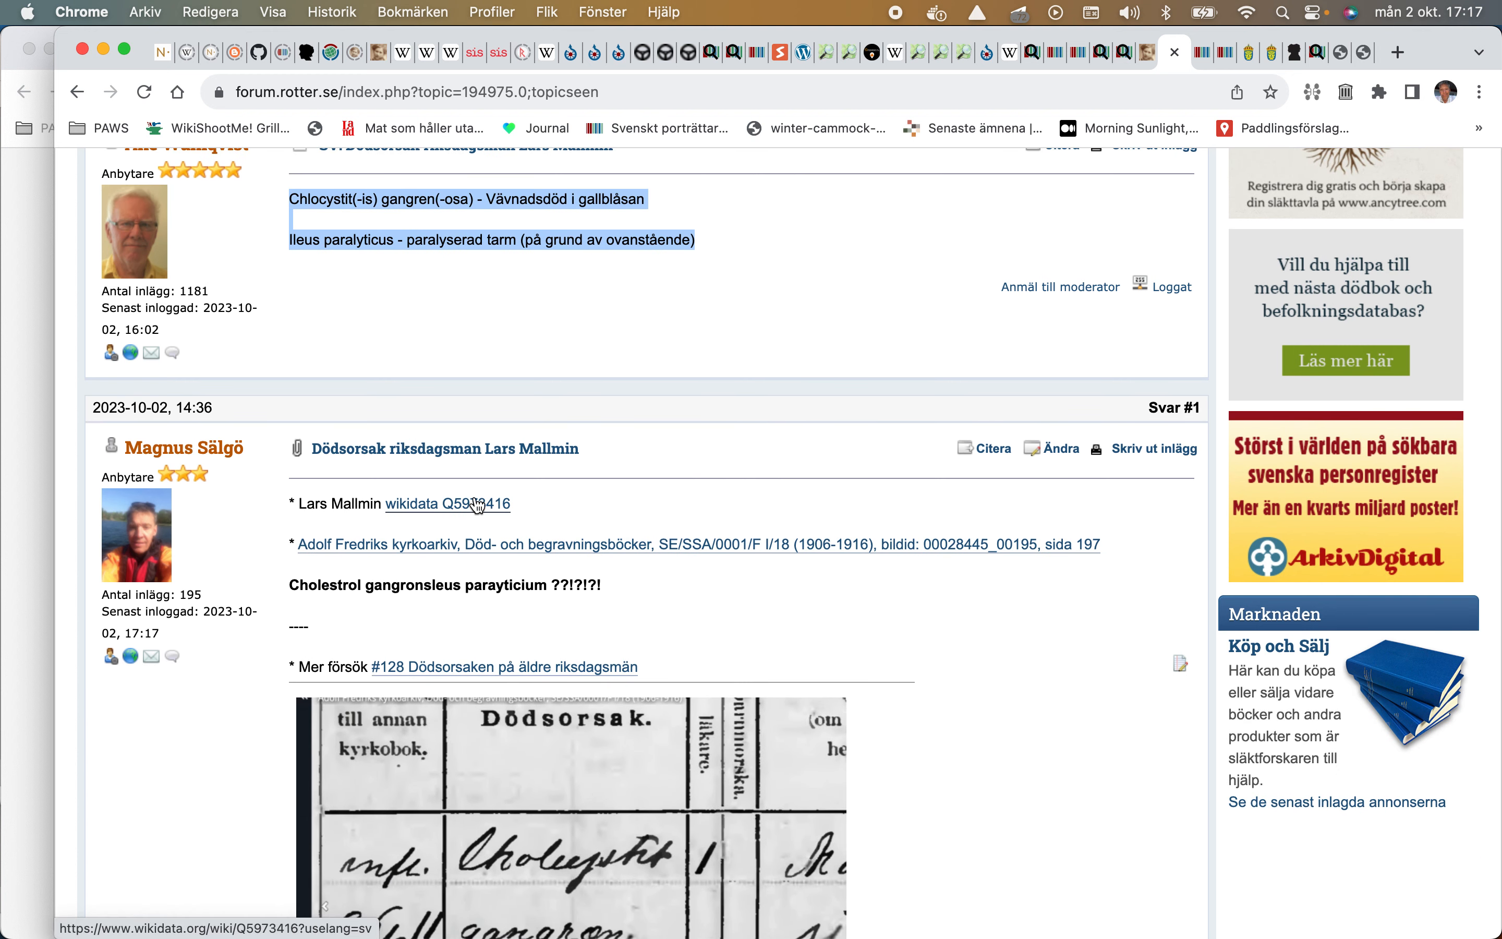
Step: Open the post's linked Wikidata item Q5973416 in a separate tab and copy the reply's full cause-of-death interpretation
right_click(476, 499)
left_click(503, 511)
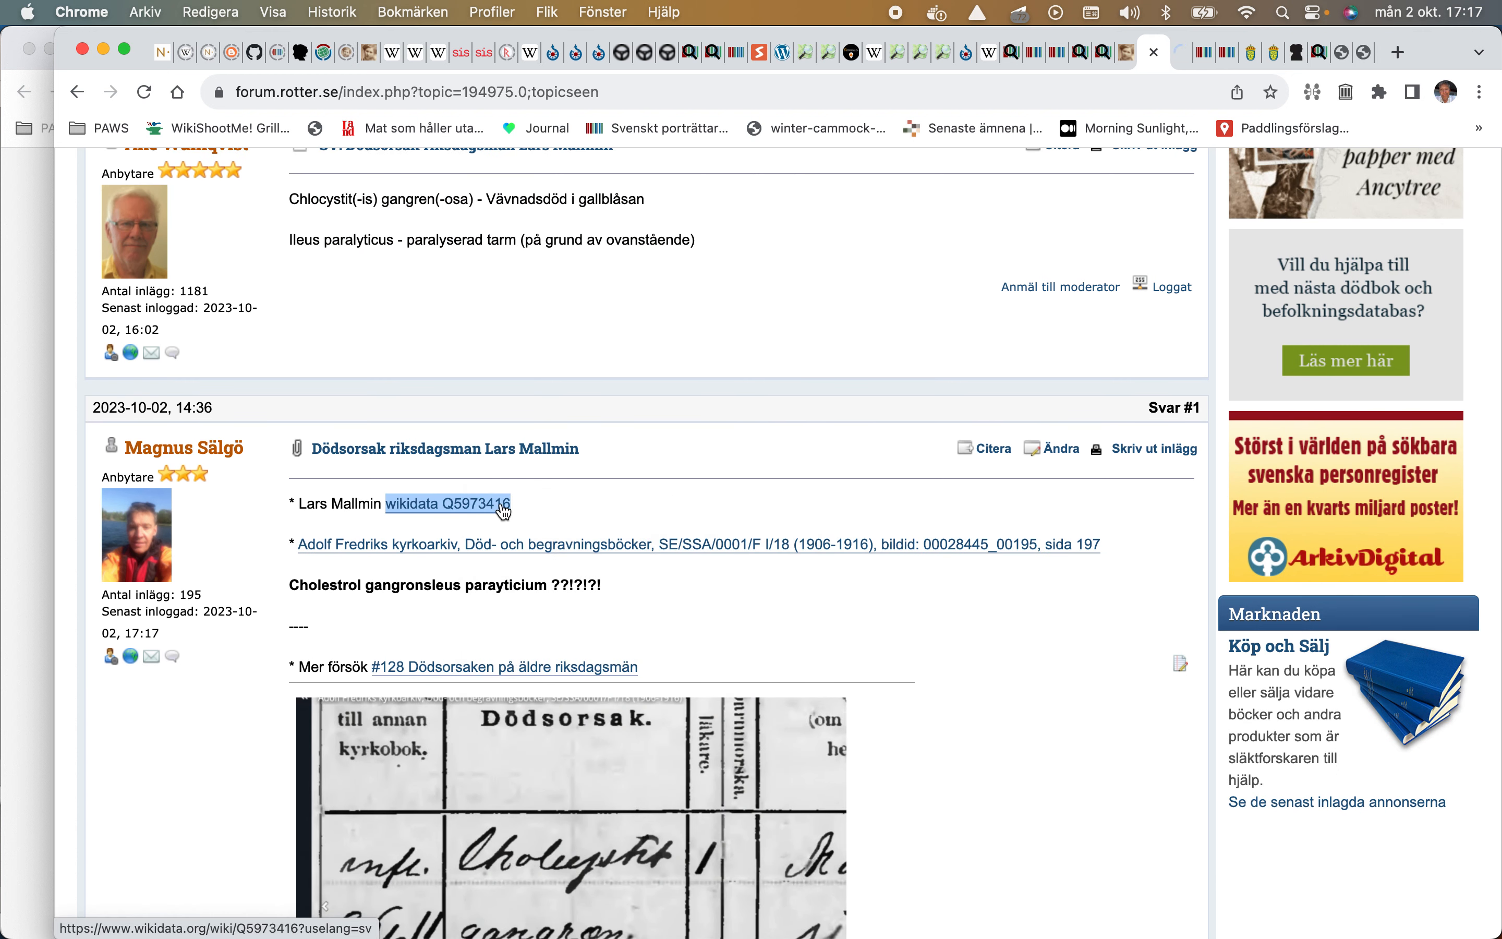
scroll(503, 511, "up", 2)
scroll(503, 511, "up", 1)
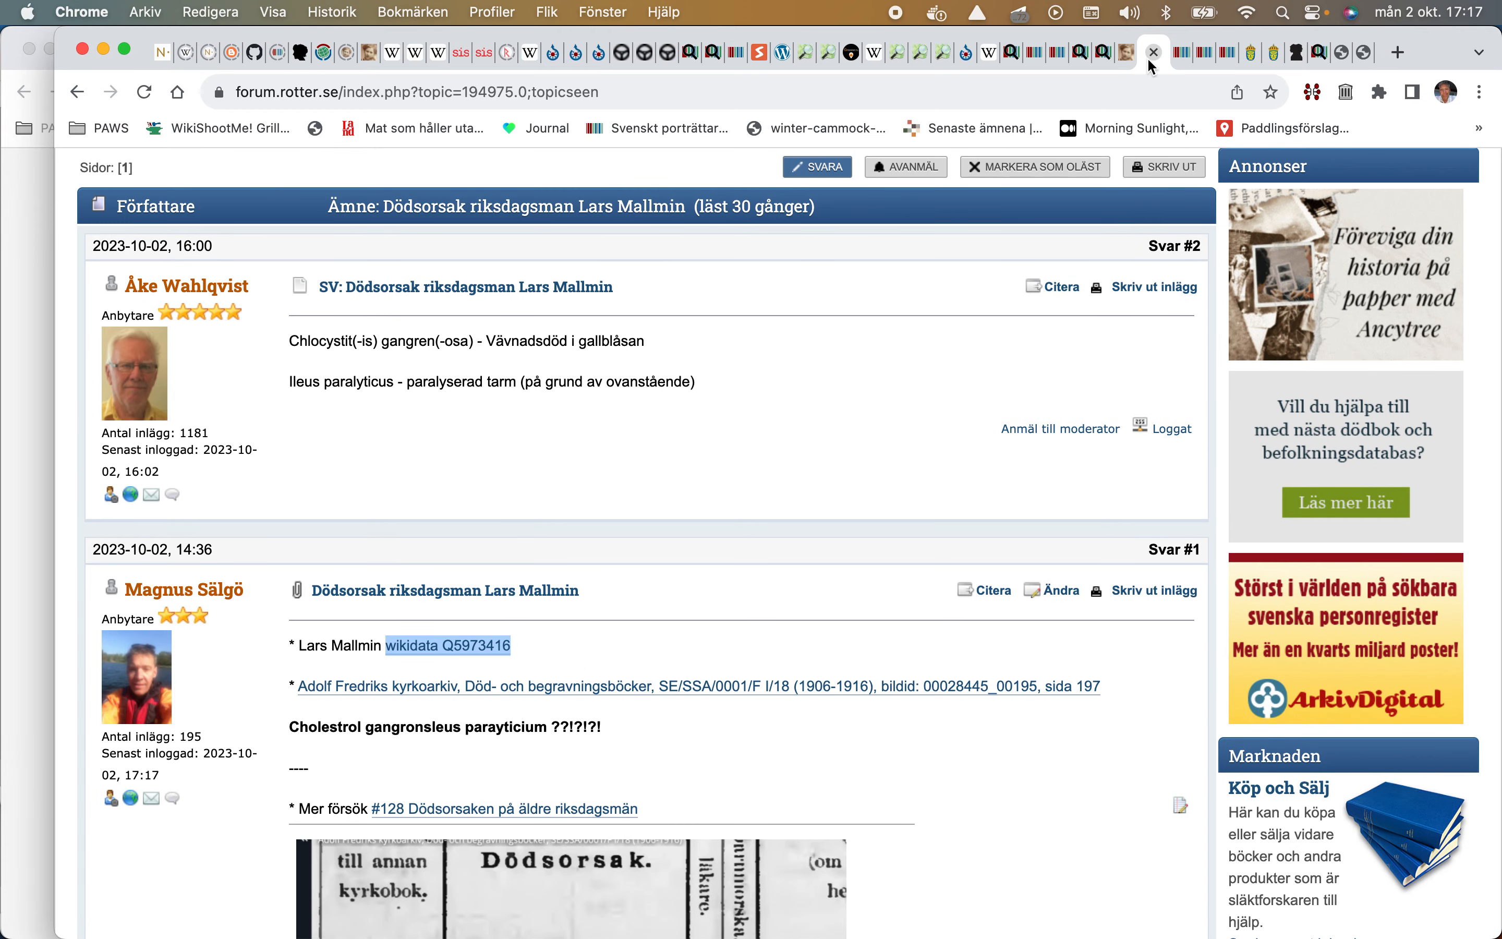
left_click_drag(720, 384, 285, 340)
right_click(326, 341)
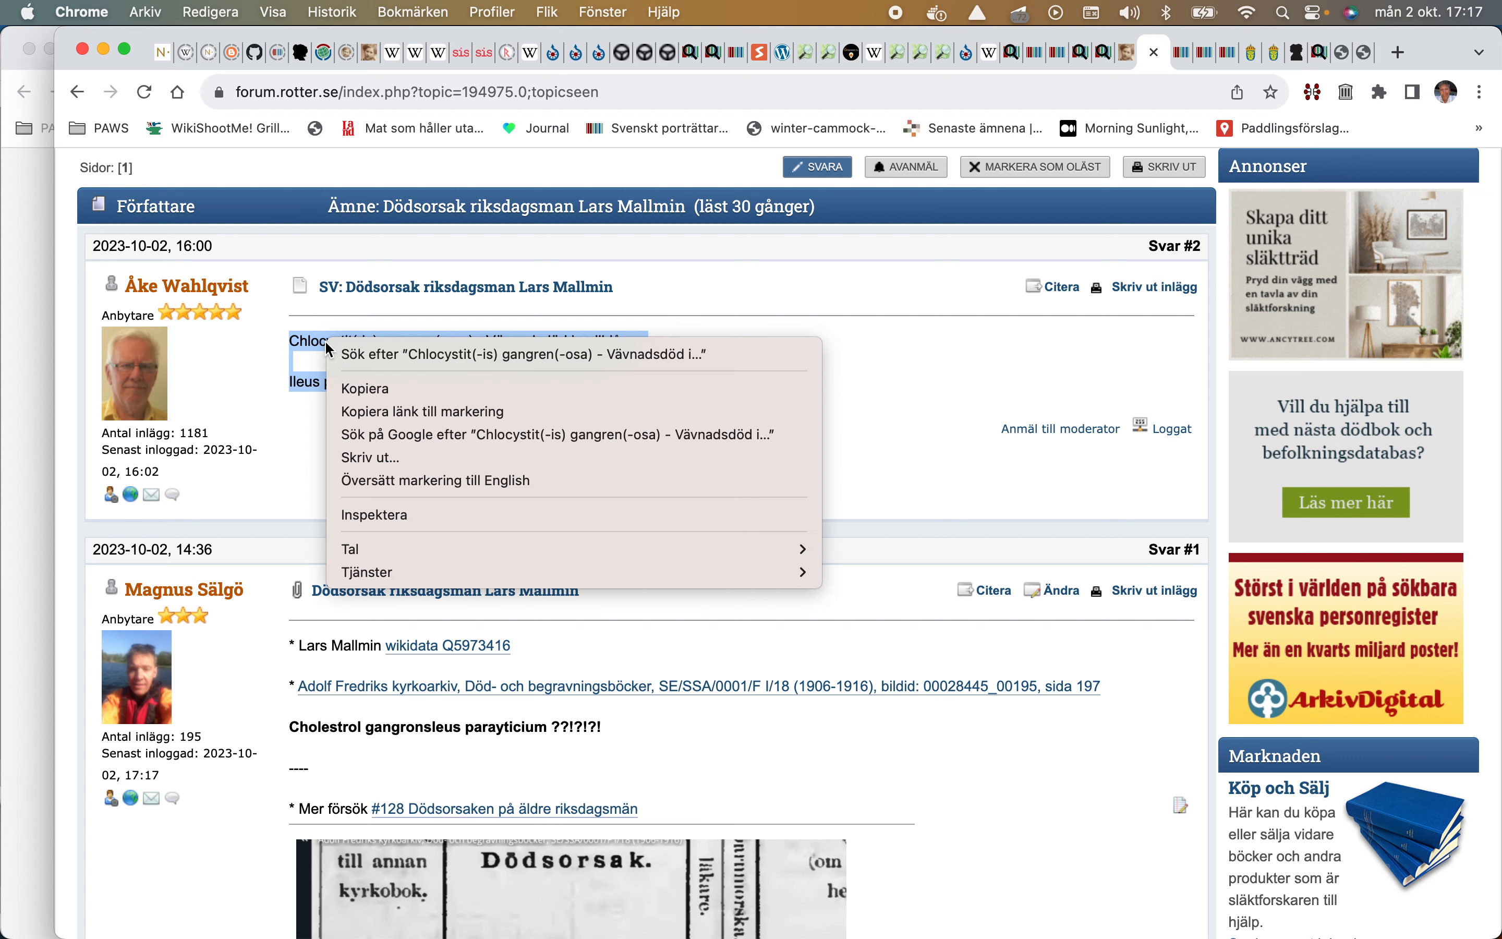
left_click(360, 391)
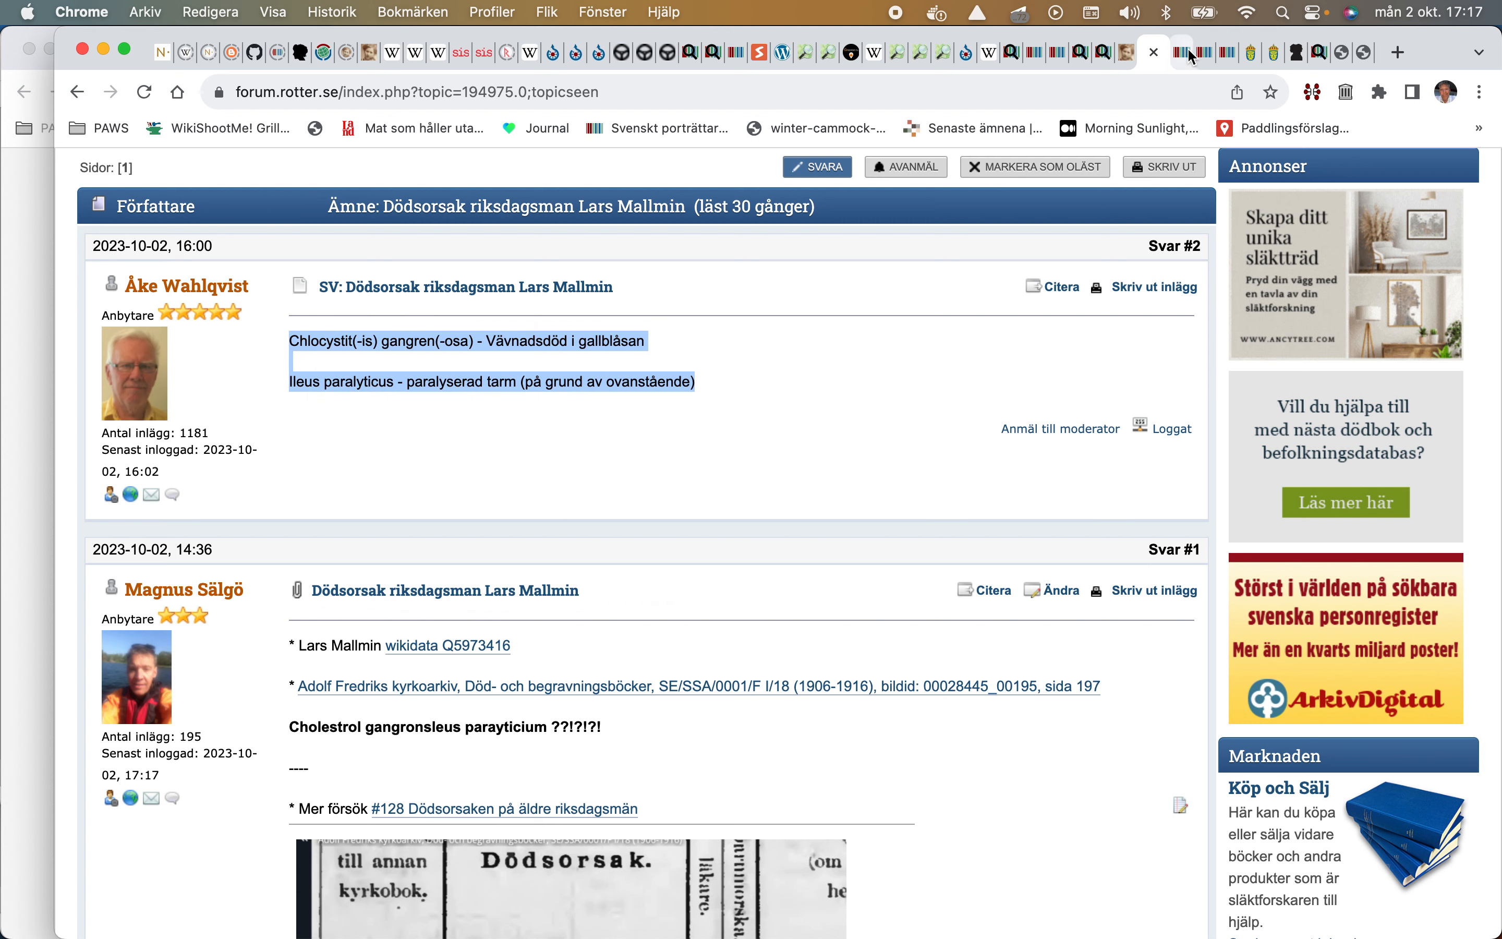
Step: Go to Wikidata item Q5973416 and expand the references of its dödsdatum statement
left_click(1187, 50)
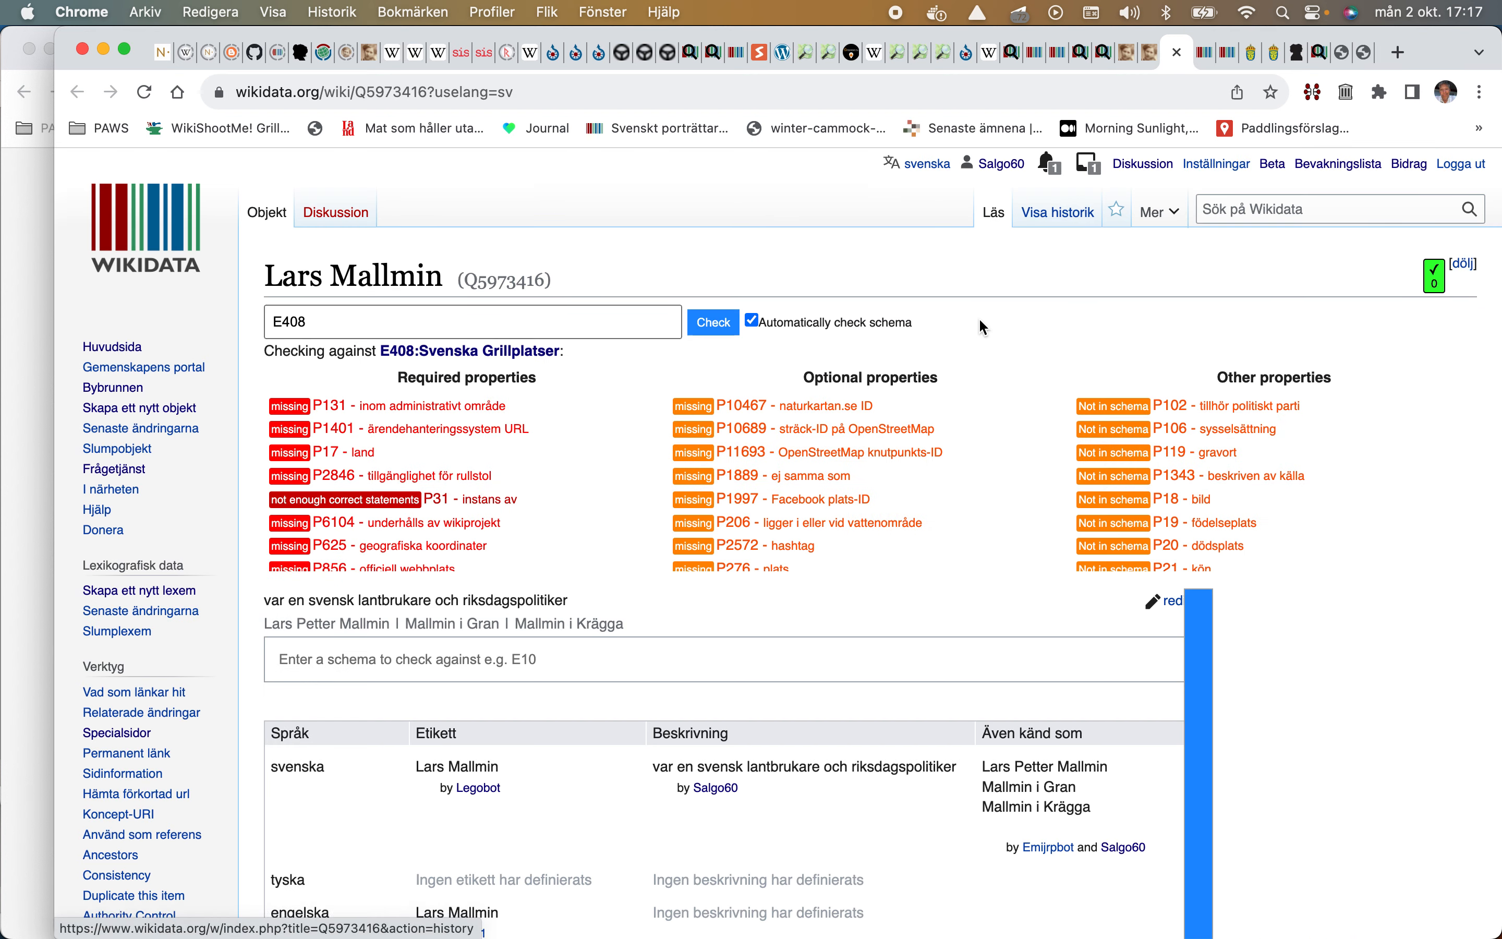
scroll(981, 319, "down", 20)
scroll(982, 324, "down", 10)
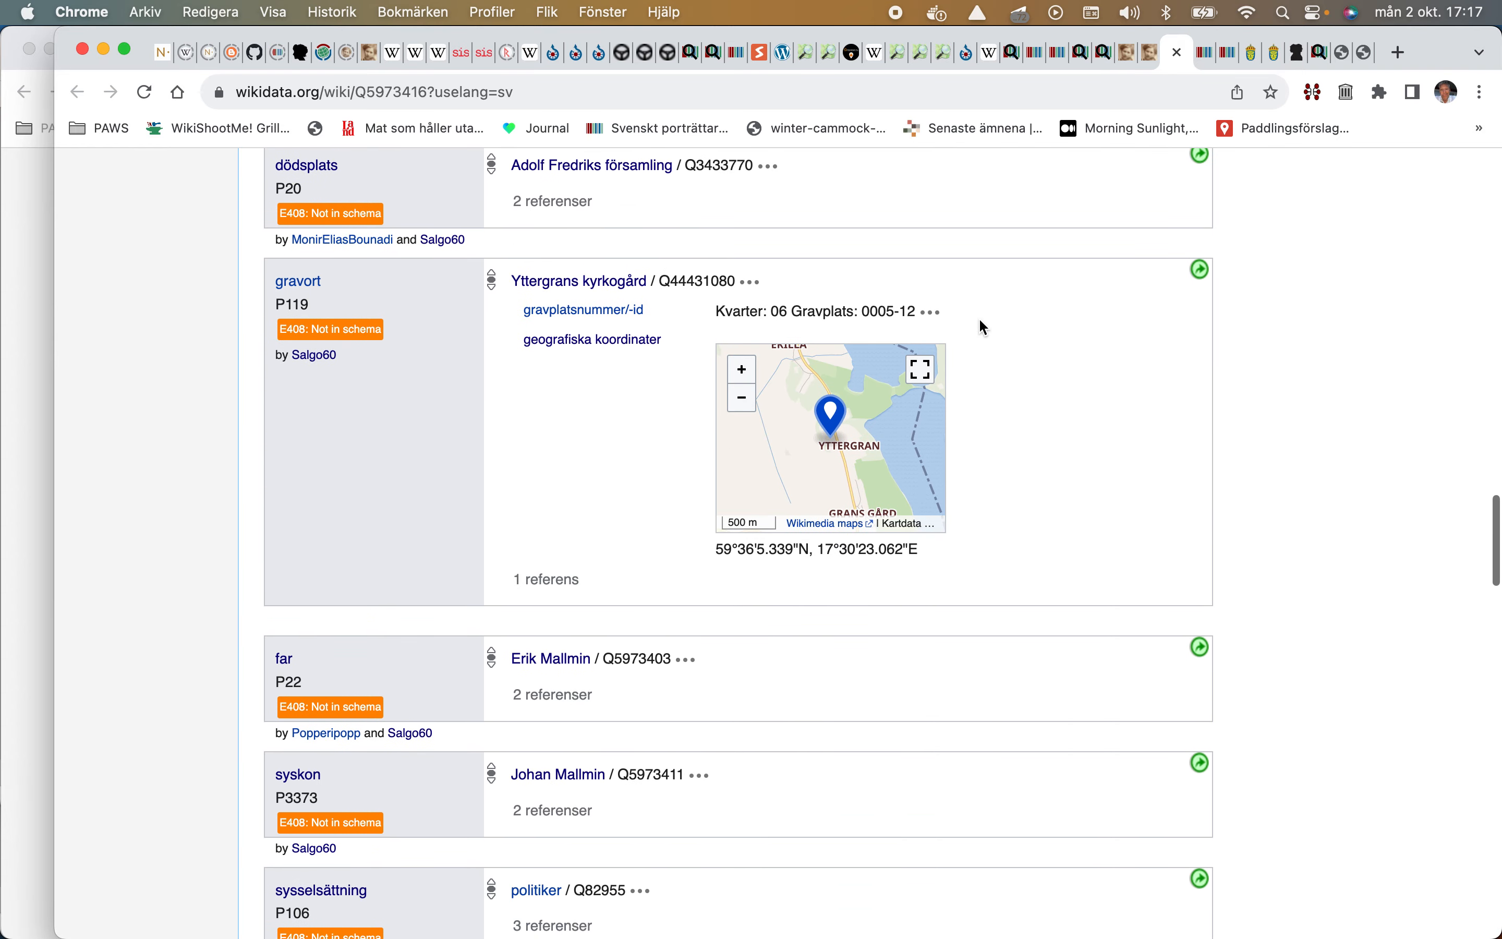
scroll(981, 322, "down", 4)
scroll(981, 322, "up", 7)
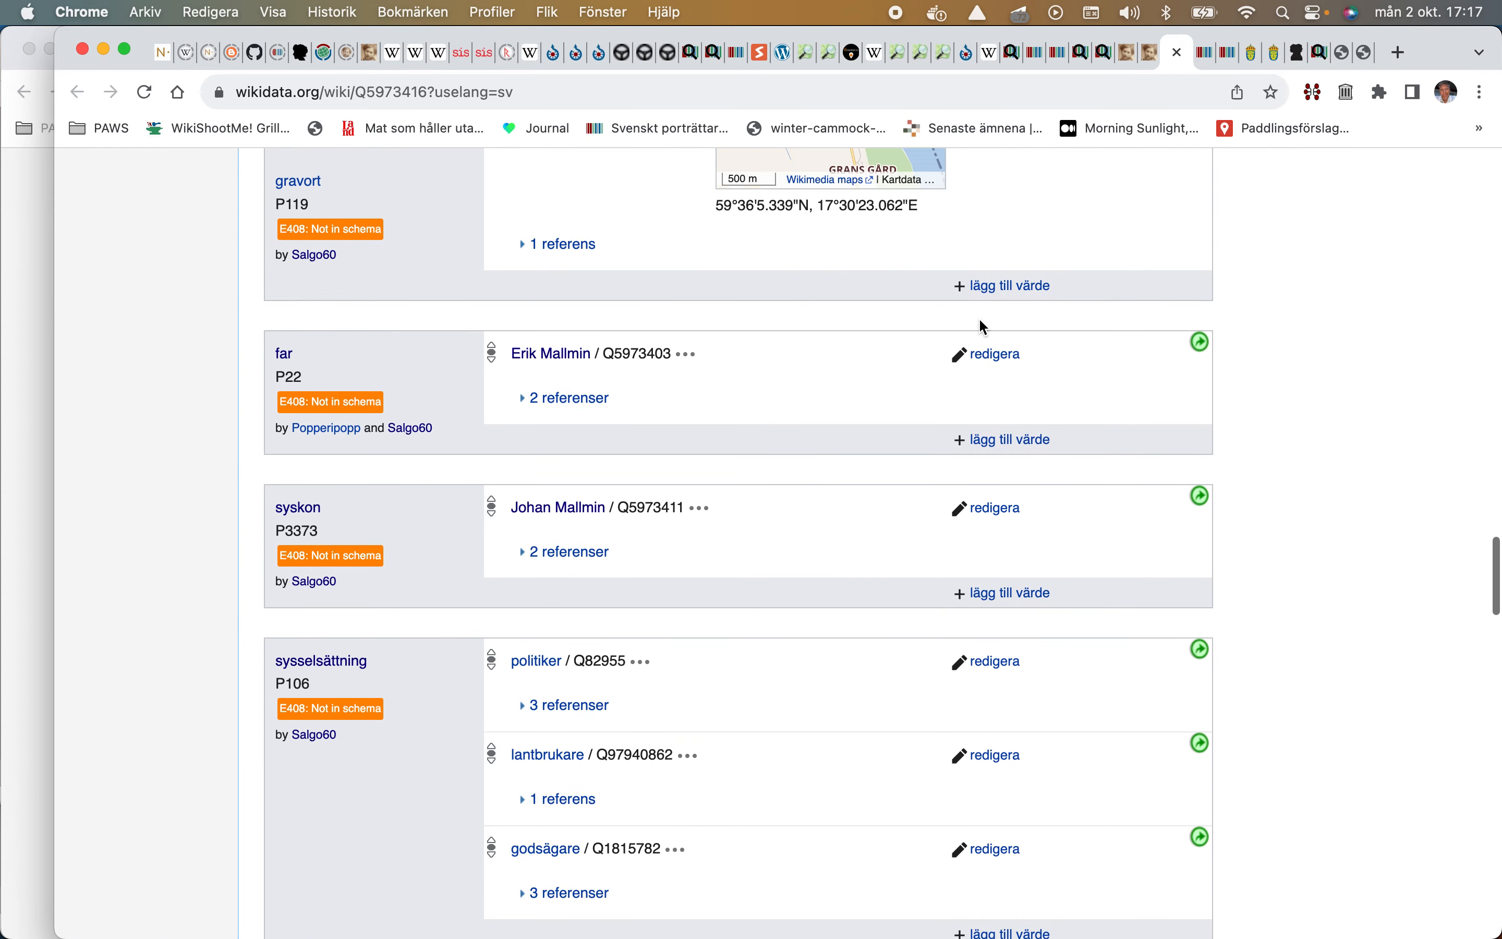
scroll(985, 330, "up", 4)
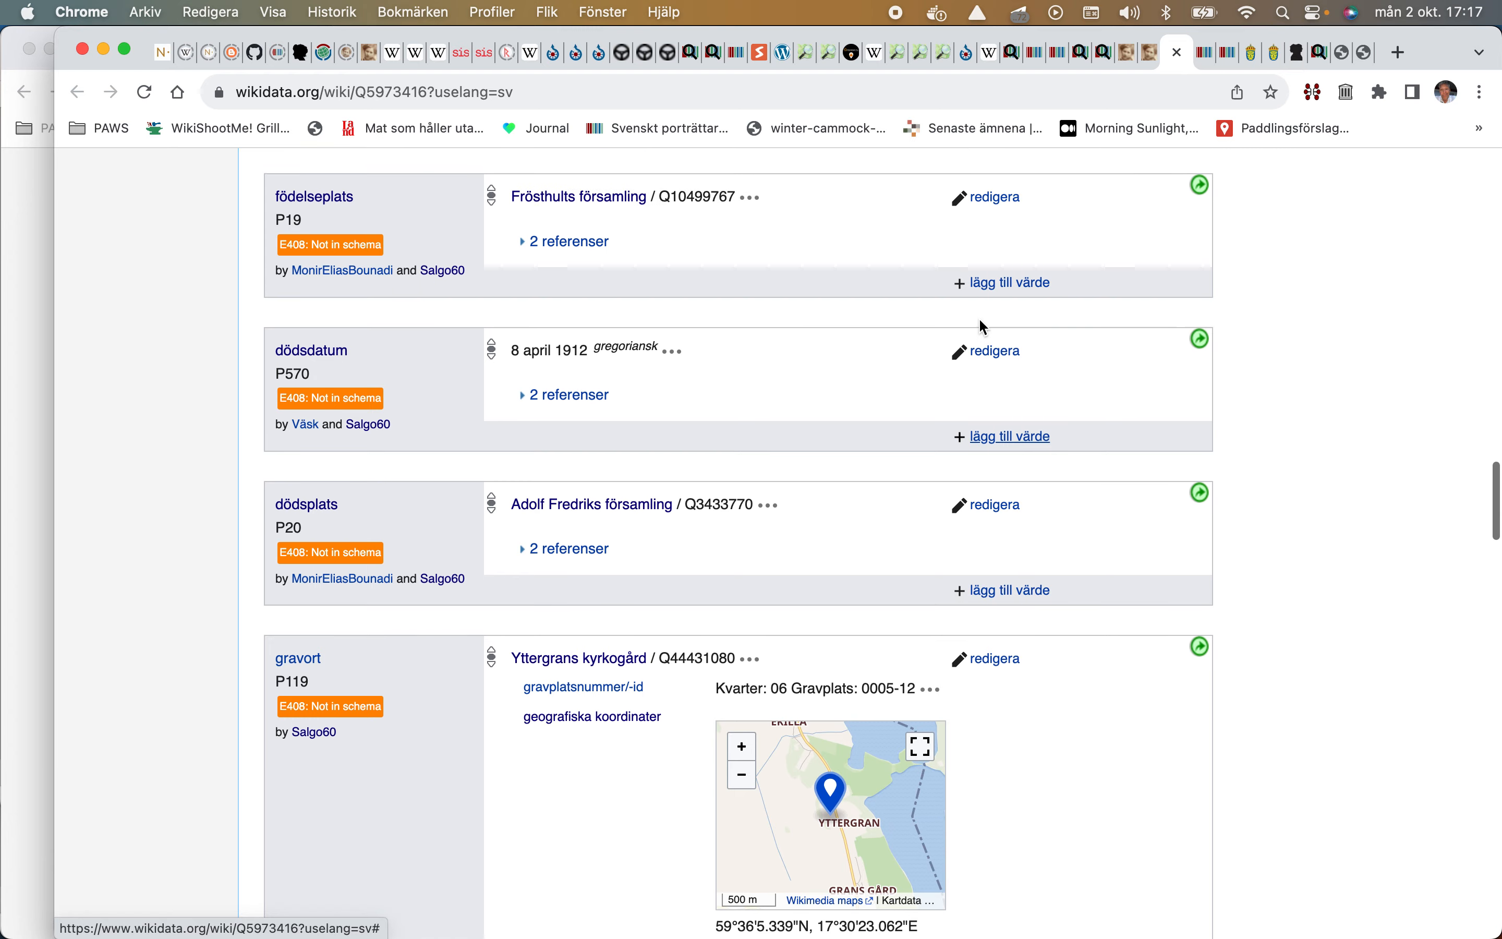
left_click(527, 404)
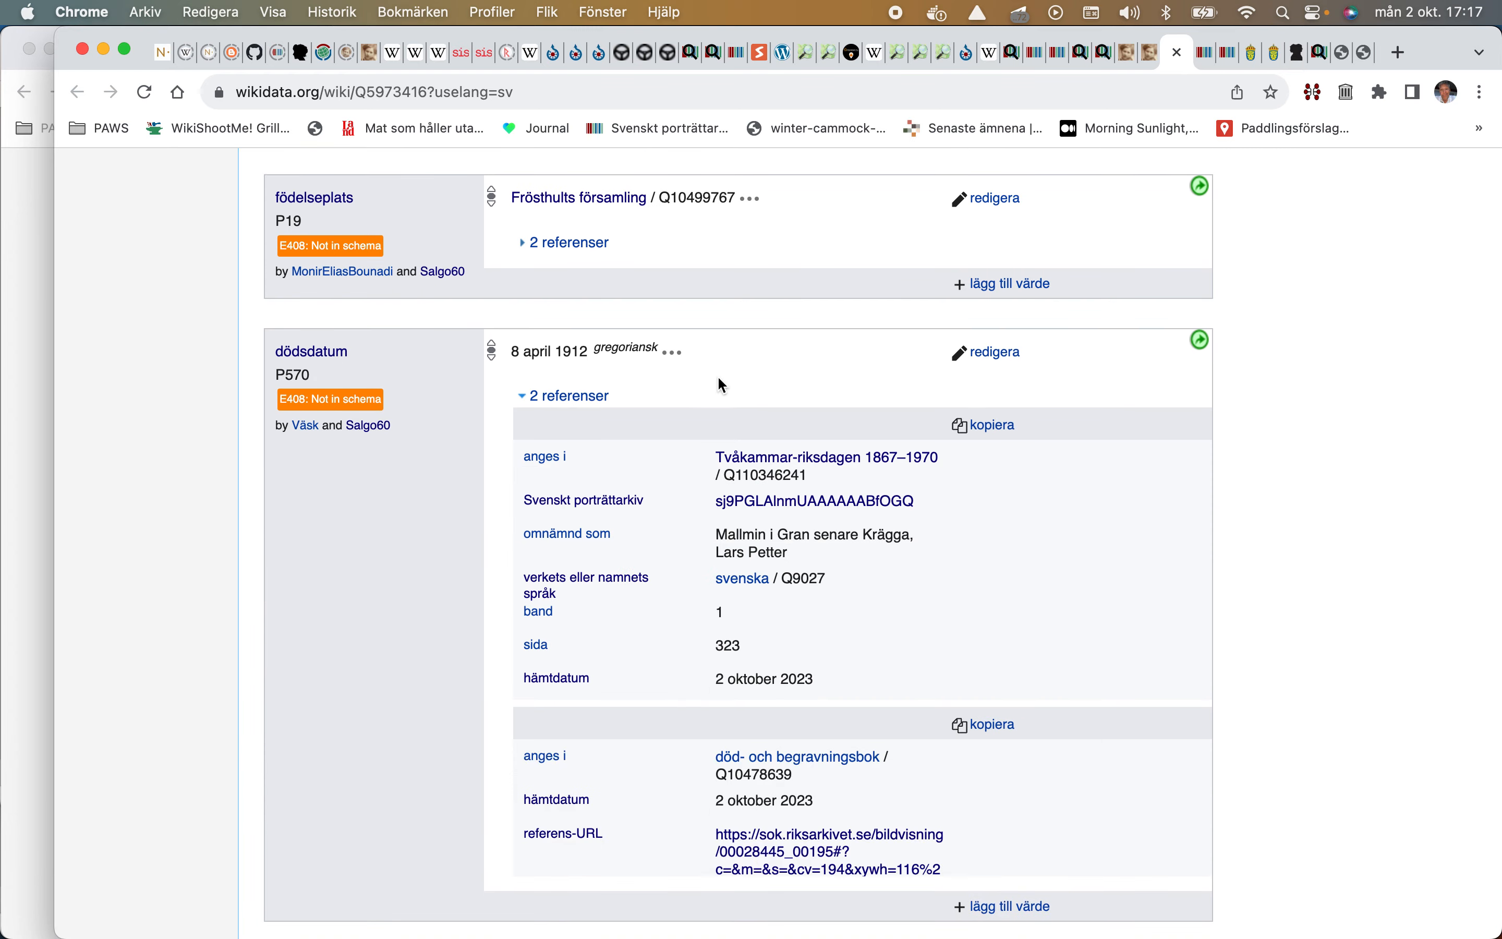
Step: Start editing dödsdatum and append the copied forum interpretation to the citat in the död- och begravningsbok reference
left_click(1006, 352)
scroll(1005, 348, "down", 5)
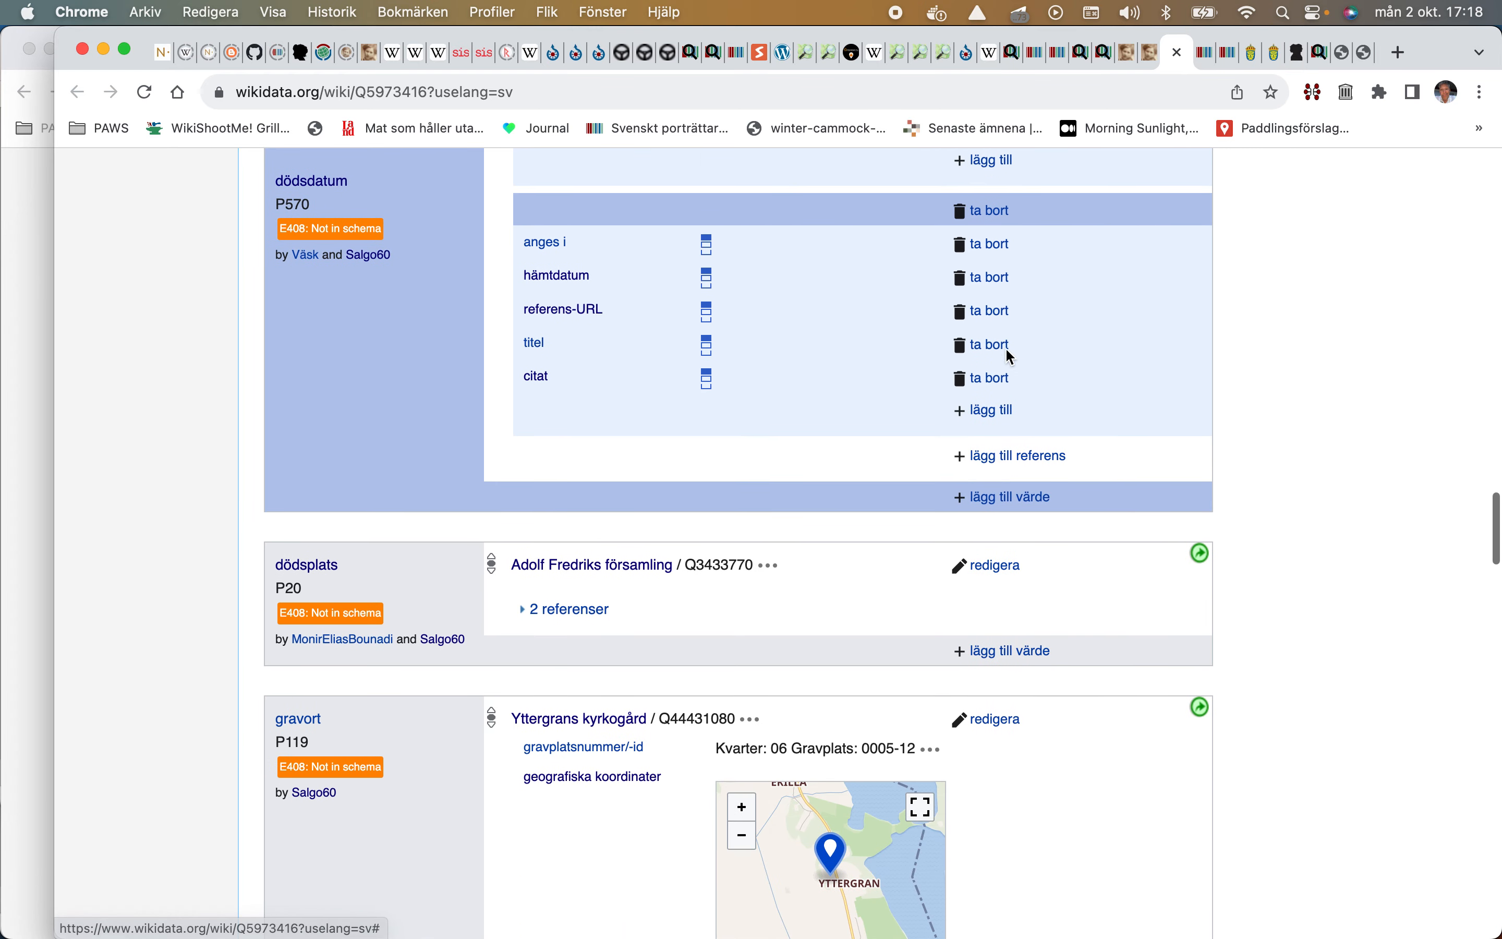
left_click(901, 466)
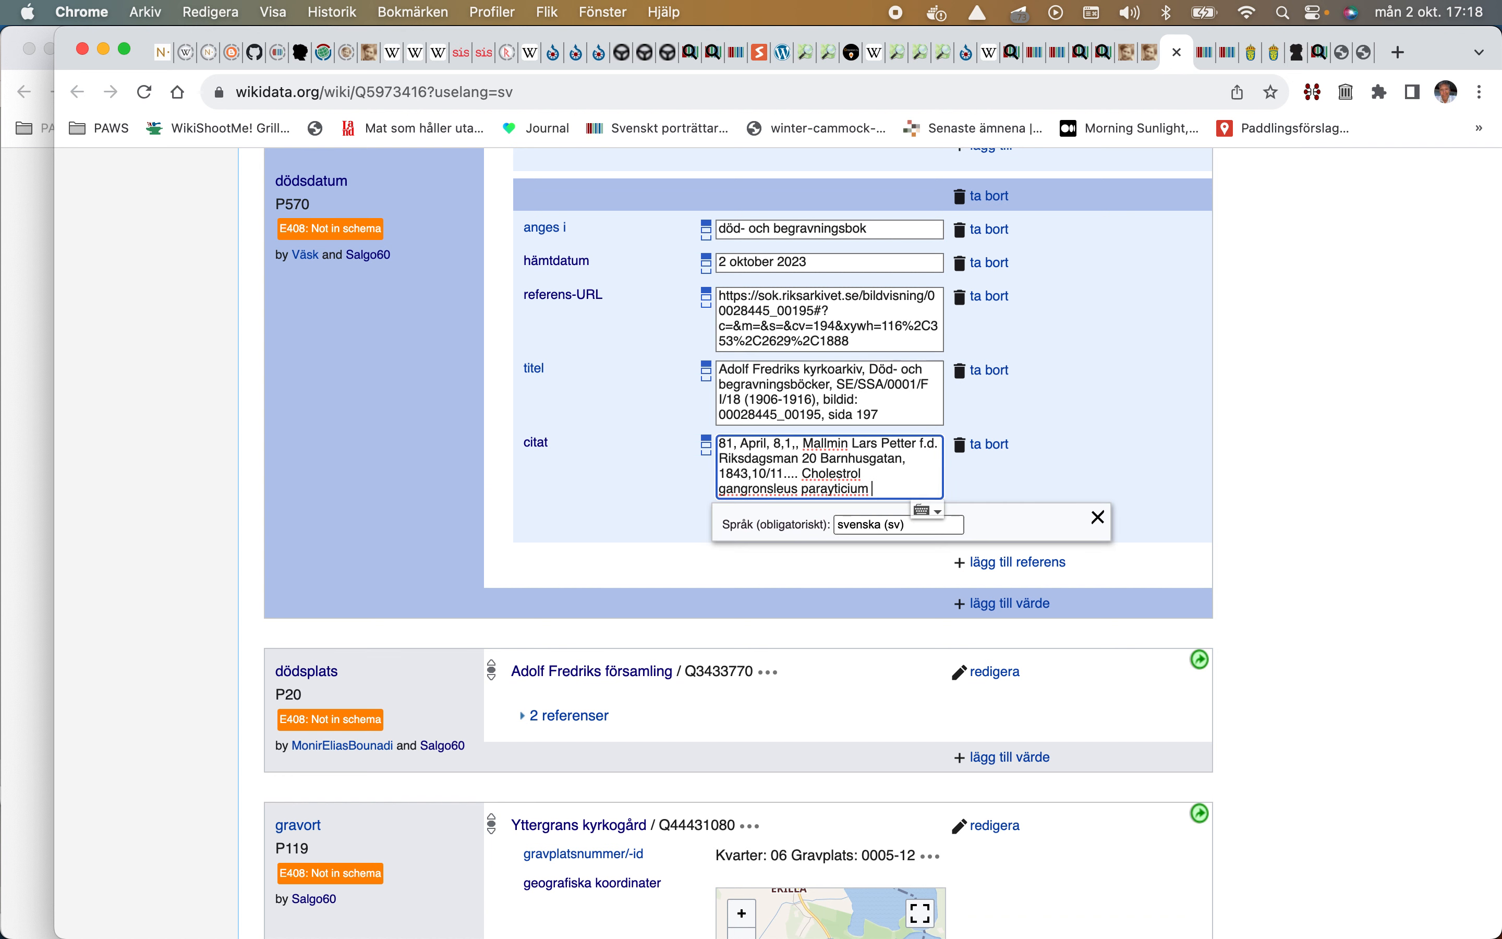
double_click(885, 490)
right_click(890, 492)
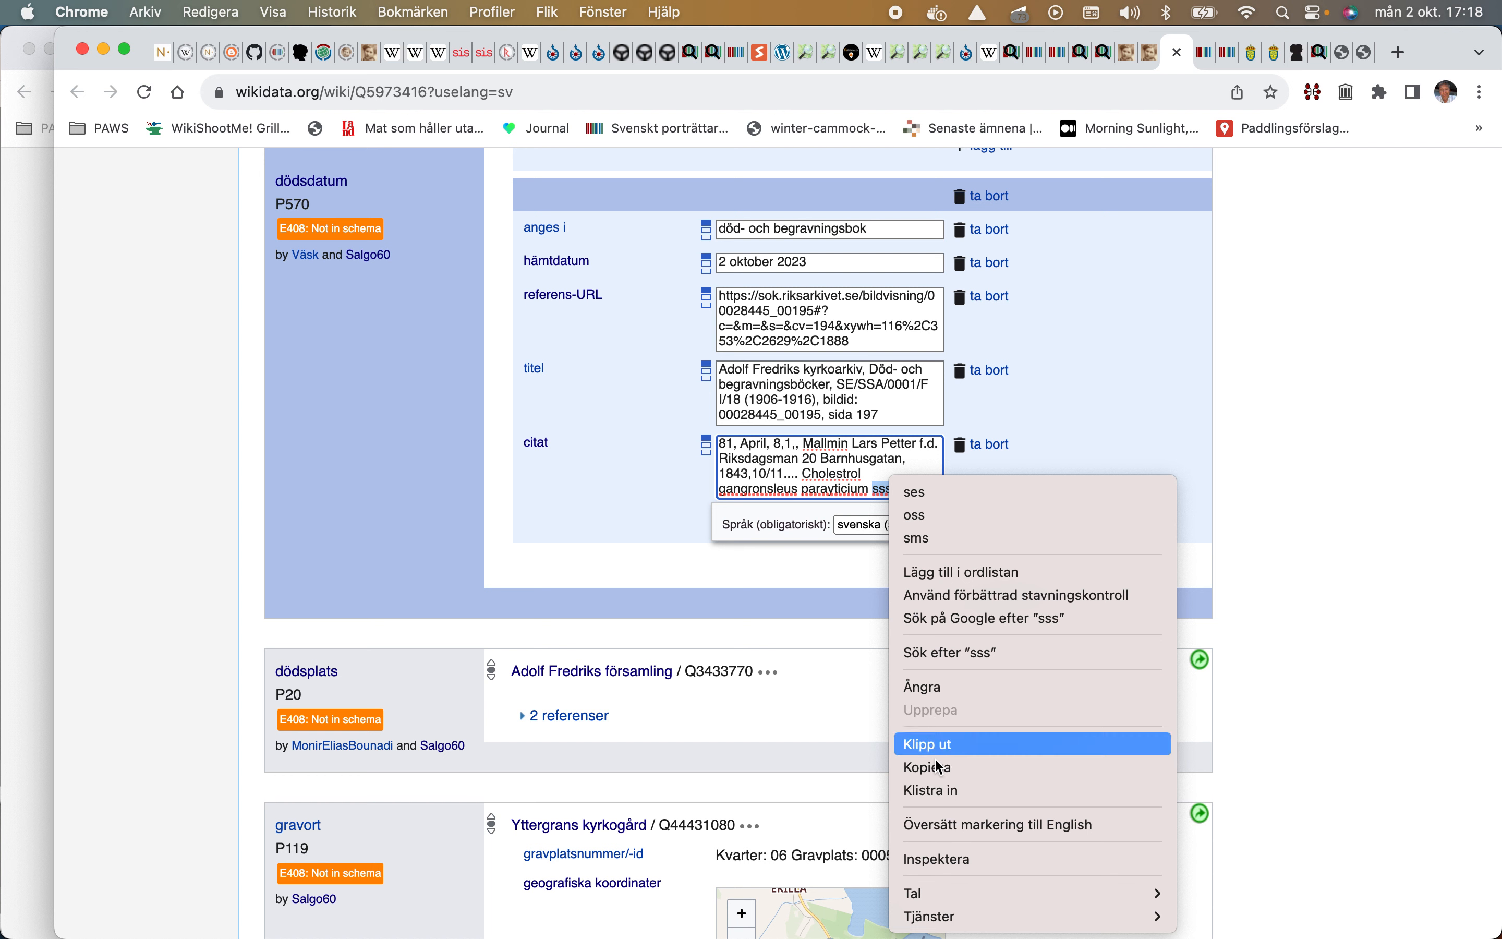
left_click(939, 790)
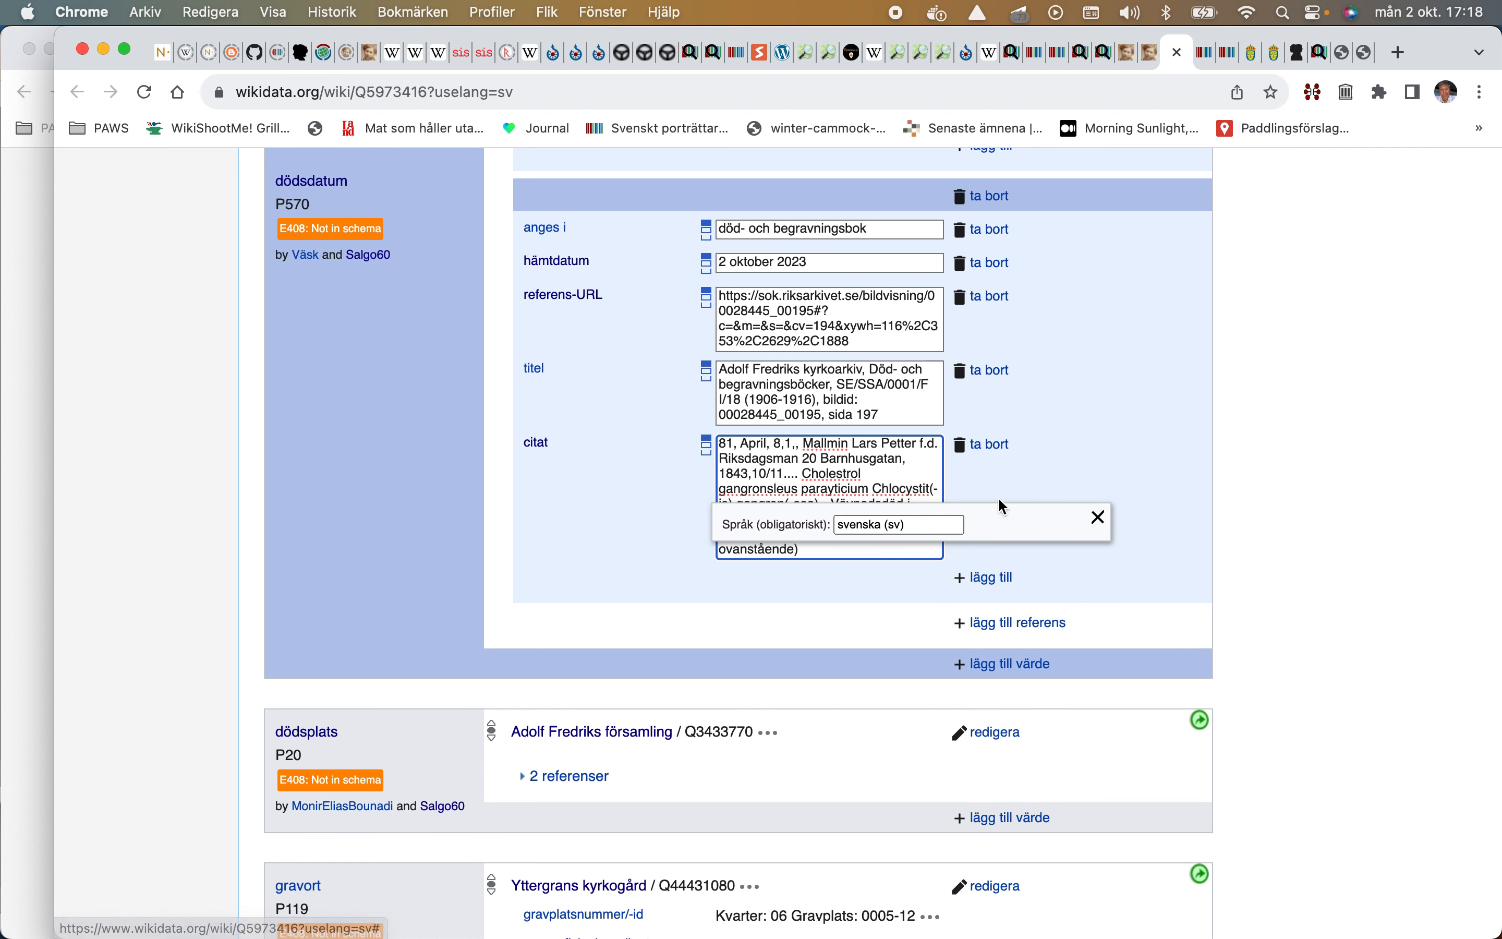
Step: Trim the text pasted into the dödsdatum citat so that it ends with "Chlocystit(-is) gangren(-osa)"
scroll(1006, 496, "down", 1)
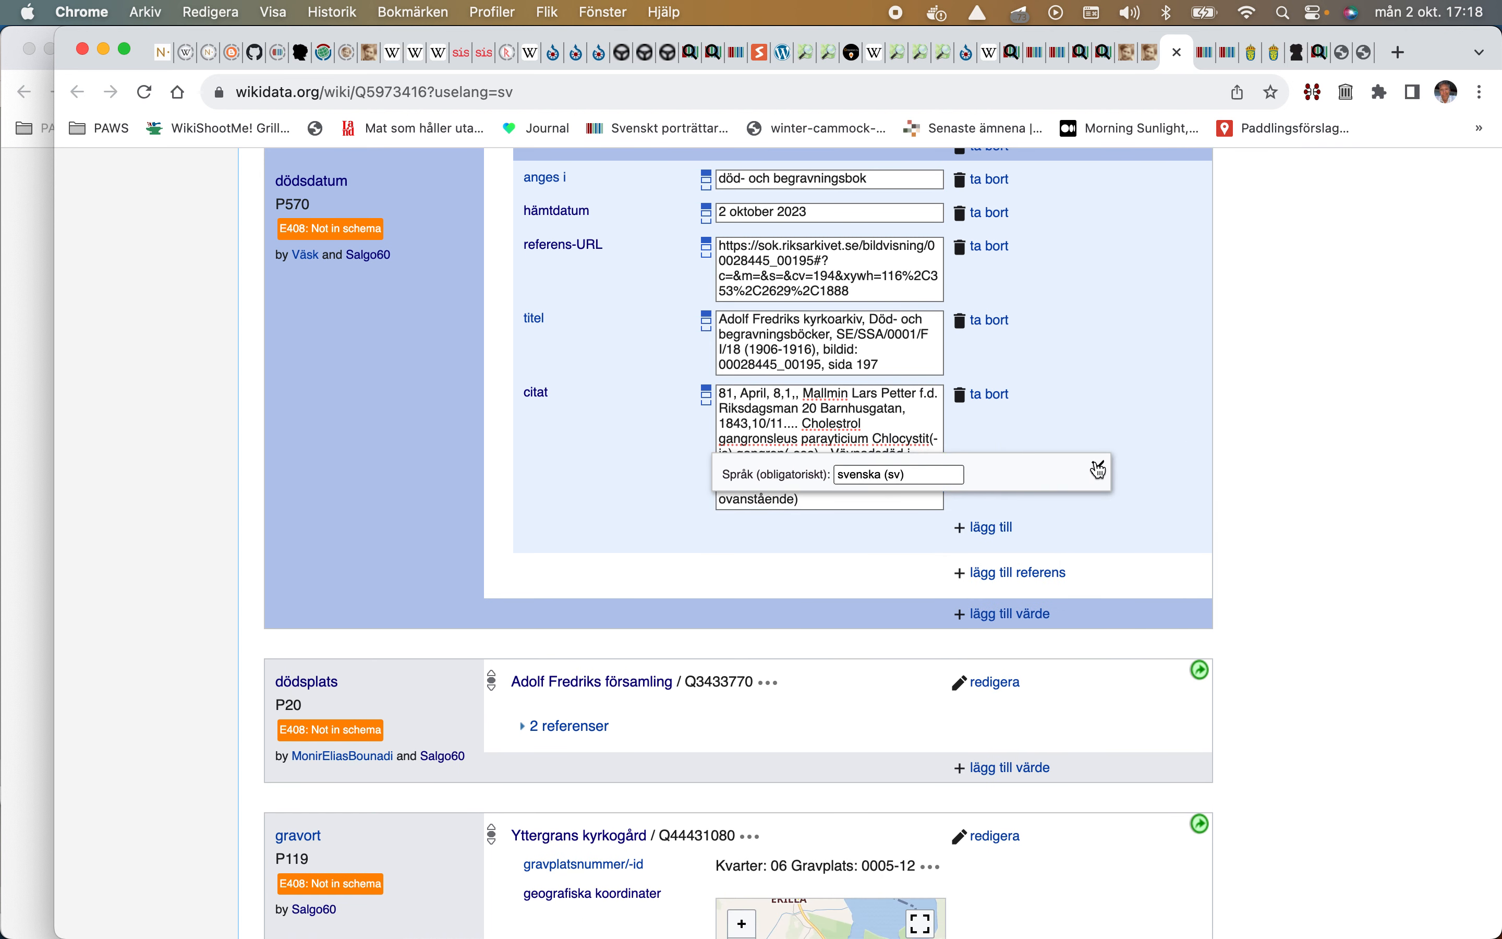
left_click(1098, 473)
left_click(823, 454)
left_click(893, 467, "shift")
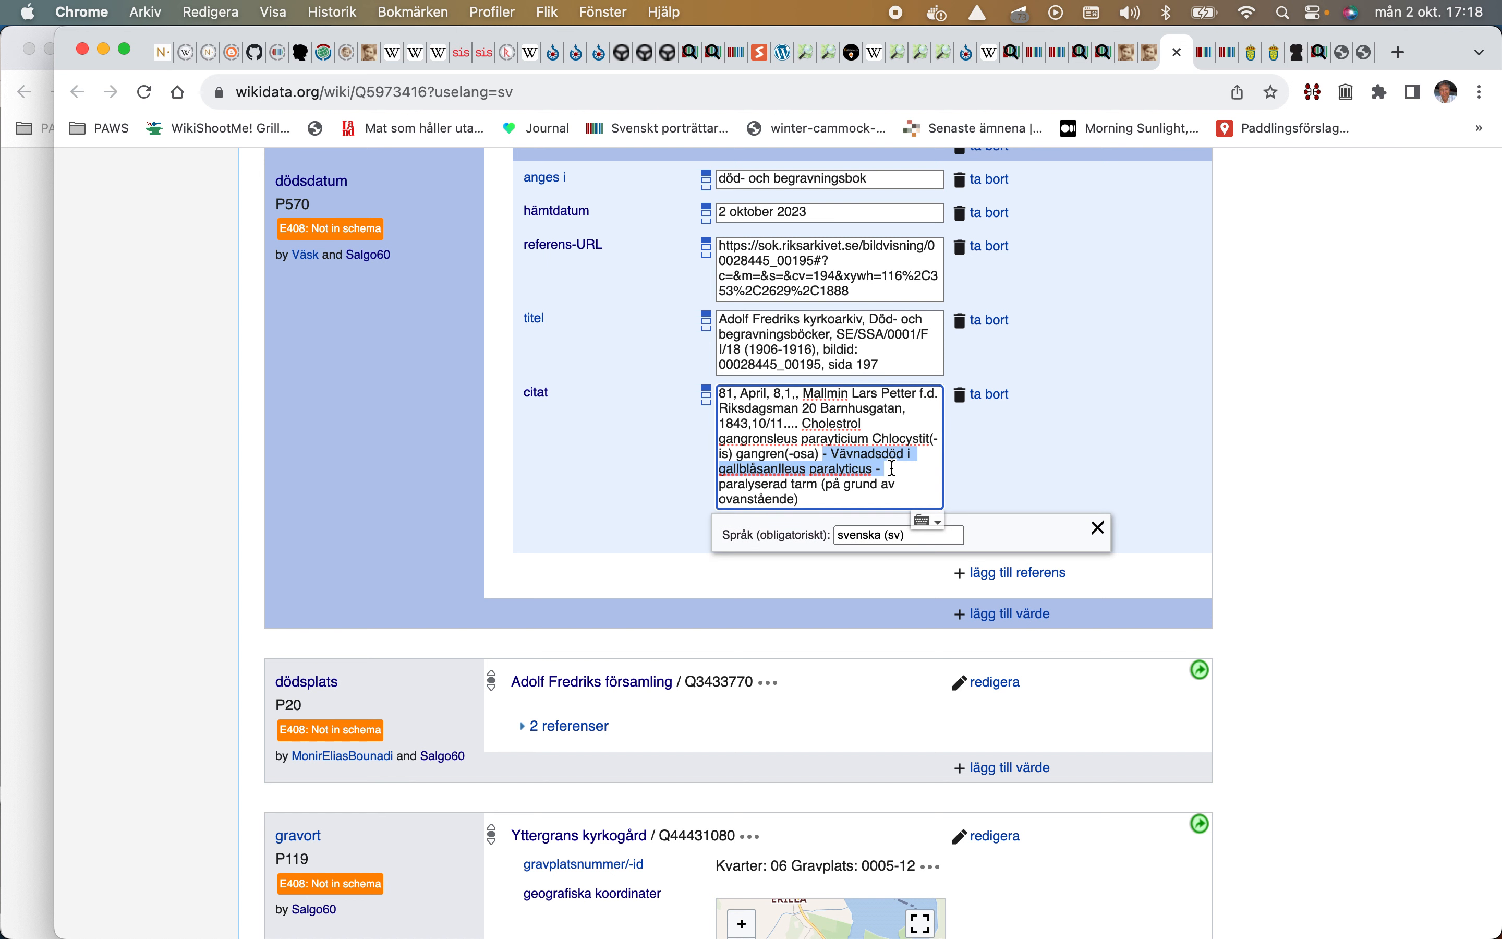
key("BackSpace")
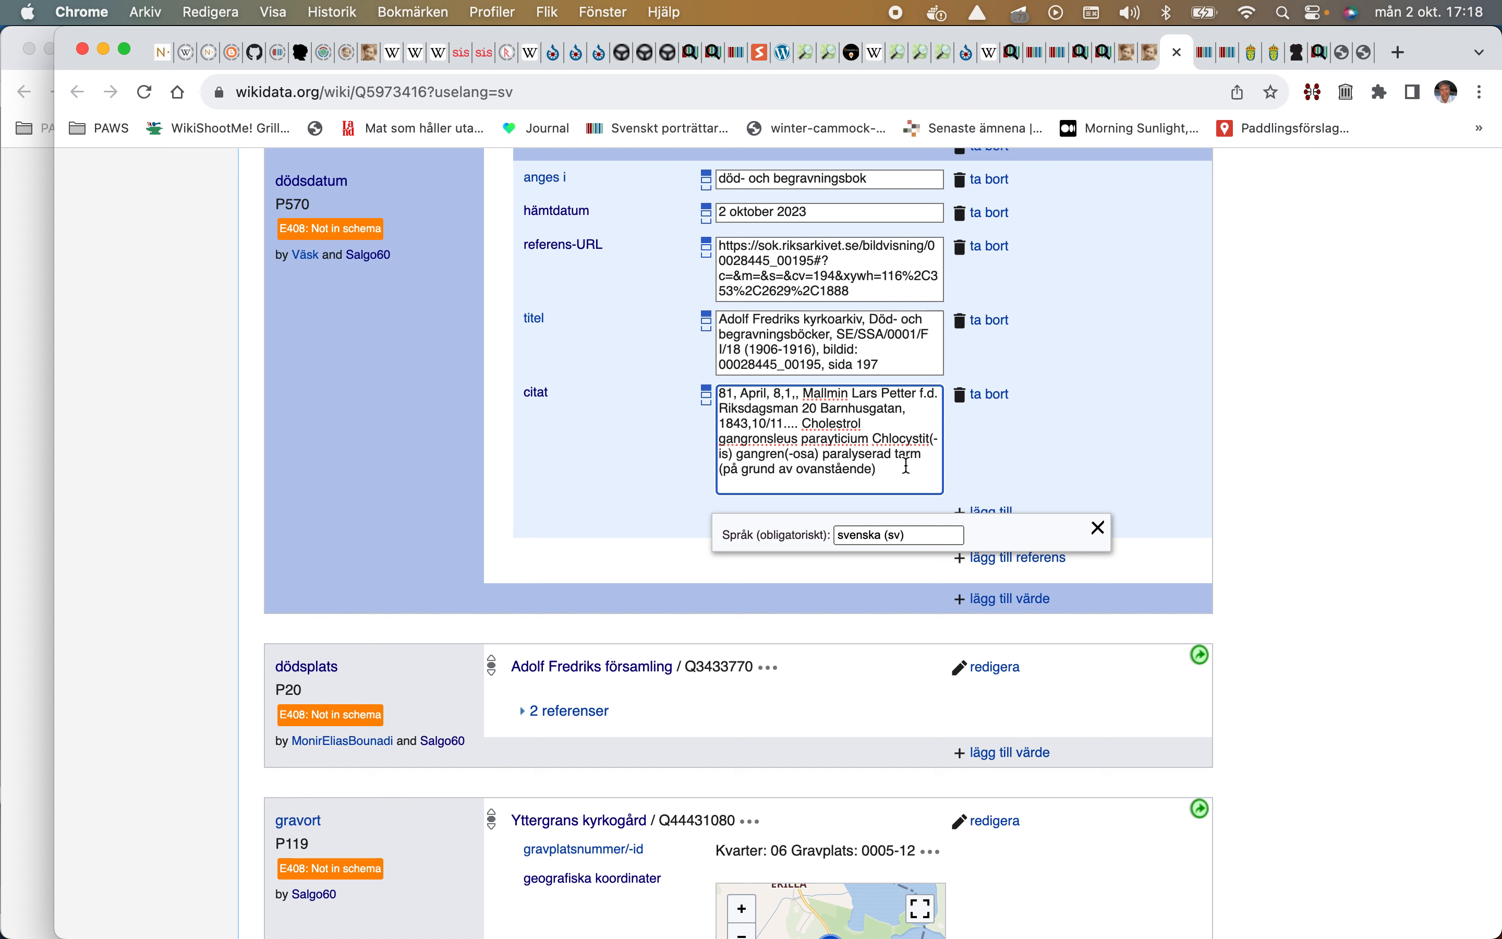
left_click(1156, 55)
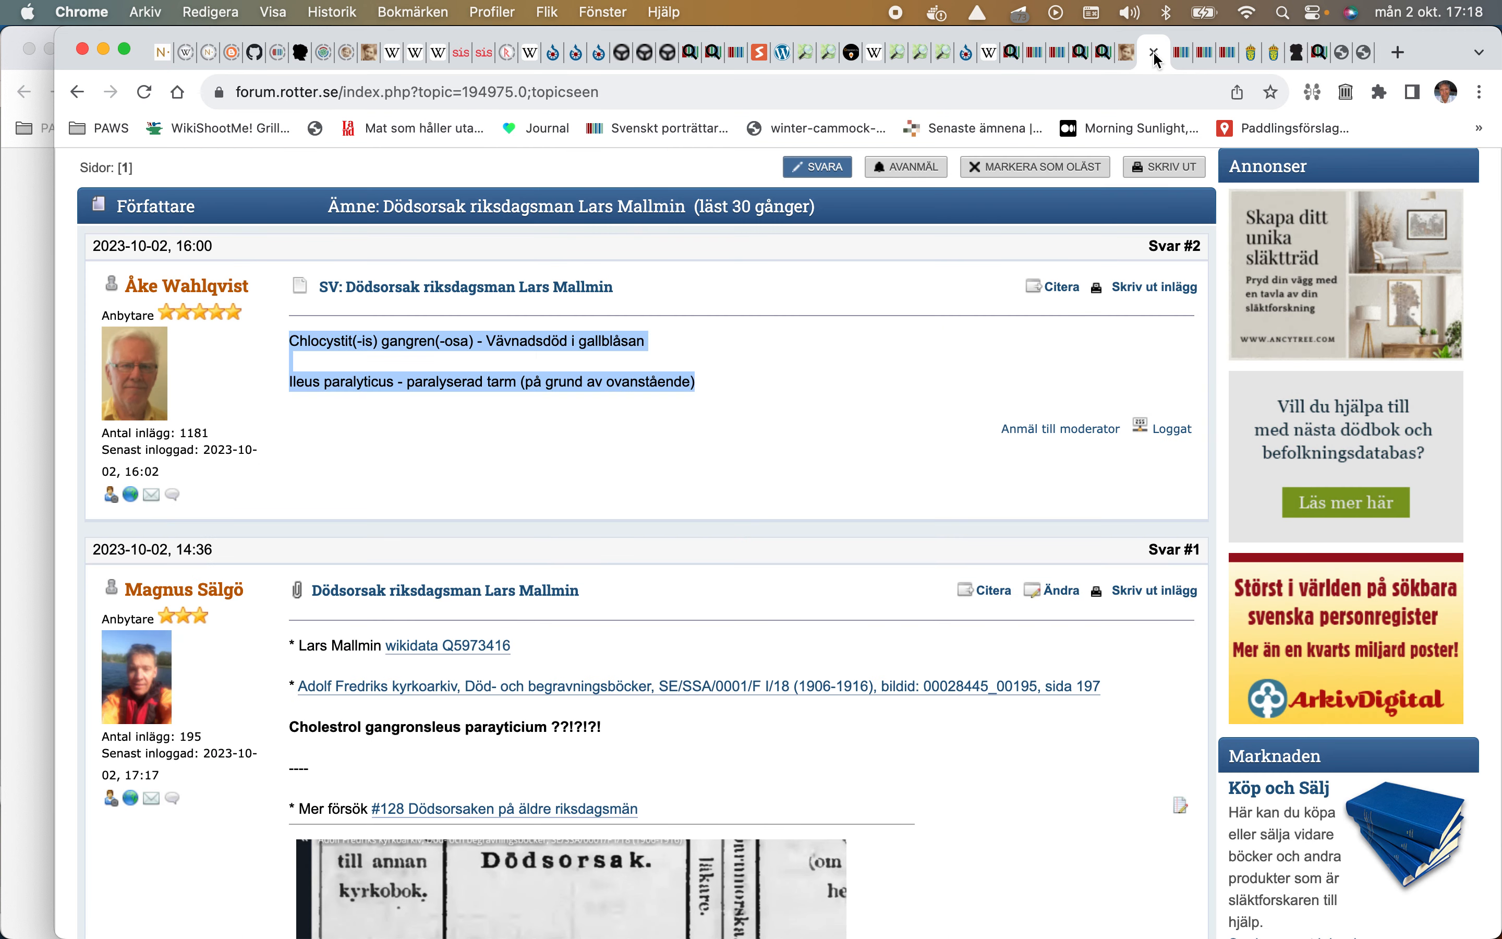
left_click(1184, 52)
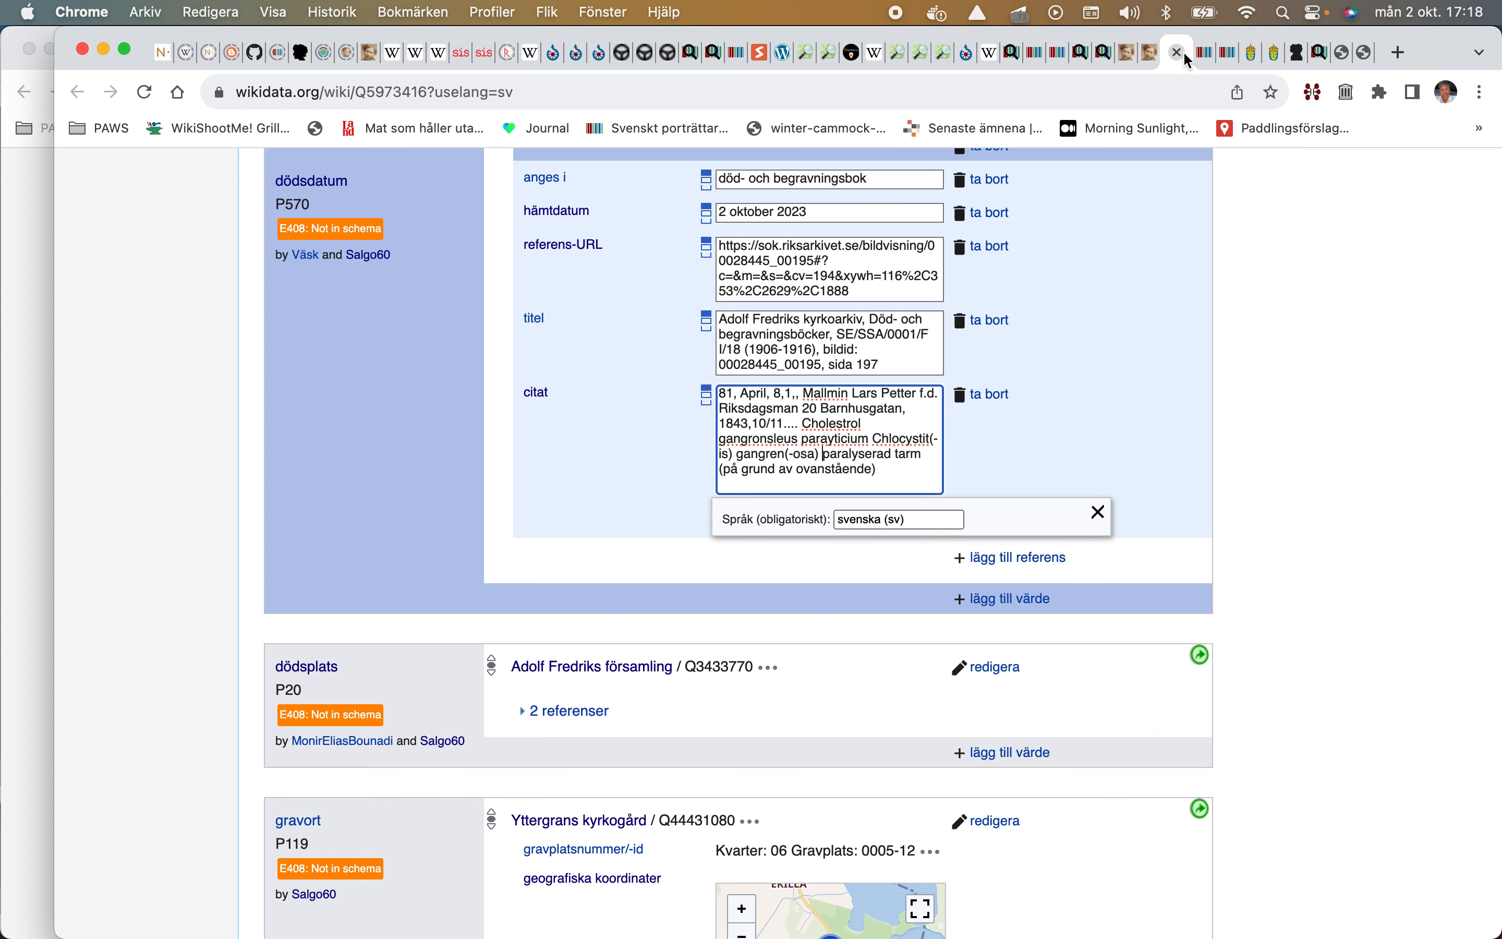
scroll(886, 453, "down", 1)
left_click(886, 455, "shift")
key("BackSpace")
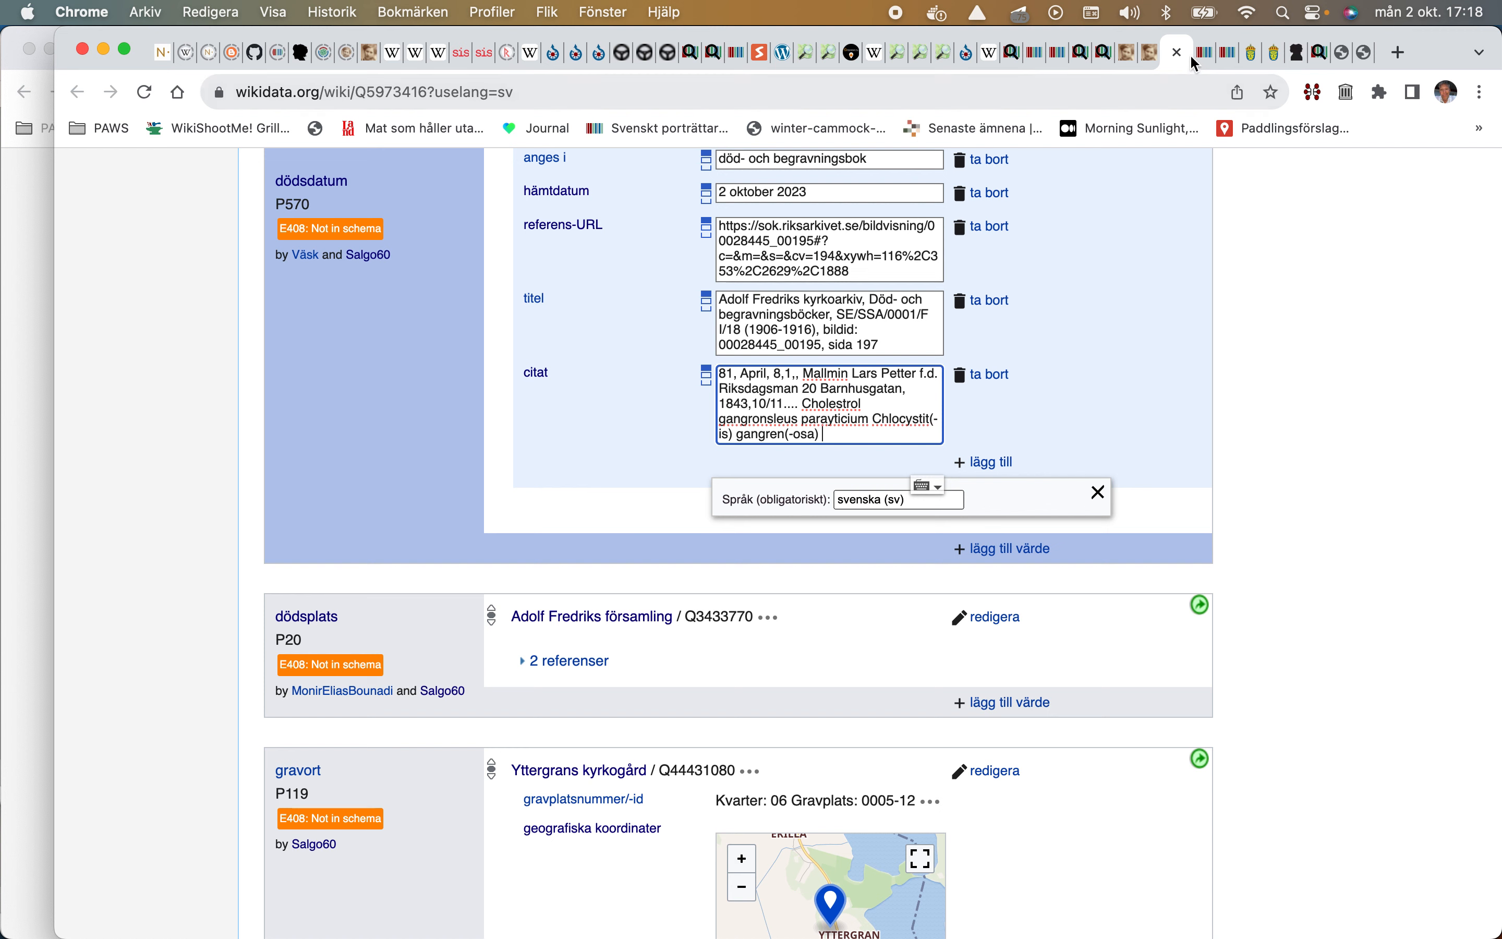
Step: Copy "Ileus paralyticus" from the forum reply and append it to the dödsdatum reference's citat in Wikidata item Q5973416
left_click(1144, 59)
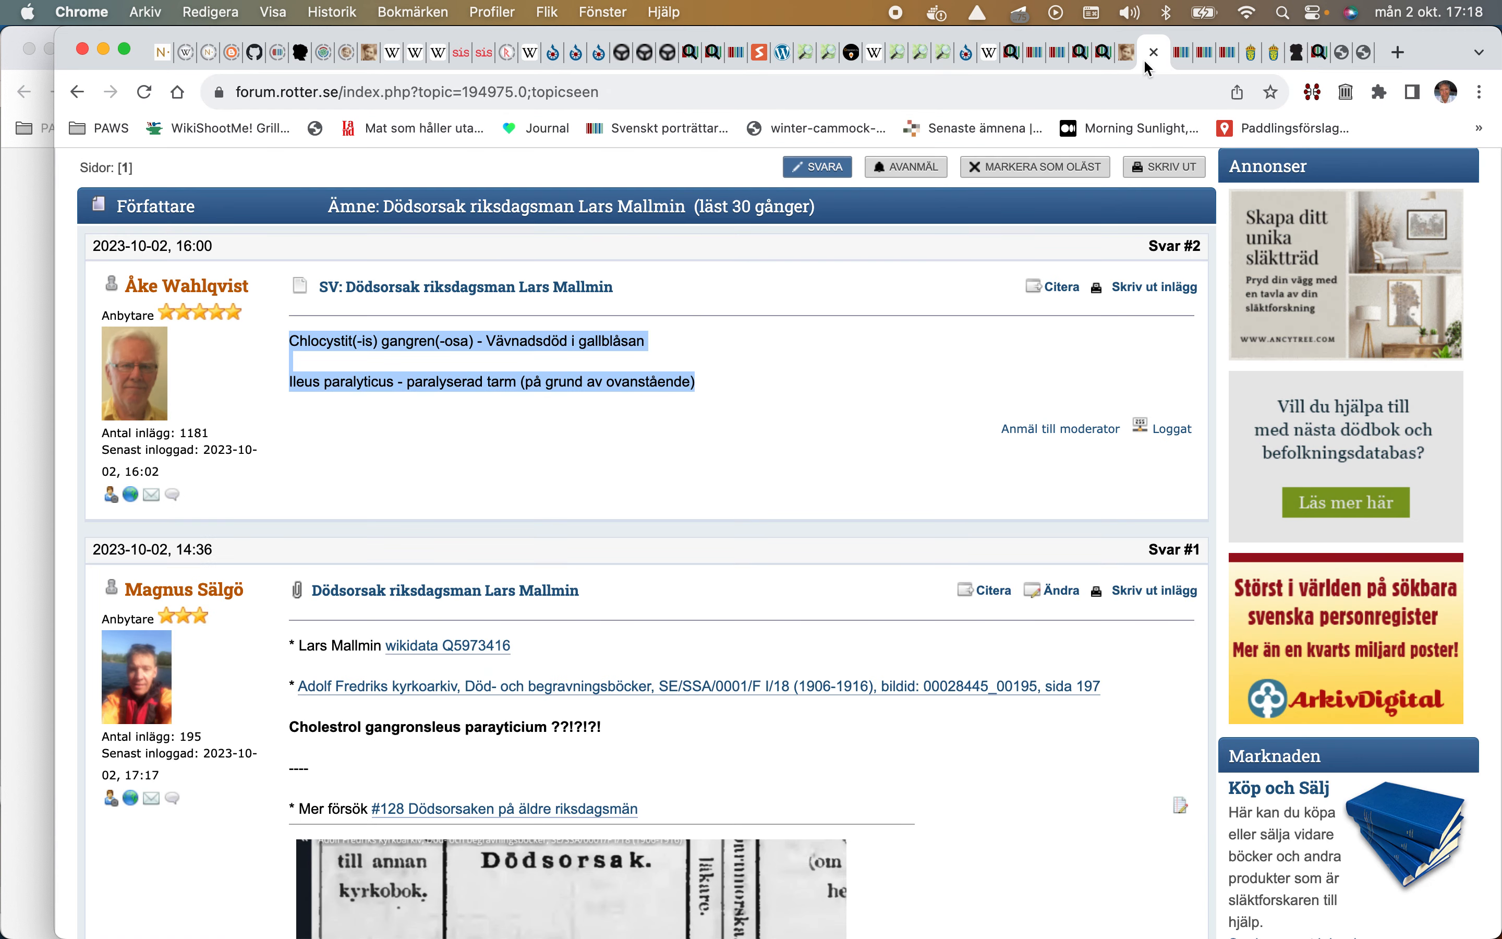
left_click_drag(291, 380, 345, 379)
right_click(345, 381)
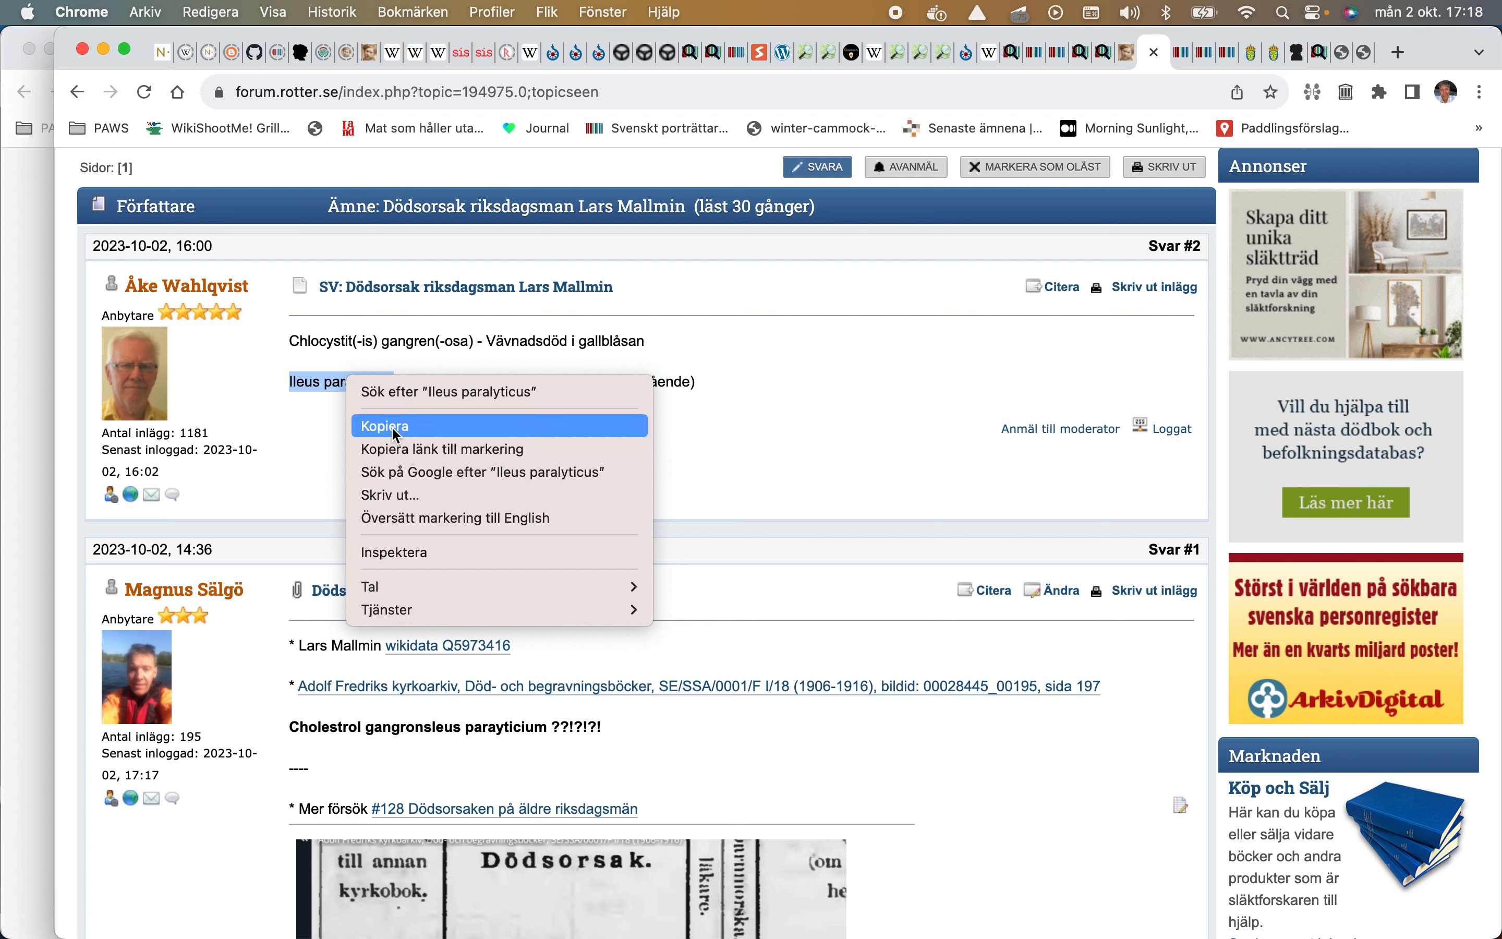
left_click(391, 424)
left_click(1181, 57)
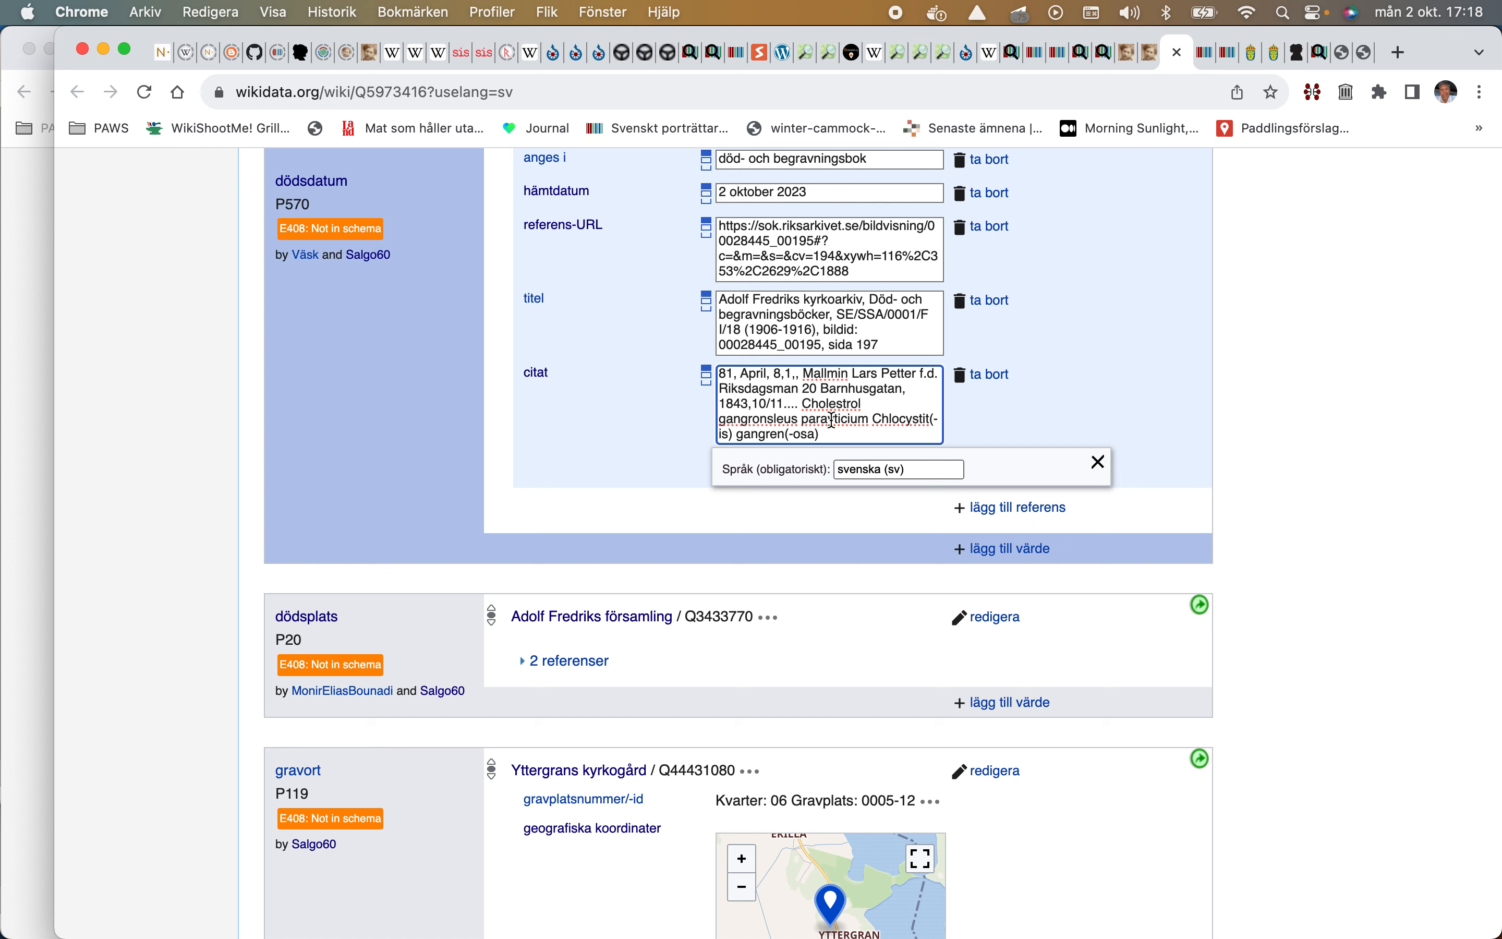
type("sss")
double_click(833, 434)
right_click(834, 435)
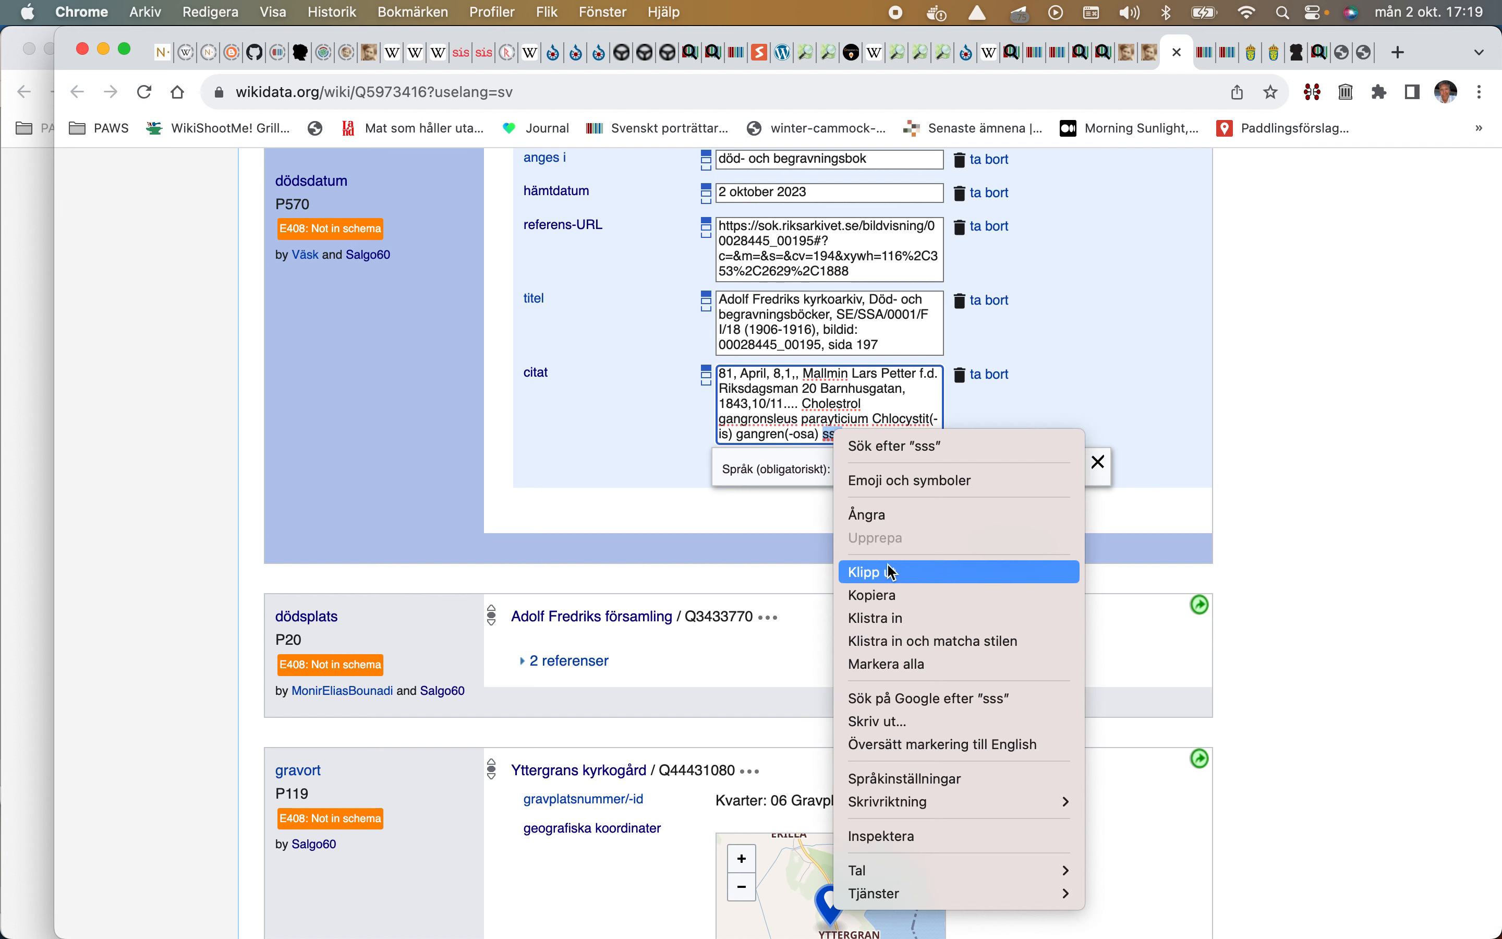
left_click(891, 618)
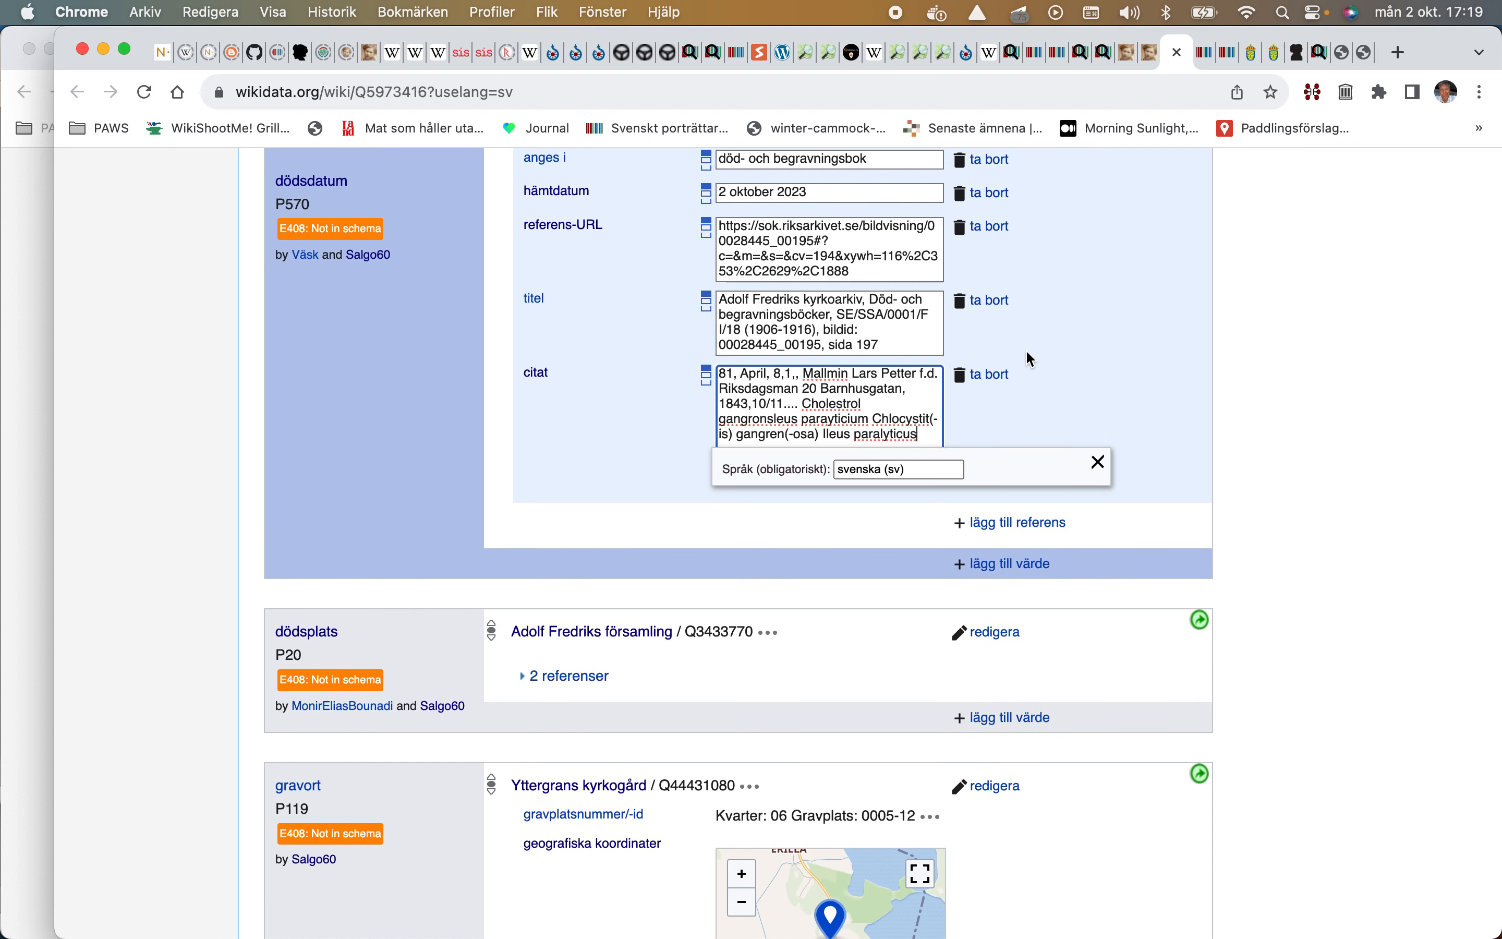
Step: Search Google for the reply's phrase "Vävnadsdöd i gallblåsan" with "wikipedia" added to the query
scroll(1054, 366, "down", 5)
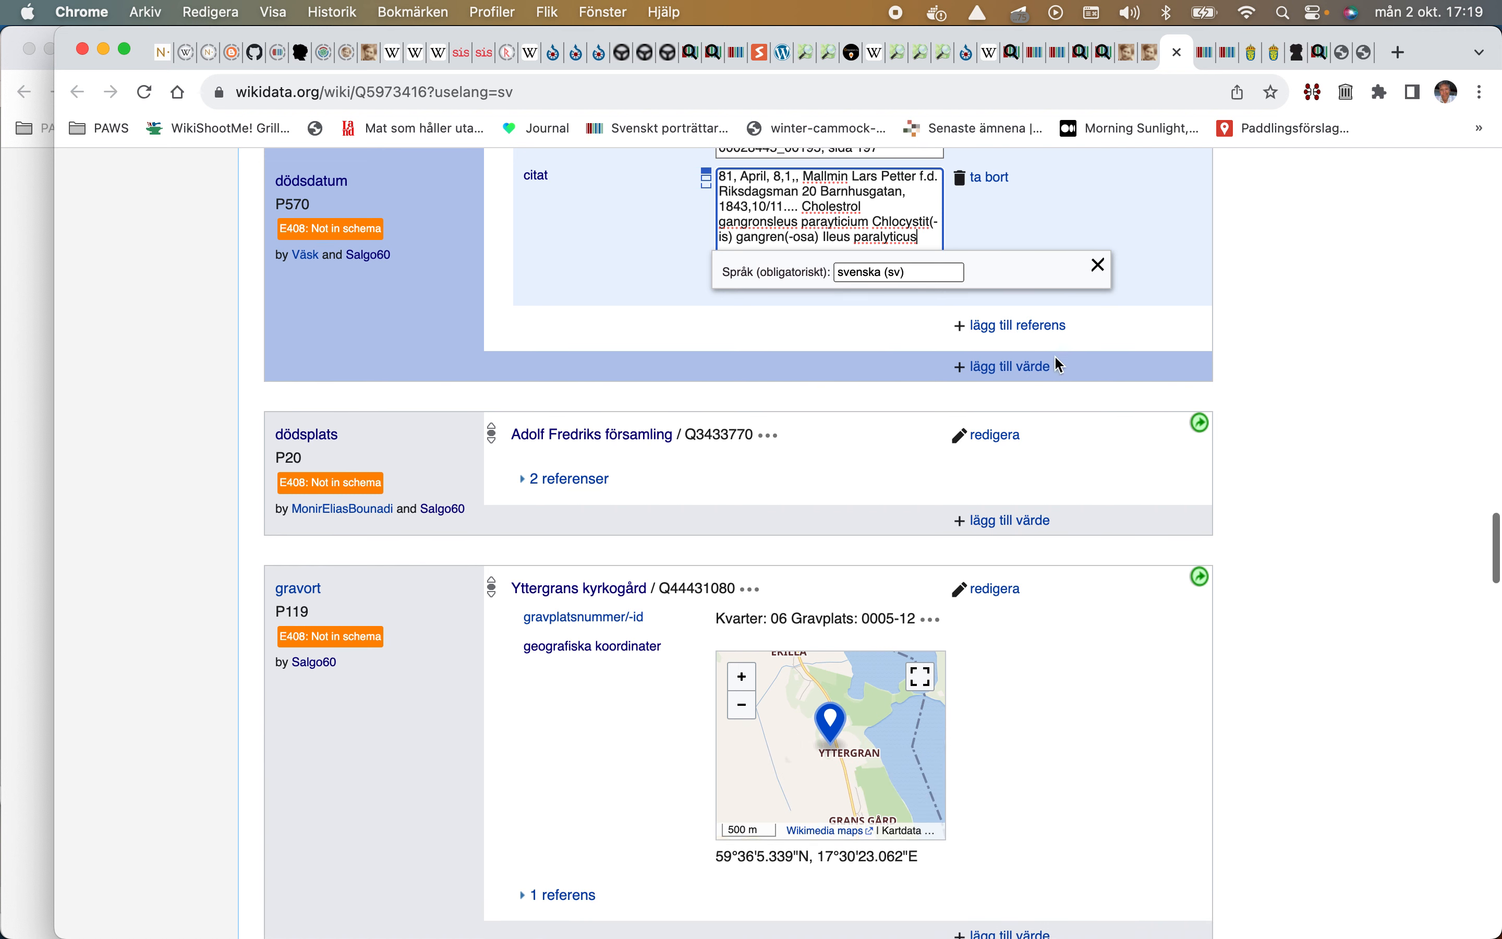
left_click(1204, 52)
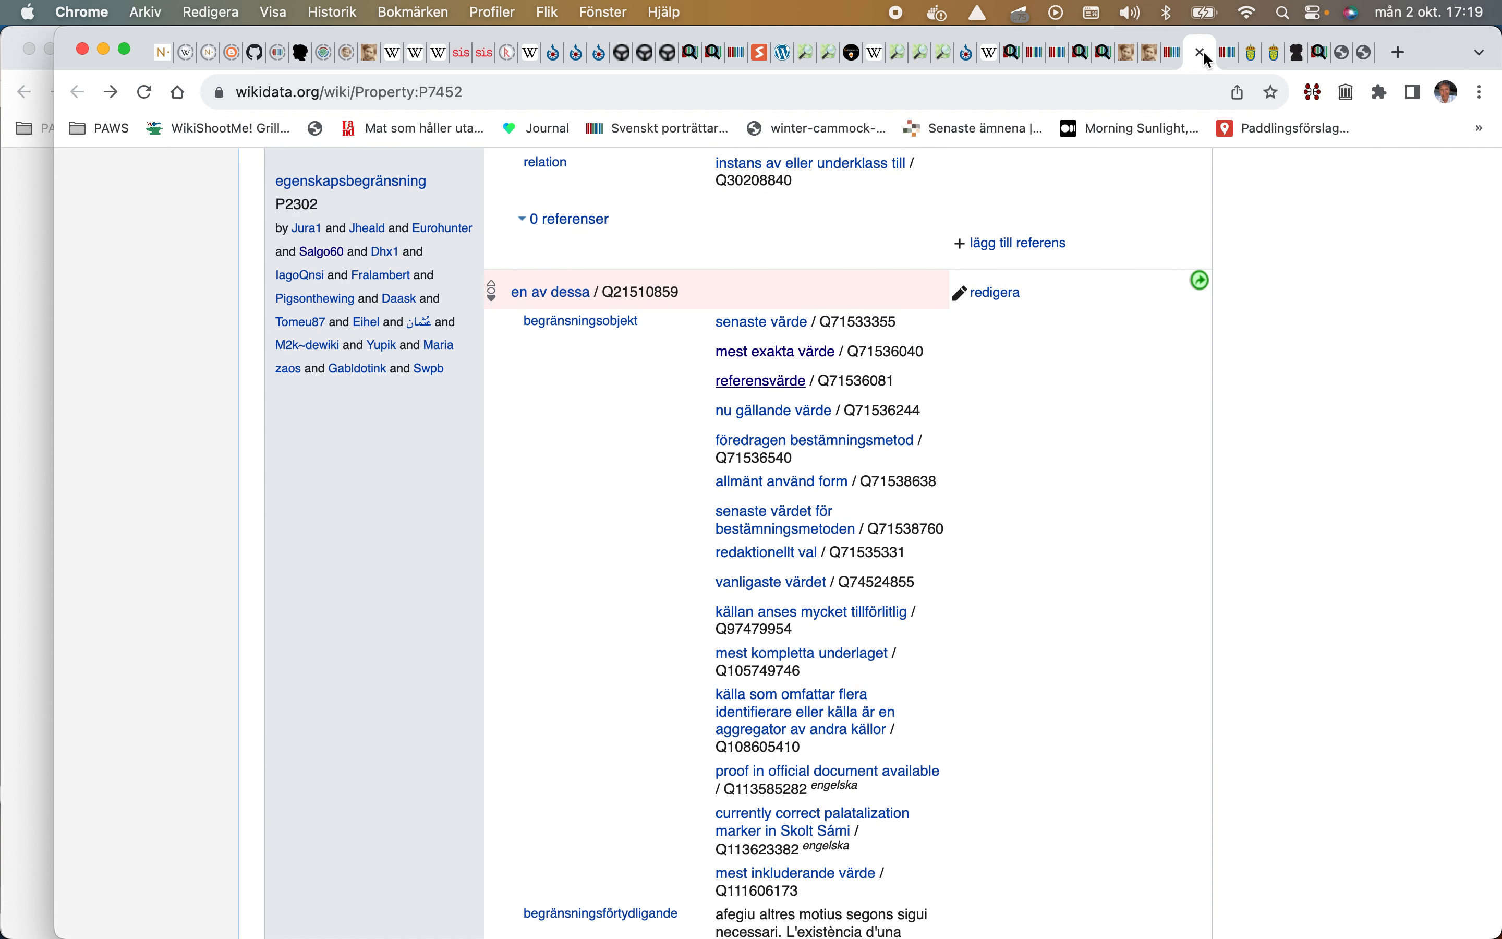
left_click(1153, 56)
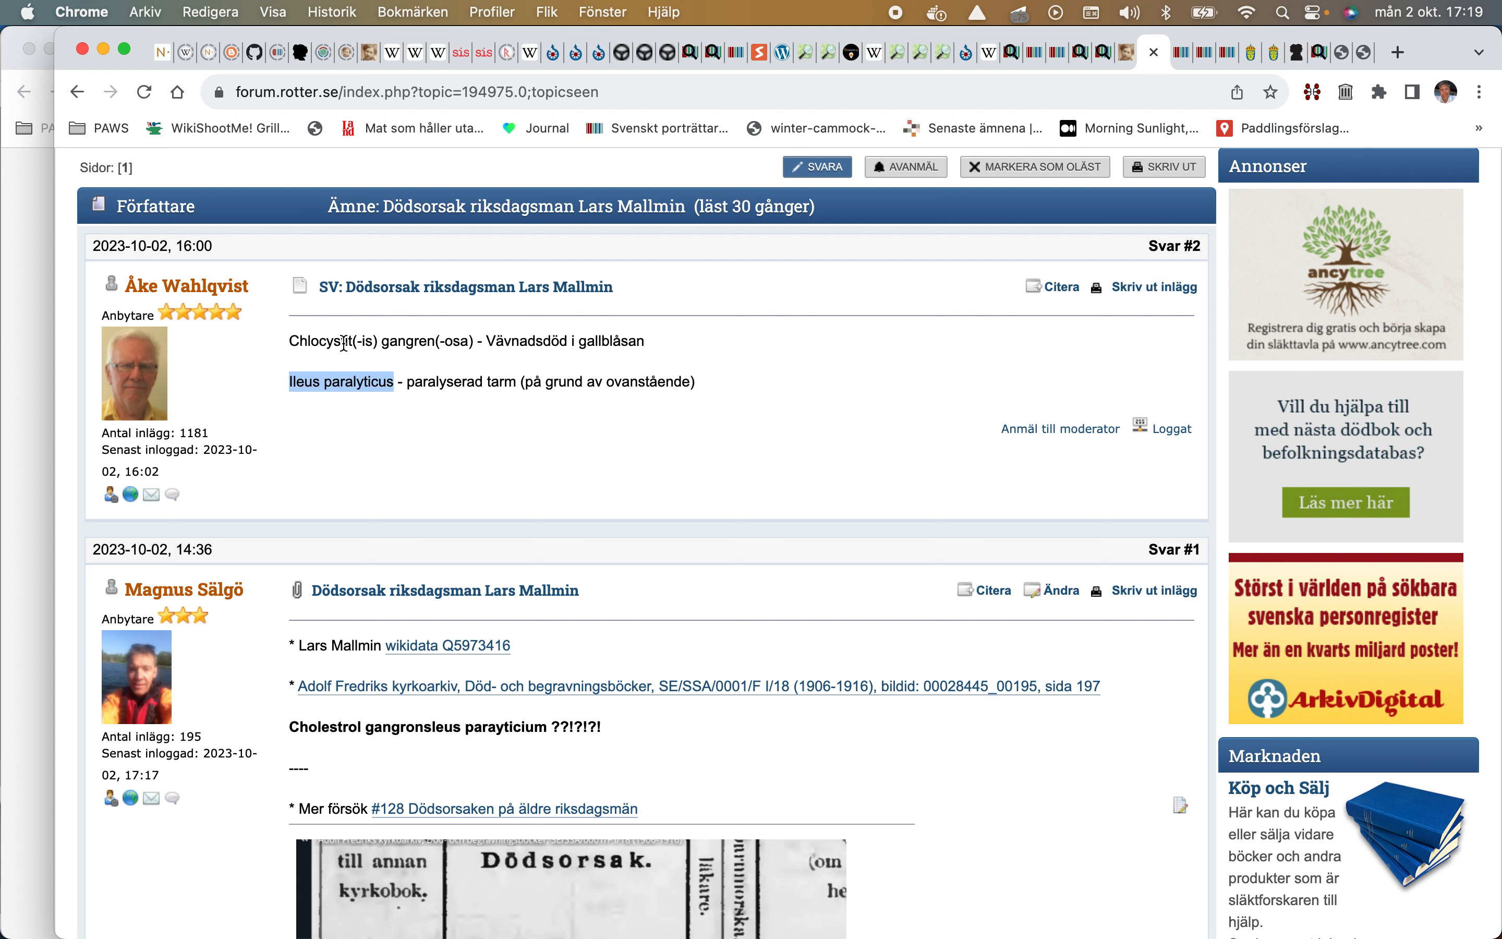
left_click_drag(487, 341, 644, 341)
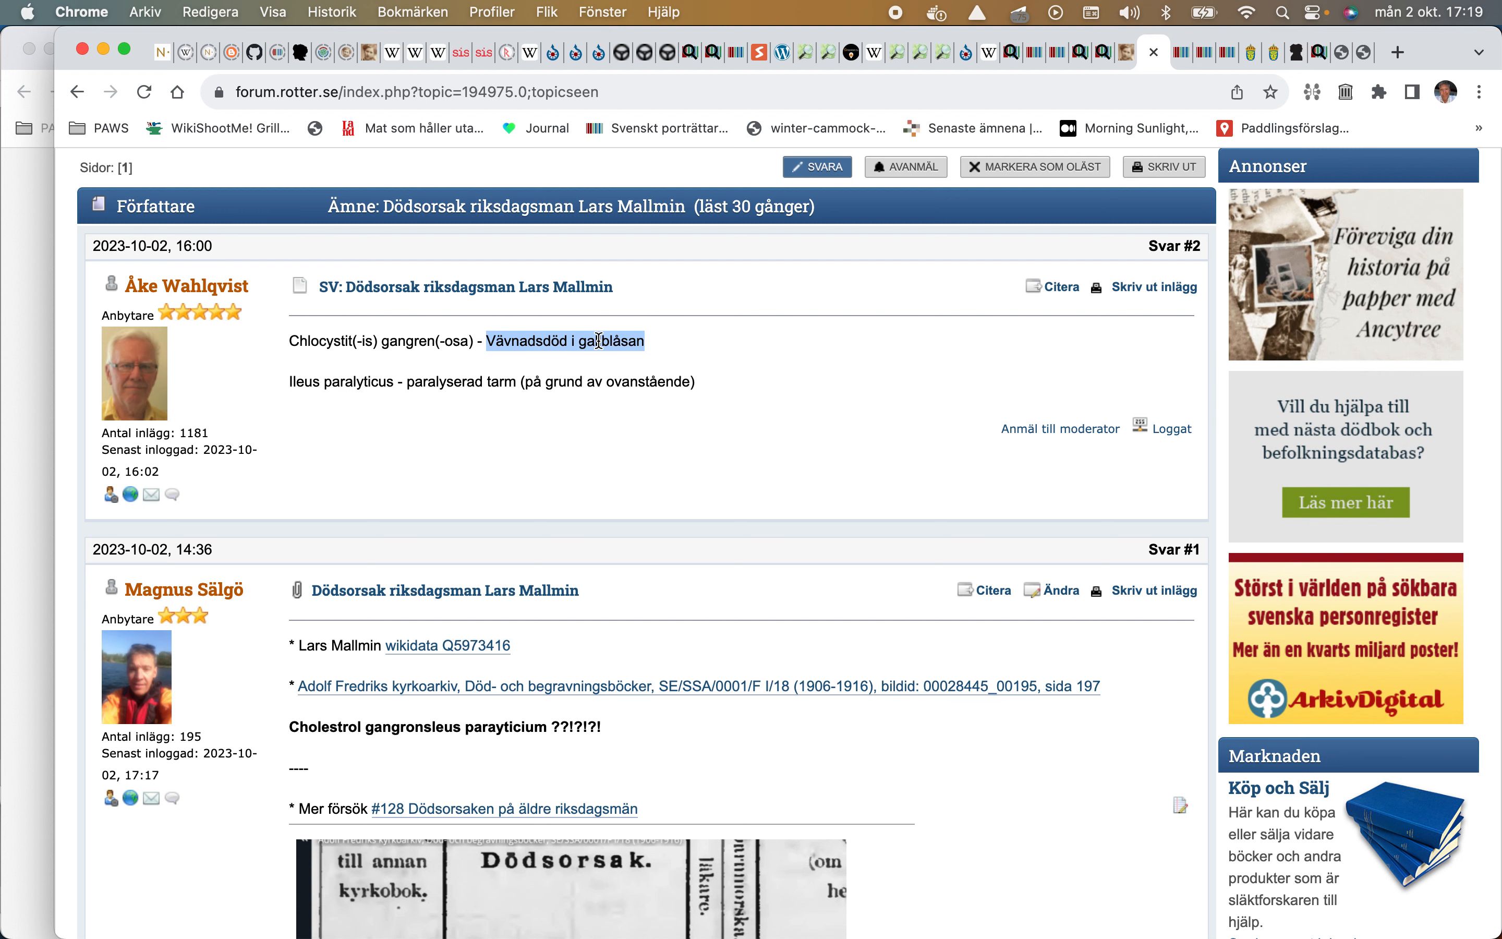
right_click(601, 346)
left_click(633, 433)
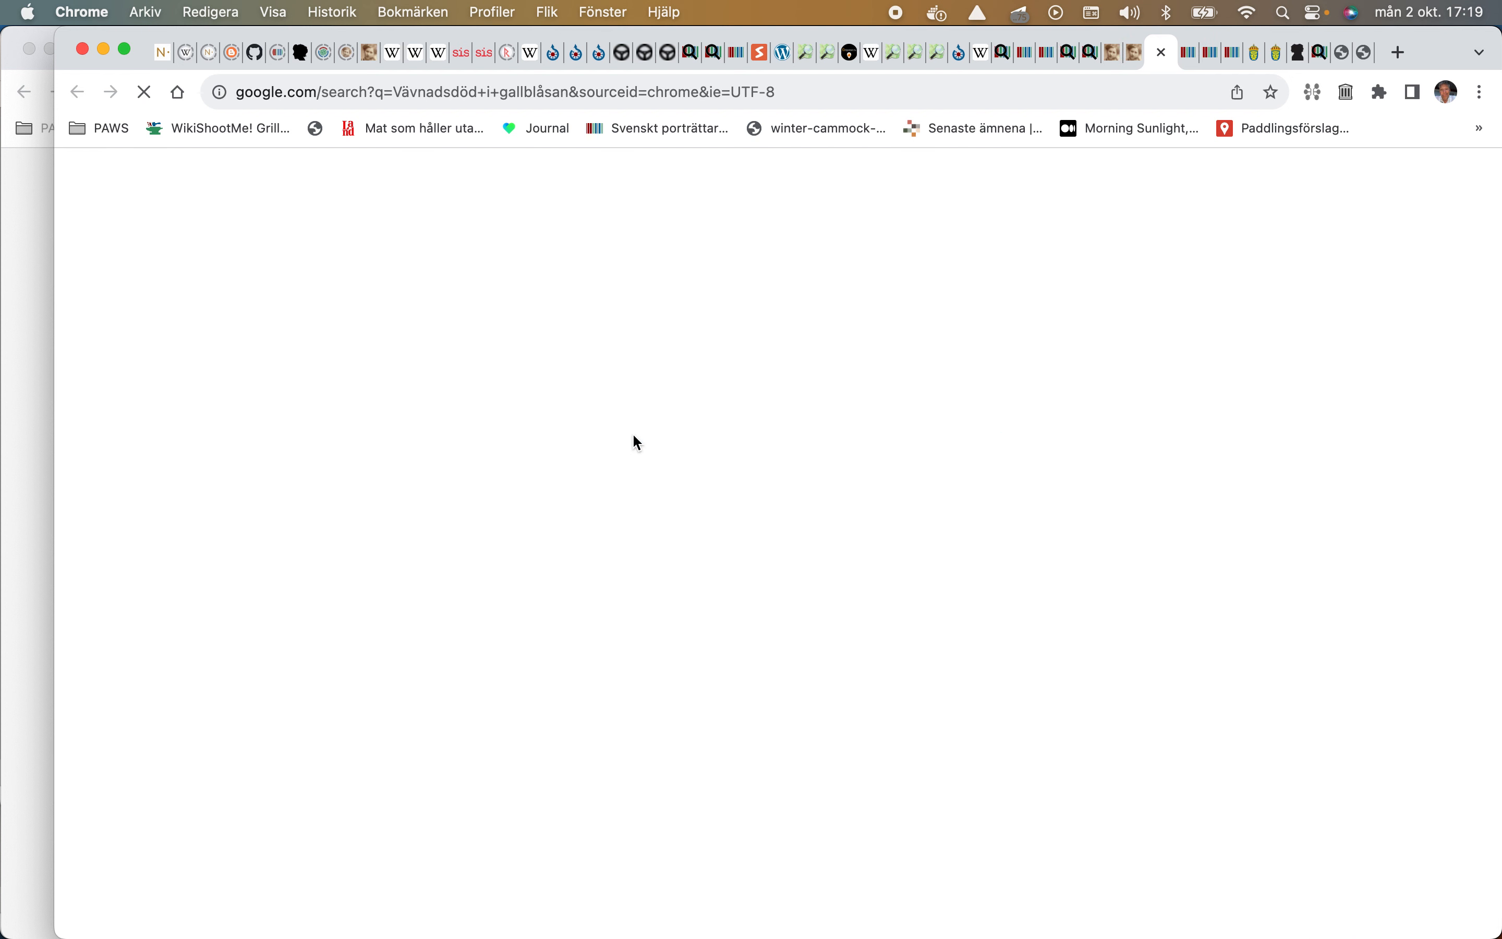
left_click(451, 200)
type("wikipedia")
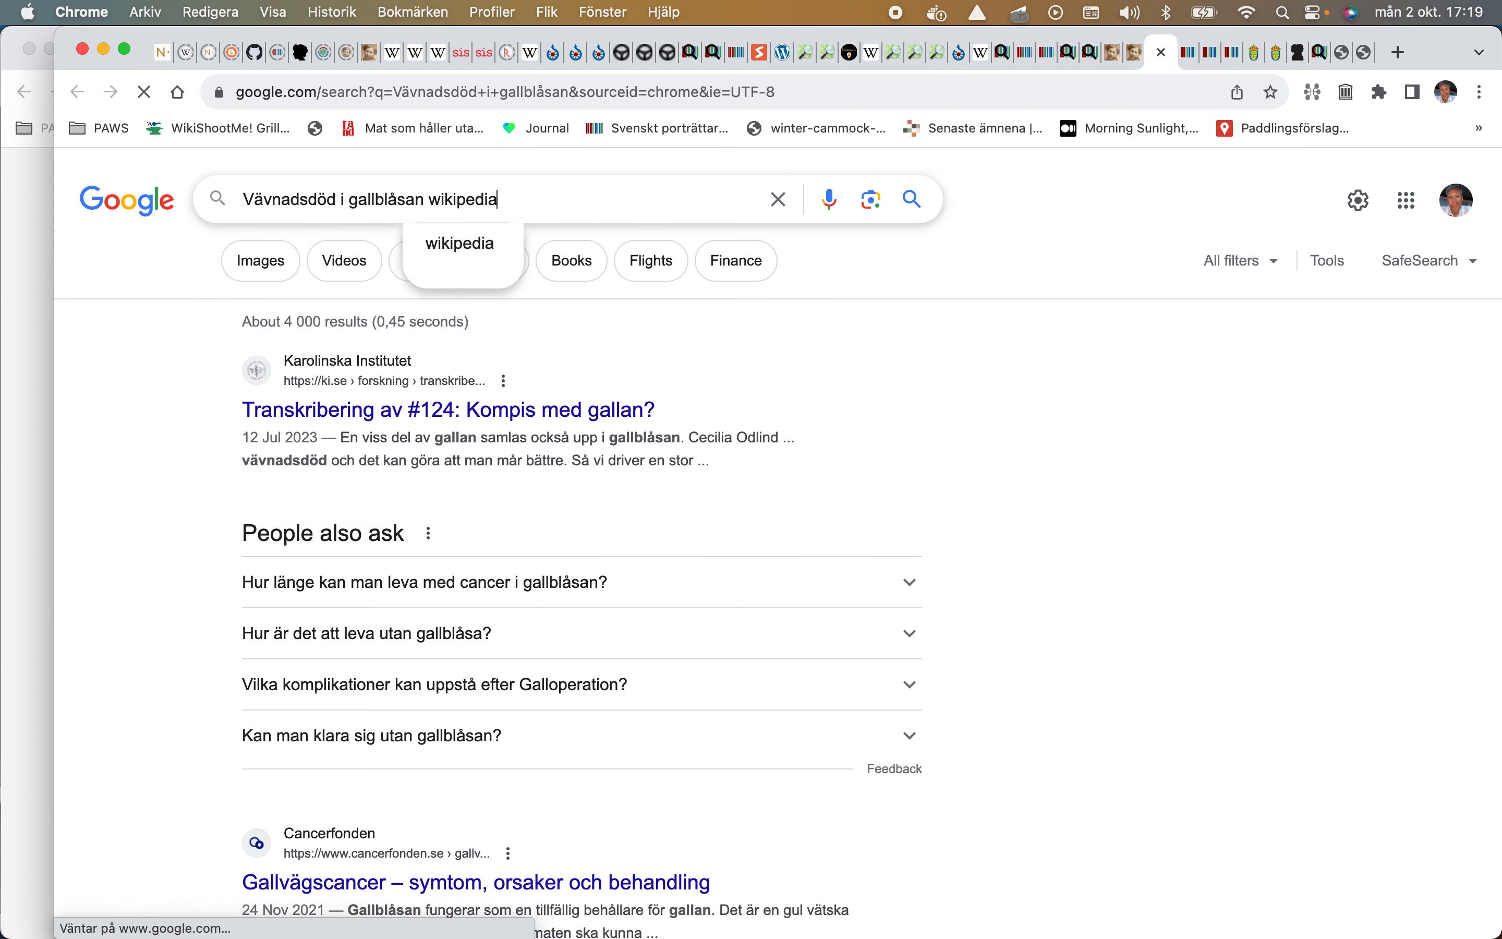
key("Return")
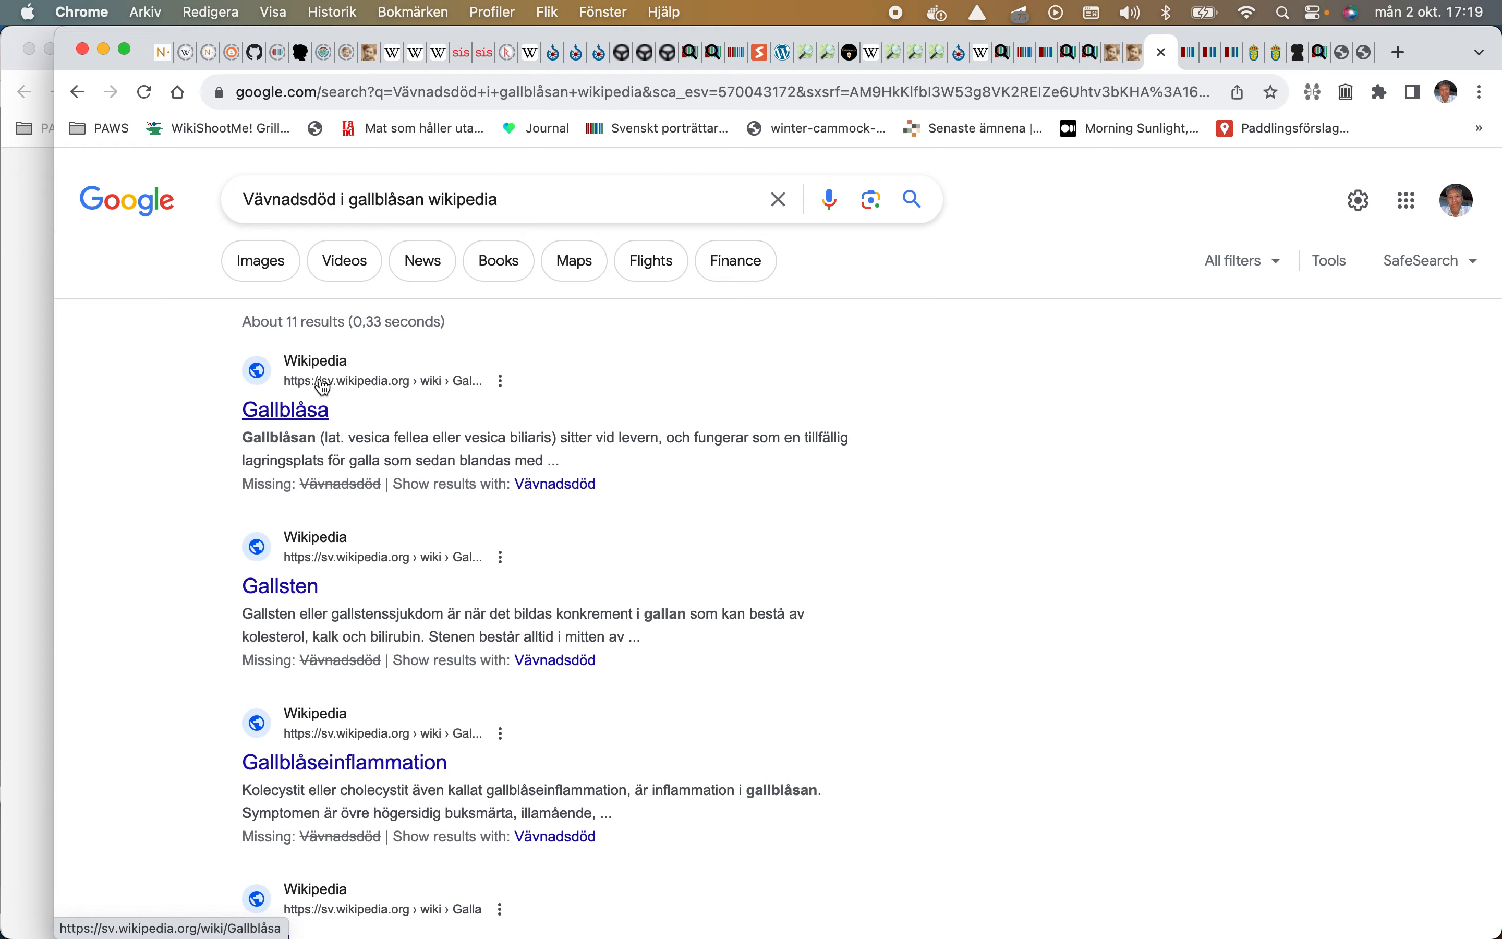
Step: Check the gallbladder results, including those that must contain "Vävnadsdöd", for a matching article, and return to the original results
scroll(320, 379, "down", 5)
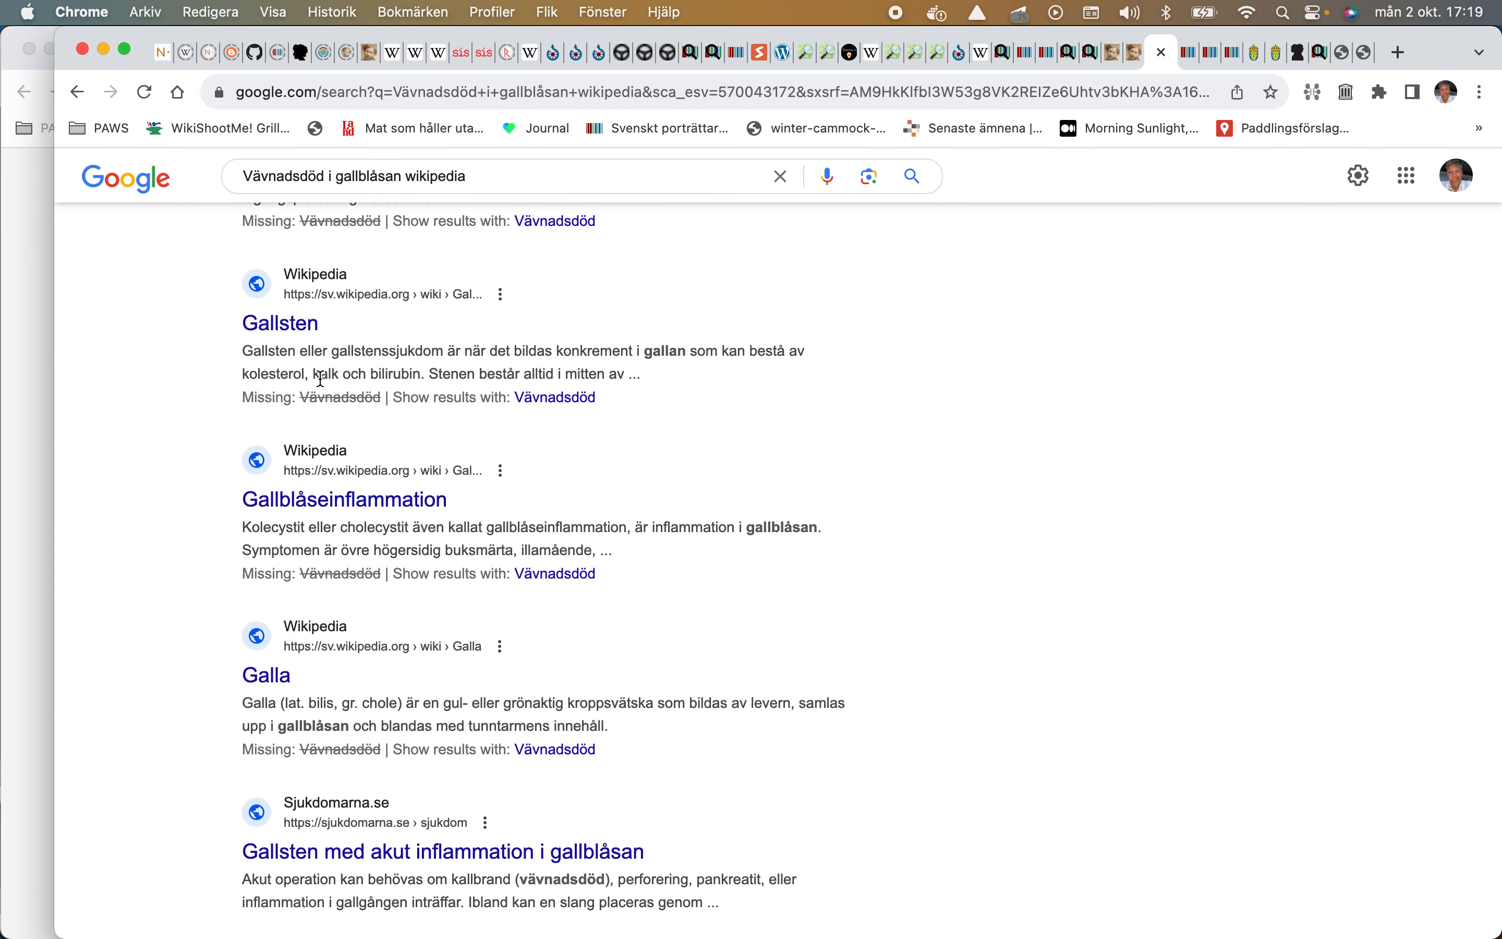
left_click(536, 575)
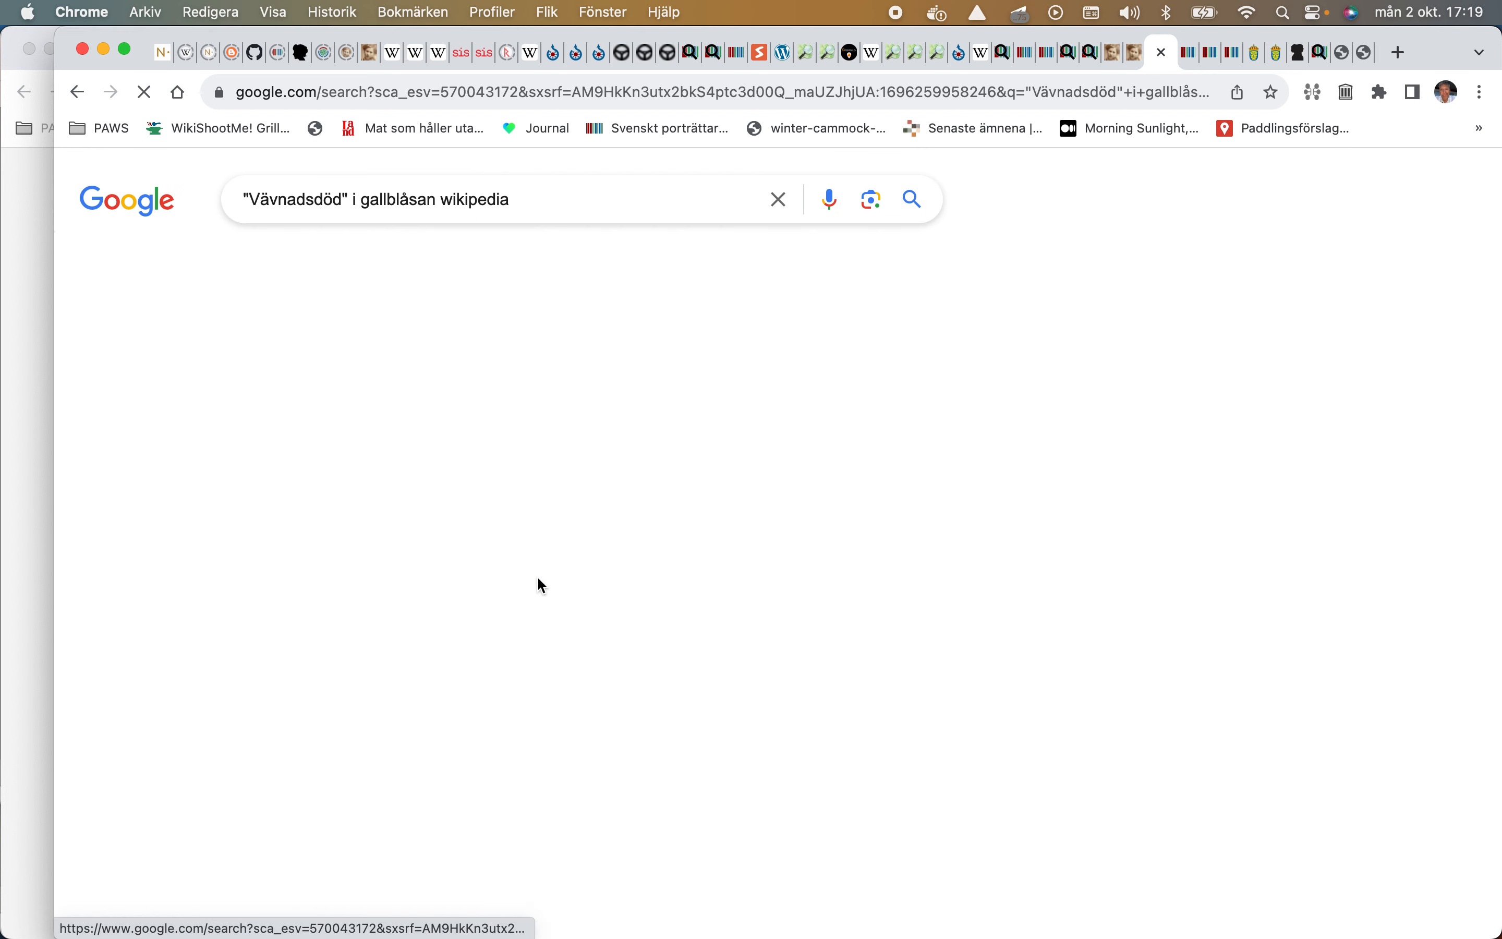
scroll(540, 585, "down", 10)
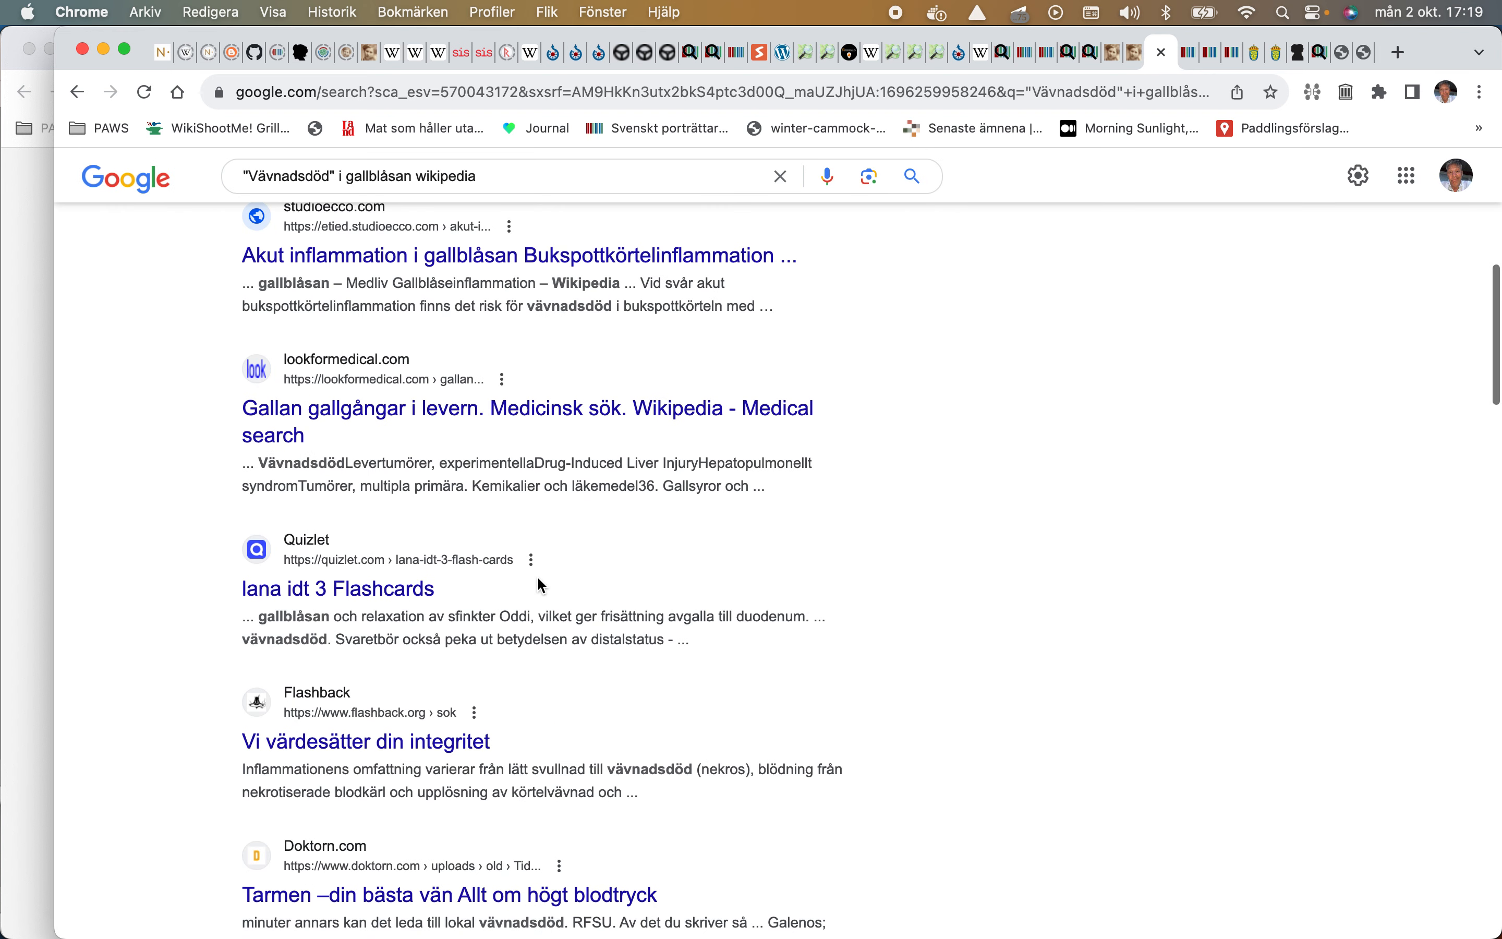
left_click(77, 92)
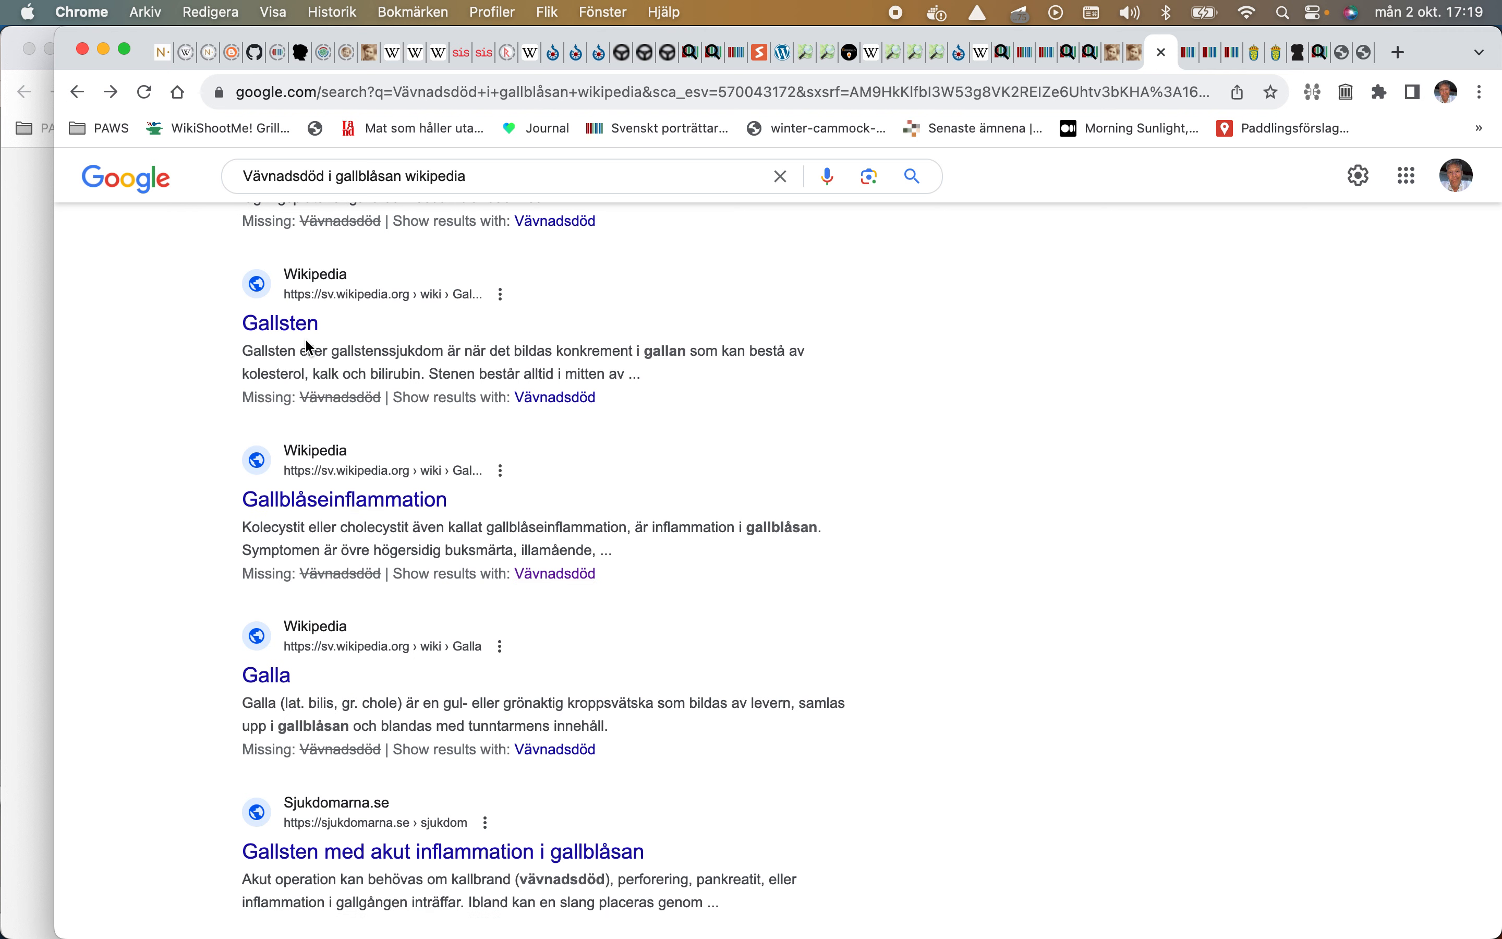
Step: Search Google for the forum reply's phrase "paralyserad tarm" plus "wikipedia" and open the Swedish Wikipedia article Paralytisk ileus
left_click(1138, 54)
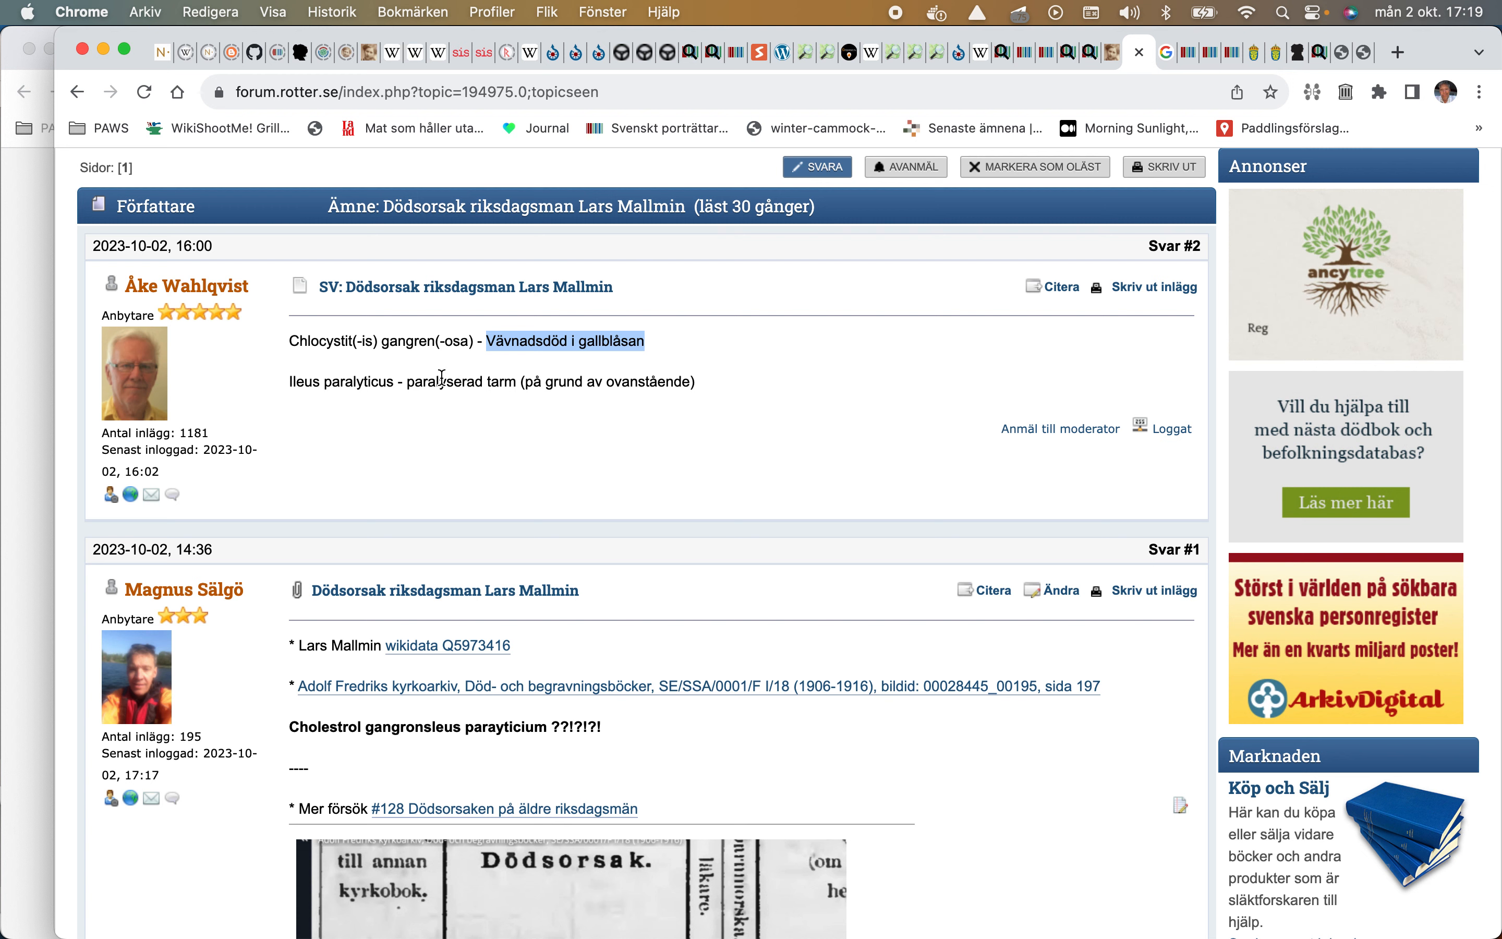
left_click_drag(446, 382, 492, 379)
right_click(492, 379)
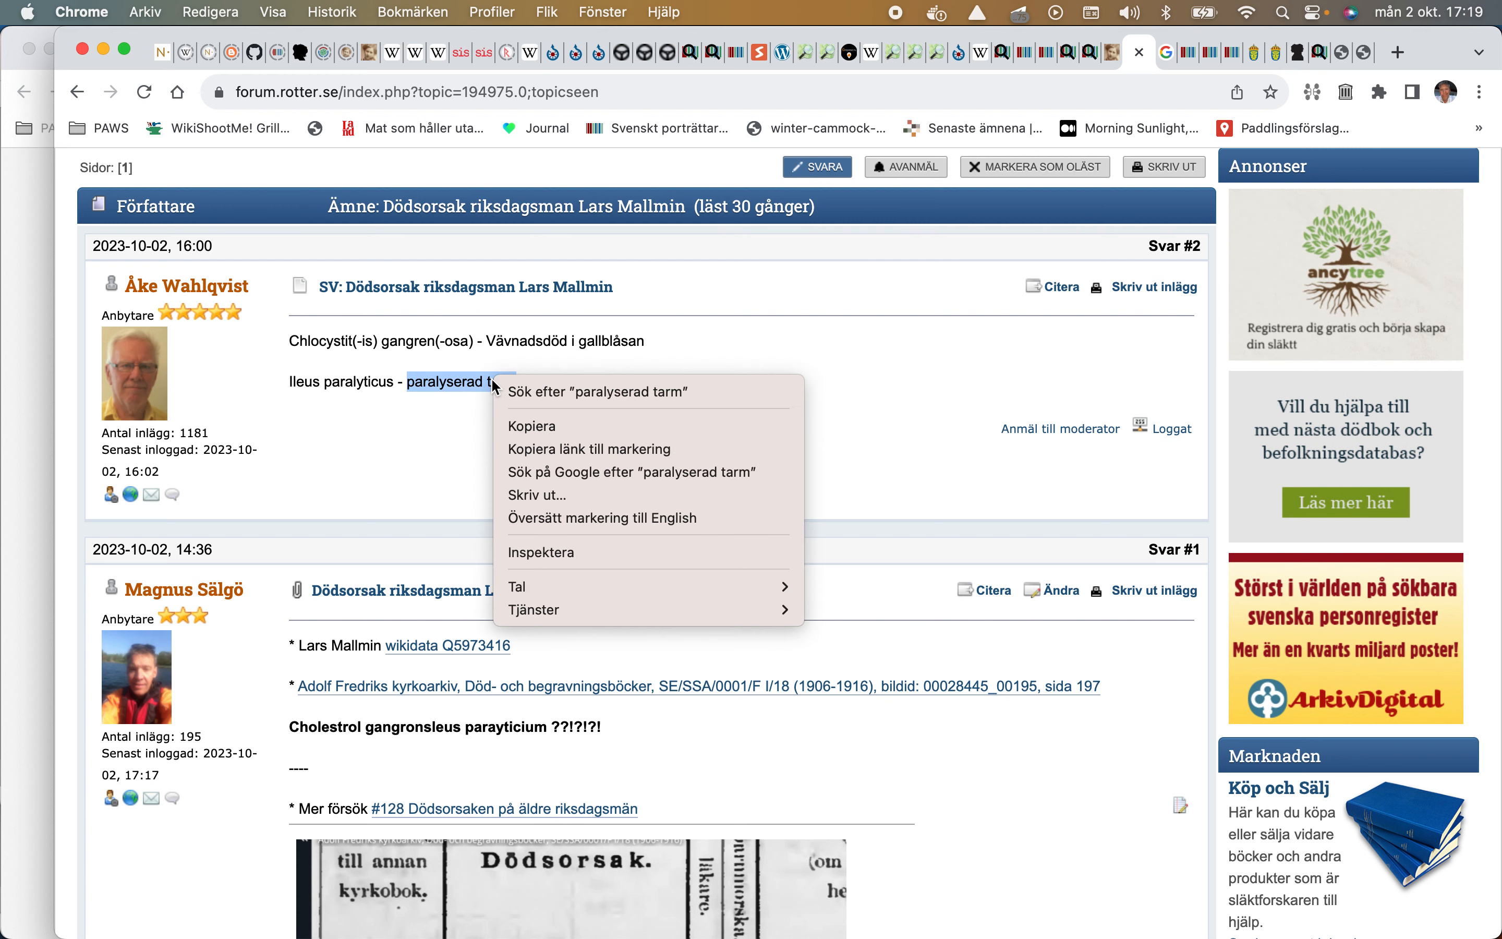
left_click(549, 472)
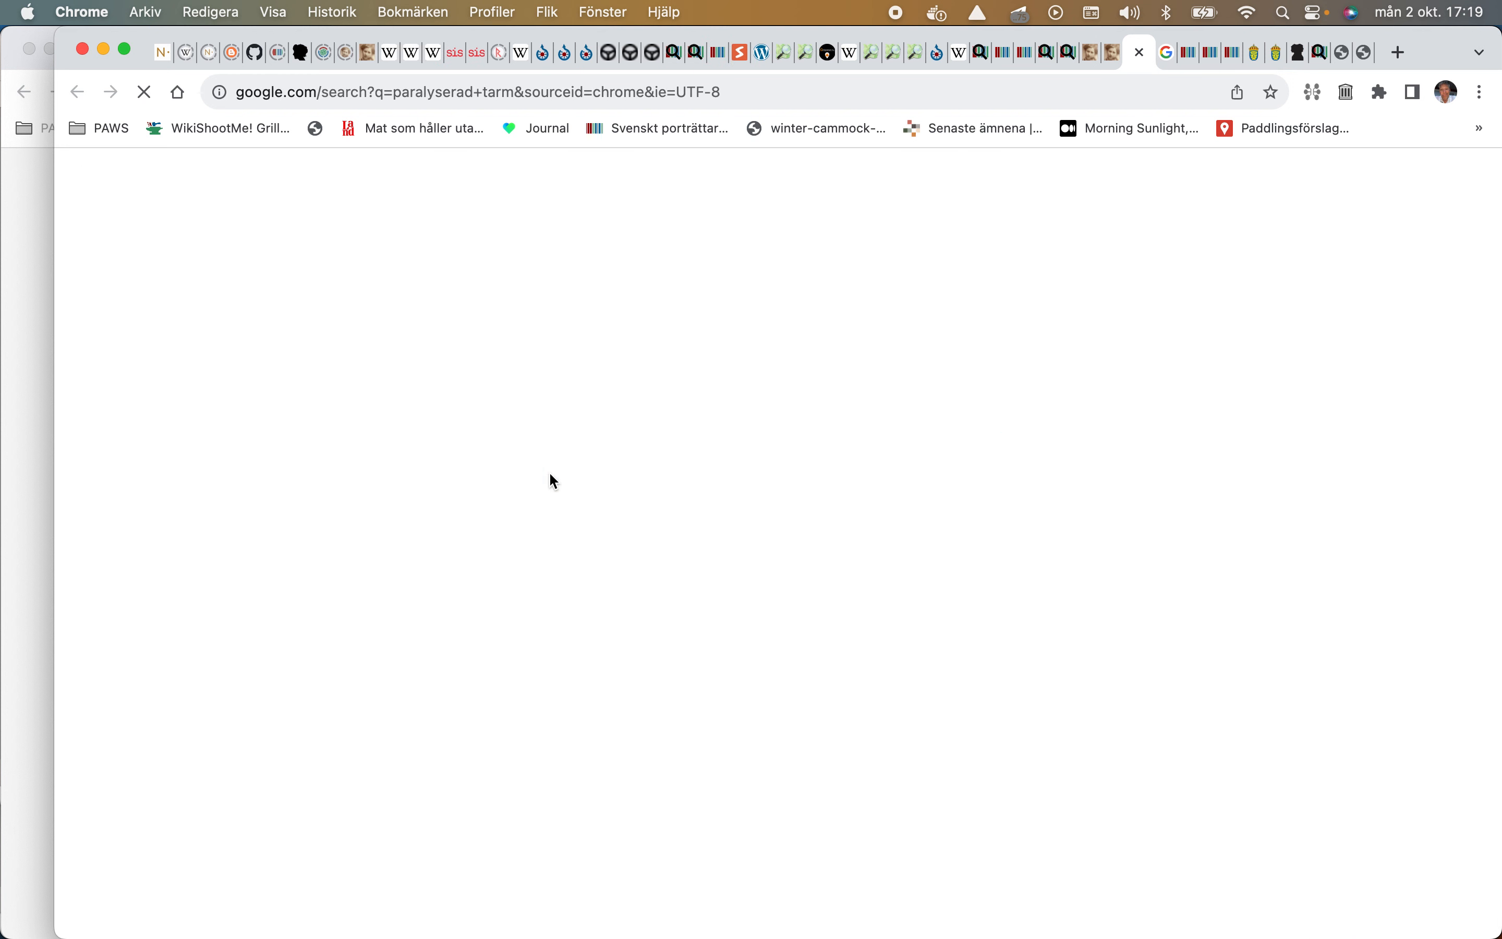
type("w")
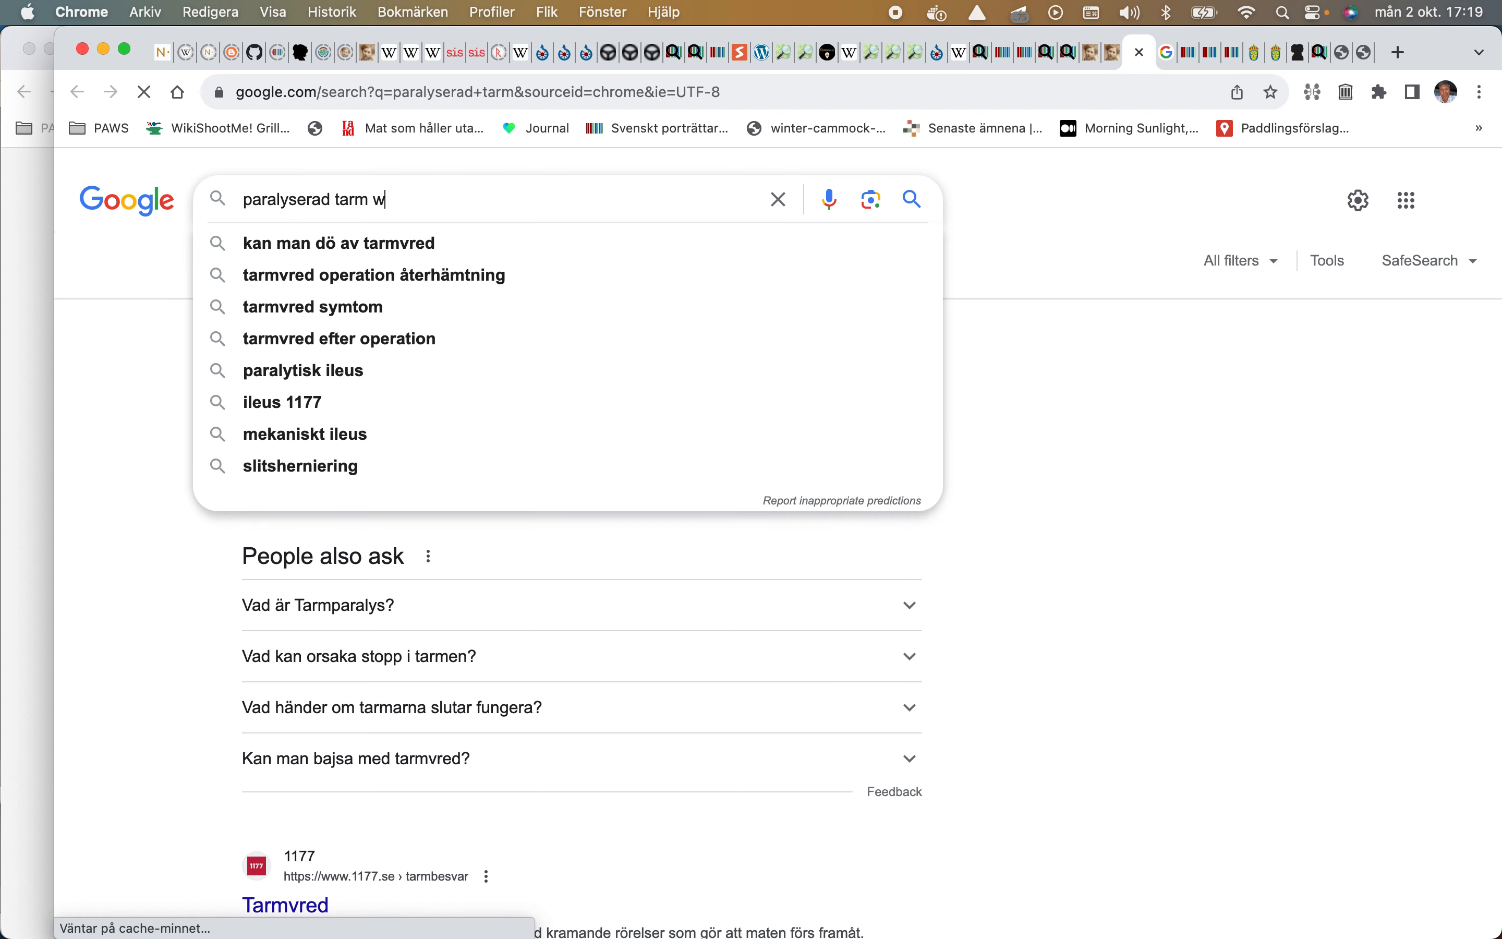
type("ikipedia")
key("Return")
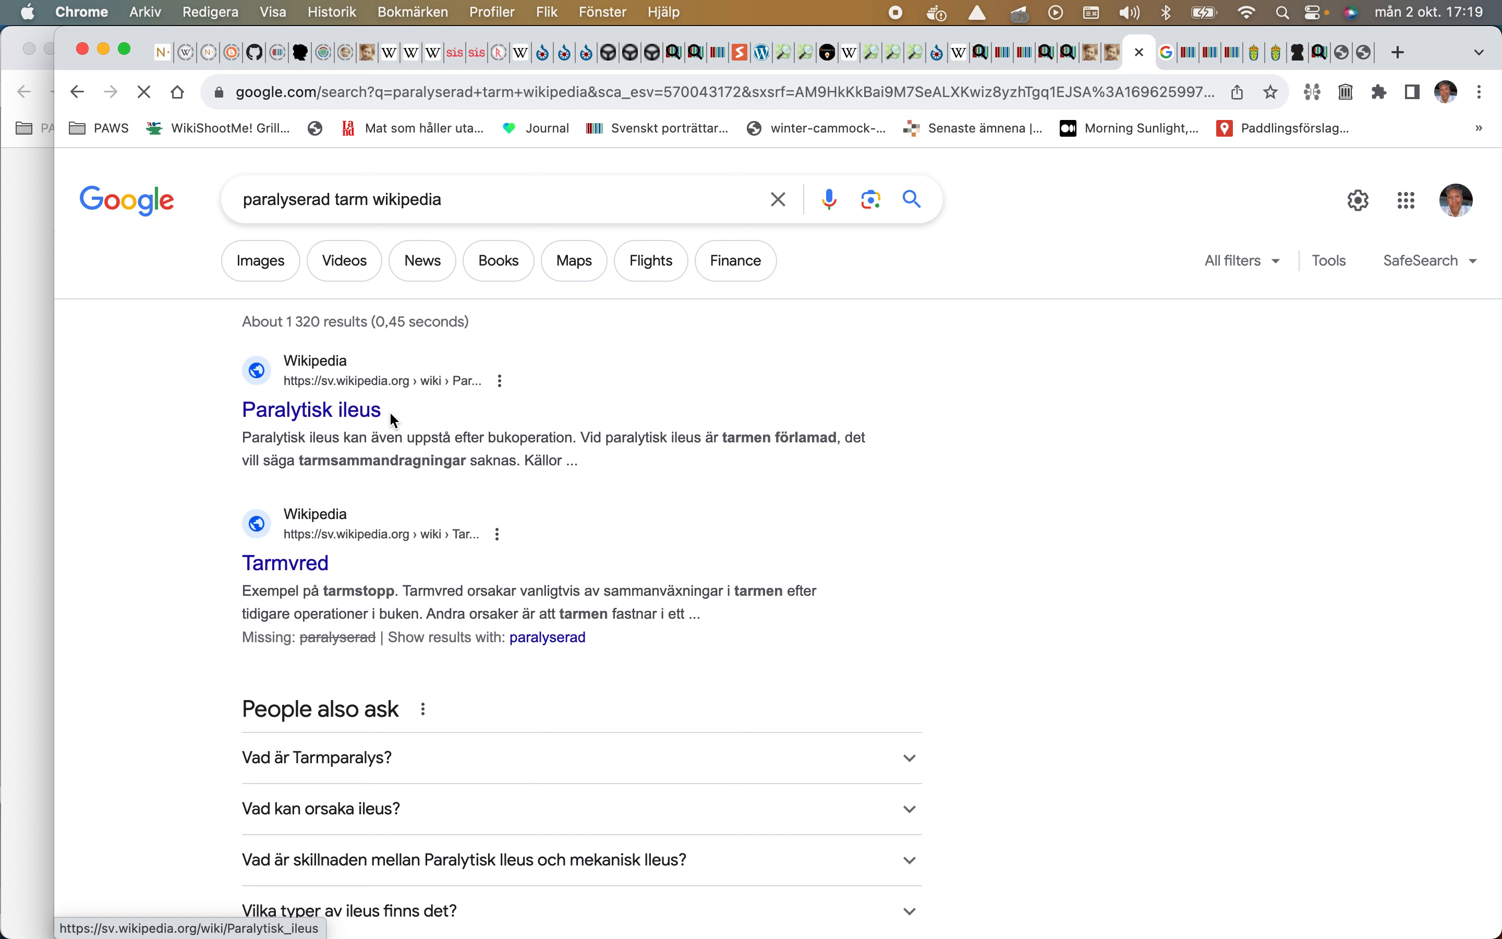
left_click(364, 417)
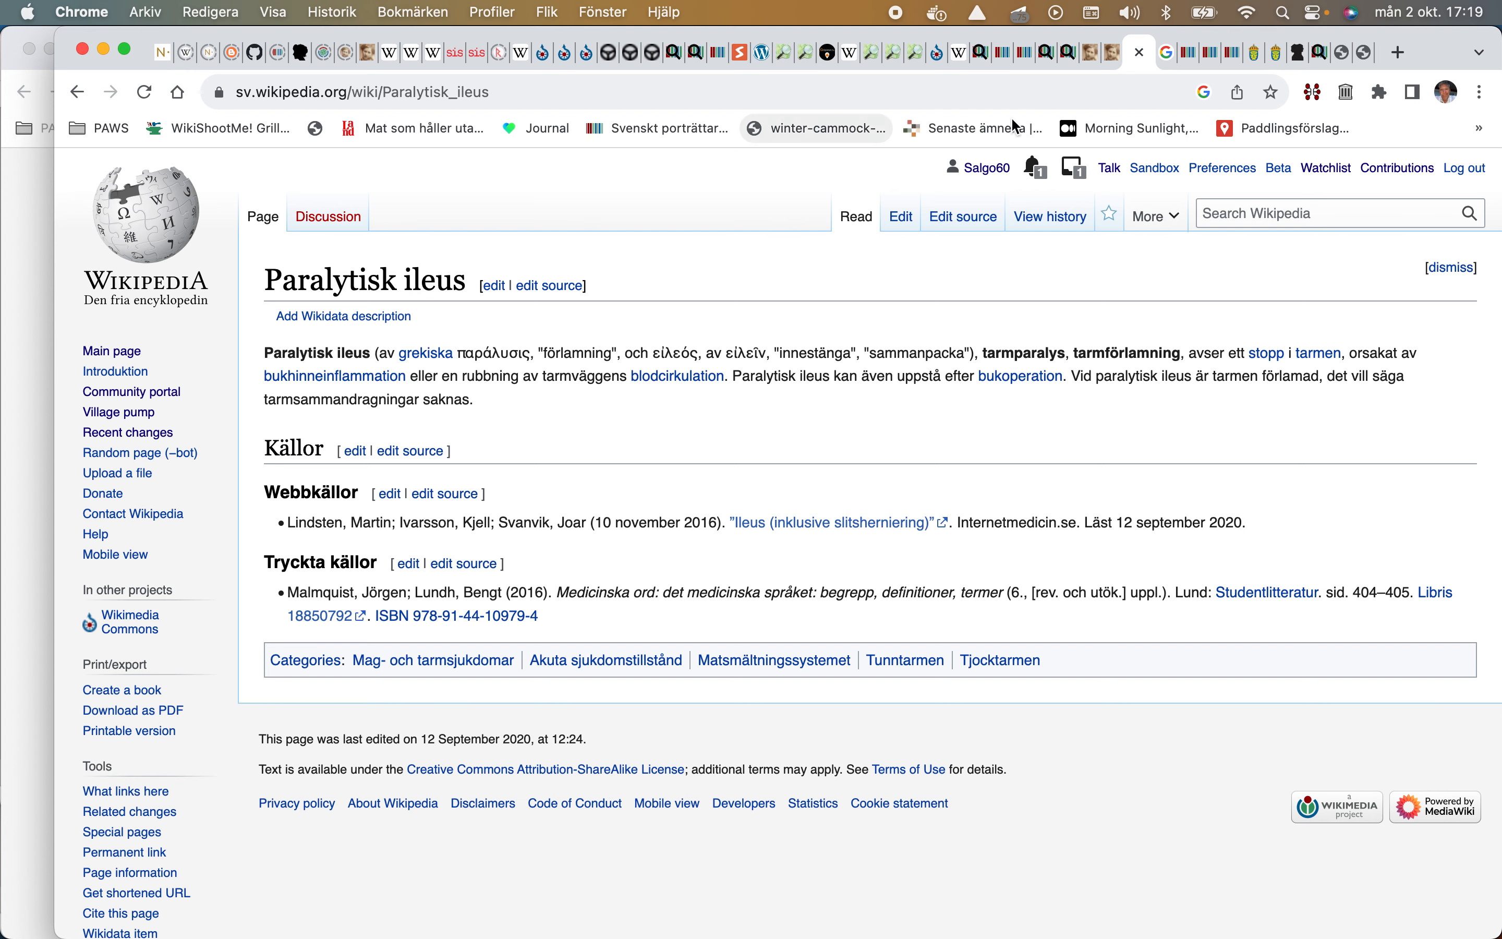
Step: Open the Wikidata item linked to the Paralytisk ileus article and copy its identifier Q18557941
left_click(1116, 52)
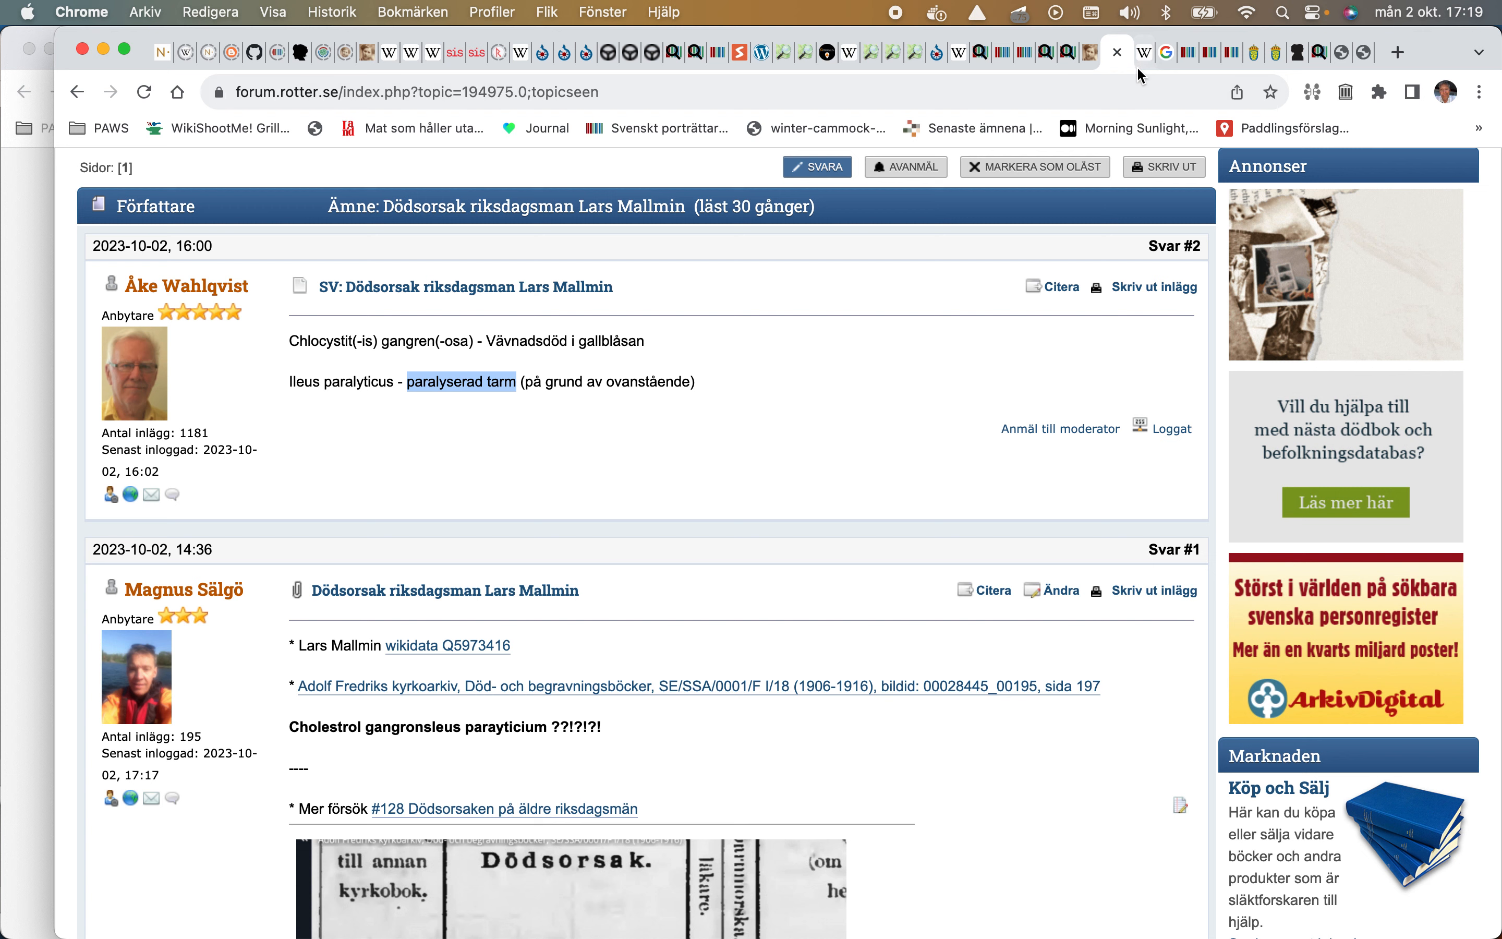
left_click(1142, 52)
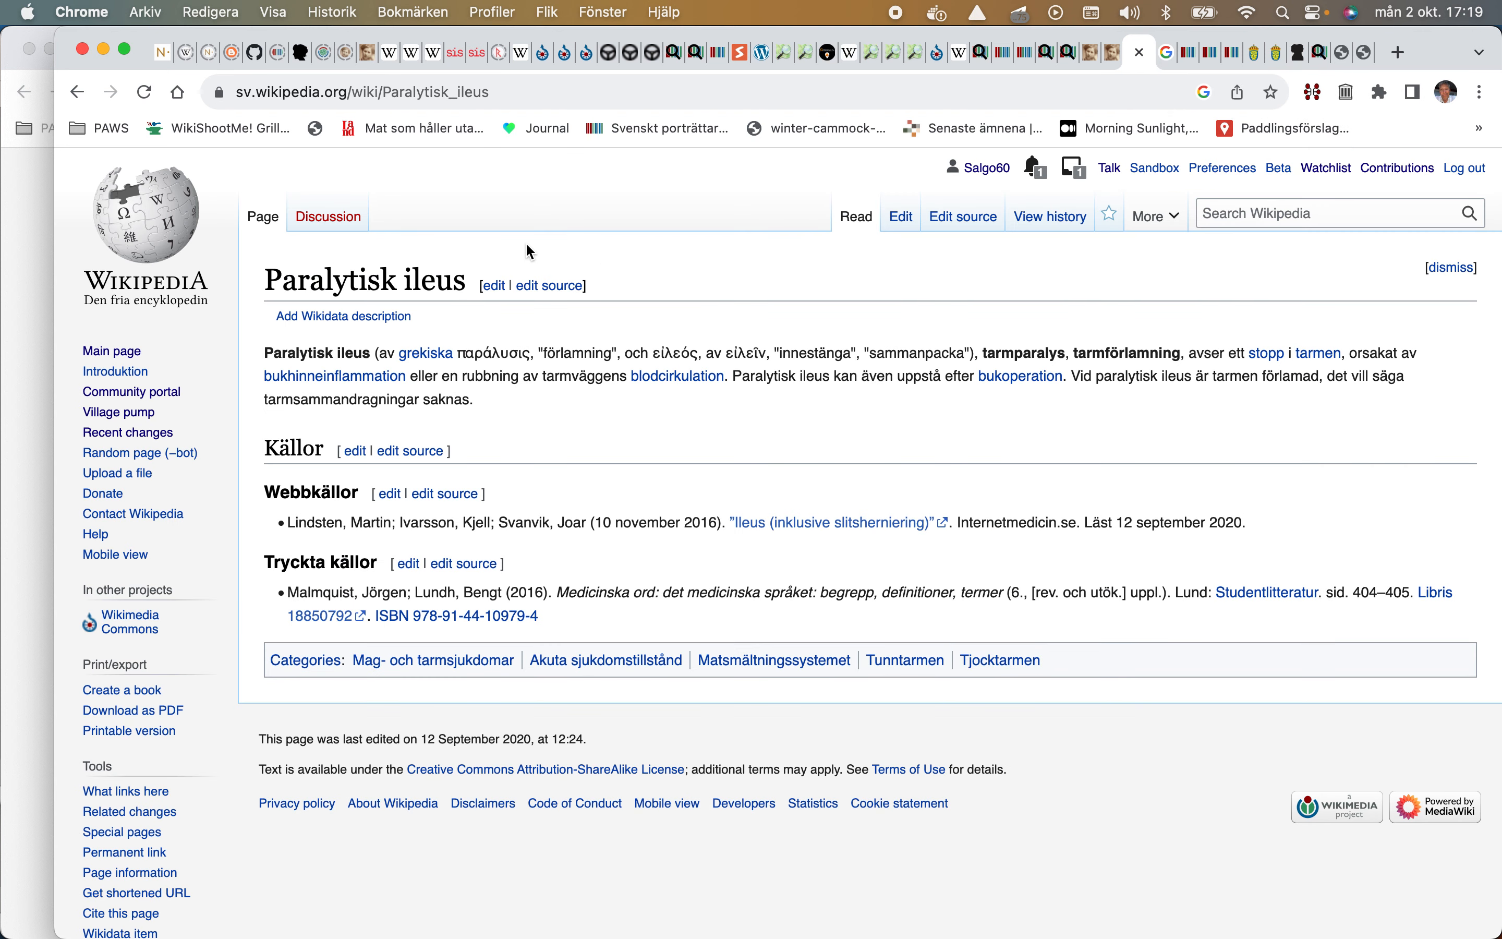
scroll(162, 470, "down", 3)
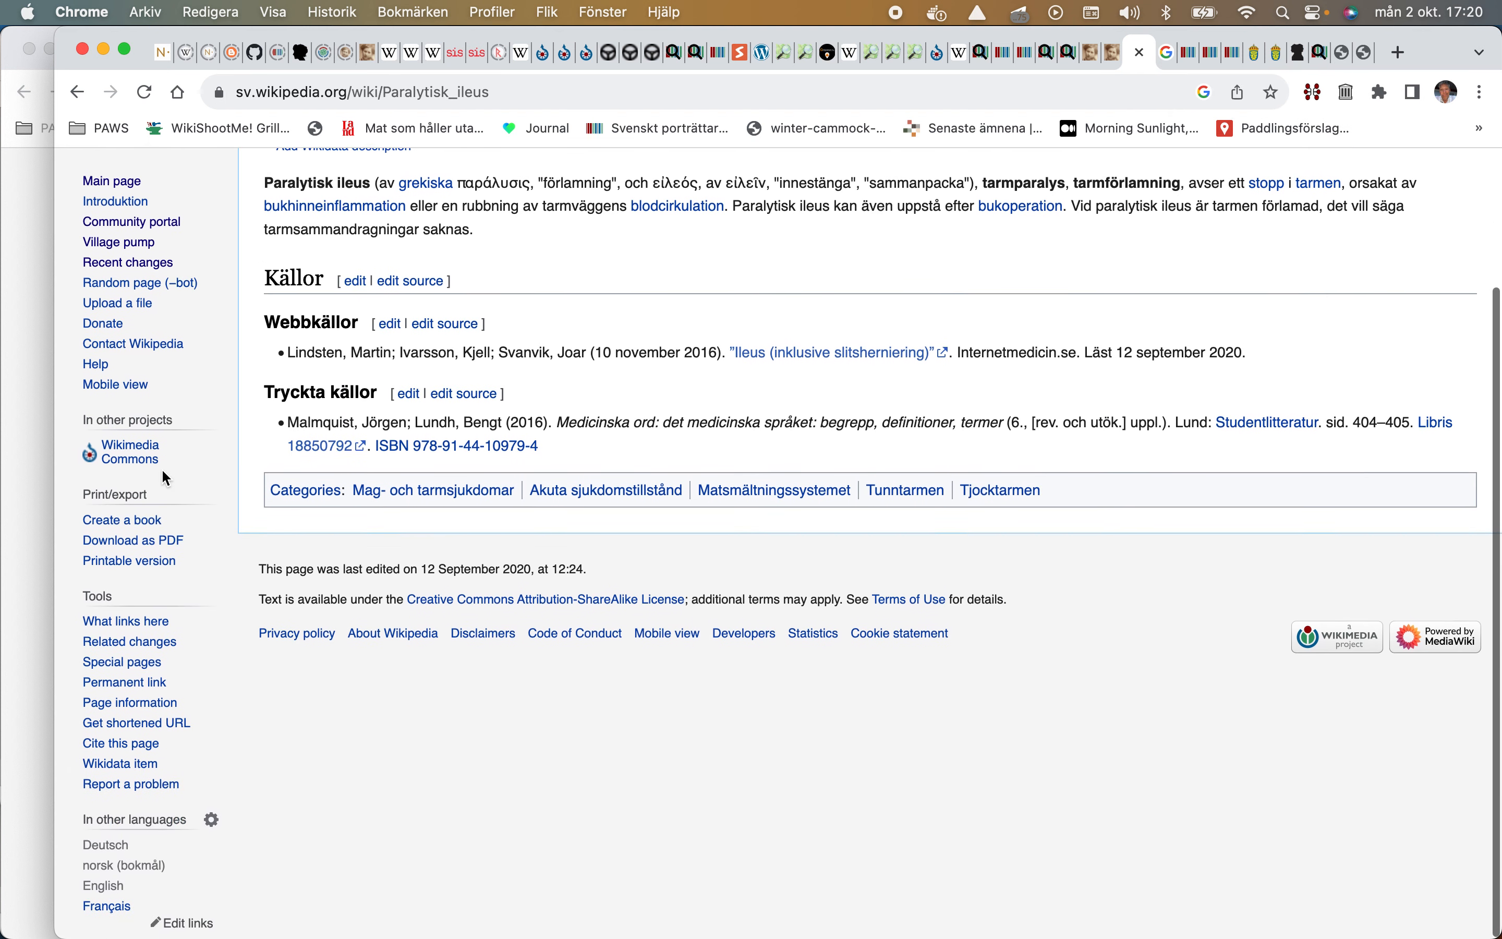
left_click(120, 767)
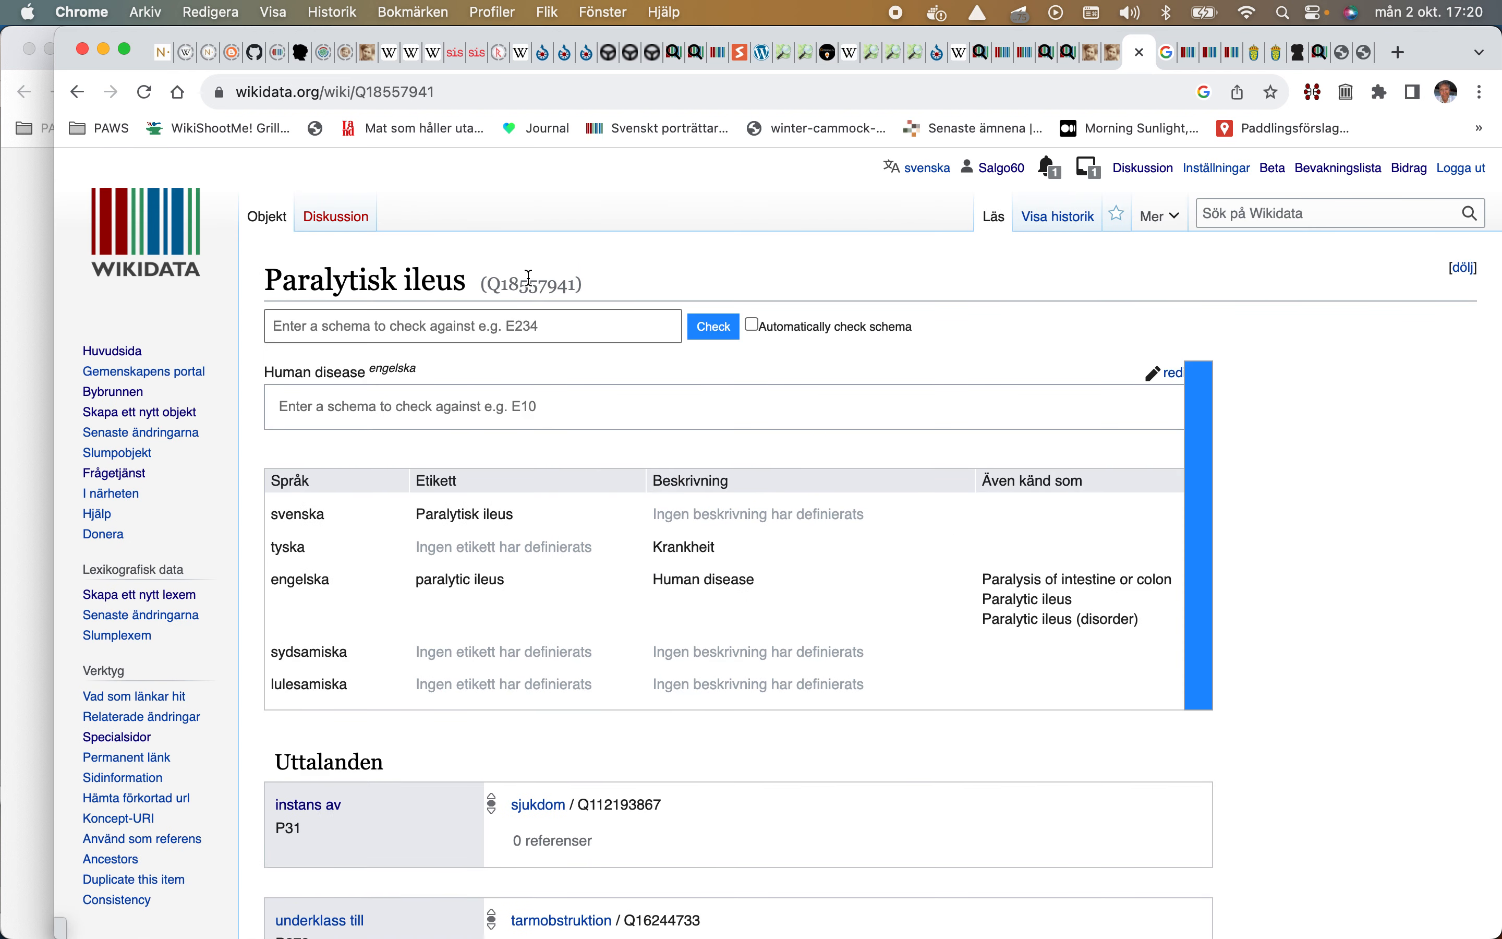
double_click(529, 278)
right_click(528, 276)
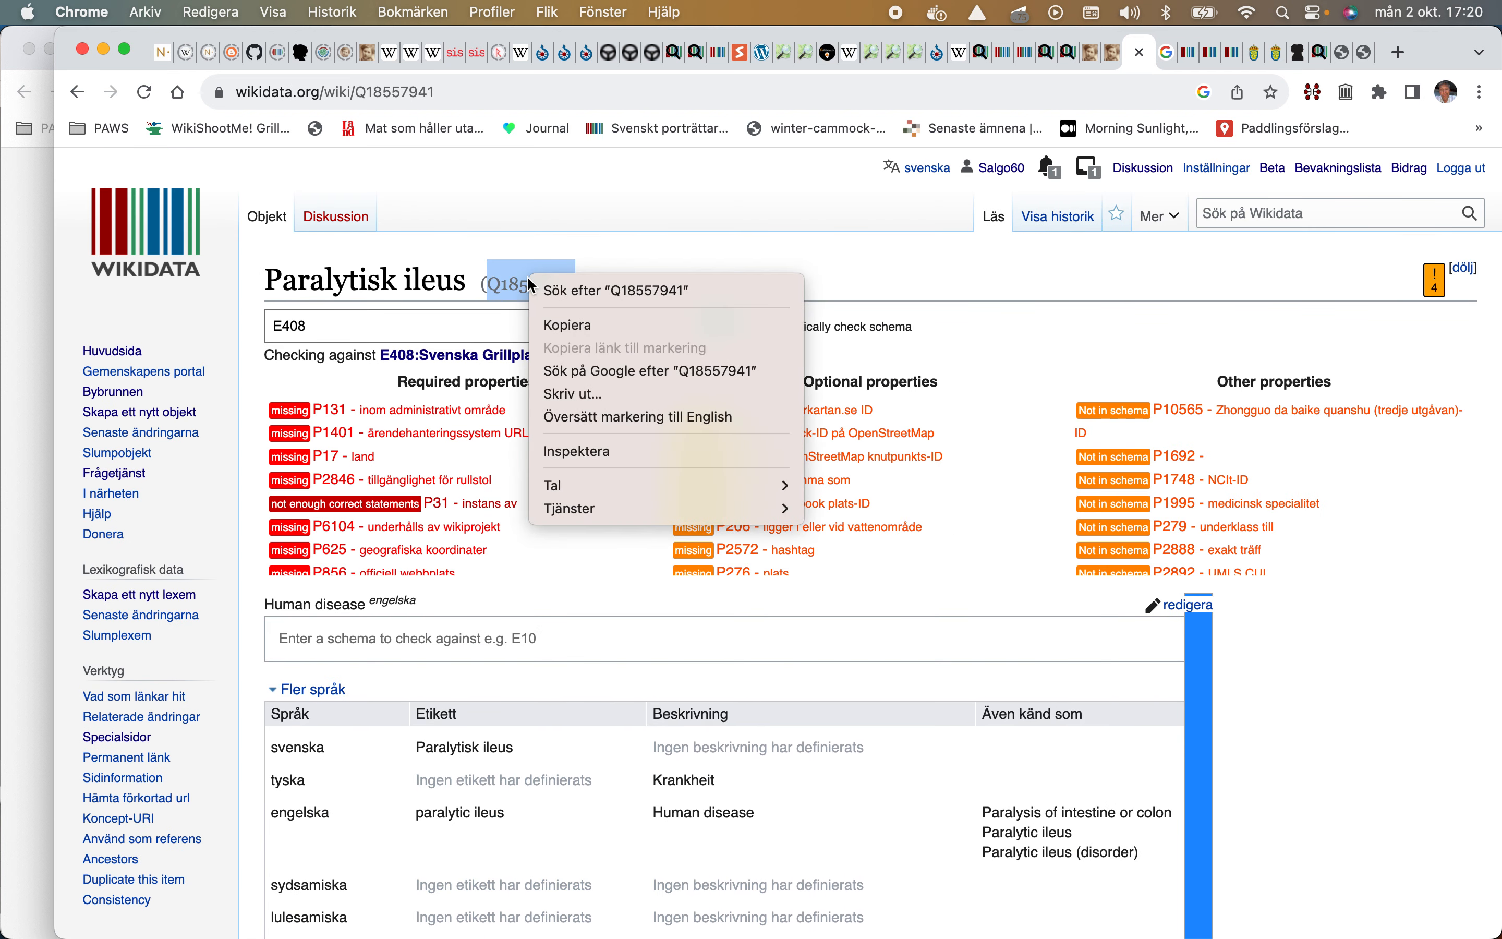
left_click(562, 326)
Step: Add a dödsorsak statement to Wikidata item Q5973416 with Paralytisk ileus (Q18557941) as its value
left_click(1191, 54)
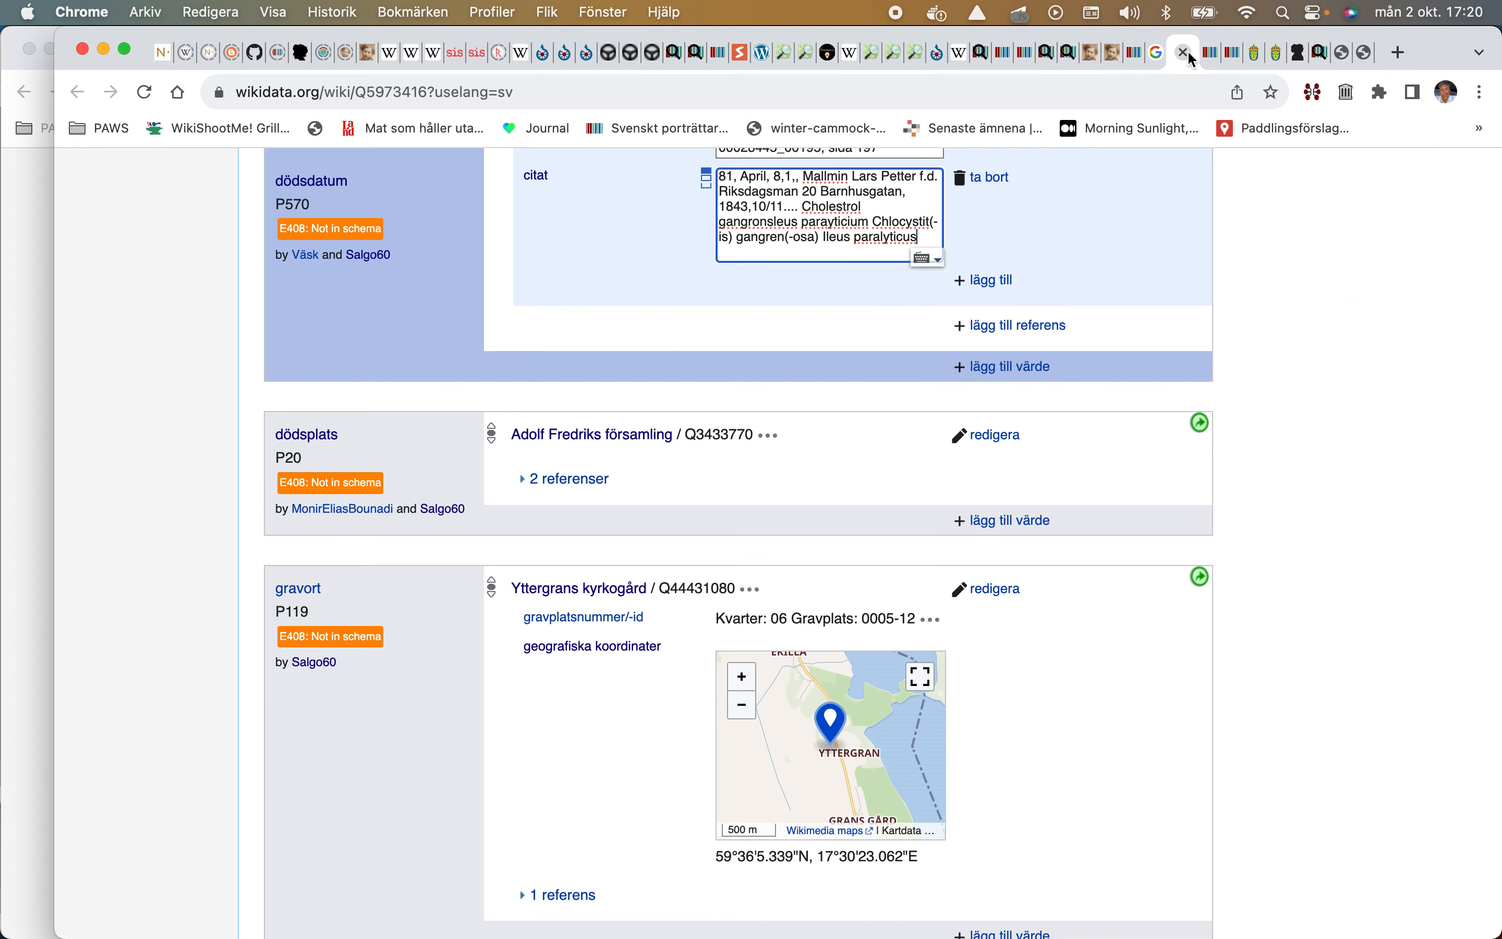
scroll(1129, 277, "up", 3)
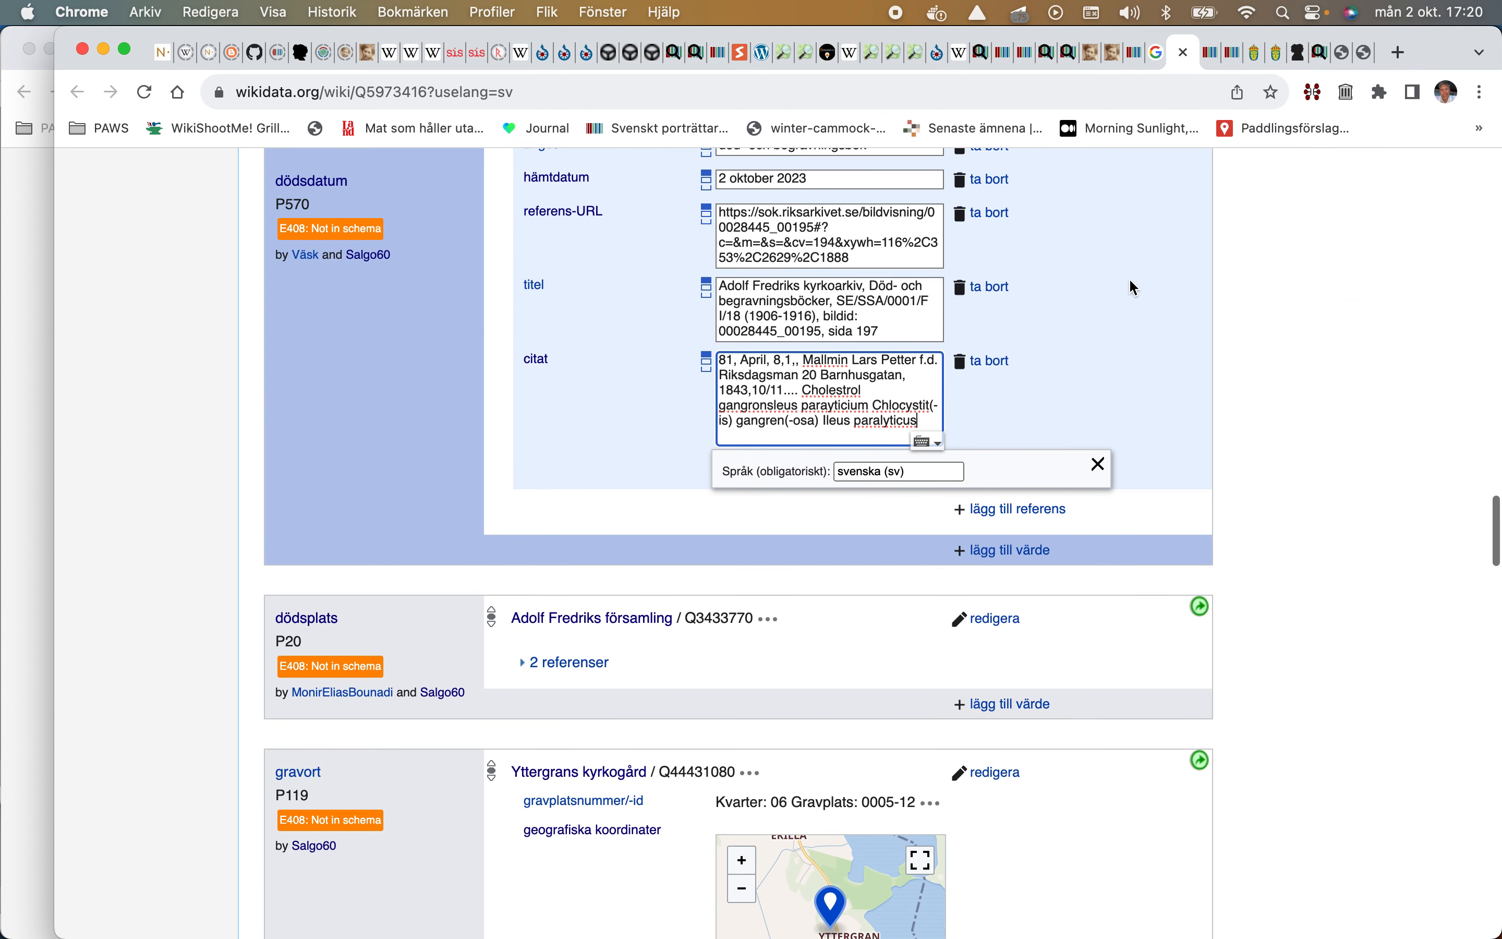
scroll(1129, 277, "down", 20)
scroll(1129, 277, "down", 3)
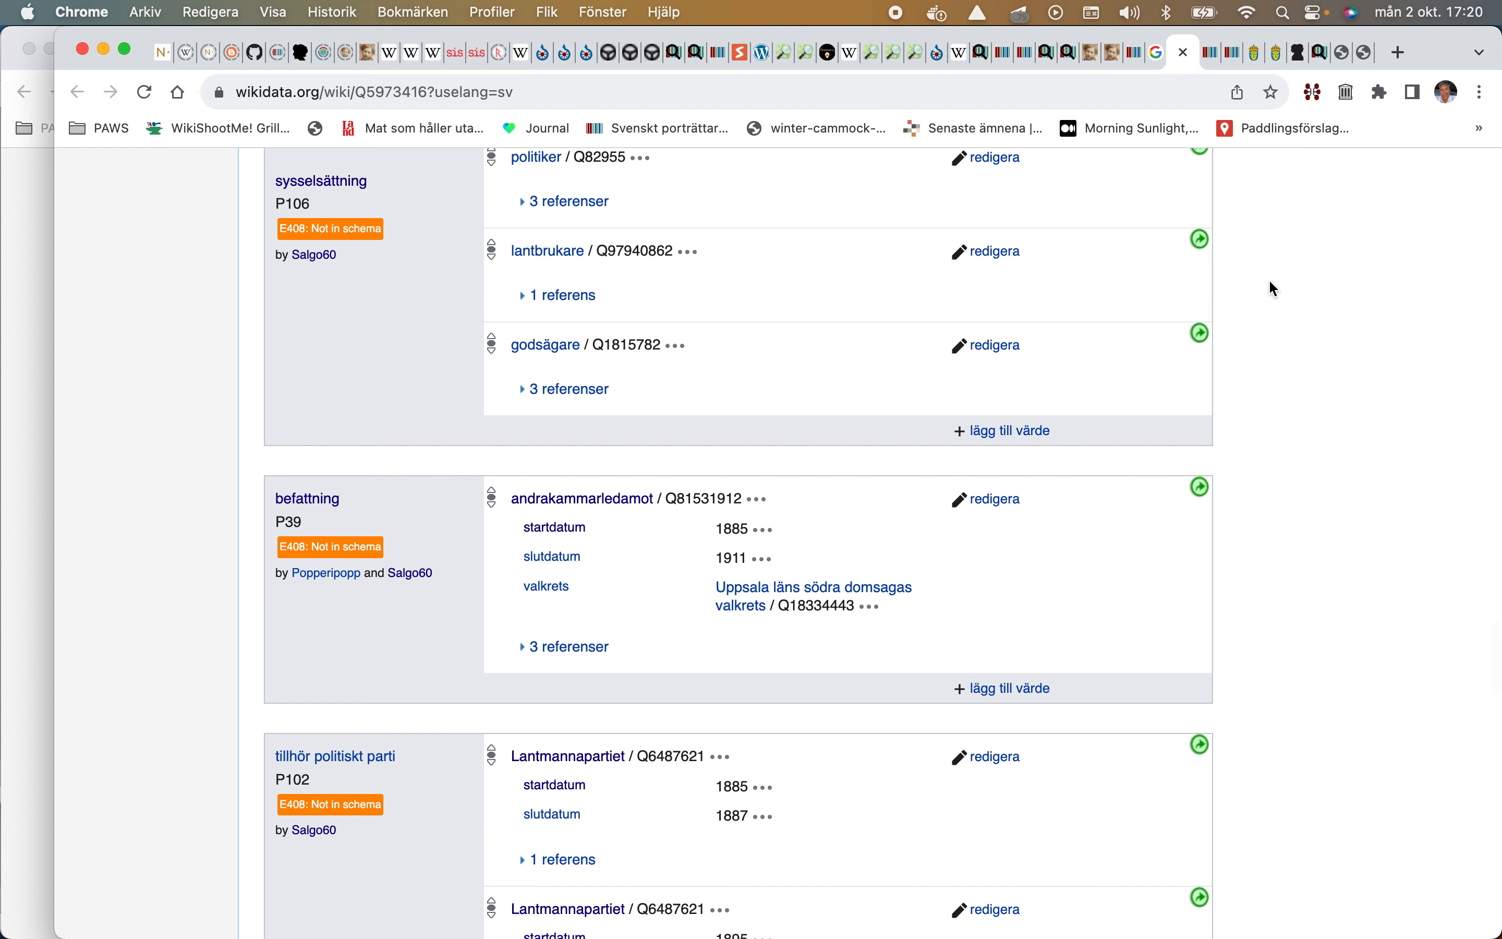
type("a")
type("död")
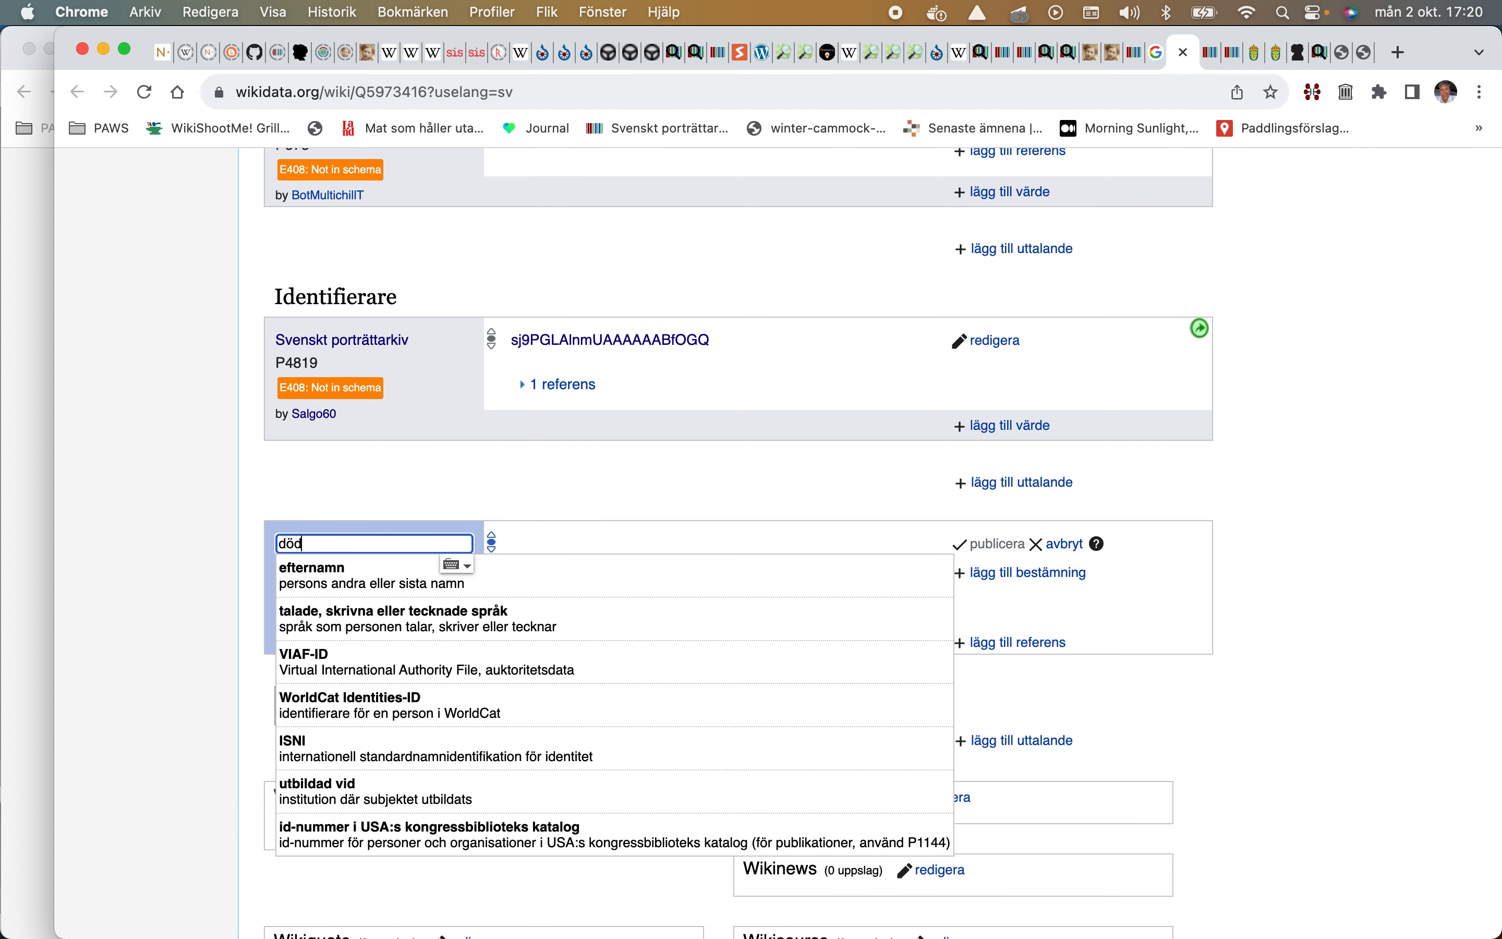
left_click(572, 562)
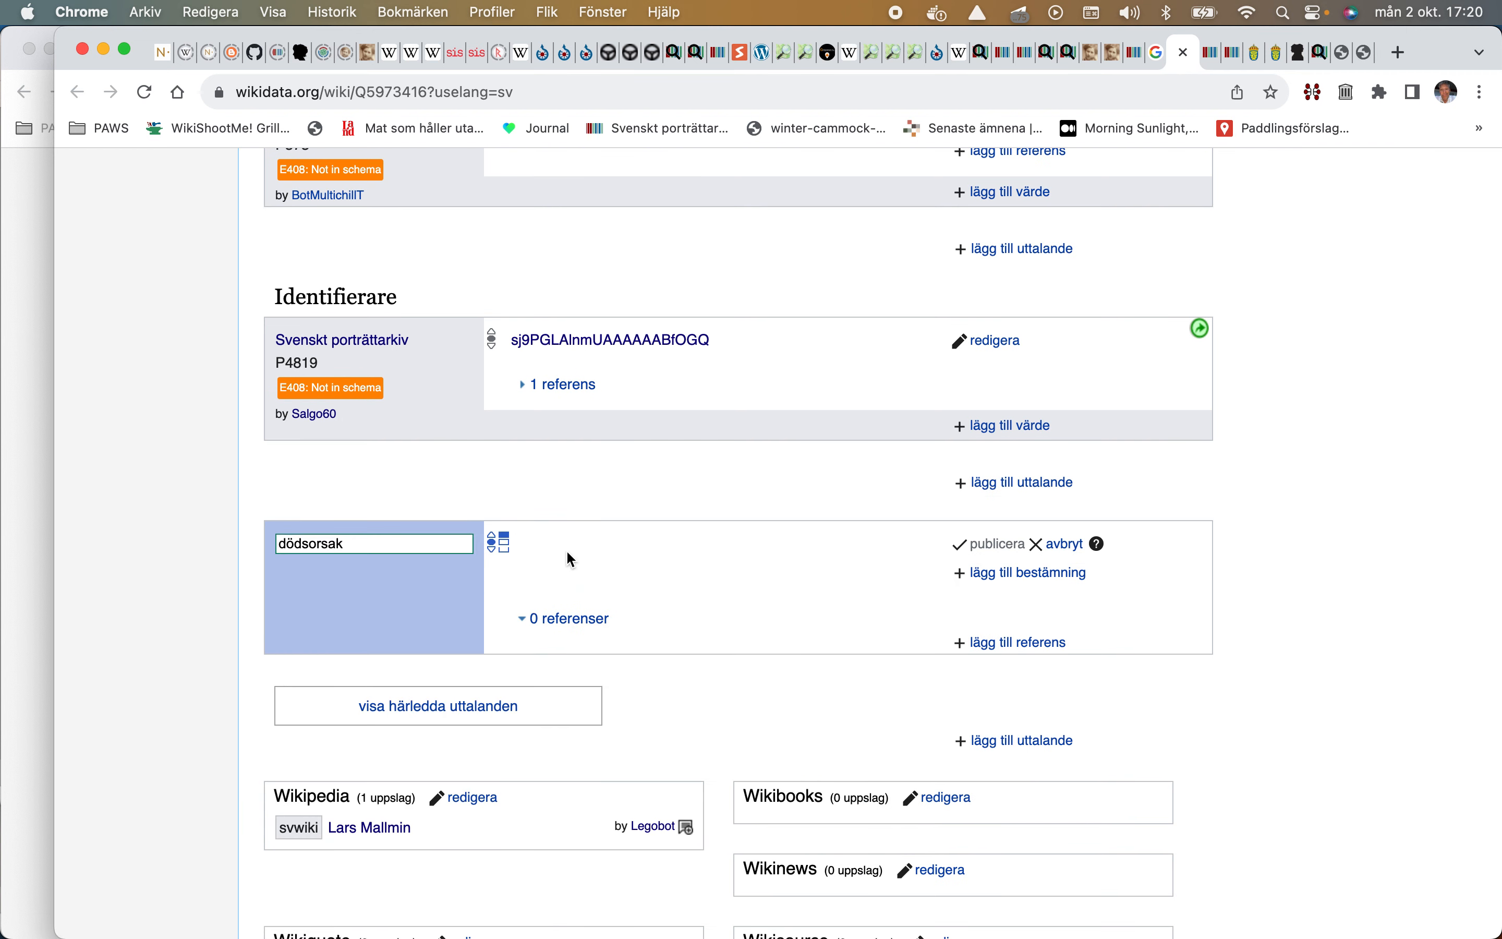
right_click(556, 542)
left_click(613, 697)
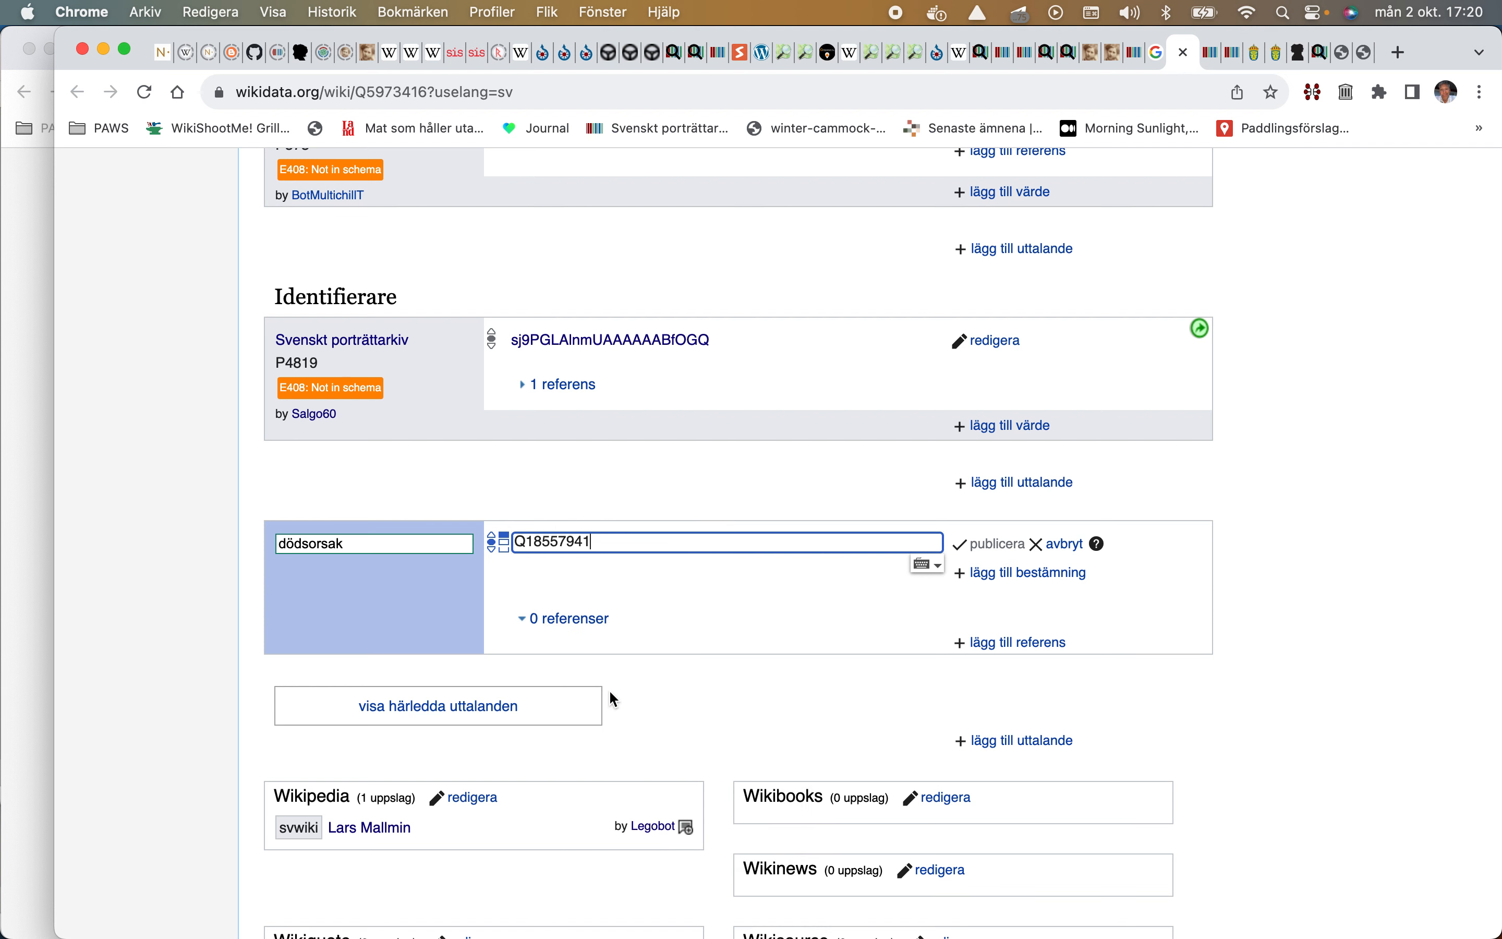
left_click(783, 588)
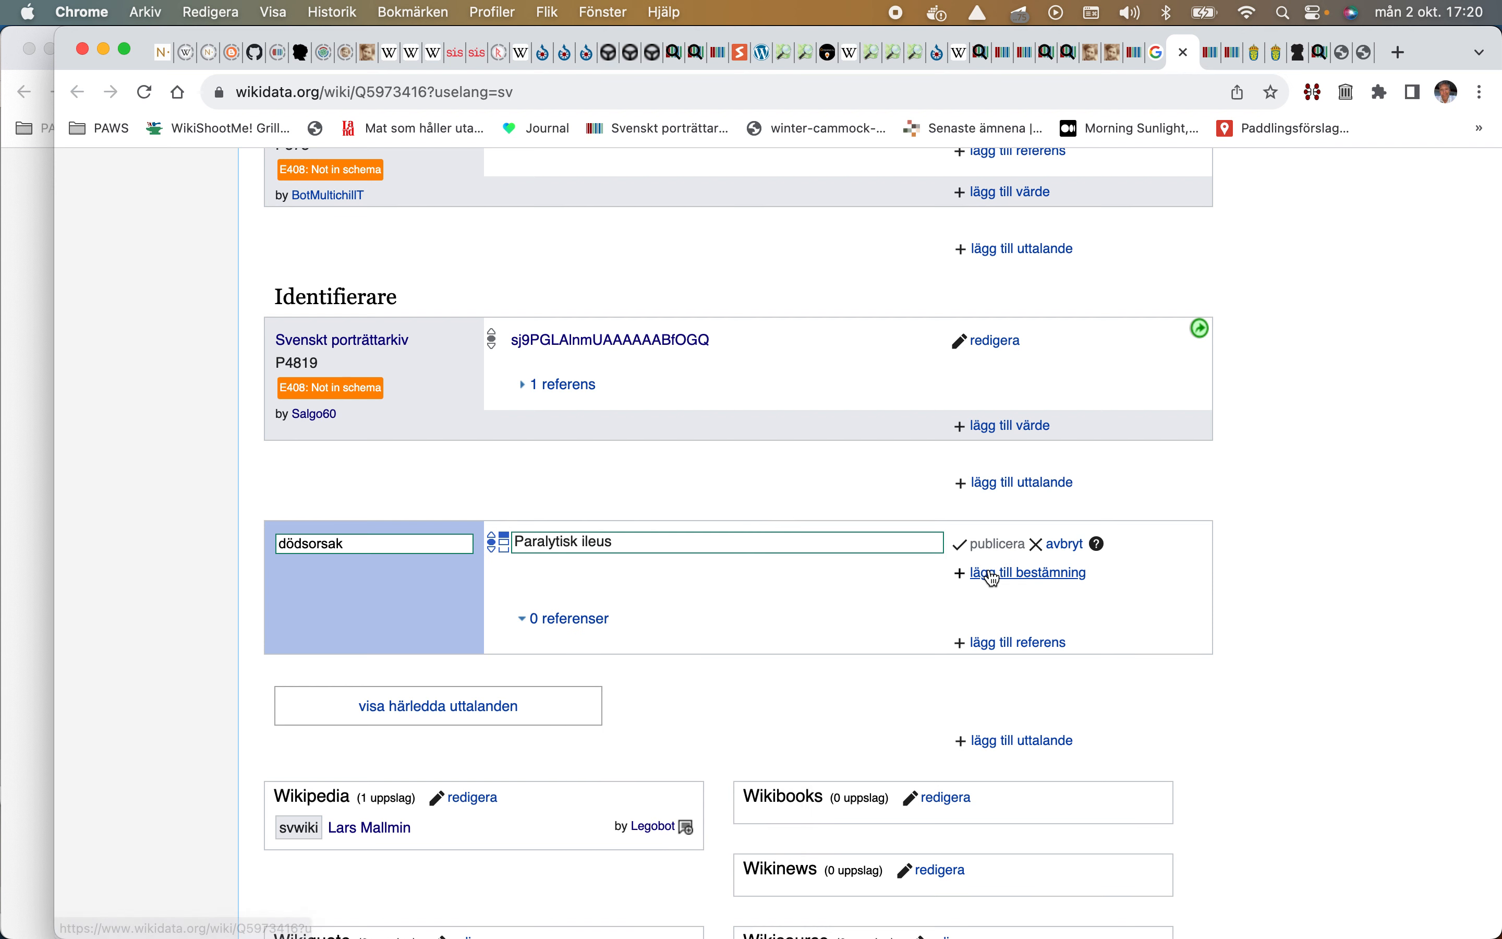
Step: Add an "angivet som" qualifier to the Paralytisk ileus dödsorsak statement
left_click(993, 574)
type("anges")
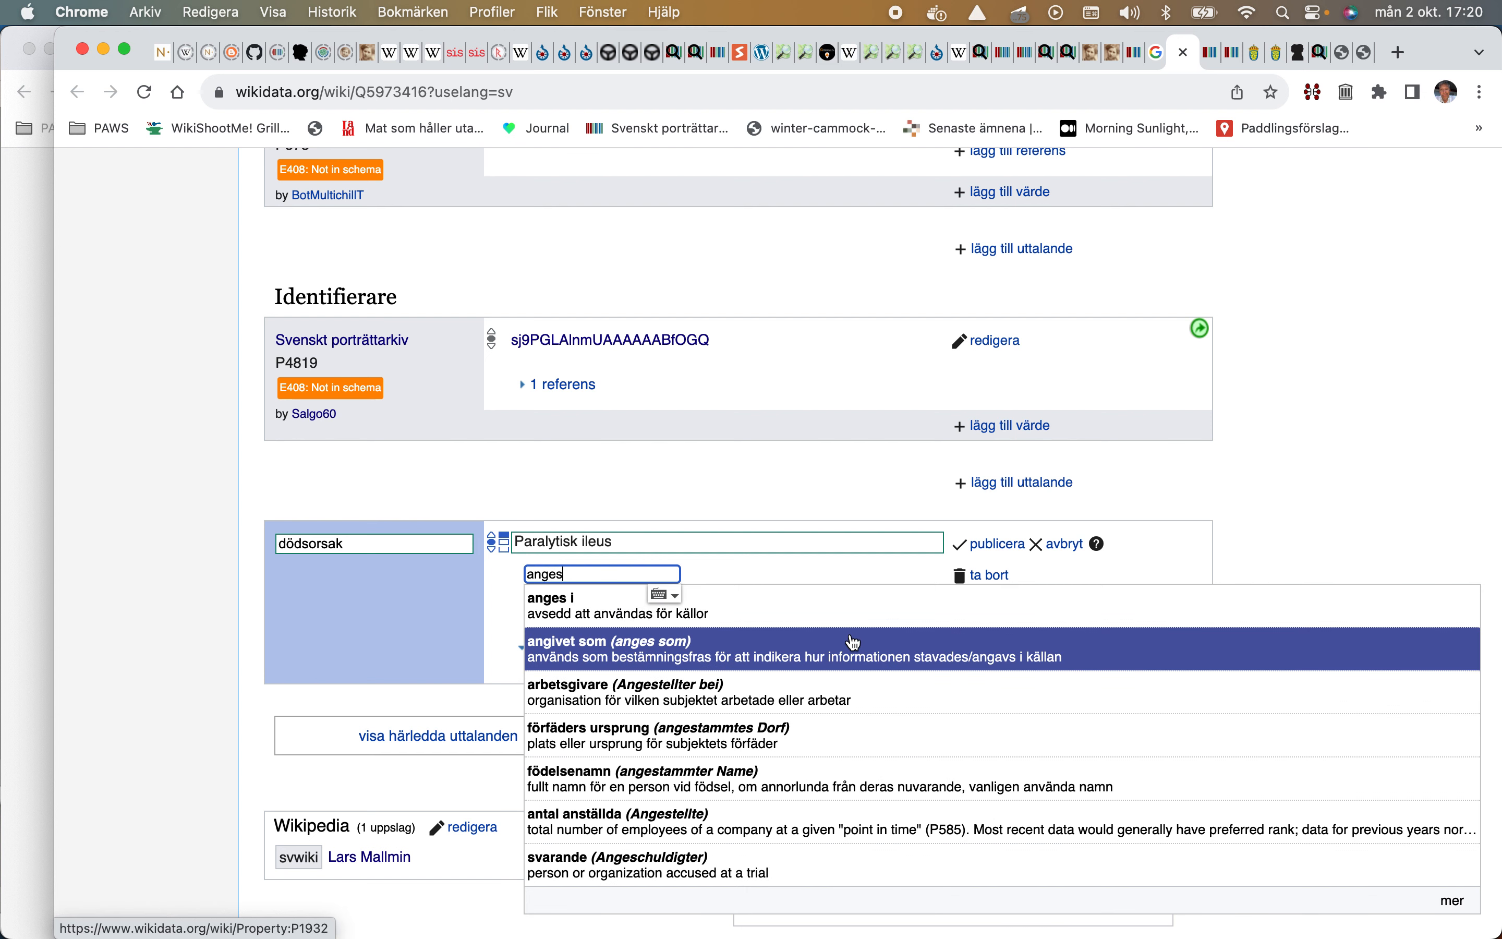
left_click(854, 643)
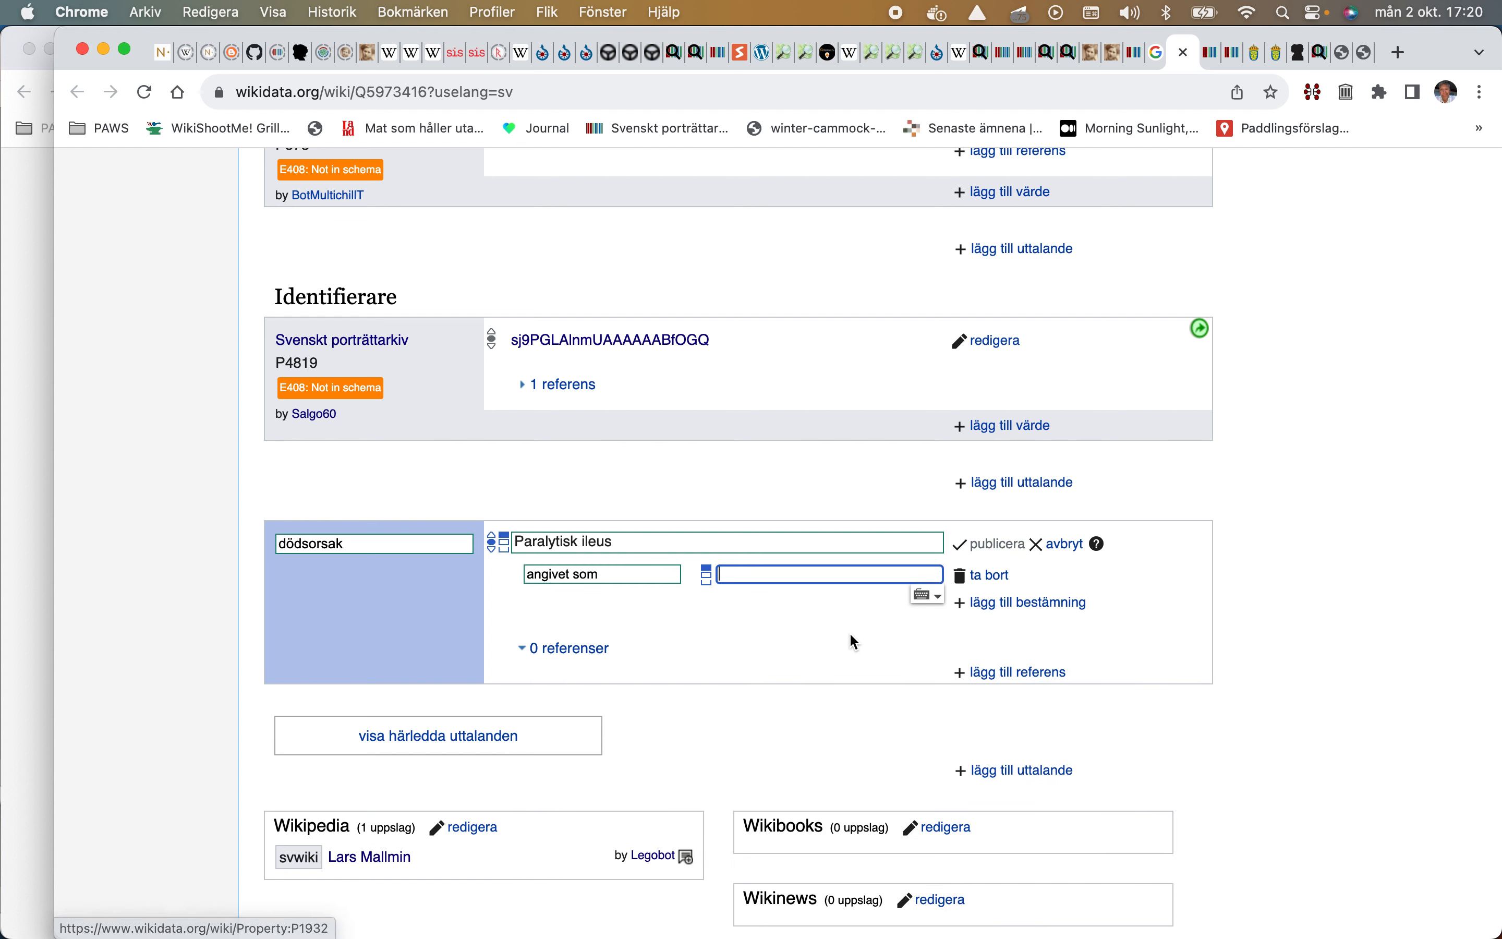
Step: Copy the Latin term "Ileus paralyticus" from the reply in the Rotter forum's cause-of-death thread
left_click(1112, 55)
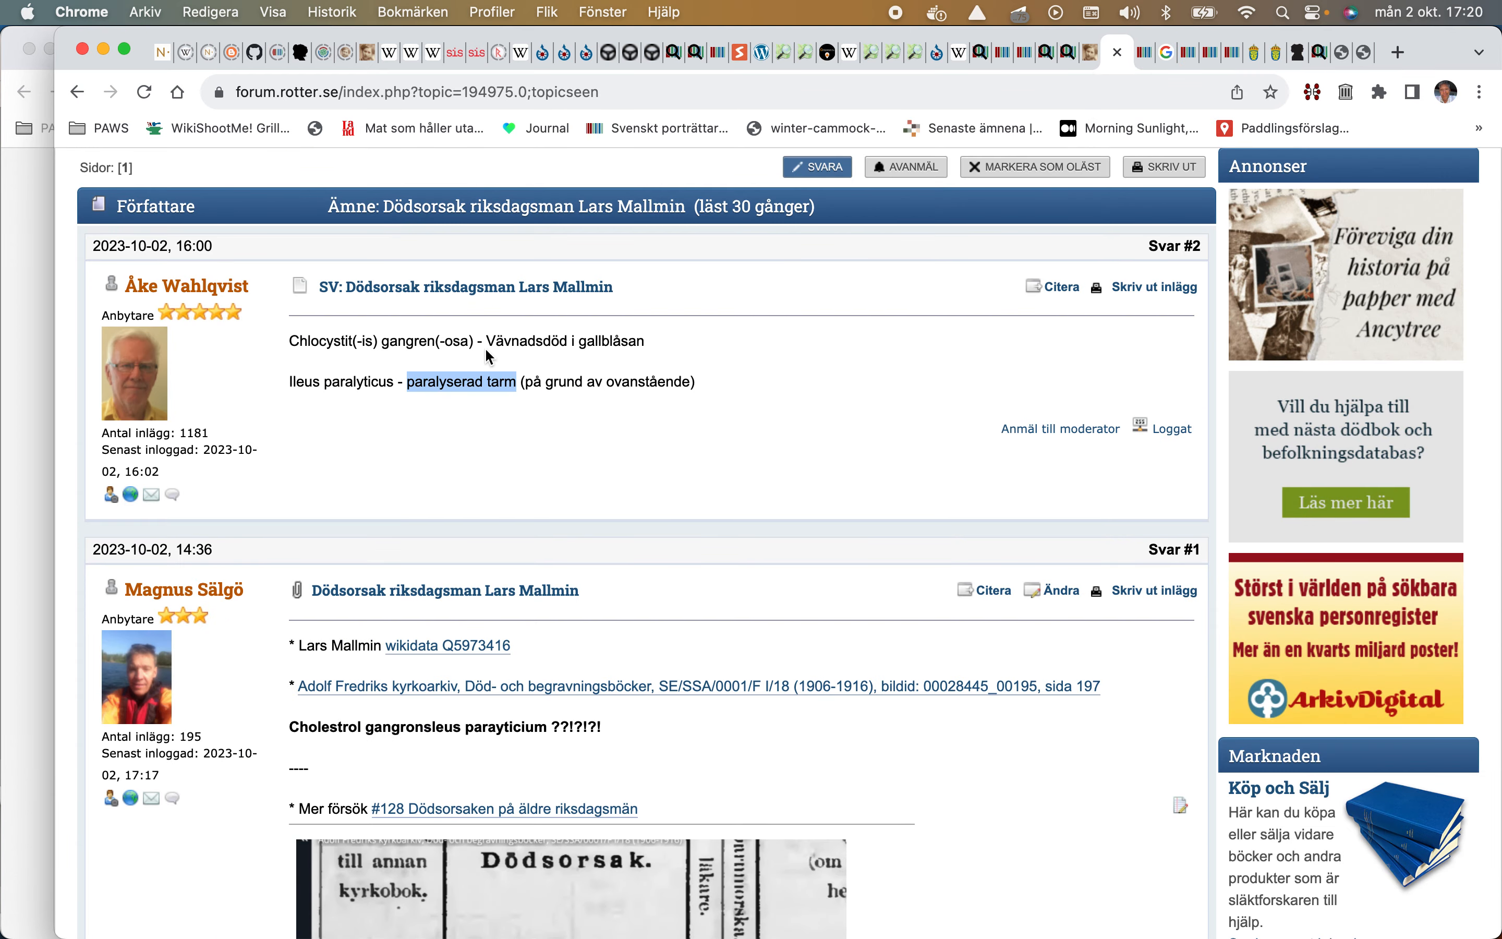
double_click(298, 382)
left_click(332, 382, "shift")
key("super+c")
right_click(334, 381)
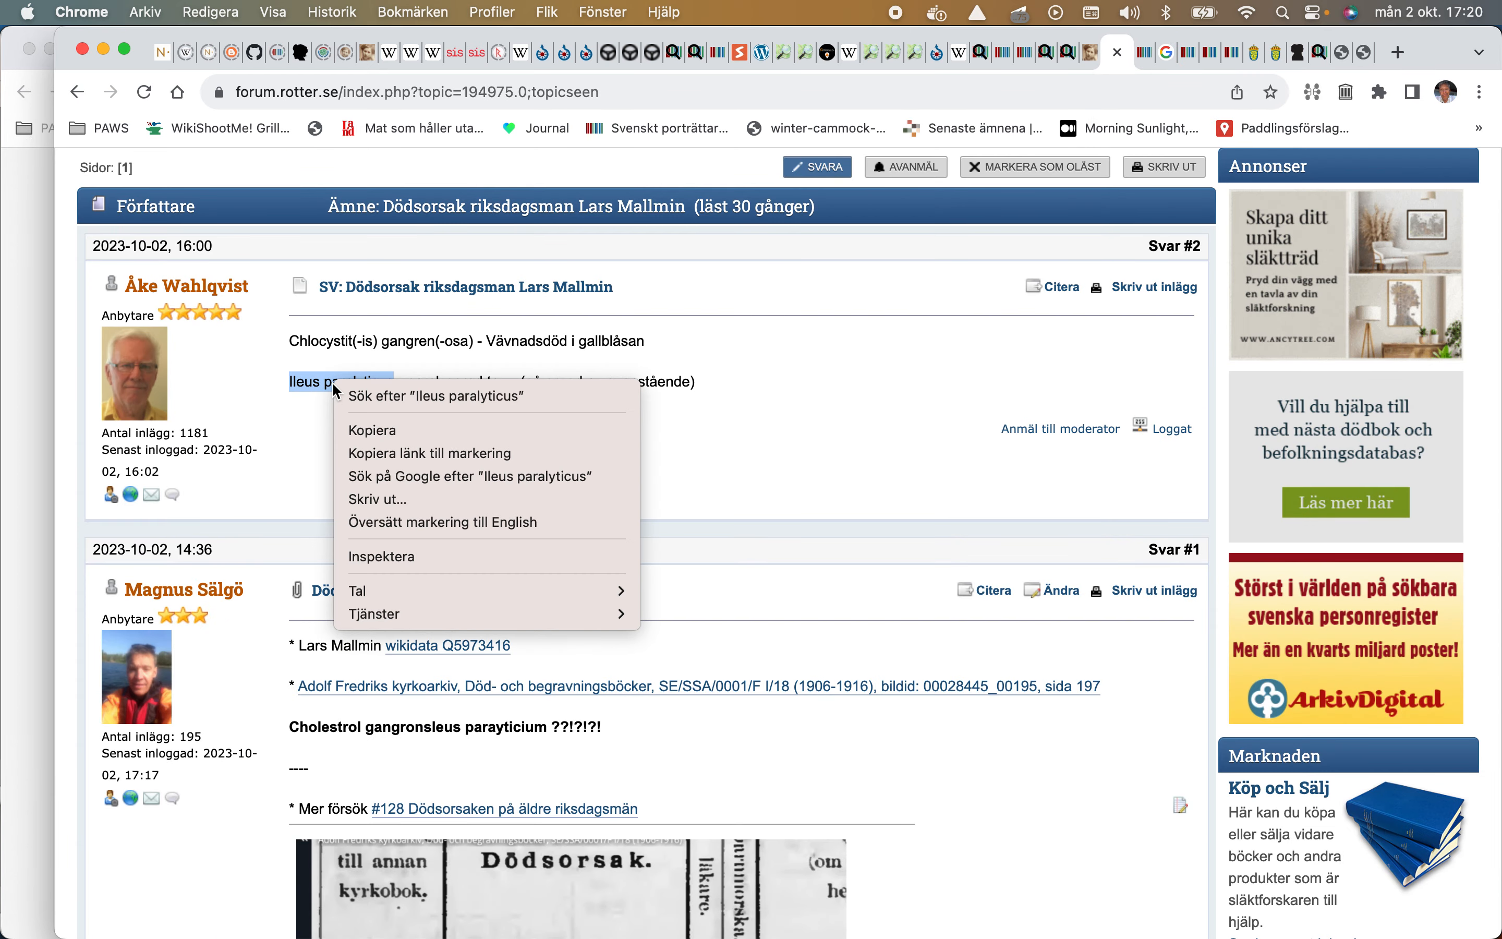
left_click(359, 430)
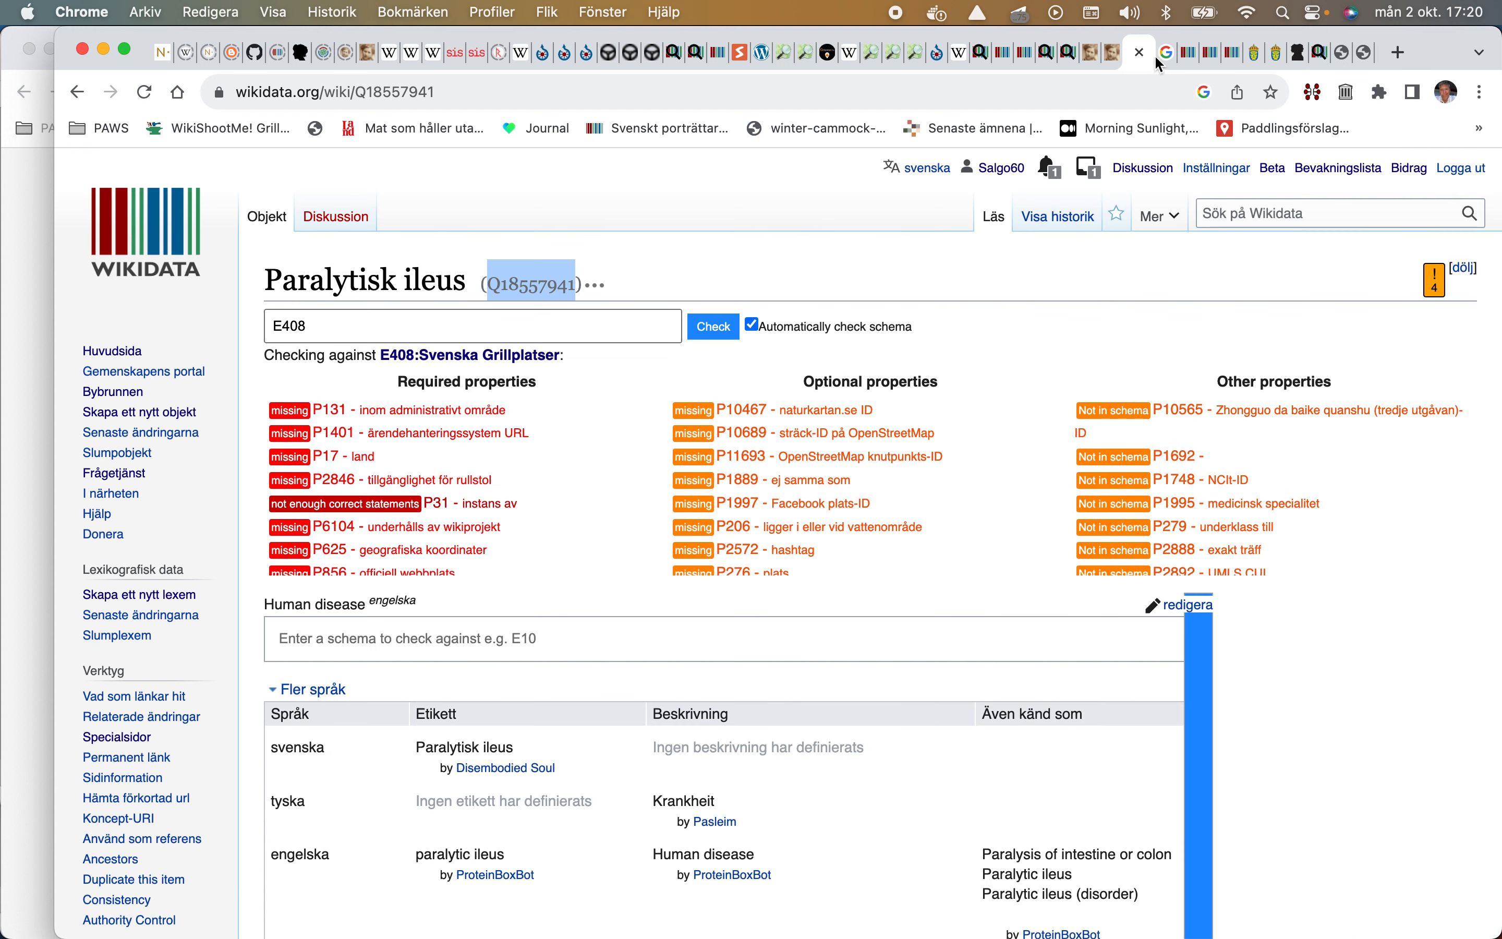
Step: Set the "angivet som" qualifier on Q5973416 to the copied "Ileus paralyticus" and publish the dödsorsak statement
left_click(1189, 60)
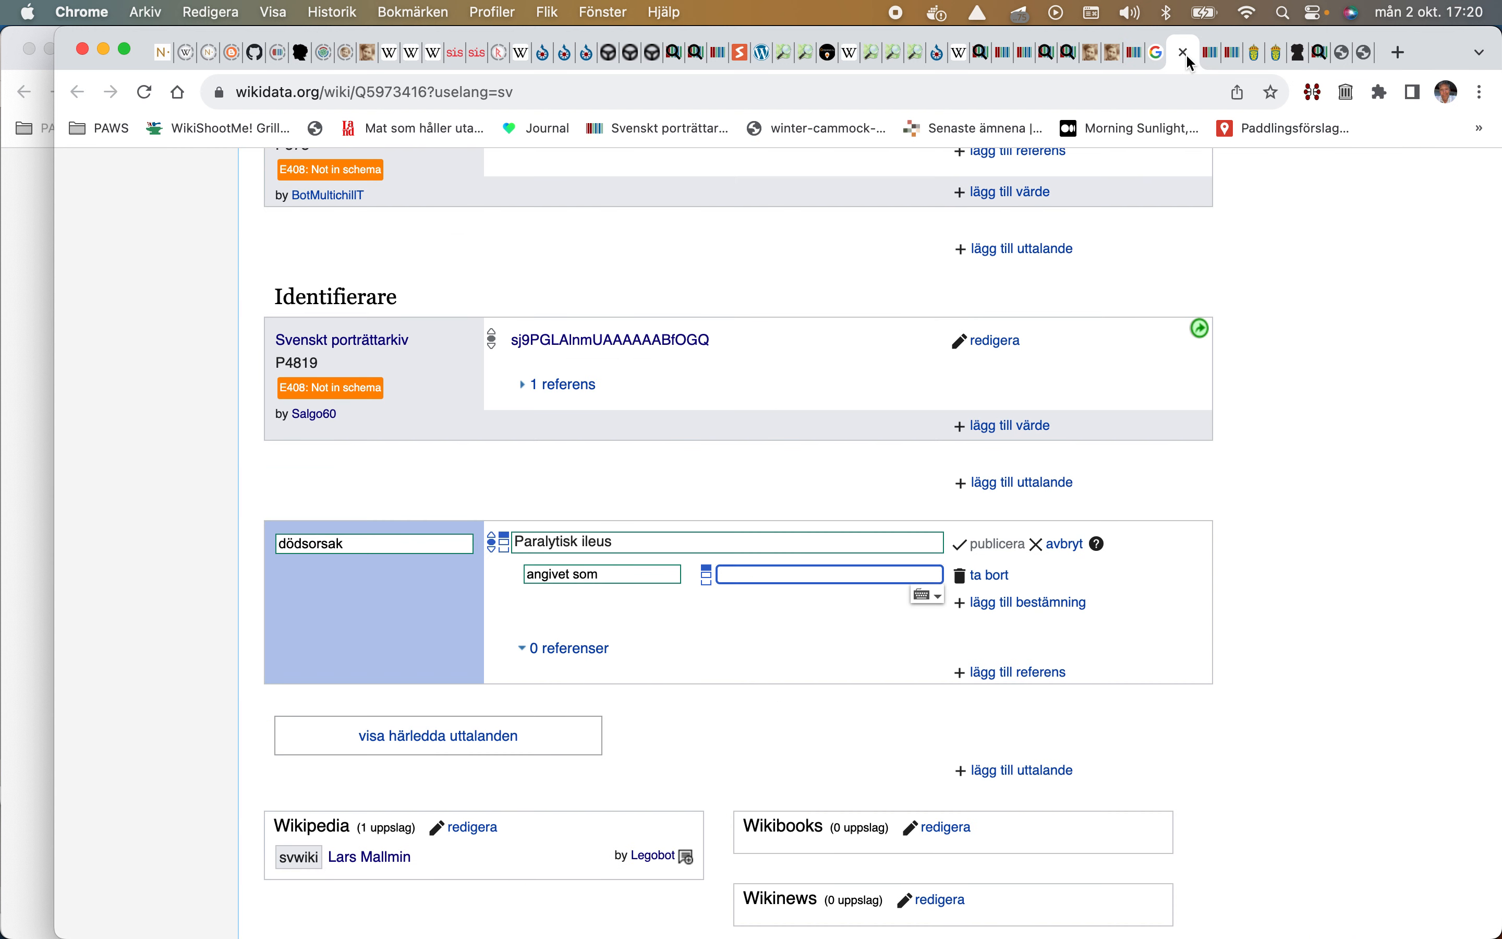
right_click(746, 575)
left_click(781, 723)
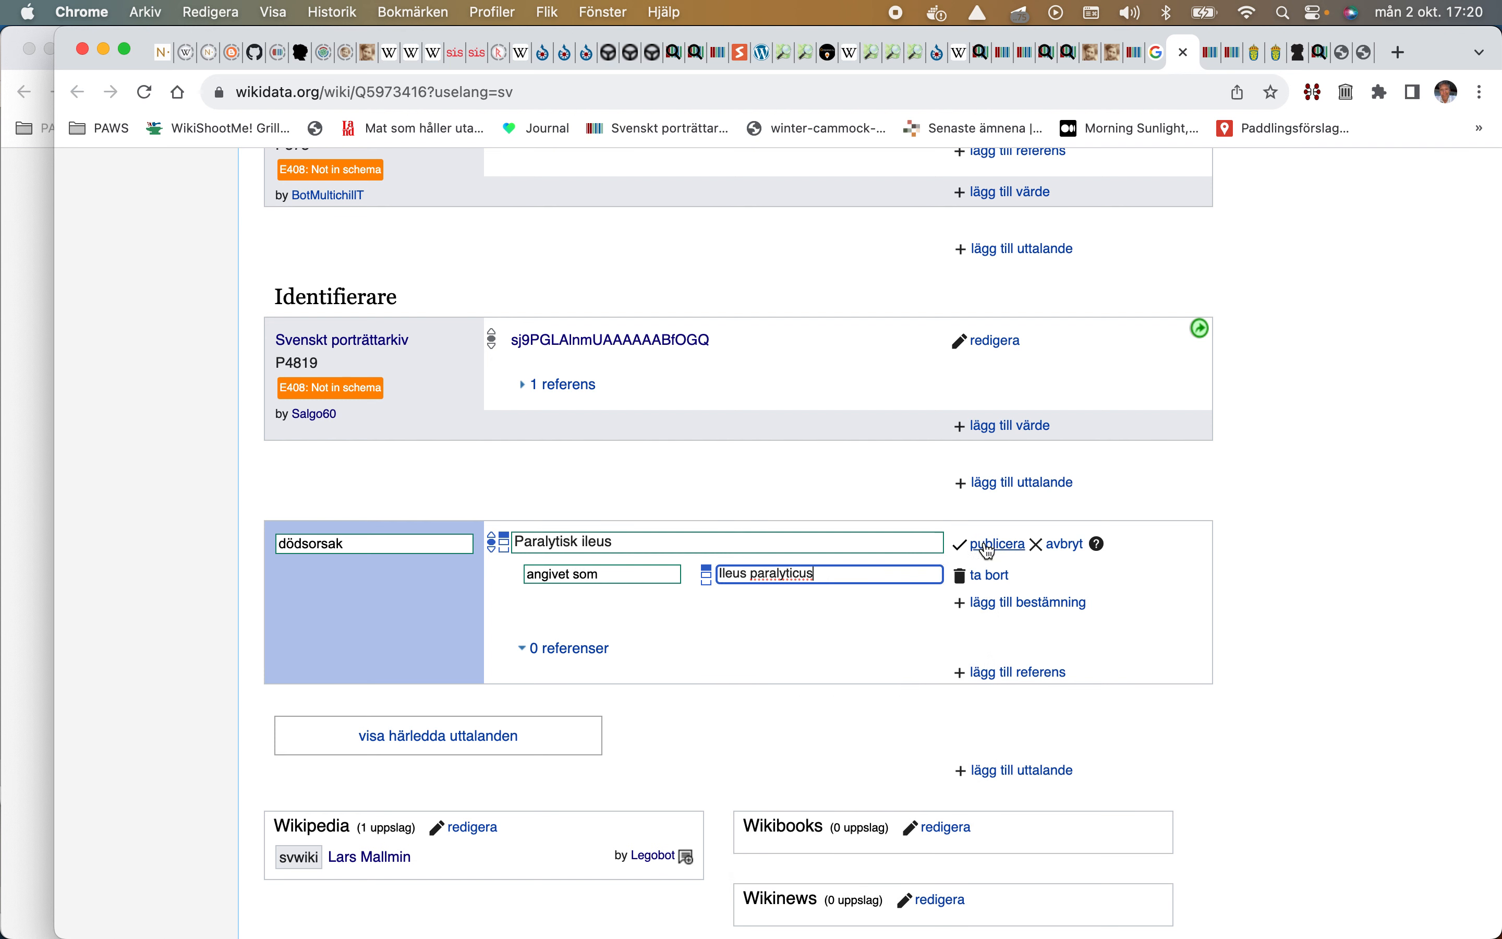
left_click(996, 545)
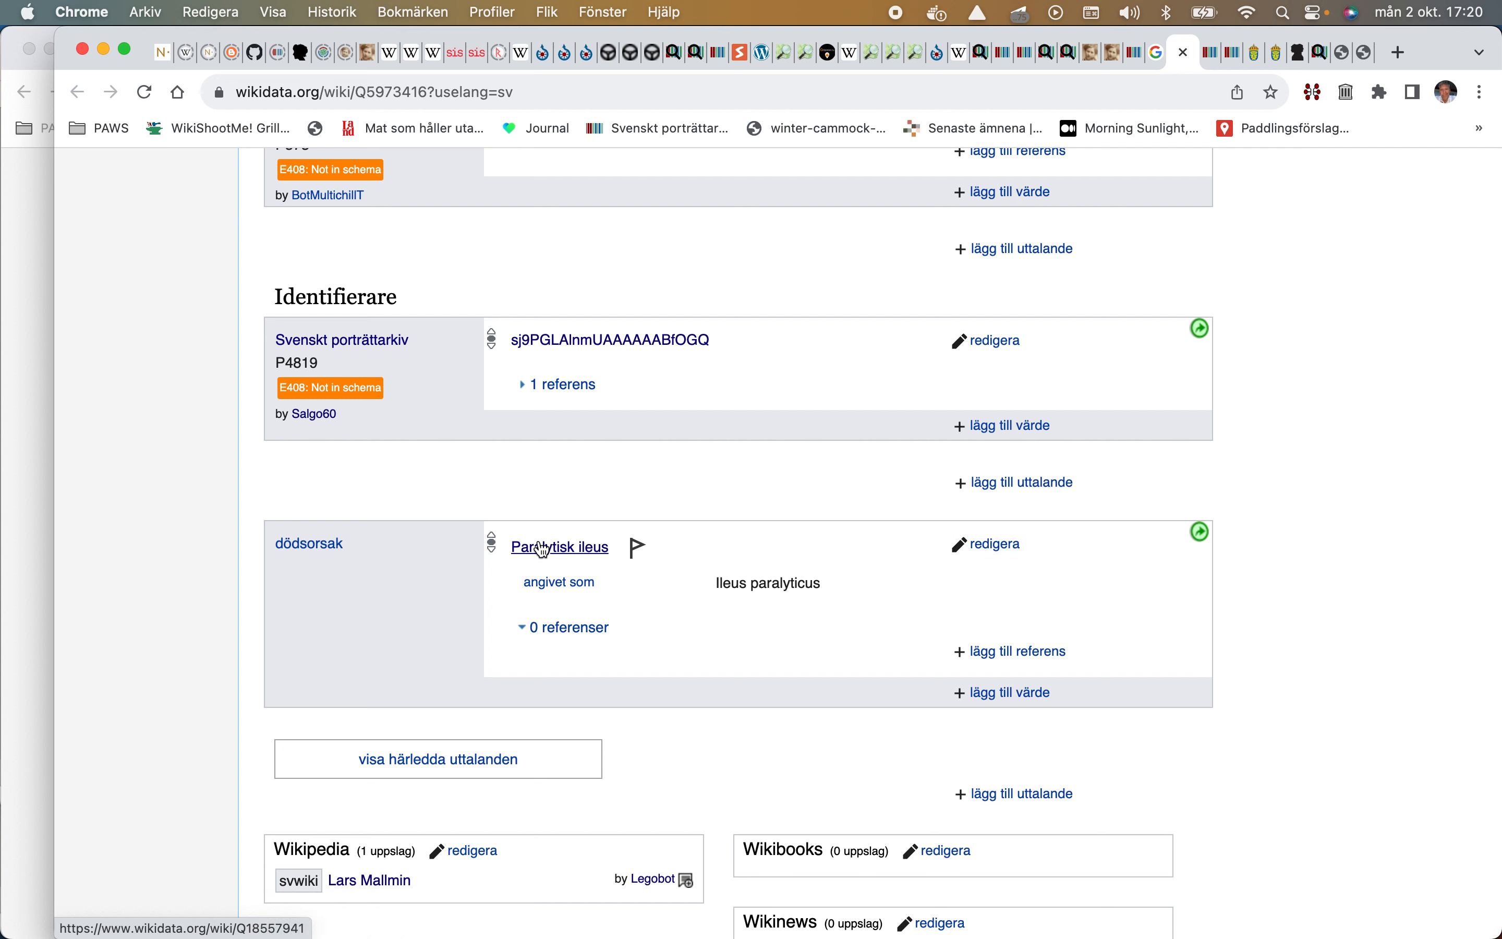
Step: Examine the constraint suggestions flagged on the Paralytisk ileus dödsorsak value
left_click(632, 547)
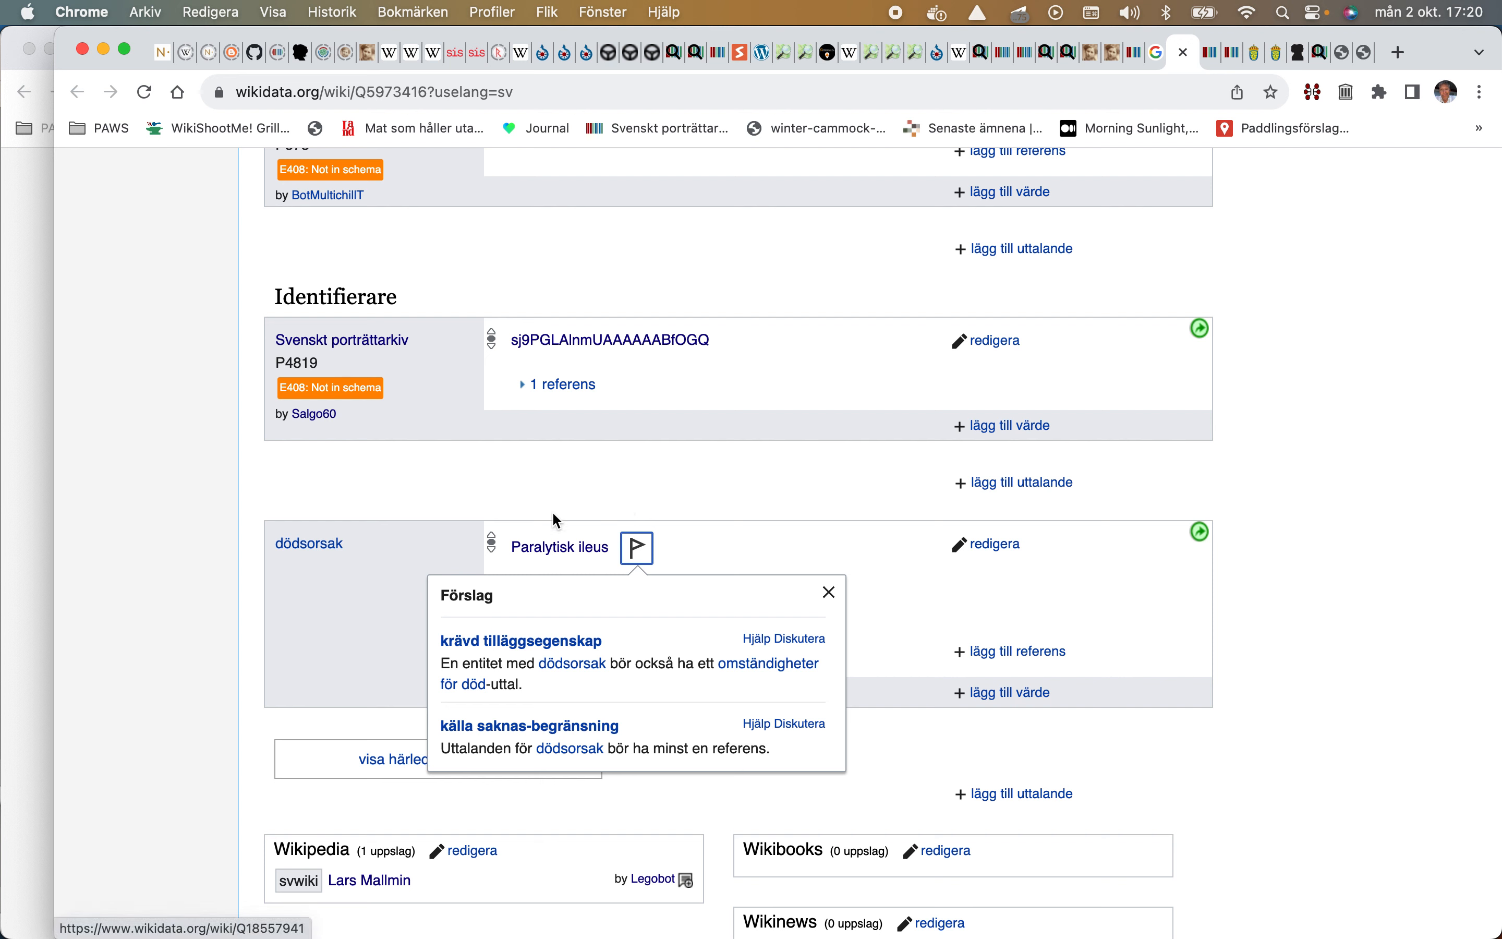
left_click(1065, 15)
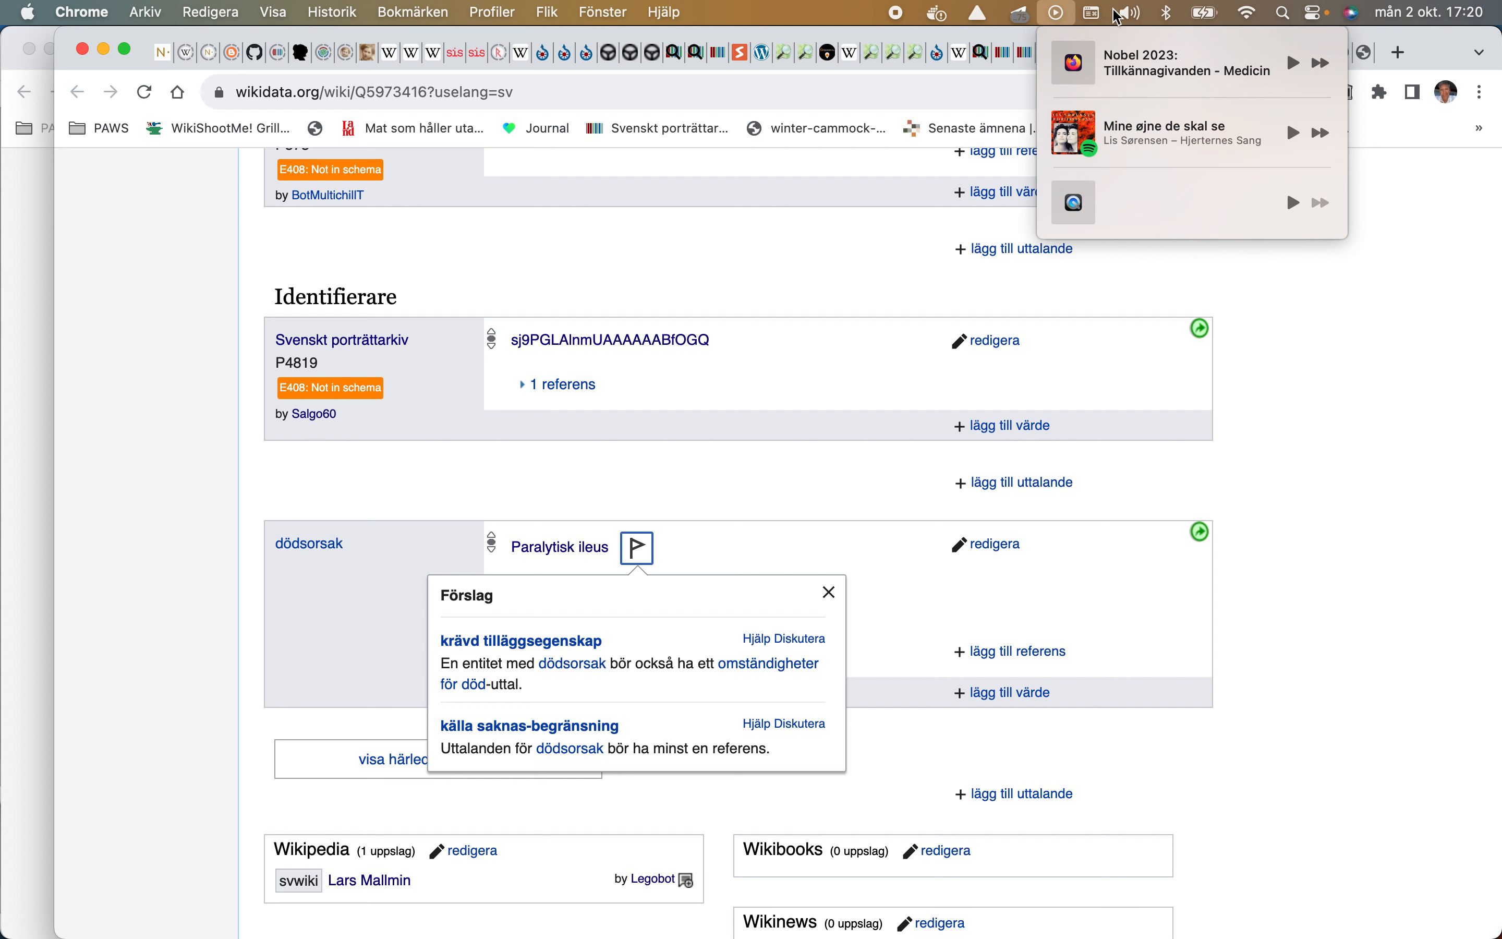